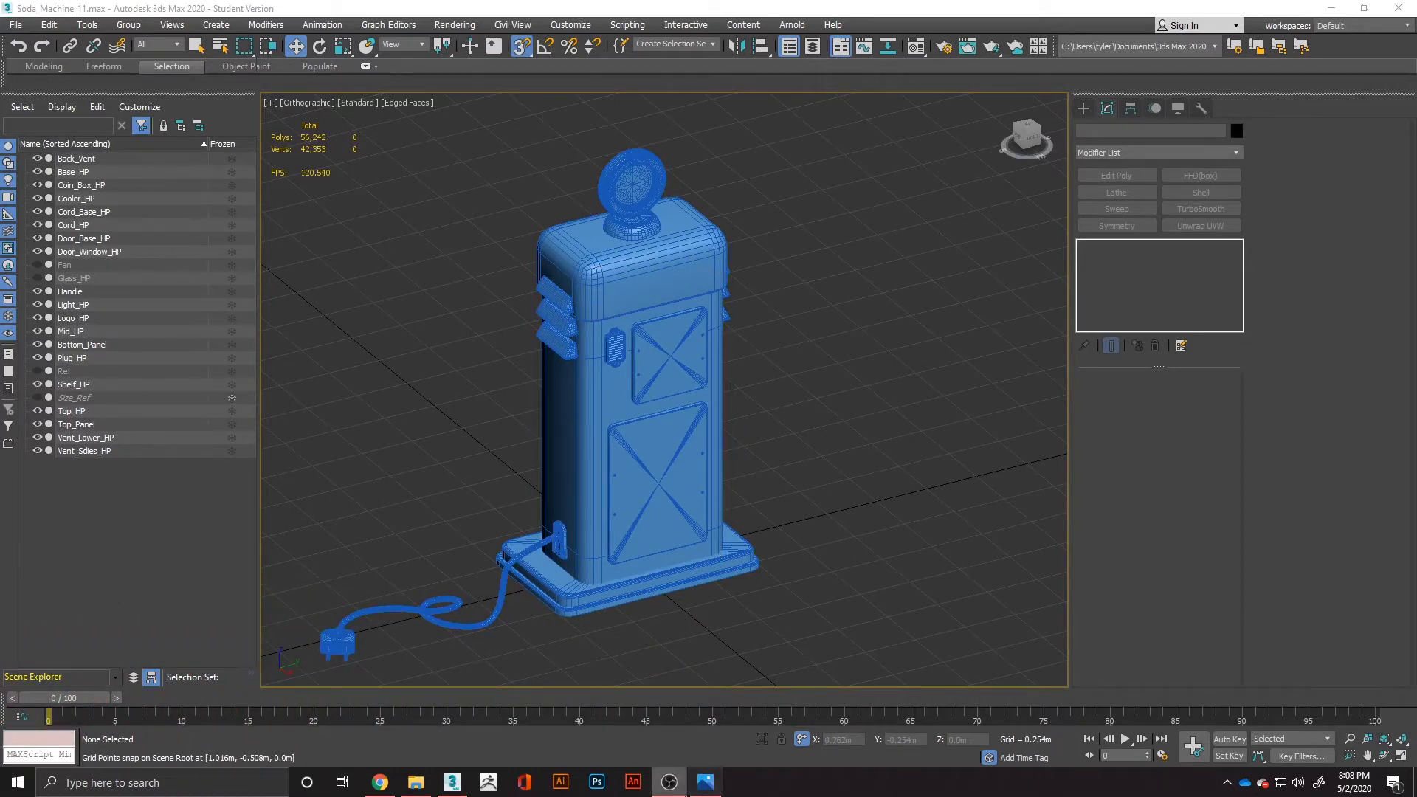
Check the vending machine reference image in Photos, and unhide and select the Fan on the upper back panel in 3ds Max.
left_click(704, 782)
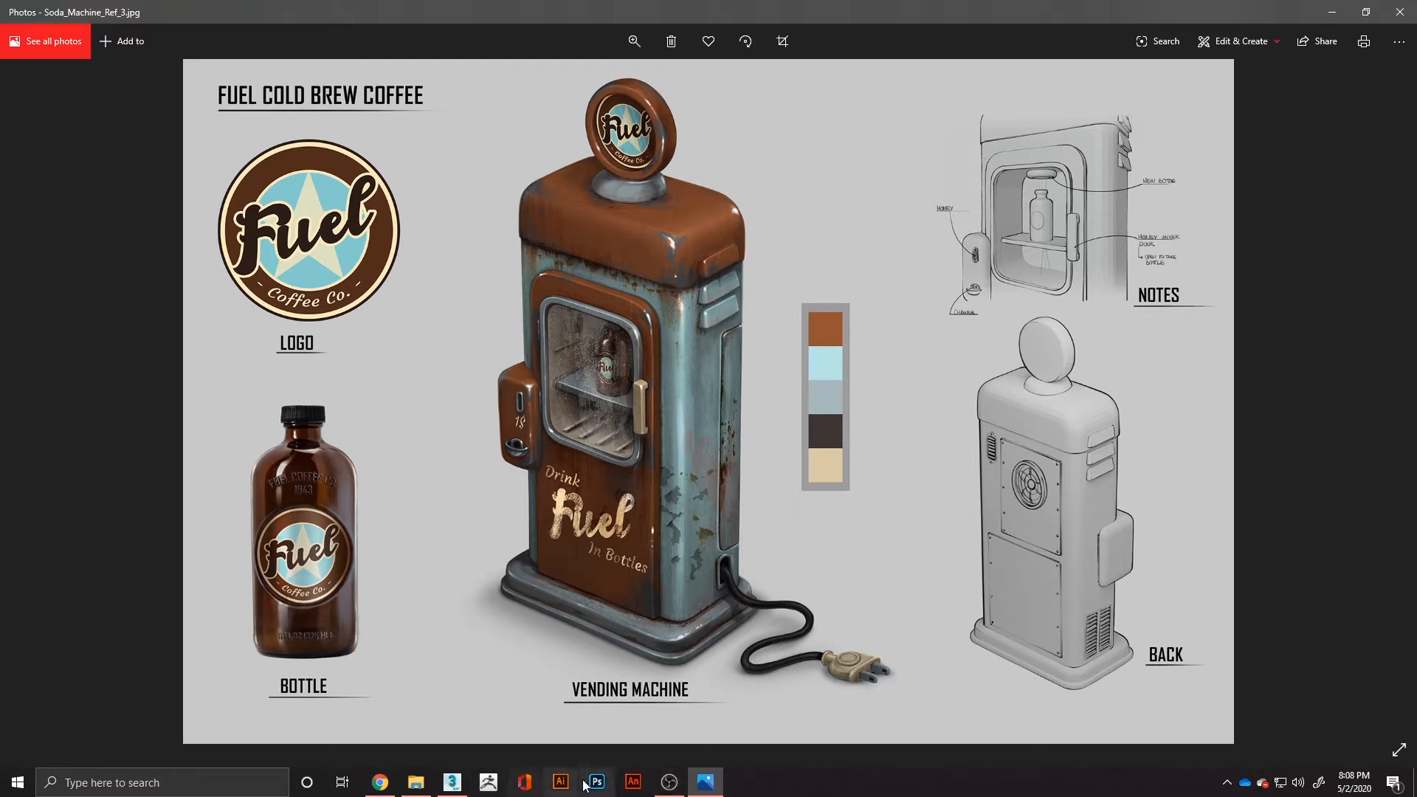
left_click(465, 784)
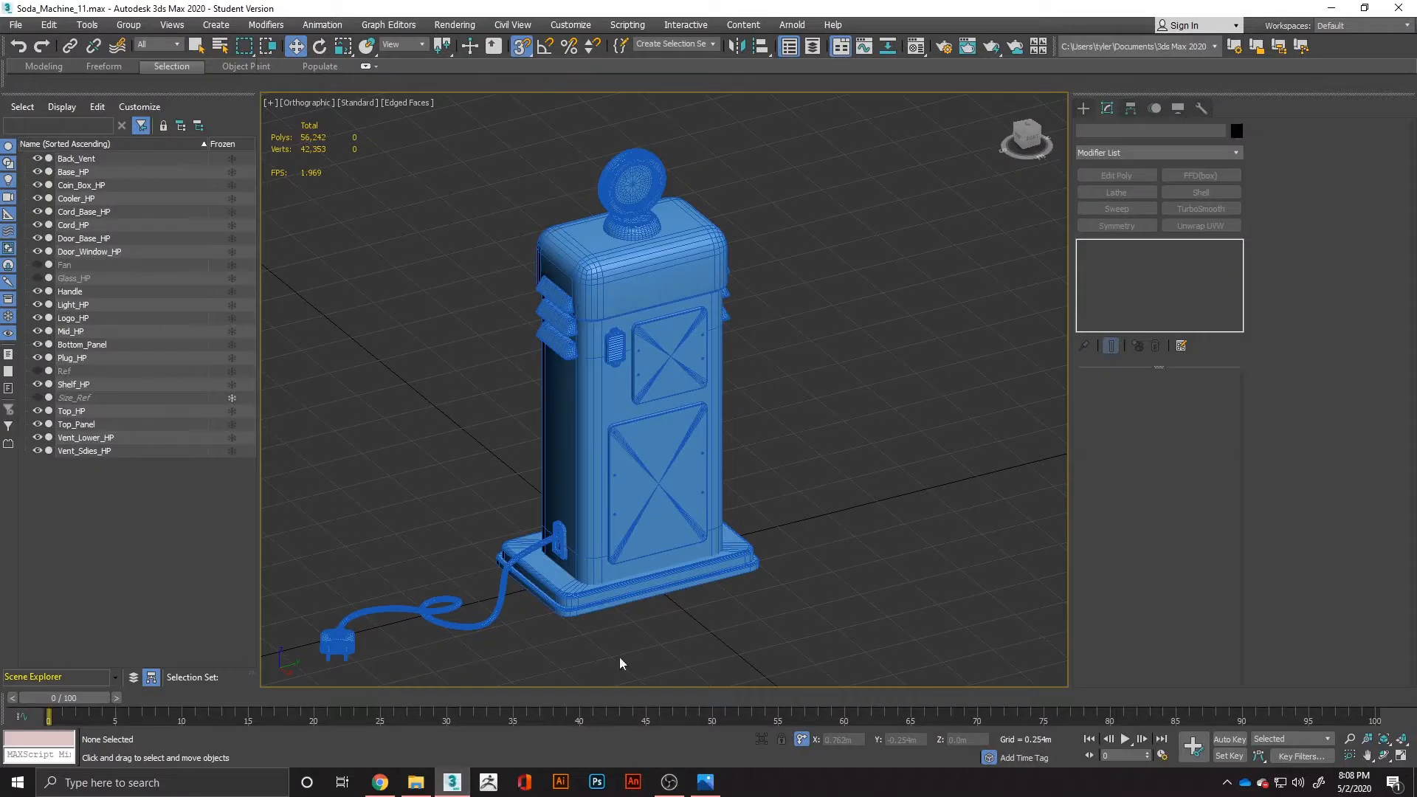
left_click(38, 265)
scroll(673, 344, "up", 5)
left_click(681, 341)
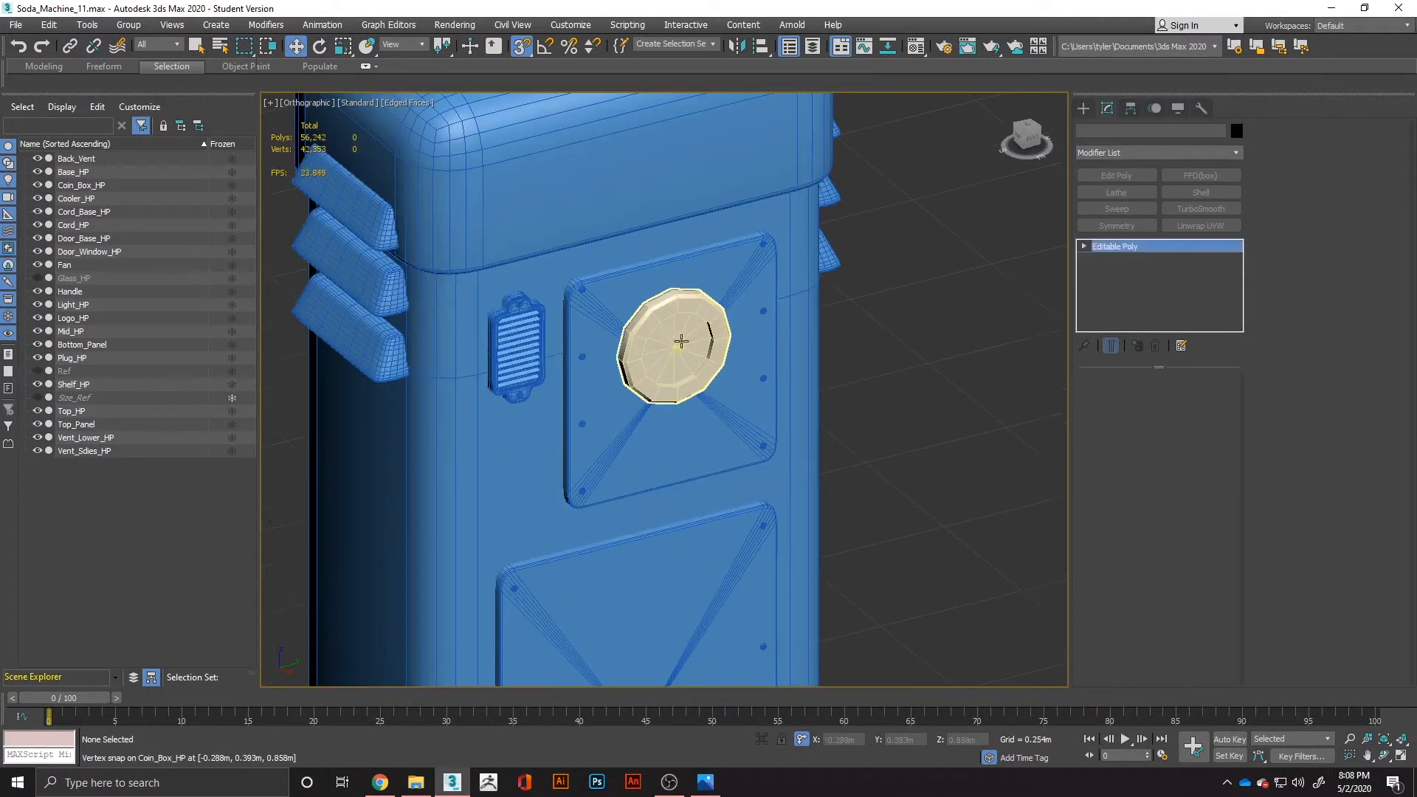
scroll(784, 379, "up", 3)
scroll(799, 389, "down", 3)
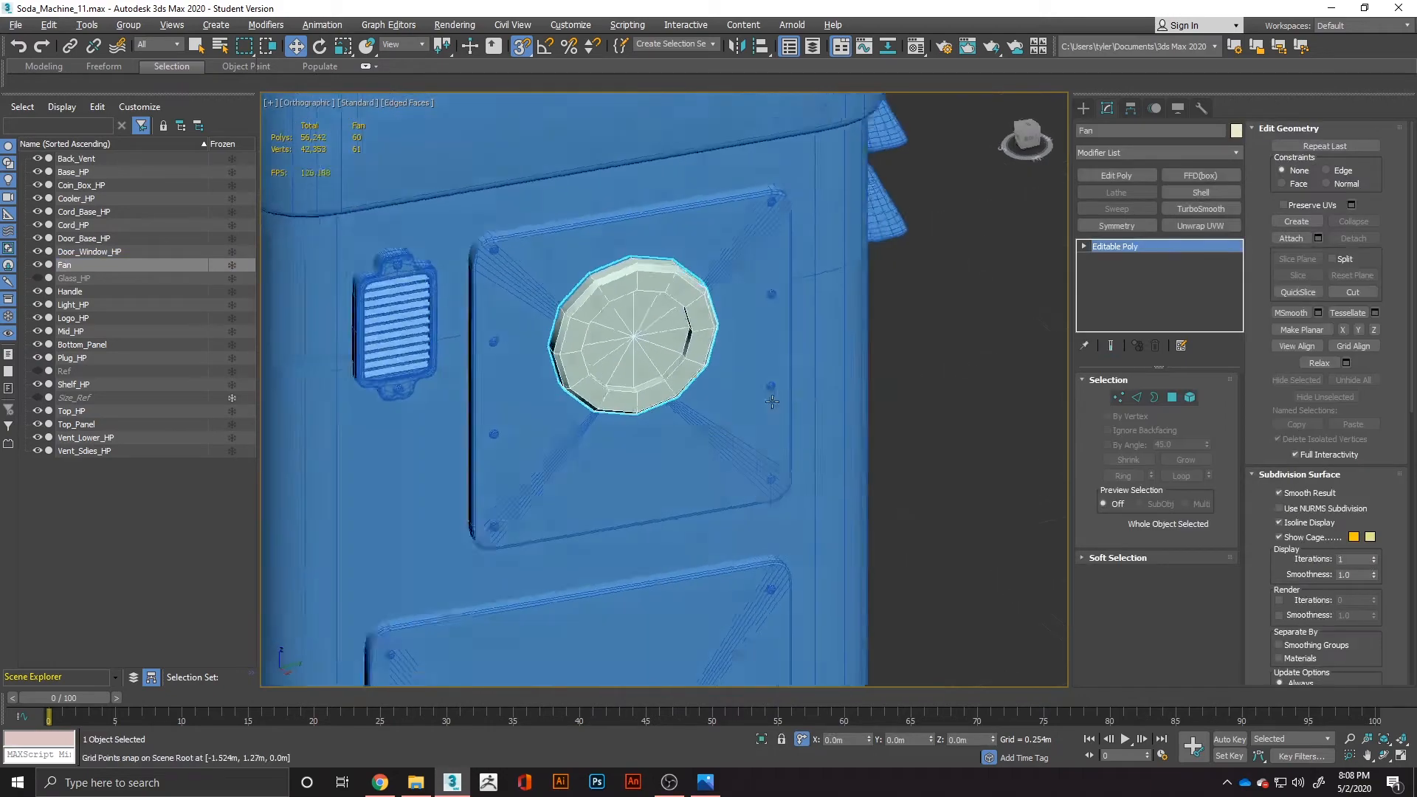
middle_click_drag(800, 390, 923, 389, "alt")
scroll(585, 325, "up", 2)
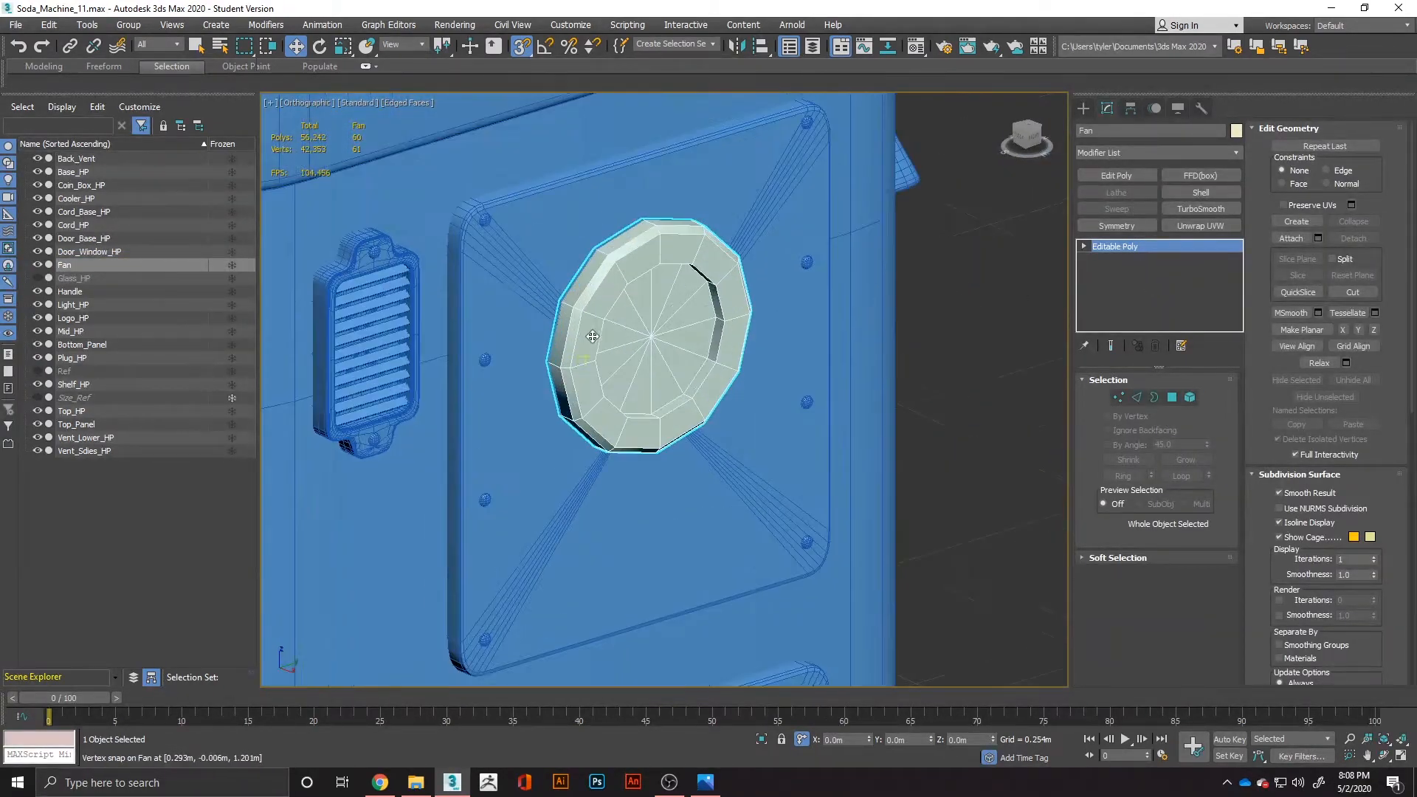
Add support edge loops around the fan's outer rim and along the edges of its inner recess.
scroll(633, 380, "up", 4)
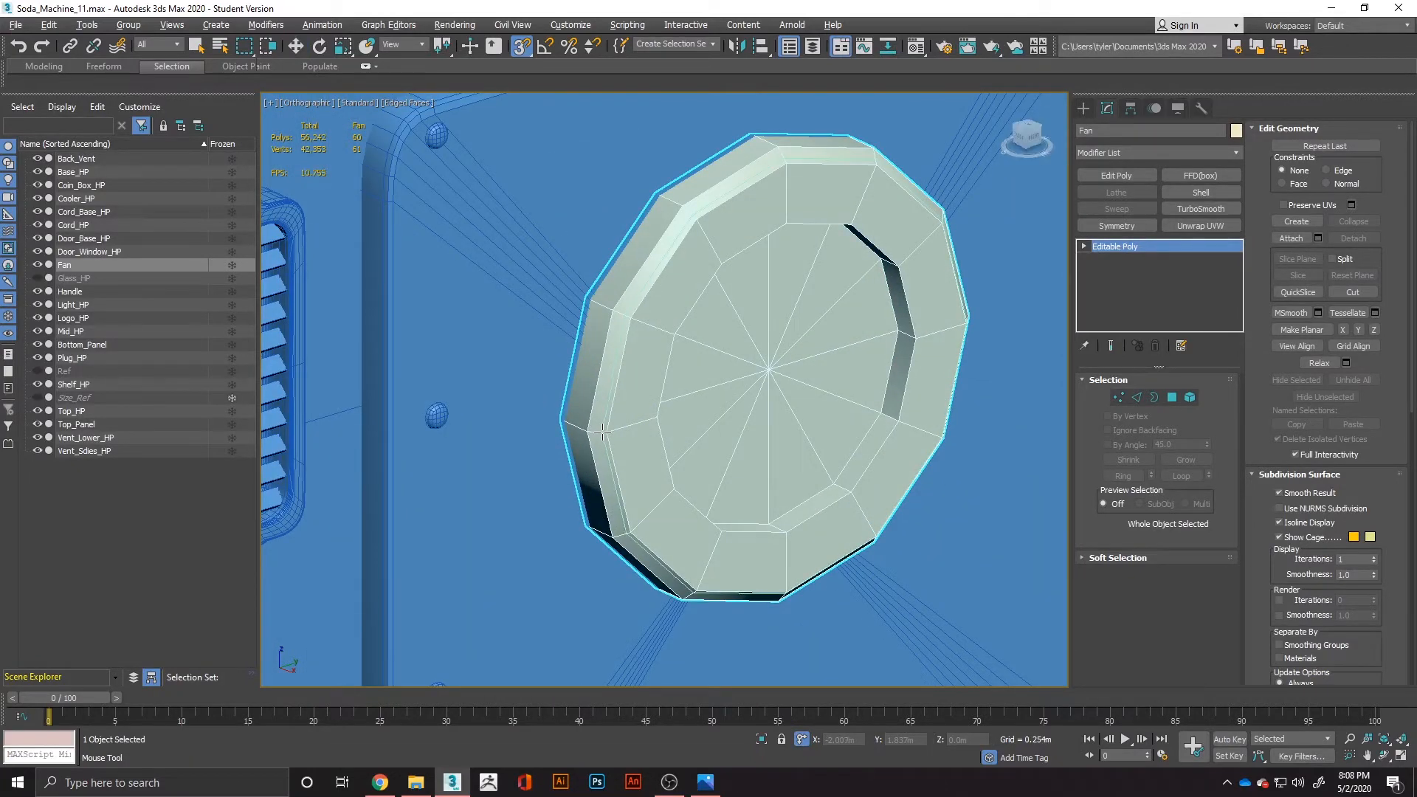
left_click(587, 434)
key("ctrl+z")
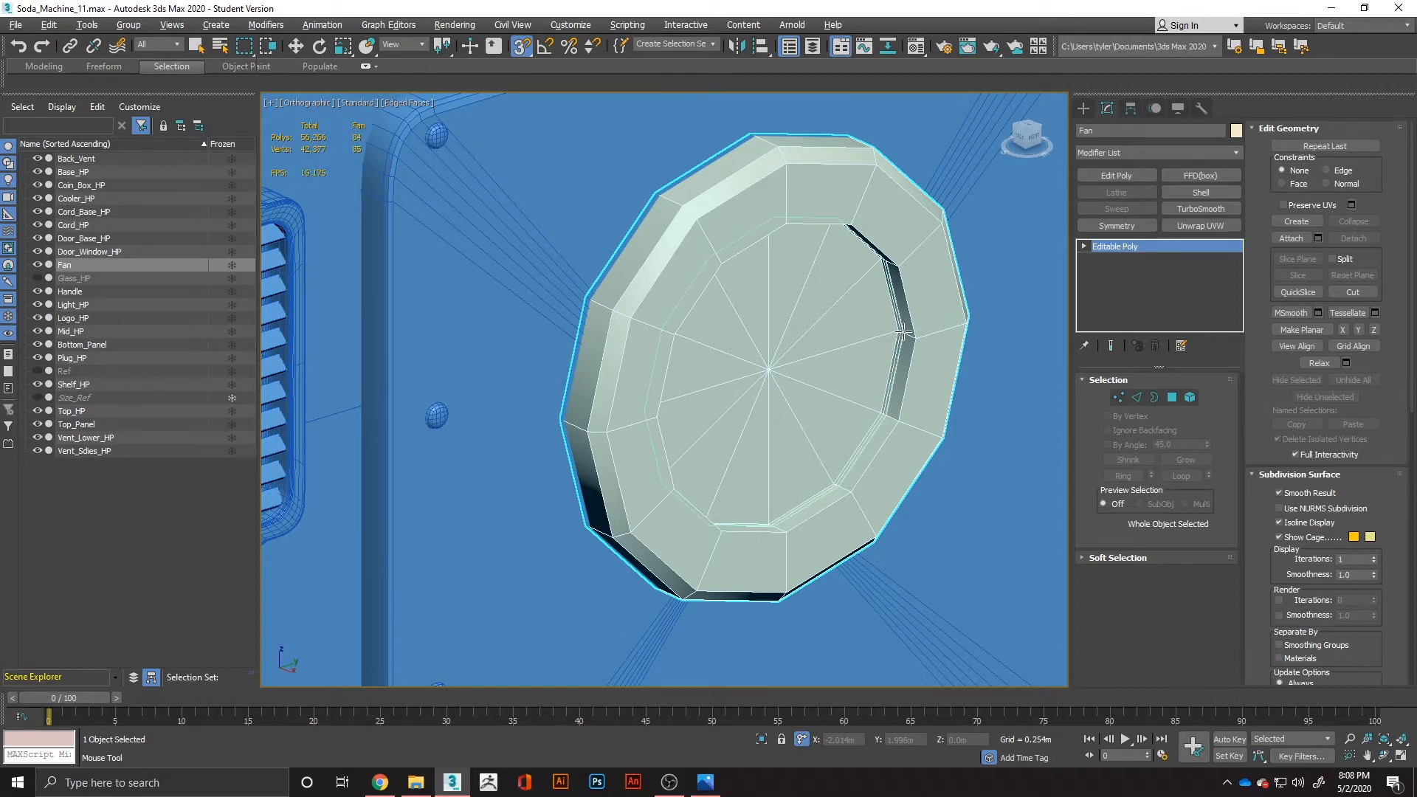
left_click(902, 334)
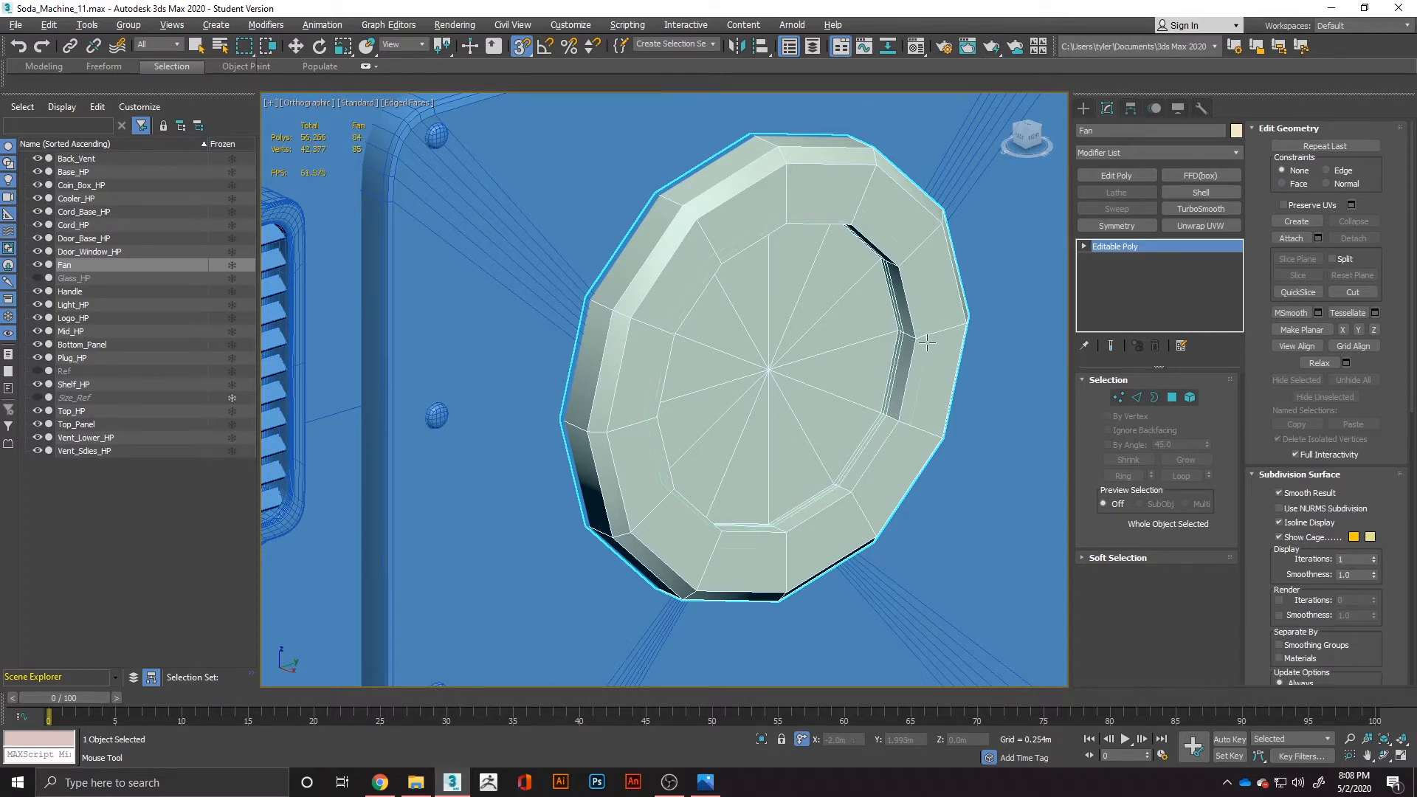
left_click(586, 428)
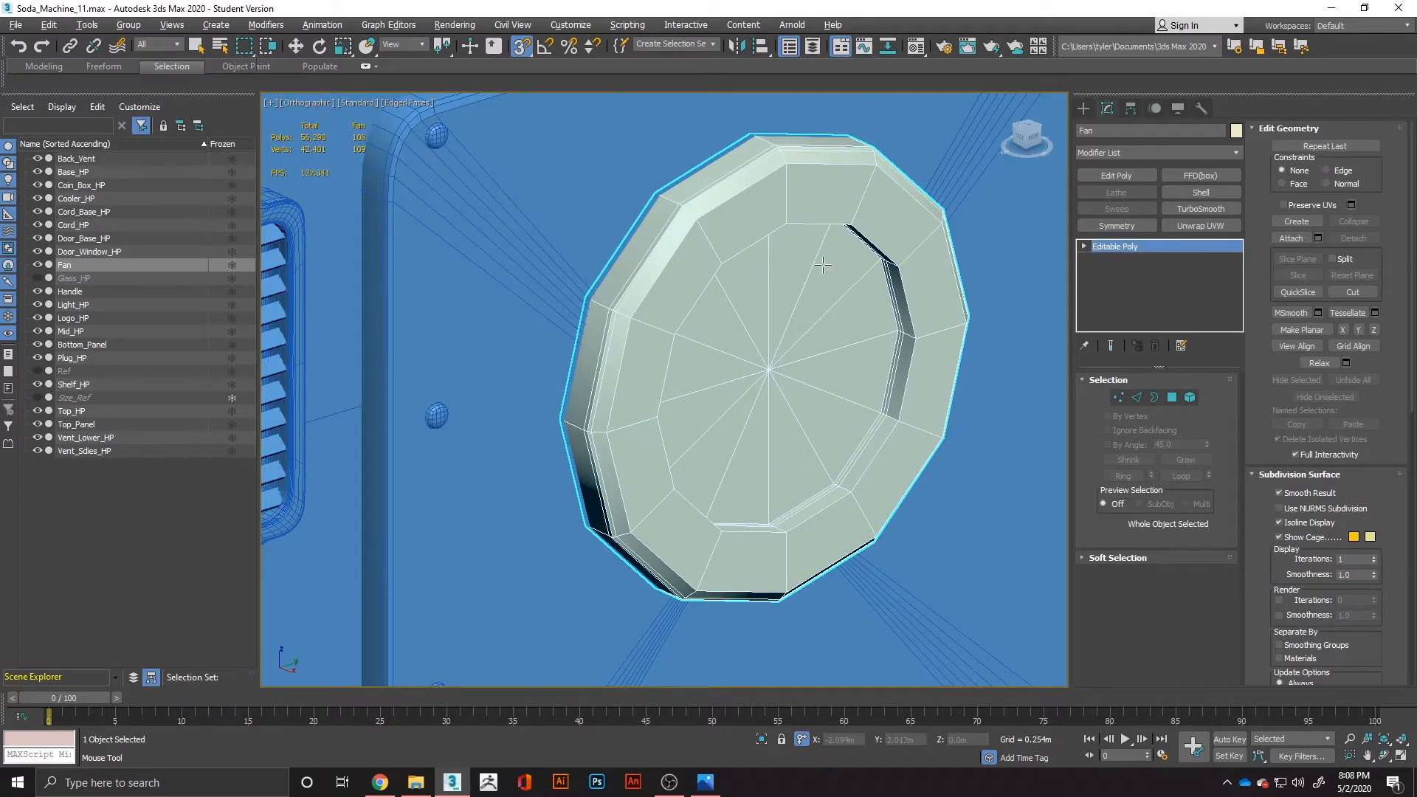
middle_click_drag(914, 371, 901, 408, "alt")
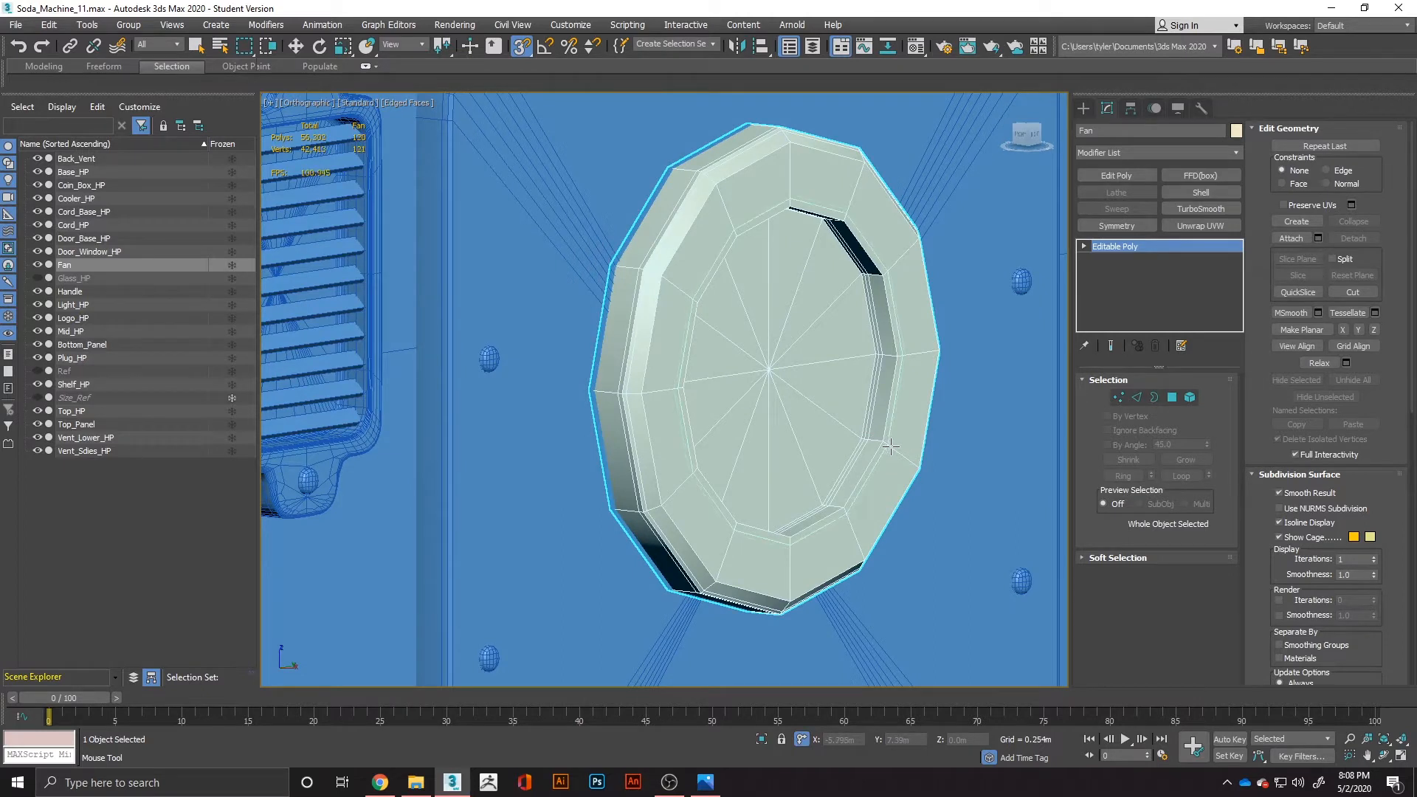
left_click(891, 446)
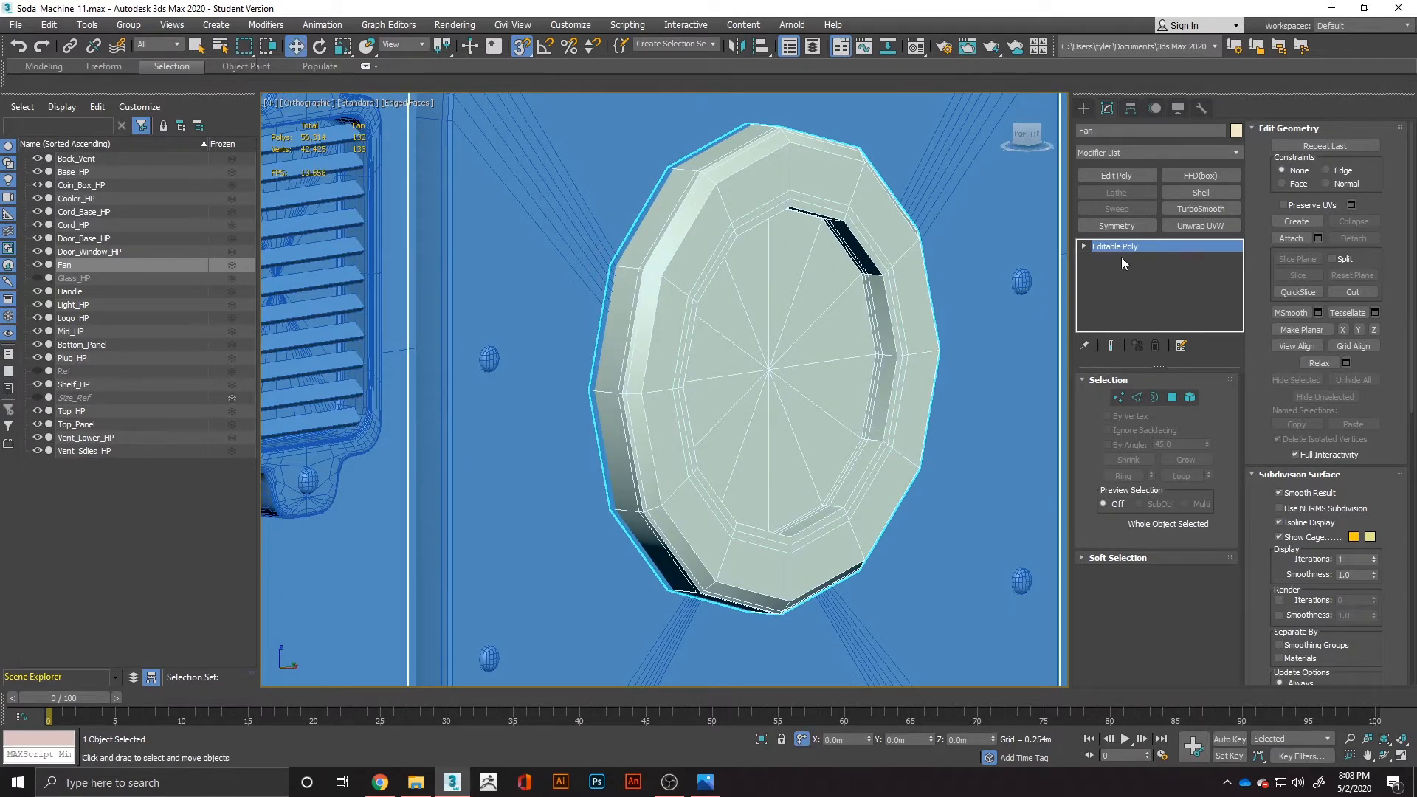
Apply TurboSmooth with 2 iterations to the fan, and compare the smoothed shape without edges to the reference image's back view.
left_click(1188, 208)
mouse_move(828, 332)
middle_mouse_down("alt")
mouse_move(789, 347)
mouse_move(788, 366)
mouse_move(771, 360)
mouse_move(816, 354)
middle_mouse_up("alt")
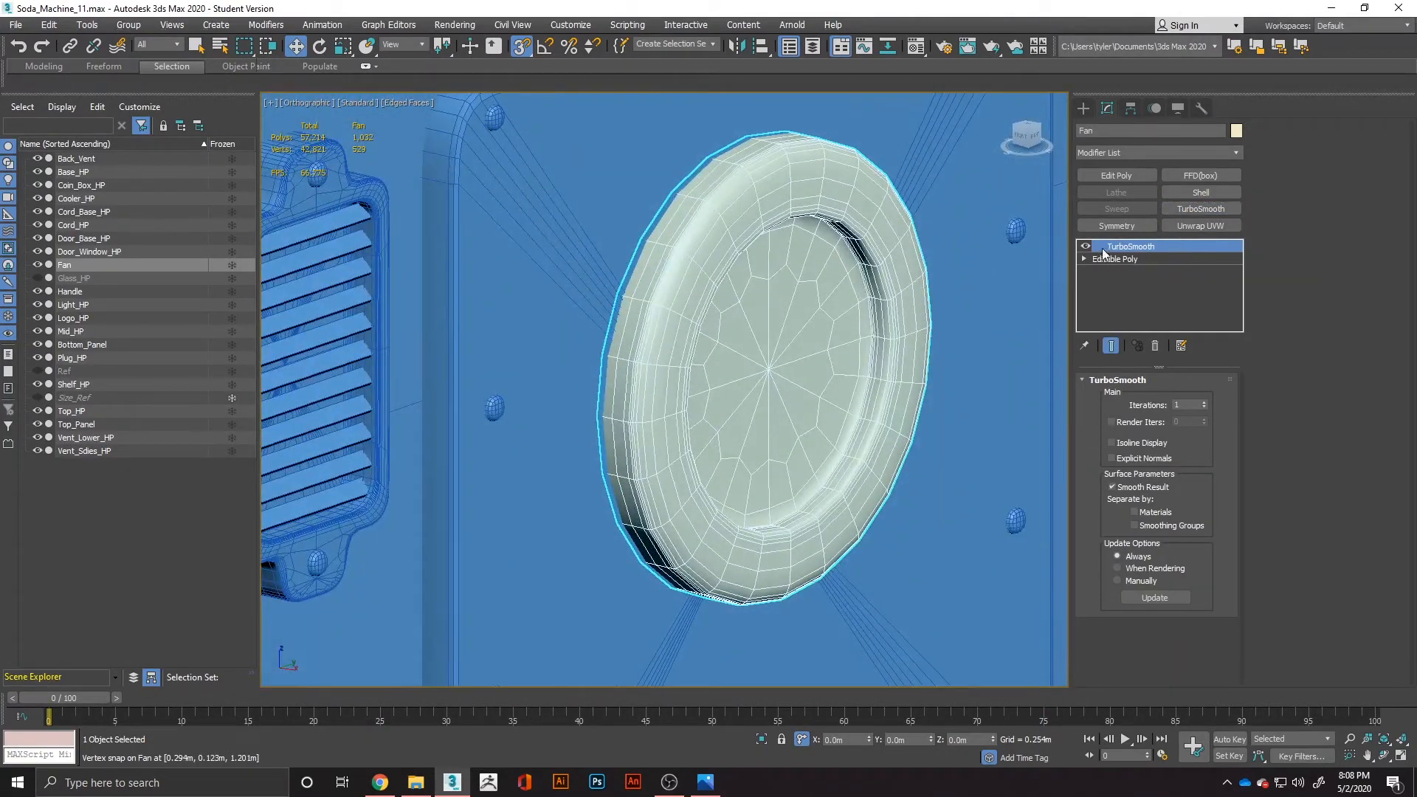
left_click(1204, 403)
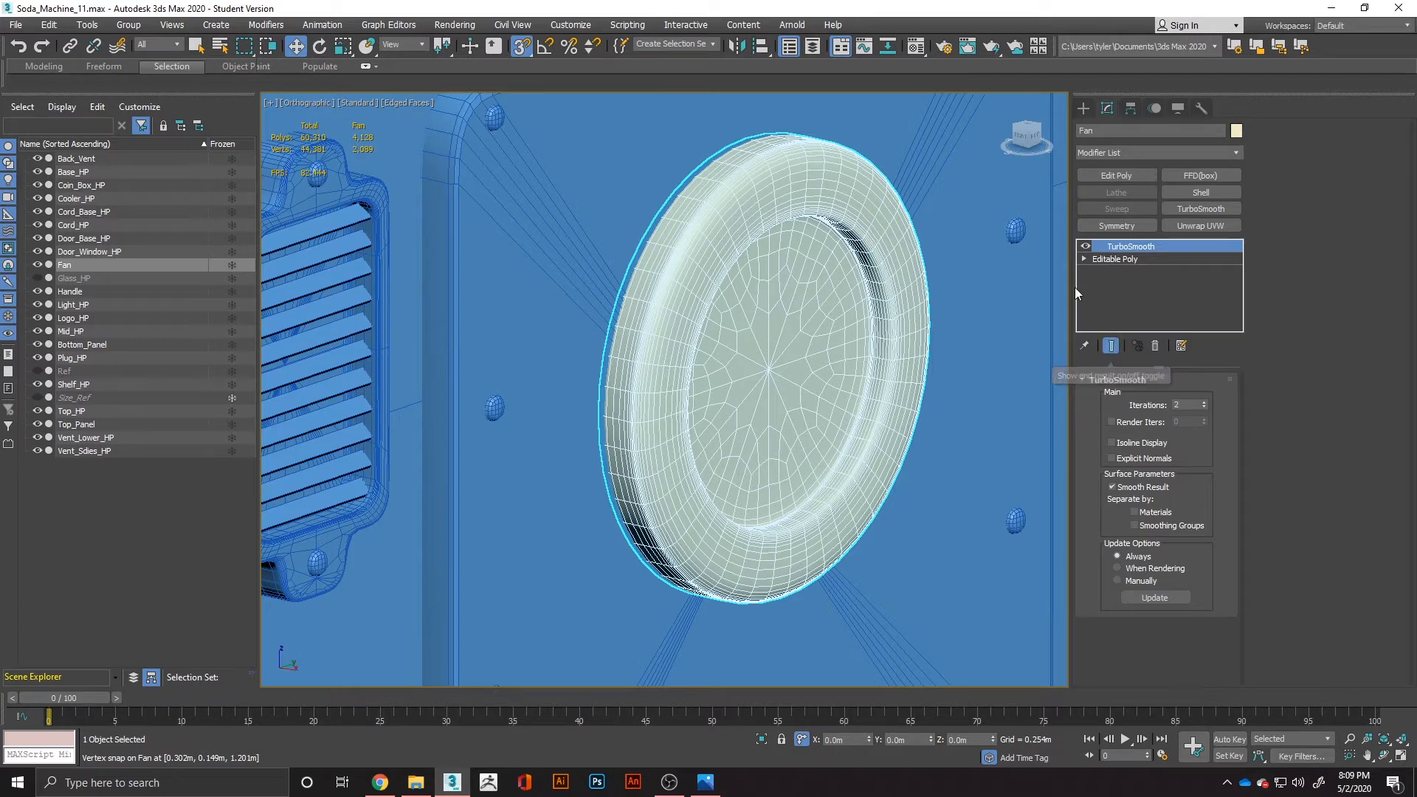
key("F4")
middle_click_drag(954, 344, 753, 395, "alt")
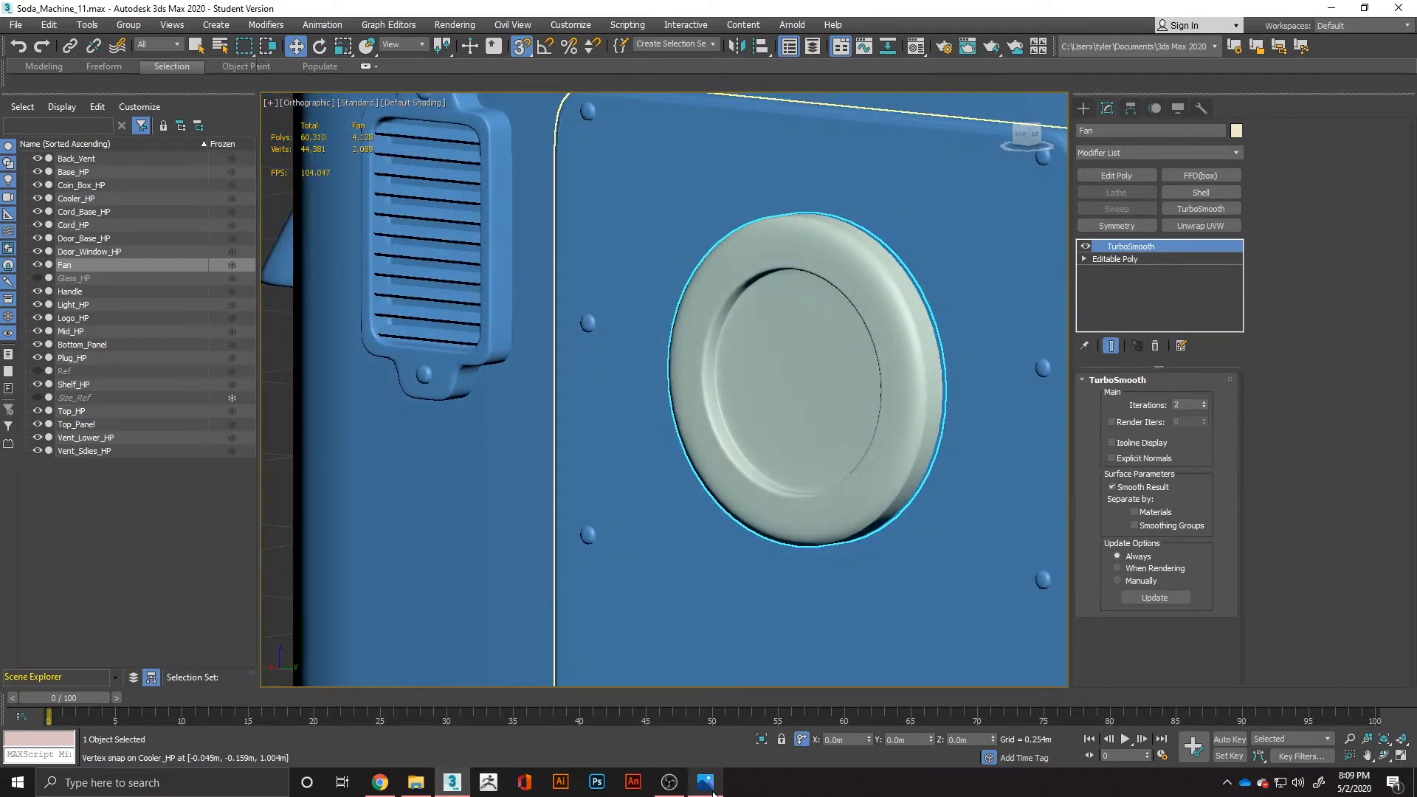
left_click(709, 787)
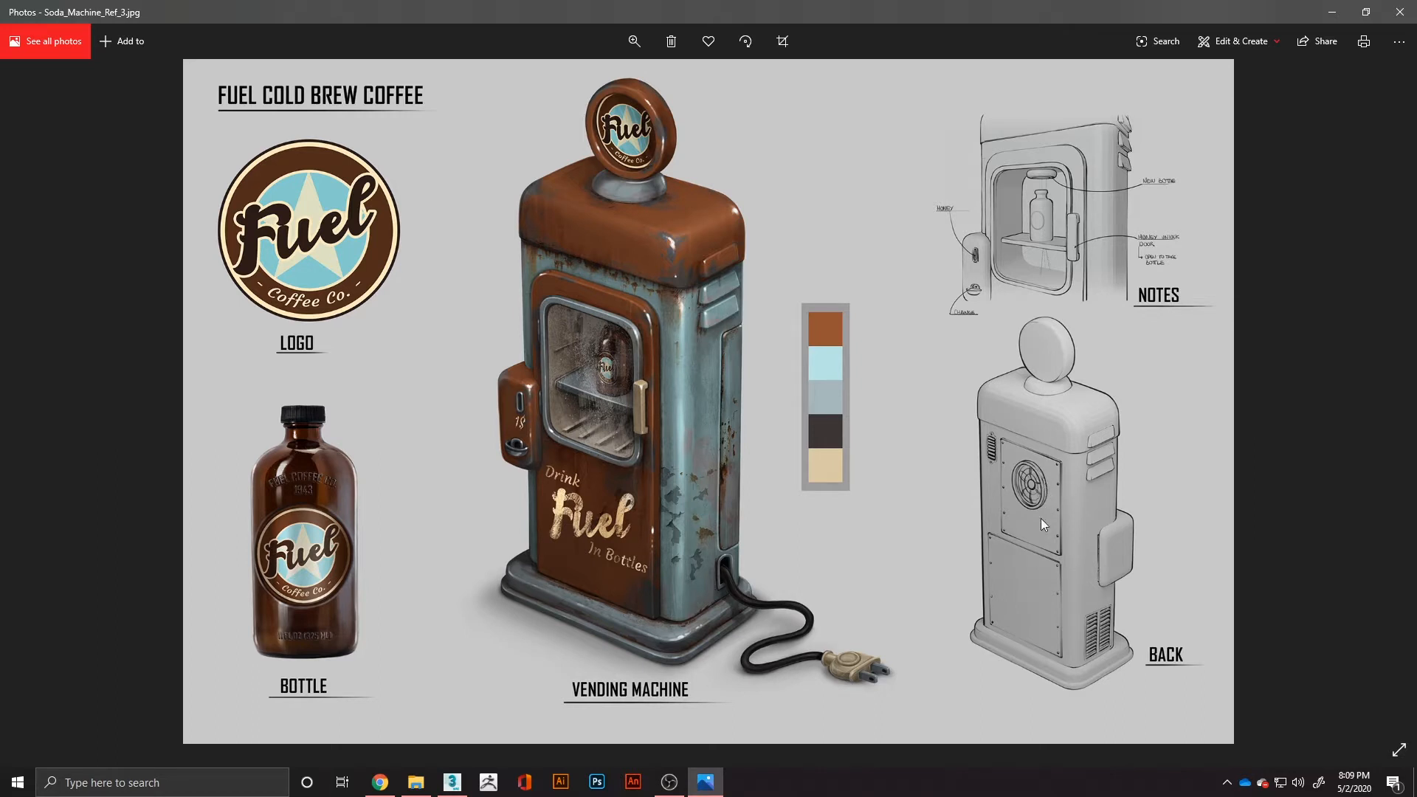
mouse_move(675, 792)
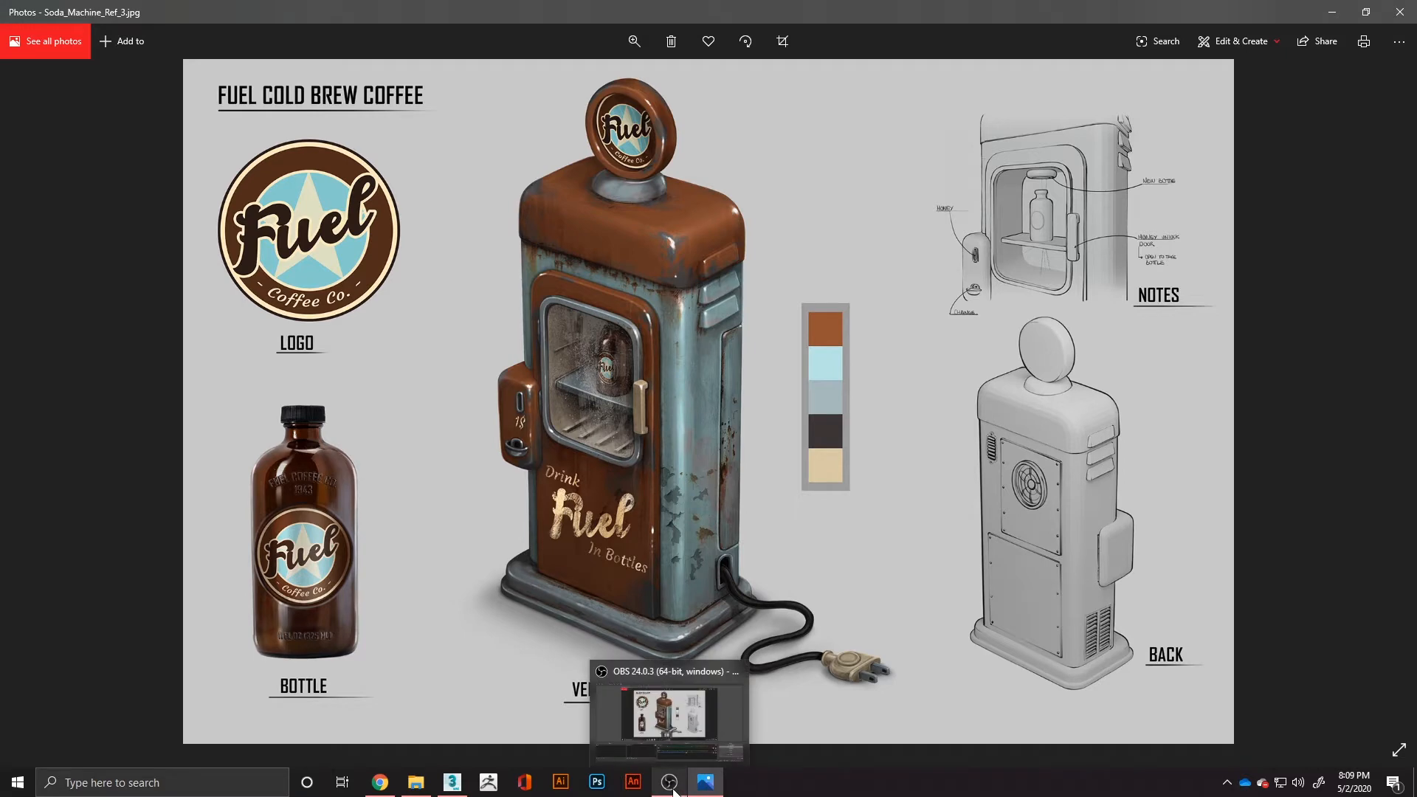
left_click(469, 787)
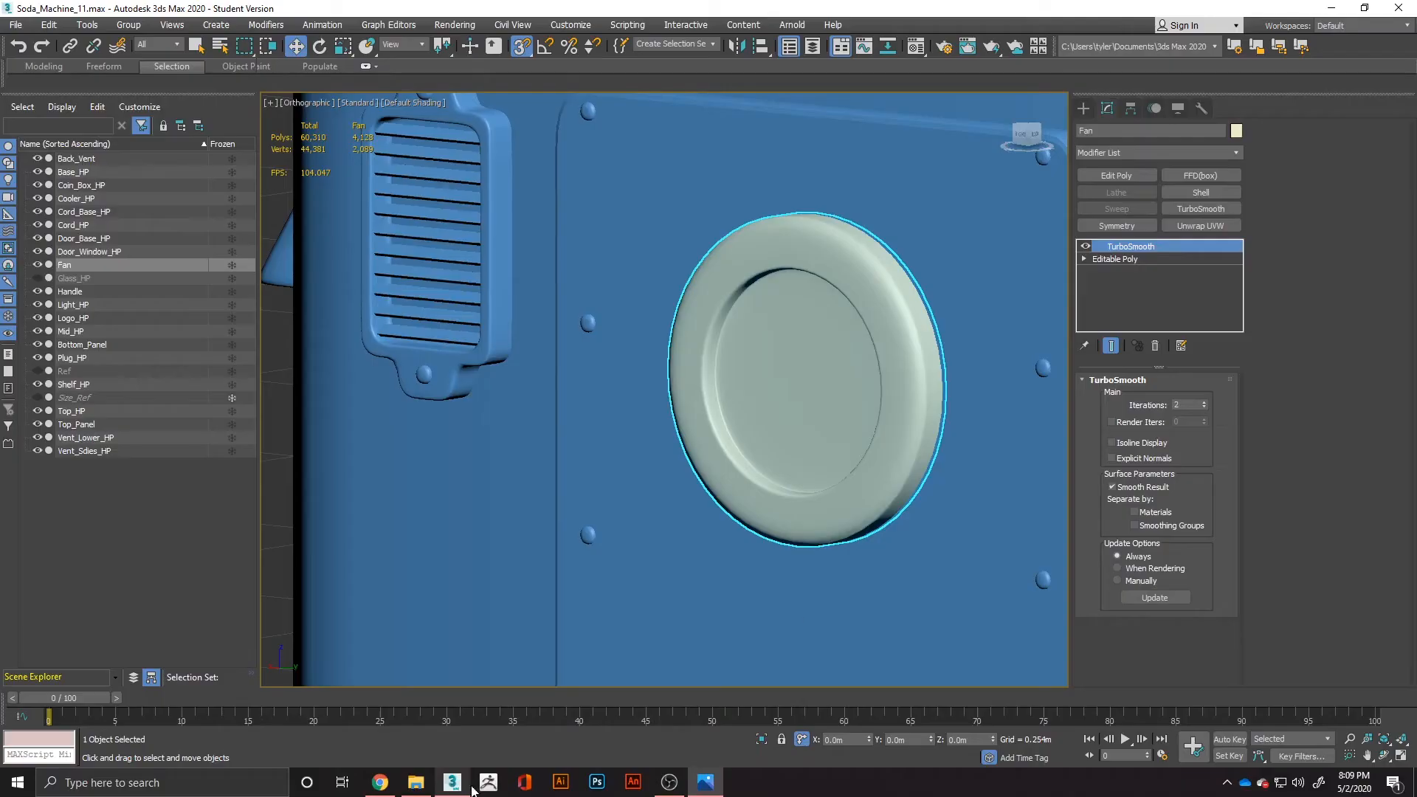
In the fan's Editable Poly level, select the central face's polygons and grow the selection over the recess wall and its support loops.
left_click(1145, 259)
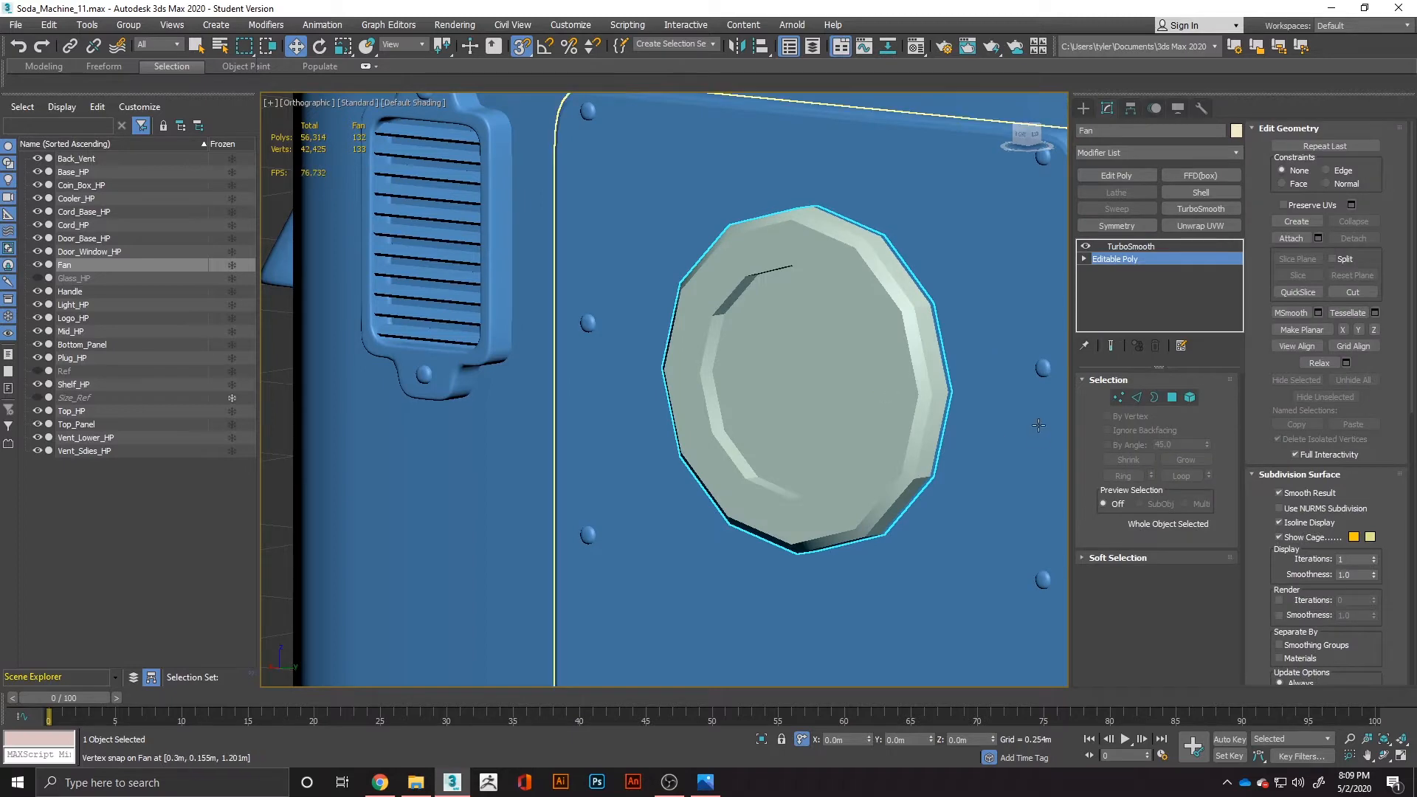
key("F4")
middle_click_drag(801, 431, 898, 438, "alt")
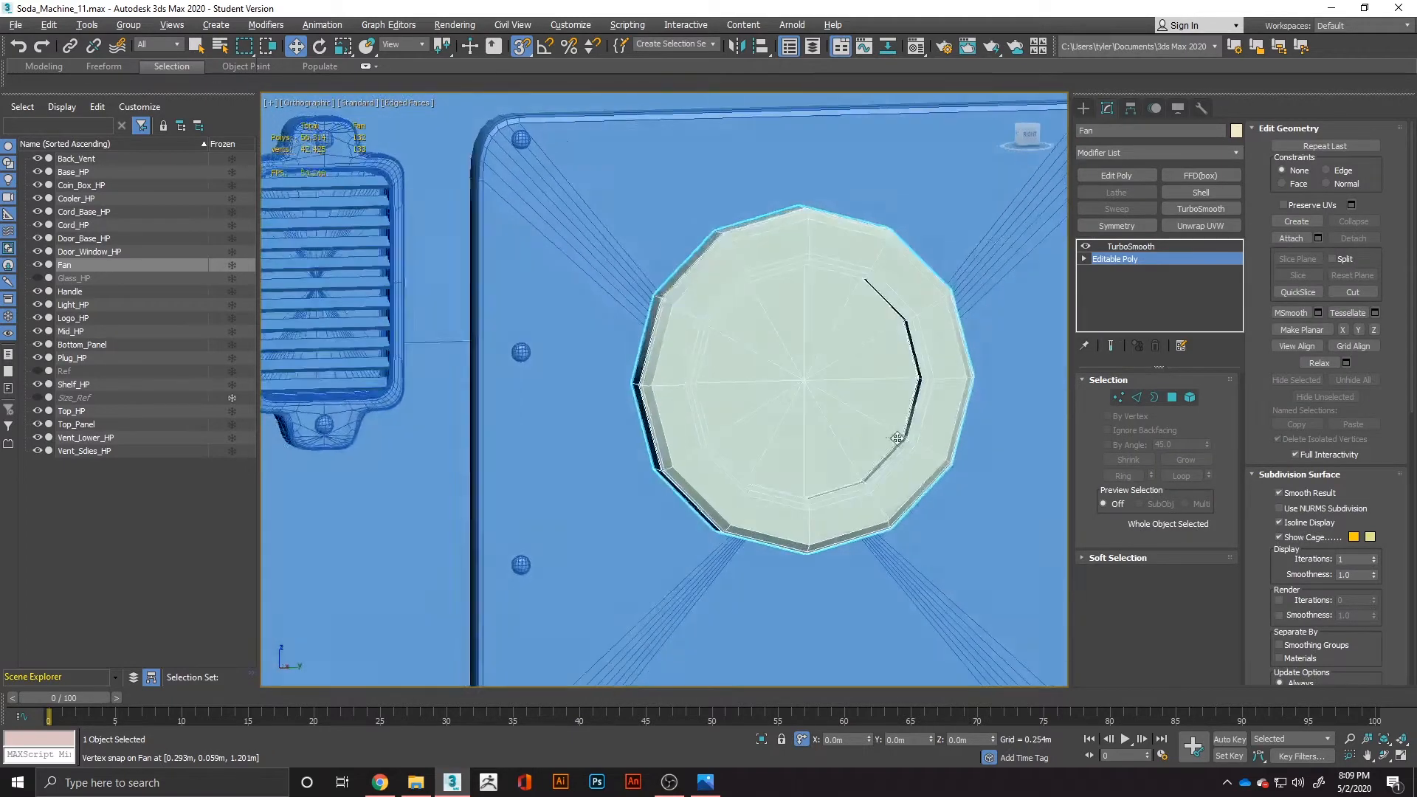
left_click_drag(898, 439, 908, 437, "alt")
left_click(1121, 397)
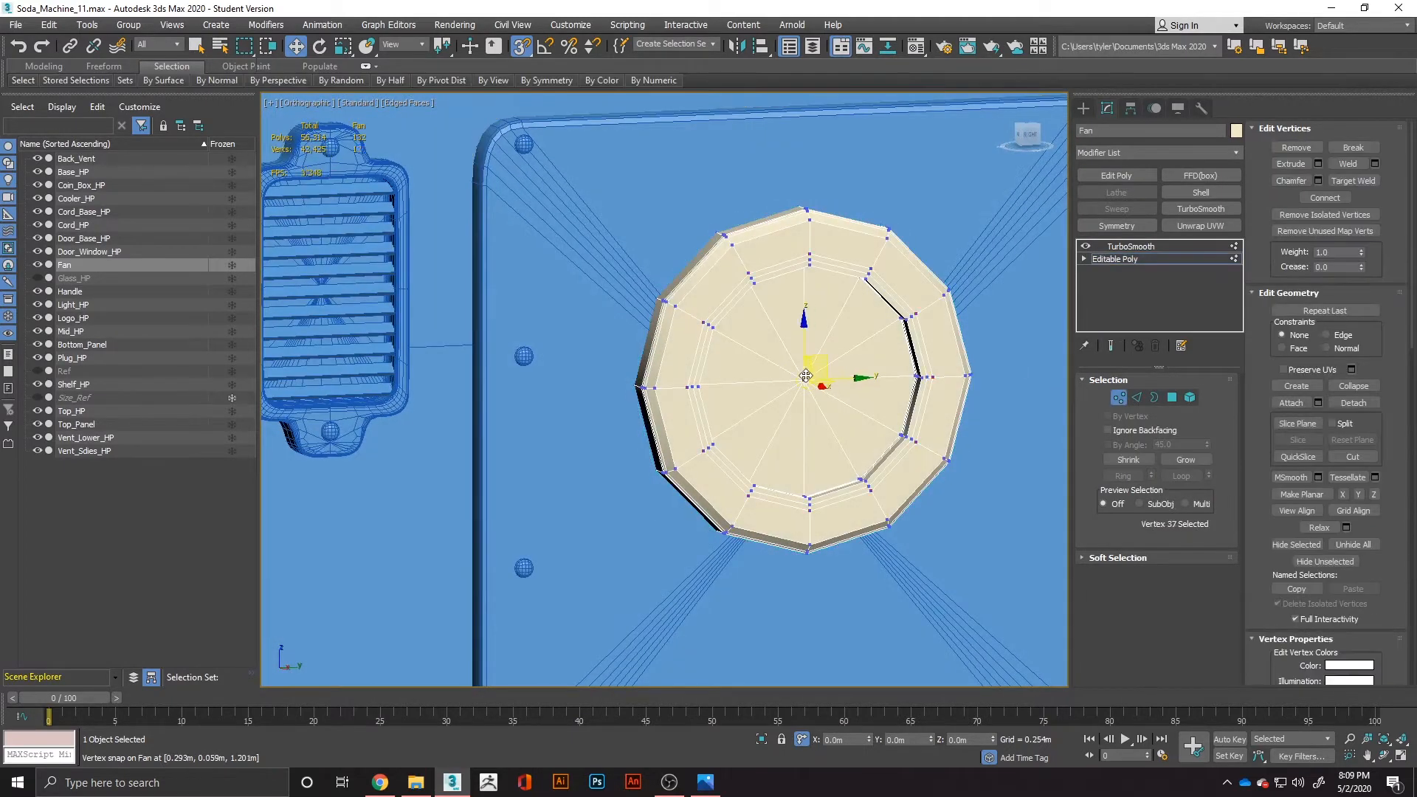
left_click(1172, 399)
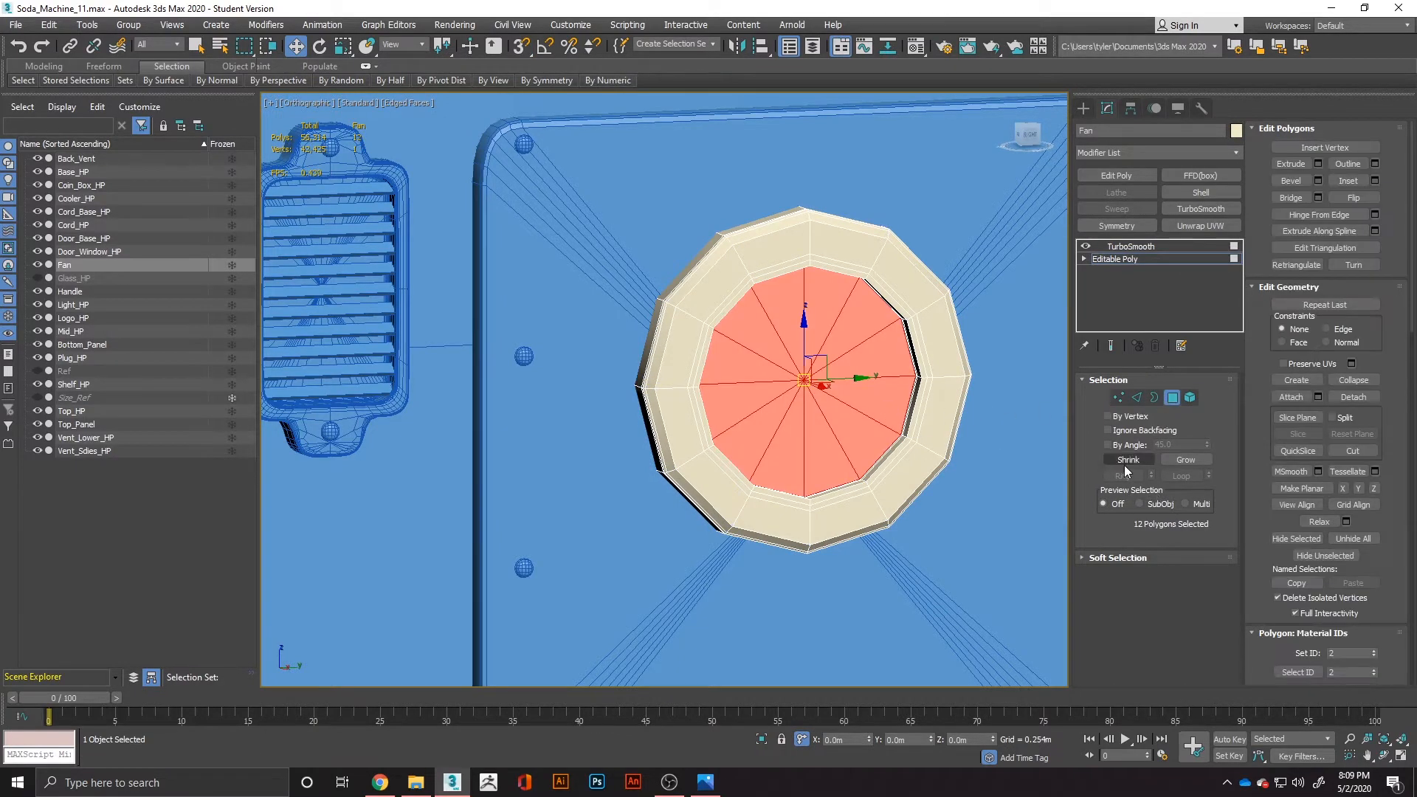
key("ctrl+Page_Up")
key("ctrl+Page_Up")
key("ctrl+Page_Up")
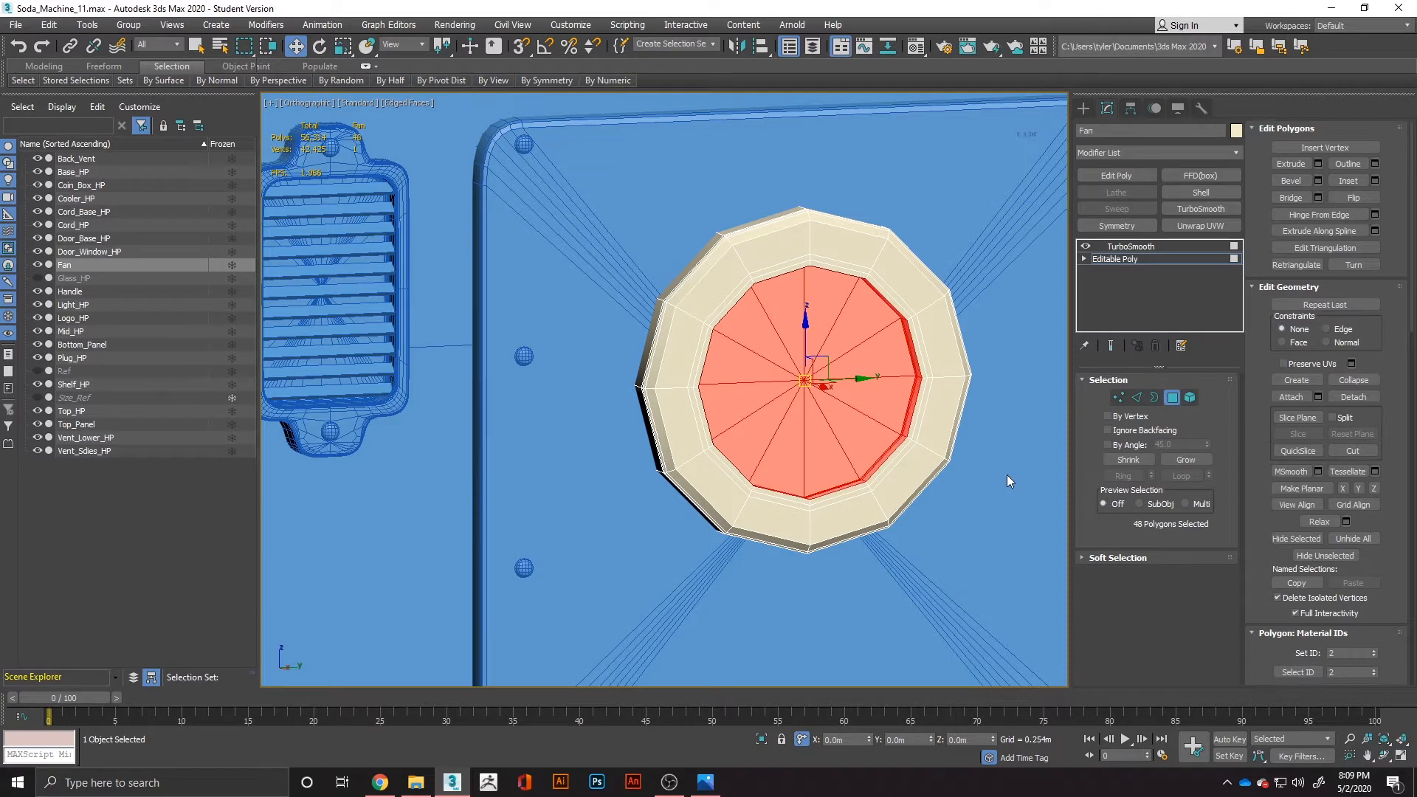
key("ctrl+Page_Up")
key("ctrl+Page_Up")
Scale the selected recess polygons up uniformly to narrow the fan's rim, and preview the TurboSmooth result.
key("e")
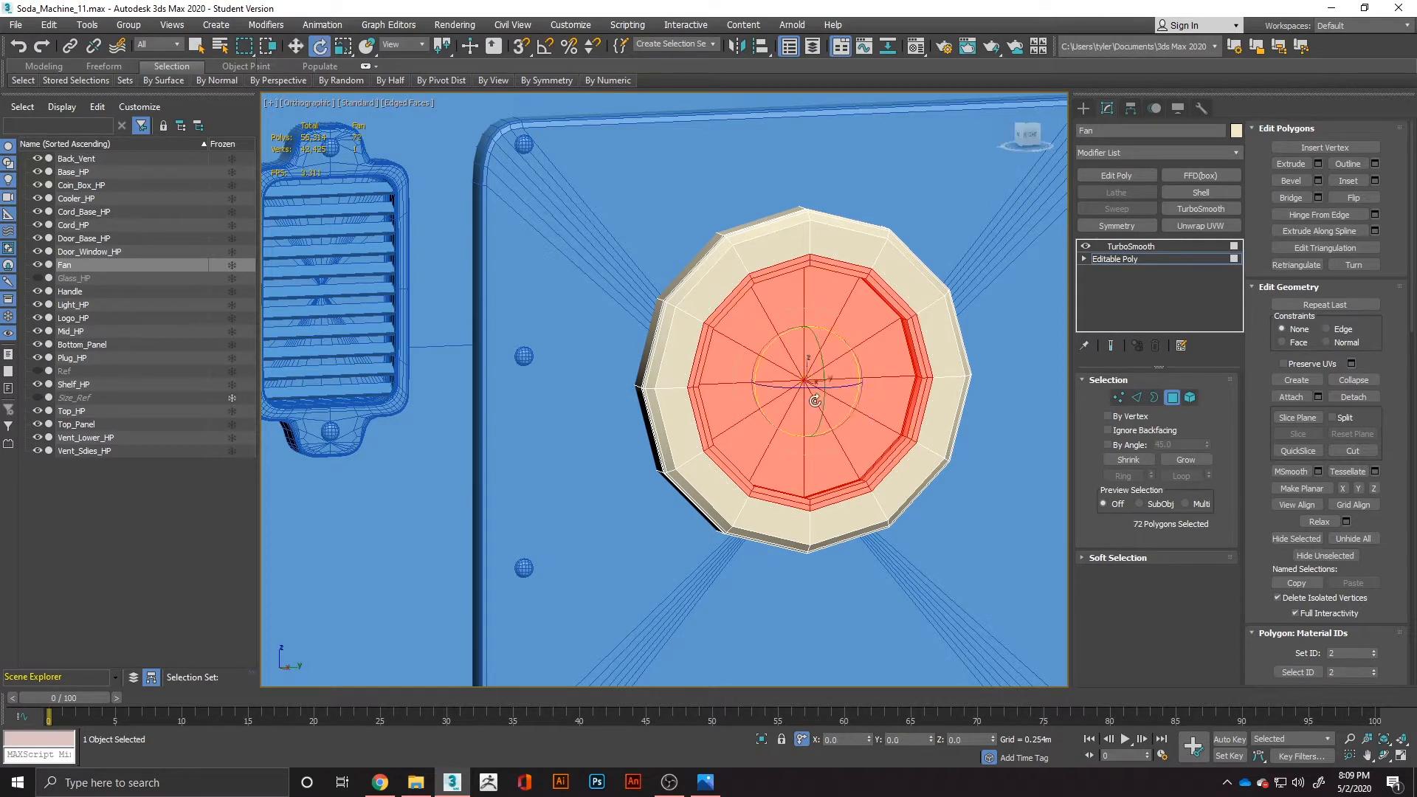
key("r")
left_click_drag(789, 358, 781, 346)
left_click(1110, 347)
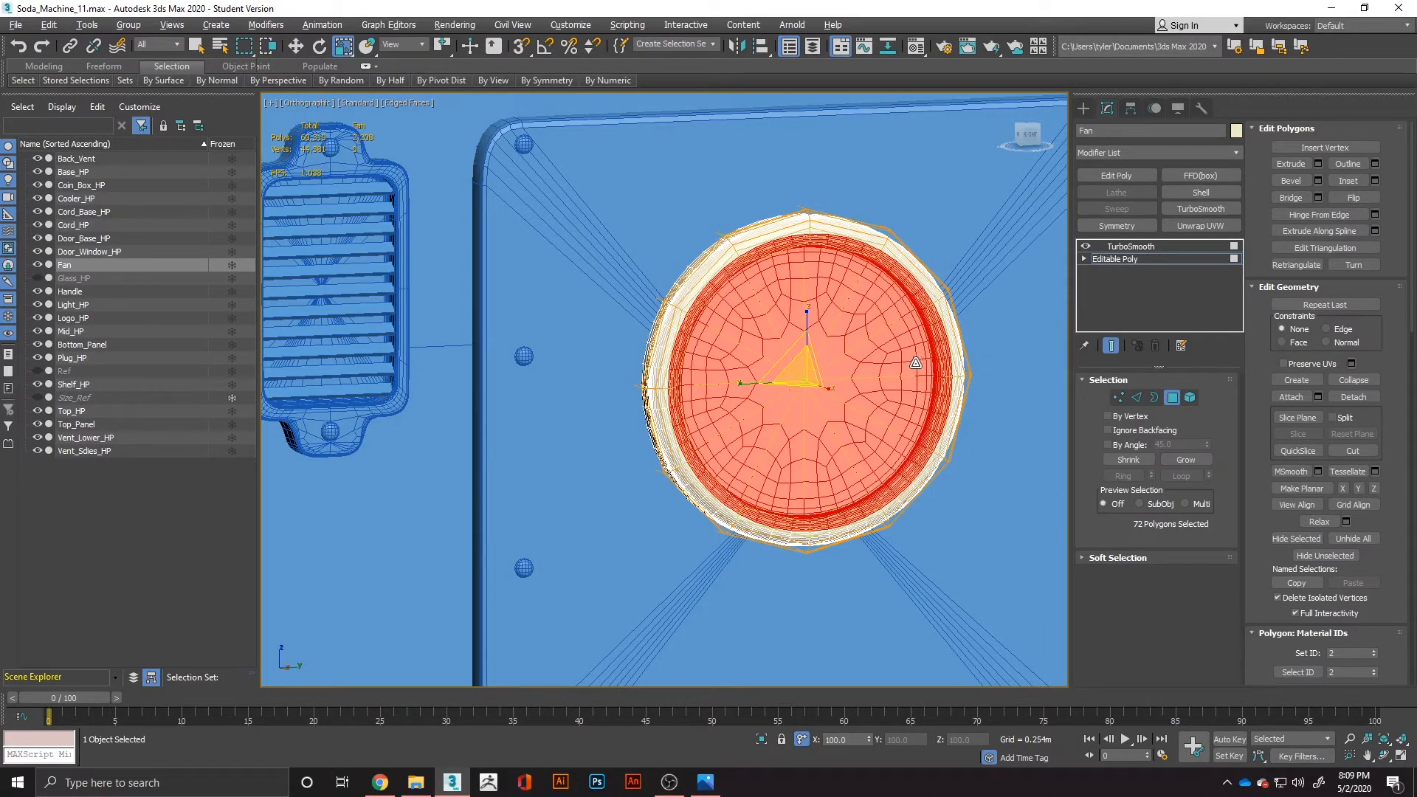
mouse_move(915, 362)
middle_mouse_down("alt")
mouse_move(797, 347)
mouse_move(903, 373)
middle_mouse_up("alt")
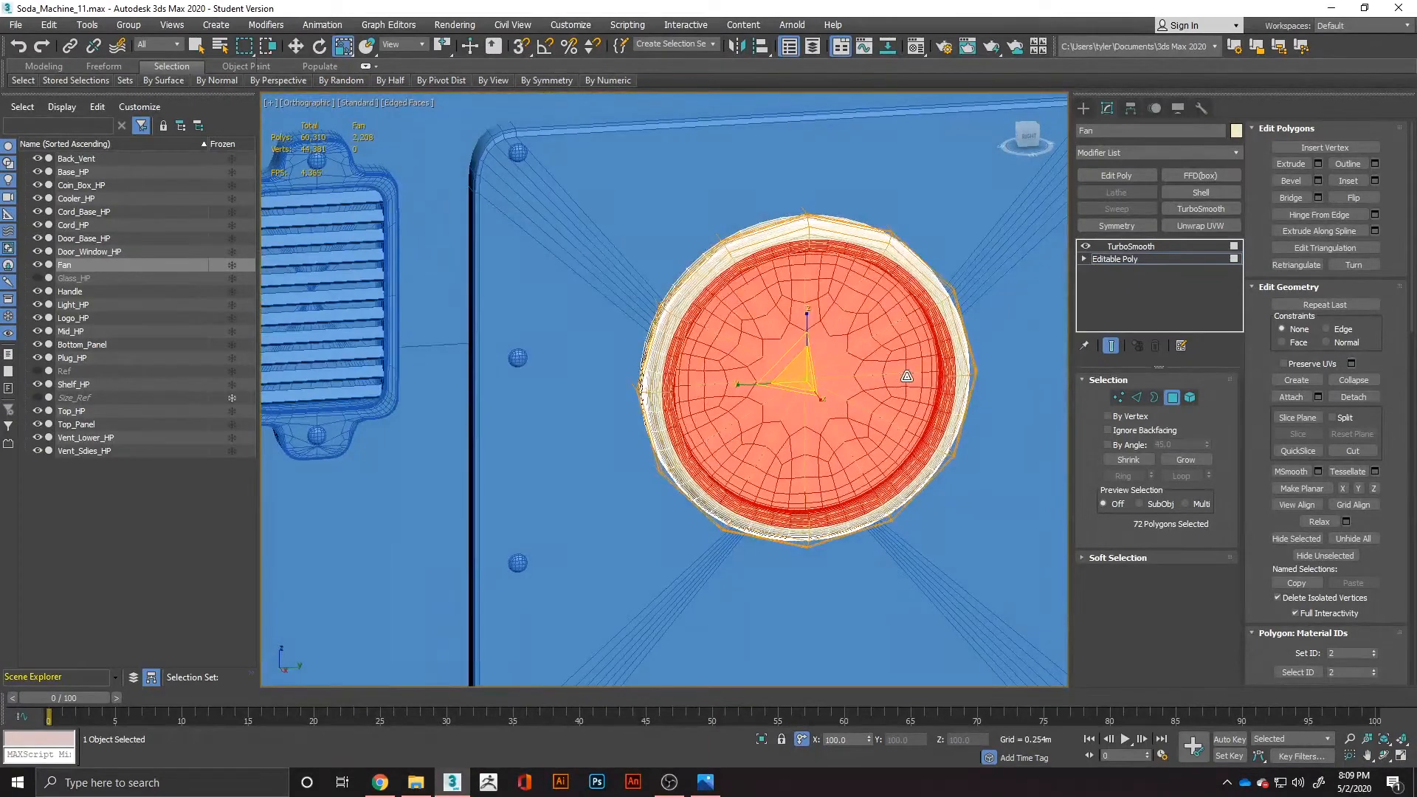
left_click(1001, 484)
left_click(1131, 248)
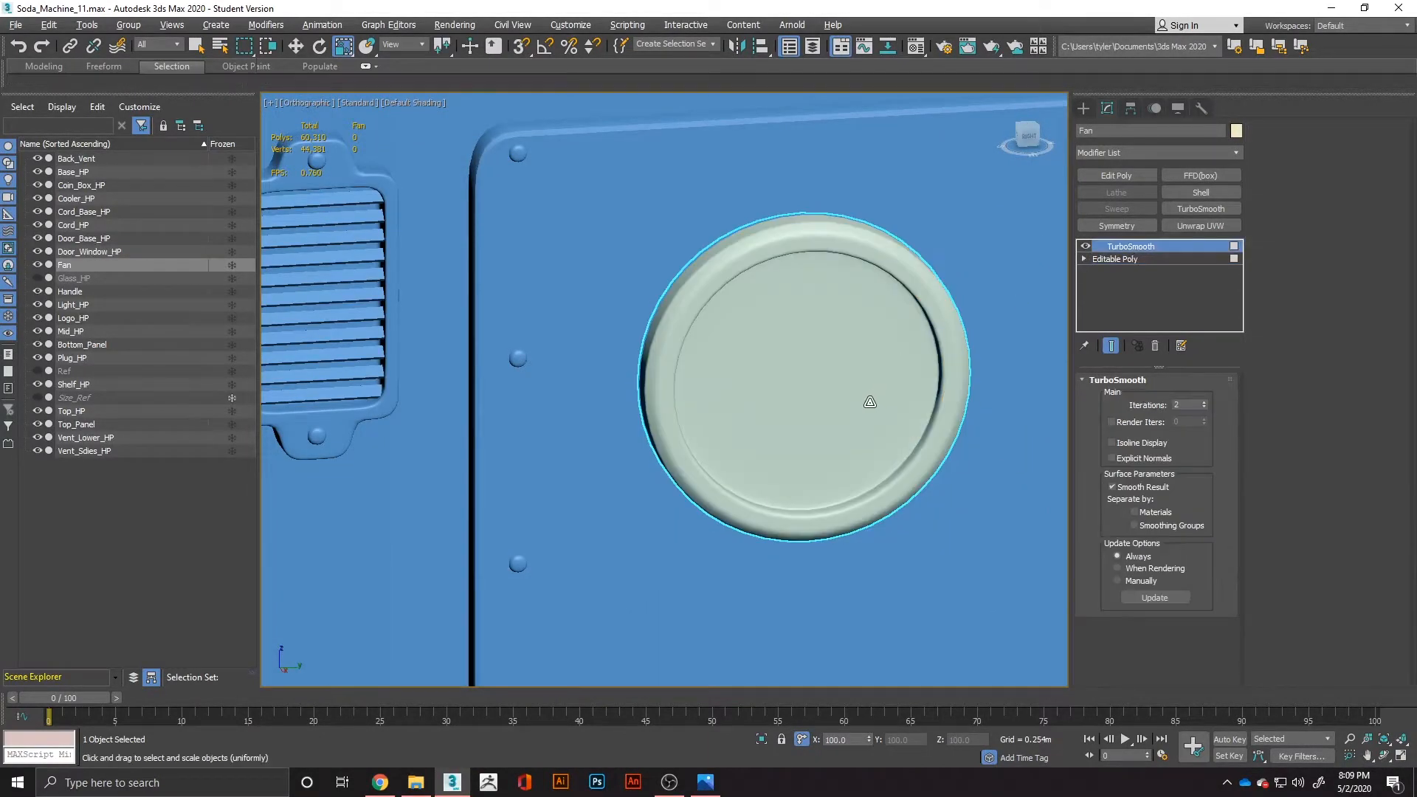
middle_click_drag(870, 401, 830, 401, "alt")
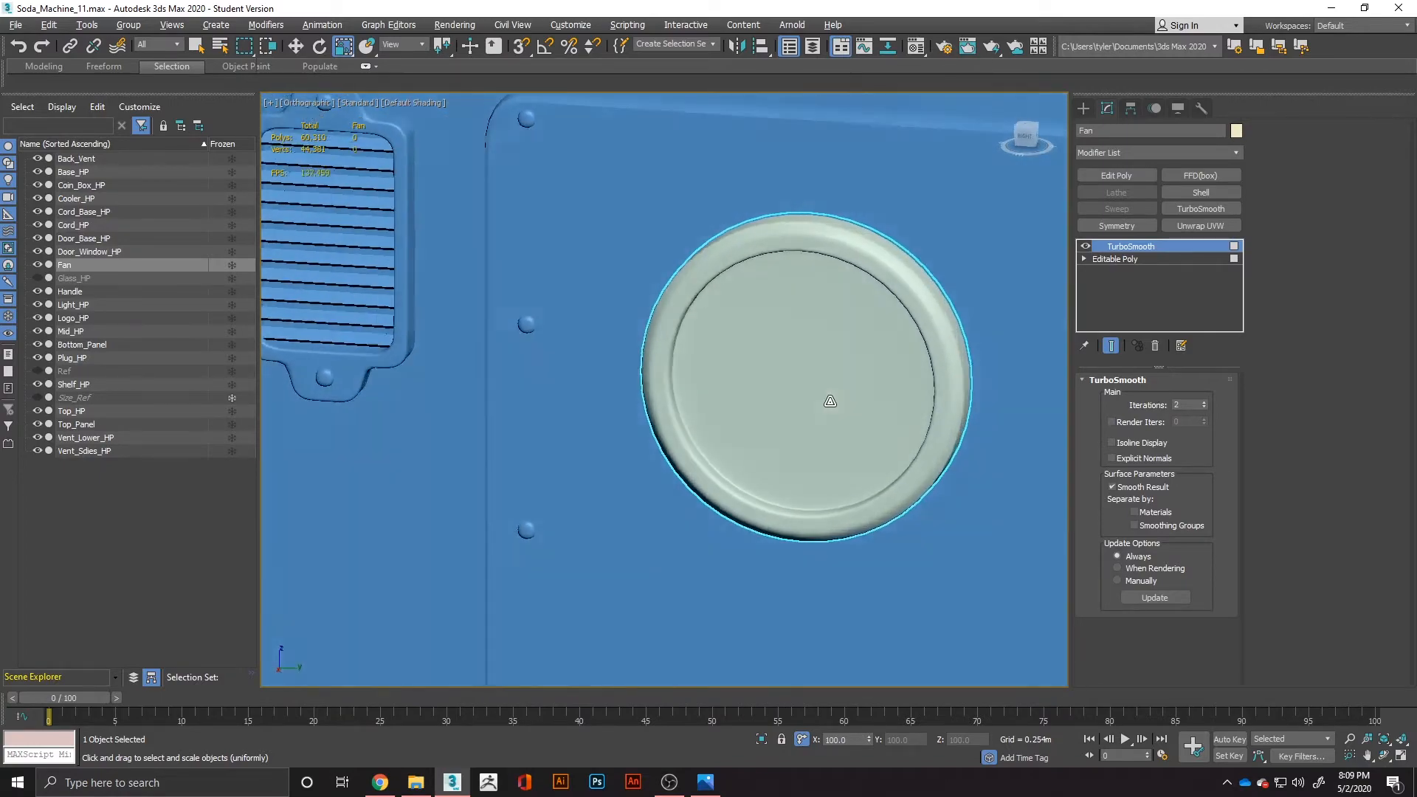
Check the fan in the reference image, and add another support edge loop around the rim of the unsmoothed base mesh.
key("alt+Tab")
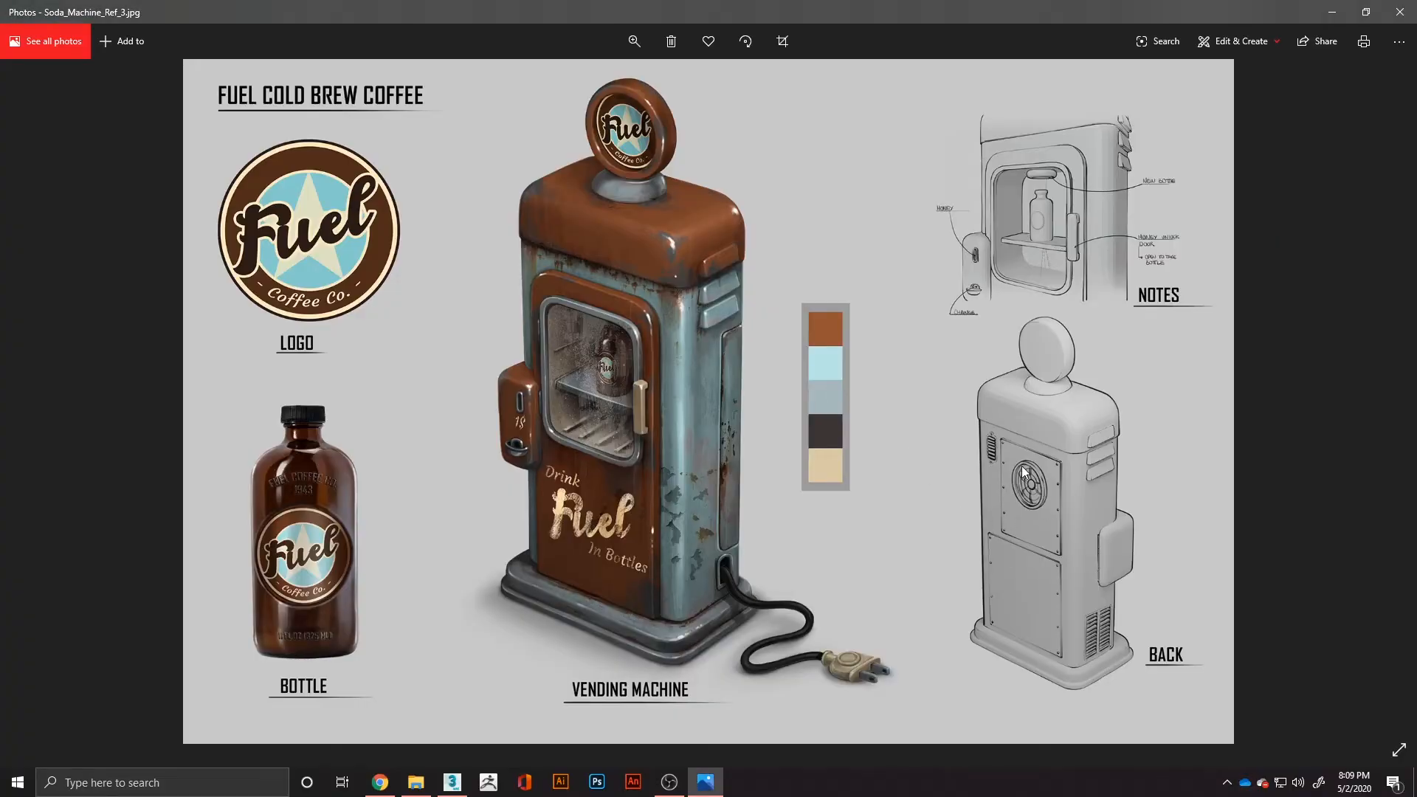
key("alt+Tab")
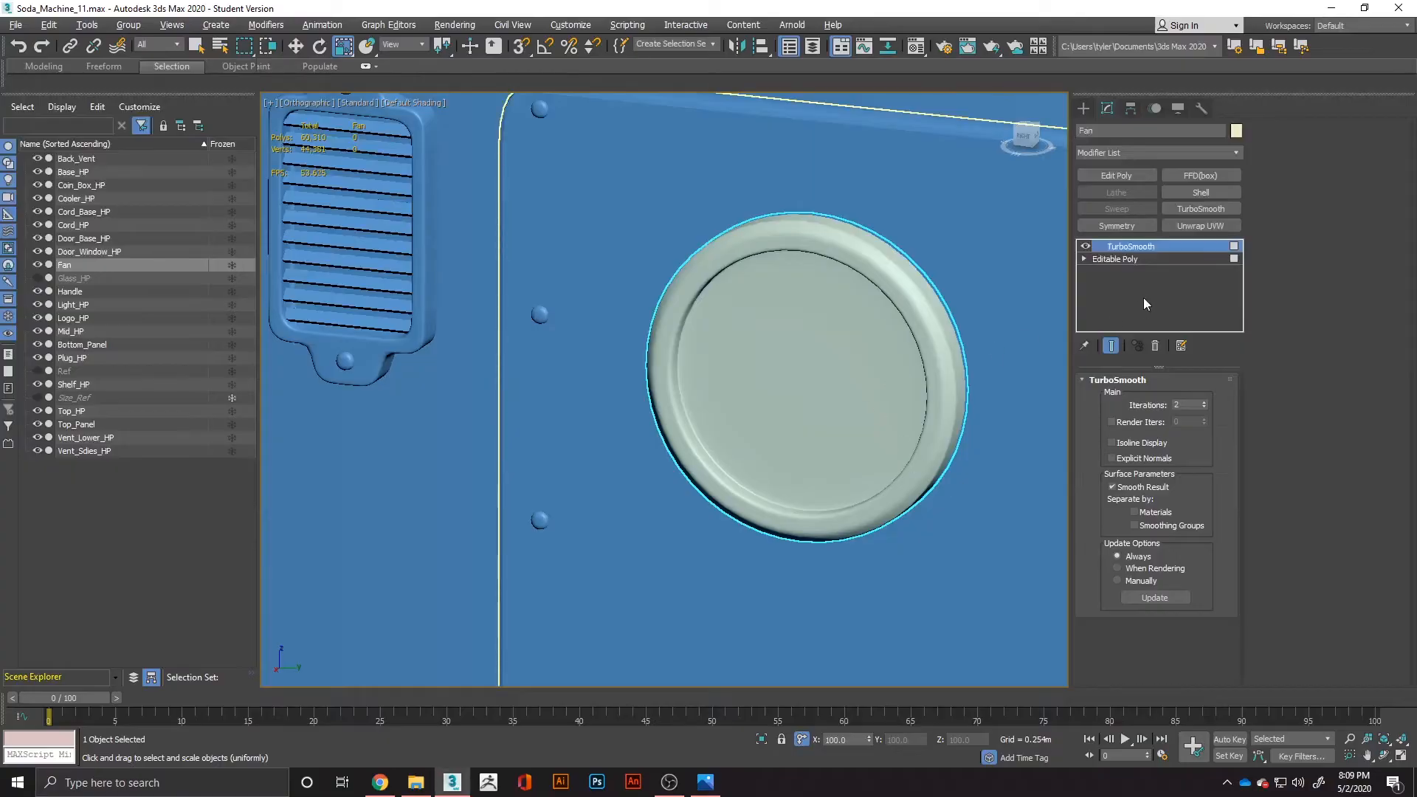
left_click(1129, 260)
key("4")
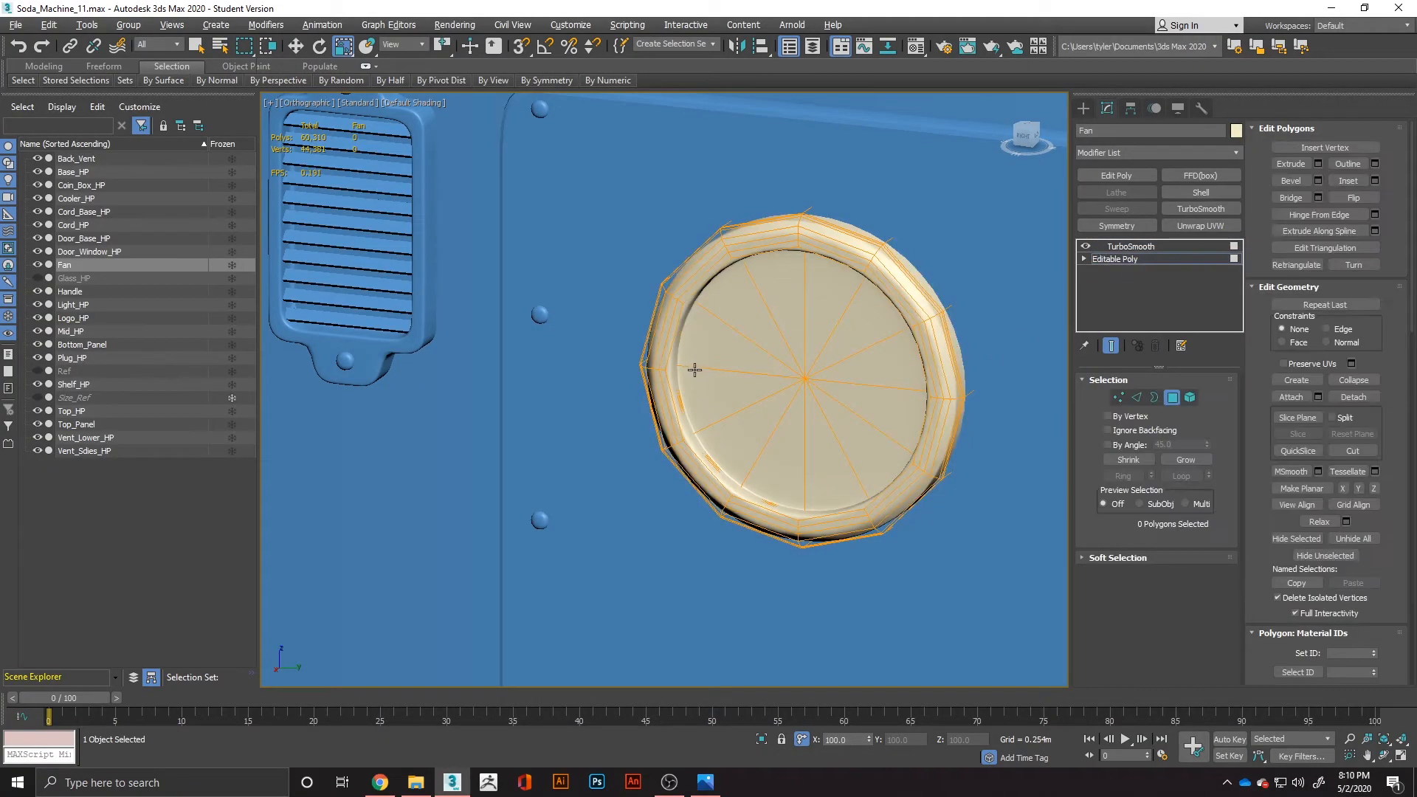
middle_click_drag(696, 395, 805, 402, "alt")
left_click(1111, 345)
middle_click_drag(1033, 362, 981, 382, "alt")
key("F4")
scroll(911, 363, "up", 2)
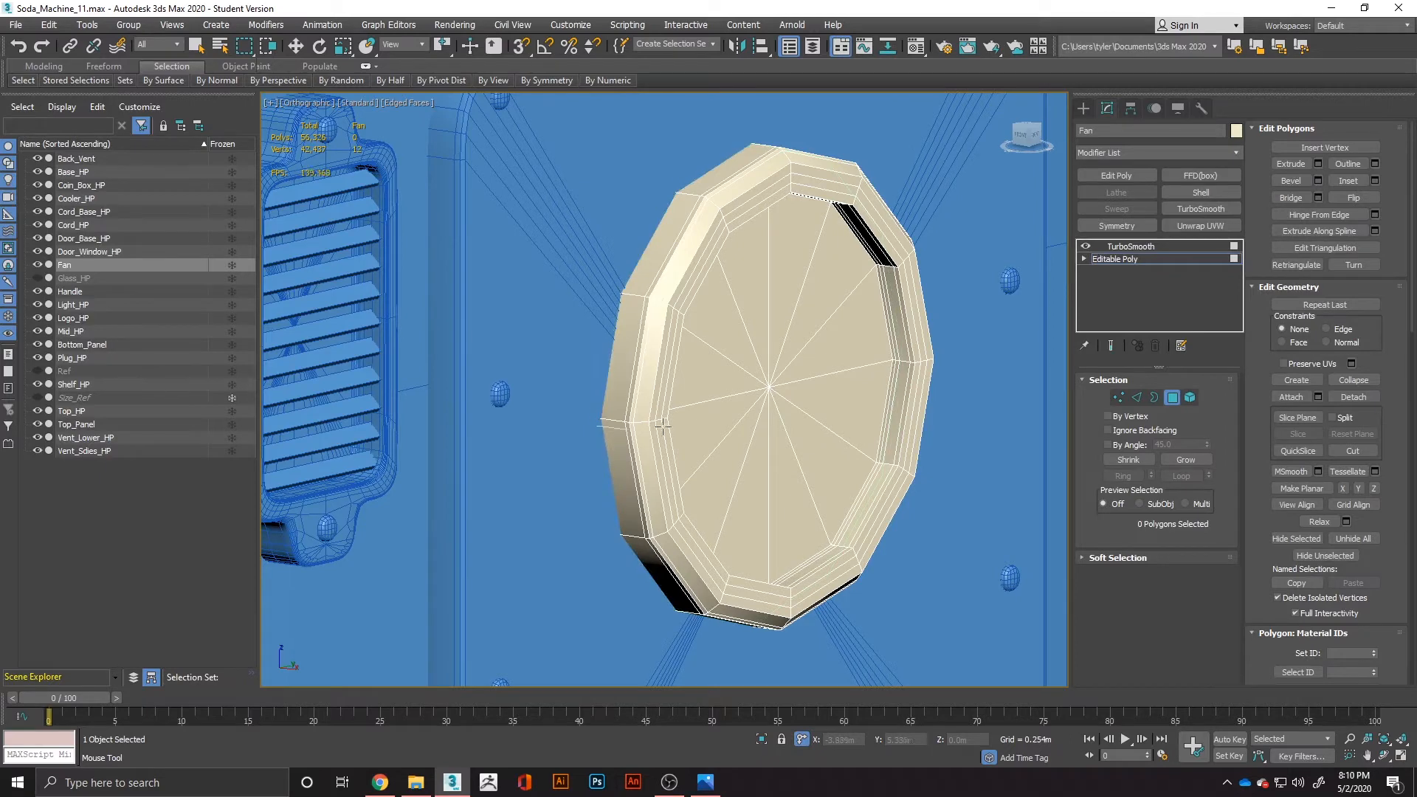
right_click(1131, 246)
right_click(999, 313)
Review the TurboSmoothed fan without edges from another angle, and compare it with the back view in the reference image.
left_click(1135, 248)
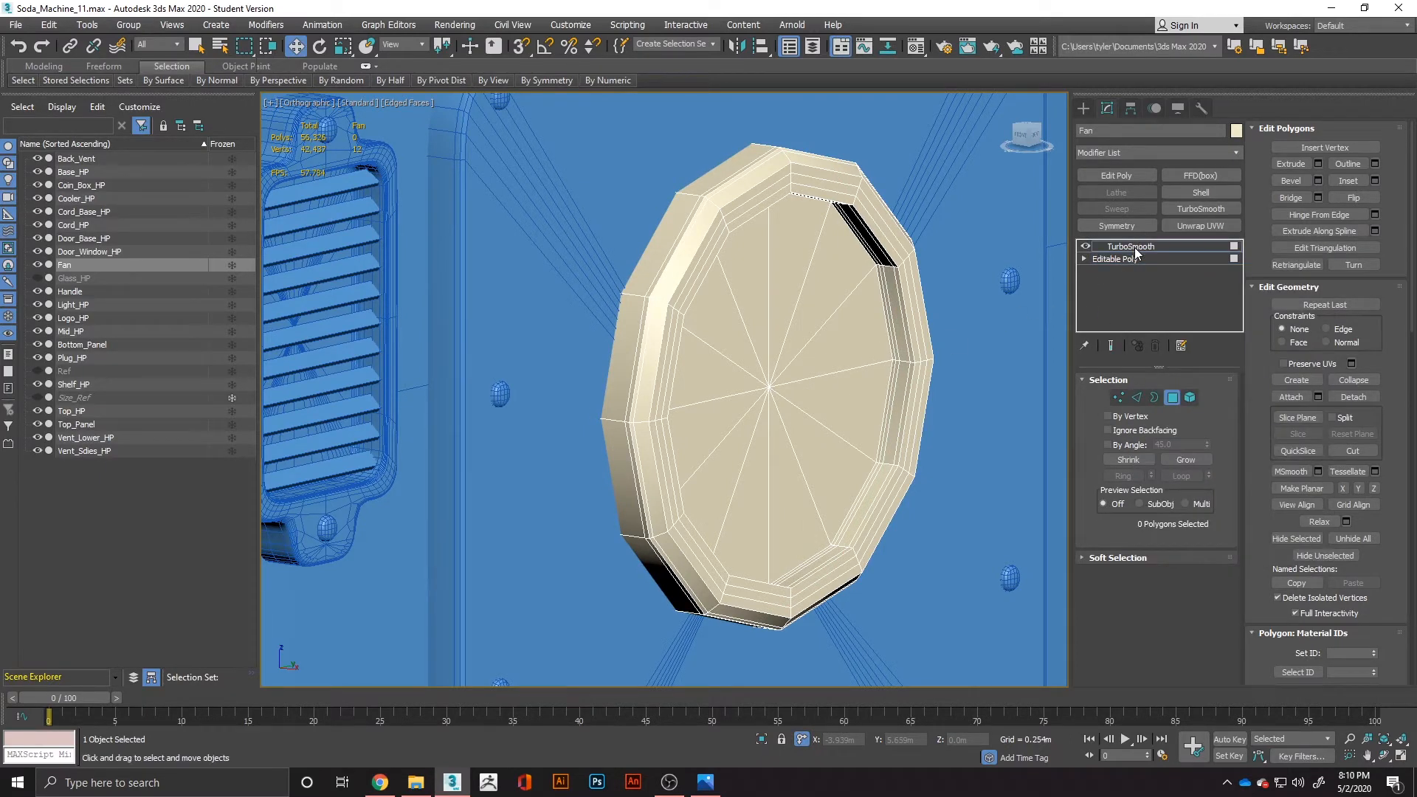
left_click(1135, 246)
mouse_move(815, 367)
middle_mouse_down("alt")
mouse_move(687, 403)
mouse_move(585, 468)
middle_mouse_up("alt")
key("F4")
key("alt+Tab")
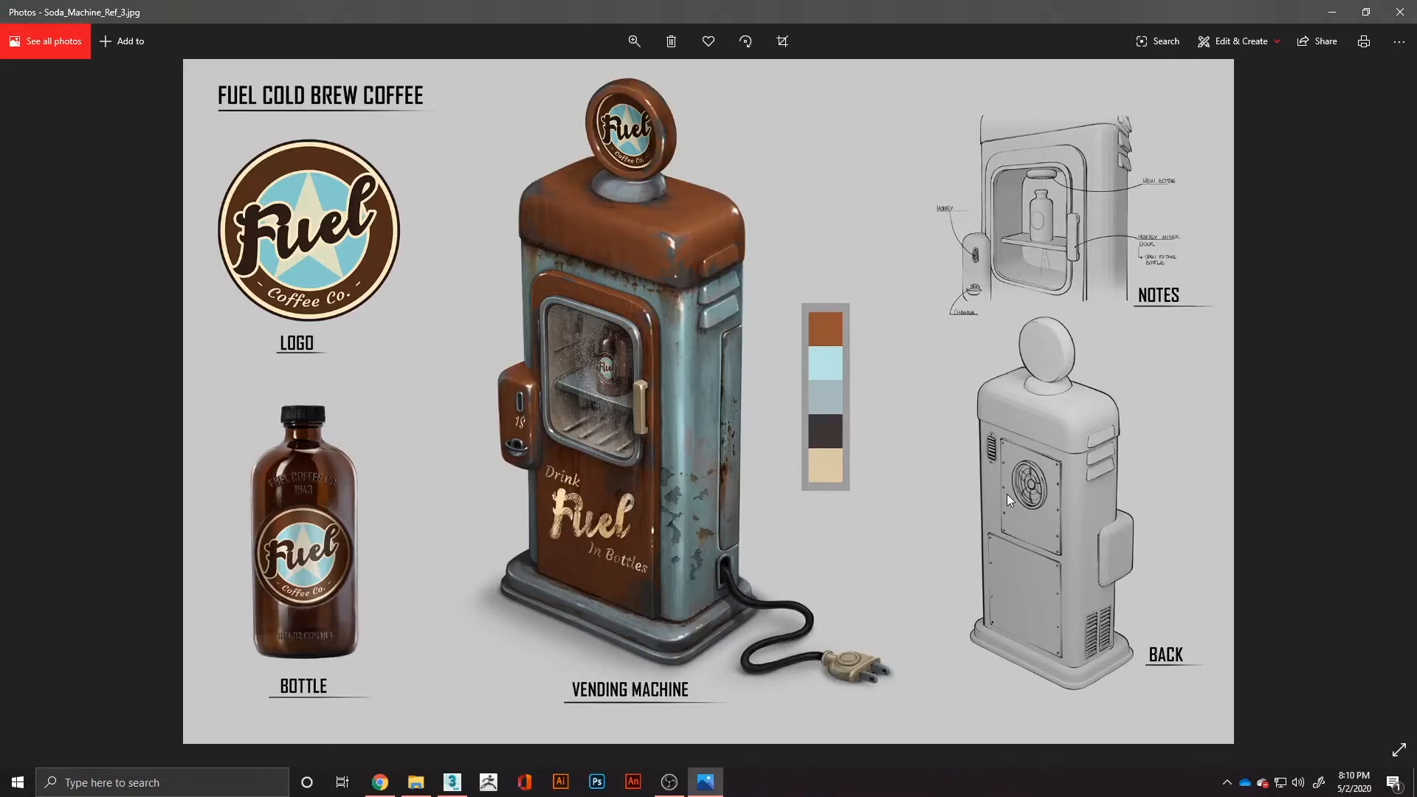
key("alt+Tab")
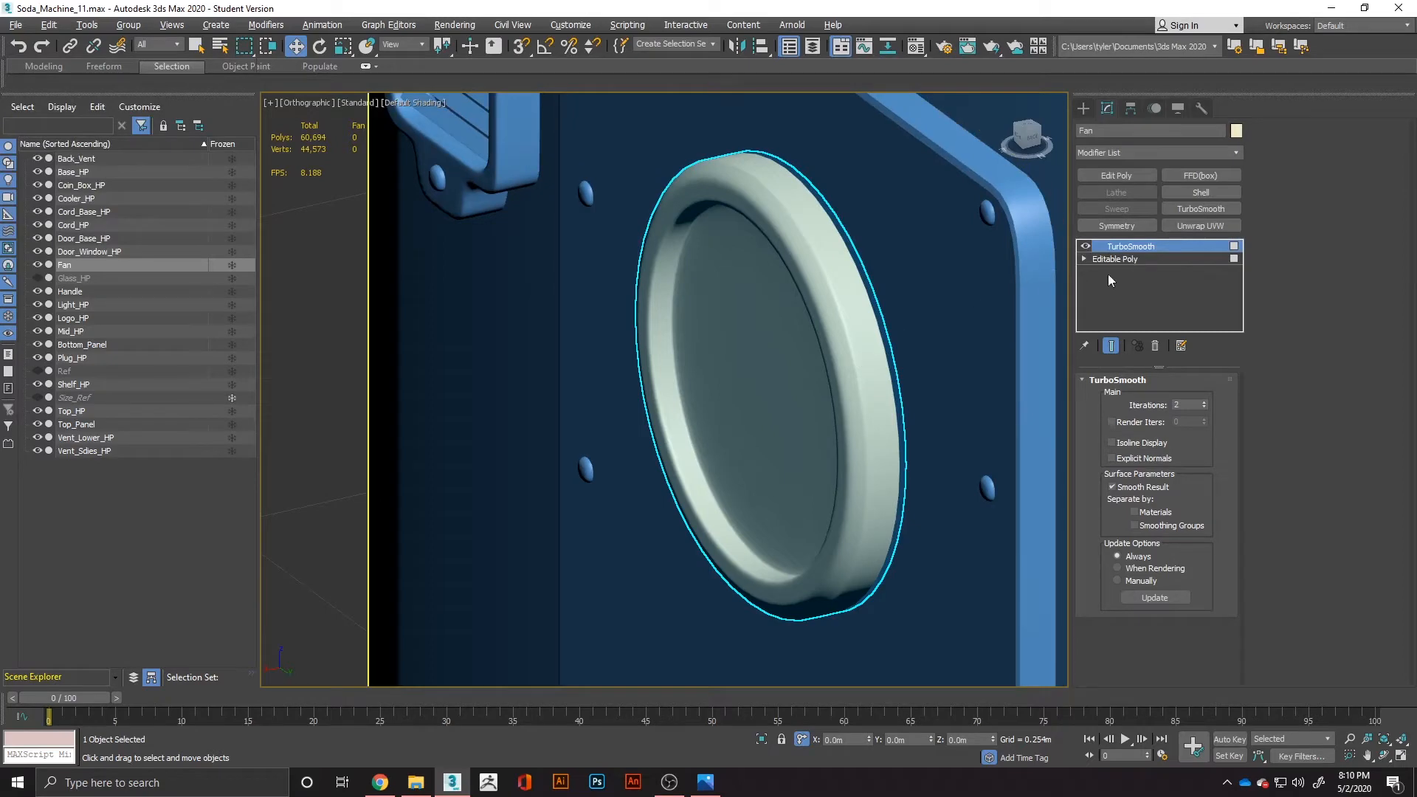
In the fan's Editable Poly level, select the loop of outer side polygons and grow the selection over the neighbouring support loops.
left_click(1130, 263)
key("4")
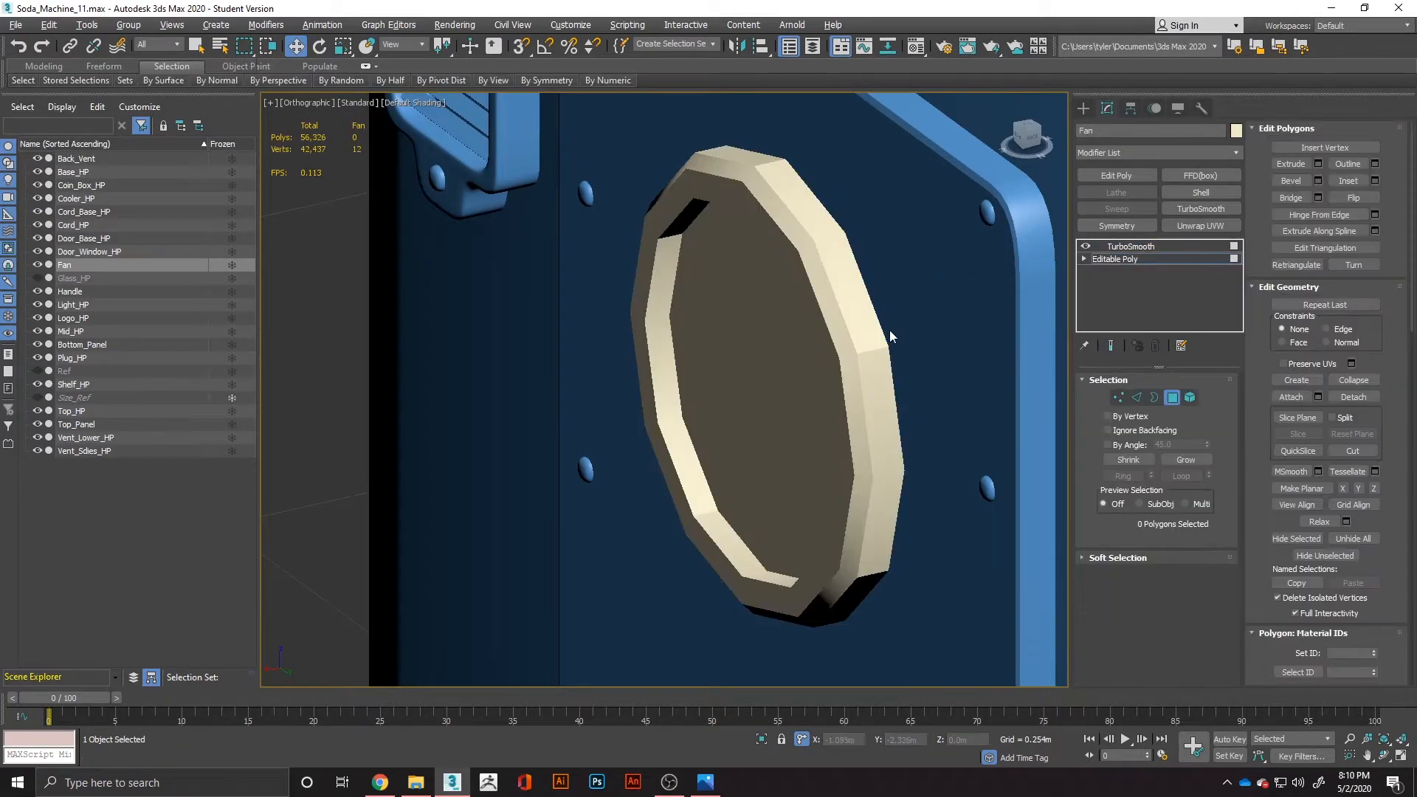
key("F4")
scroll(864, 343, "up", 3)
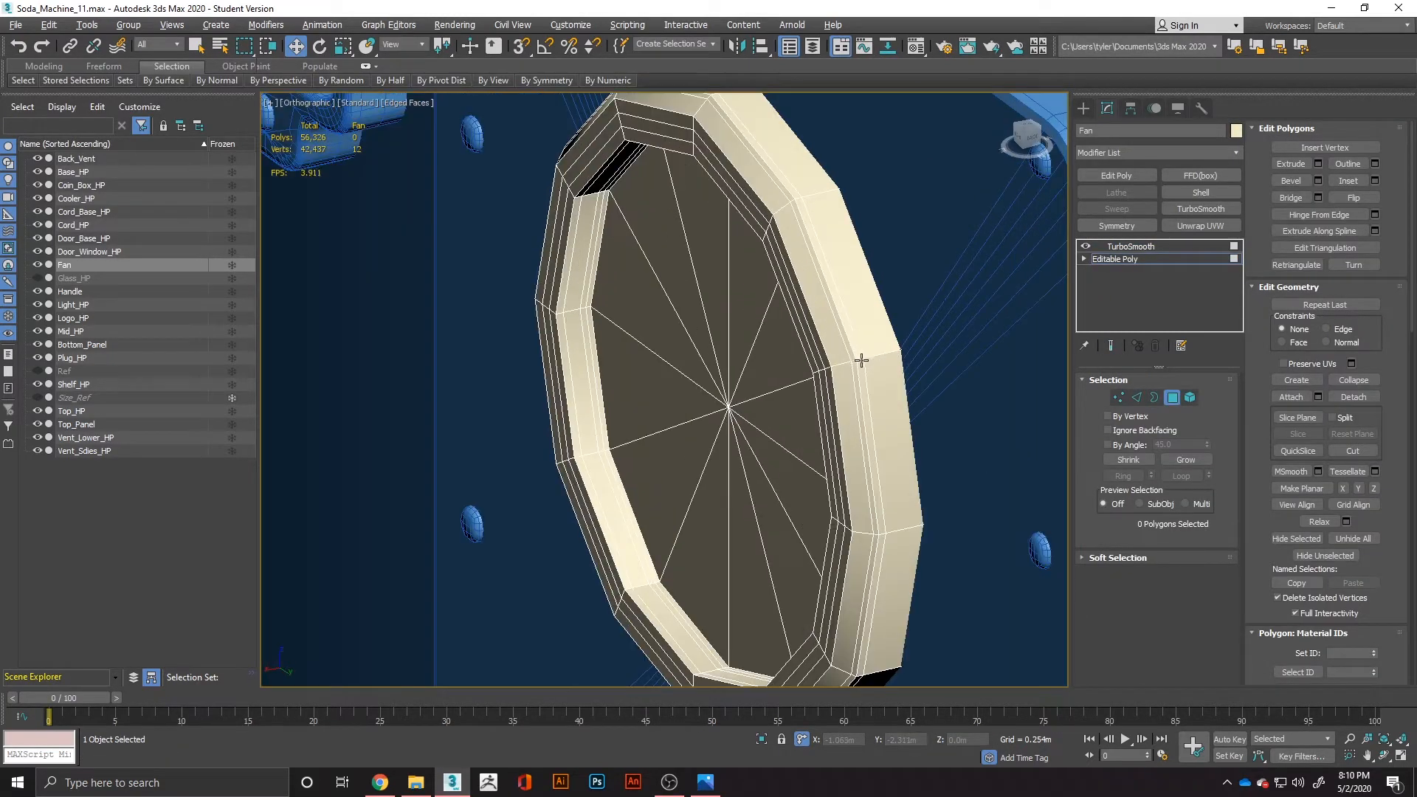
left_click(1172, 400)
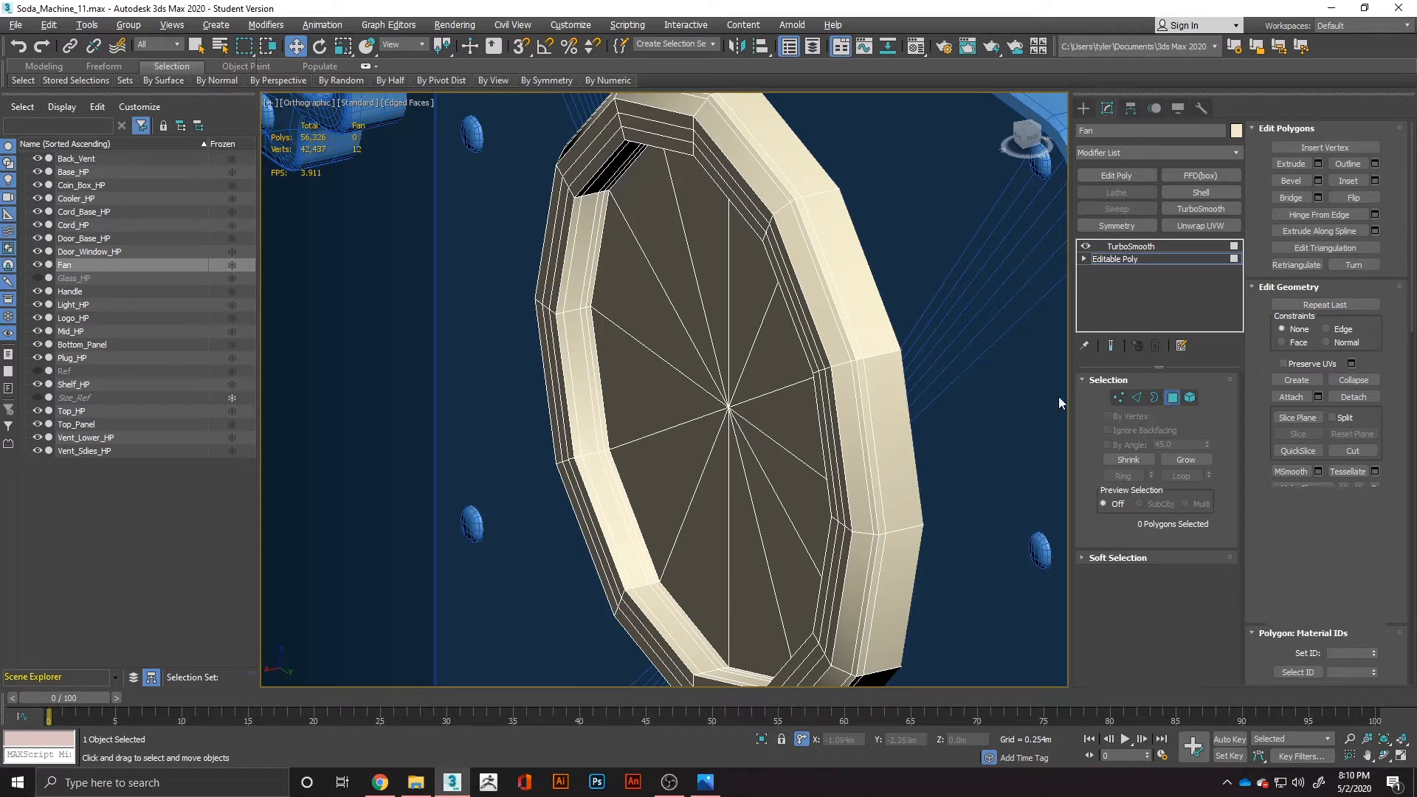
left_click(885, 390)
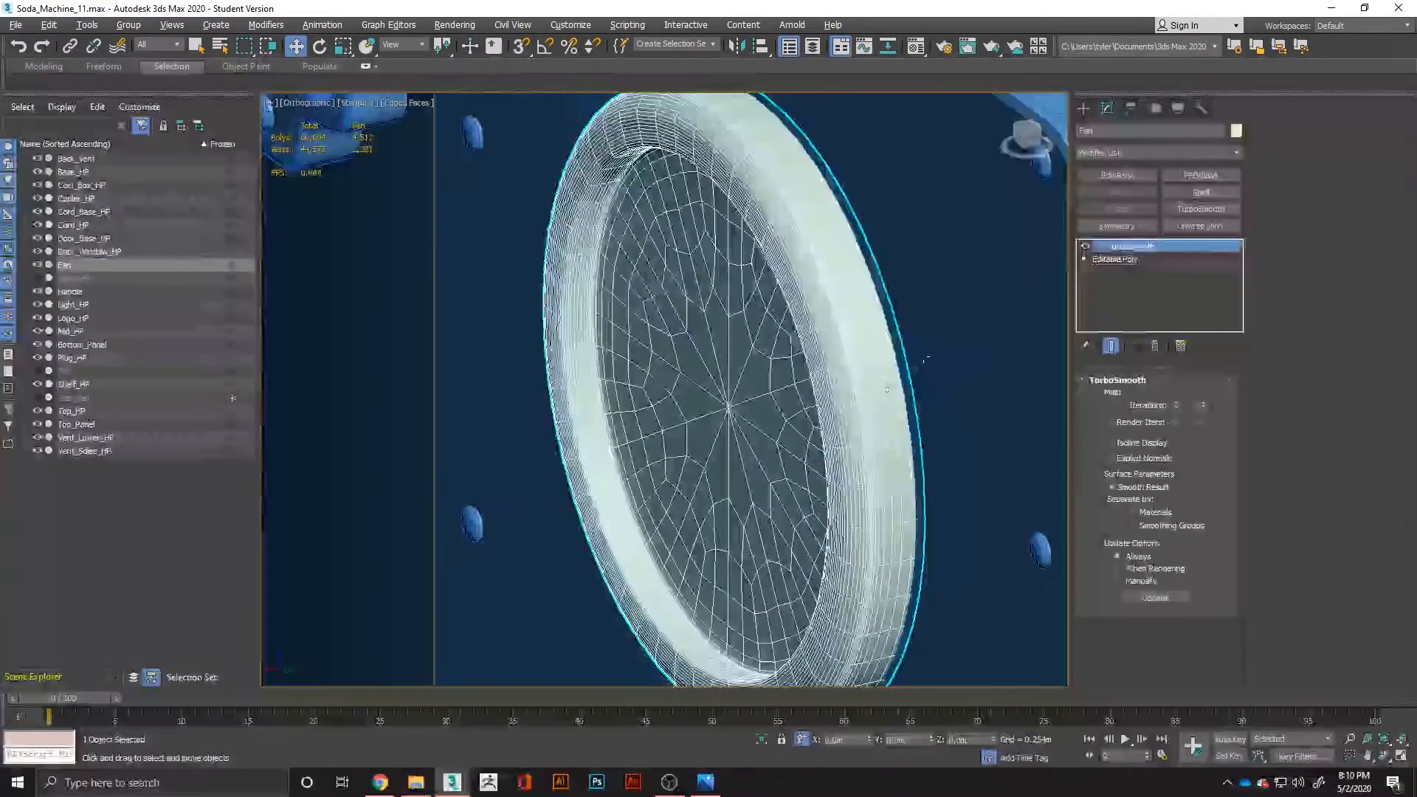
left_click(1156, 260)
left_click(1172, 397)
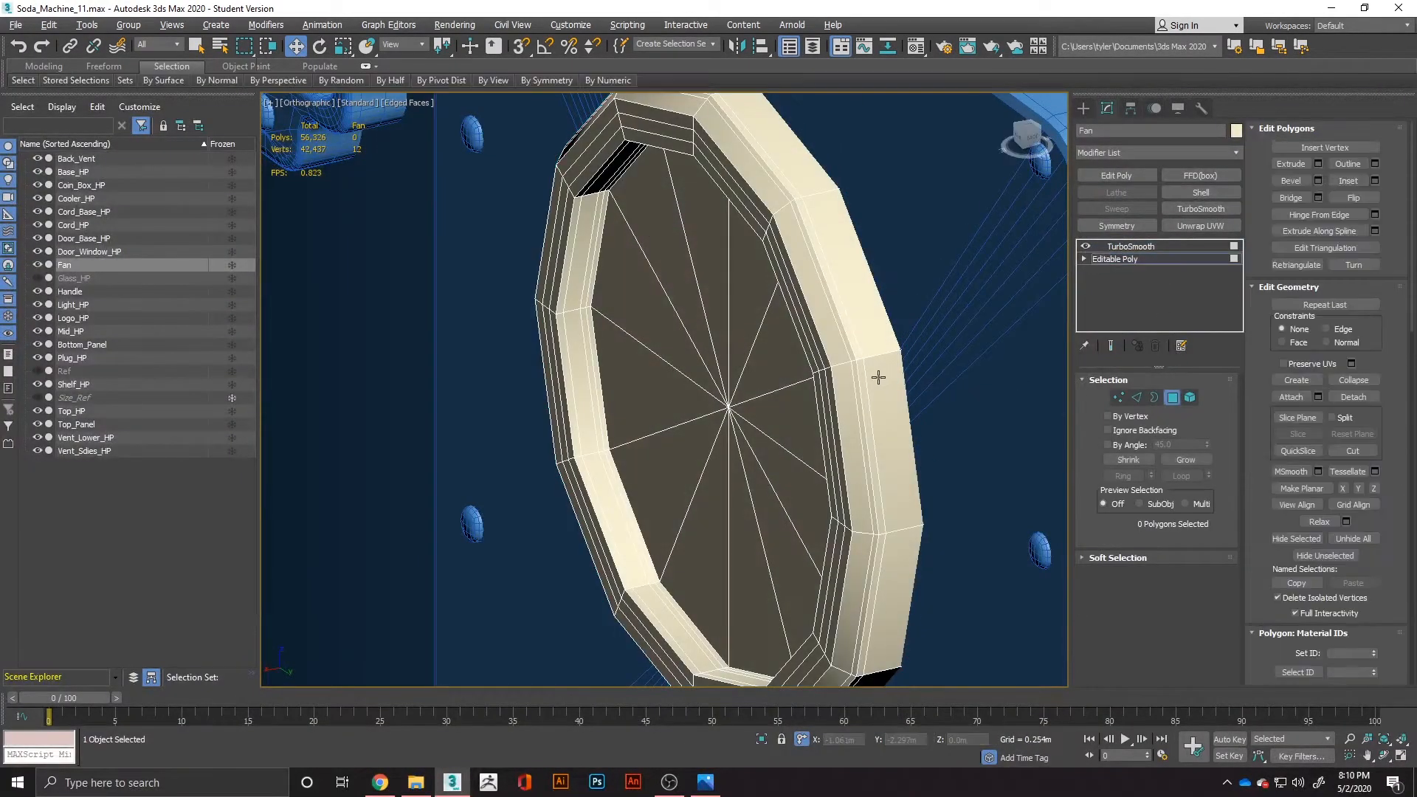
double_click(878, 378)
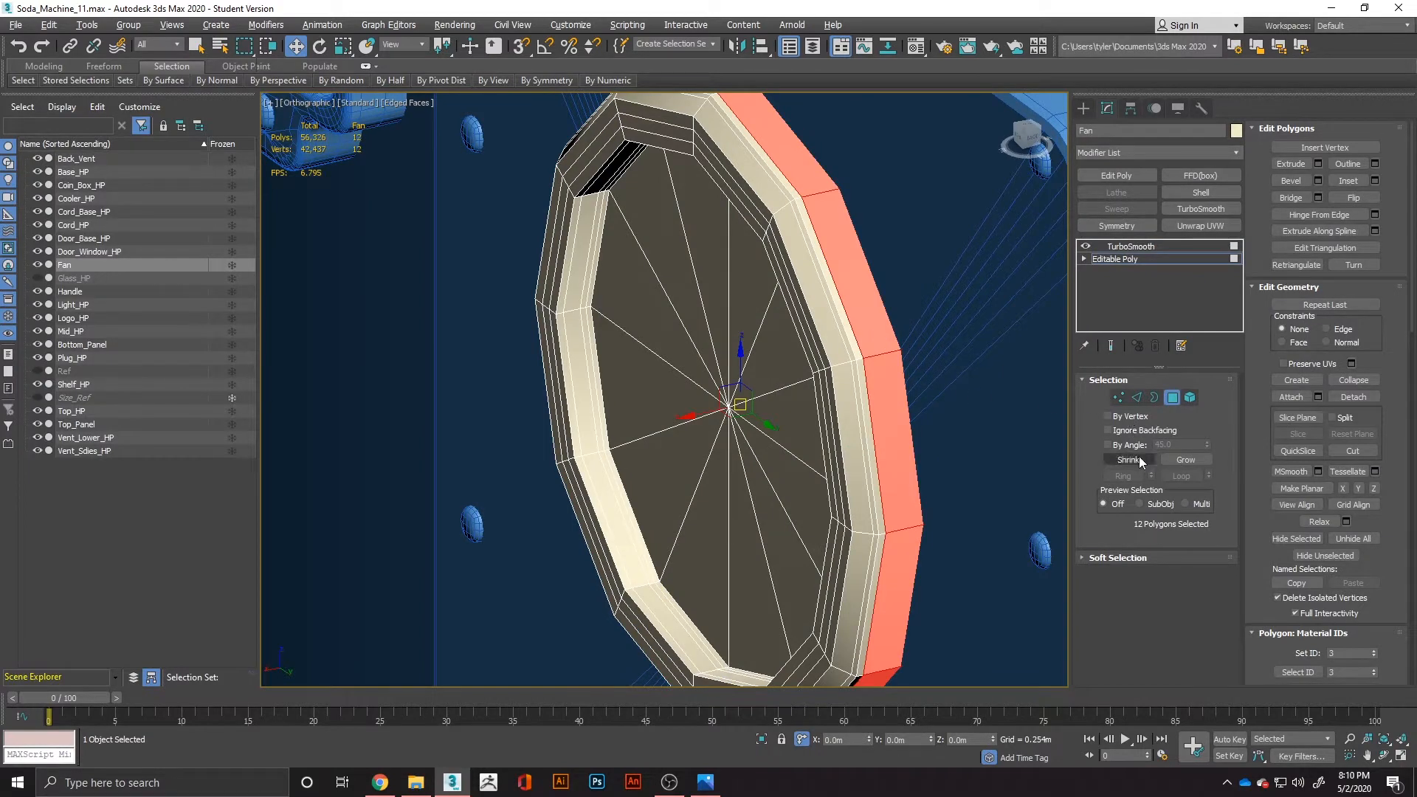
left_click(1185, 460)
left_click(1185, 460)
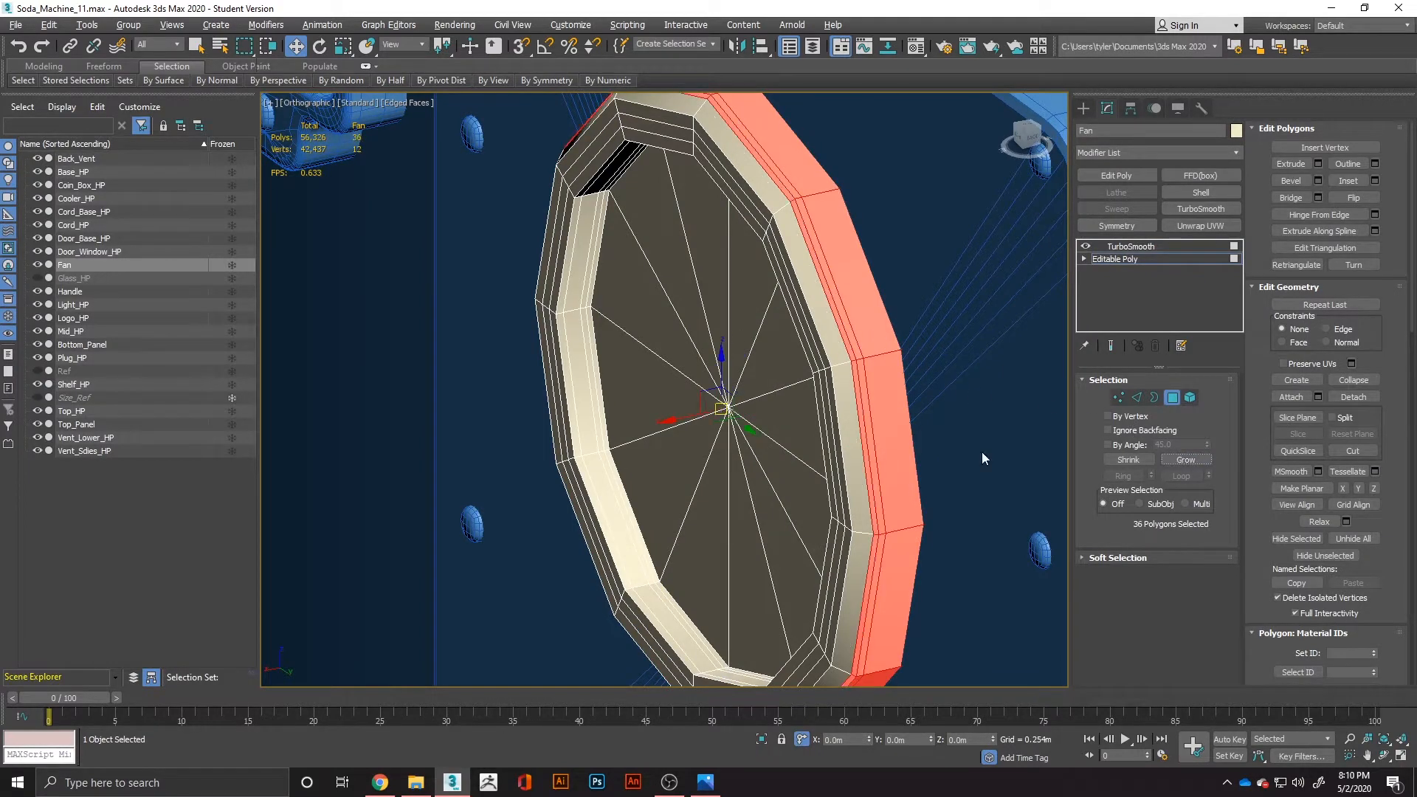
key("r")
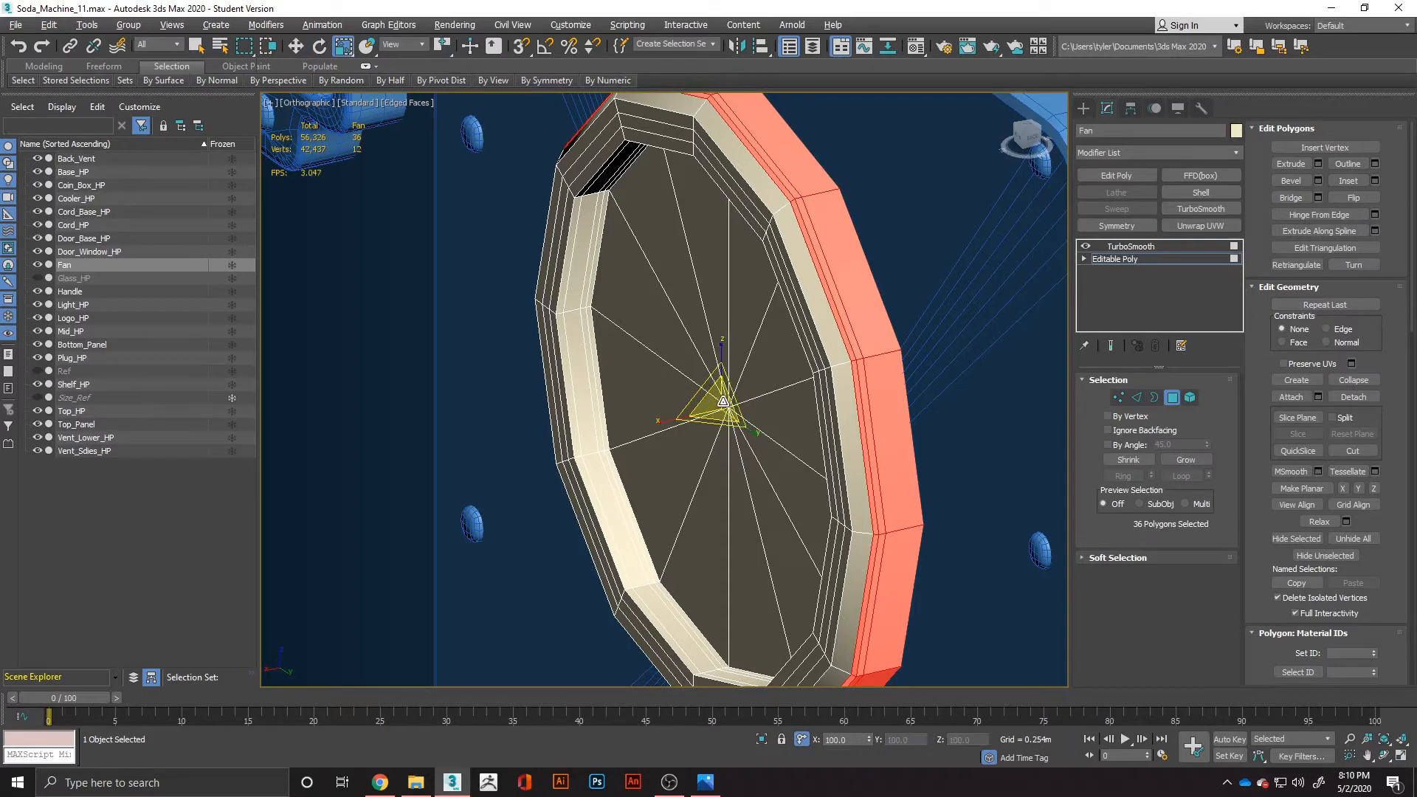
left_click_drag(728, 403, 740, 398)
middle_click_drag(735, 396, 794, 417, "alt")
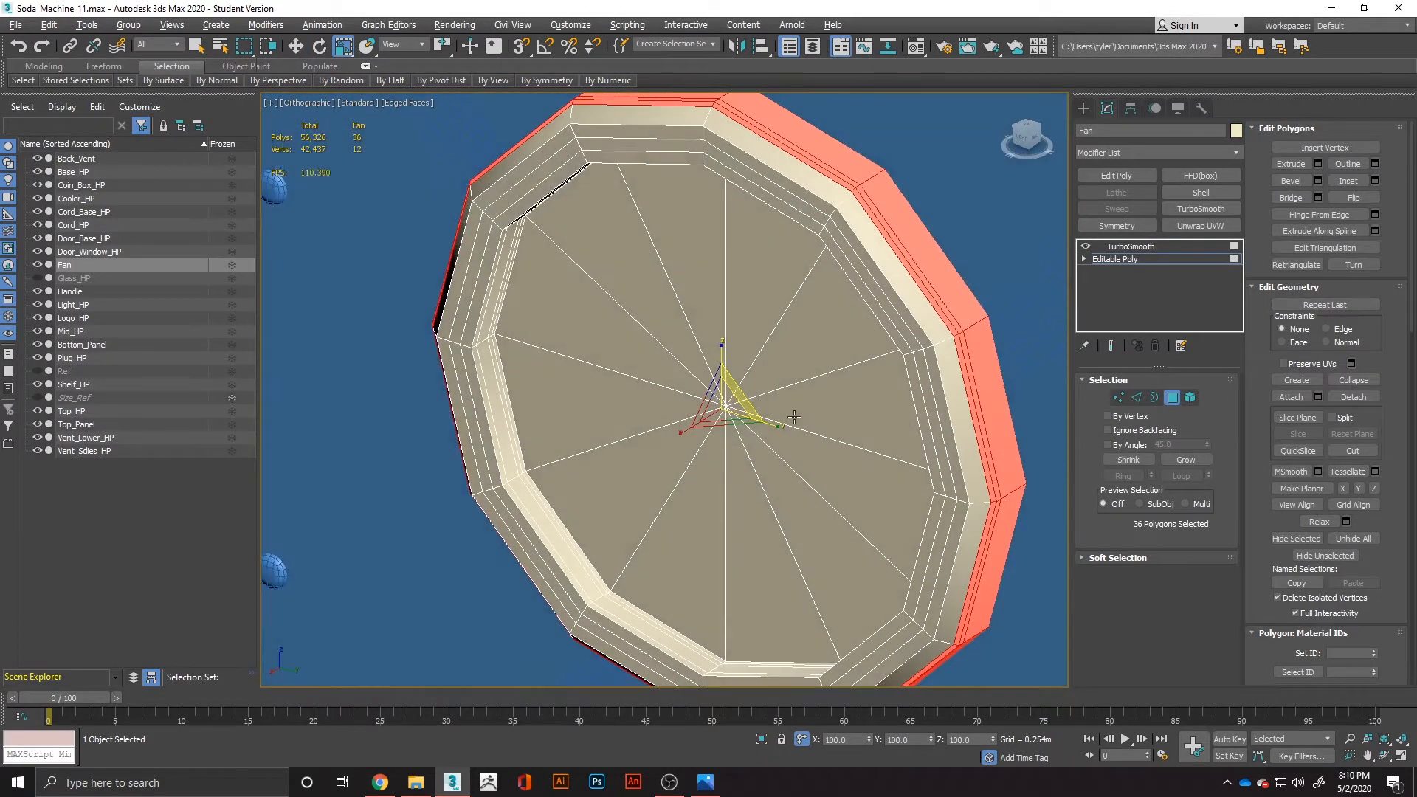
Extrude the selected outer rim polygons by Local Normal with a height of 0.002 m.
right_click(839, 371)
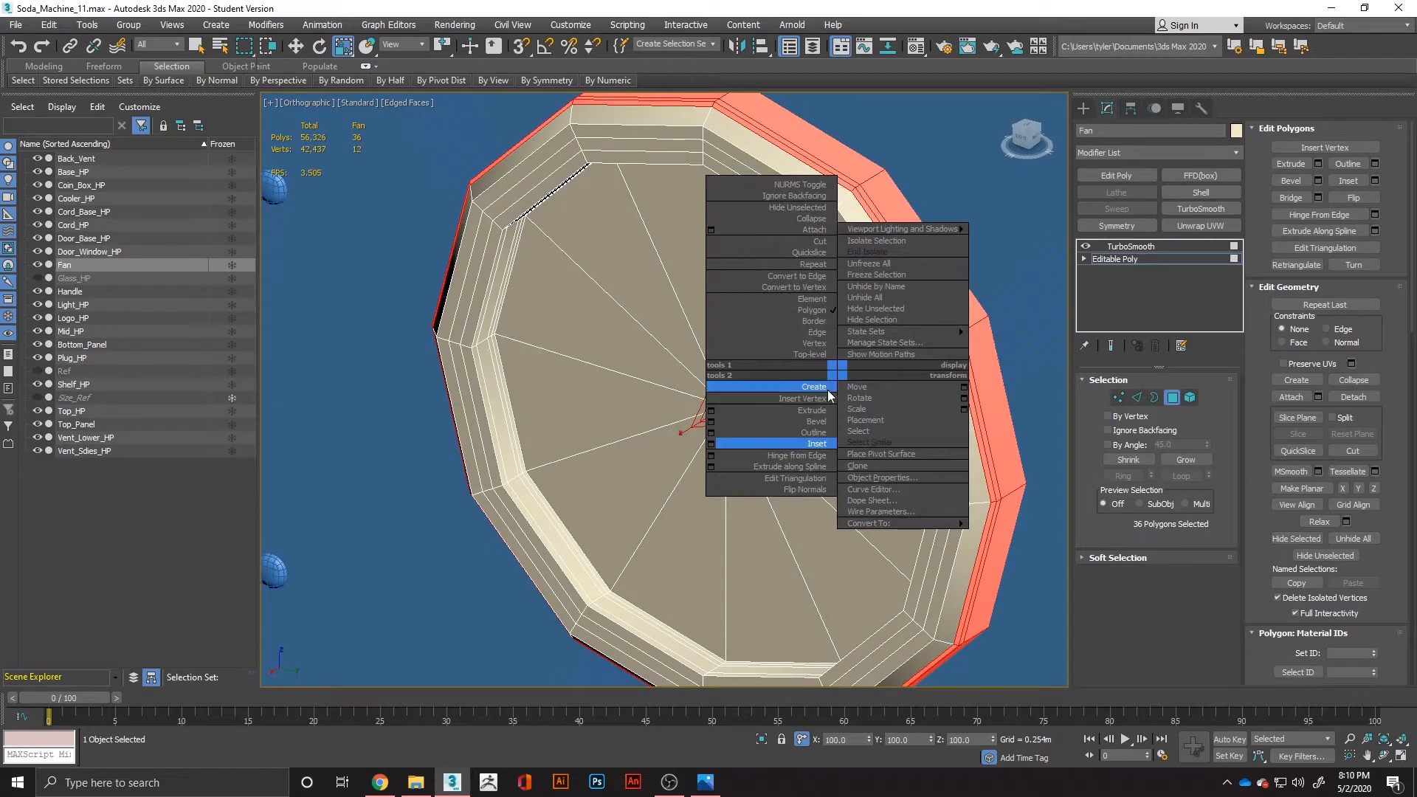
left_click(713, 415)
mouse_move(694, 401)
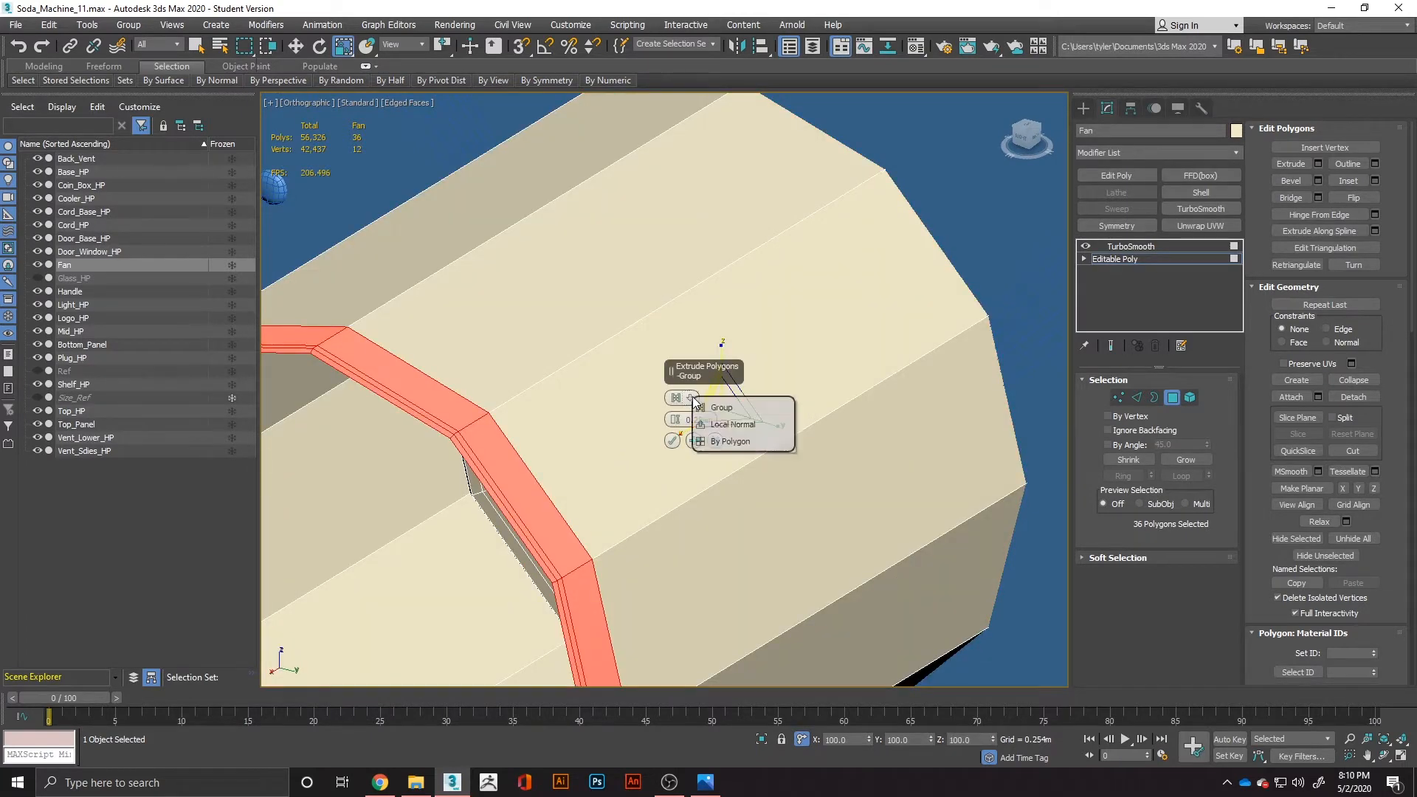
left_click(705, 425)
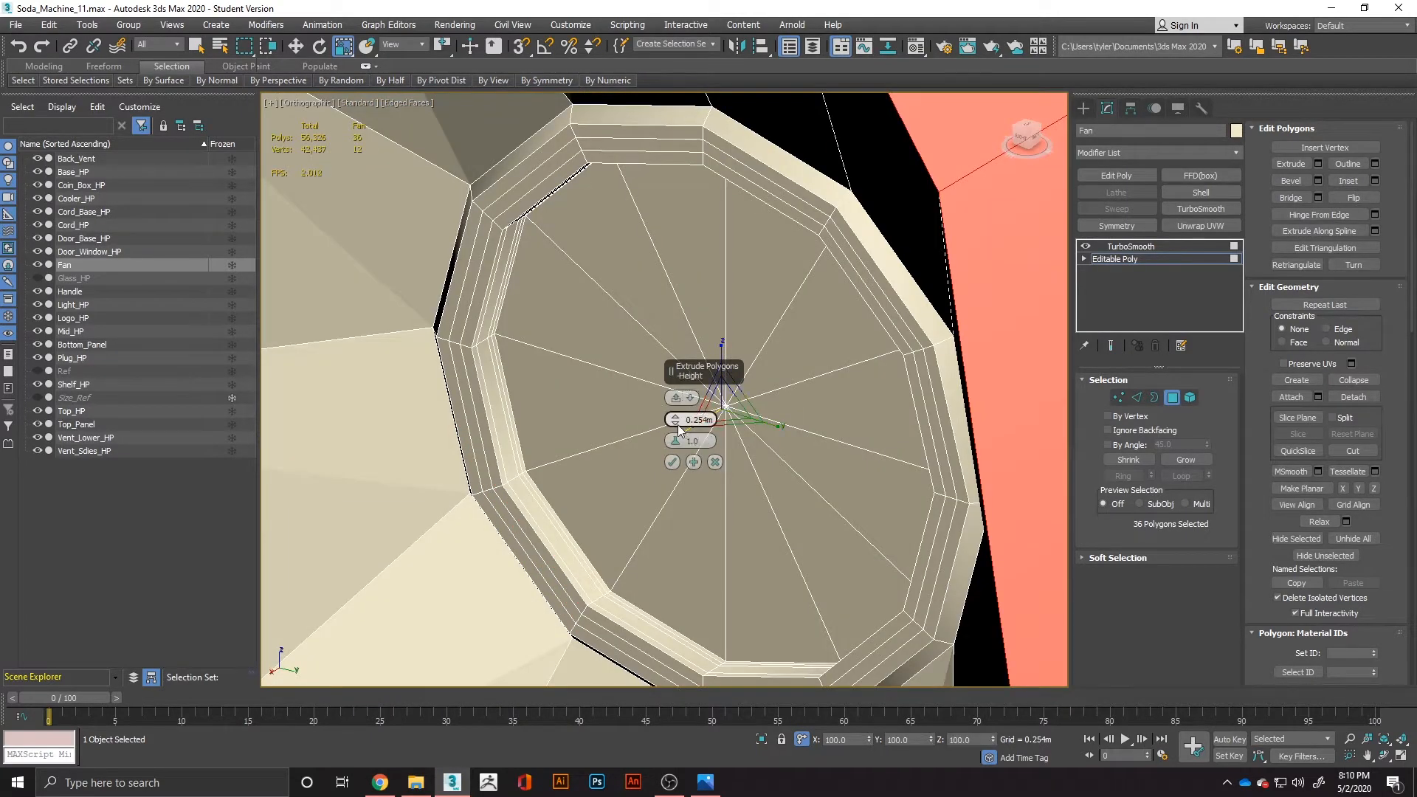
right_click(675, 419)
left_click_drag(676, 419, 684, 407)
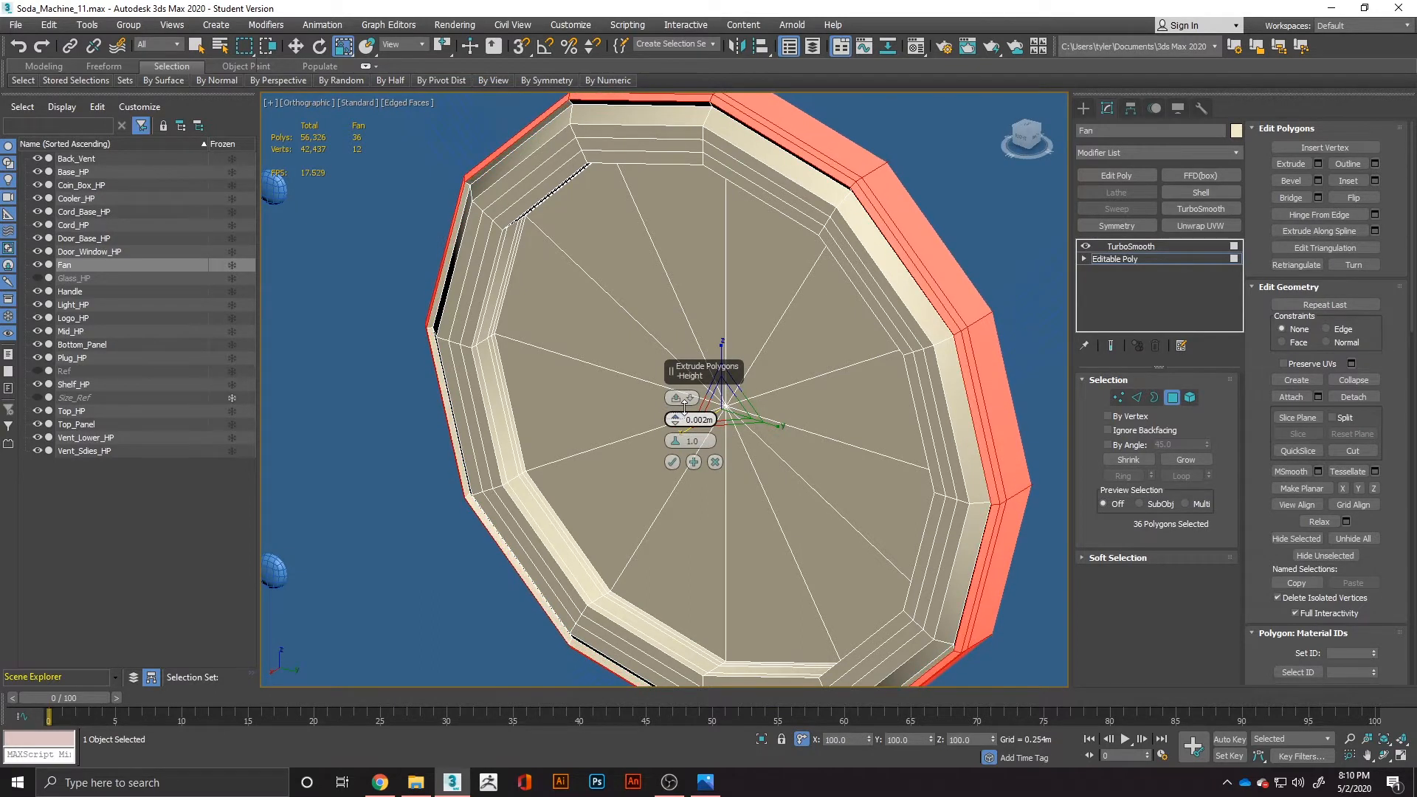
scroll(848, 468, "up", 3)
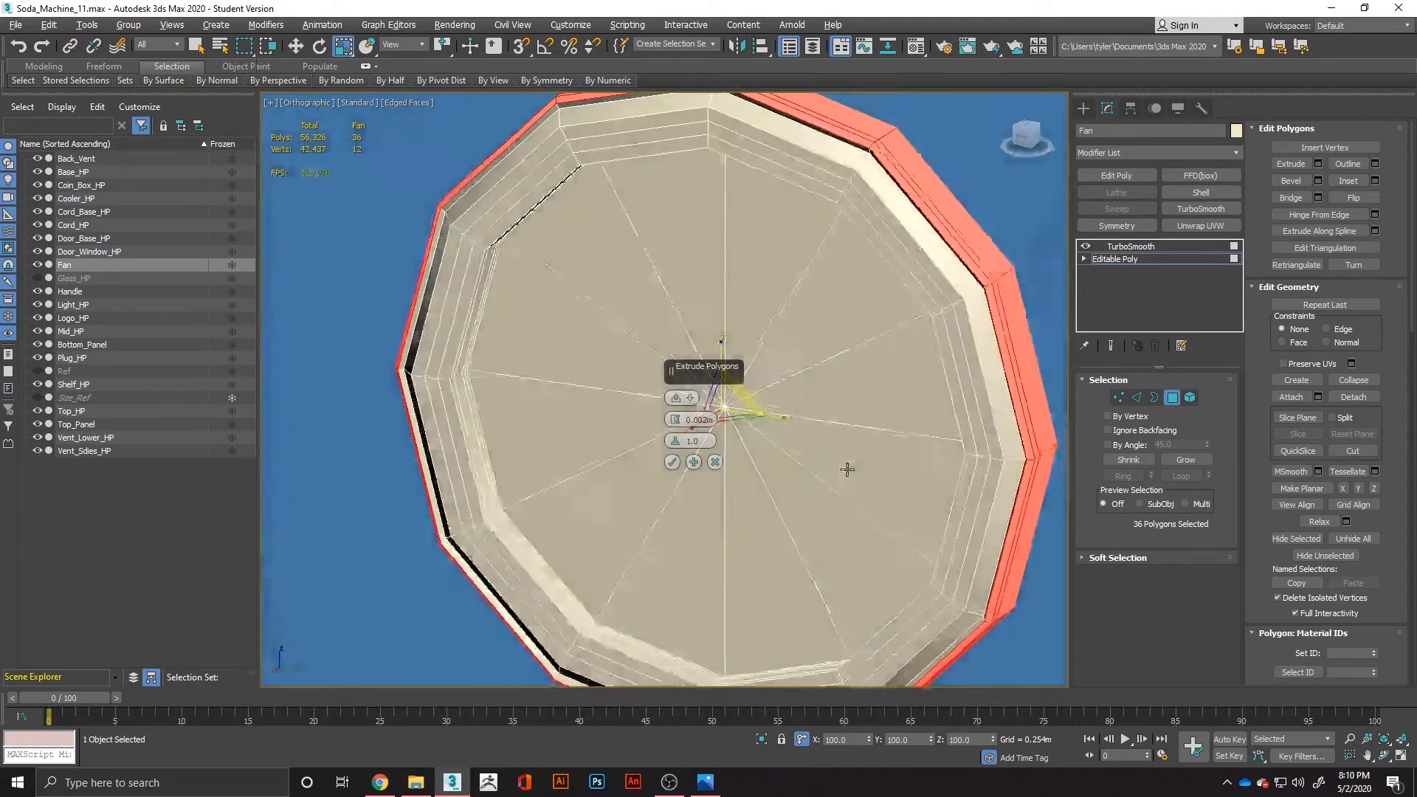
mouse_move(866, 451)
middle_mouse_down("alt")
mouse_move(847, 446)
mouse_move(875, 451)
middle_mouse_up("alt")
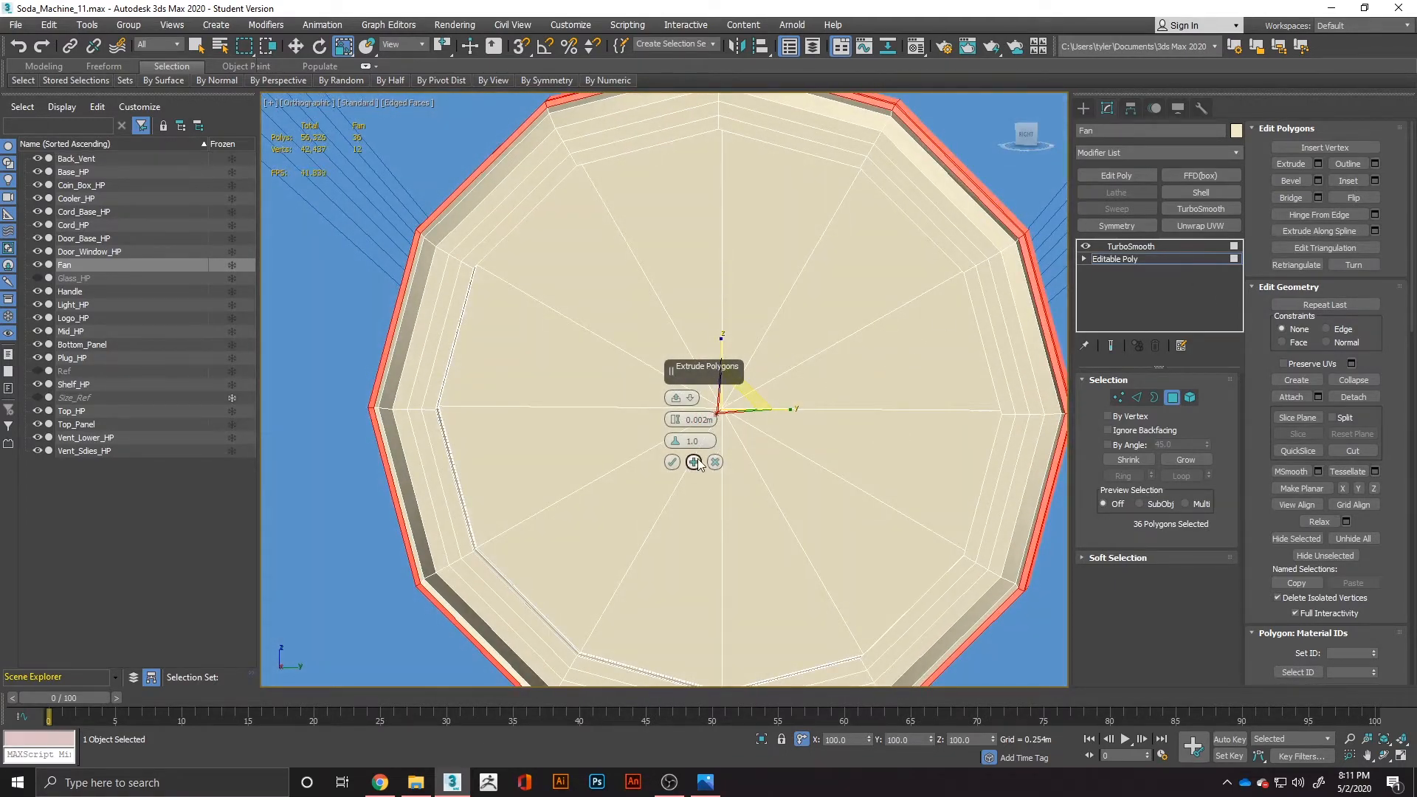
left_click(672, 463)
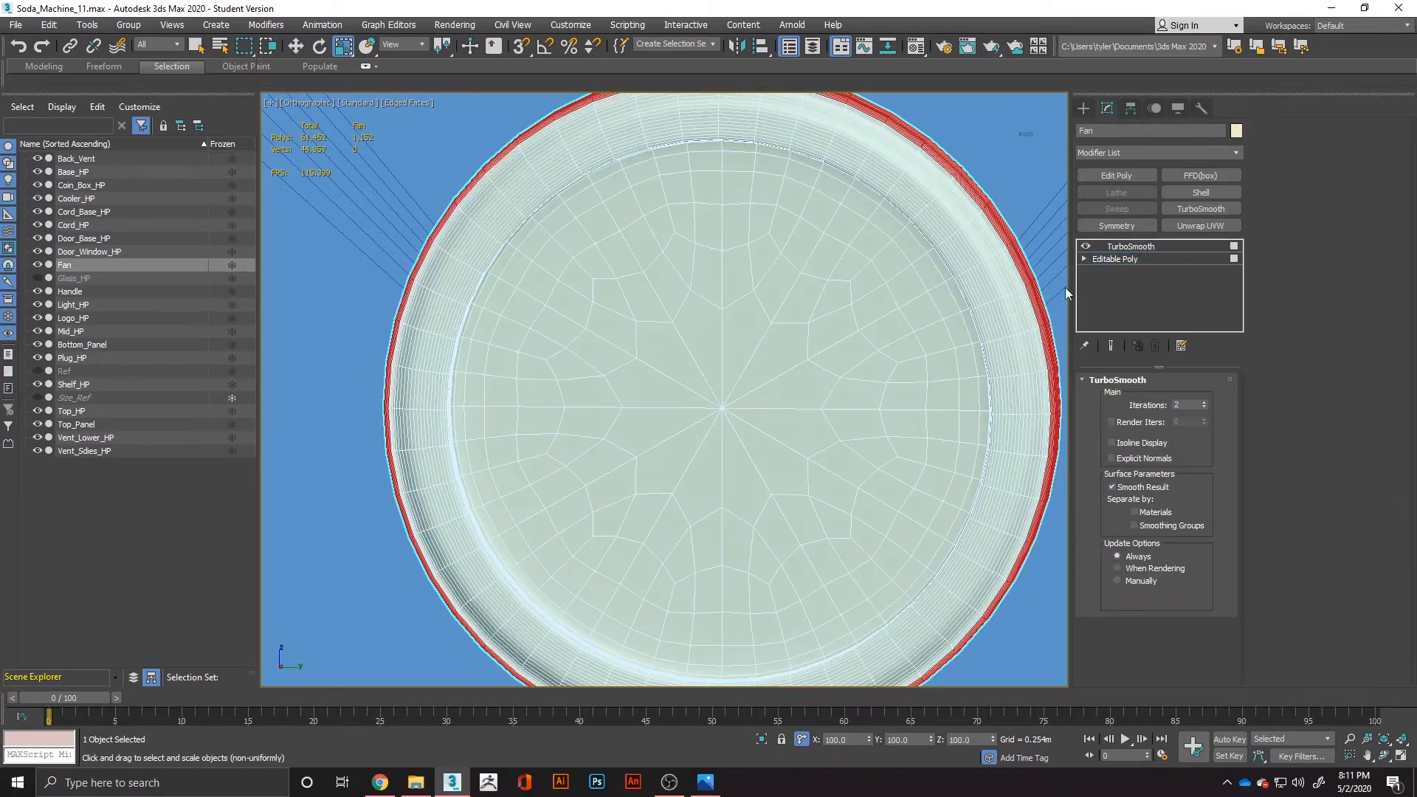
Review the smoothed fan with its extruded rim, and compare it with the machine's back view in the reference image.
mouse_move(1037, 298)
middle_mouse_down("alt")
mouse_move(882, 391)
mouse_move(911, 402)
mouse_move(849, 428)
mouse_move(824, 415)
mouse_move(895, 414)
mouse_move(847, 444)
mouse_move(1011, 404)
middle_mouse_up("alt")
key("ctrl+z")
left_click(1041, 272)
scroll(990, 346, "down", 2)
key("alt+Tab")
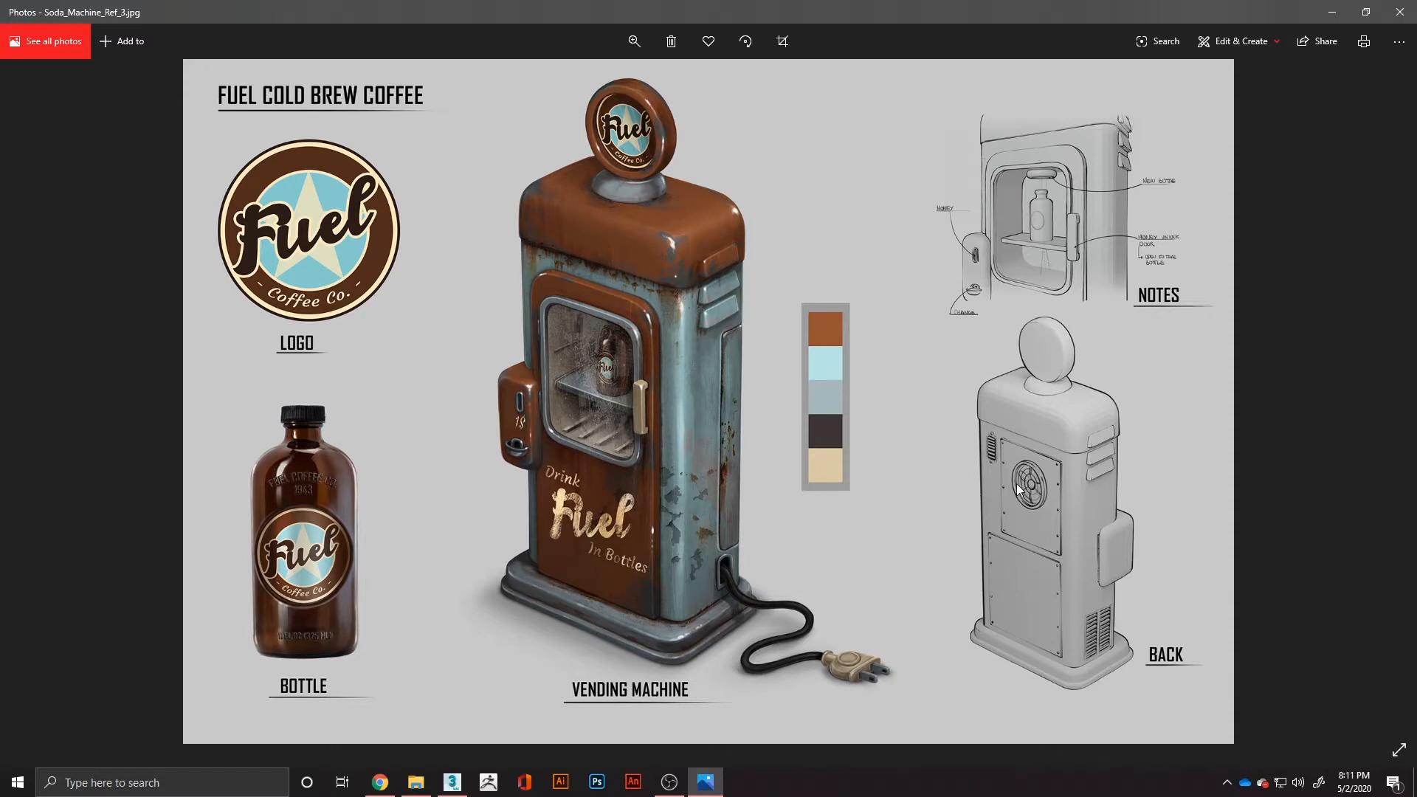
key("alt+Tab")
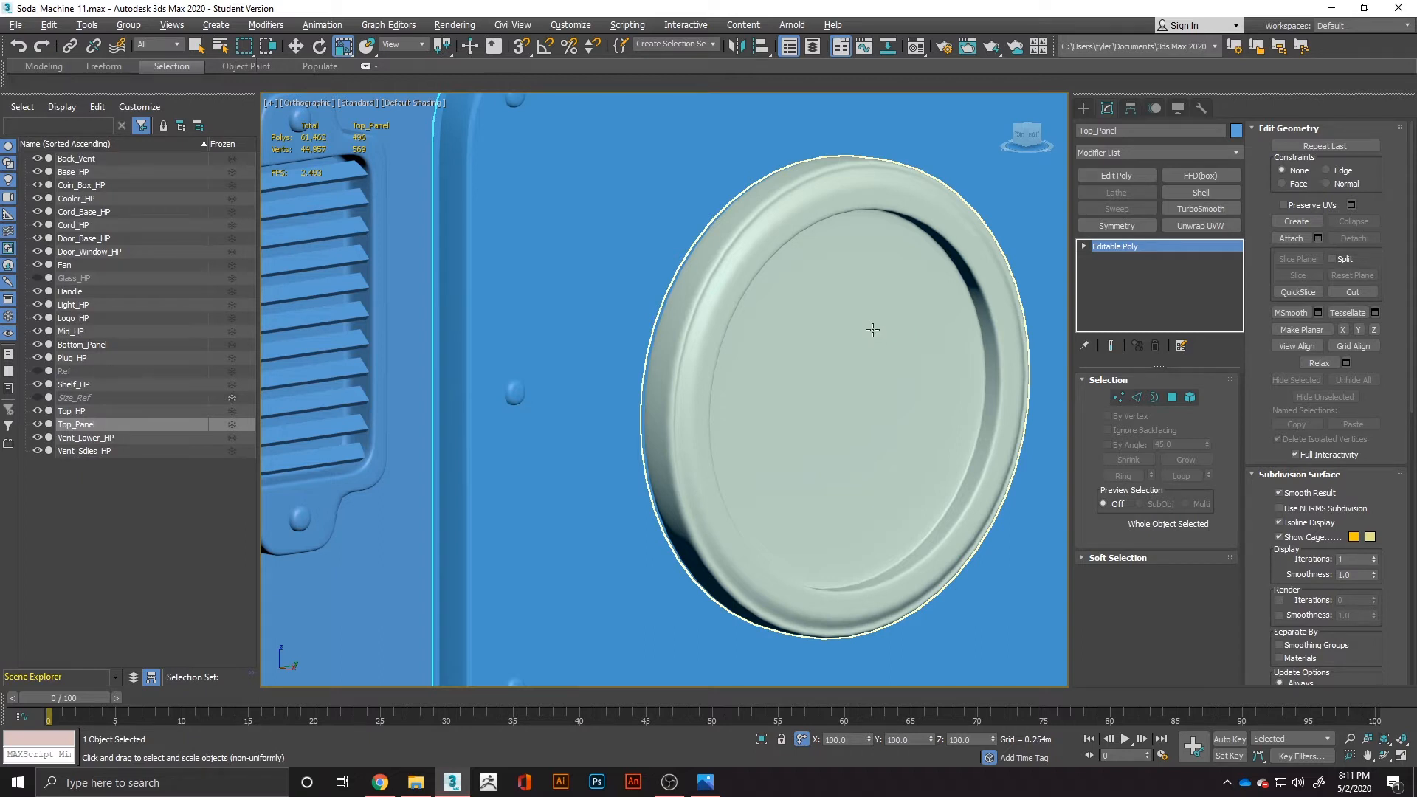
In the fan's Editable Poly level, show edged faces and select only the centre vertex of the inner disc.
left_click(913, 358)
left_click(1123, 259)
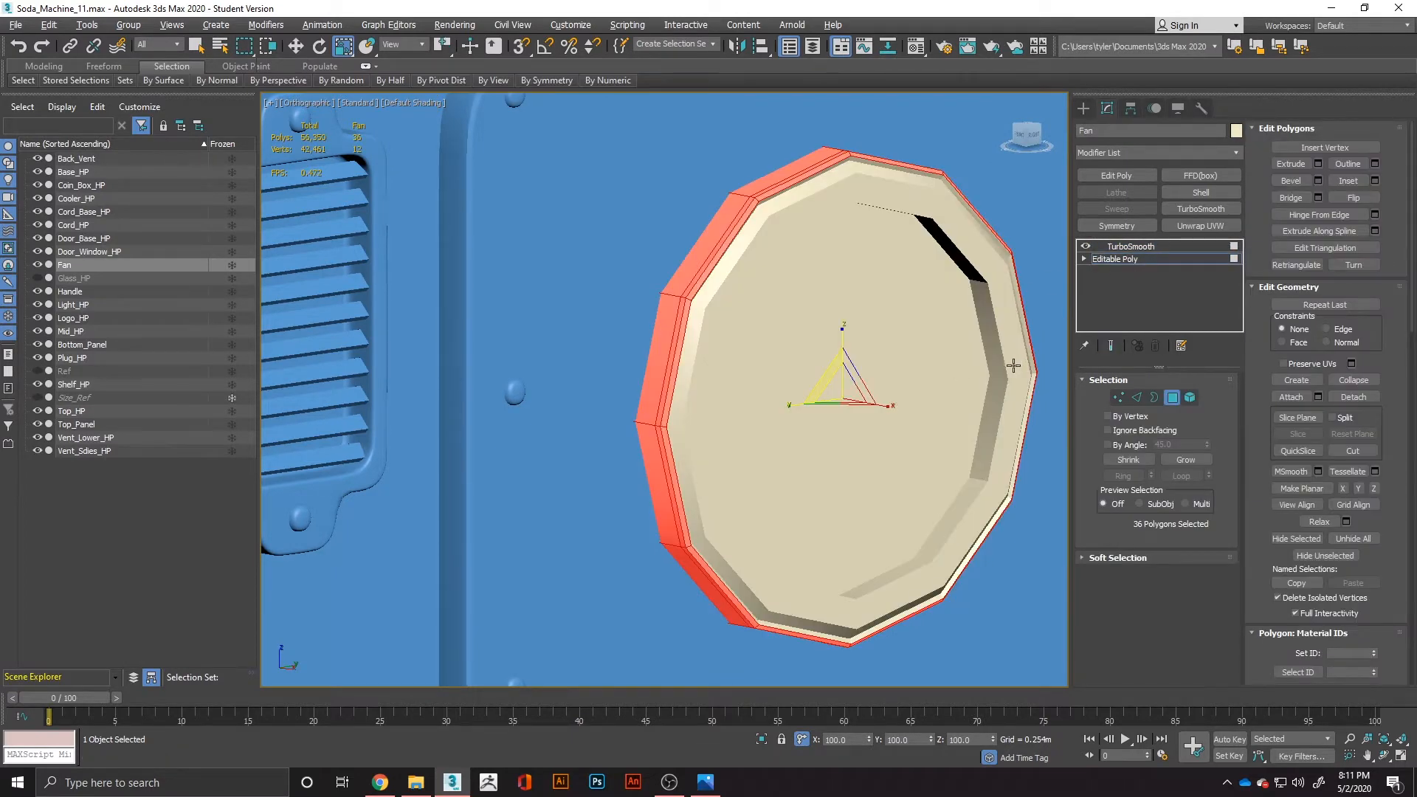
key("F4")
mouse_move(1012, 366)
middle_mouse_down("alt")
mouse_move(765, 414)
mouse_move(983, 402)
middle_mouse_up("alt")
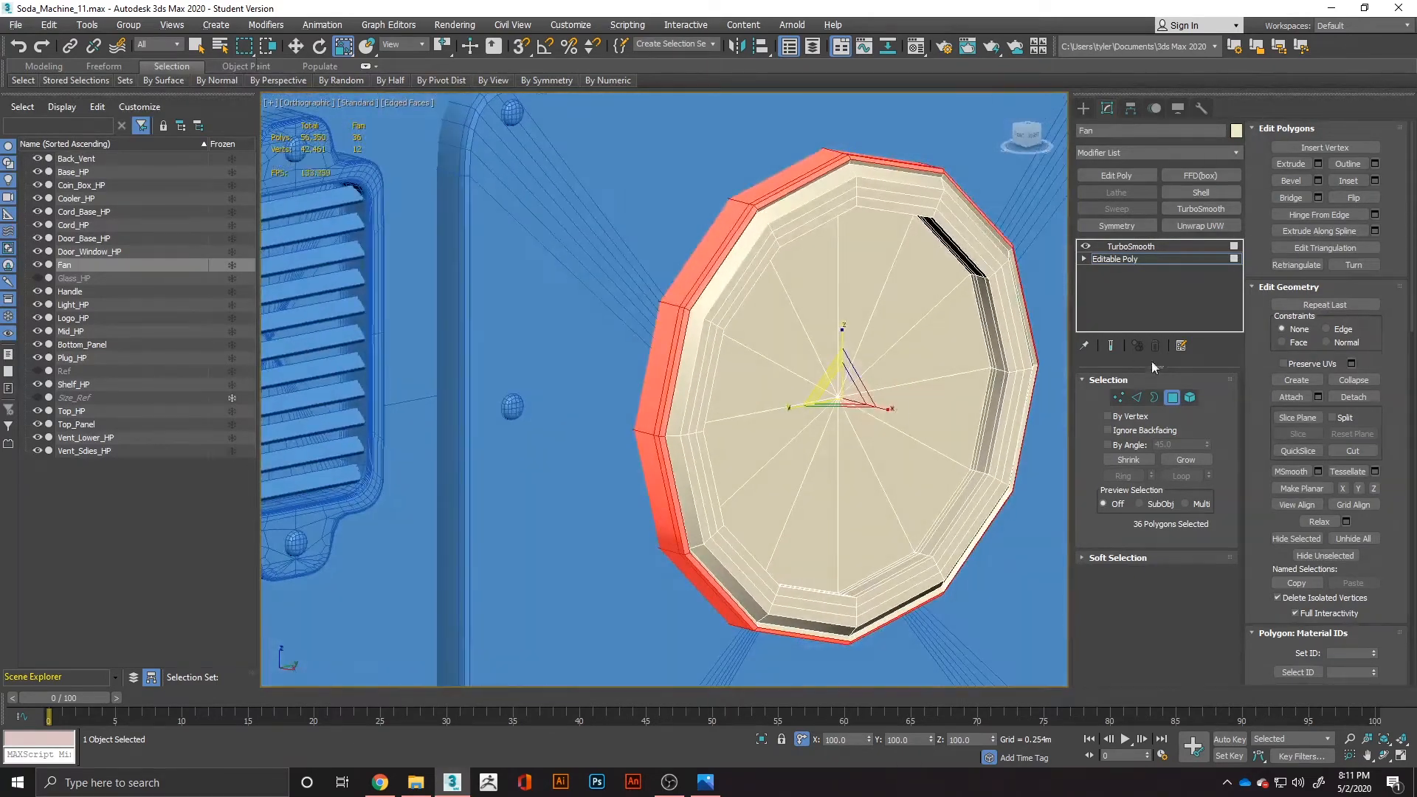
left_click(1119, 398)
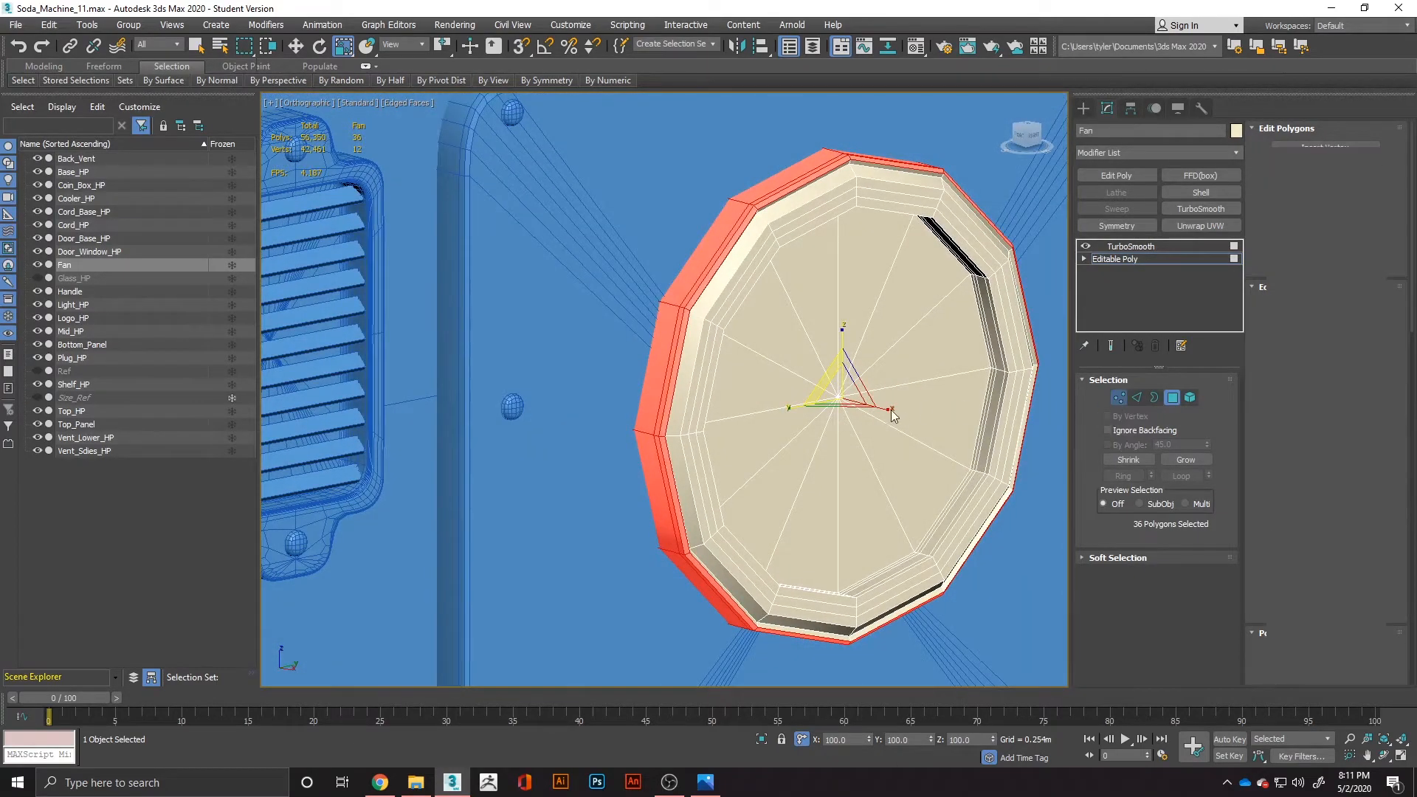
left_click(839, 399, "ctrl")
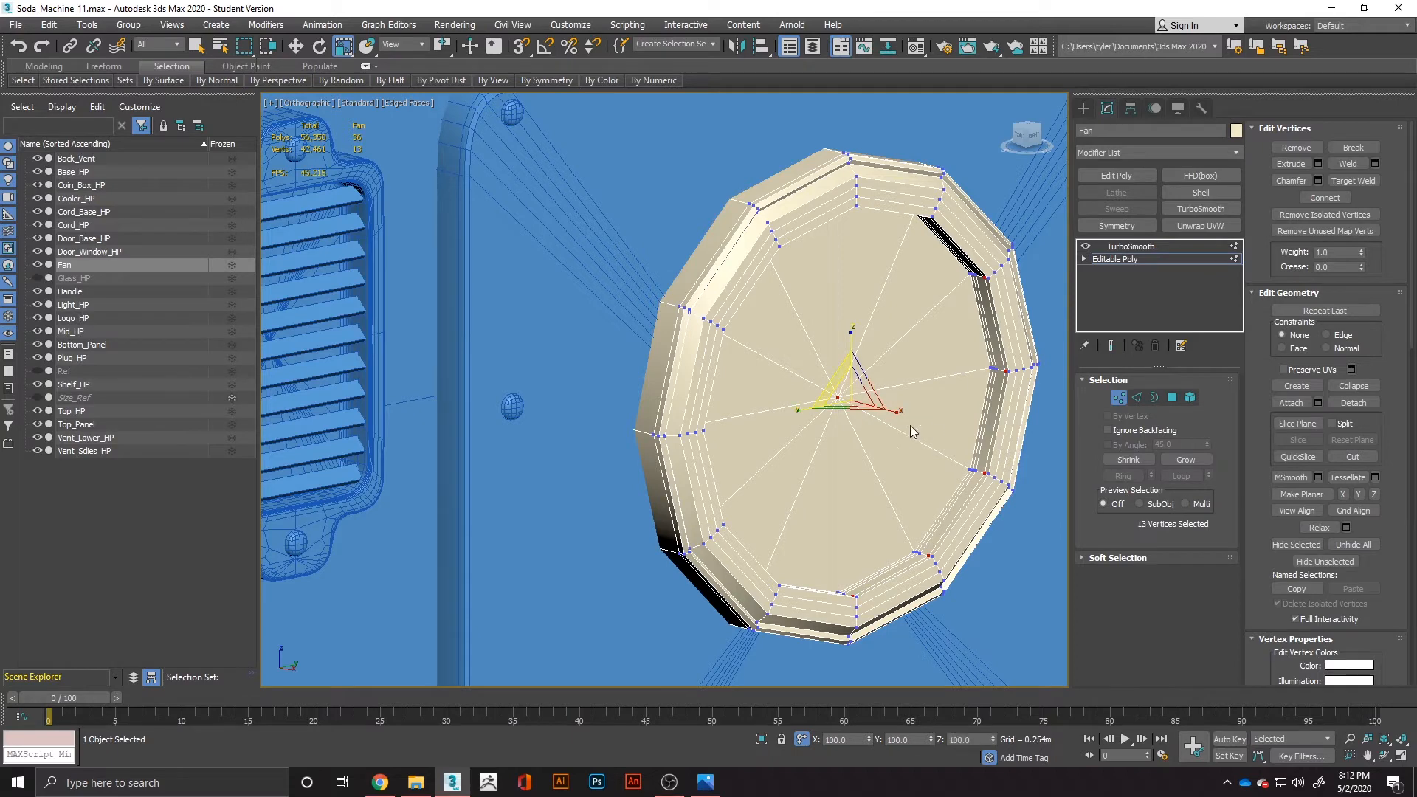
middle_click_drag(926, 433, 938, 426, "alt")
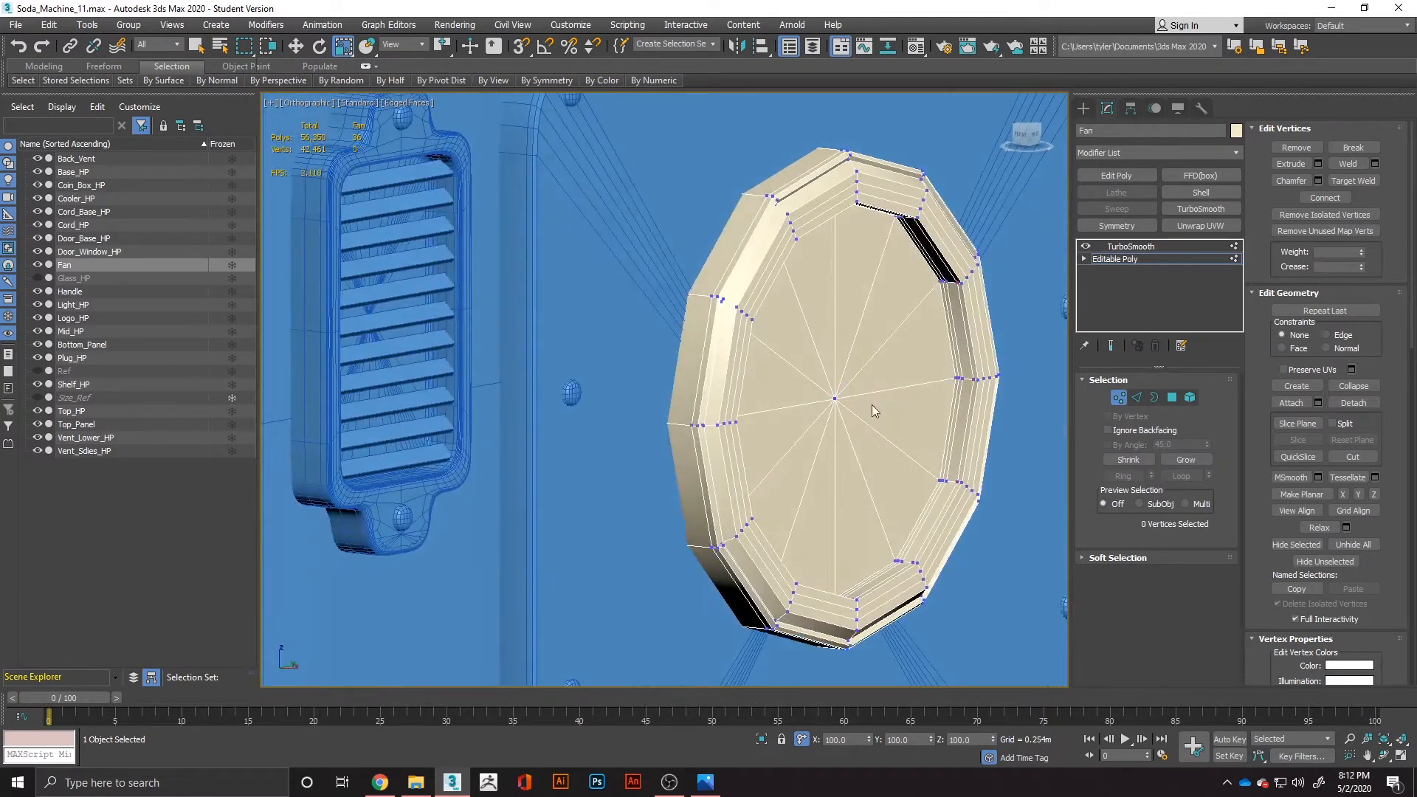
left_click(836, 401)
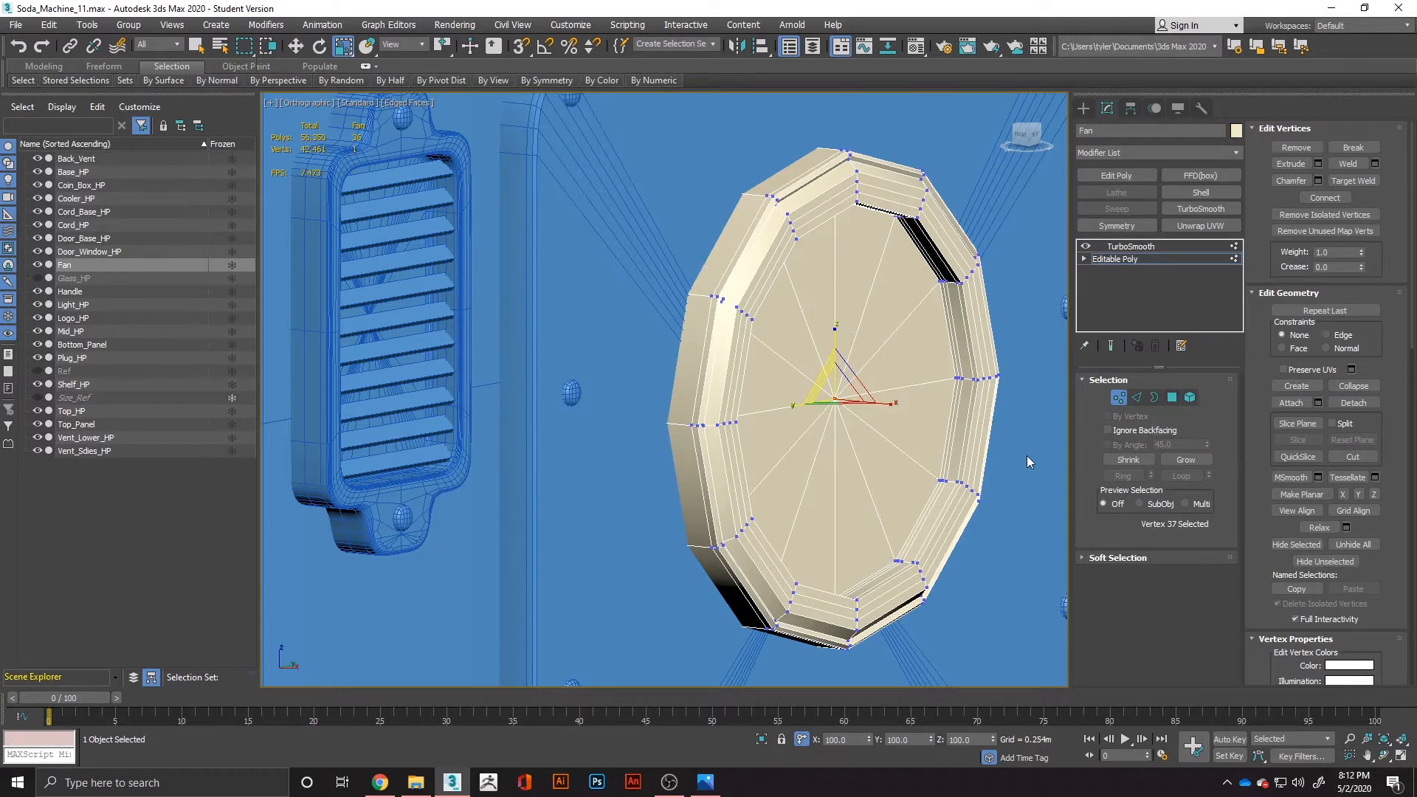
Return to the fan's TurboSmooth level and clone the object as a copy named Fan_Cage.
left_click(1126, 397)
left_click(1131, 246)
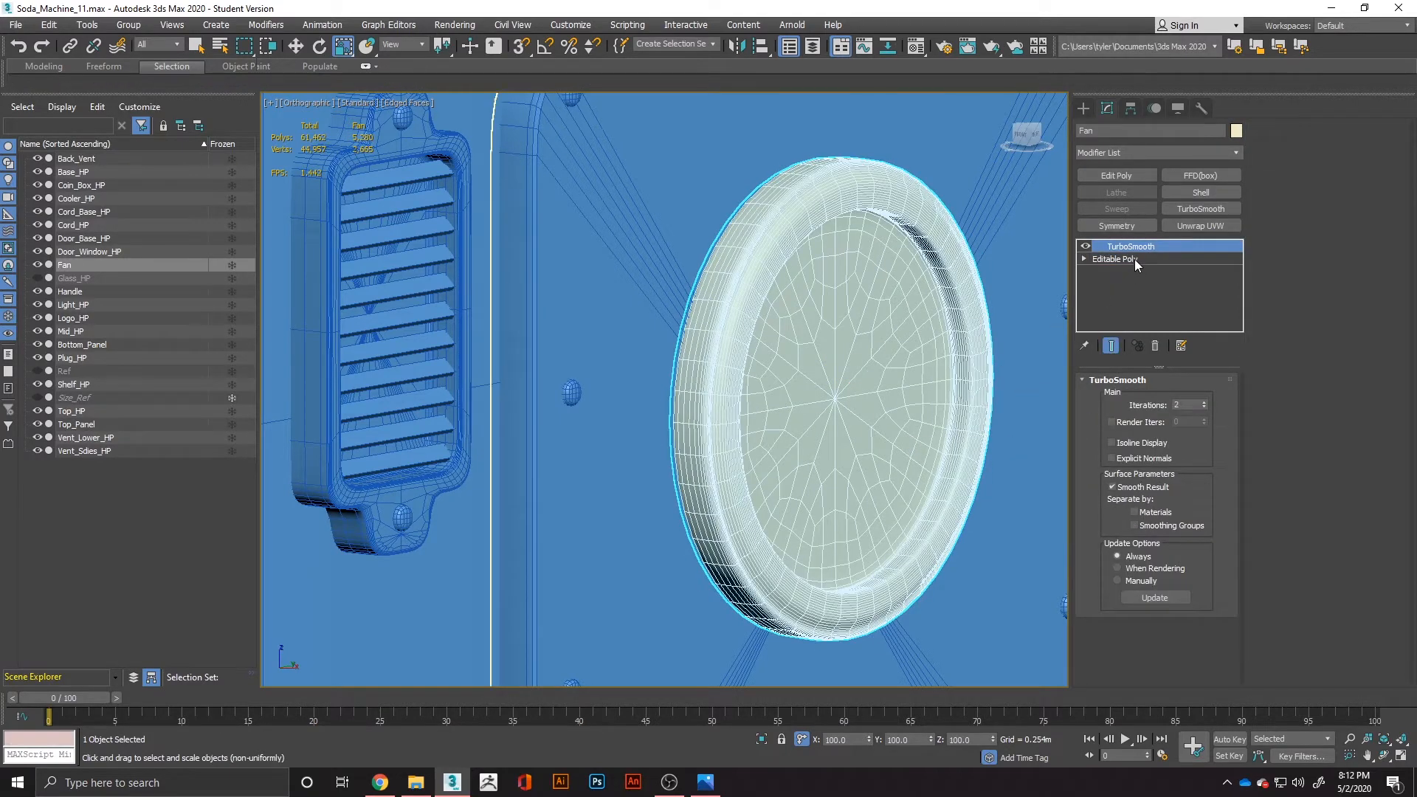
key("ctrl+v")
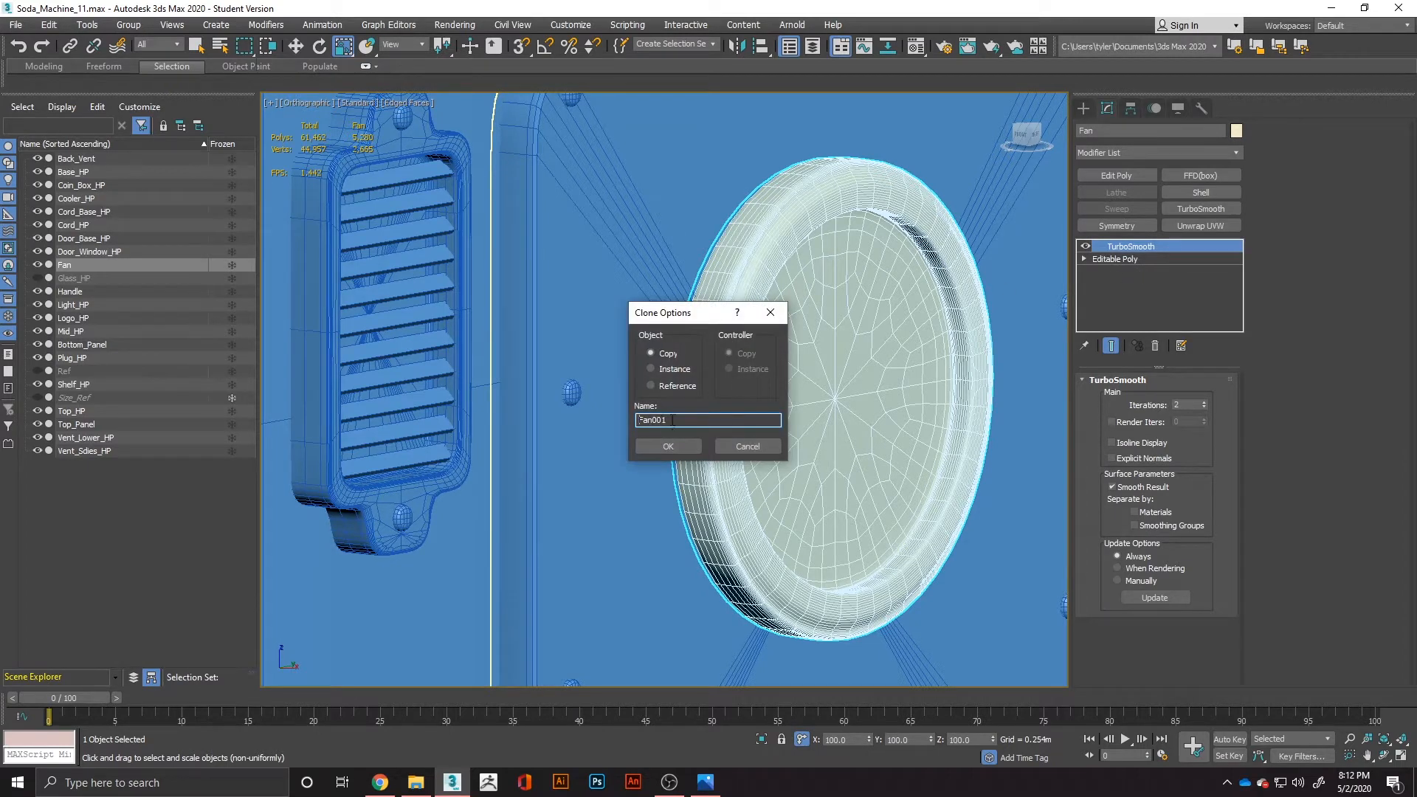
double_click(672, 420)
type("Fan_Cage")
key("Return")
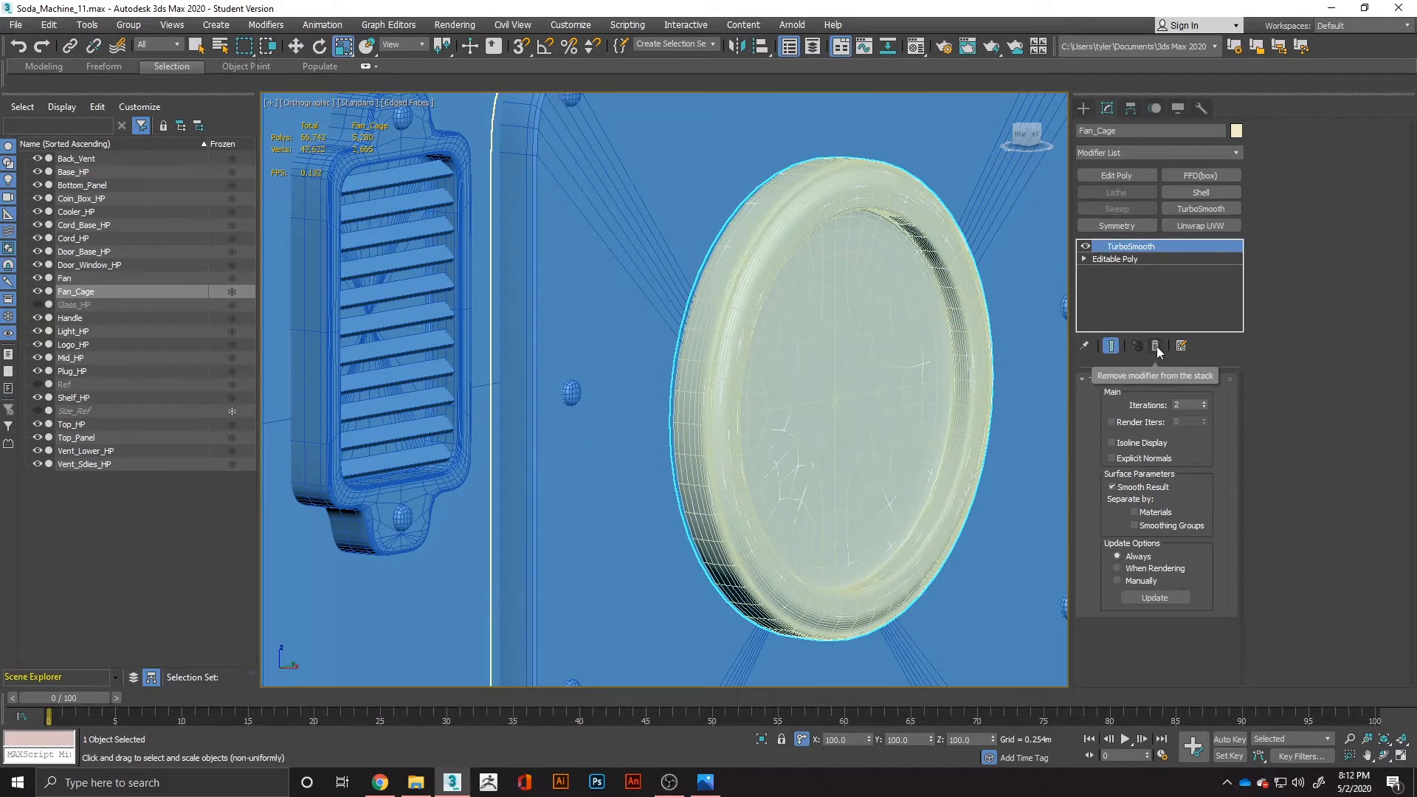
Hide the original fan, and delete all polygons of Fan_Cage except the 12 around the centre vertex.
left_click(1144, 259)
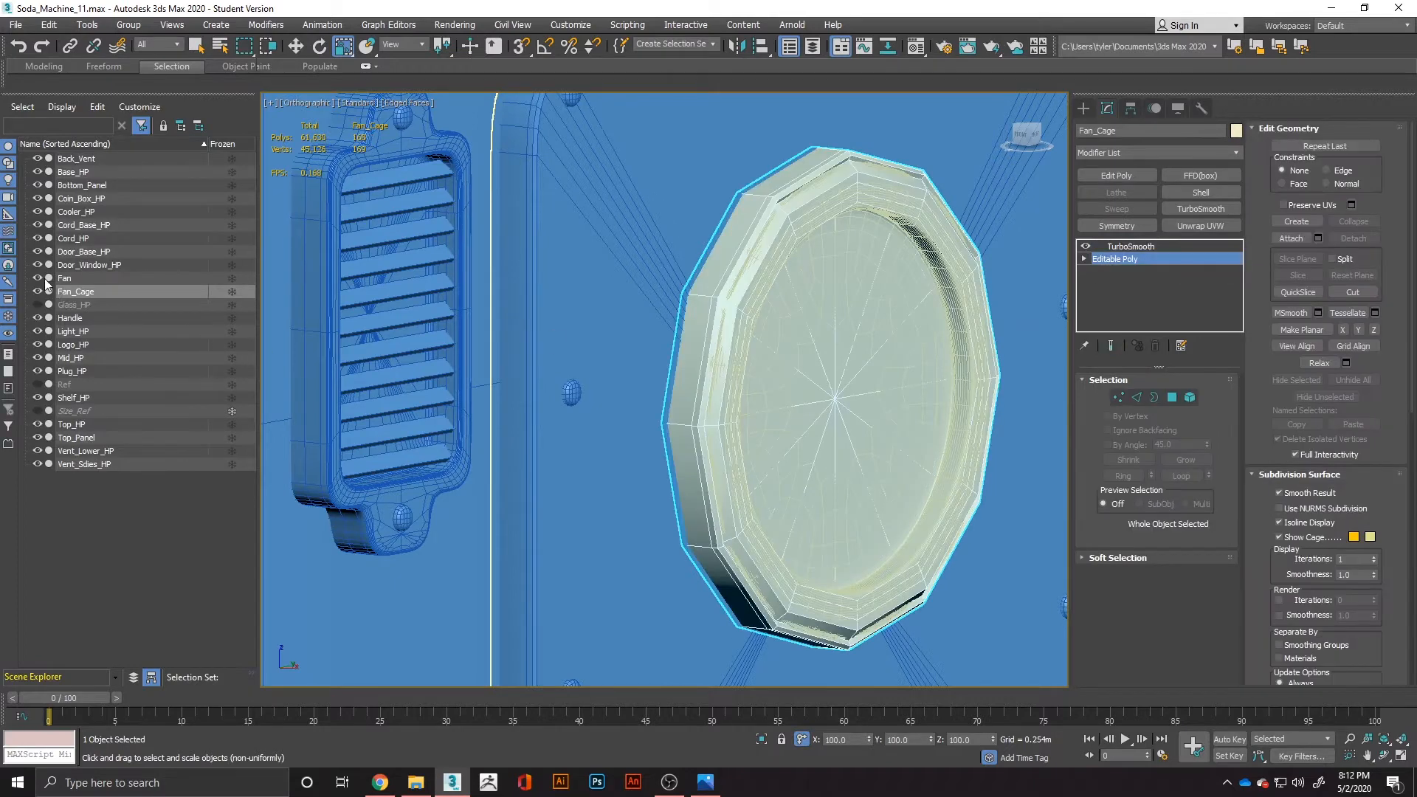
left_click(44, 277)
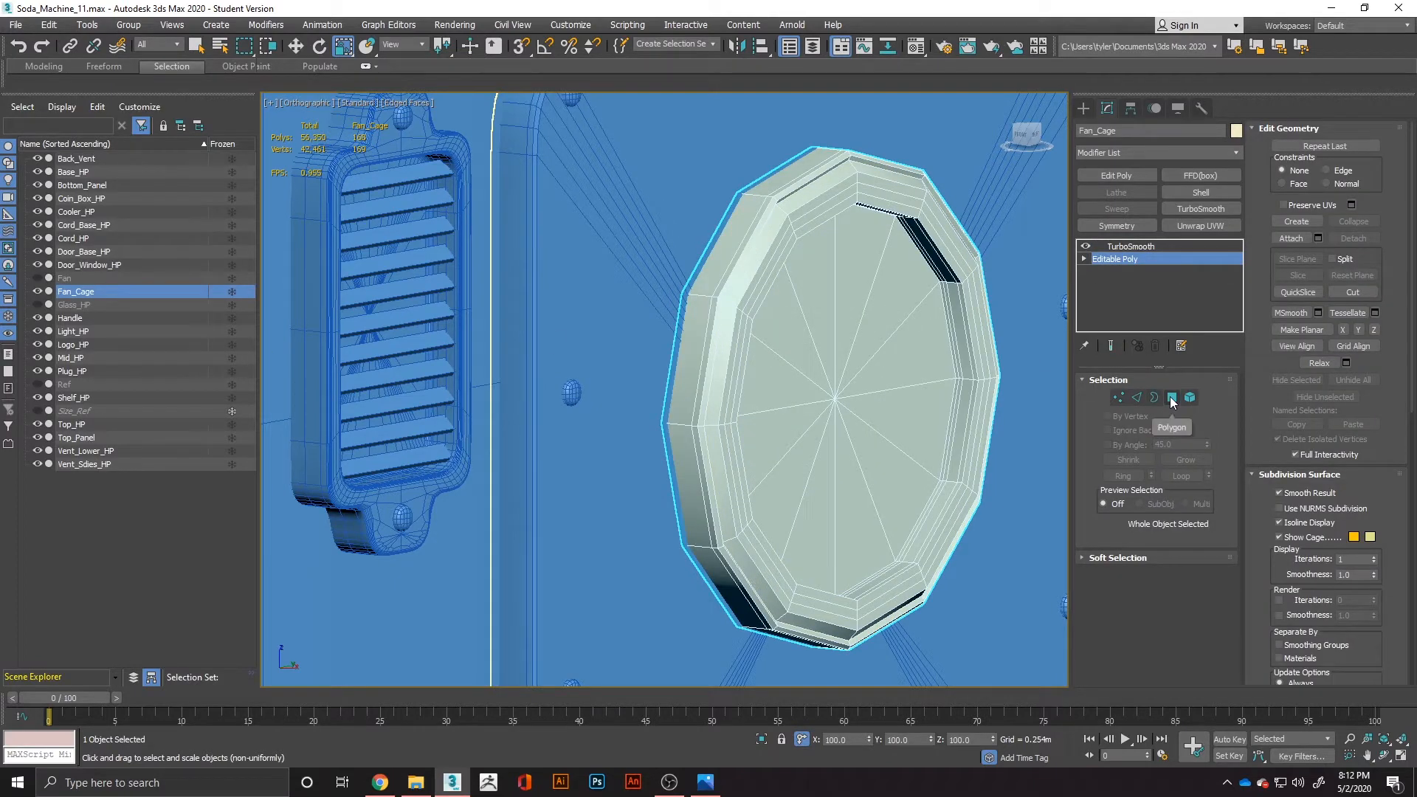
left_click(1119, 397)
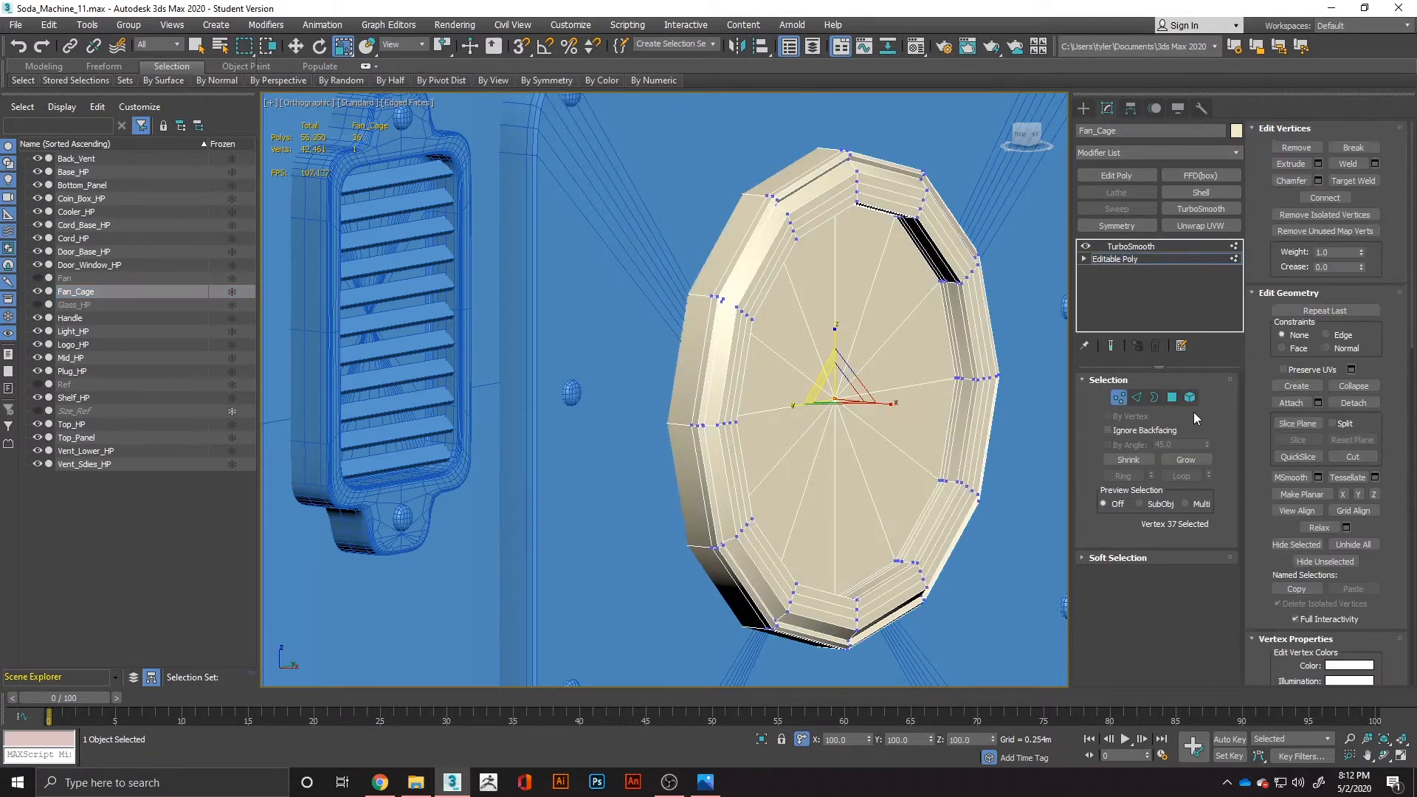
left_click(1172, 398)
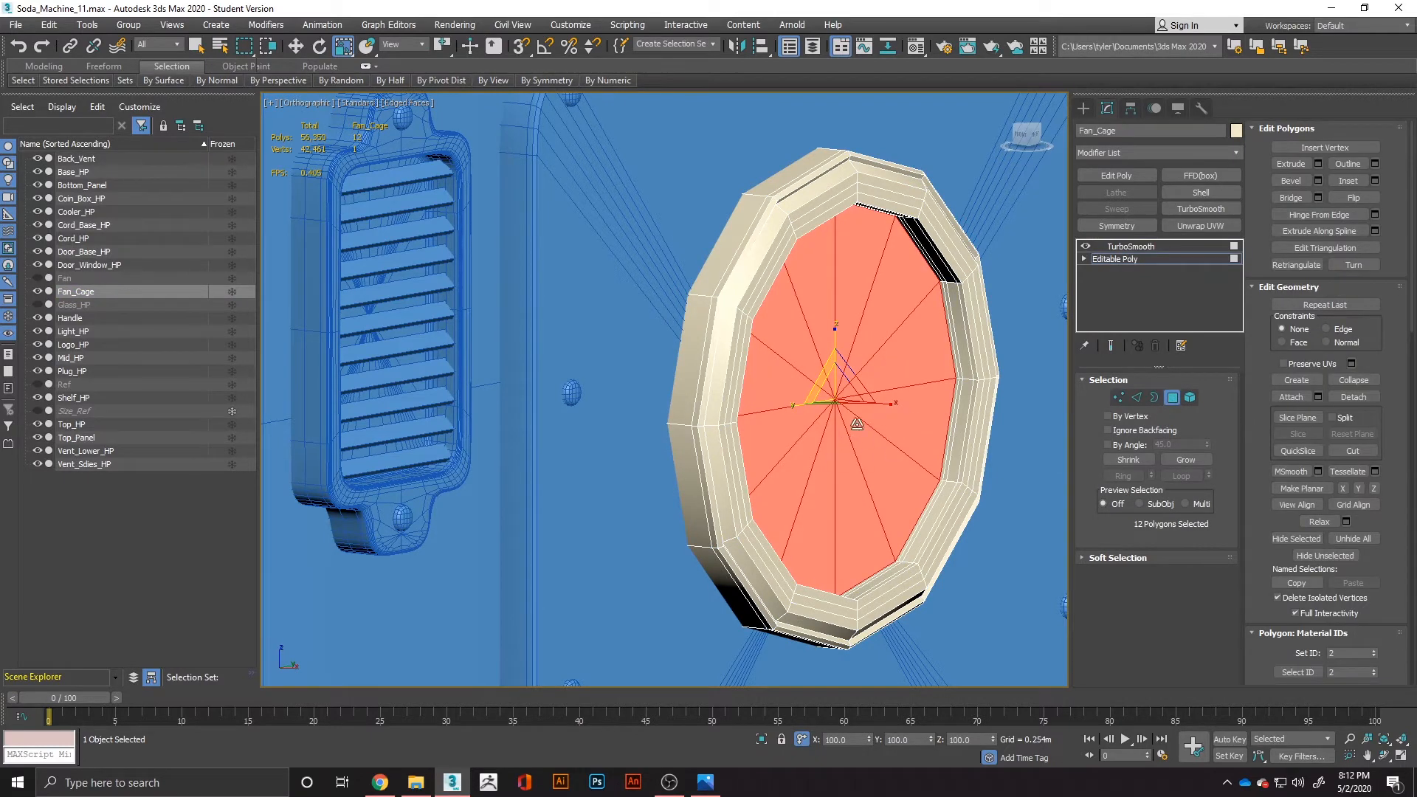
key("ctrl+i")
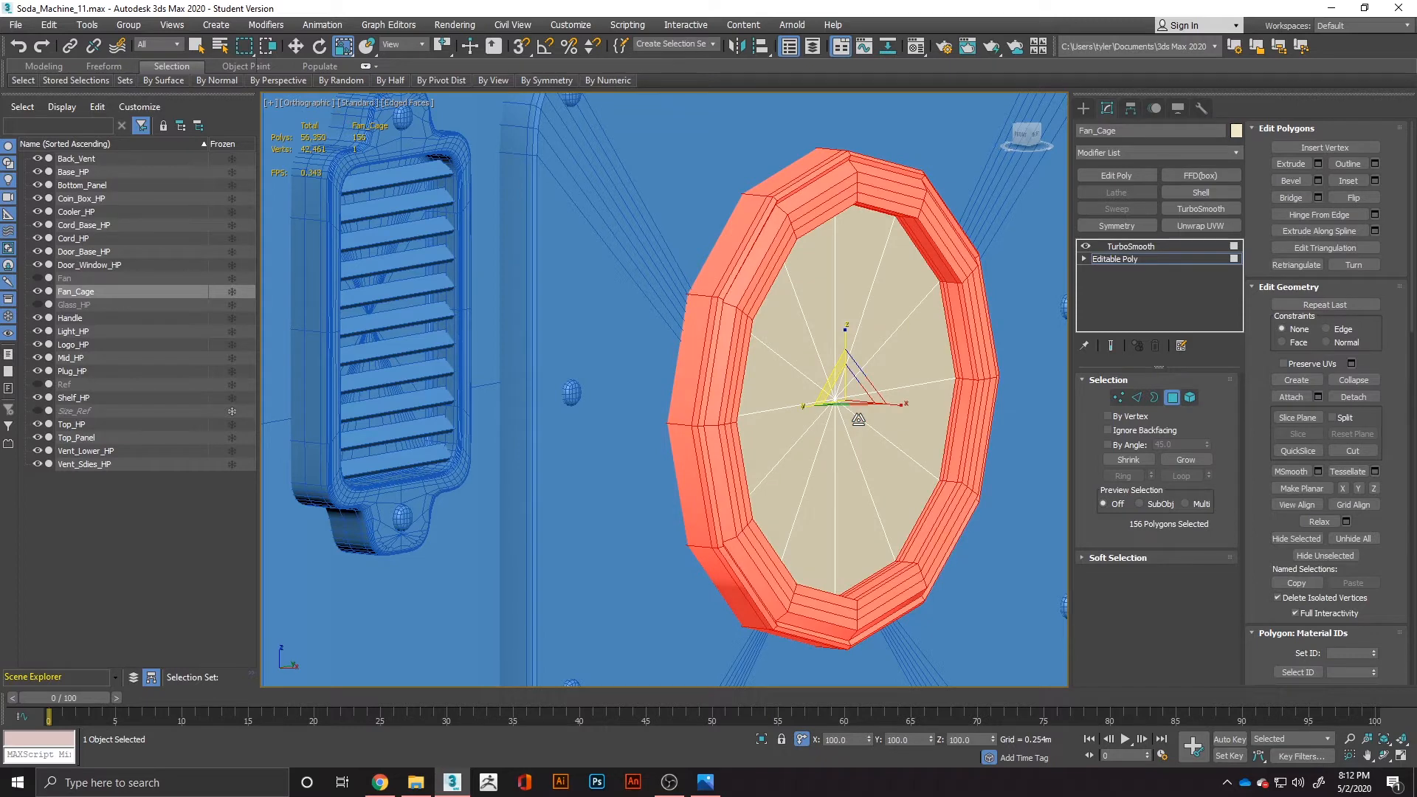
key("Delete")
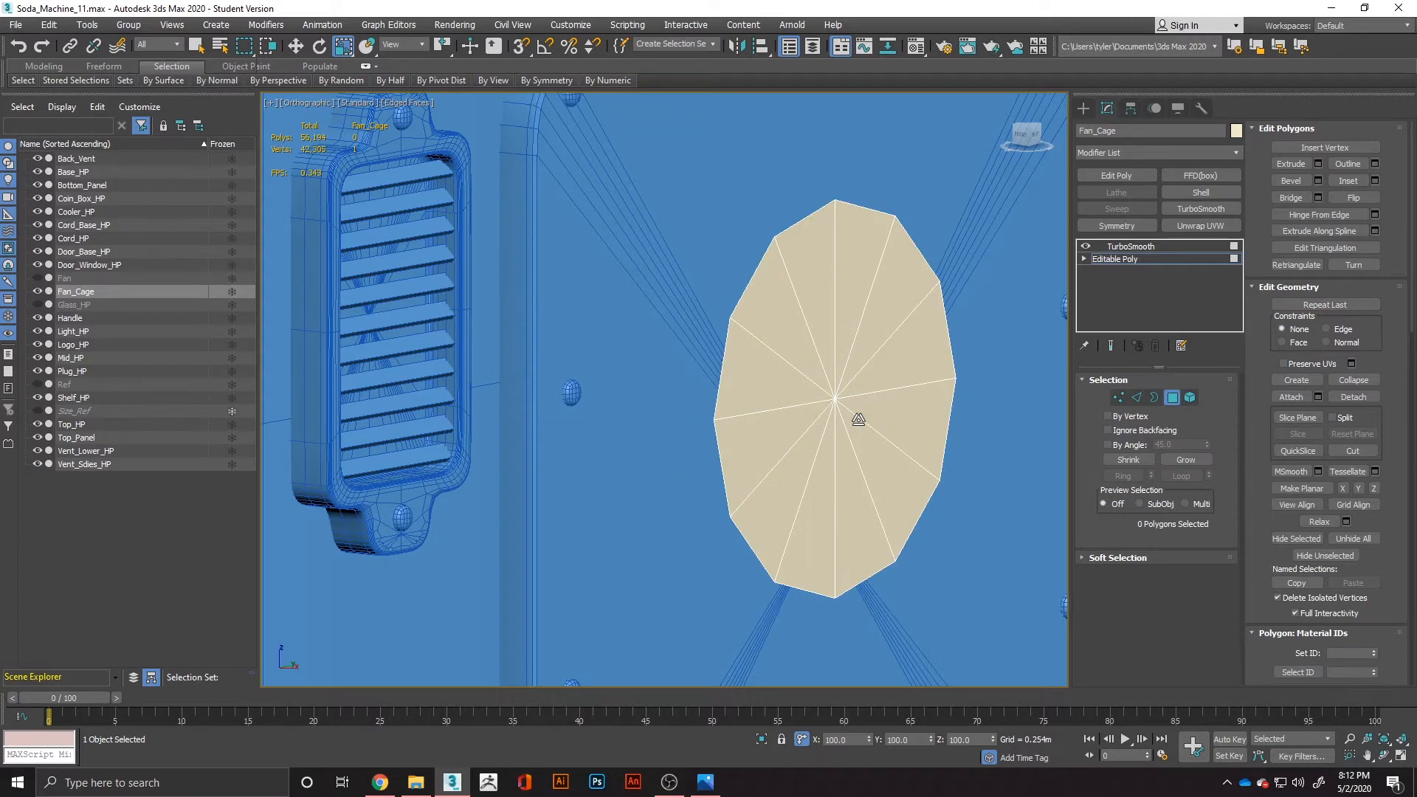
Select all polygons of the Fan_Cage disc and scale them up slightly.
key("ctrl+a")
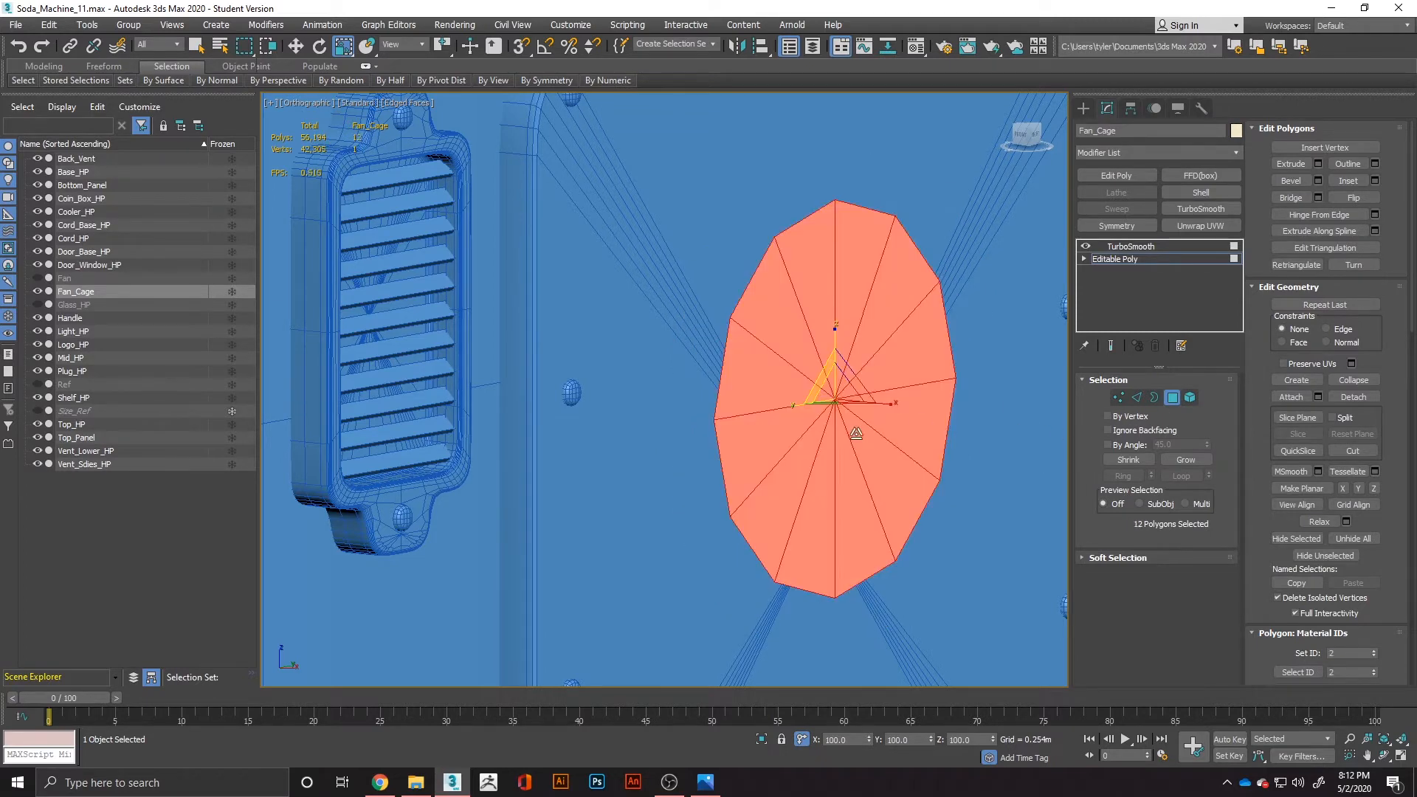
left_click_drag(822, 379, 818, 380)
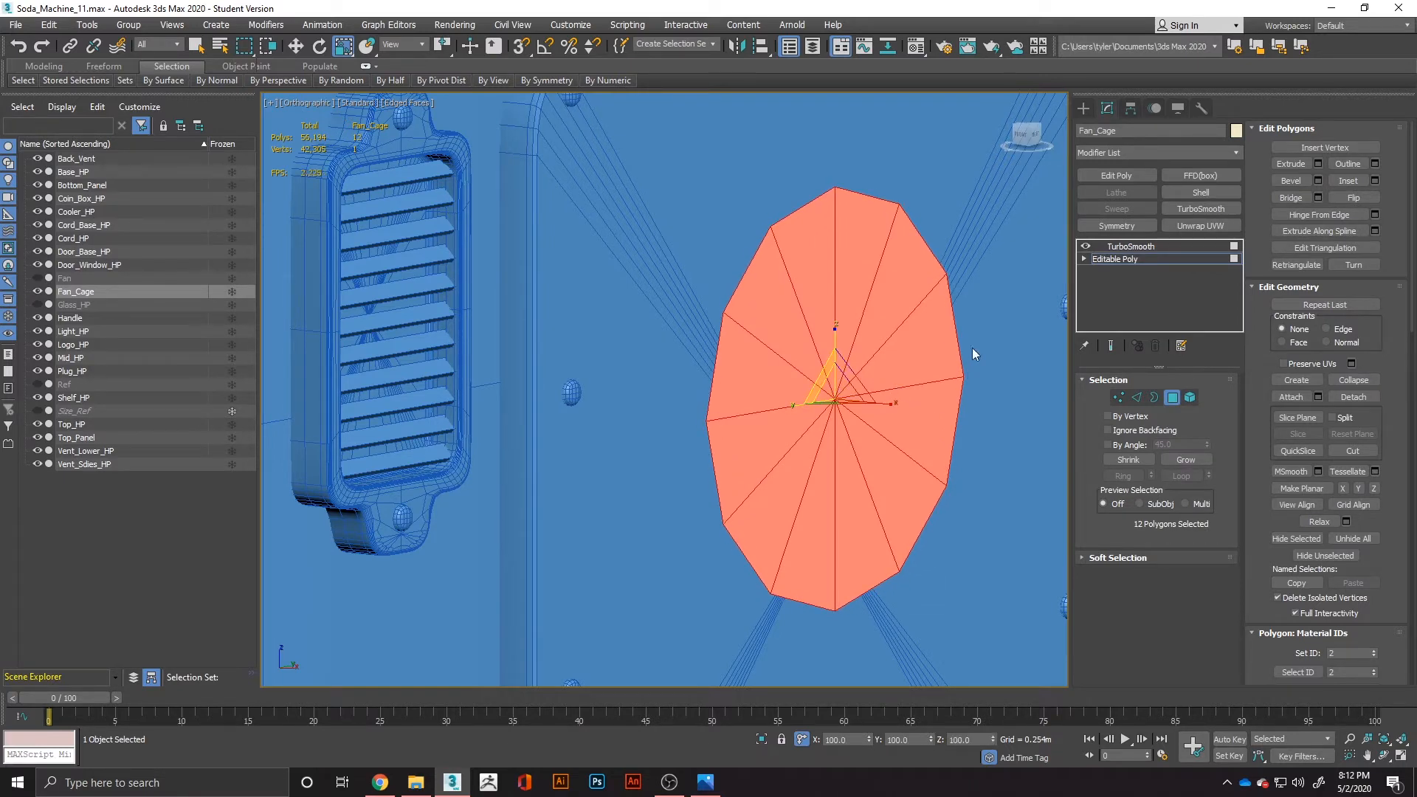
scroll(904, 417, "down", 2)
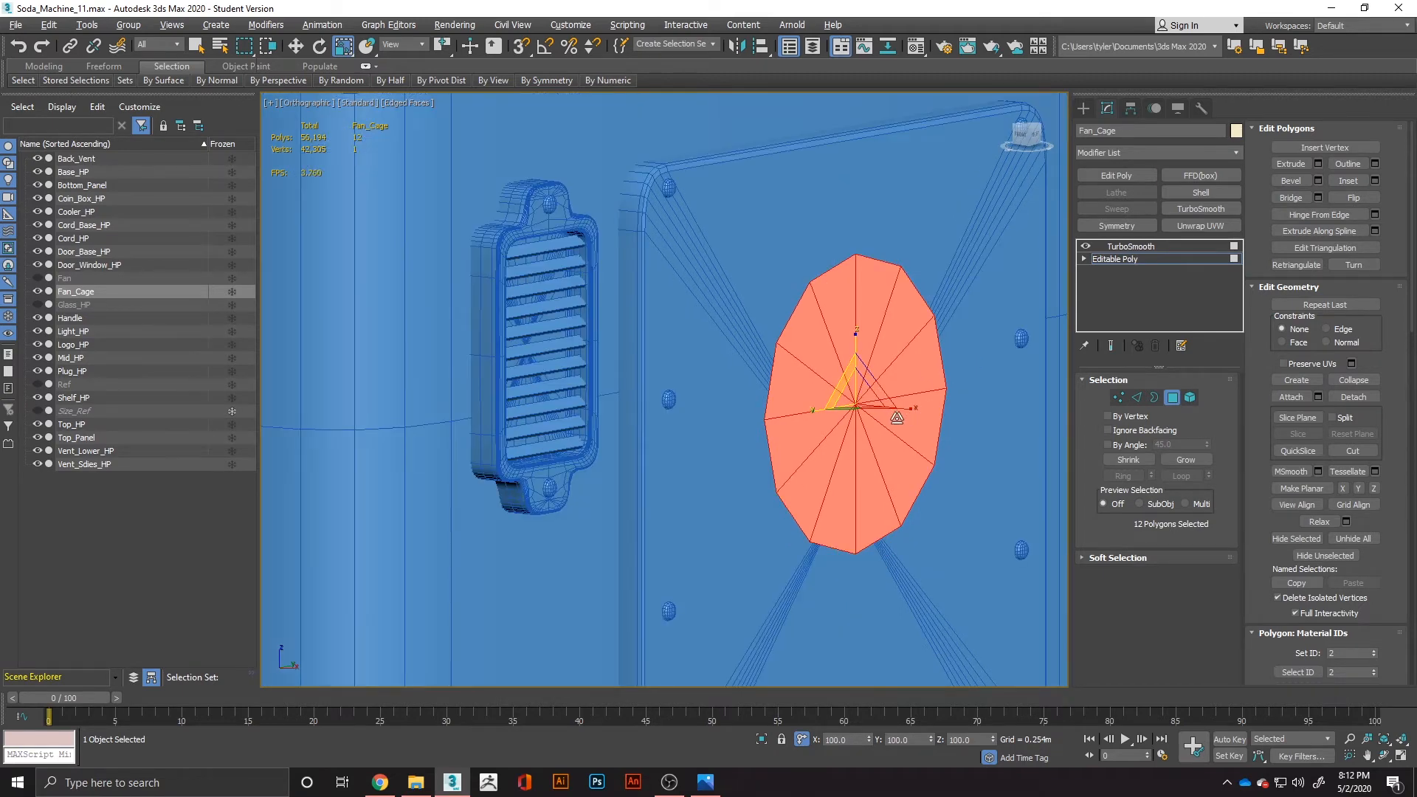
middle_click_drag(897, 418, 814, 421, "alt")
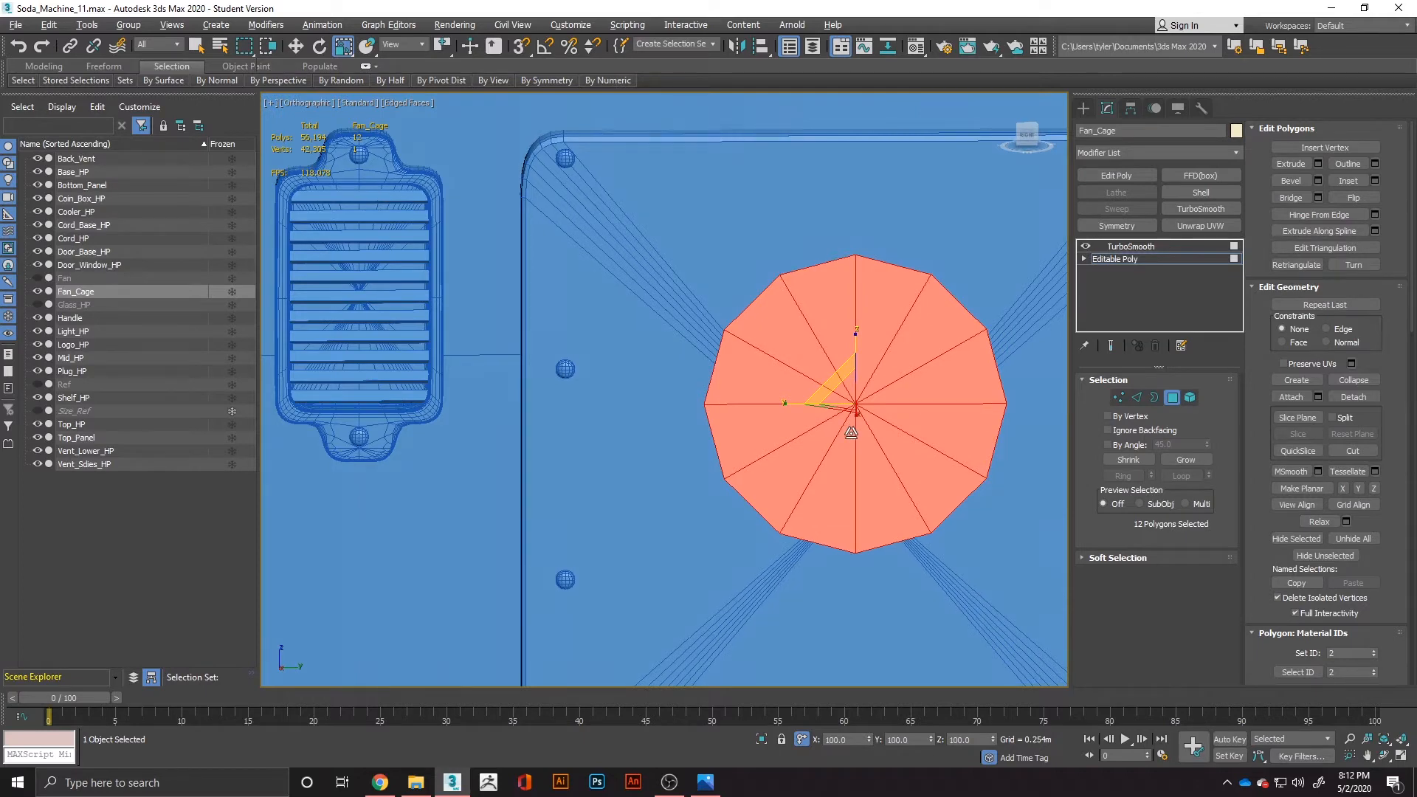
middle_click_drag(851, 432, 865, 434, "alt")
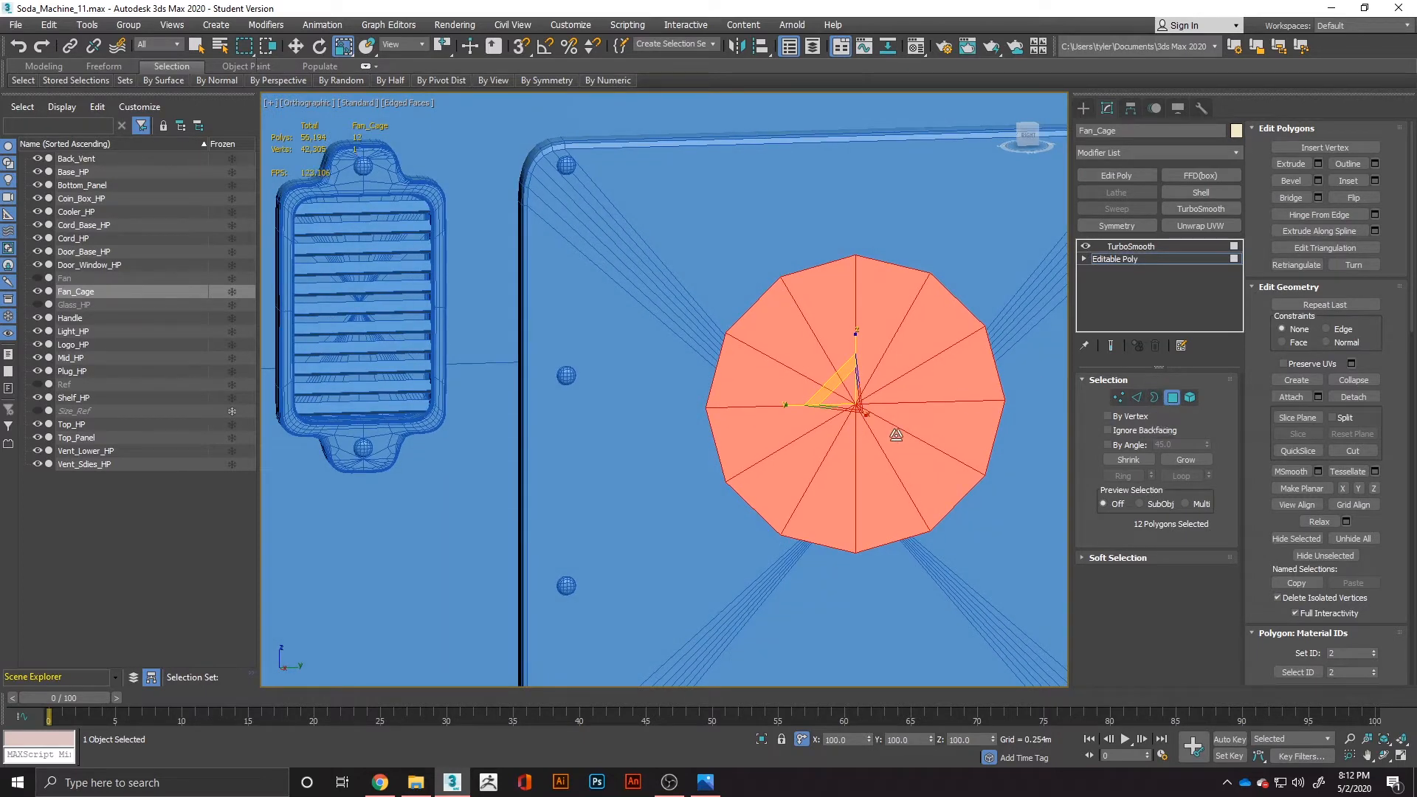
left_click(1135, 398)
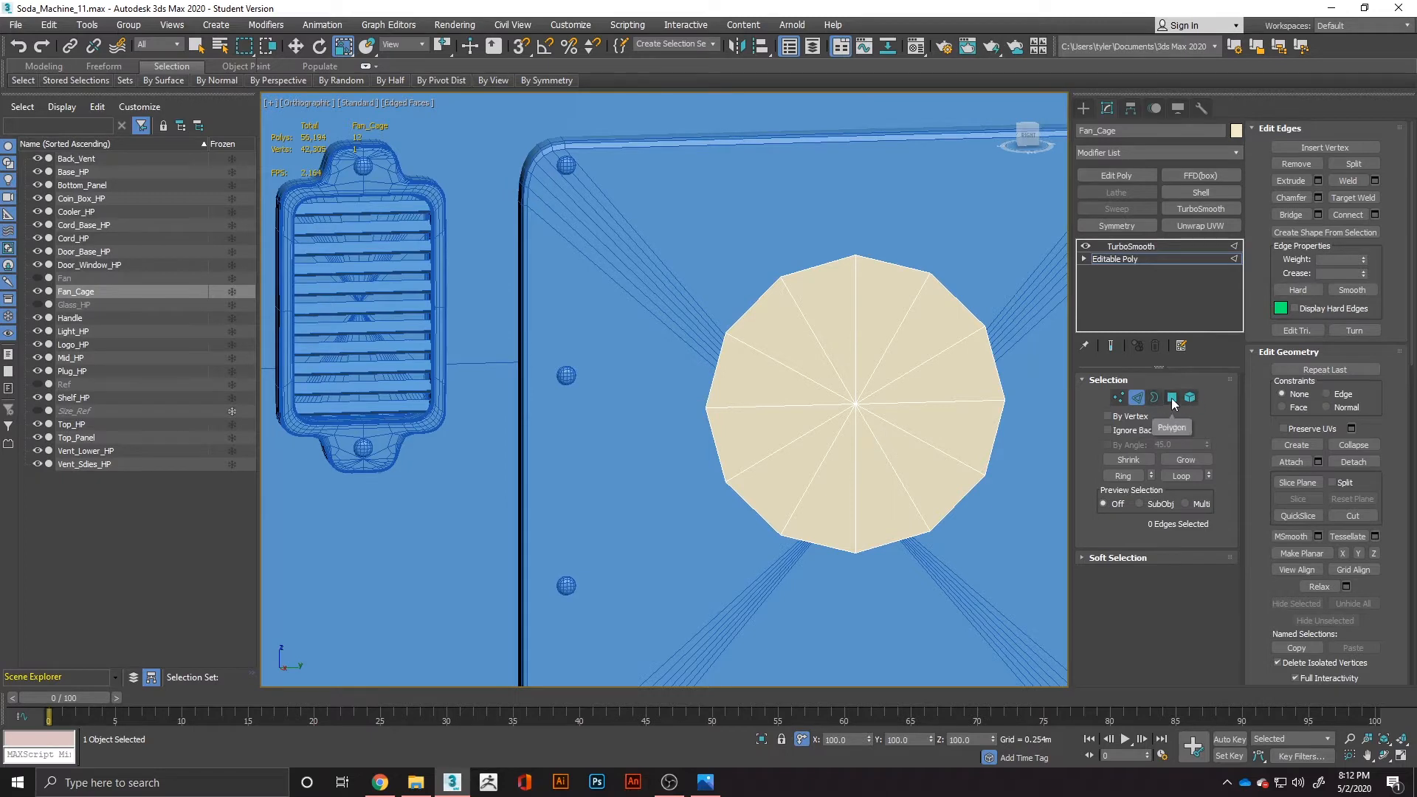
middle_click_drag(937, 465, 915, 475, "alt")
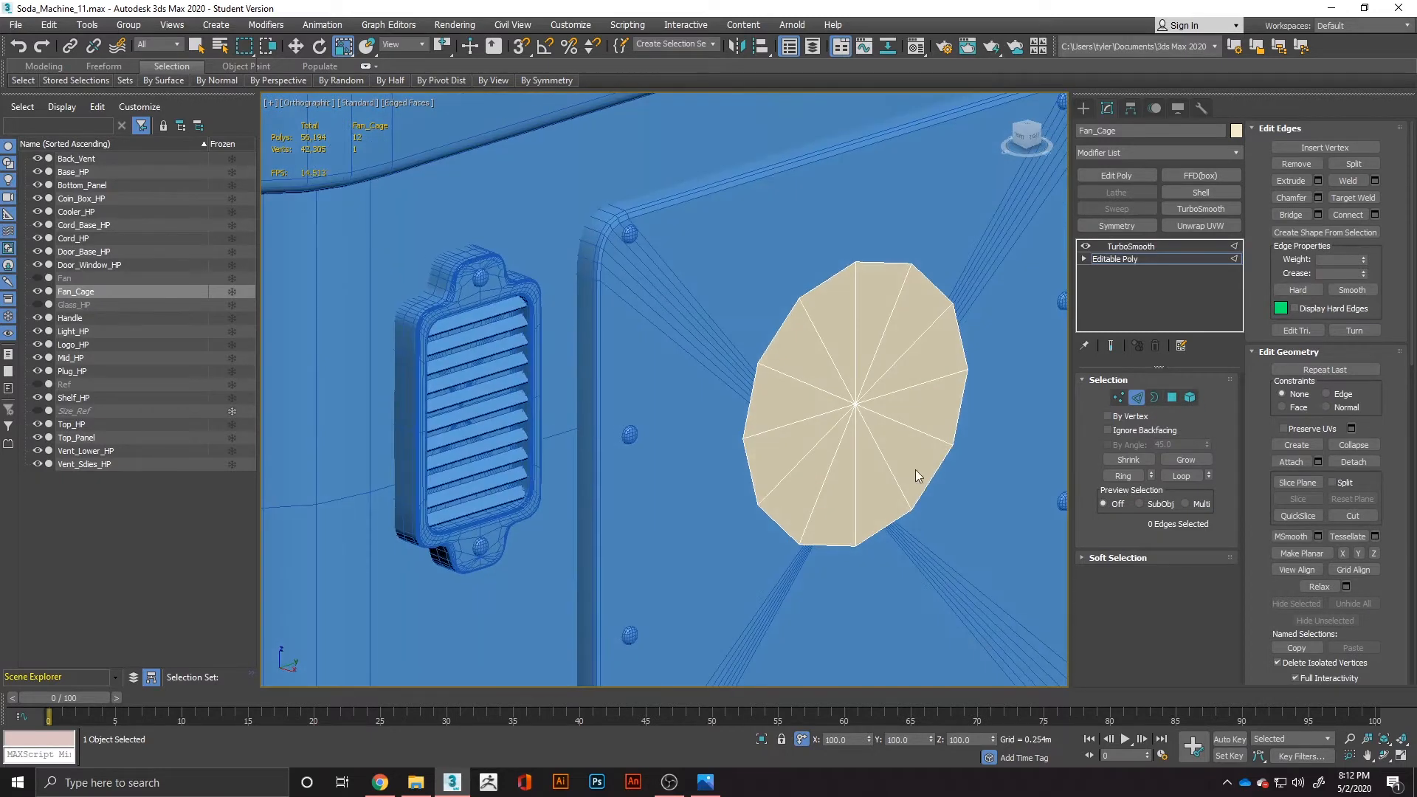
left_click(1172, 398)
left_click(897, 466)
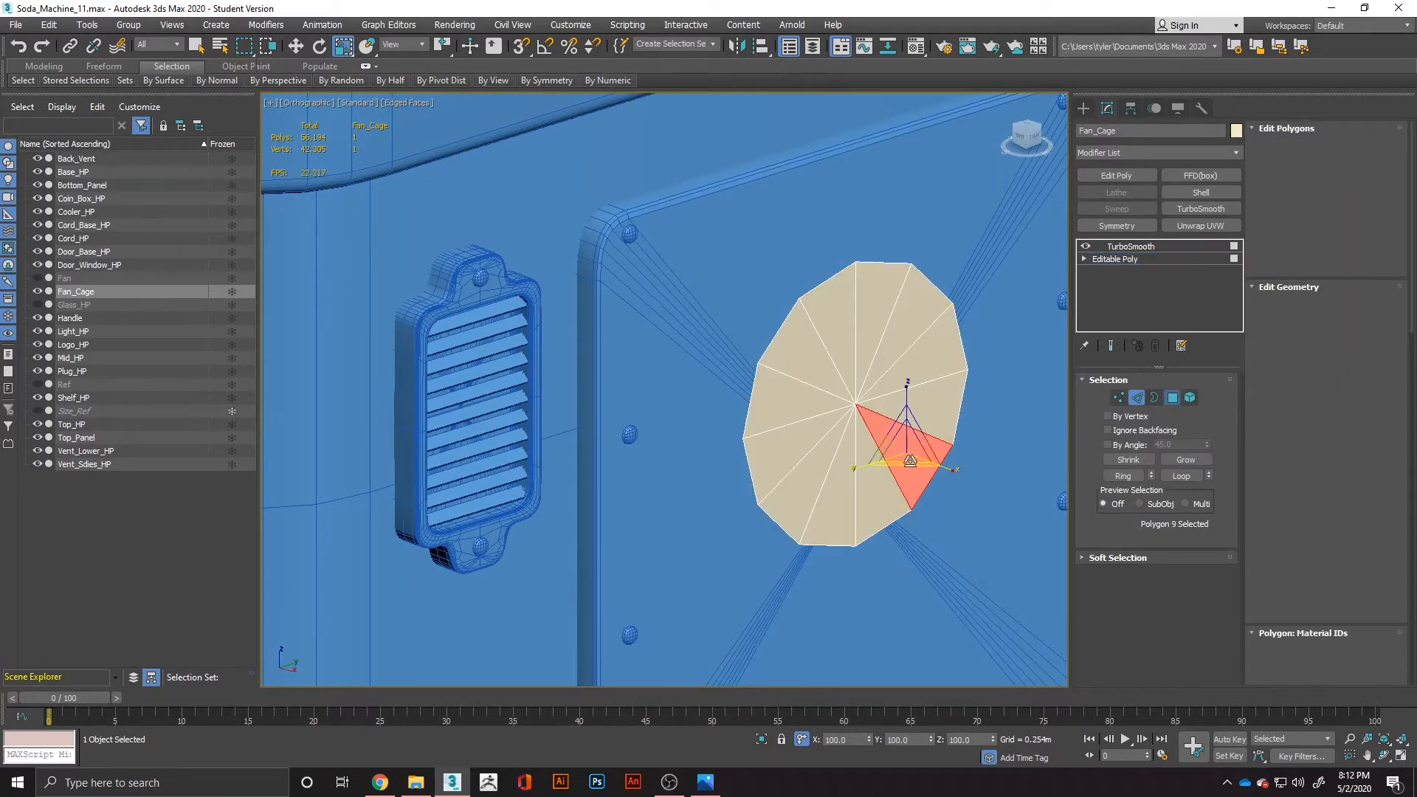
key("ctrl+a")
right_click(899, 457)
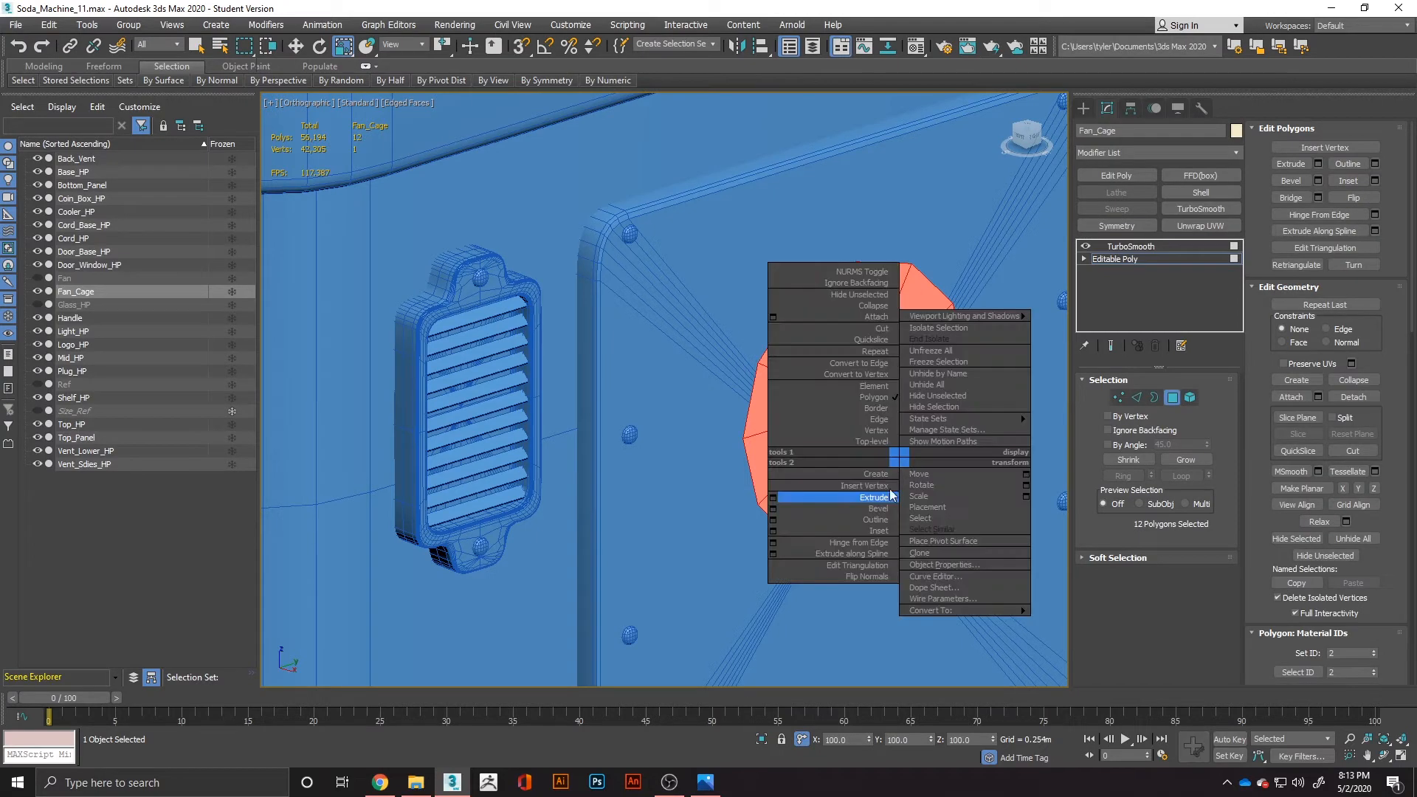
left_click(774, 531)
middle_click_drag(781, 454, 812, 404, "alt")
right_click(675, 420)
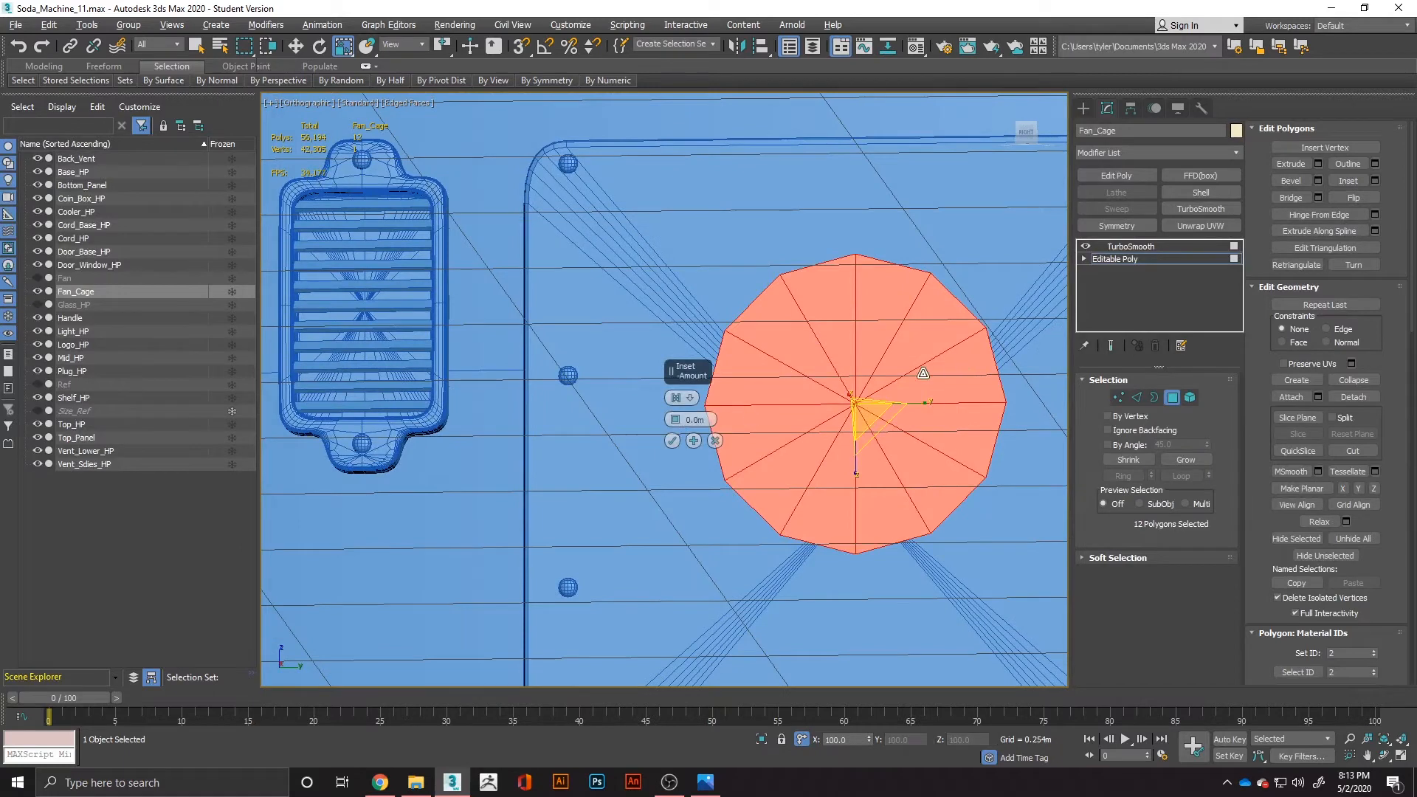
middle_click_drag(923, 375, 952, 419, "alt")
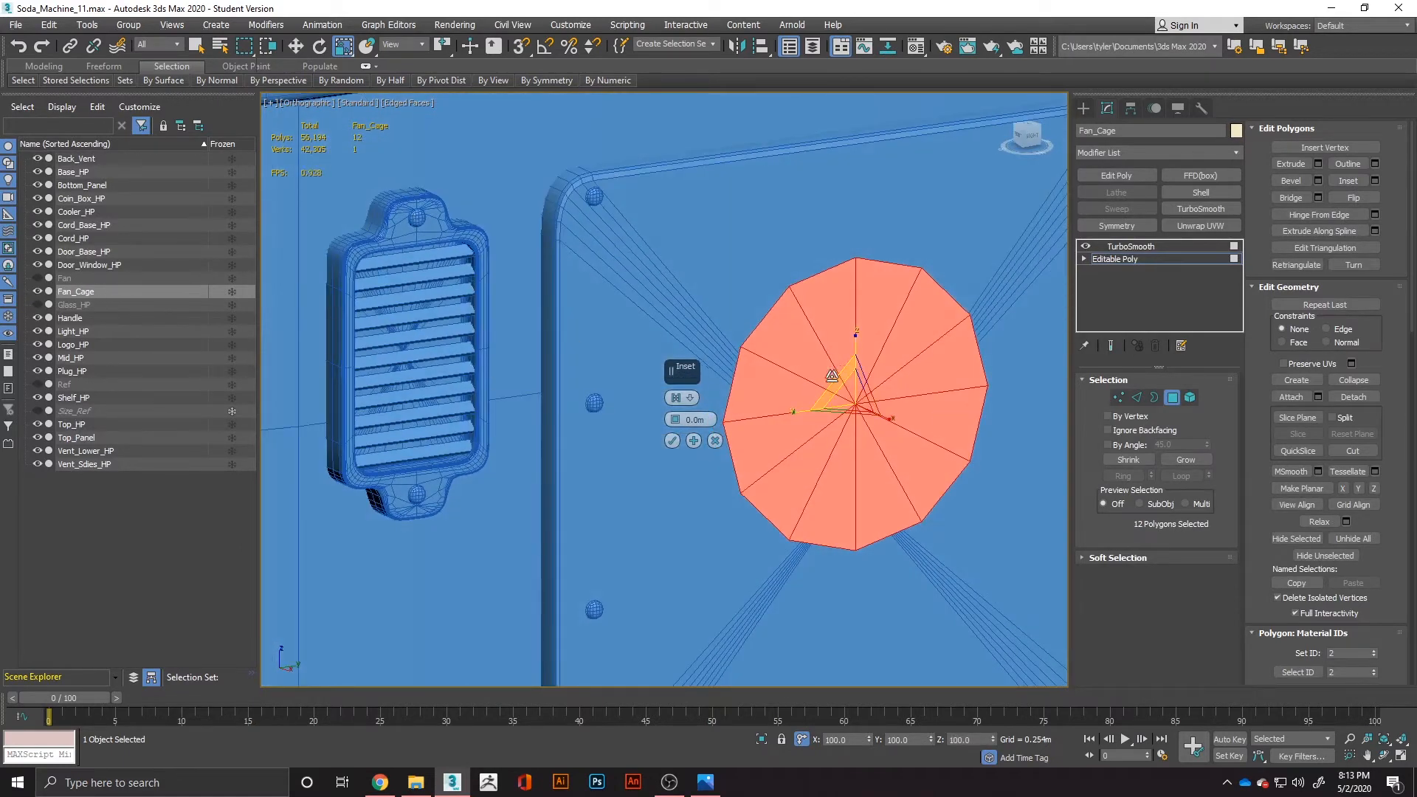
Delete the TurboSmooth modifier from Fan_Cage and extend the disc's outer border outward into a narrow ring of polygons.
left_click(1153, 397)
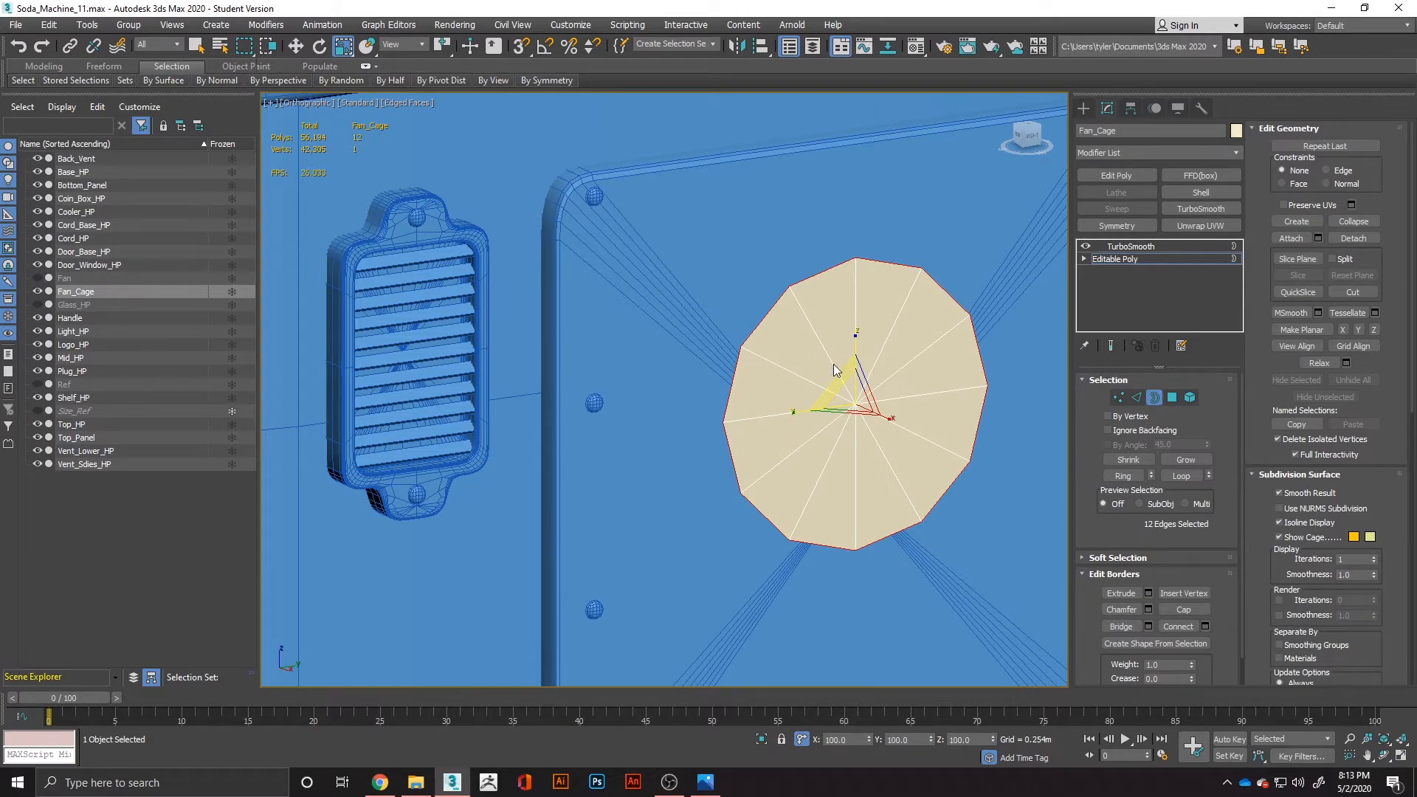
left_click(1168, 246)
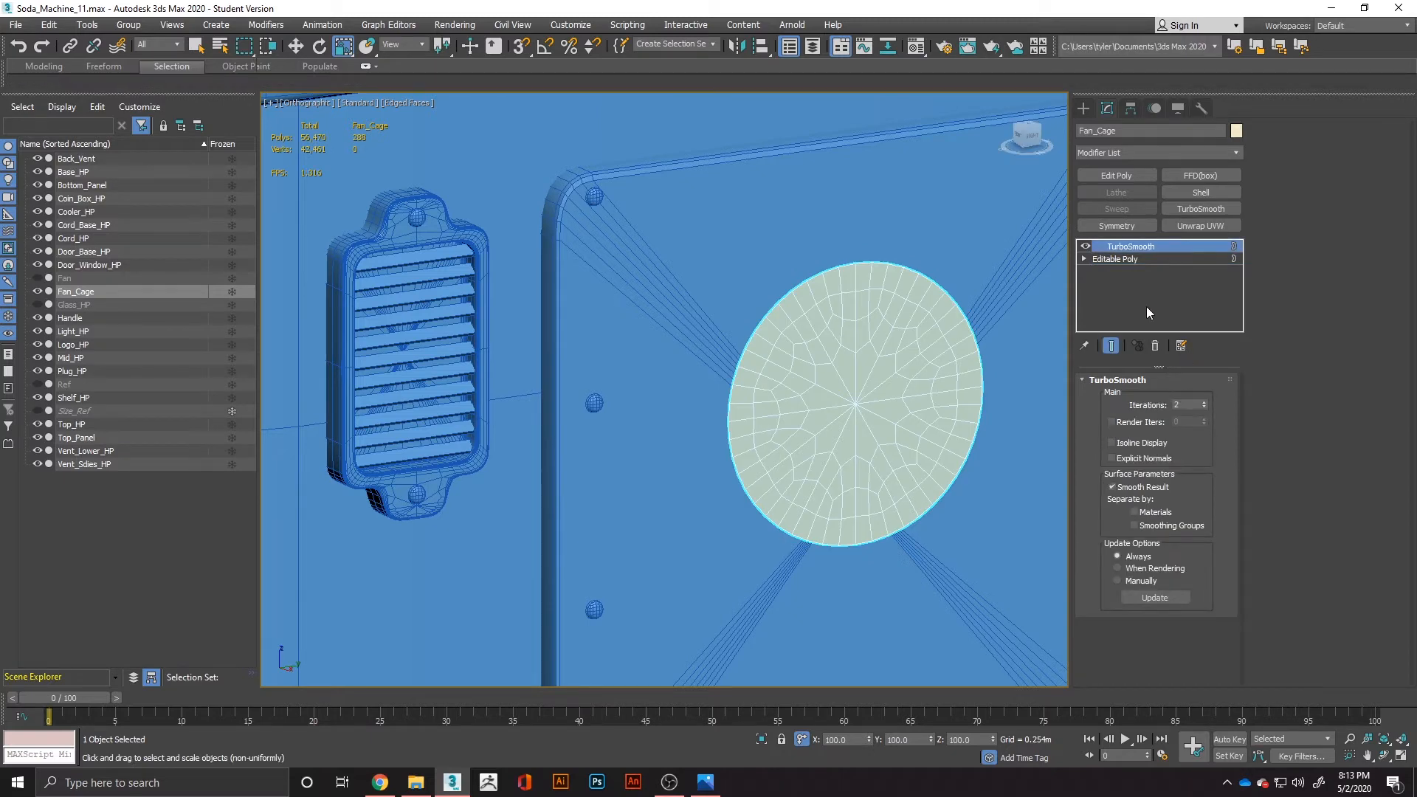
left_click(1158, 345)
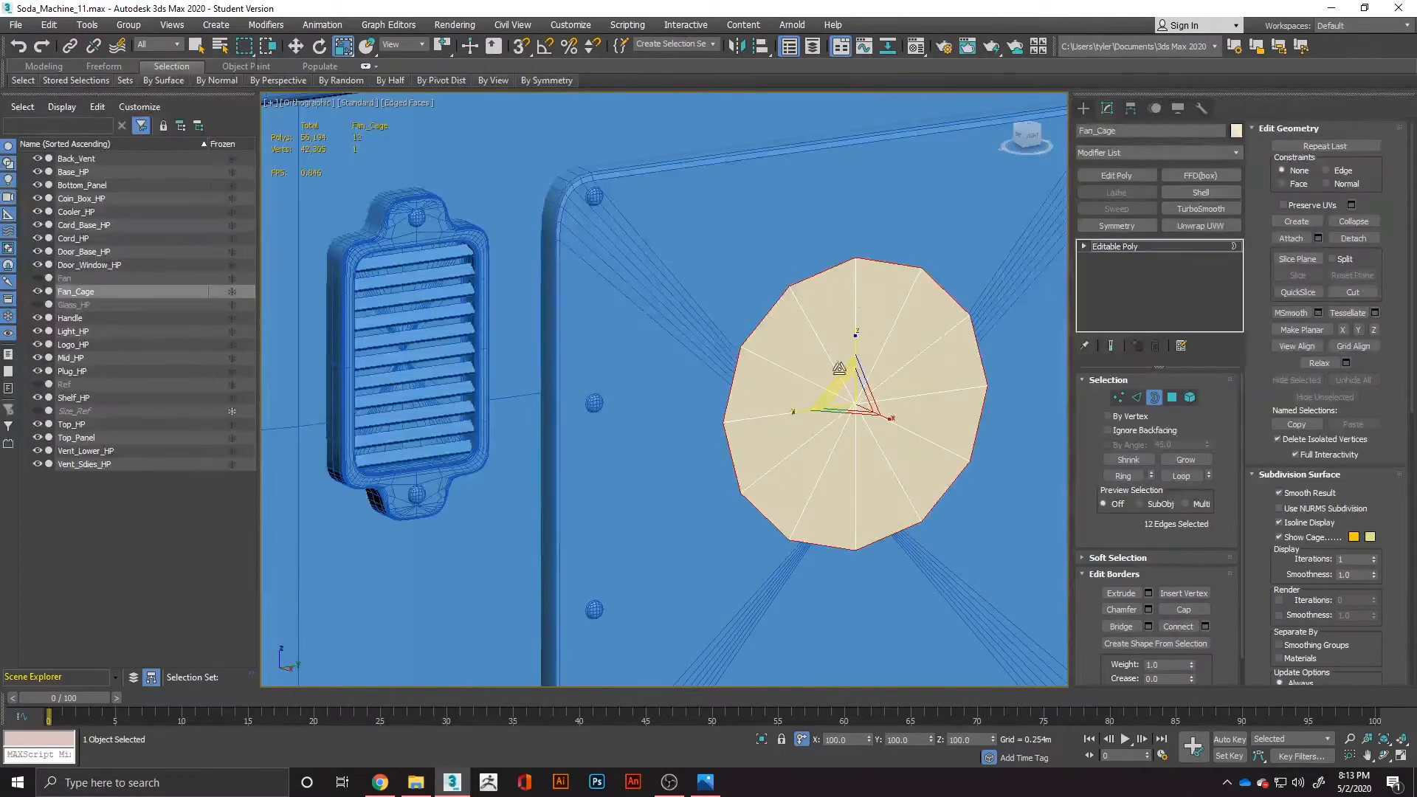
left_click_drag(838, 379, 833, 375)
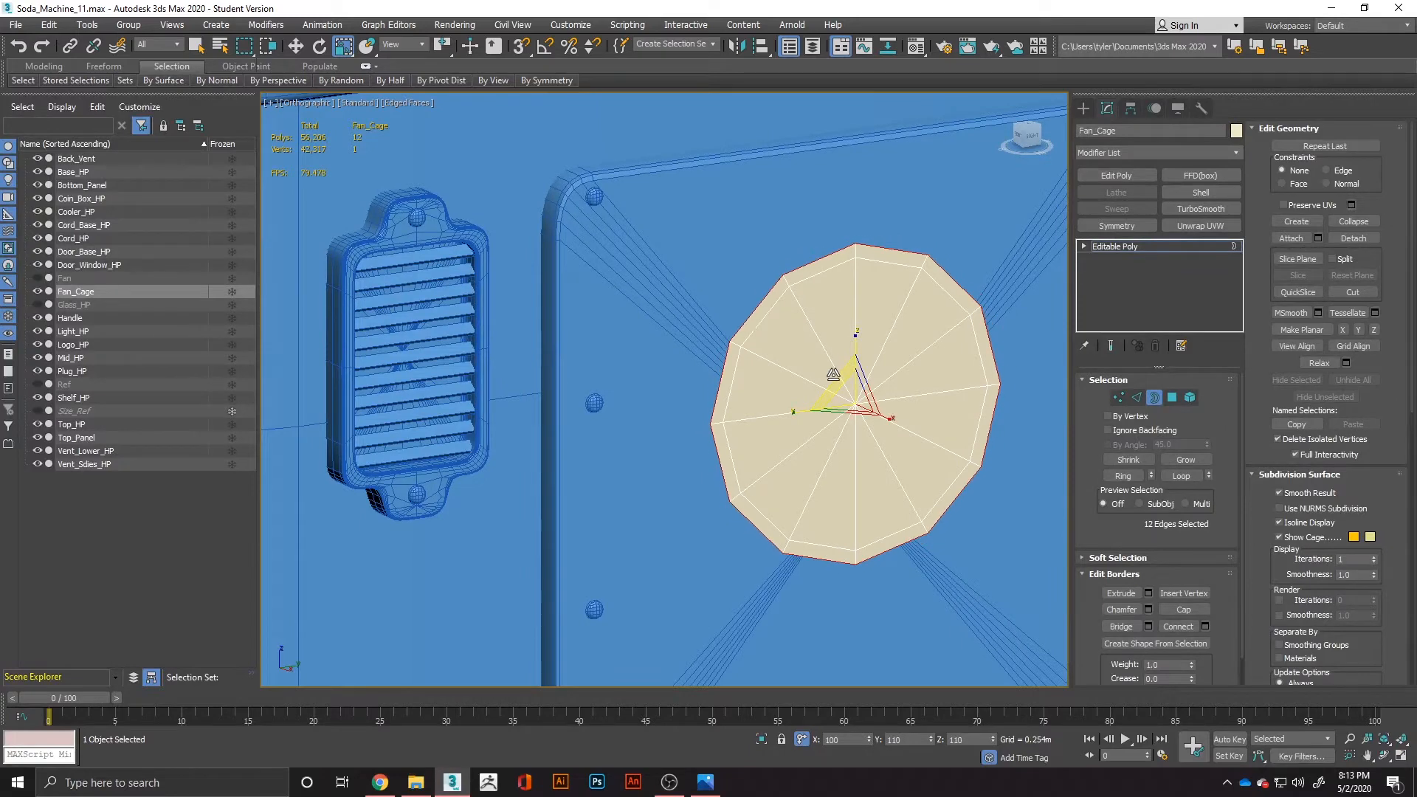
Select the 12 polygons around Fan_Cage's centre vertex and delete them, leaving only the narrow outer ring.
left_click(1173, 397)
left_click(831, 338)
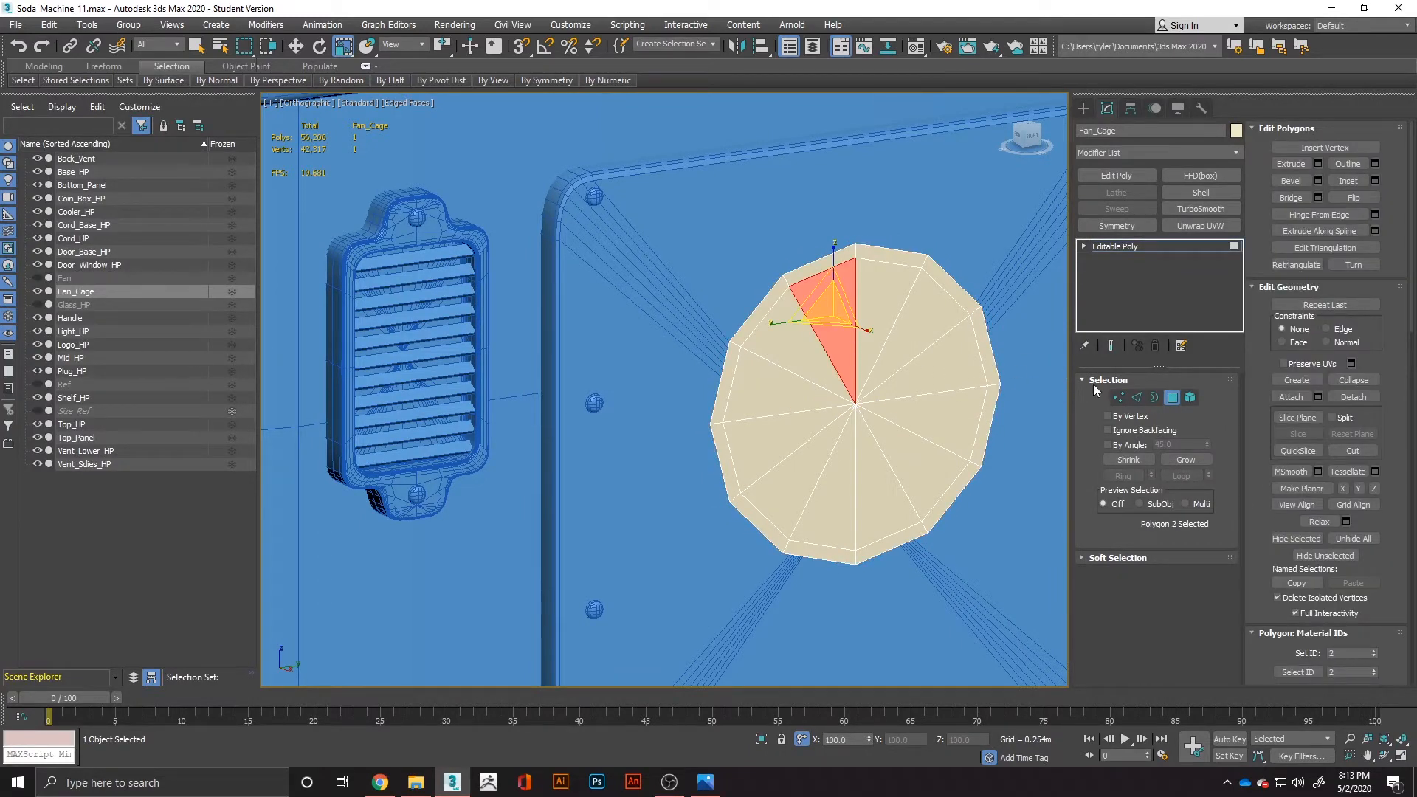
left_click(1120, 397)
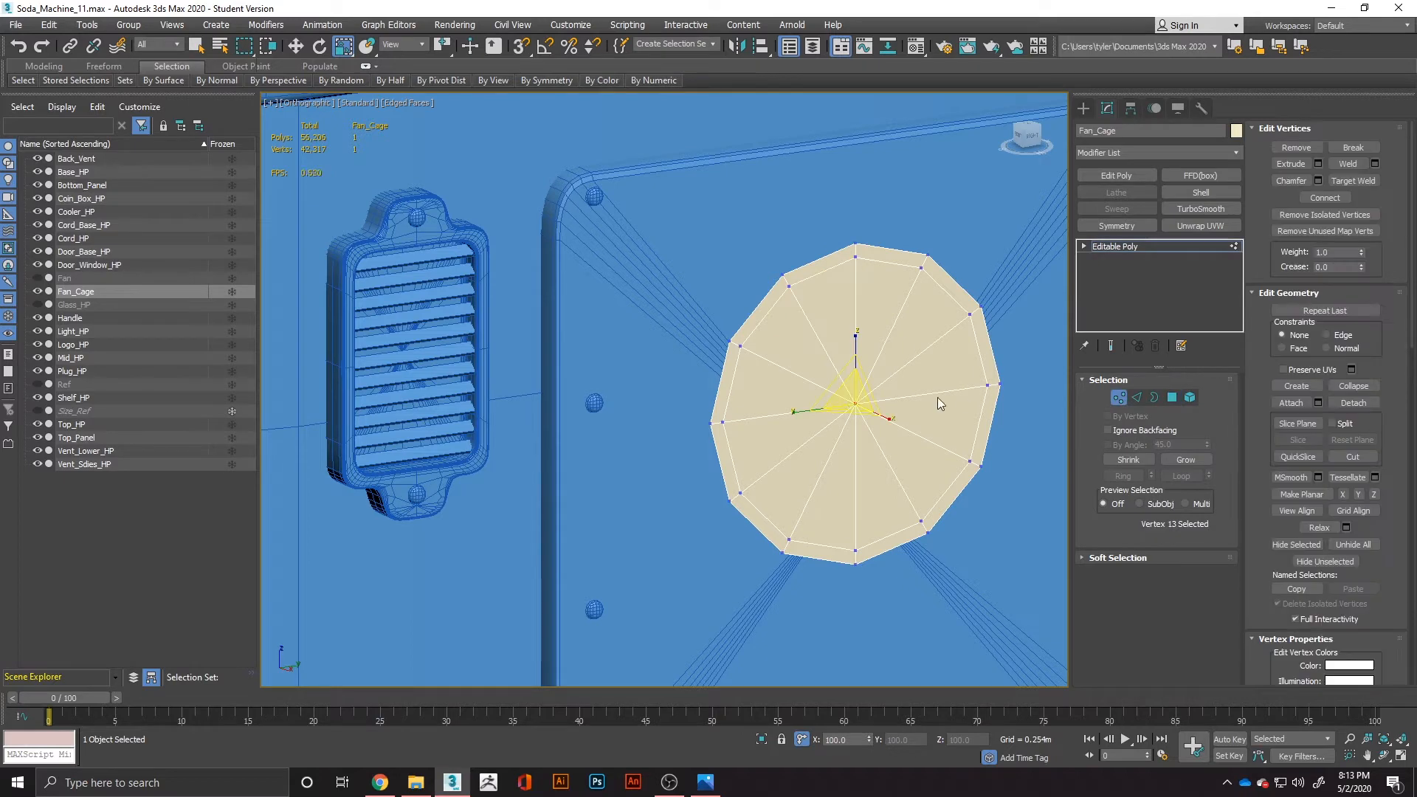
left_click(1173, 398, "ctrl")
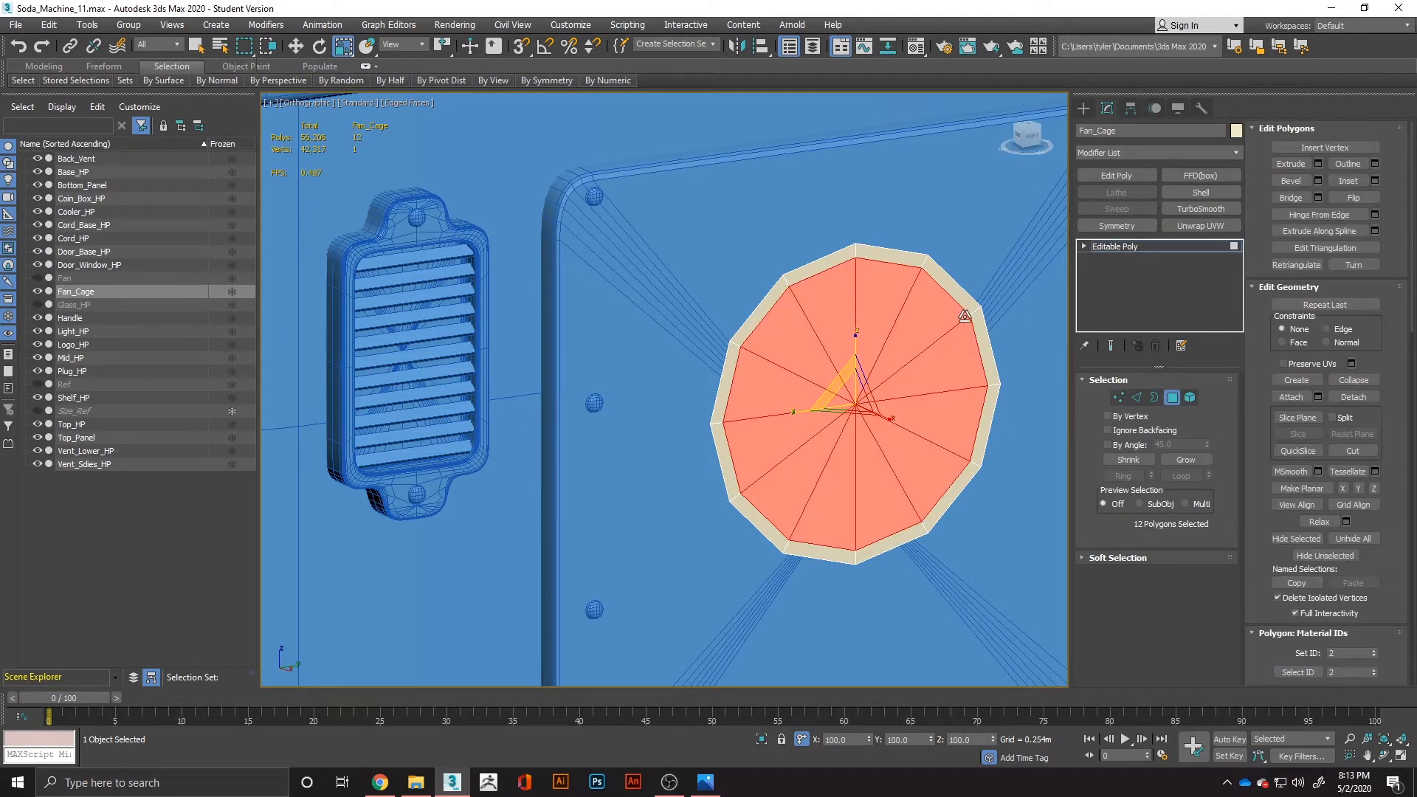
key("Delete")
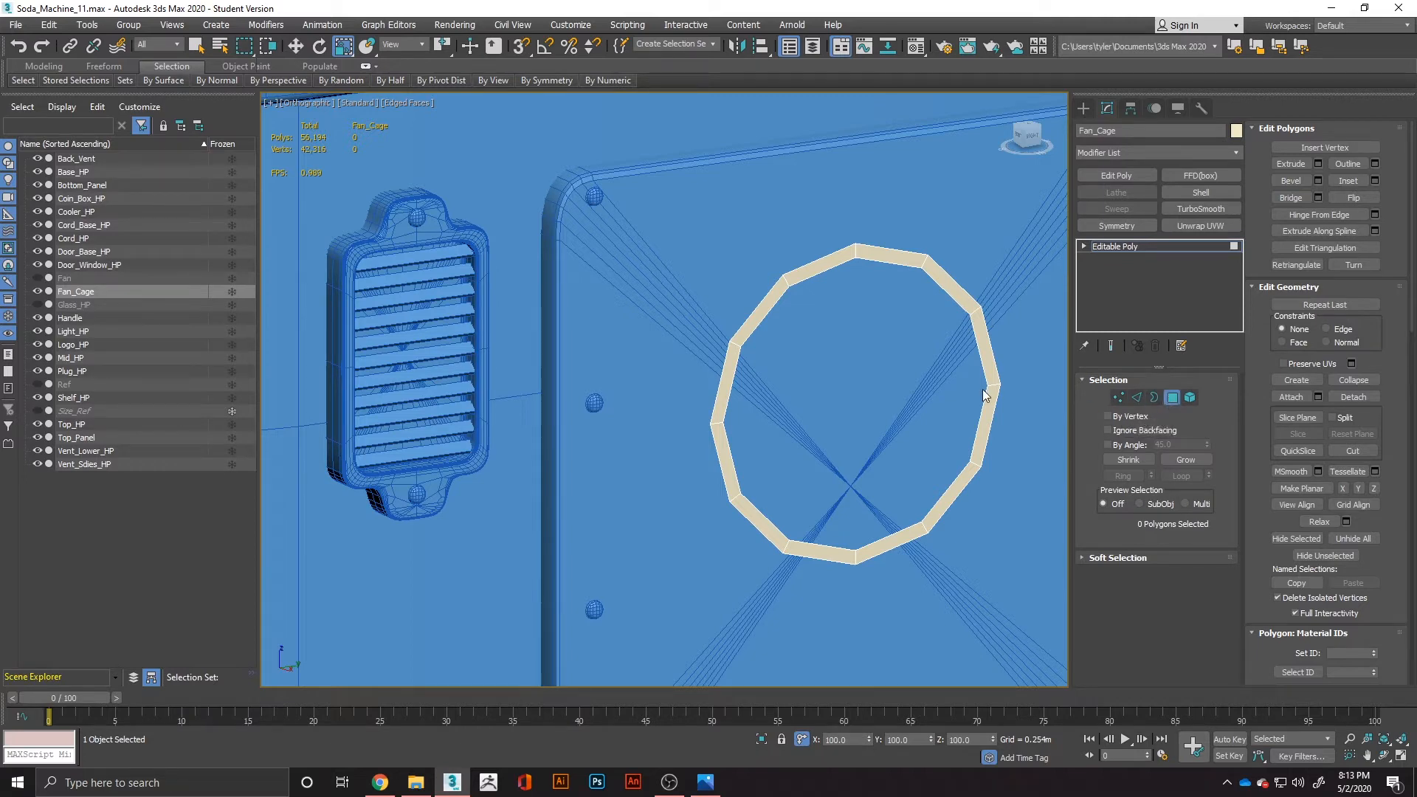
Select the ring's inner edge loop and extend it inward into a wide band of polygons.
left_click(1136, 397)
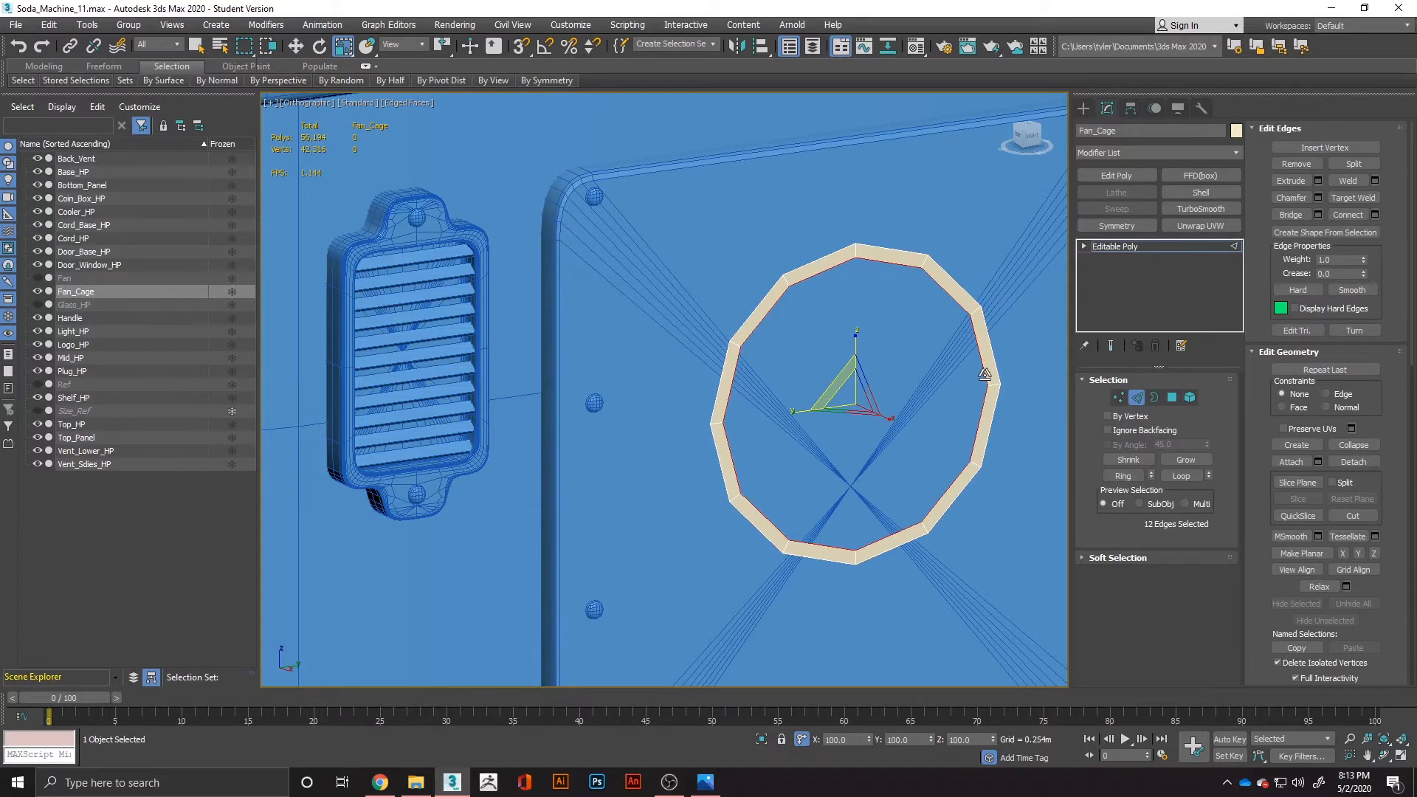
right_click(966, 369)
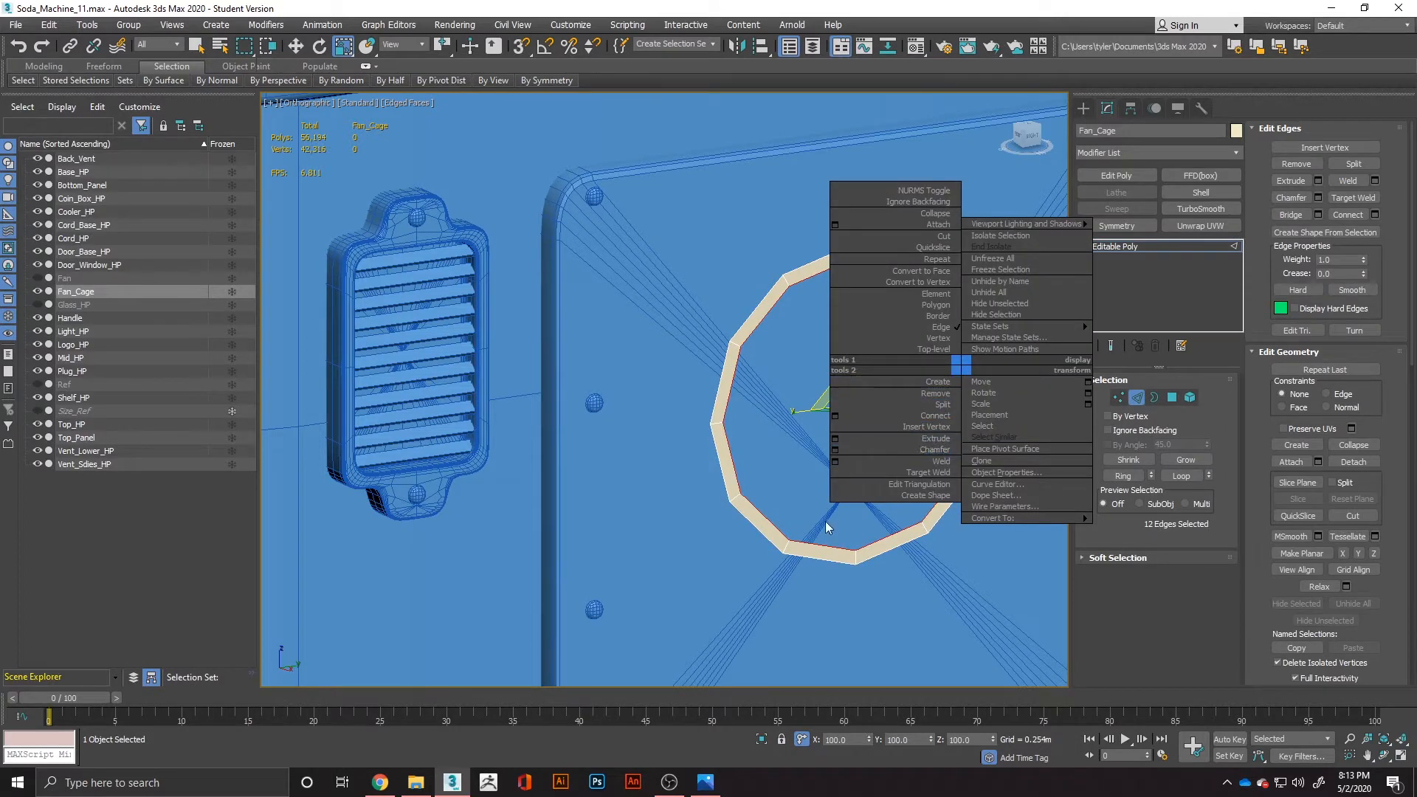
left_click(871, 522)
left_click_drag(841, 375, 841, 443)
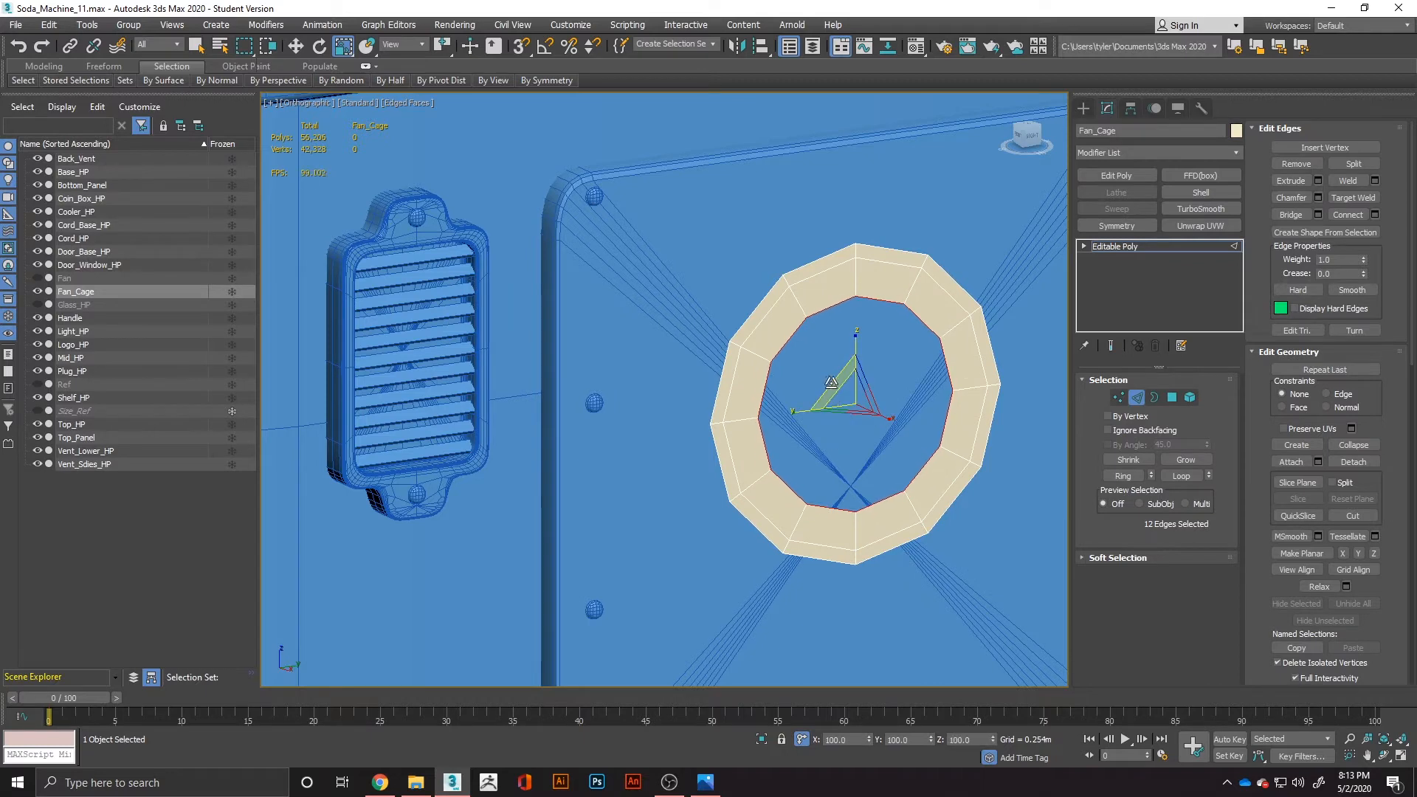
left_click_drag(835, 387, 840, 409)
middle_click_drag(860, 404, 834, 398, "alt")
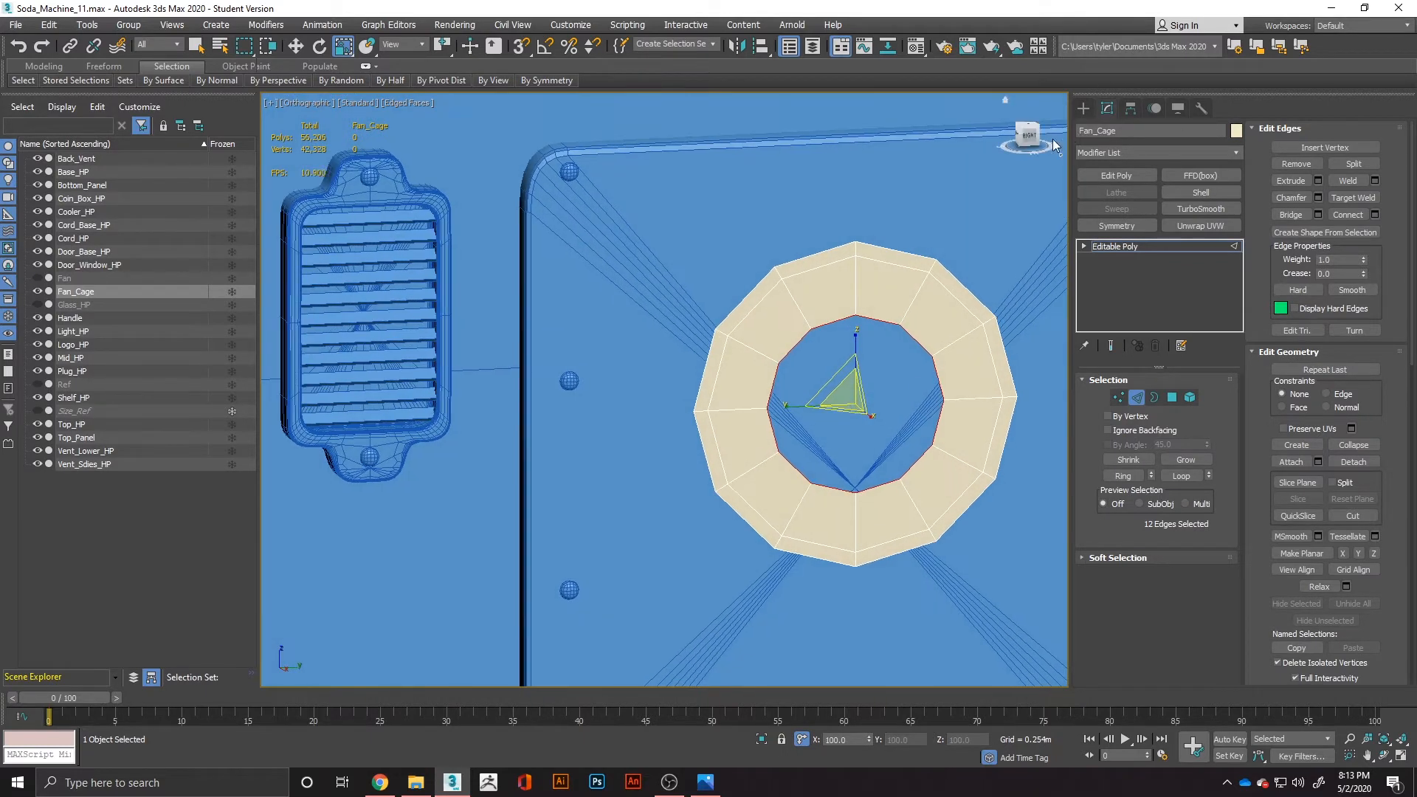
Extend the inner edge loop inward as a second band, and shrink the centre hole after comparing it with the Soda_Machine_Ref_3.jpg reference.
left_click(1028, 135)
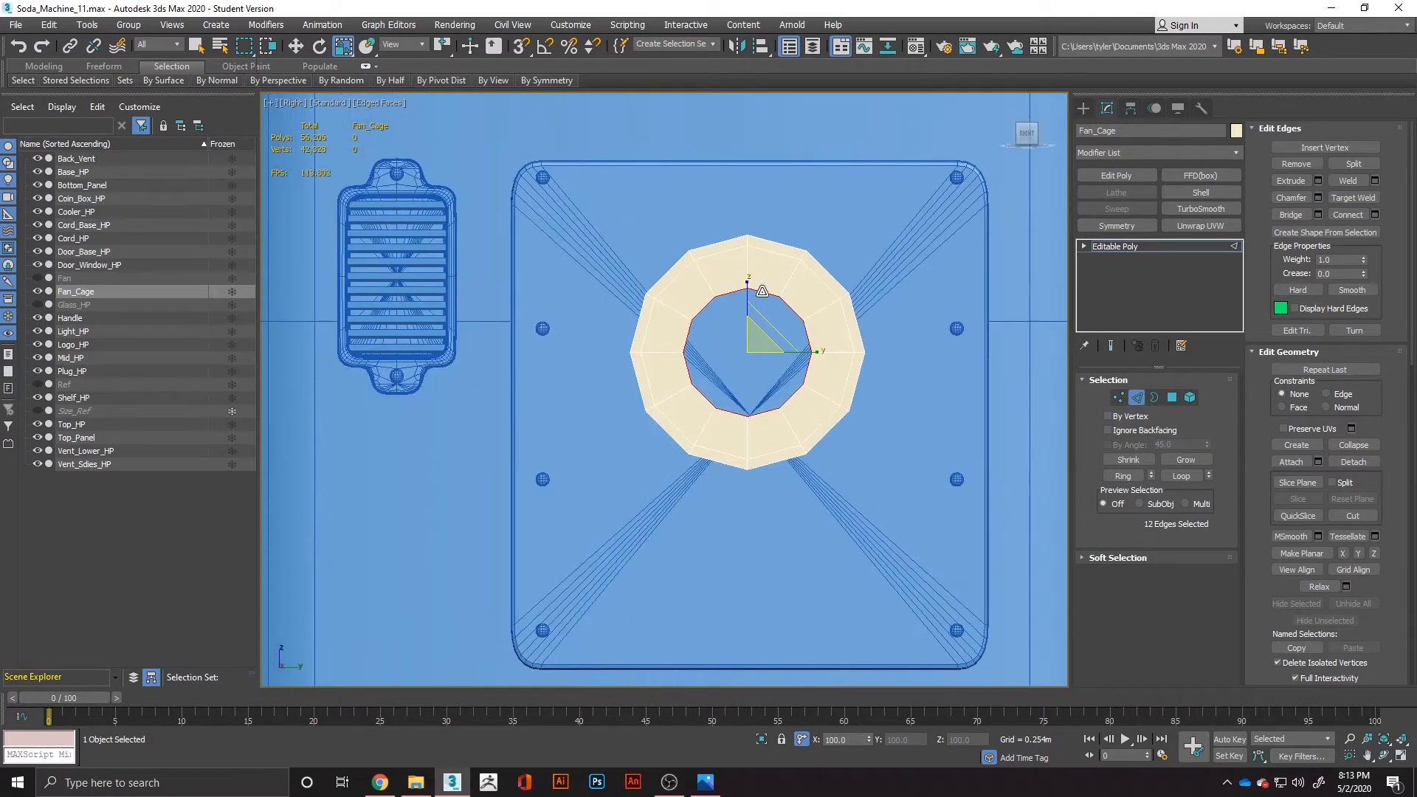
scroll(819, 300, "up", 2)
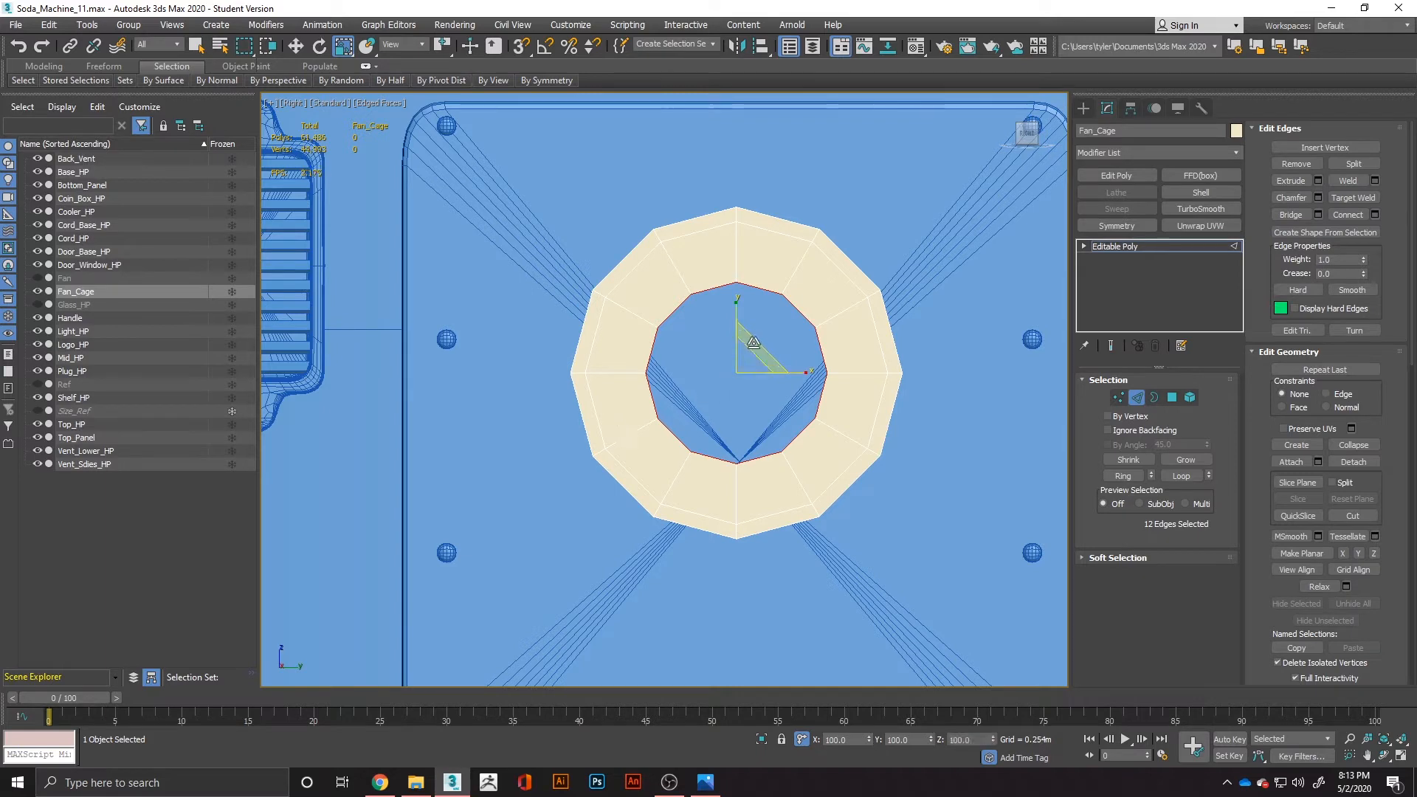
left_click_drag(754, 343, 707, 408)
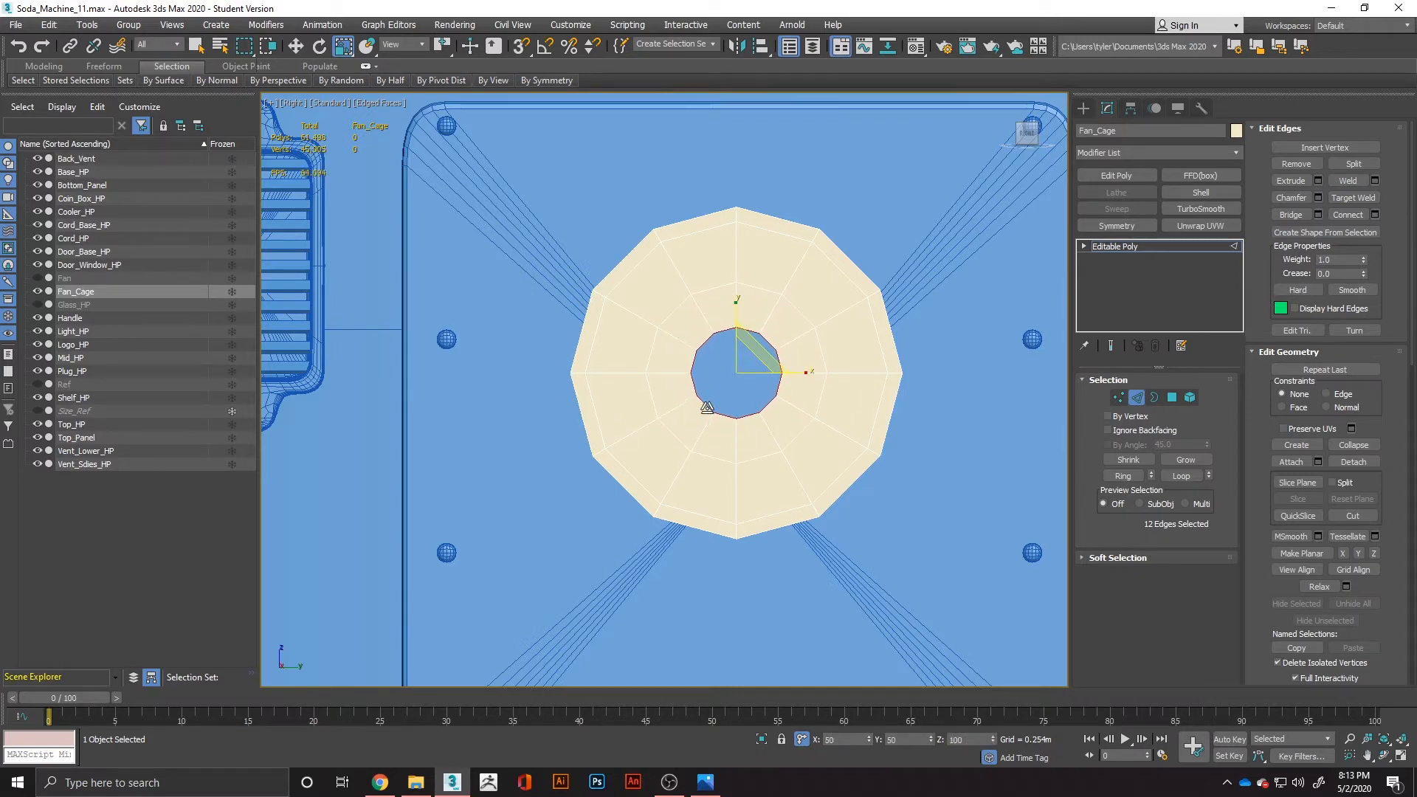
key("alt+Tab")
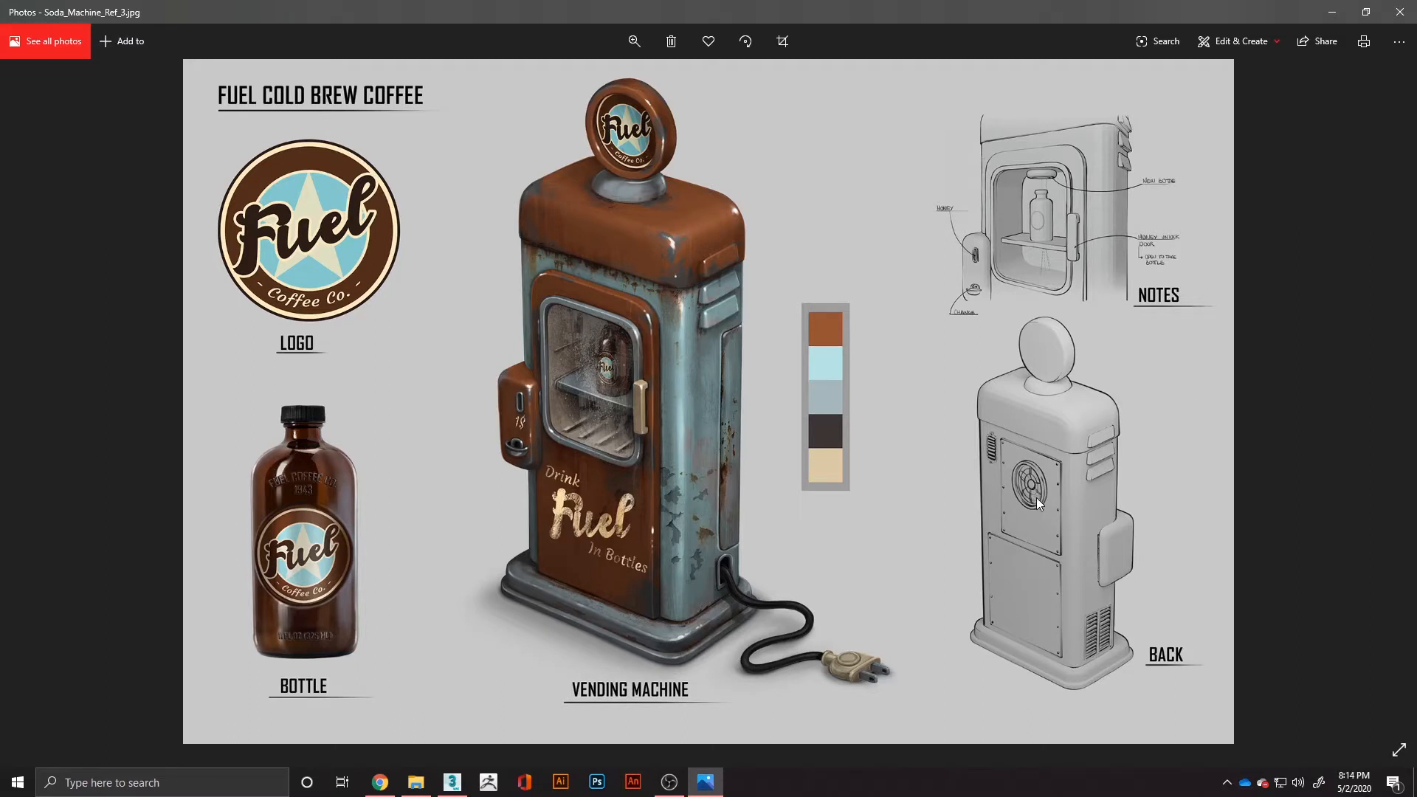
key("alt+Tab")
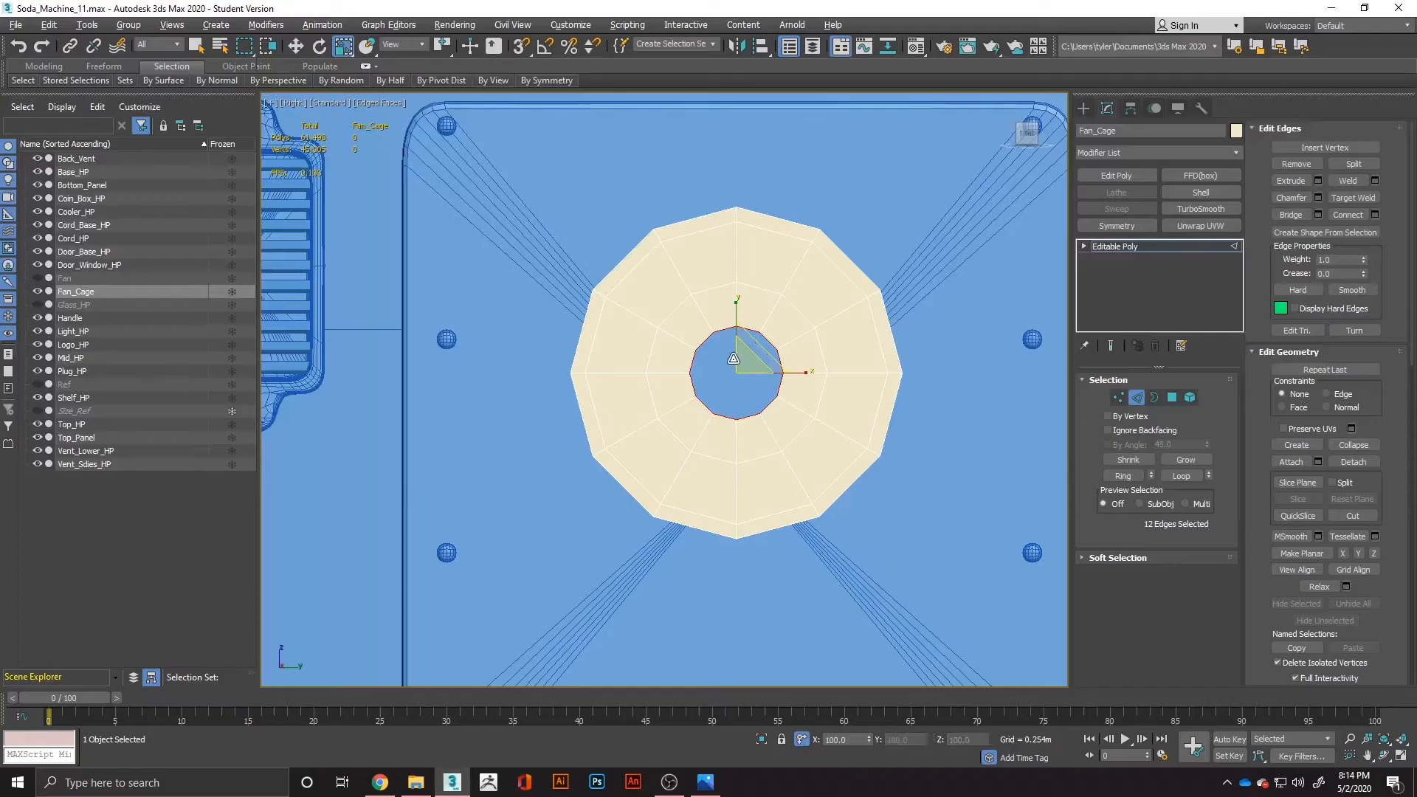
left_click_drag(753, 342, 748, 358)
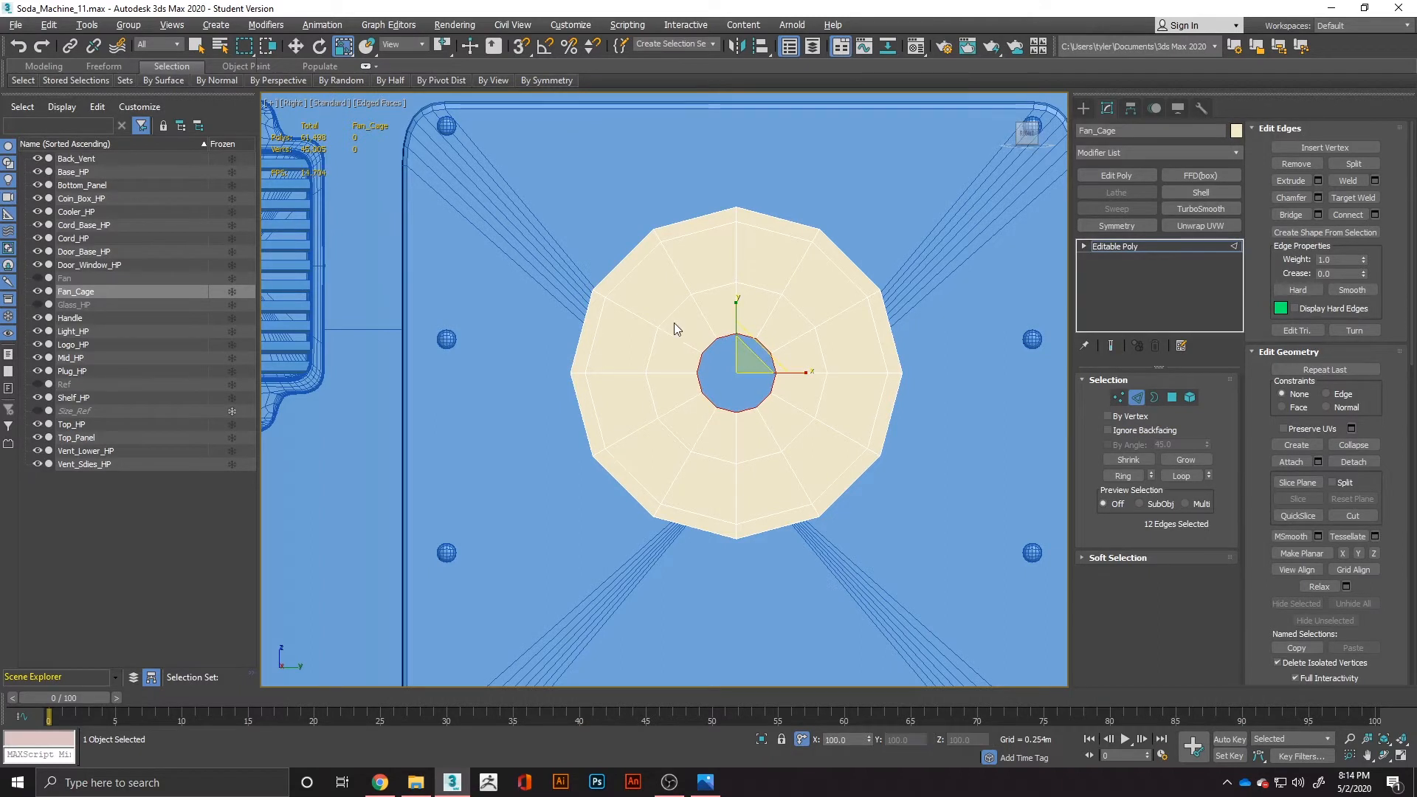
Scale the middle edge loop slightly and the outer support edge loop inward to adjust the spacing of the cage rings.
double_click(746, 287)
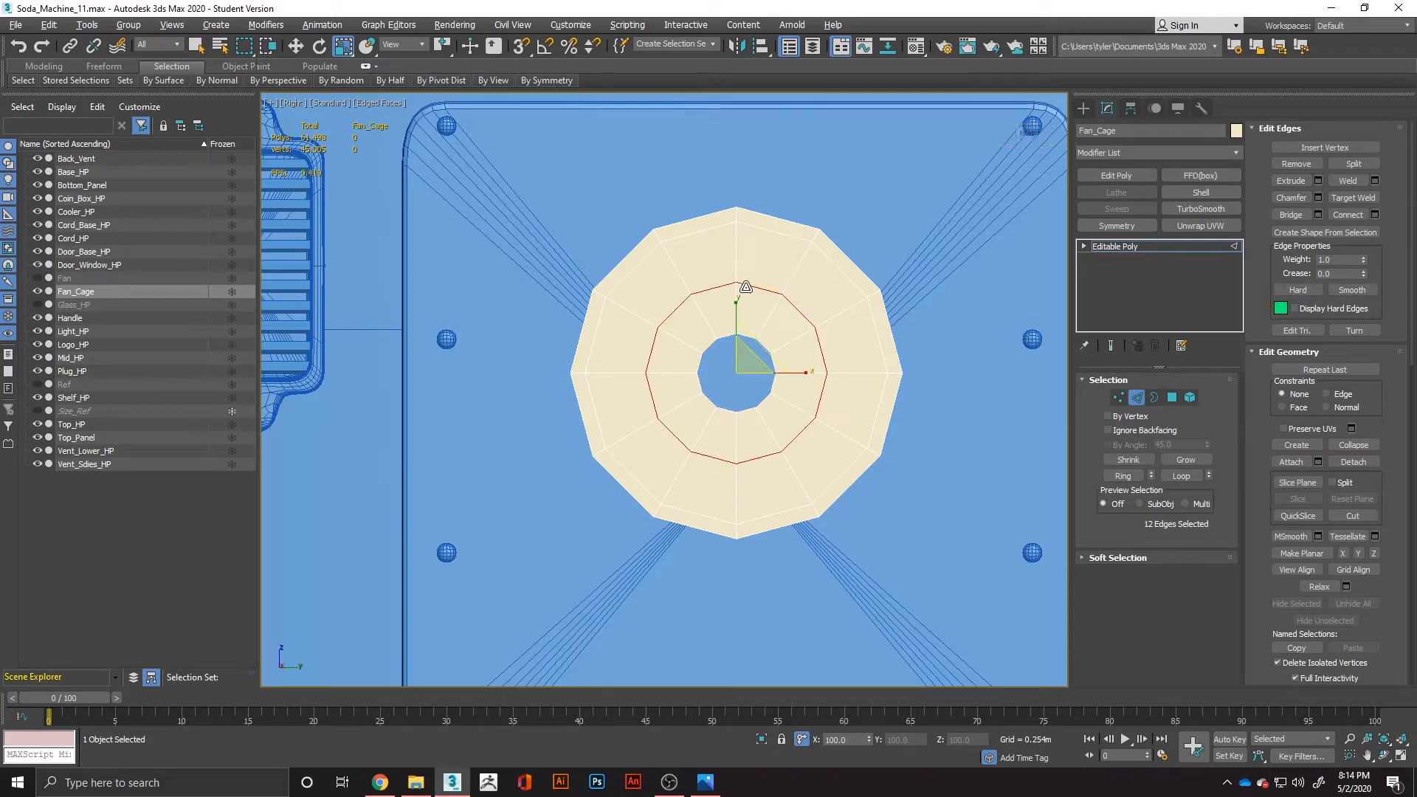
left_click_drag(747, 337, 782, 231)
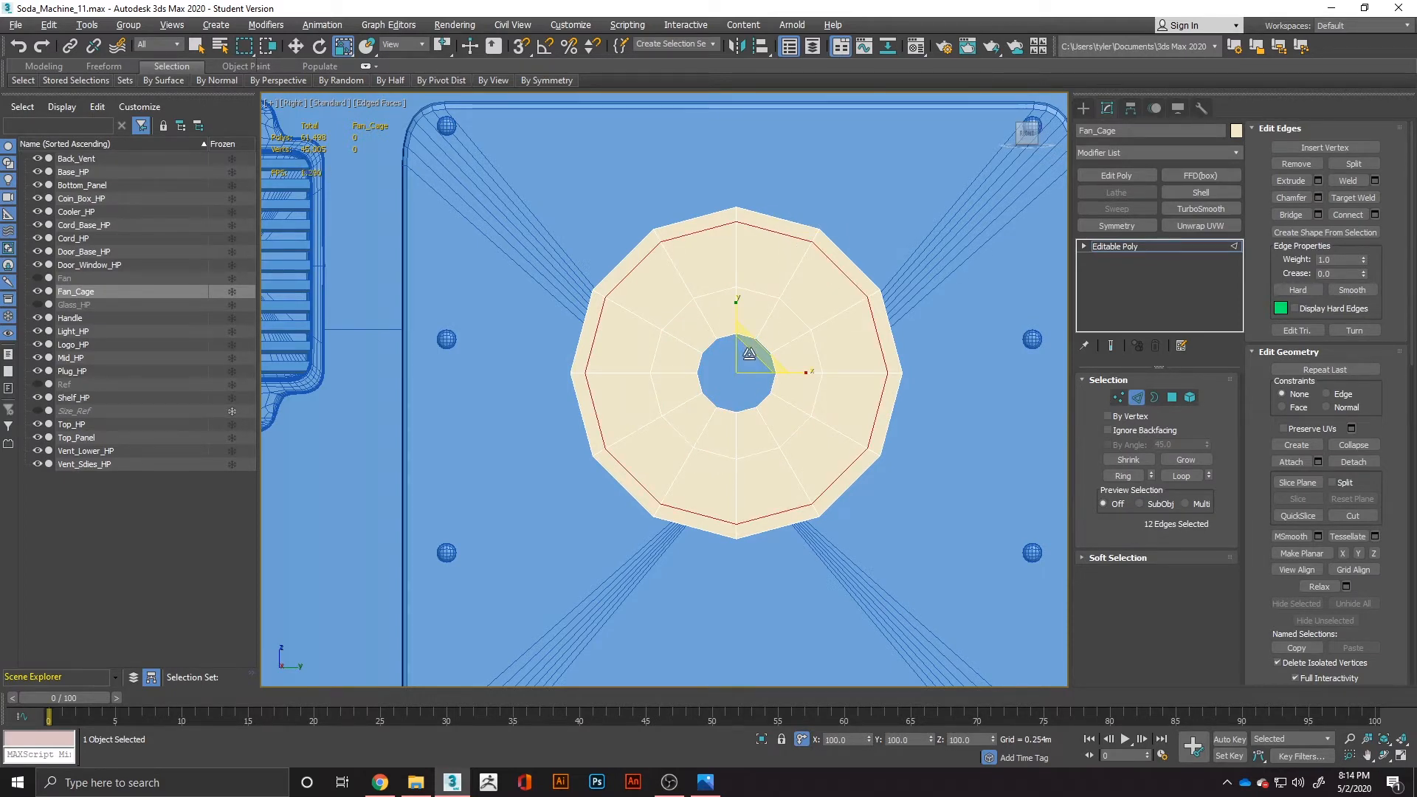
left_click_drag(749, 354, 750, 365)
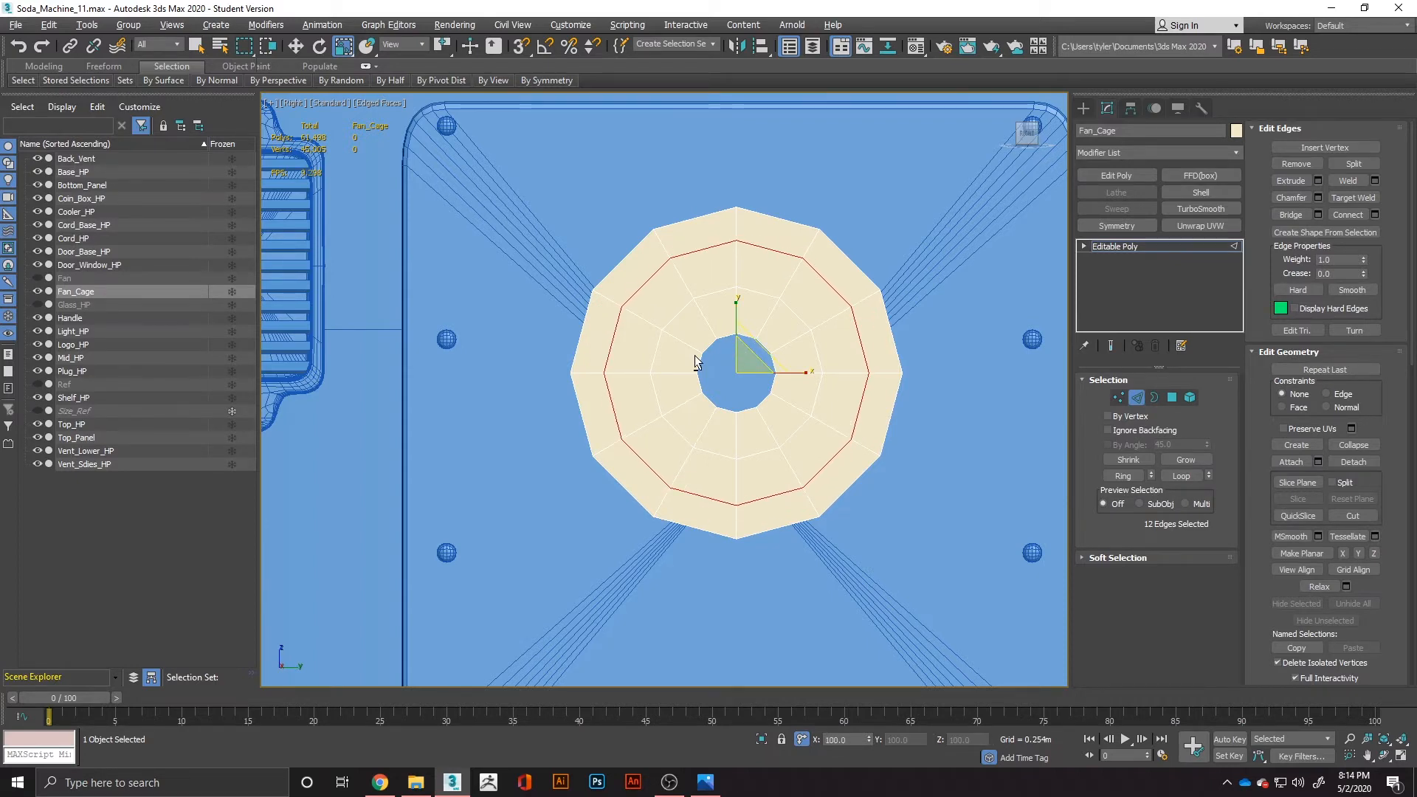
Select the centre hole's border, extend it inward with new polygons, and collapse it into a single centre vertex.
middle_click_drag(698, 364, 732, 382, "alt")
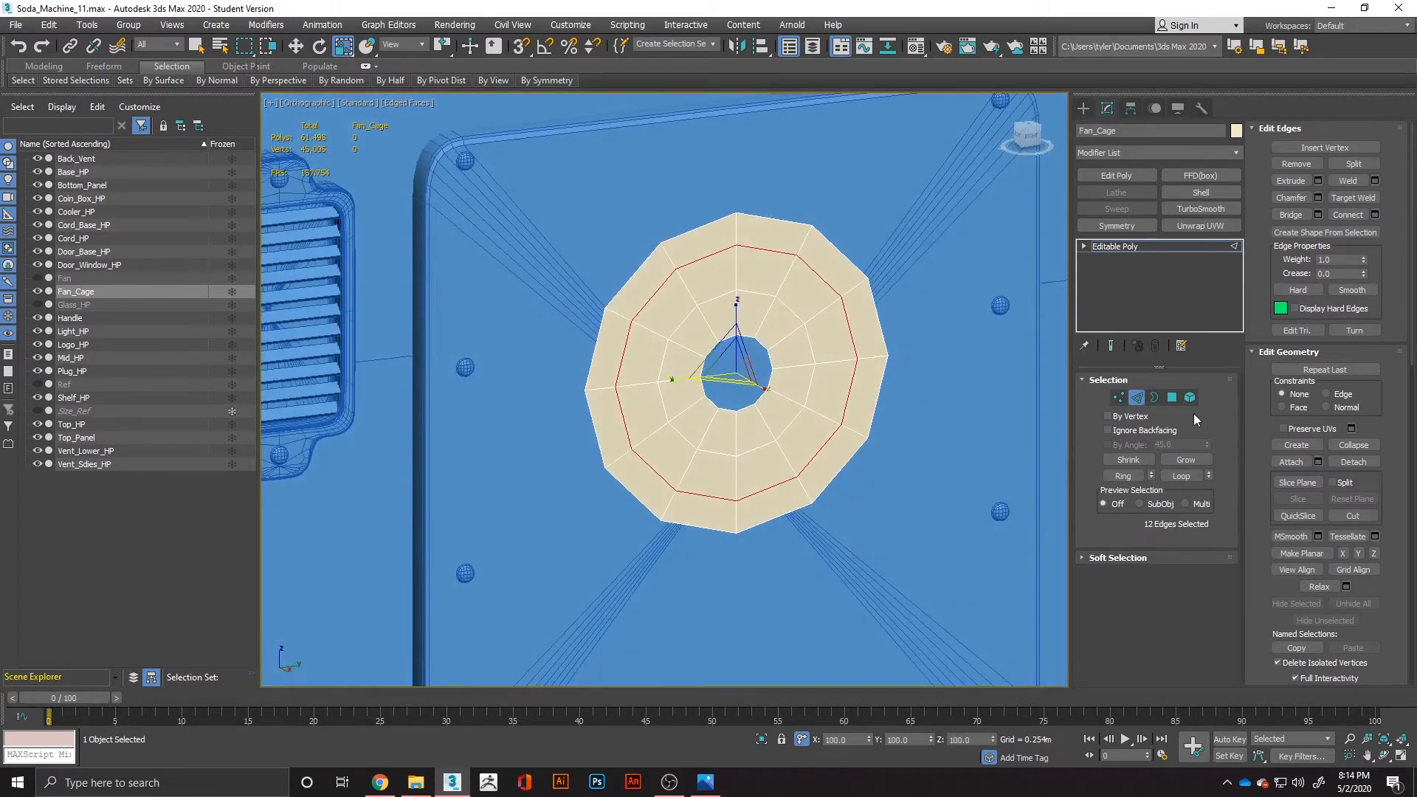
left_click(1155, 398)
left_click(770, 364)
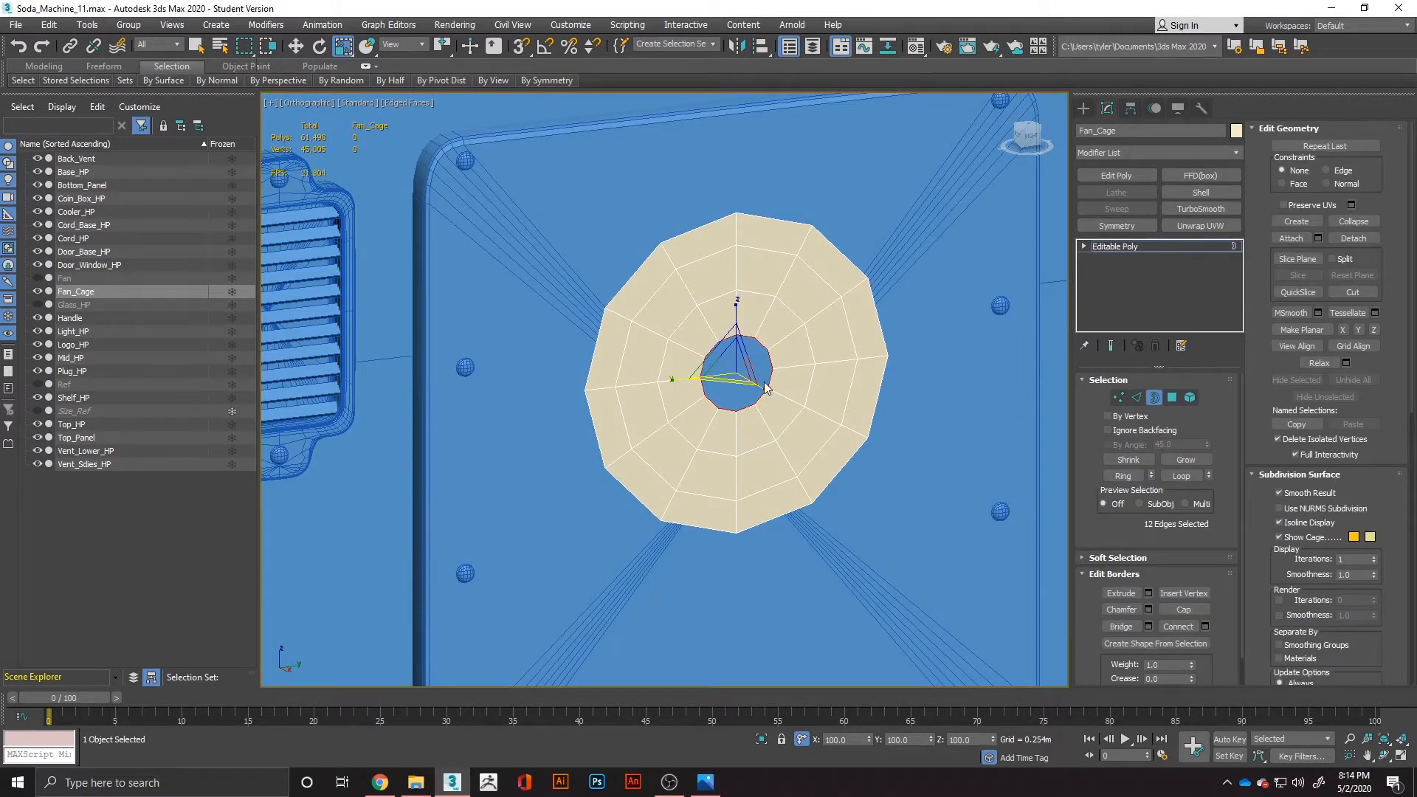
left_click_drag(738, 371, 755, 446, "shift")
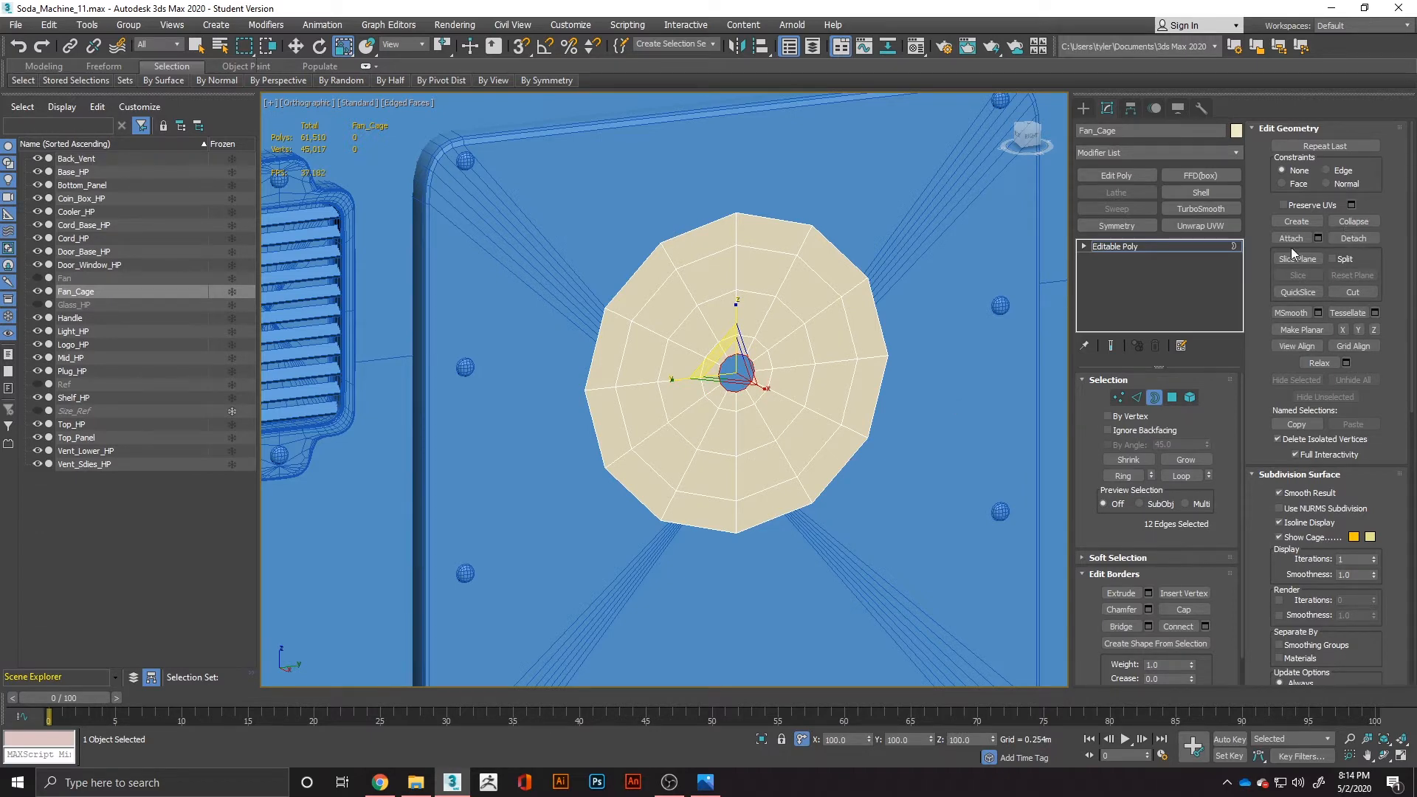
left_click_drag(715, 359, 736, 402, "shift")
left_click(1354, 223)
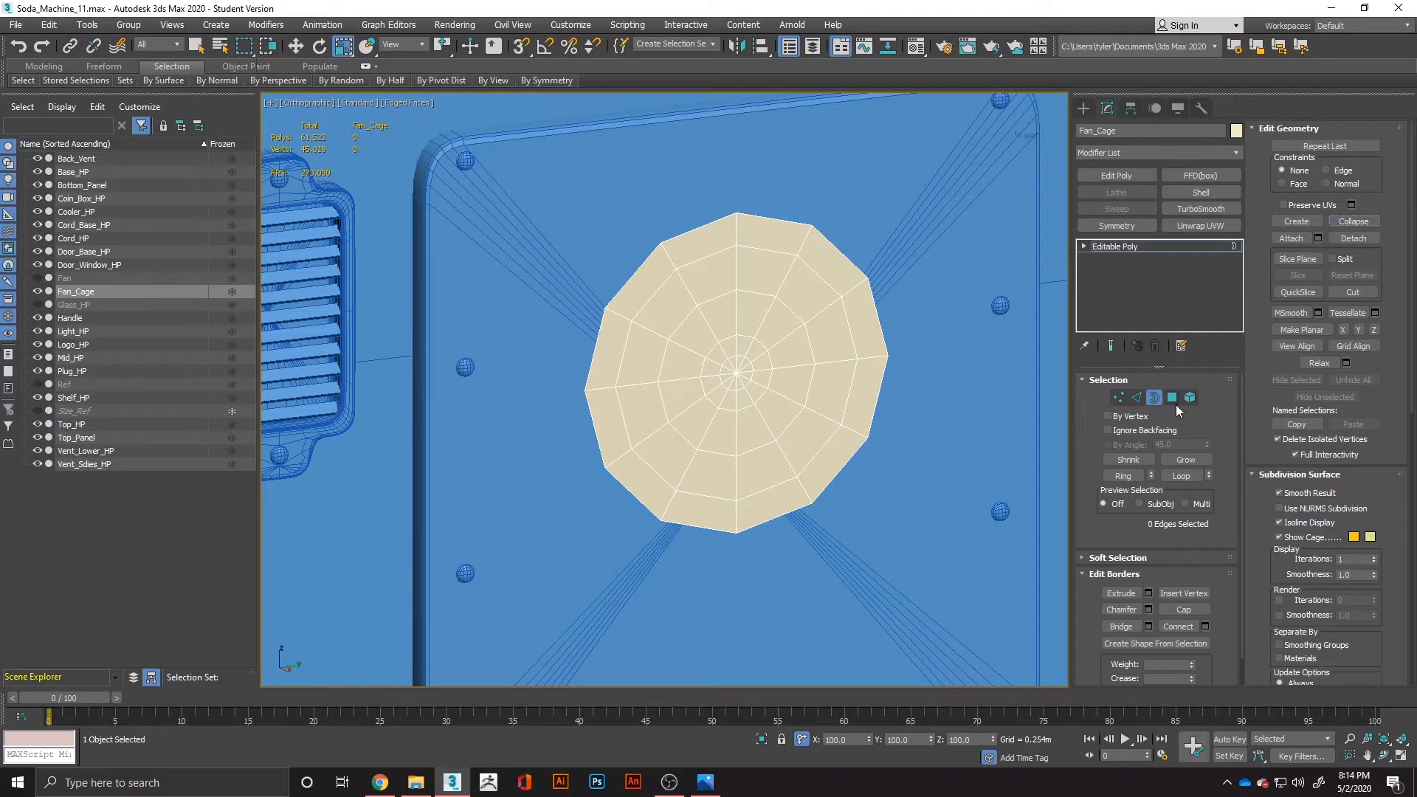
Select the 12 innermost polygons around Fan_Cage's centre vertex and move them slightly along the X axis.
left_click(1117, 397)
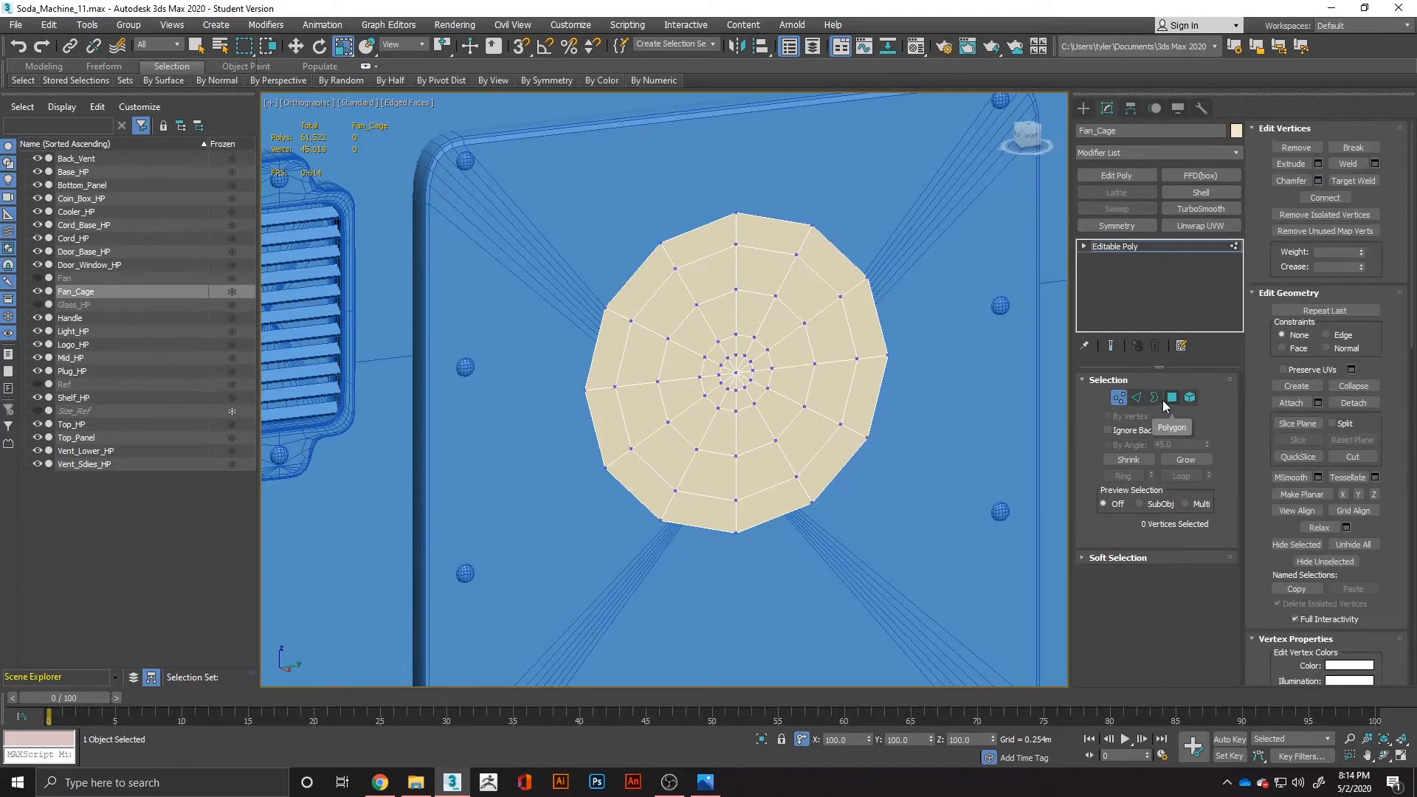
left_click(737, 372)
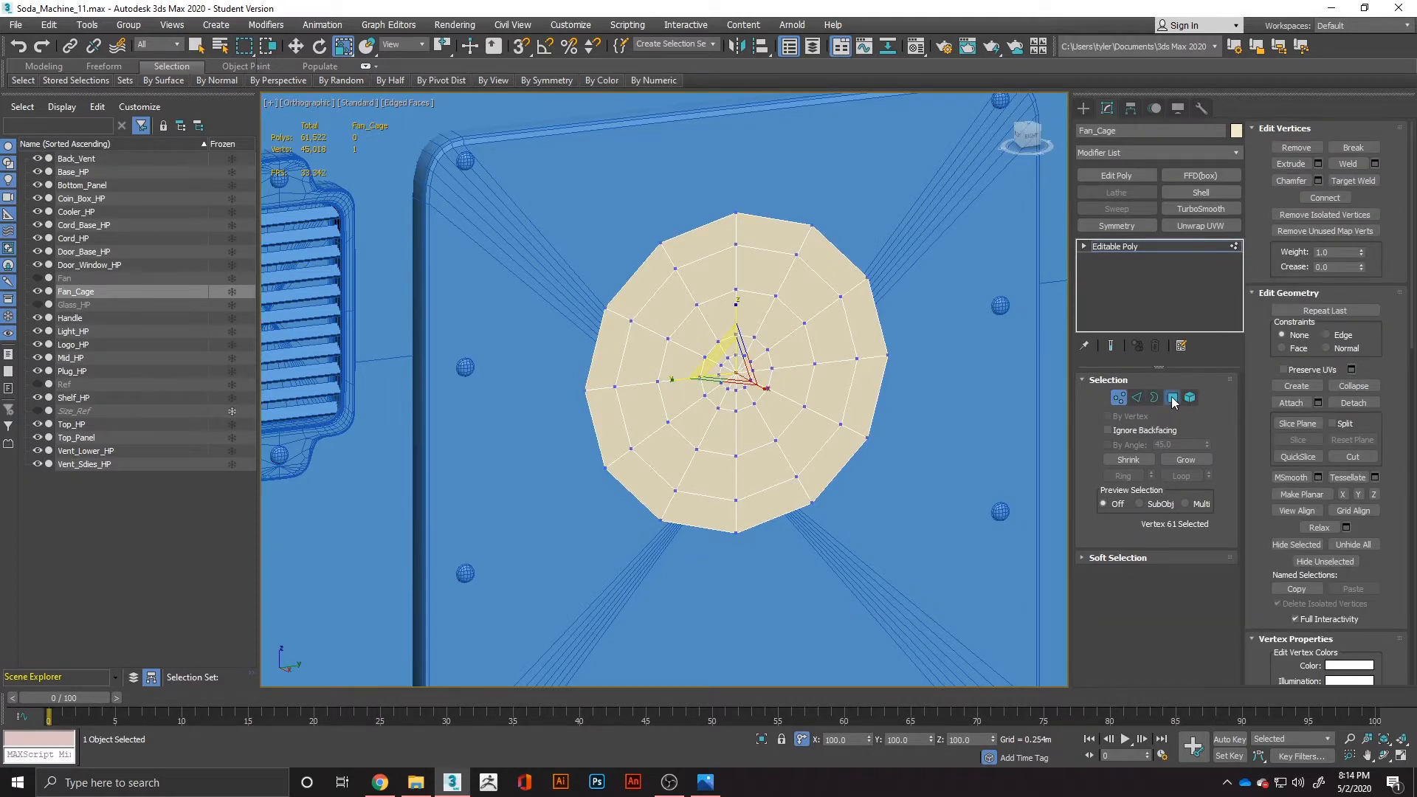
left_click(1172, 397)
left_click(738, 372)
key("w")
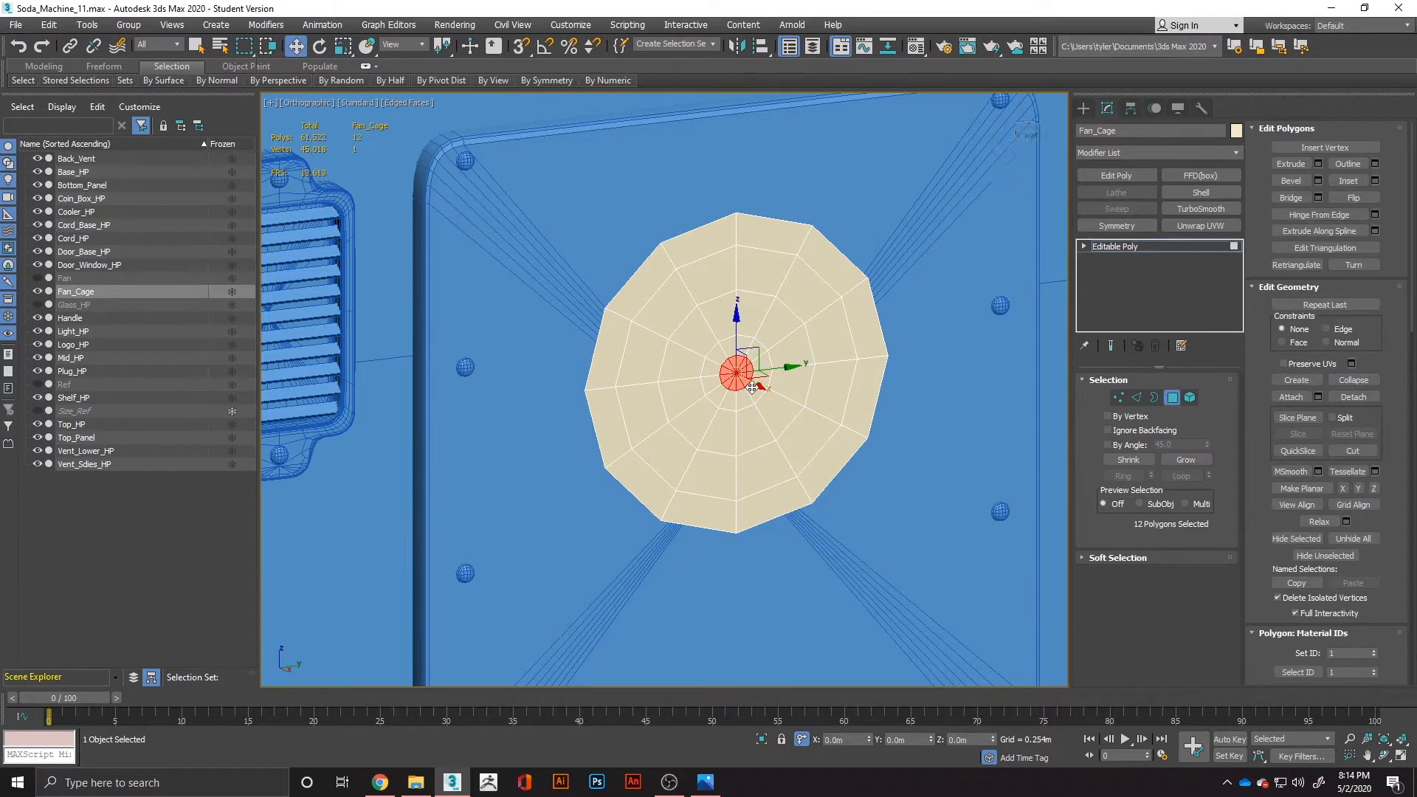
left_click_drag(754, 387, 753, 392)
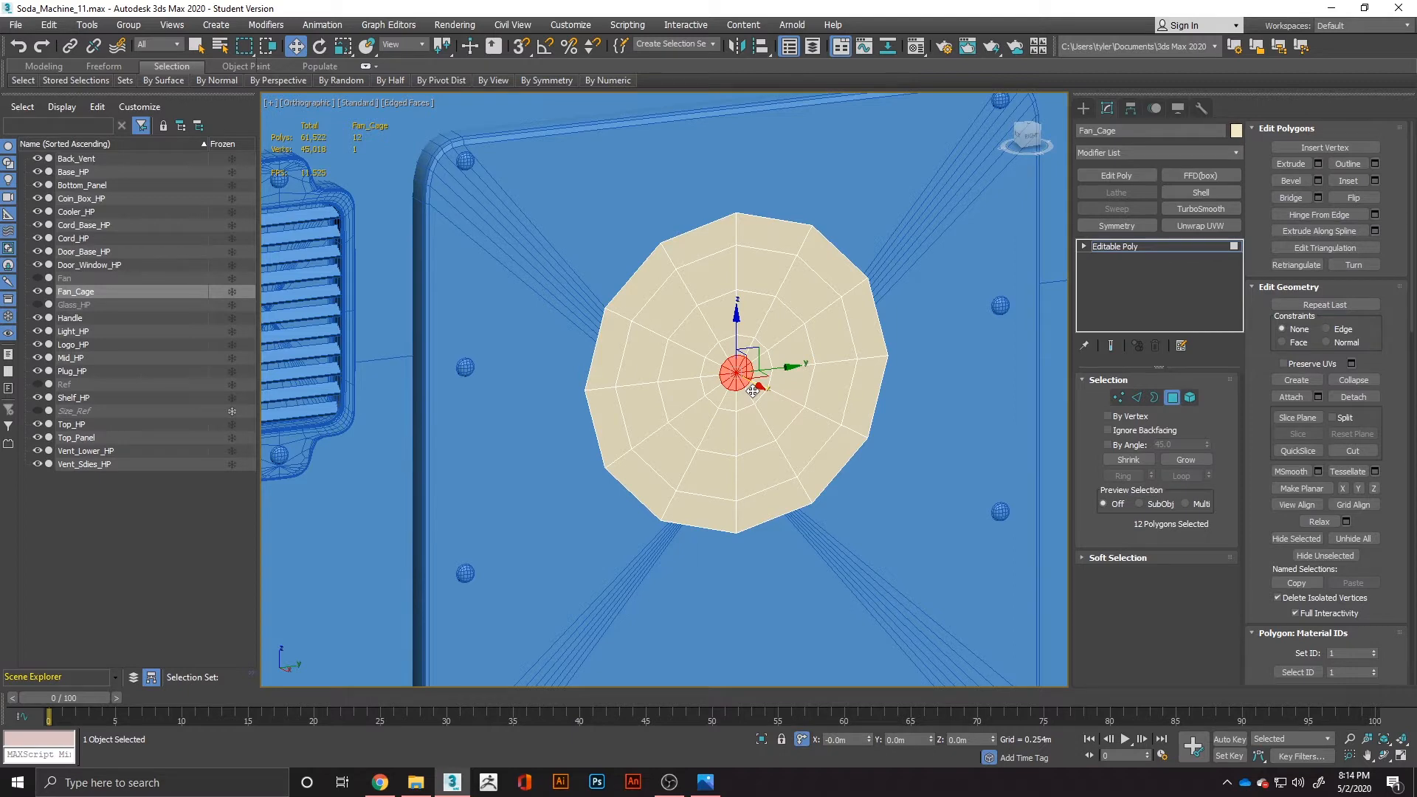
Pull the 12 selected centre polygons of Fan_Cage slightly further outward along the X axis.
left_click_drag(753, 391, 753, 398)
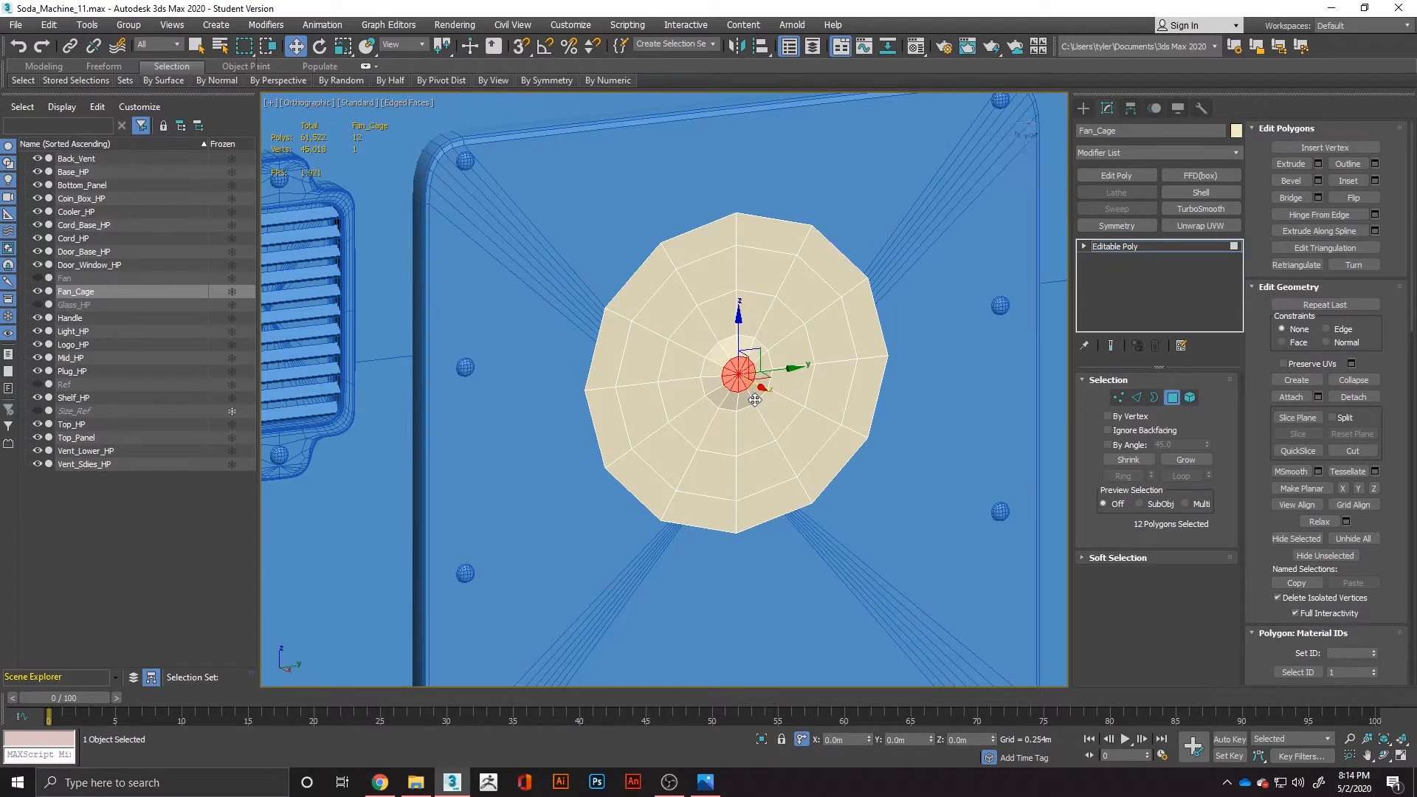
middle_click_drag(752, 398, 956, 451, "alt")
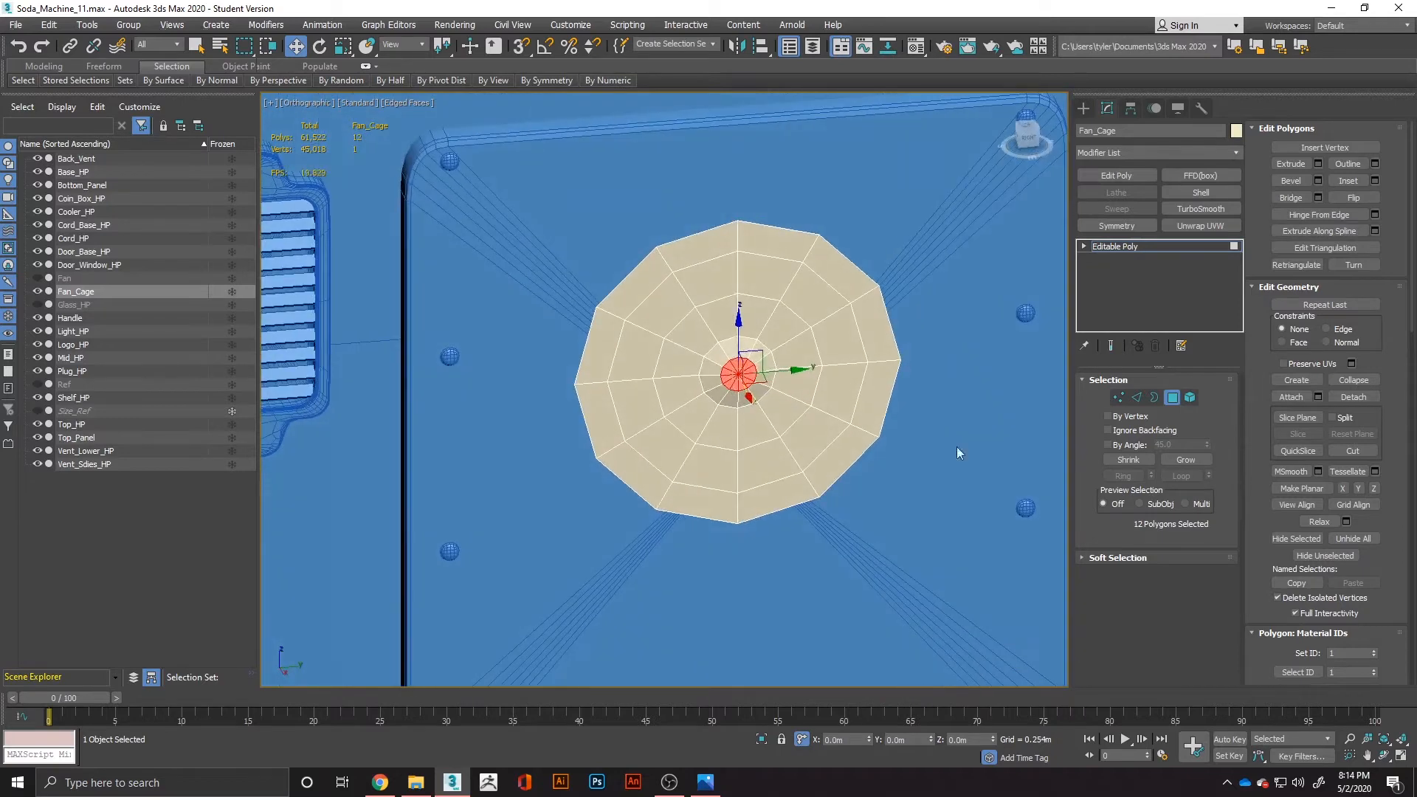
Chamfer the two middle edge loops of Fan_Cage by 0.002 m with 1 segment to form narrow rings.
left_click(1136, 399)
double_click(793, 428)
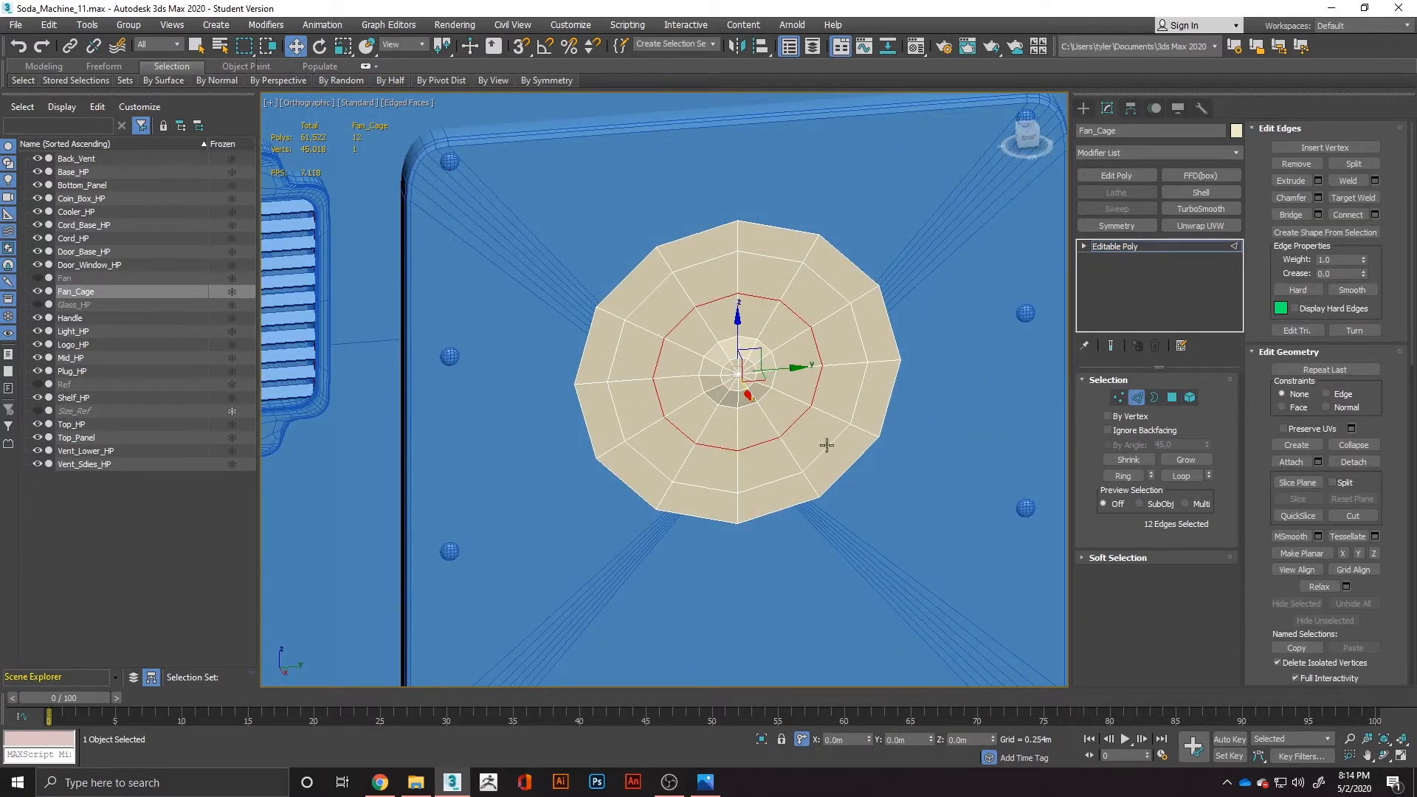
double_click(827, 446, "ctrl")
right_click(825, 445)
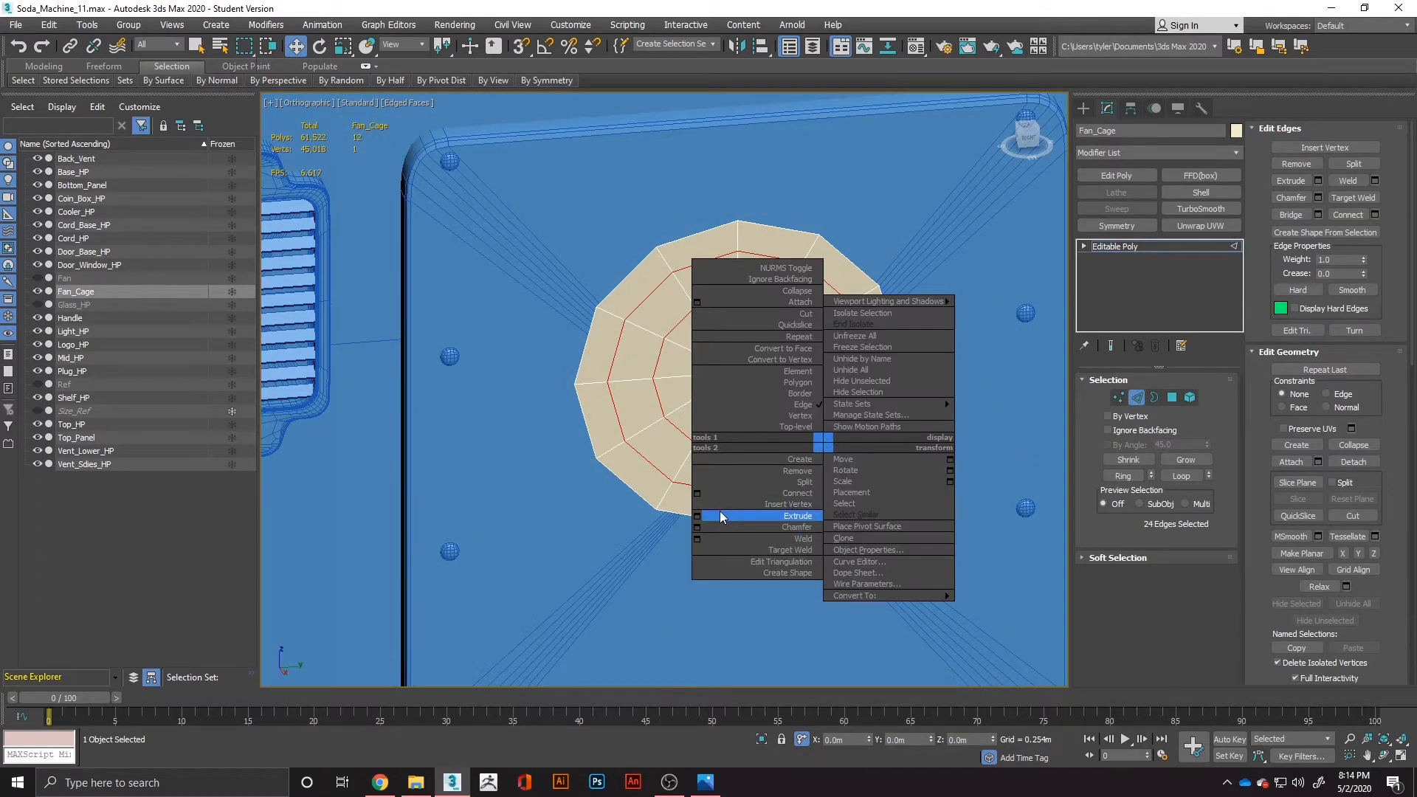
left_click(698, 527)
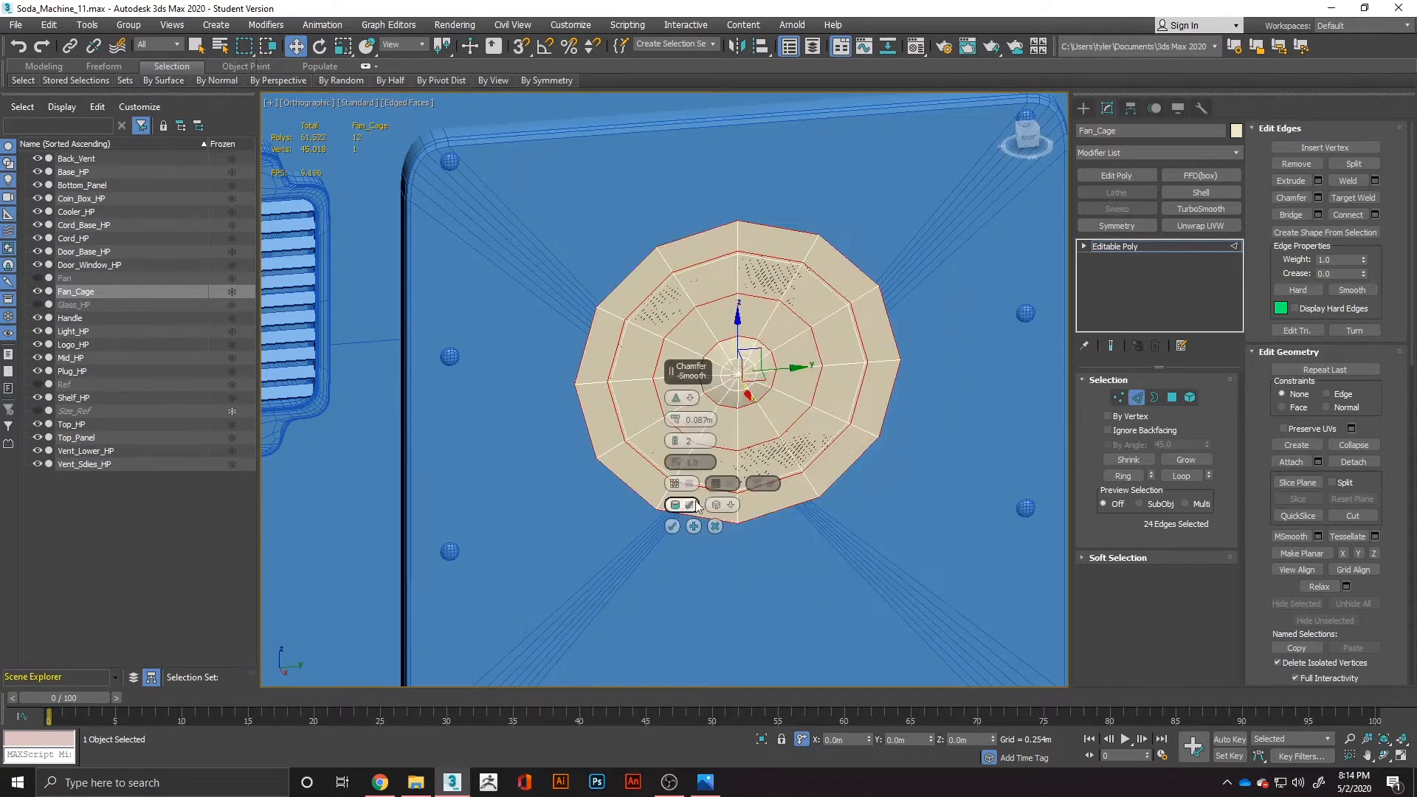
left_click(673, 444)
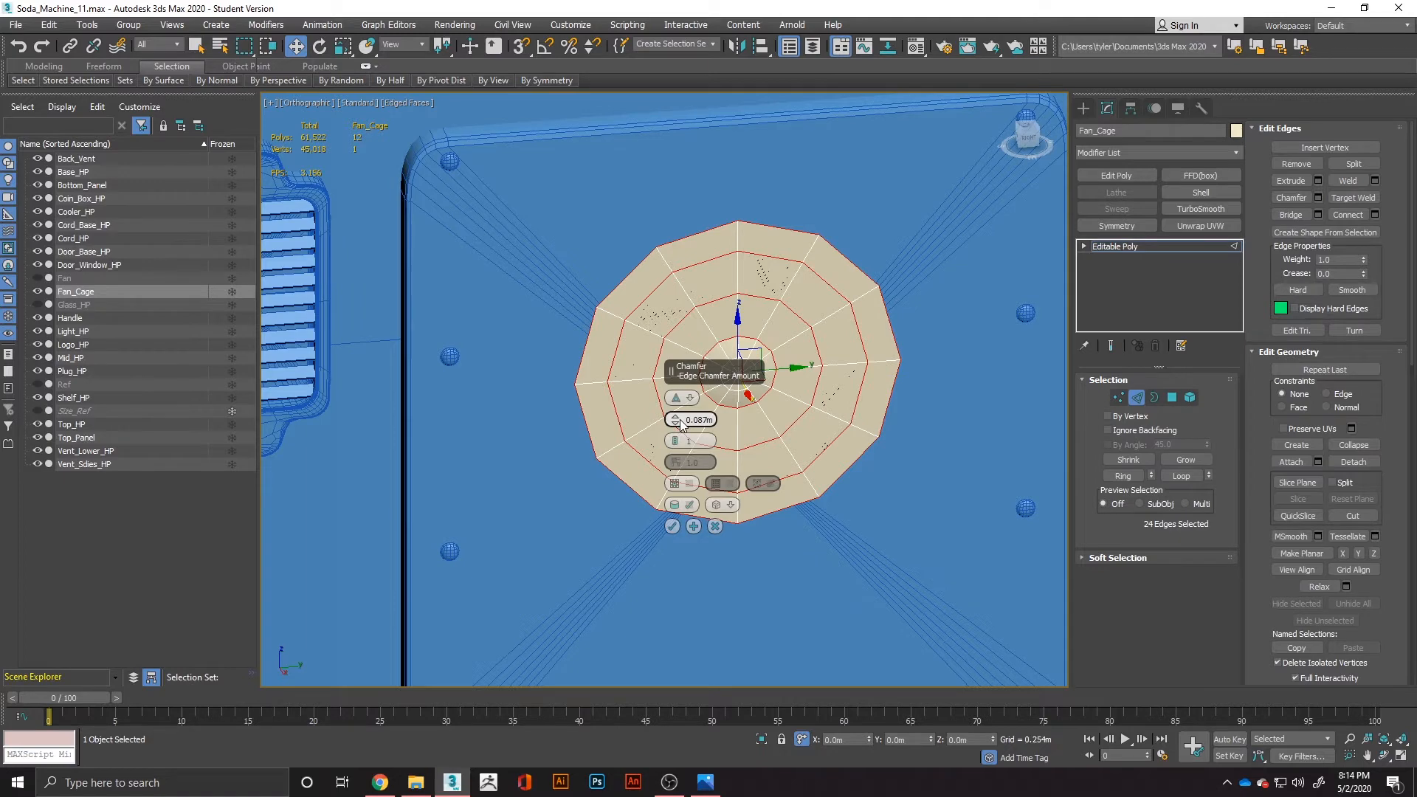
left_click_drag(680, 423, 678, 414)
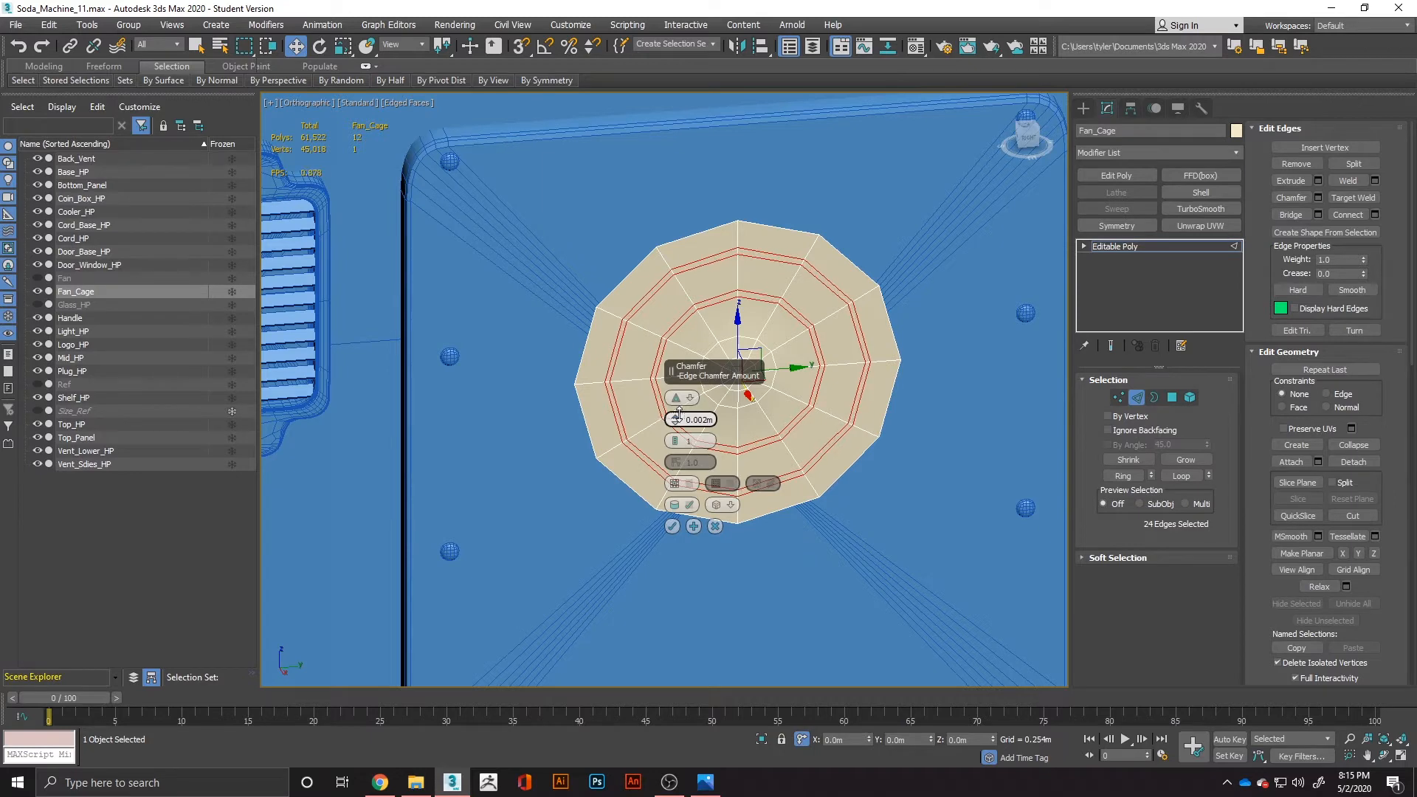
left_click(672, 527)
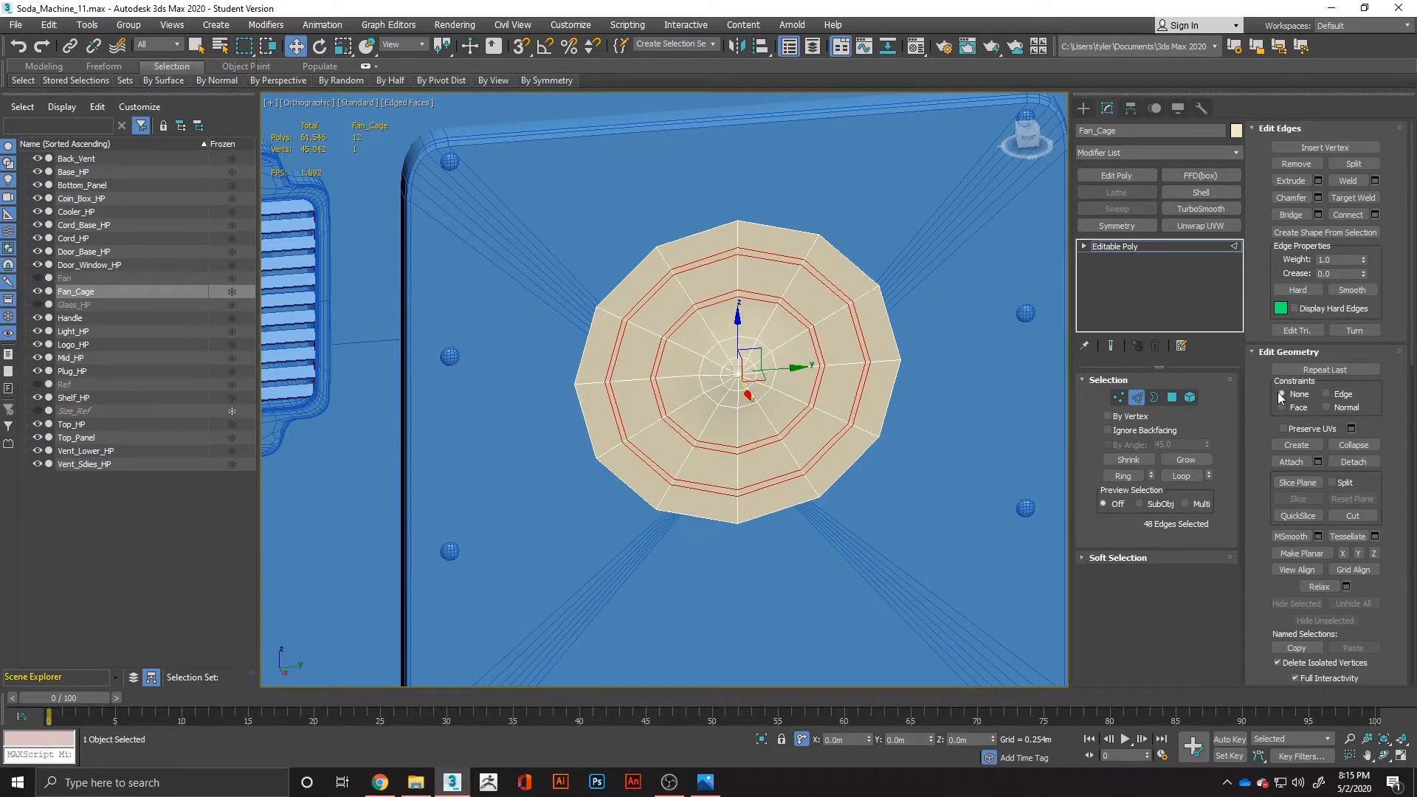
Delete the wide polygon bands around and between the narrow rings, keeping only the two rings and the centre disc.
left_click(1172, 397)
left_click(881, 347)
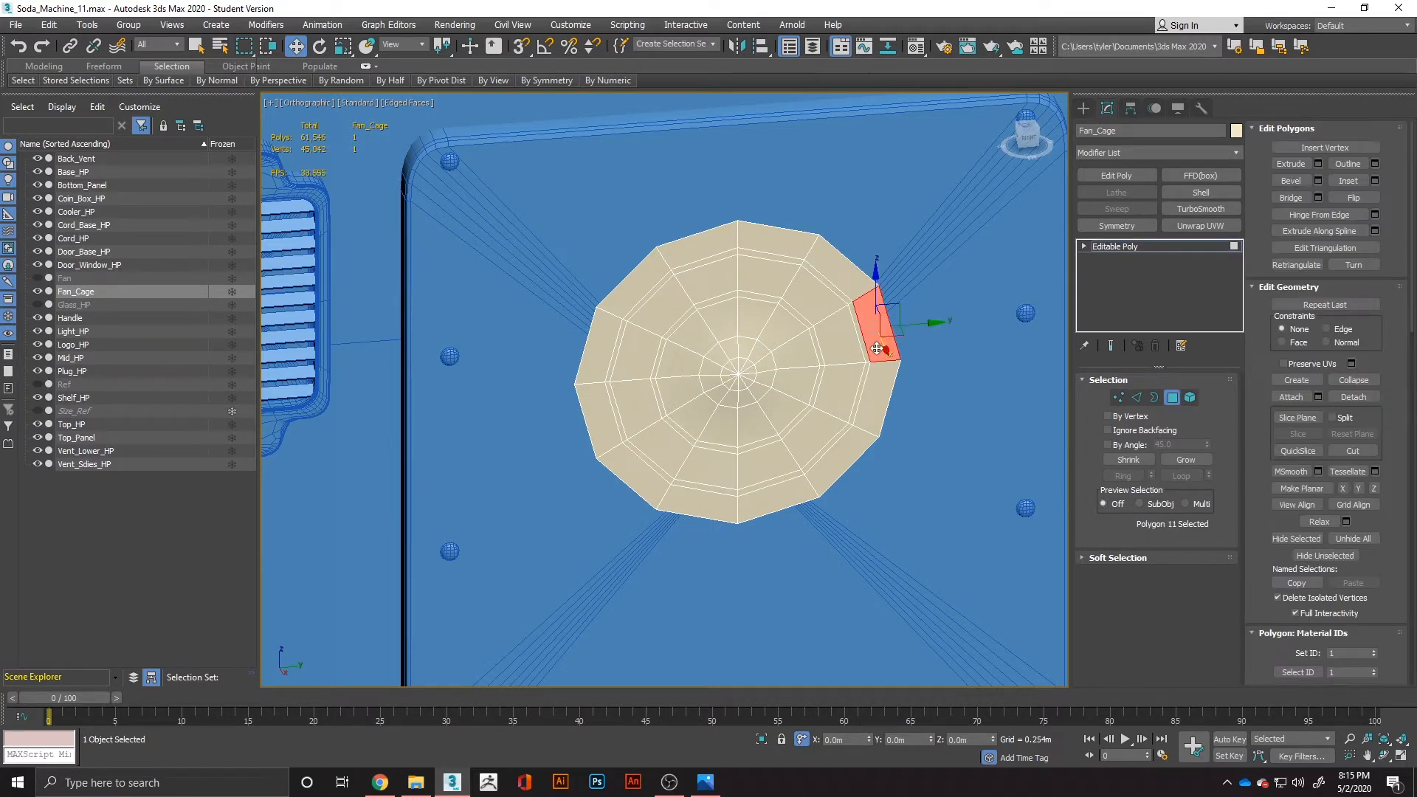
left_click(857, 290, "shift")
left_click(834, 316, "ctrl")
left_click(830, 310, "shift")
left_click(796, 354, "ctrl")
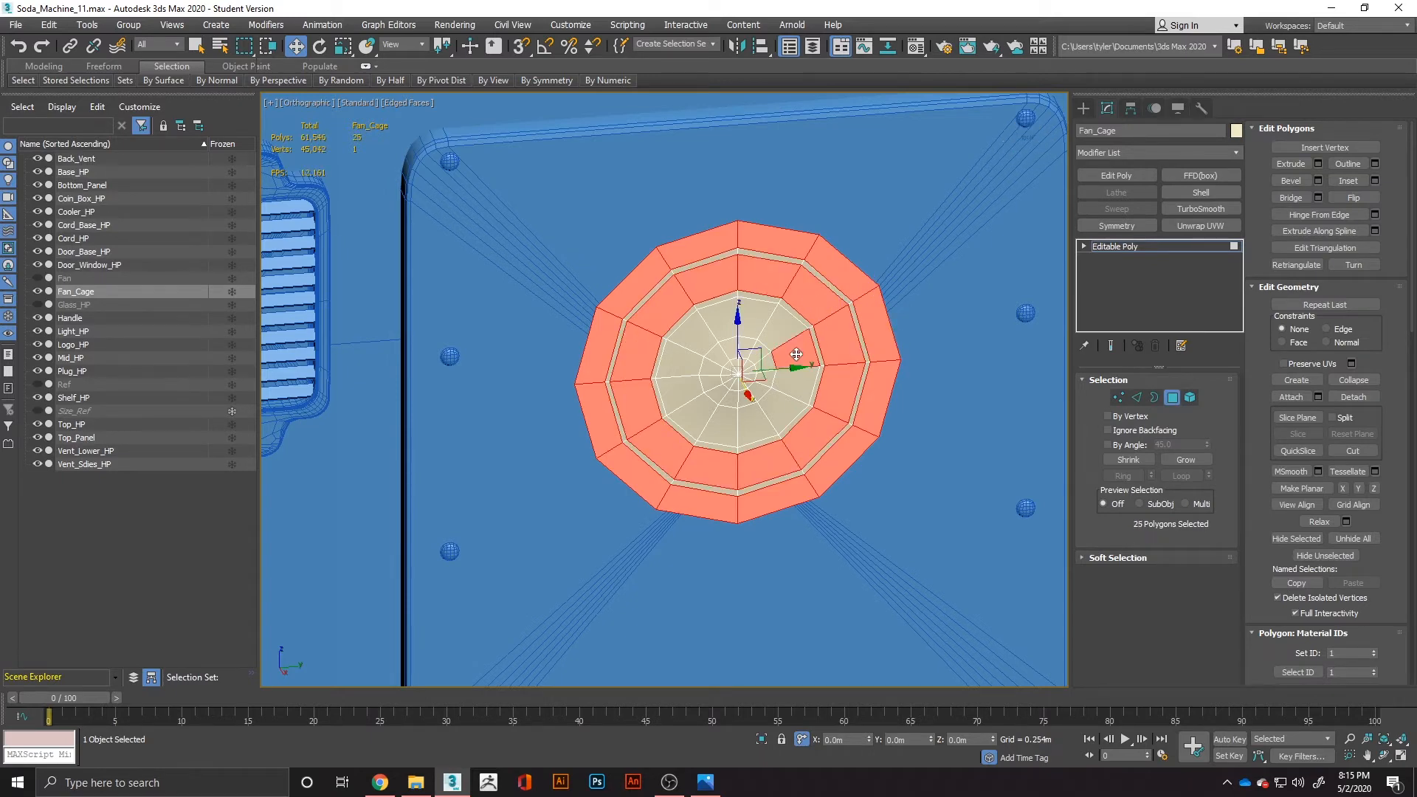
left_click(796, 354, "shift")
key("Delete")
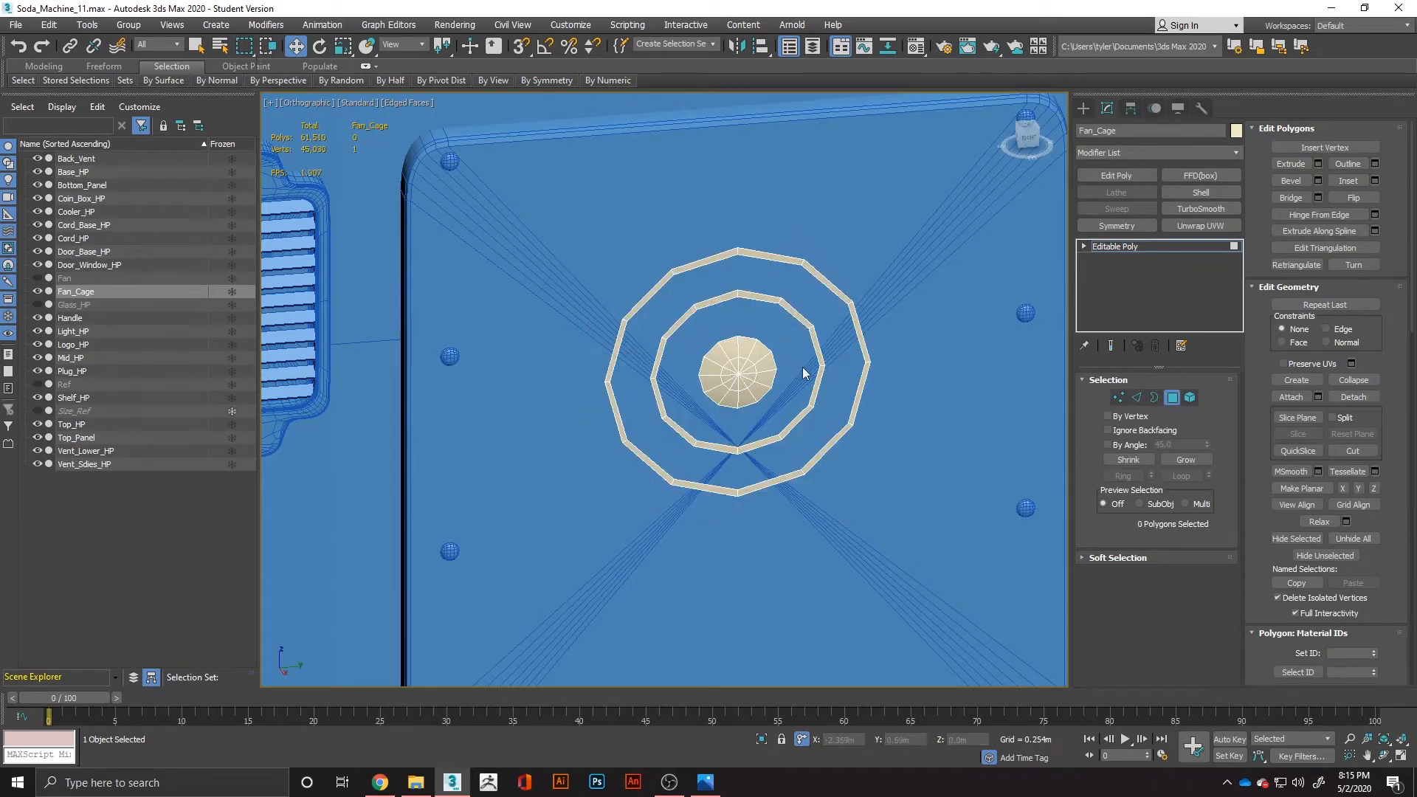
middle_click_drag(803, 366, 851, 369, "alt")
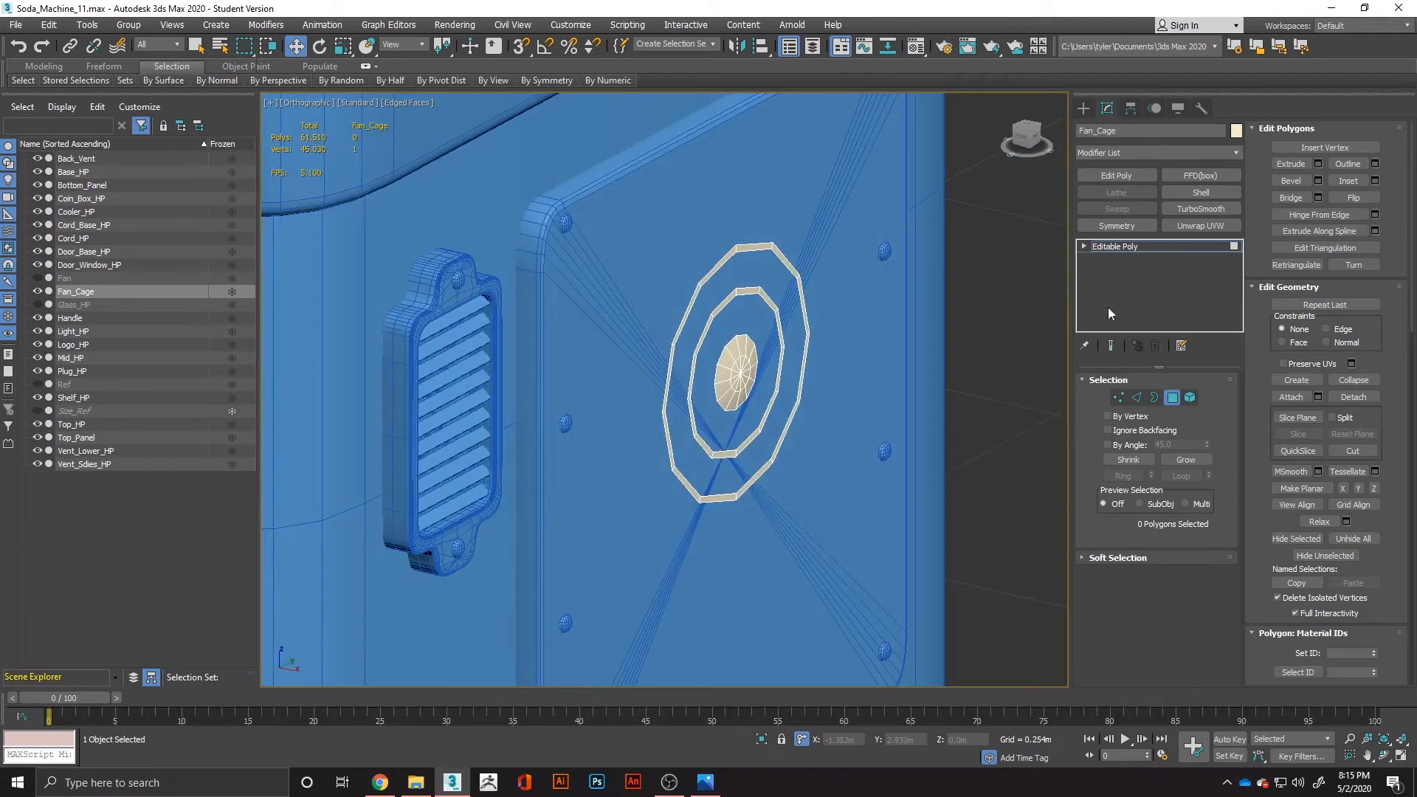
Add a Shell modifier with a 0.004 m inner amount to Fan_Cage, and smooth it with a 1-iteration TurboSmooth.
left_click(1201, 196)
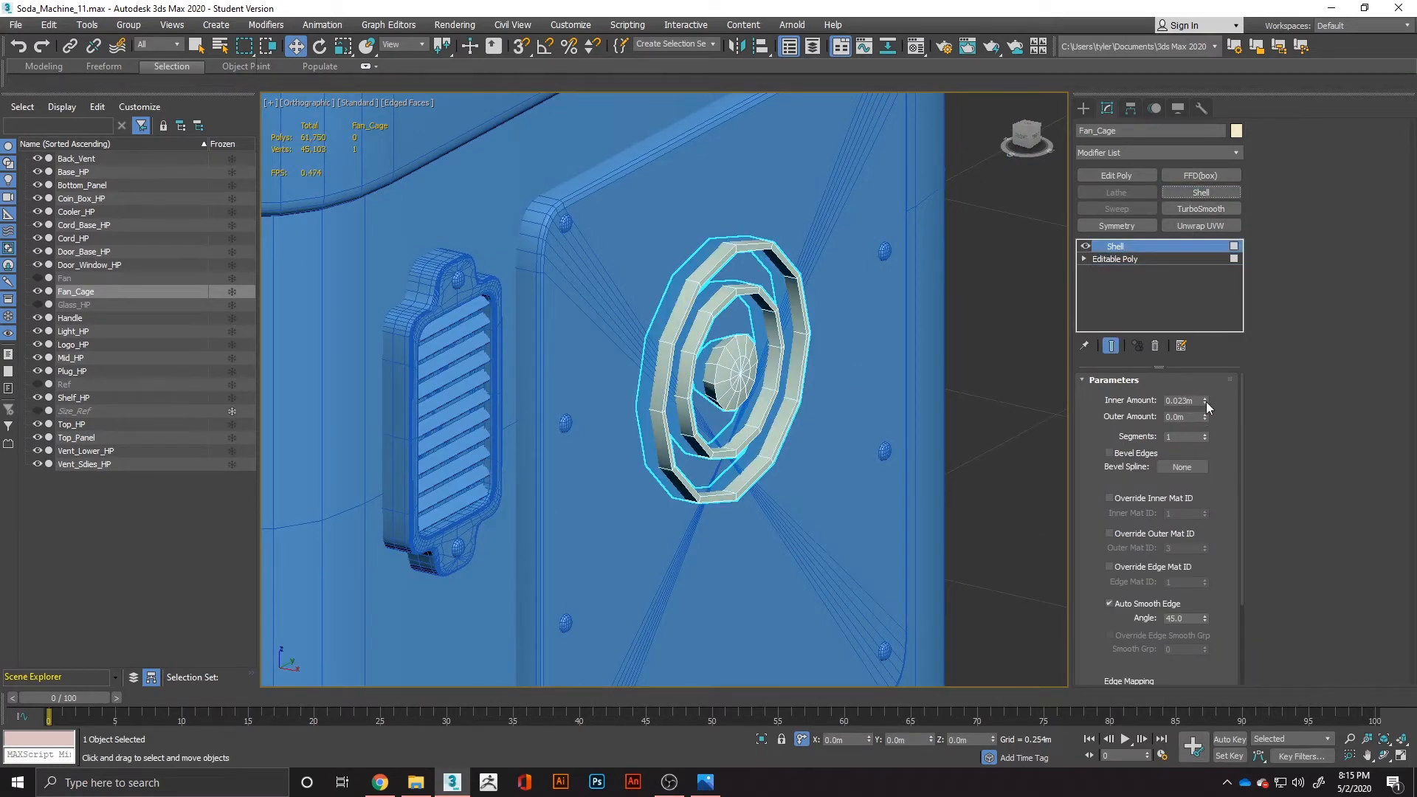
left_click_drag(1205, 401, 1209, 457)
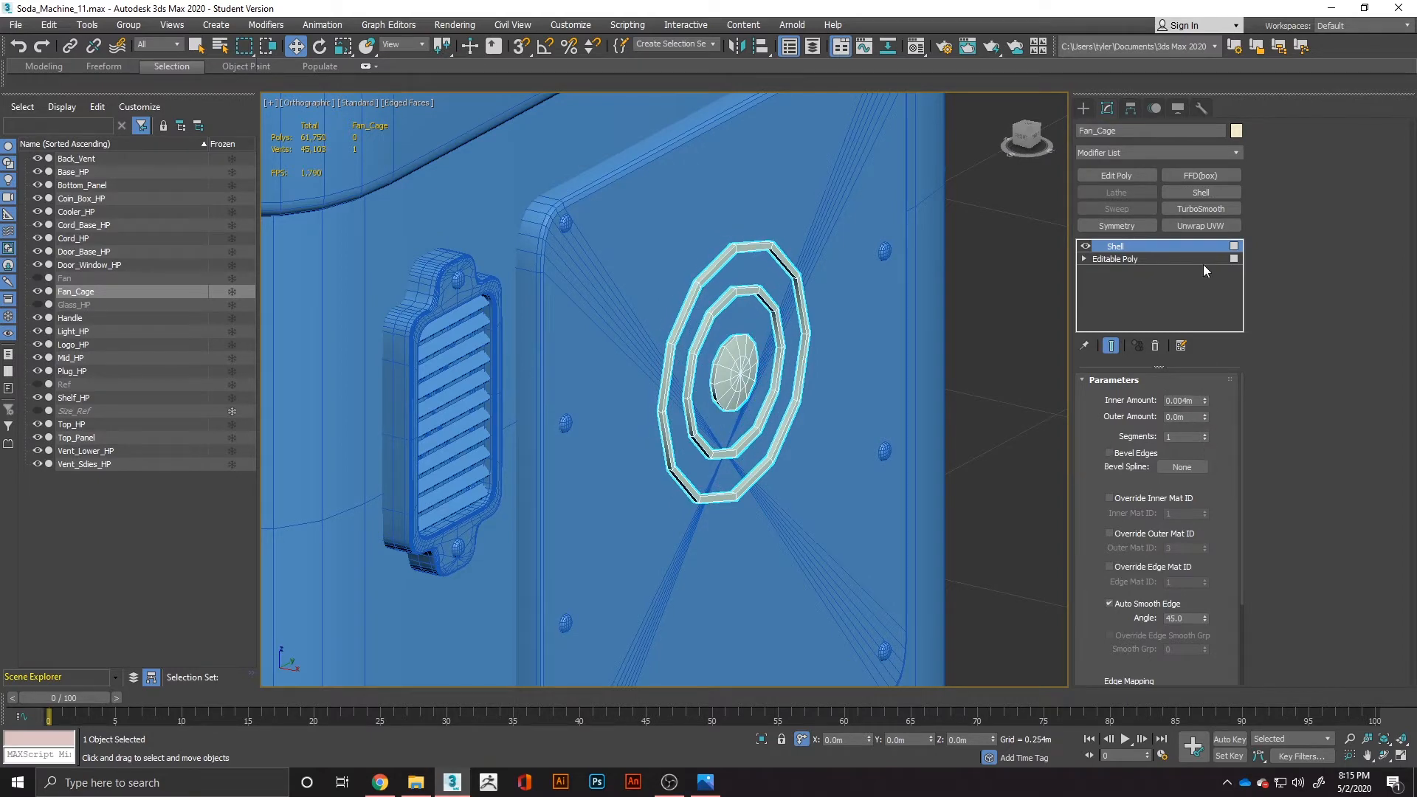
left_click(1201, 209)
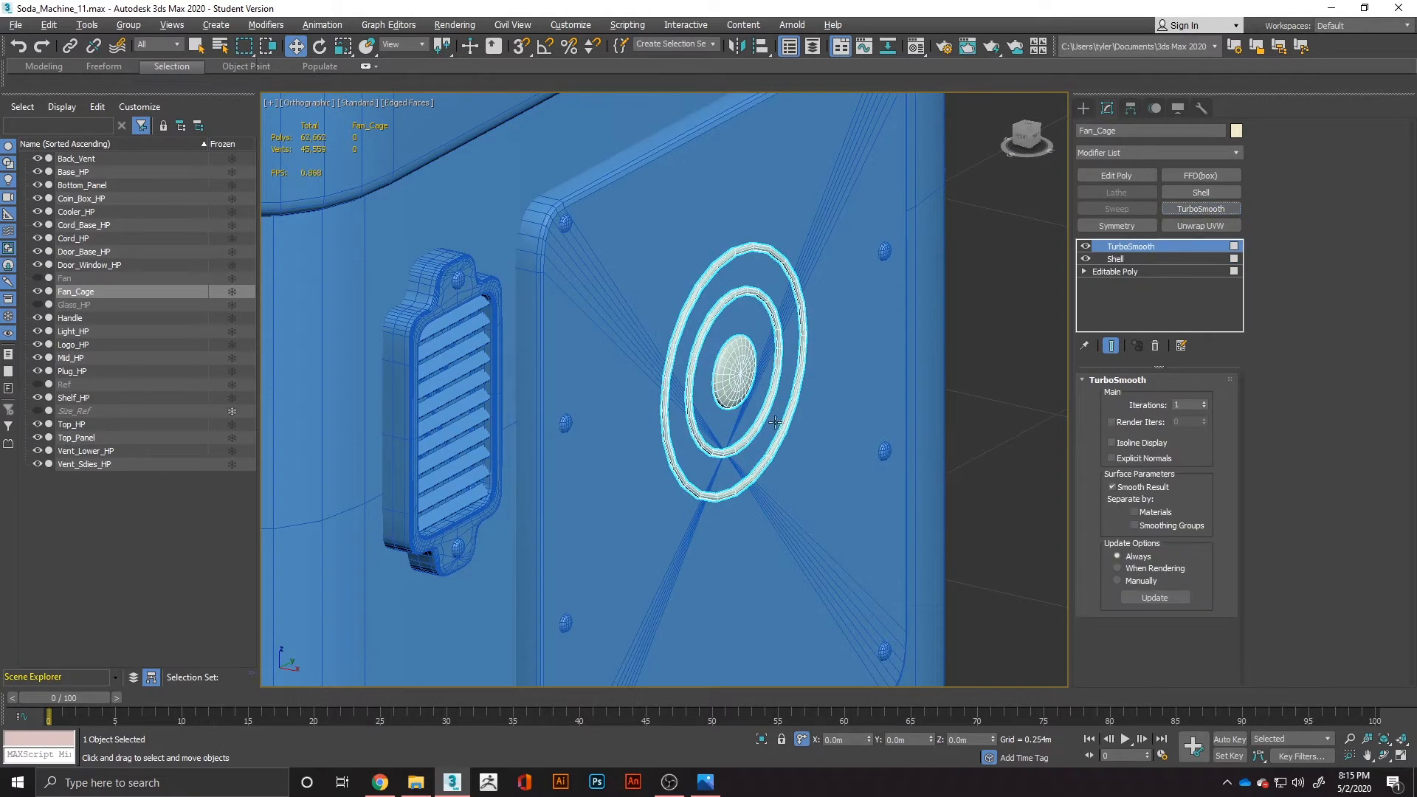
middle_click_drag(583, 413, 758, 426, "alt")
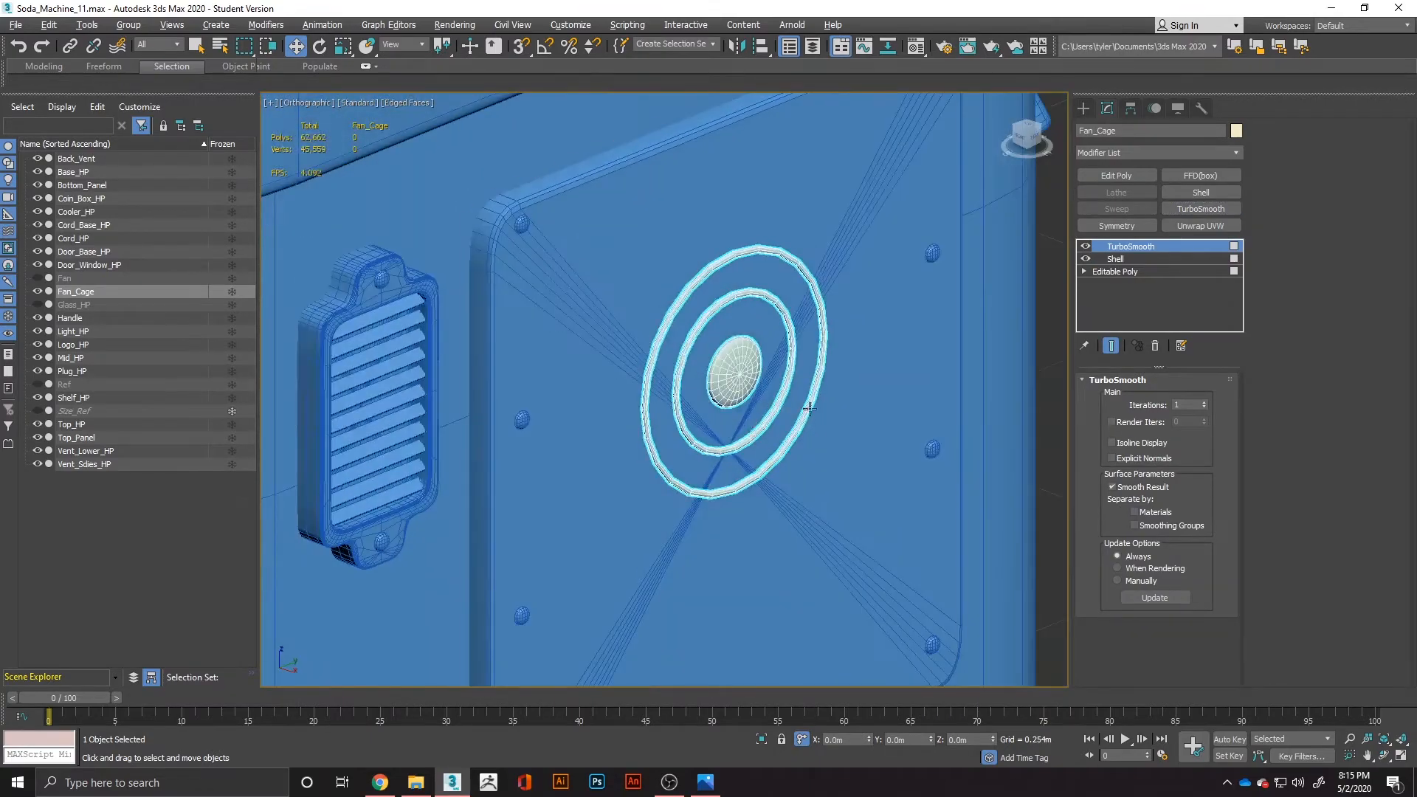
Unhide Fan and scale all of Fan_Cage's base polygons down so the rings fit inside the fan's rim.
left_click(41, 277)
middle_click_drag(793, 368, 762, 348, "alt")
left_click(1125, 272)
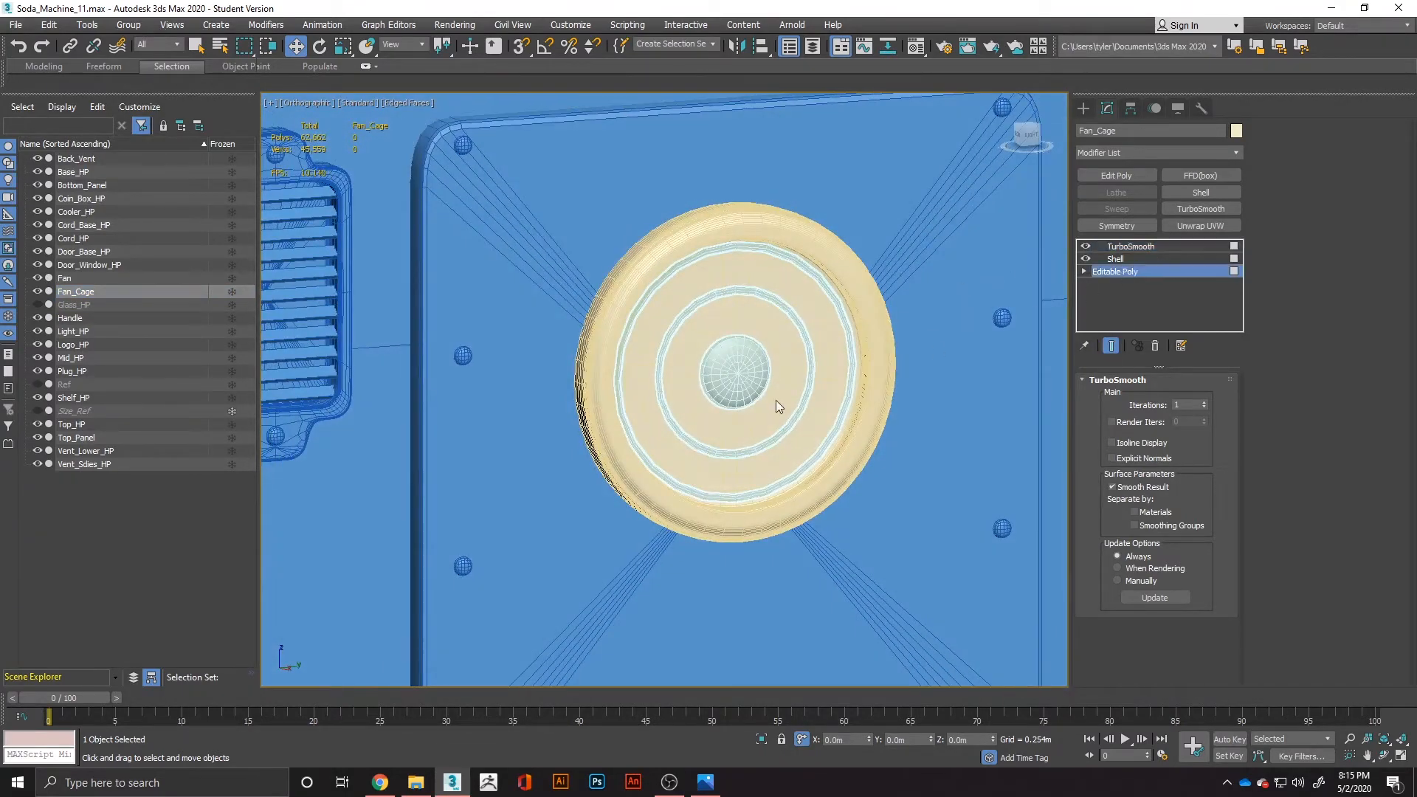
key("4")
key("r")
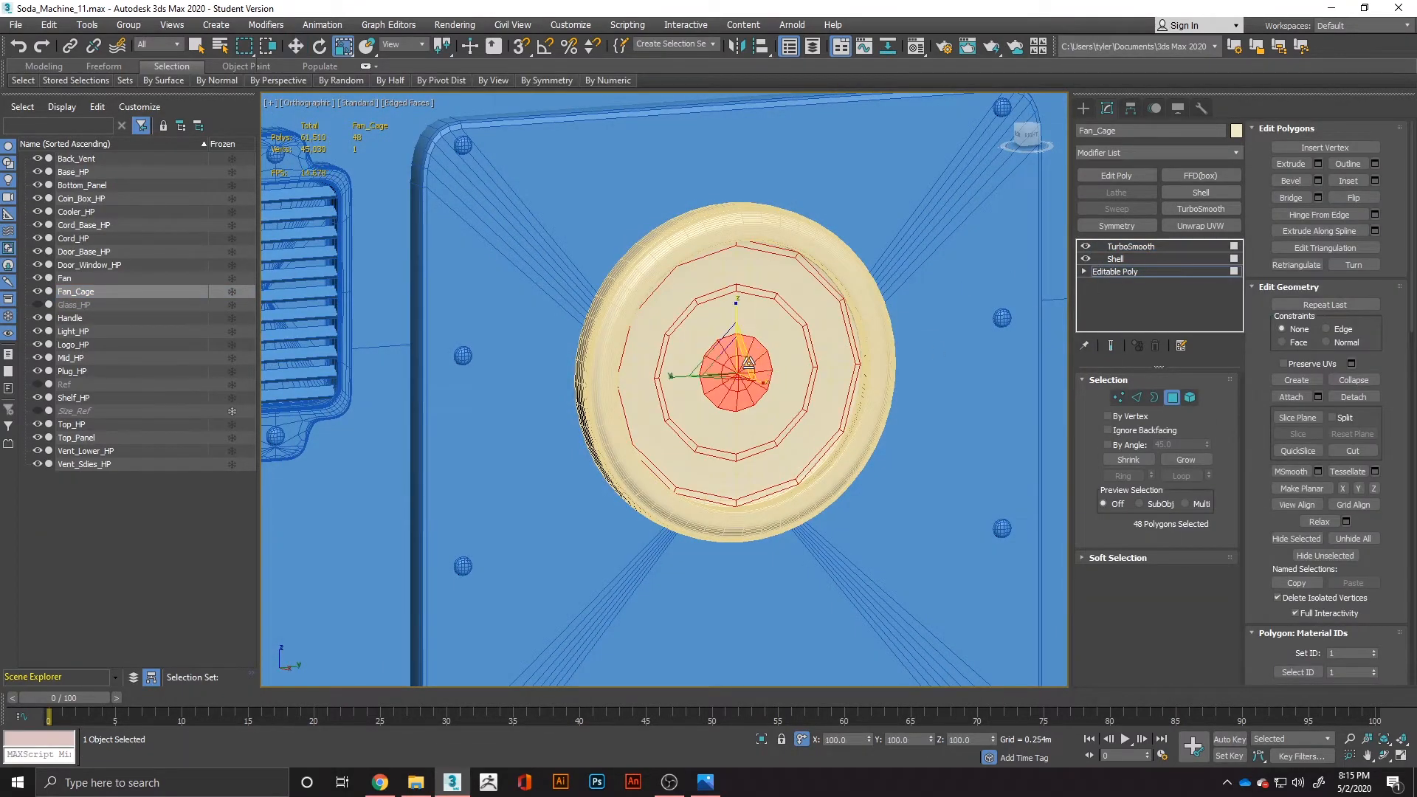
left_click_drag(730, 365, 720, 375)
middle_click_drag(720, 376, 870, 342, "alt")
left_click(1135, 245)
key("w")
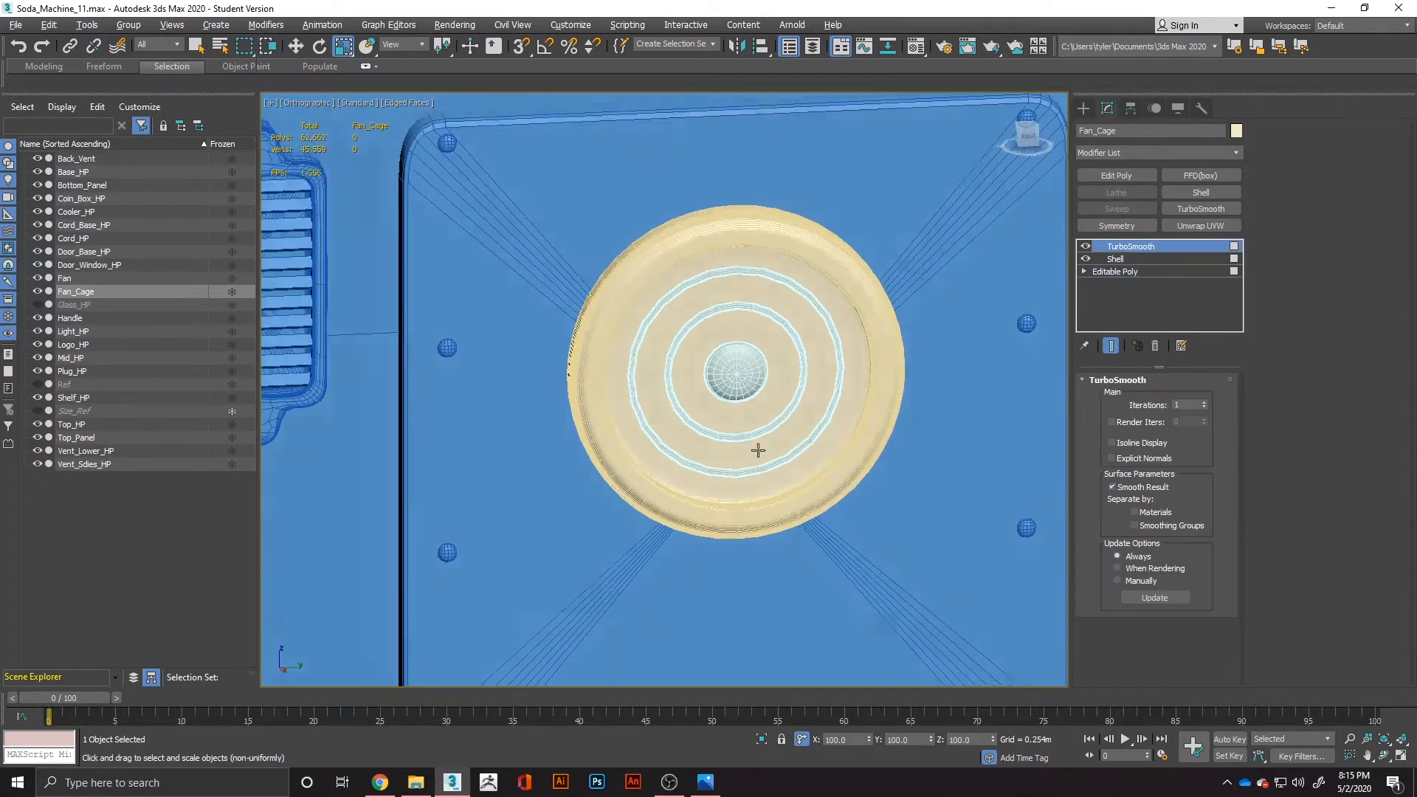
middle_click_drag(844, 449, 760, 401, "alt")
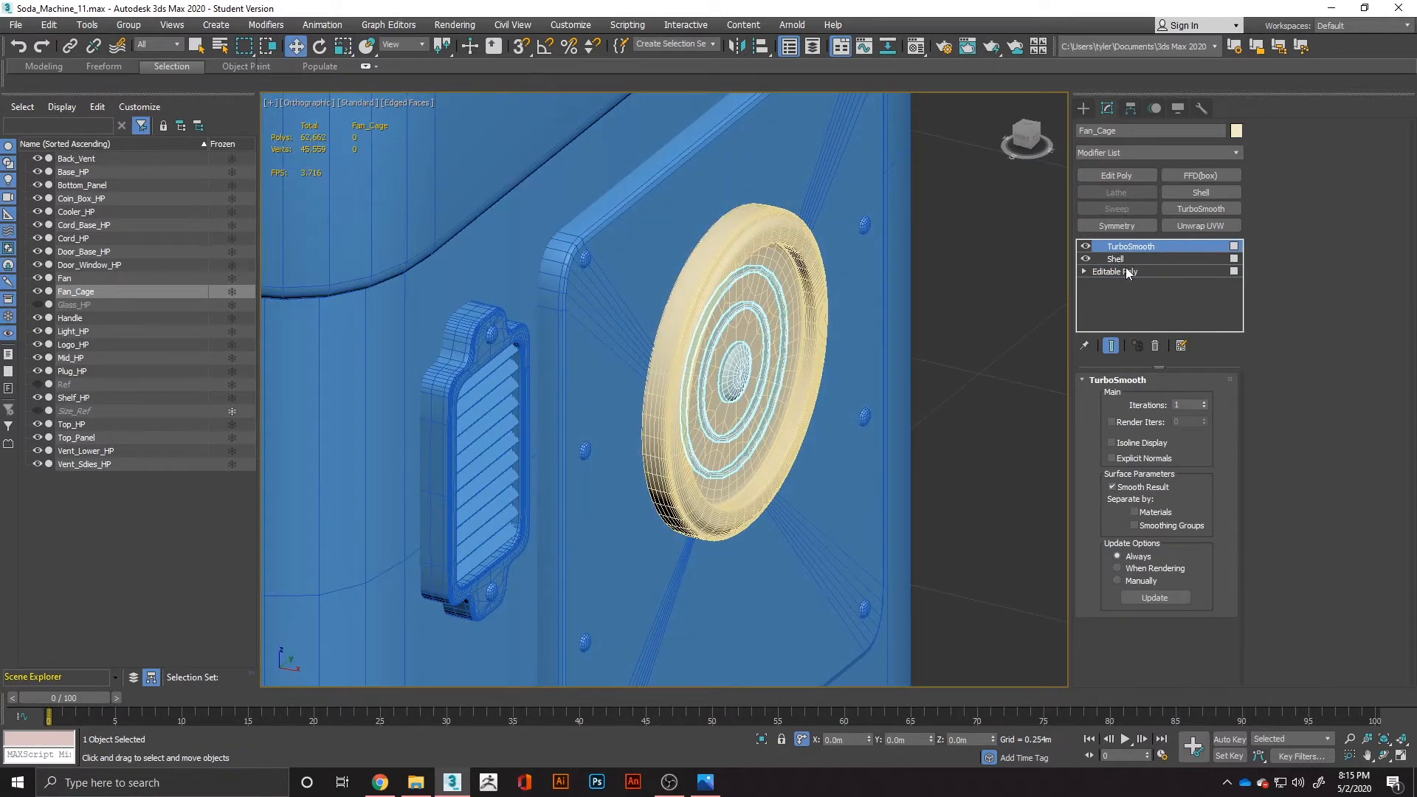
Add an Edit Poly modifier above TurboSmooth on Fan_Cage.
left_click(1122, 175)
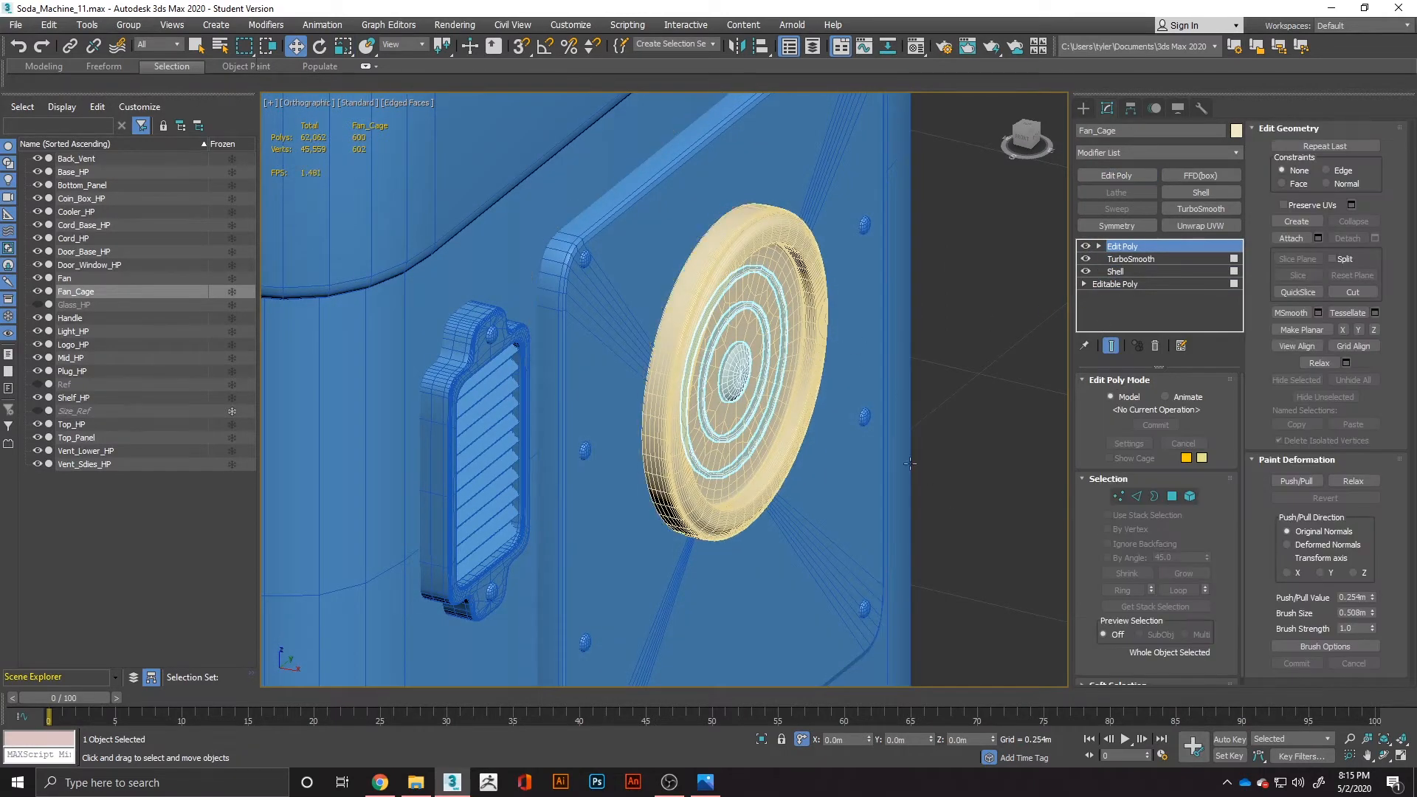
left_click(1189, 496)
left_click(1189, 496)
left_click(968, 466)
left_click(815, 399)
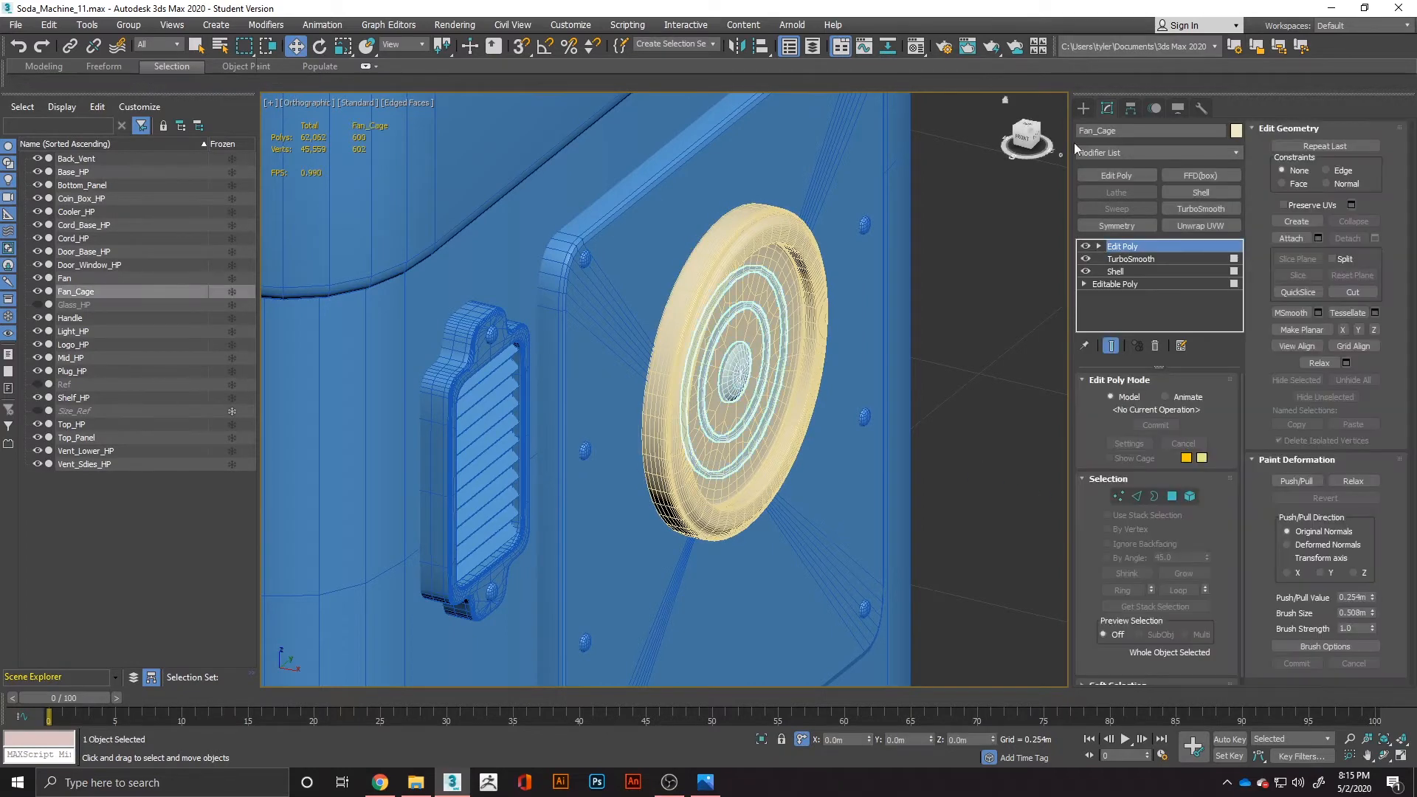
Centre Fan_Cage's pivot on the object, and move the cage slightly outward along the X axis.
left_click(1128, 109)
left_click(1154, 211)
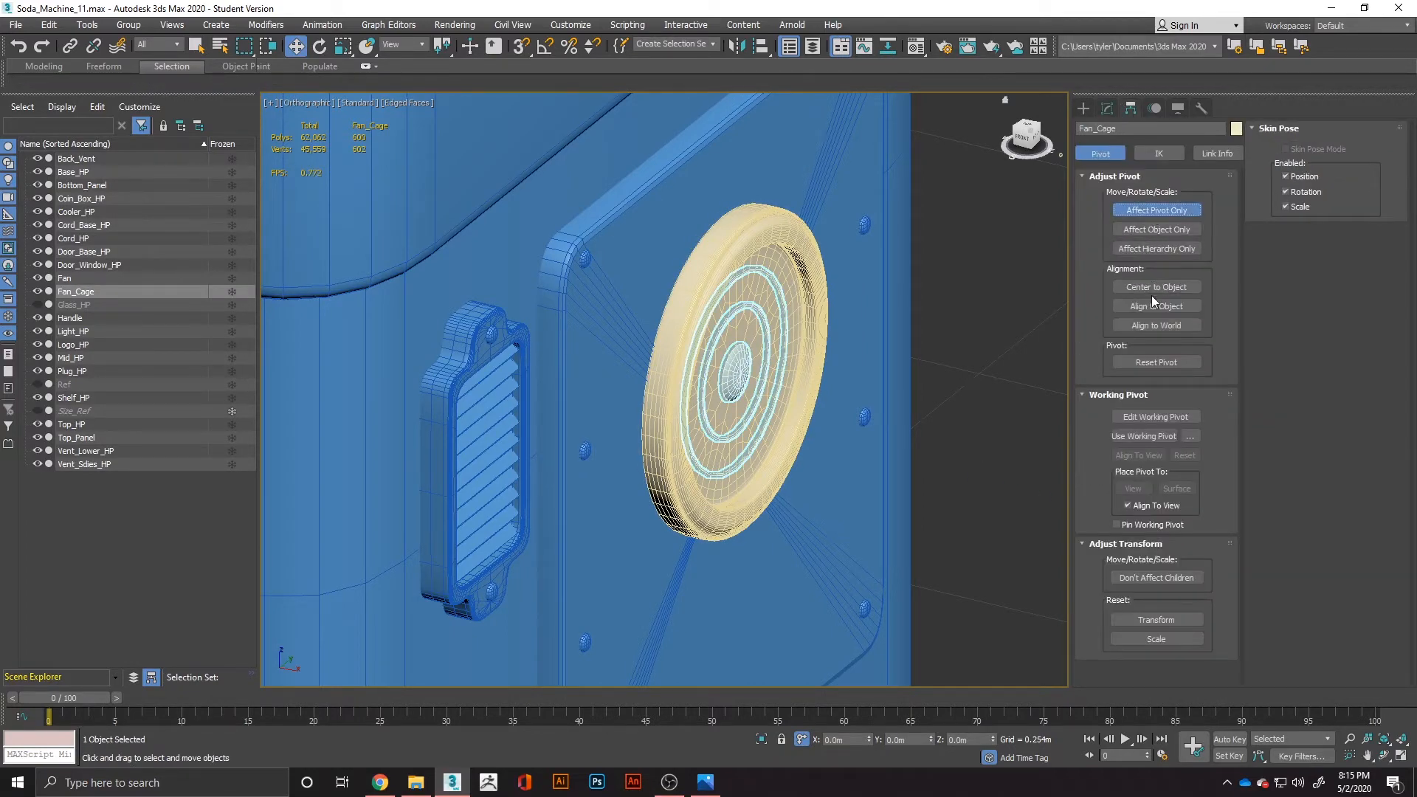
left_click(1157, 210)
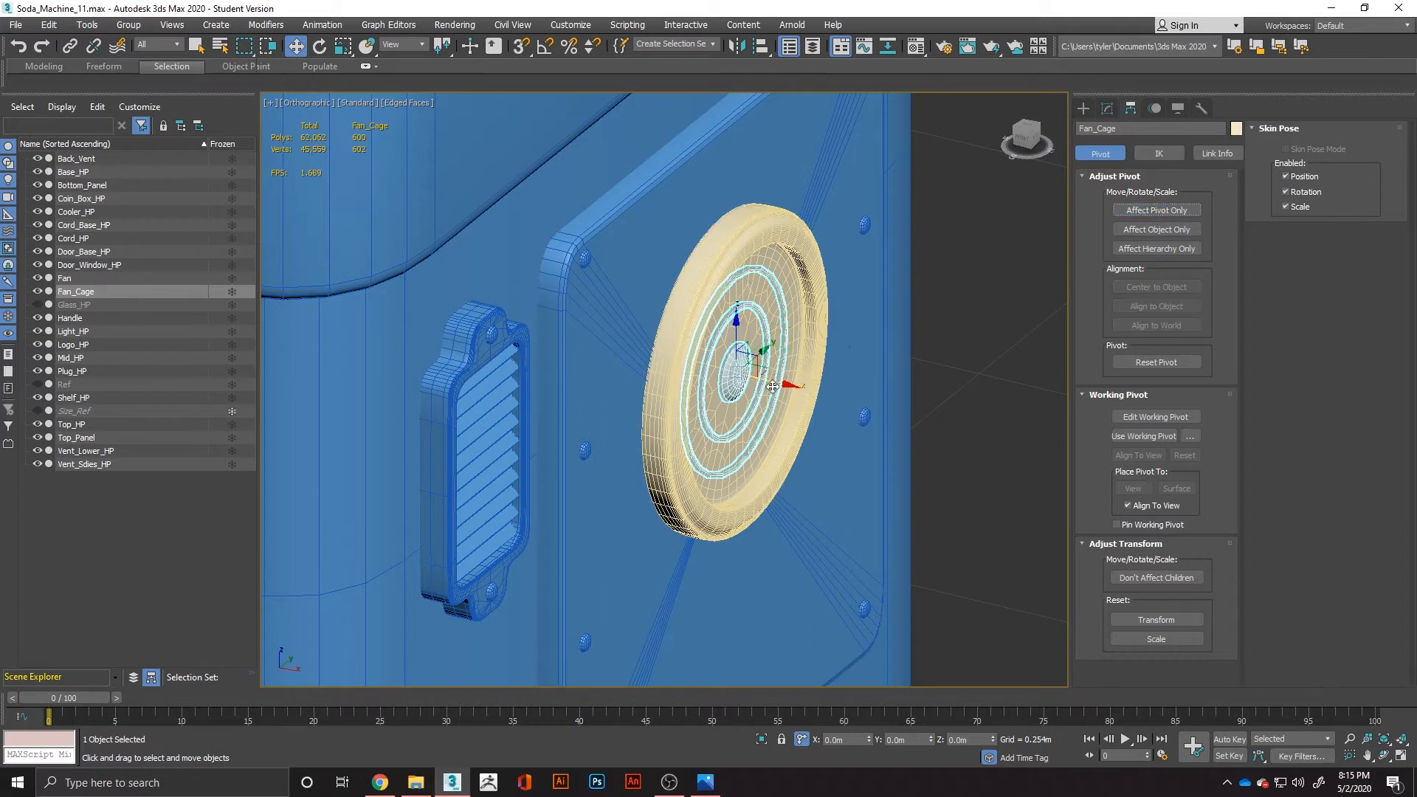
left_click_drag(772, 385, 792, 397)
middle_click_drag(793, 397, 745, 362, "alt")
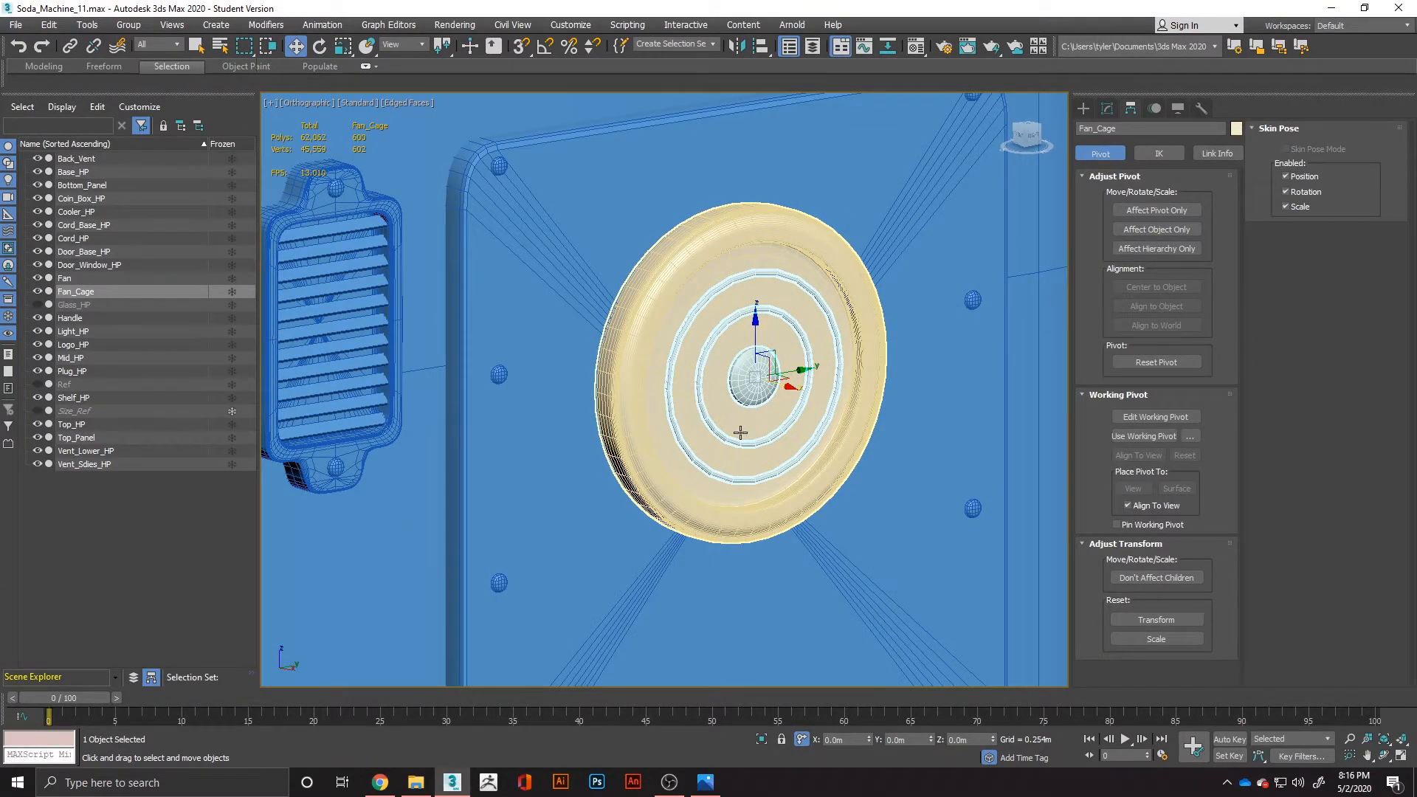
Check the fan in the Soda_Machine_Ref_3.jpg reference, and clone the Fan object as a copy.
key("alt+Tab")
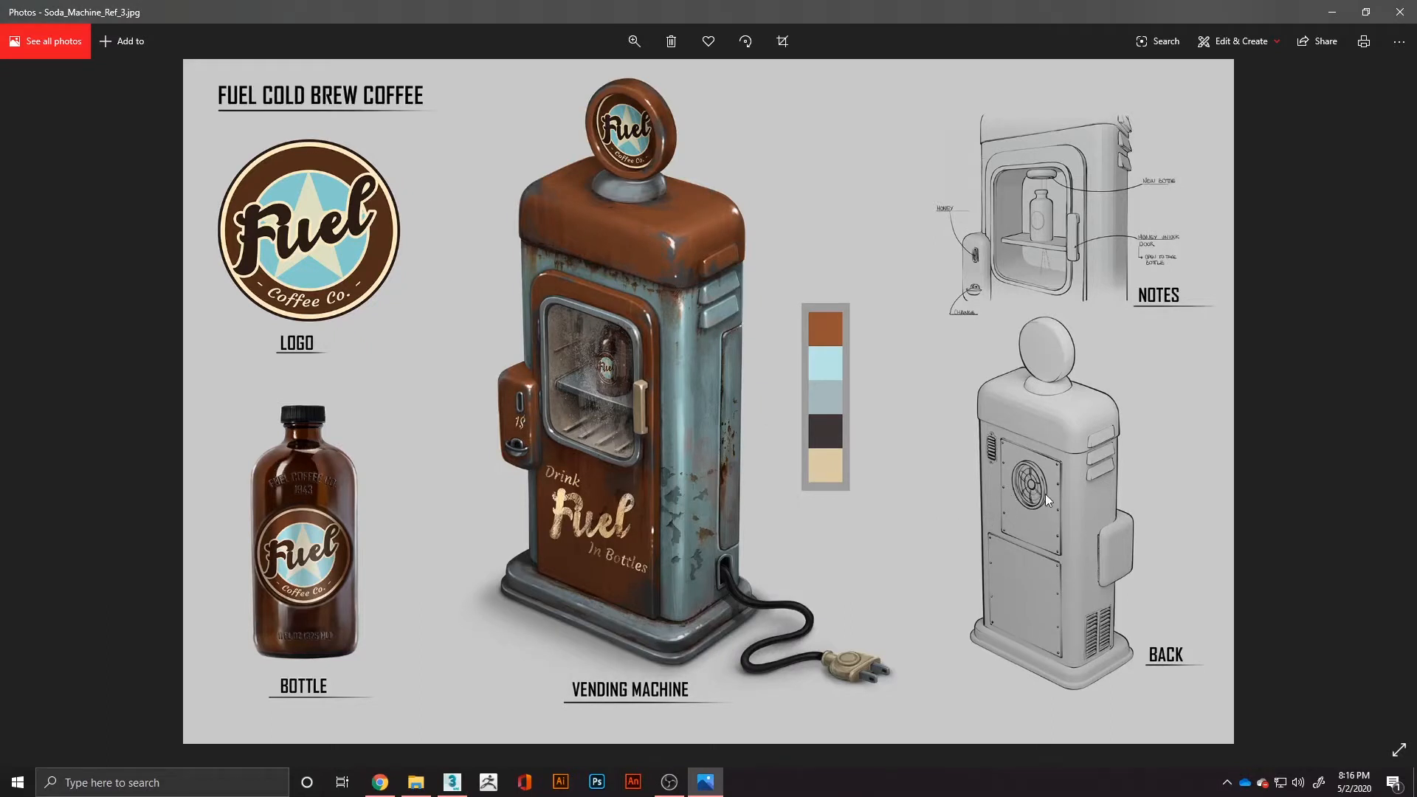
key("alt+Tab")
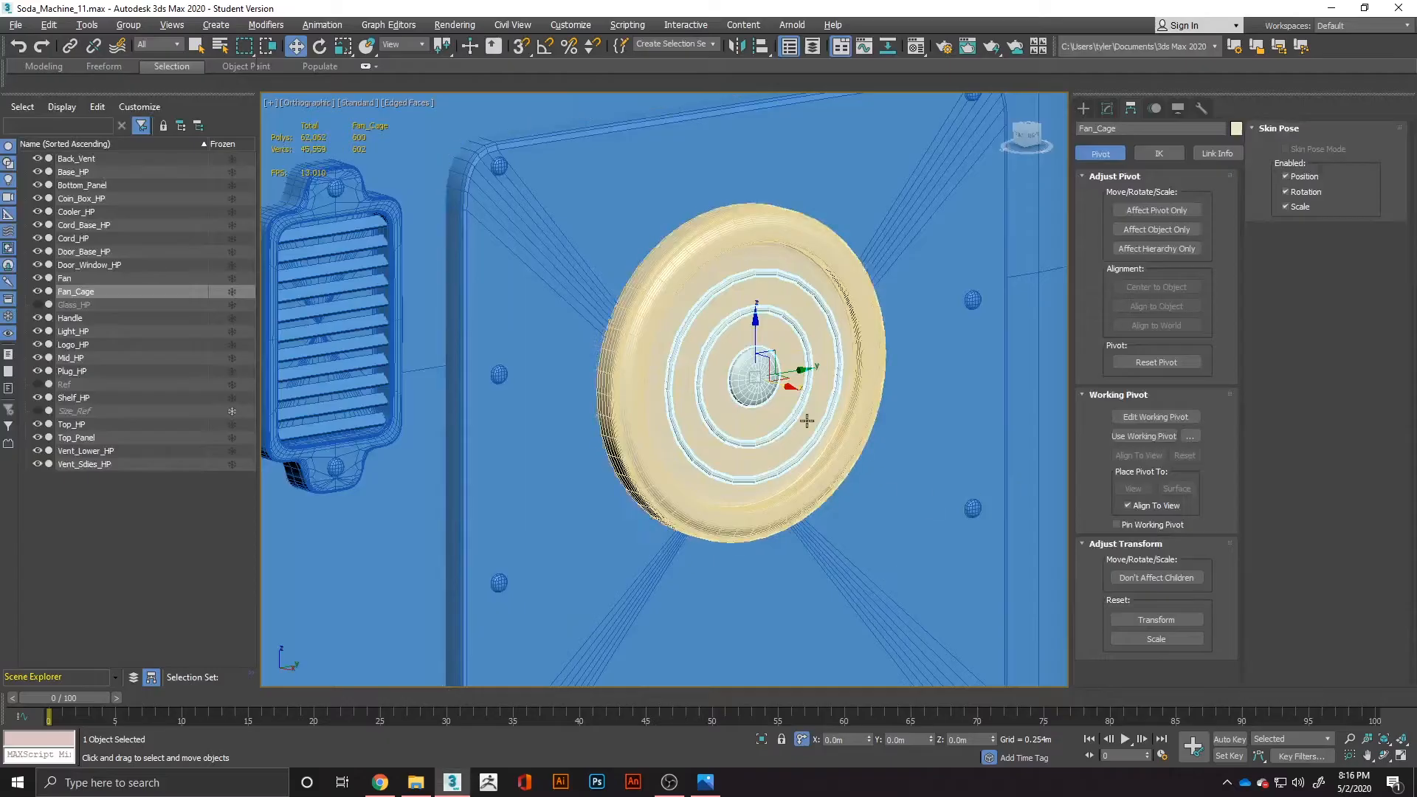
middle_click_drag(805, 391, 760, 381, "alt")
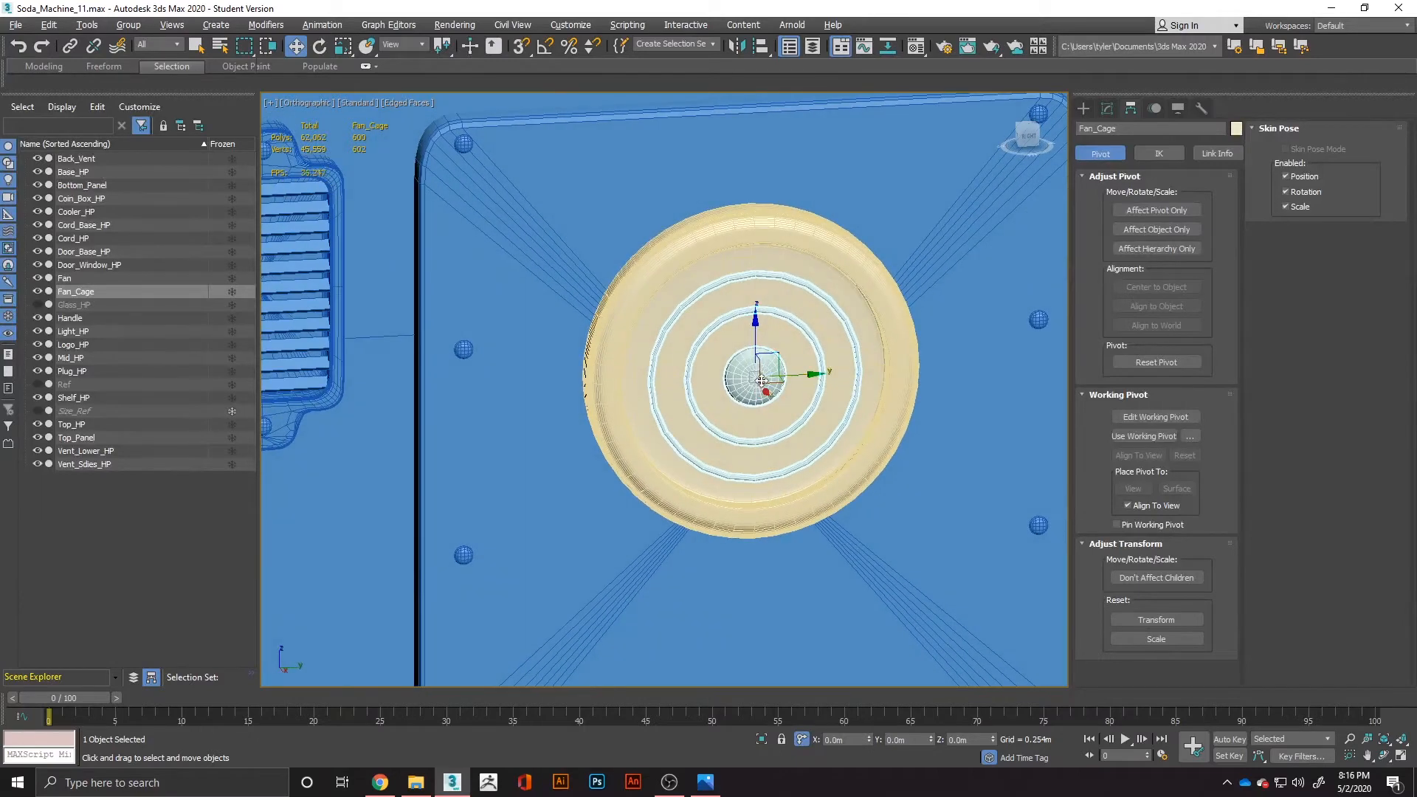
left_click(864, 265)
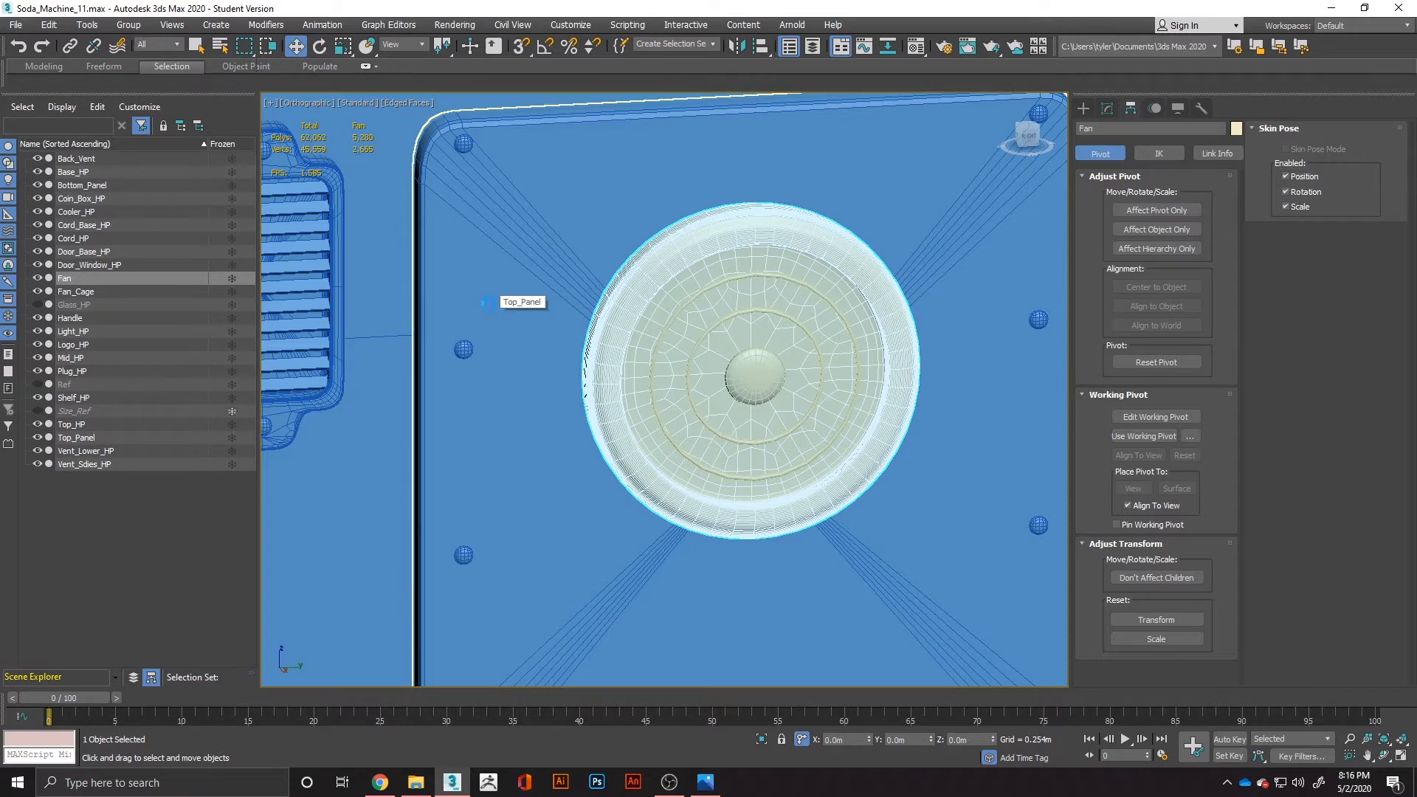
key("ctrl+v")
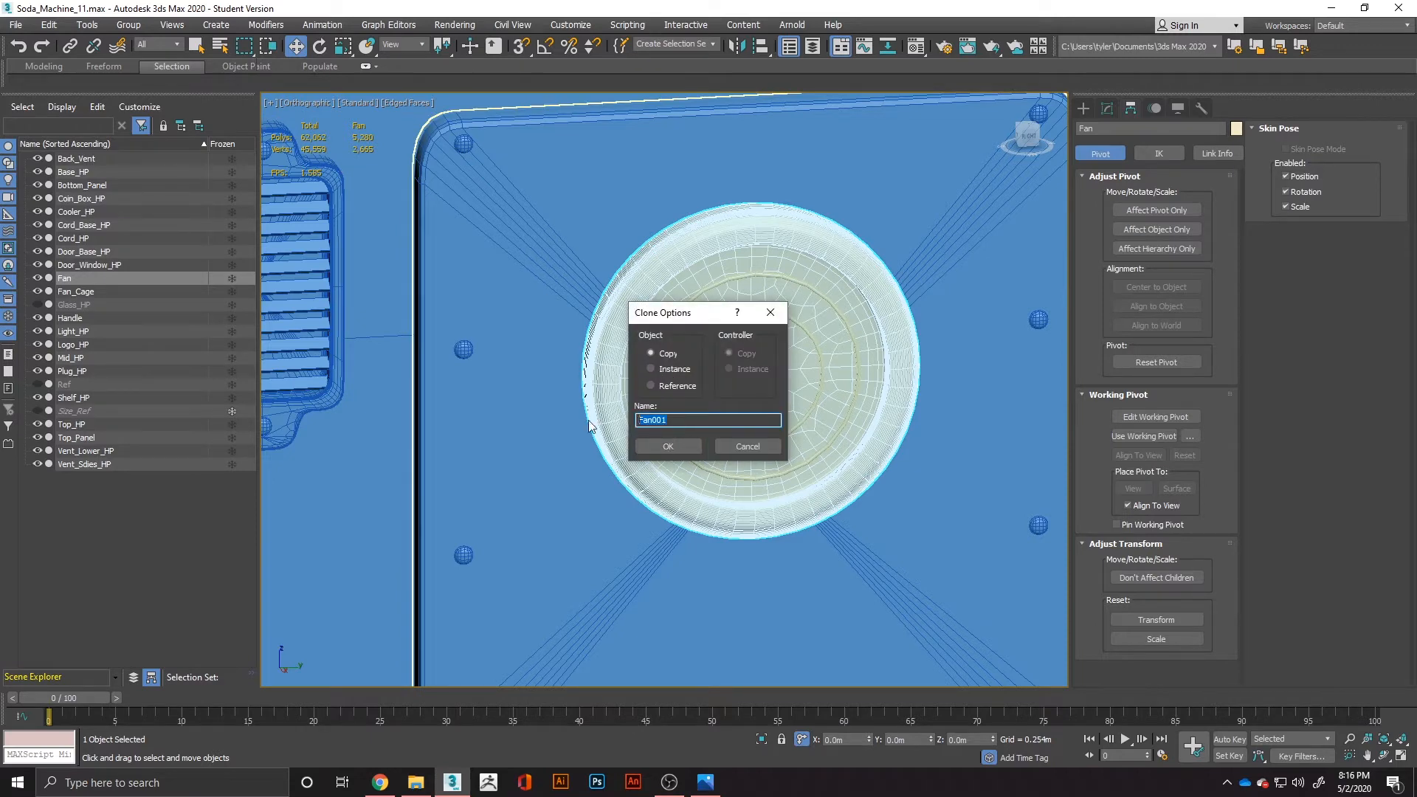
key("Return")
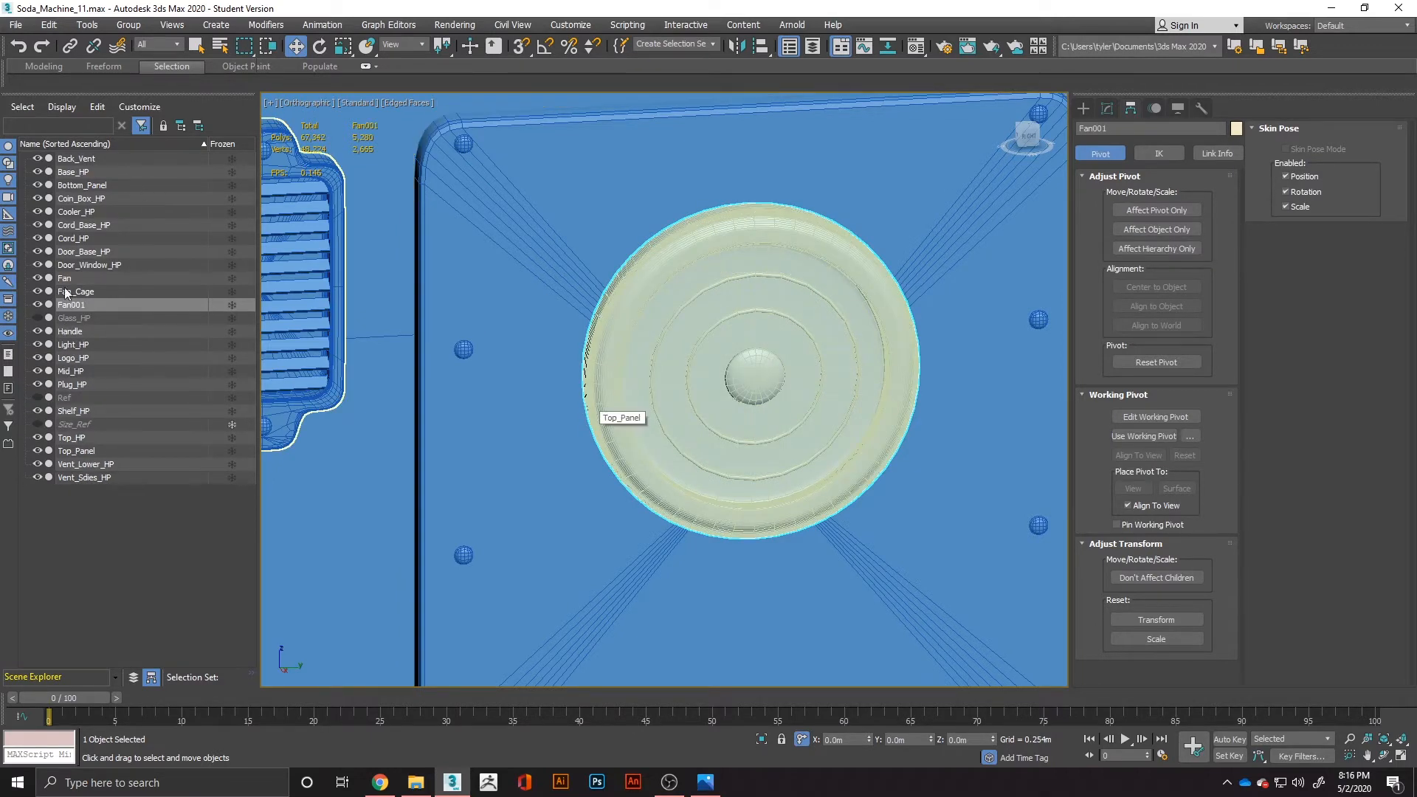
Hide Fan and Fan_Cage, and delete the TurboSmooth modifier from the fan copy.
left_click(37, 278)
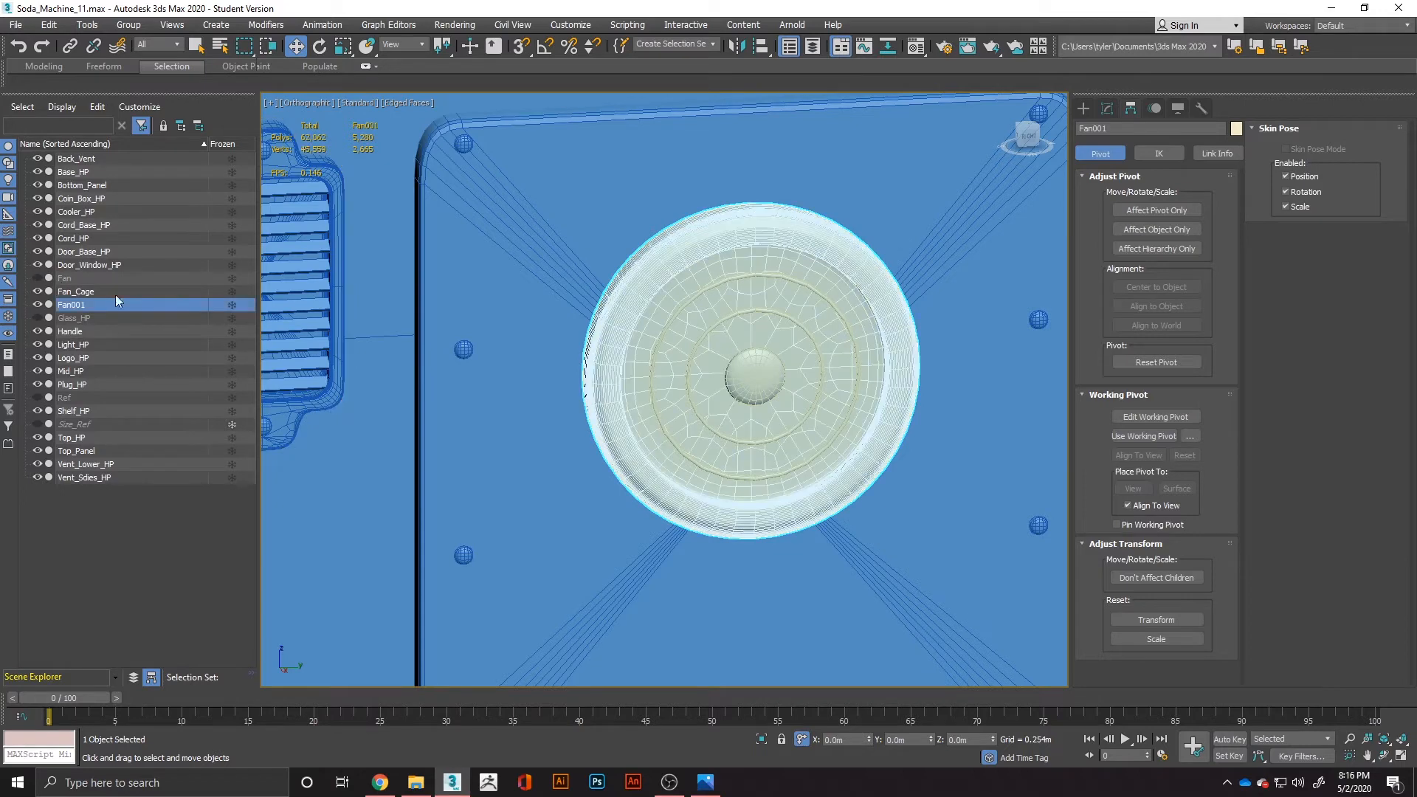
left_click(36, 291)
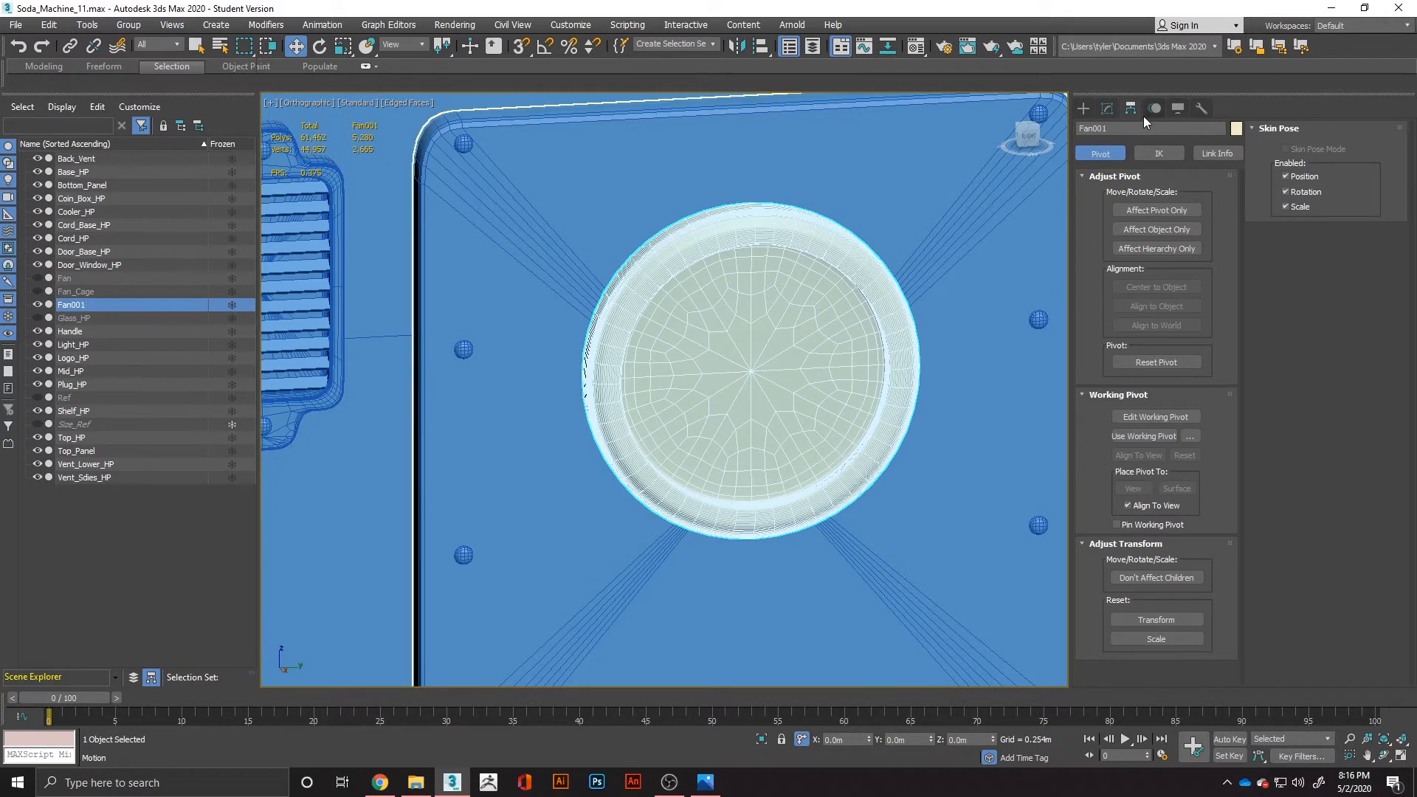
left_click(1107, 108)
right_click(1155, 247)
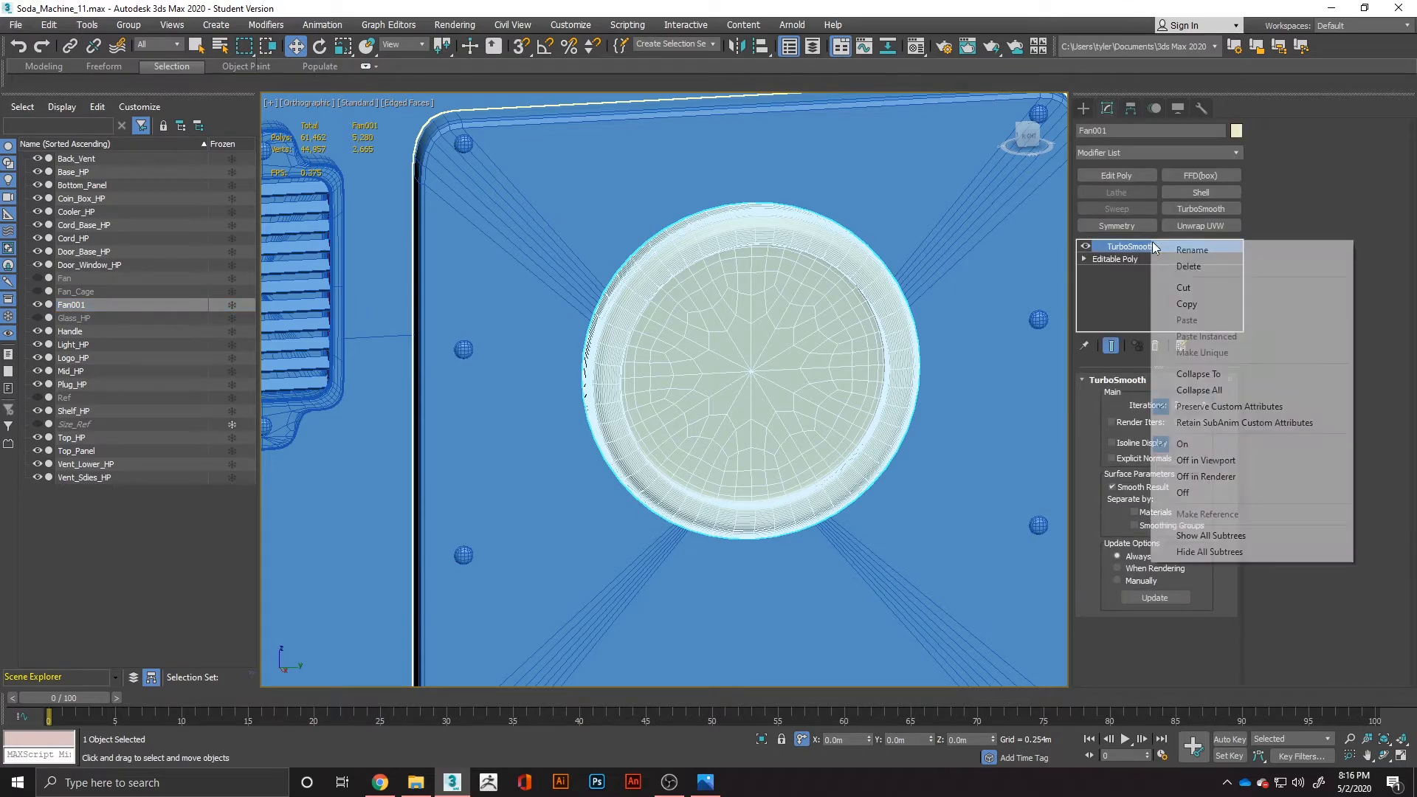
left_click(1188, 267)
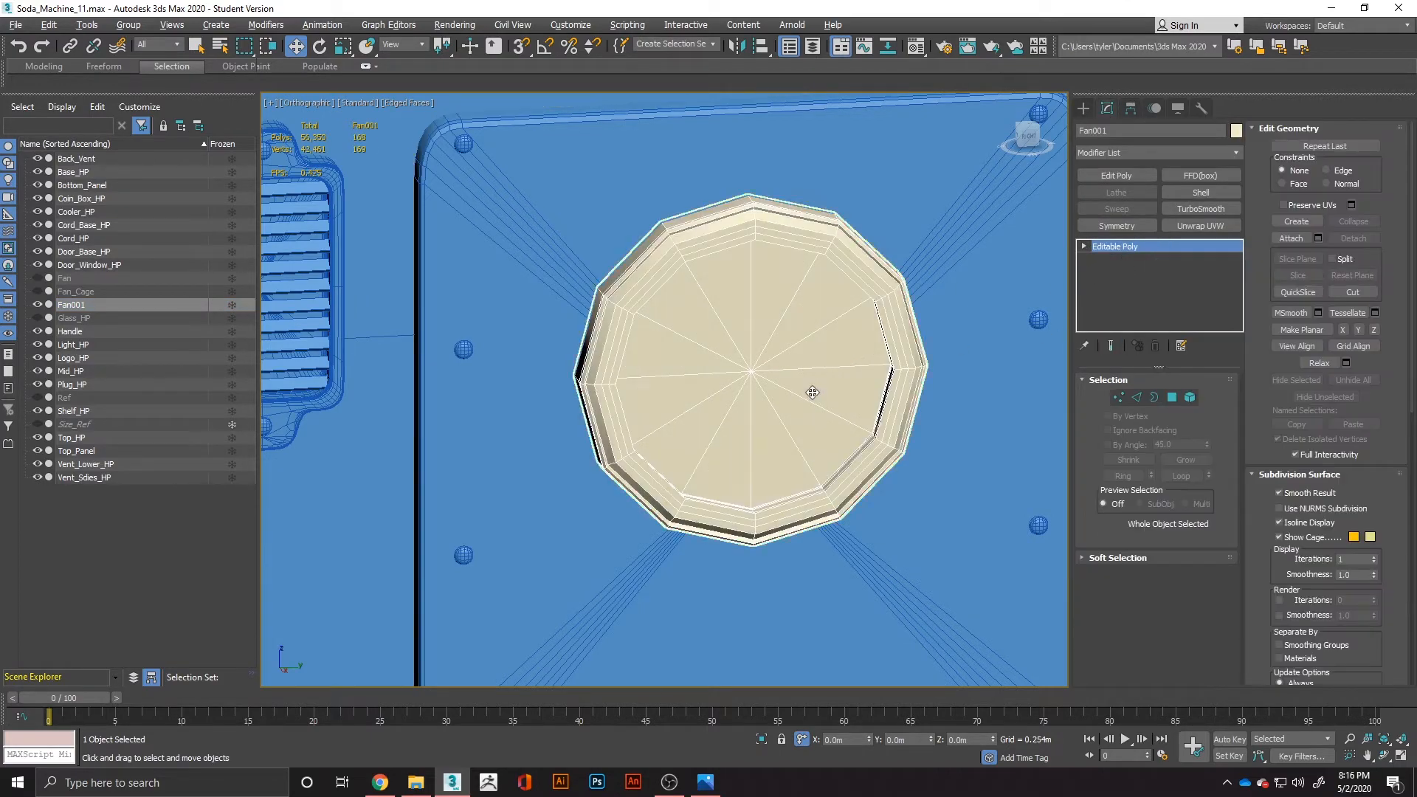
Check the round fan on the BACK view of Soda_Machine_Ref_3.jpg, and view the fan copy straight on.
key("alt+Tab")
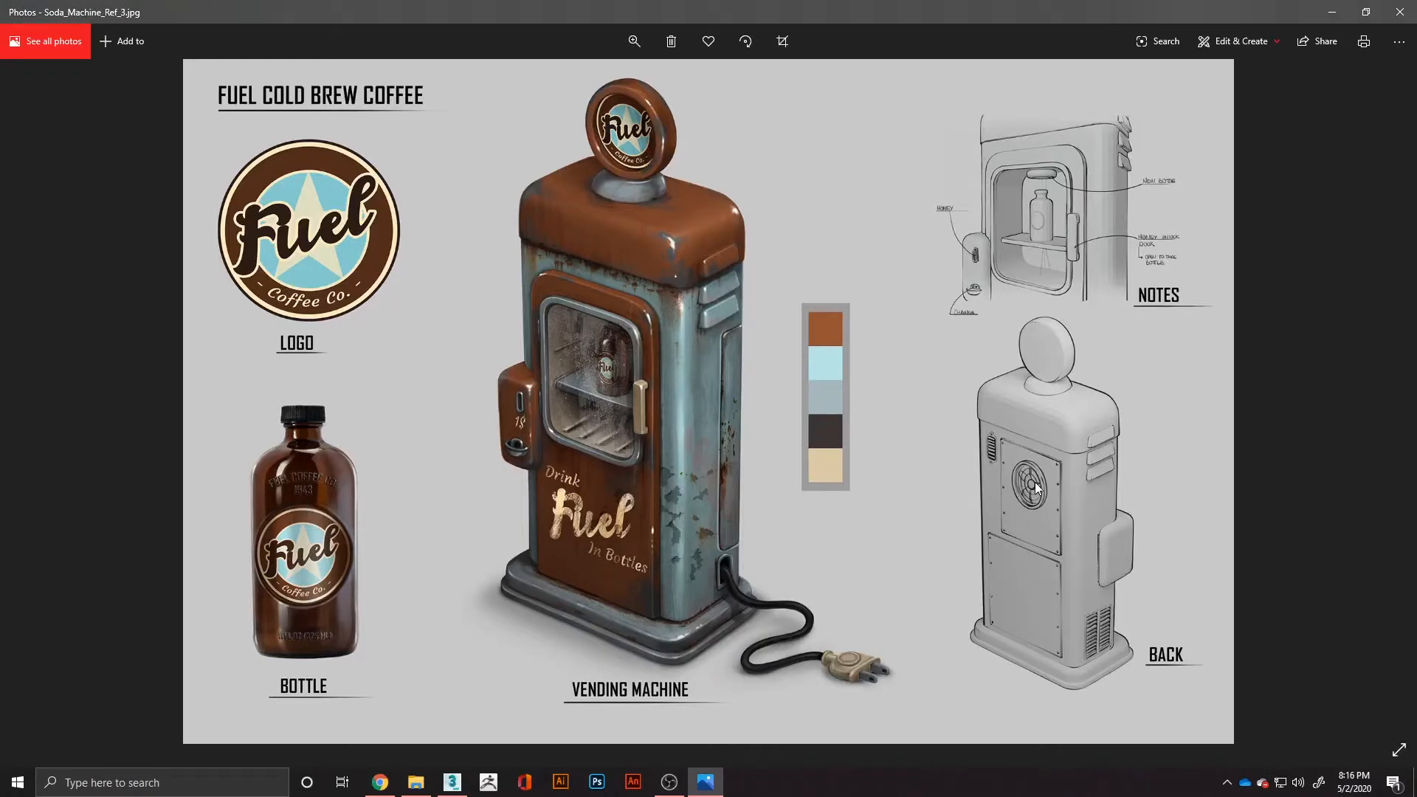
key("alt+Tab")
middle_click_drag(759, 392, 783, 423, "alt")
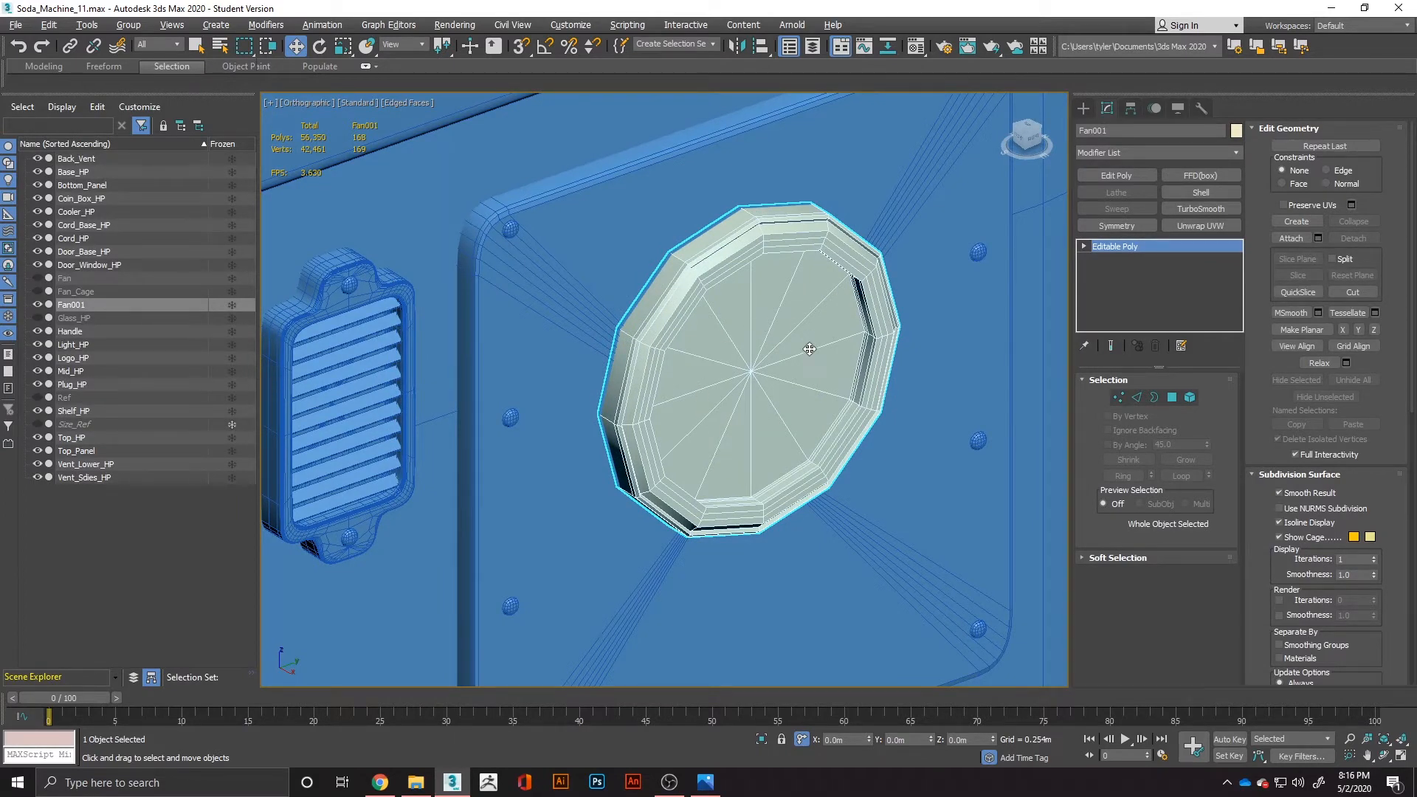
middle_click_drag(814, 363, 773, 344, "alt")
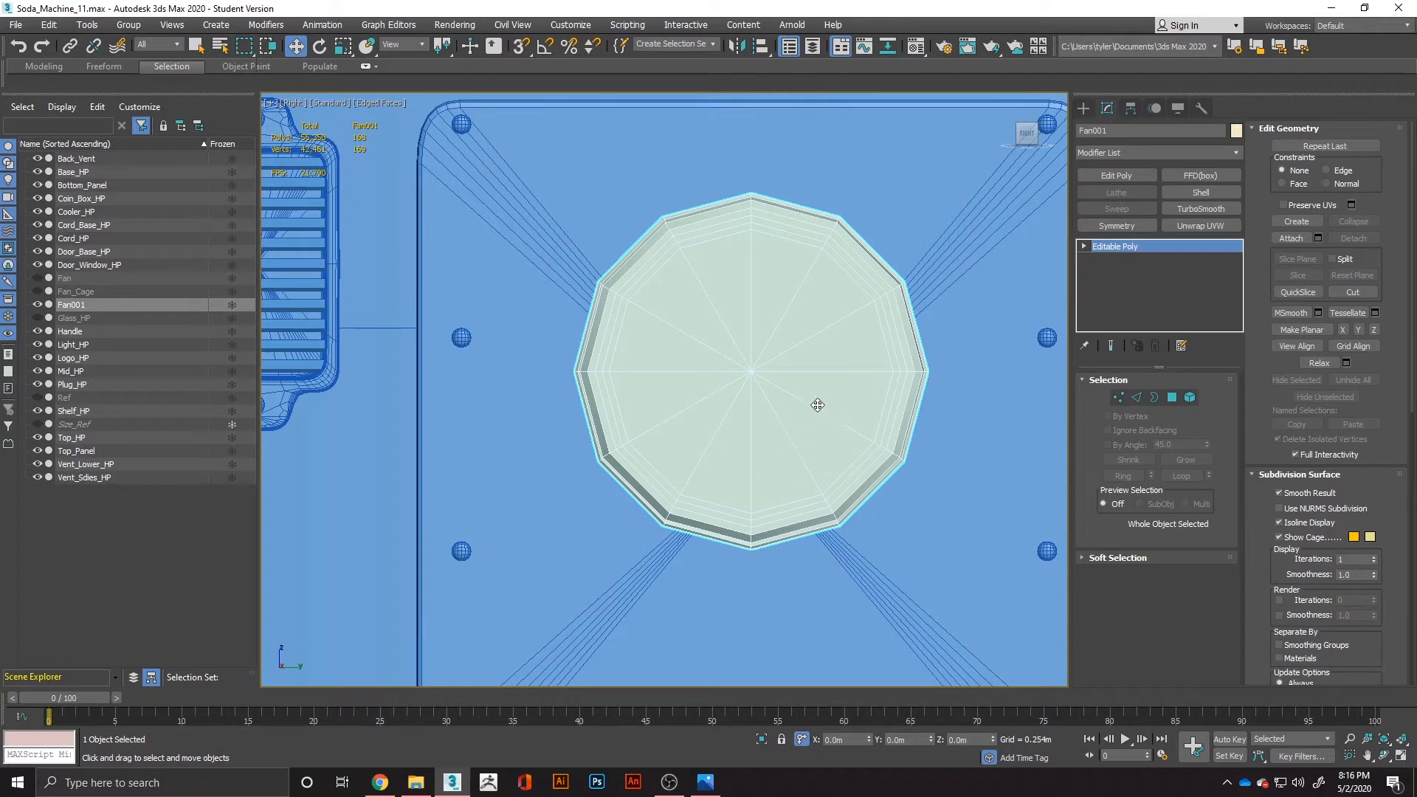
Remove every second radial edge loop from the Fan001 copy, along with its vertices, reducing the round shape to a hexagon.
left_click(1138, 398)
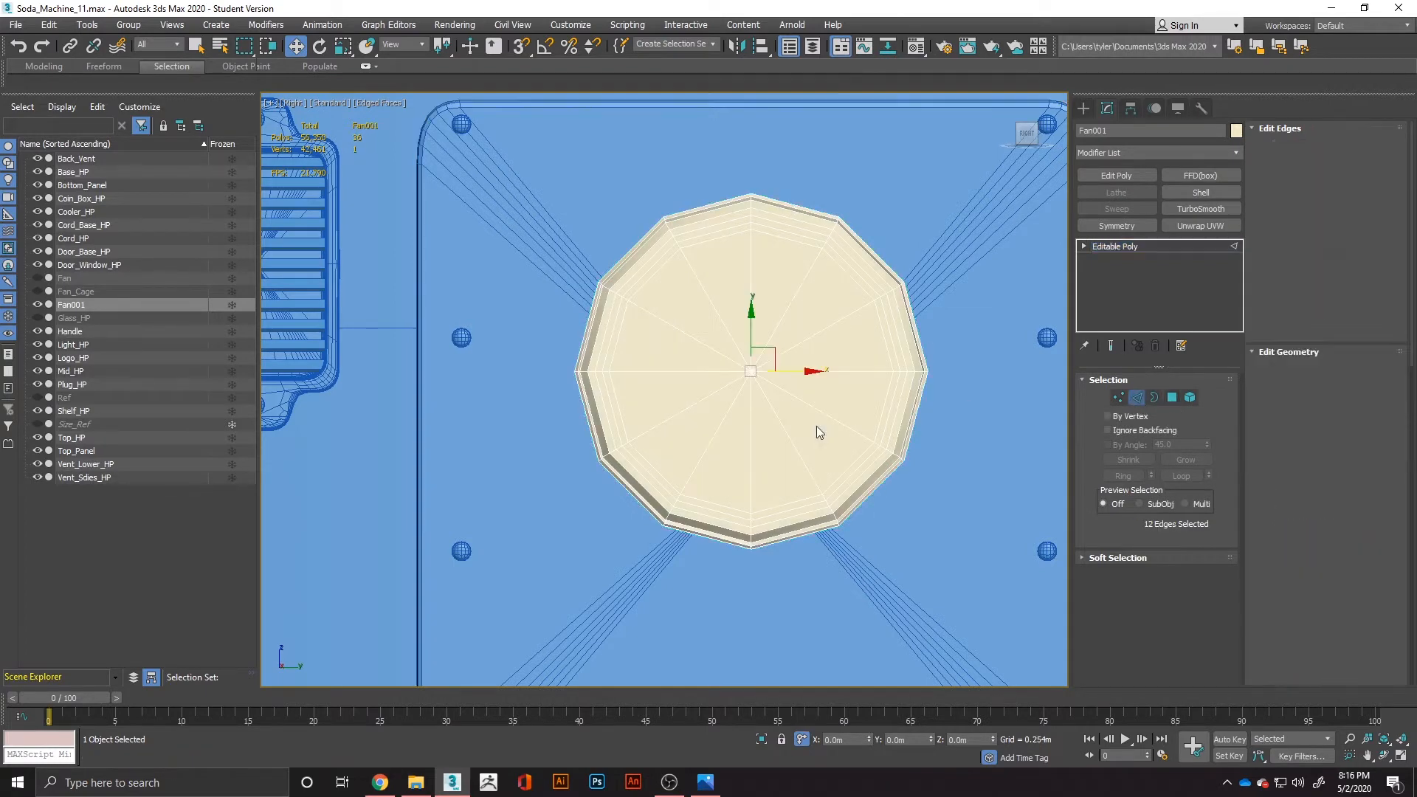
double_click(706, 399)
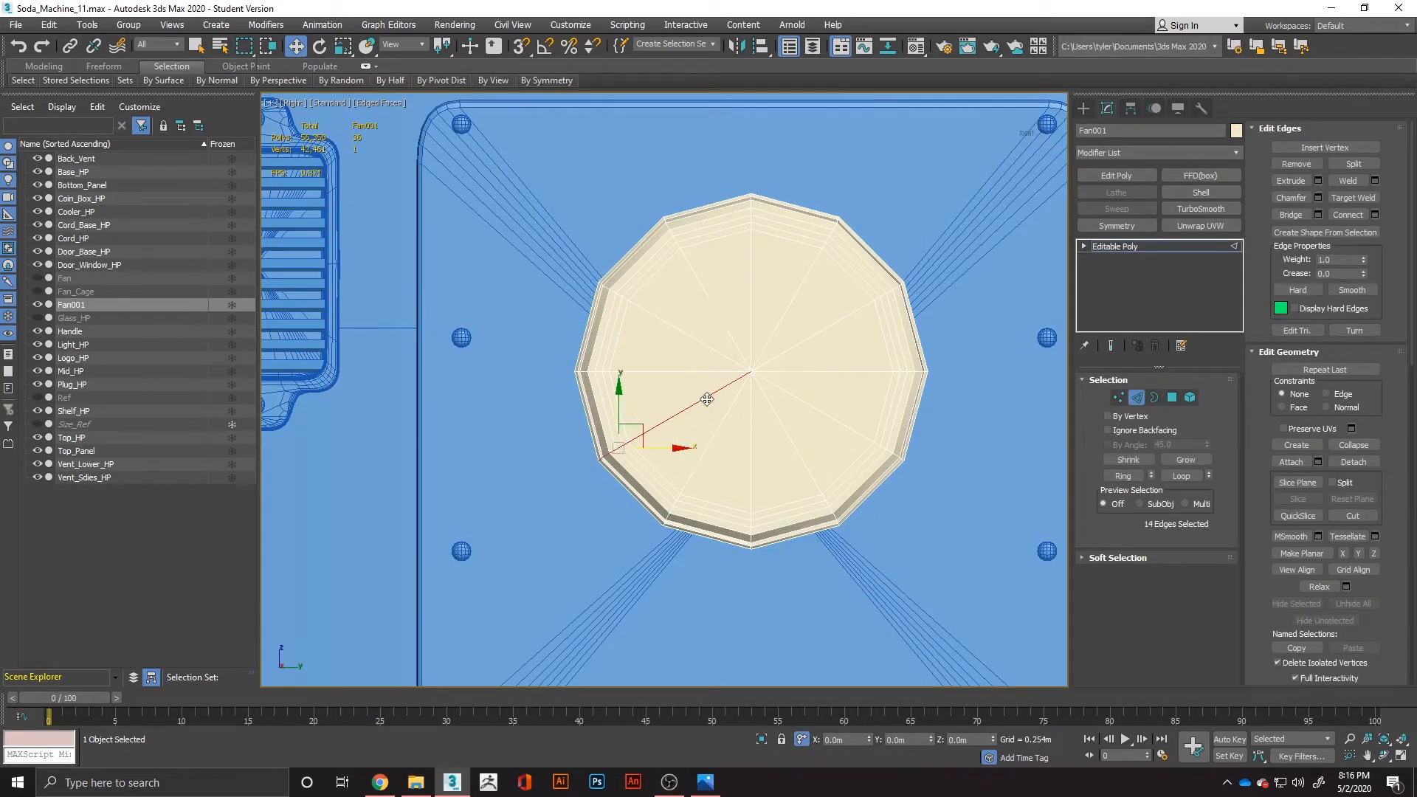
double_click(783, 356, "ctrl")
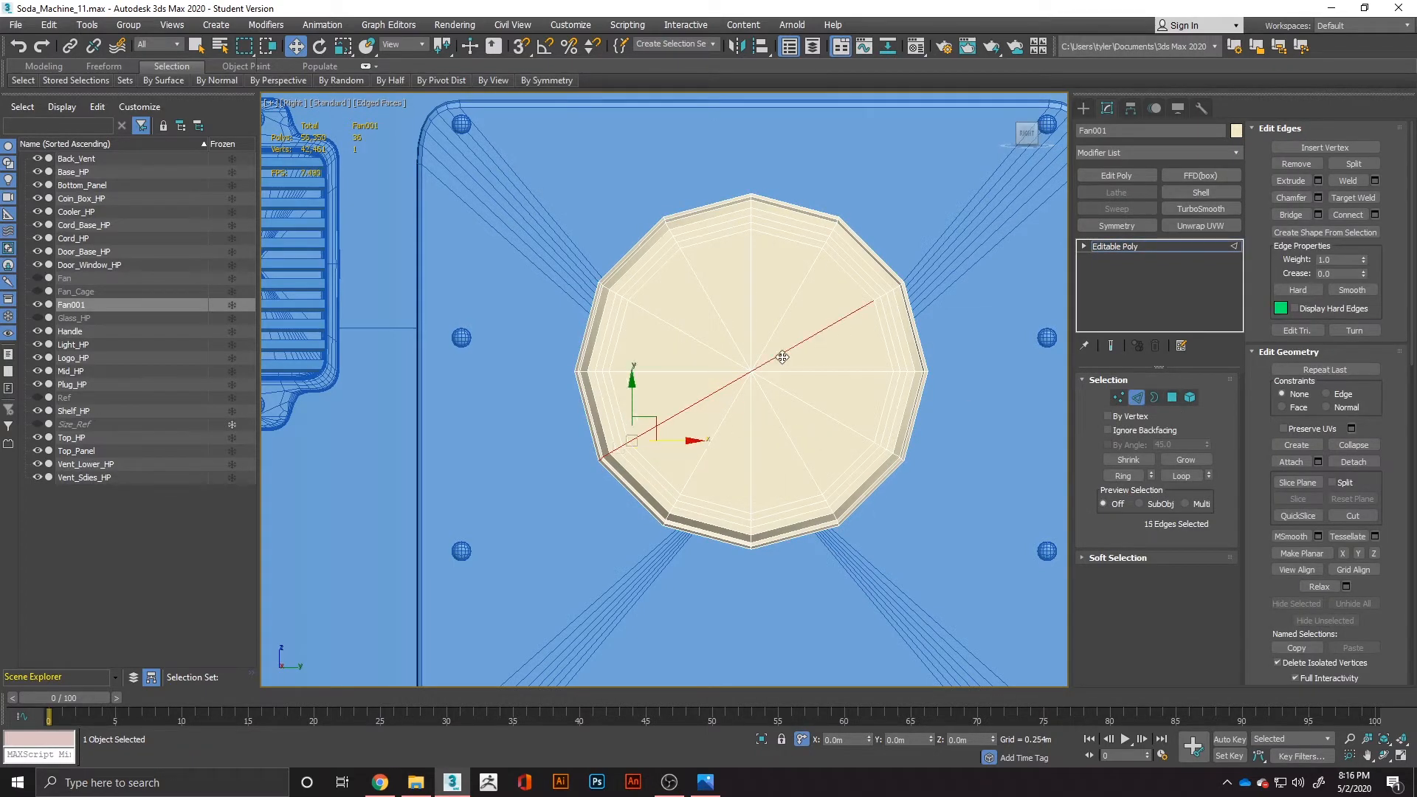
double_click(750, 325, "ctrl")
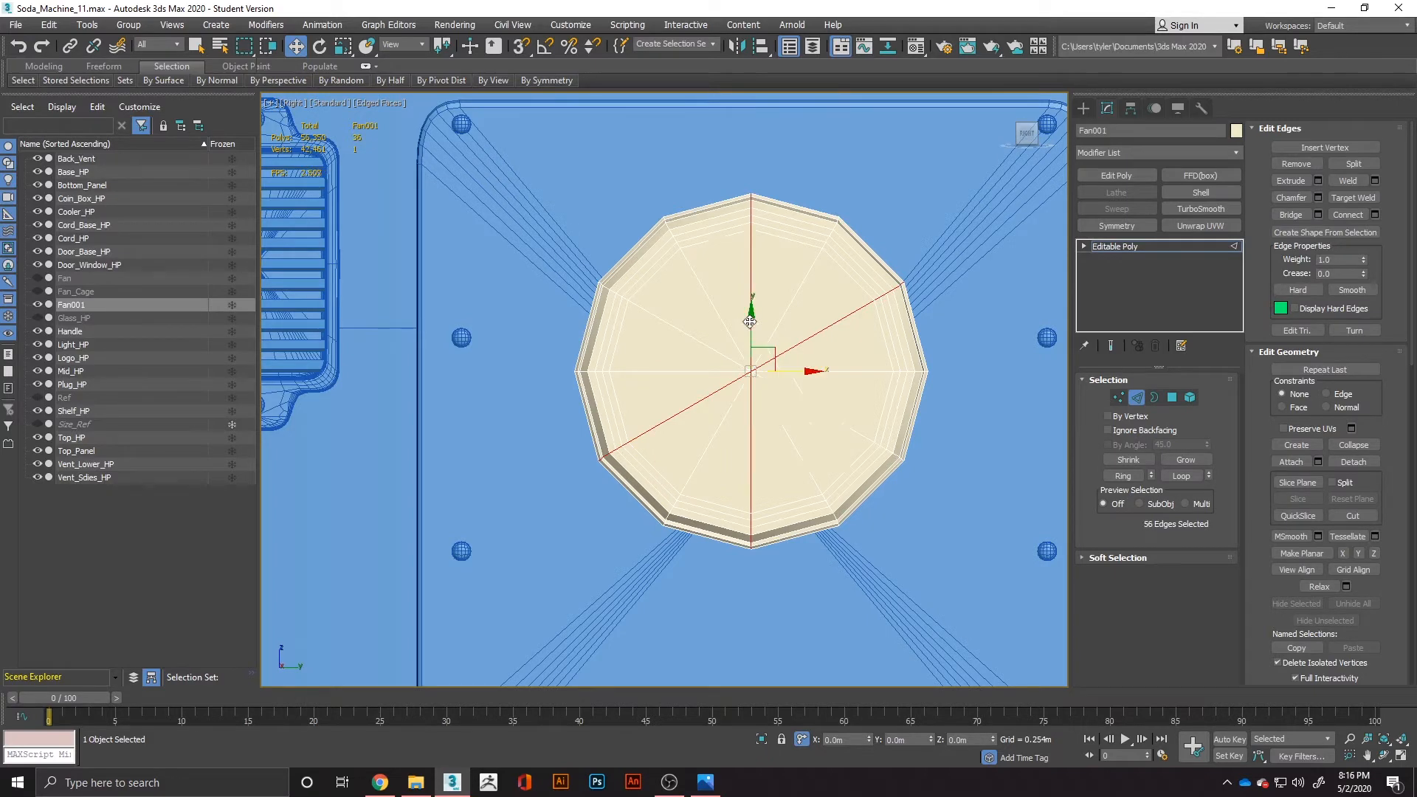
double_click(728, 357, "ctrl")
key("ctrl+BackSpace")
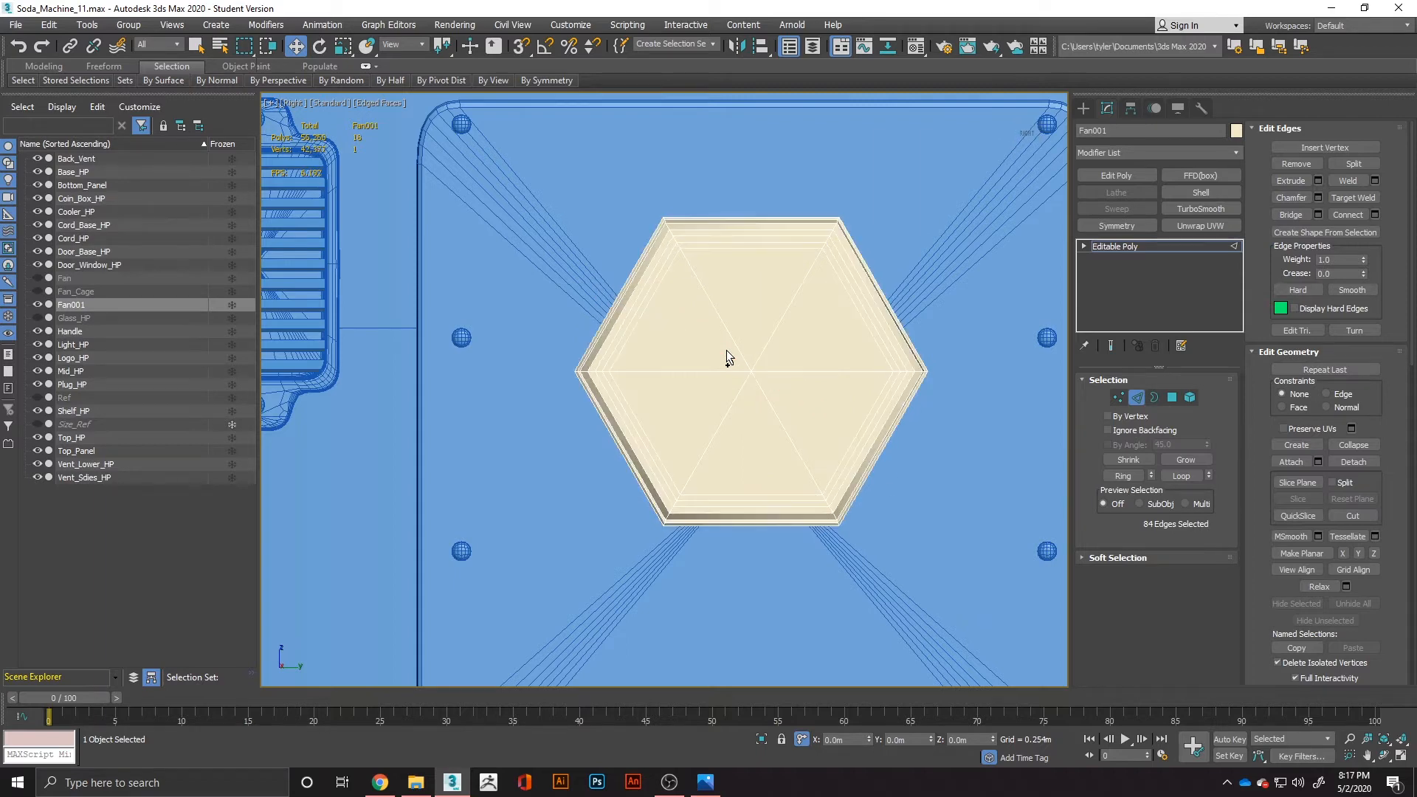
Delete all of Fan001's polygons except the six triangles meeting at its centre.
left_click(1172, 397)
left_click(1116, 398)
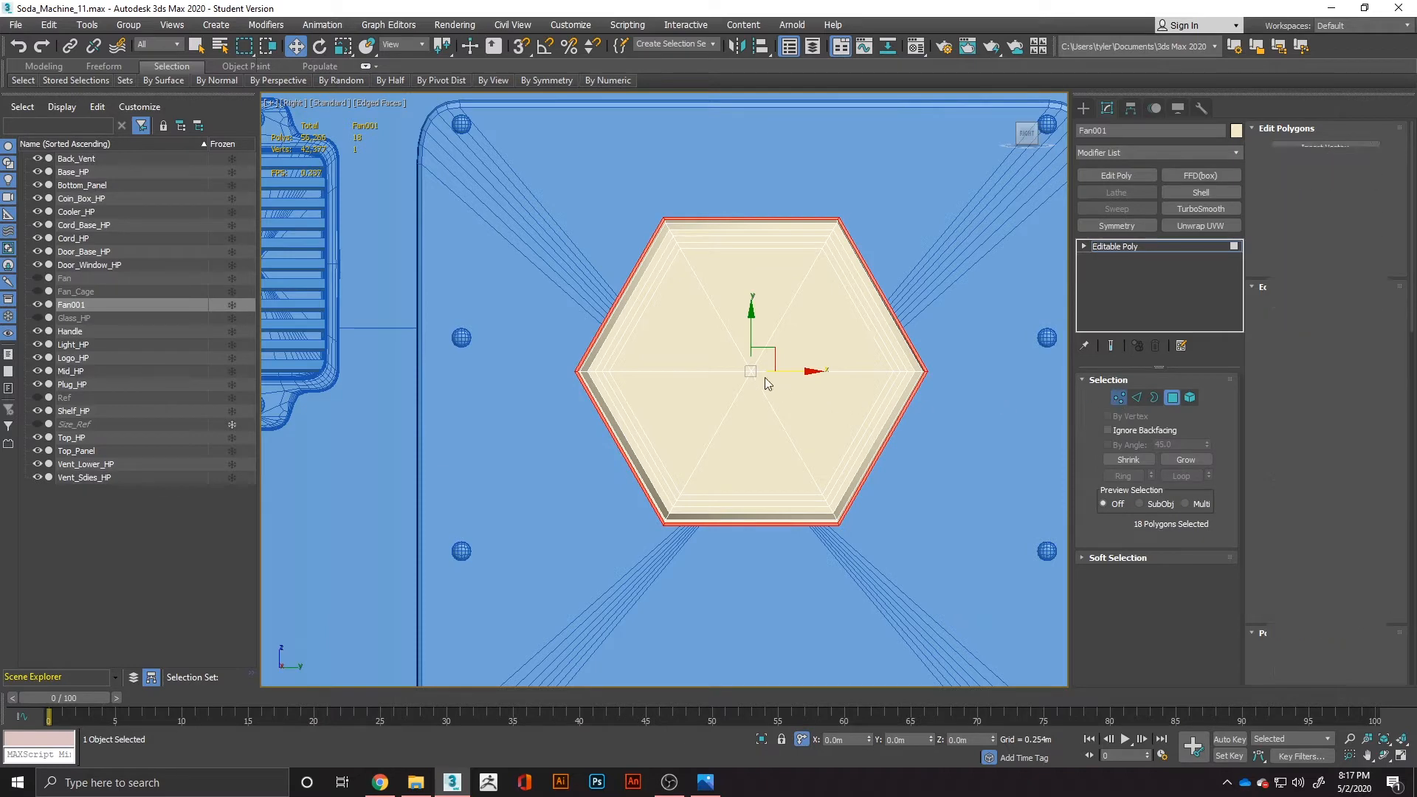
left_click(1171, 397, "ctrl+shift")
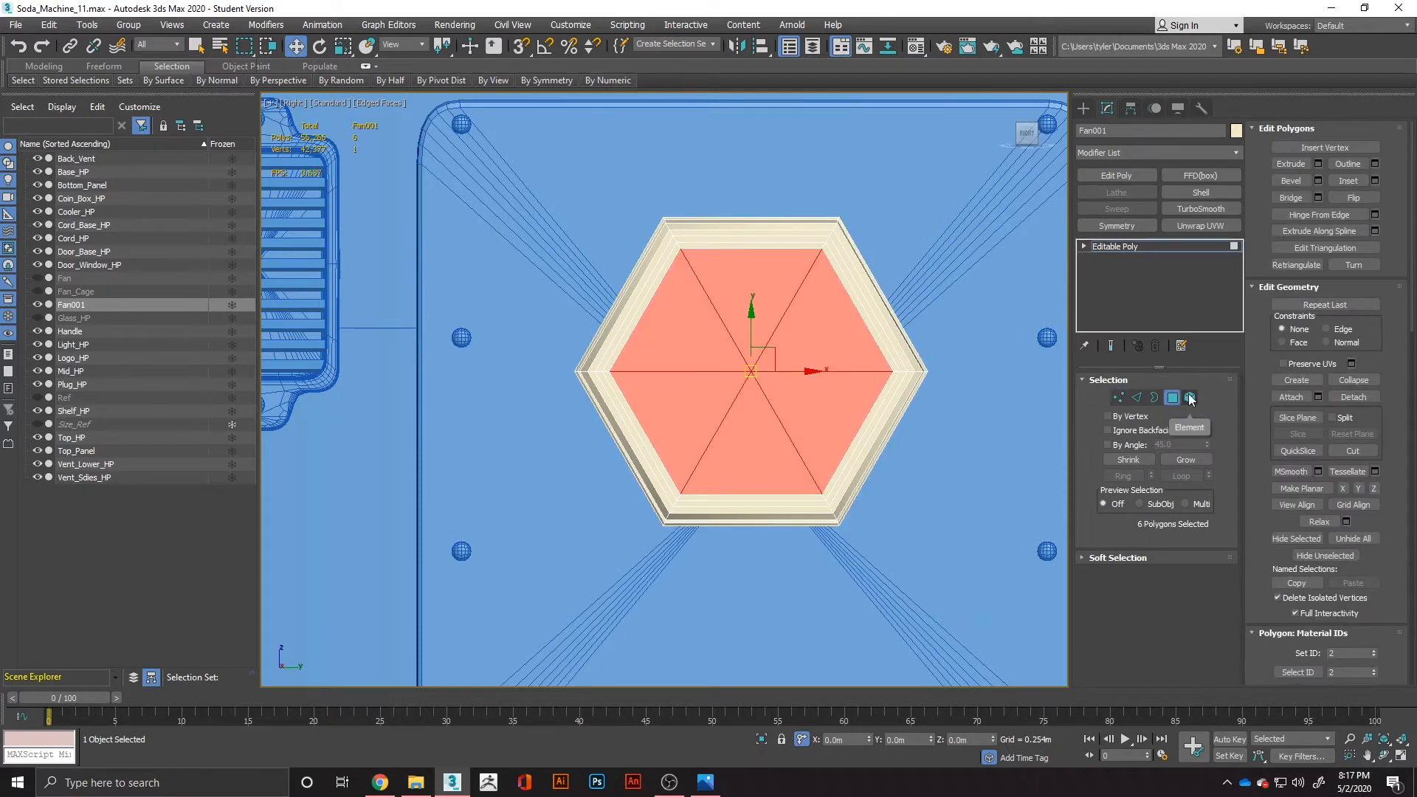
key("ctrl+i")
key("Delete")
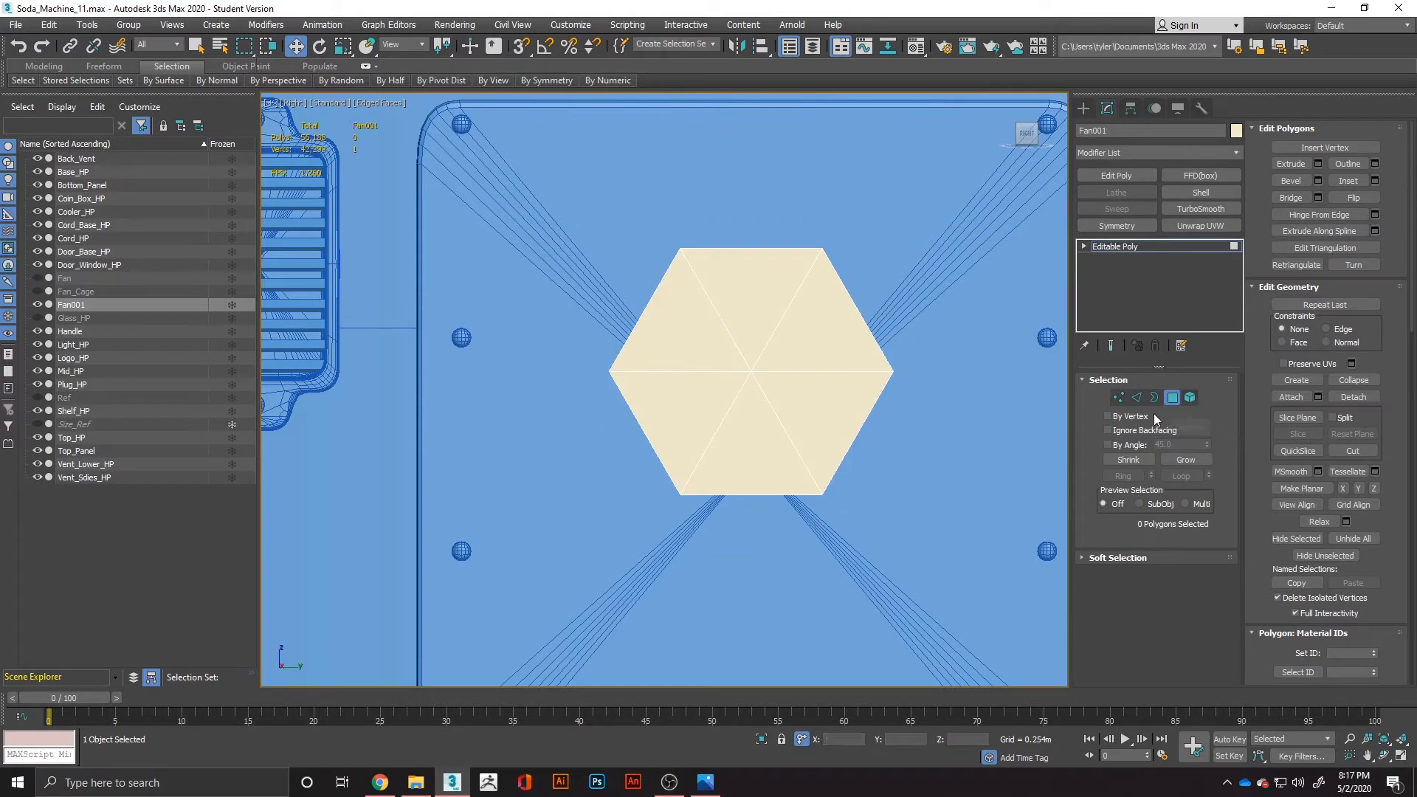
Chamfer the six edges radiating from the hexagon's centre by 0.002 m with 1 segment.
left_click(1138, 398)
key("ctrl+a")
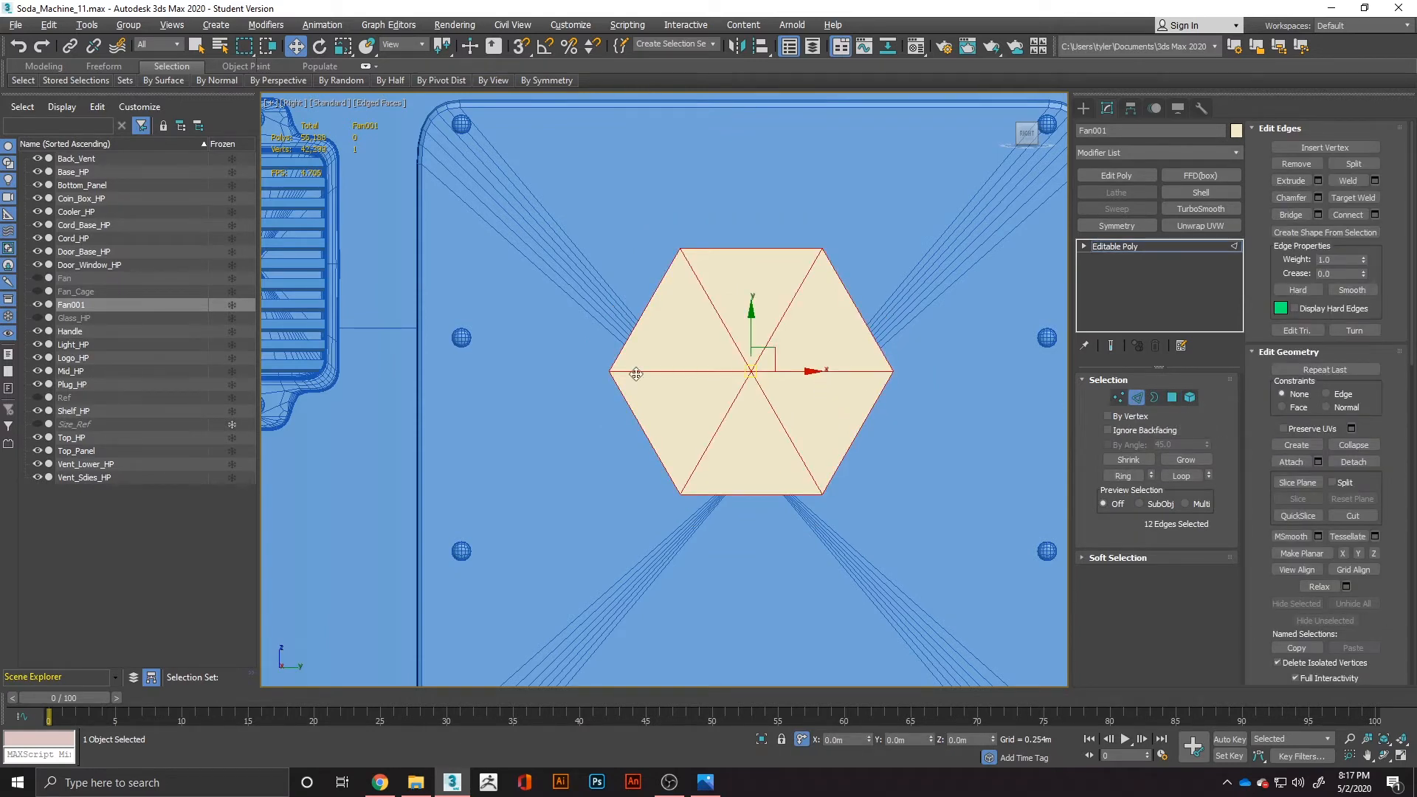
left_click(672, 369)
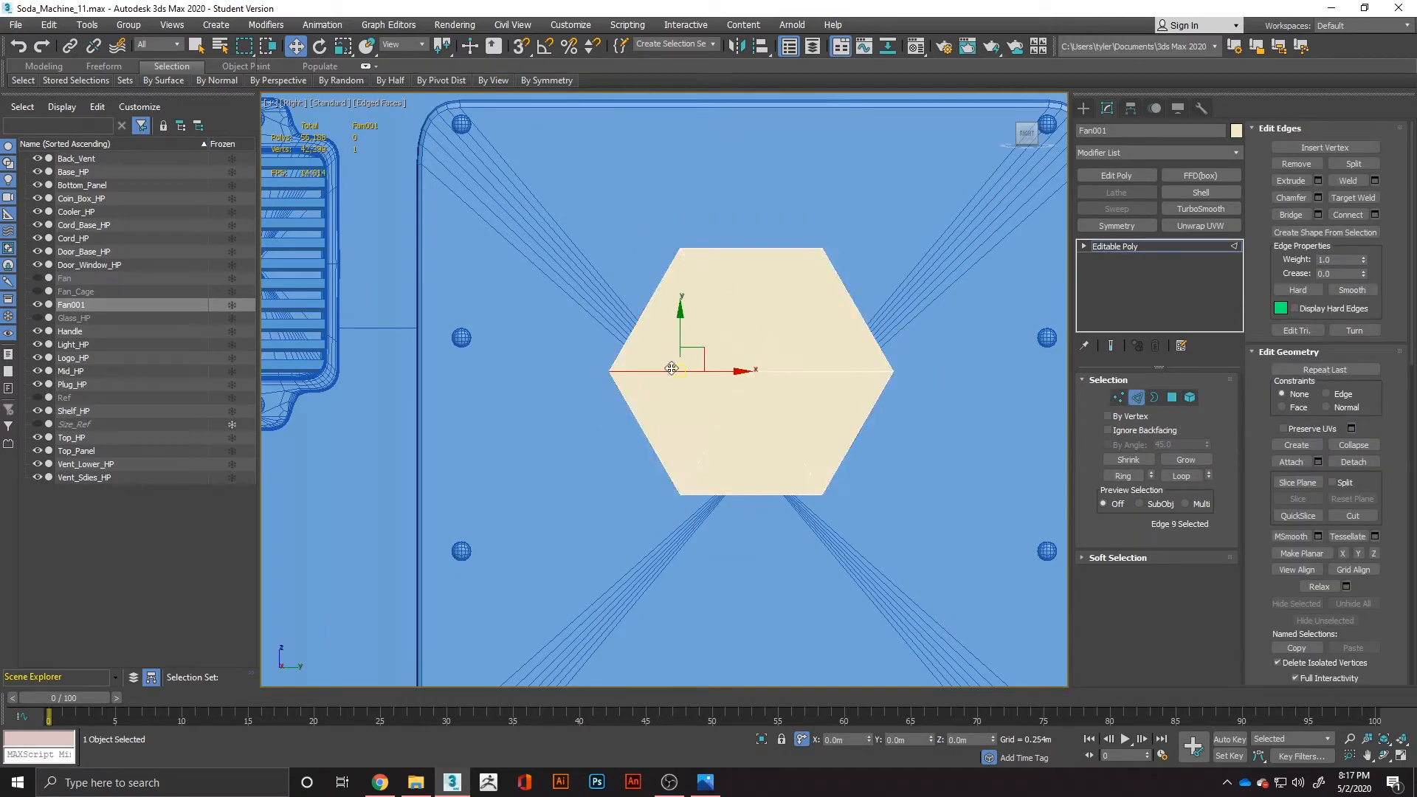
left_click(780, 372, "ctrl")
left_click_drag(713, 338, 767, 397, "ctrl")
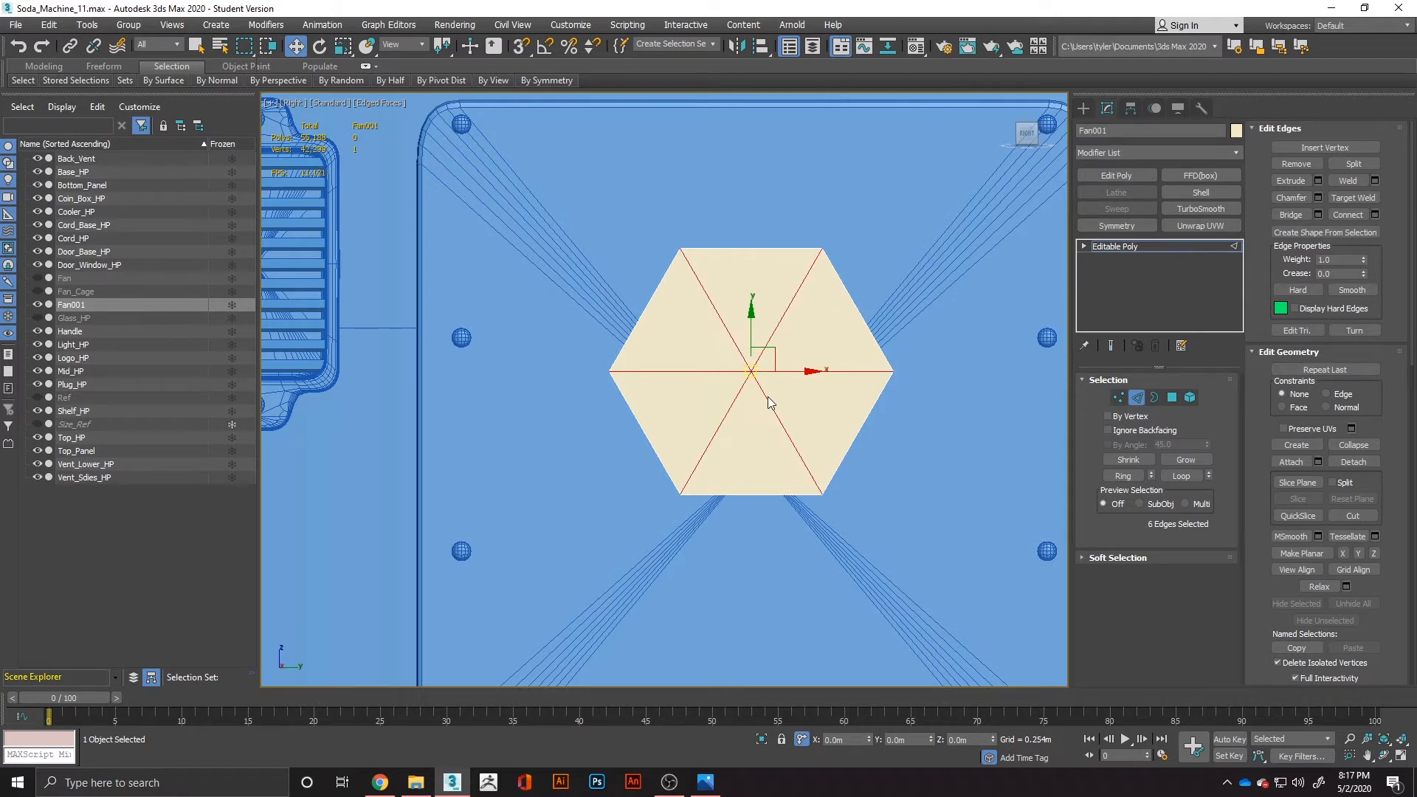
right_click(749, 406)
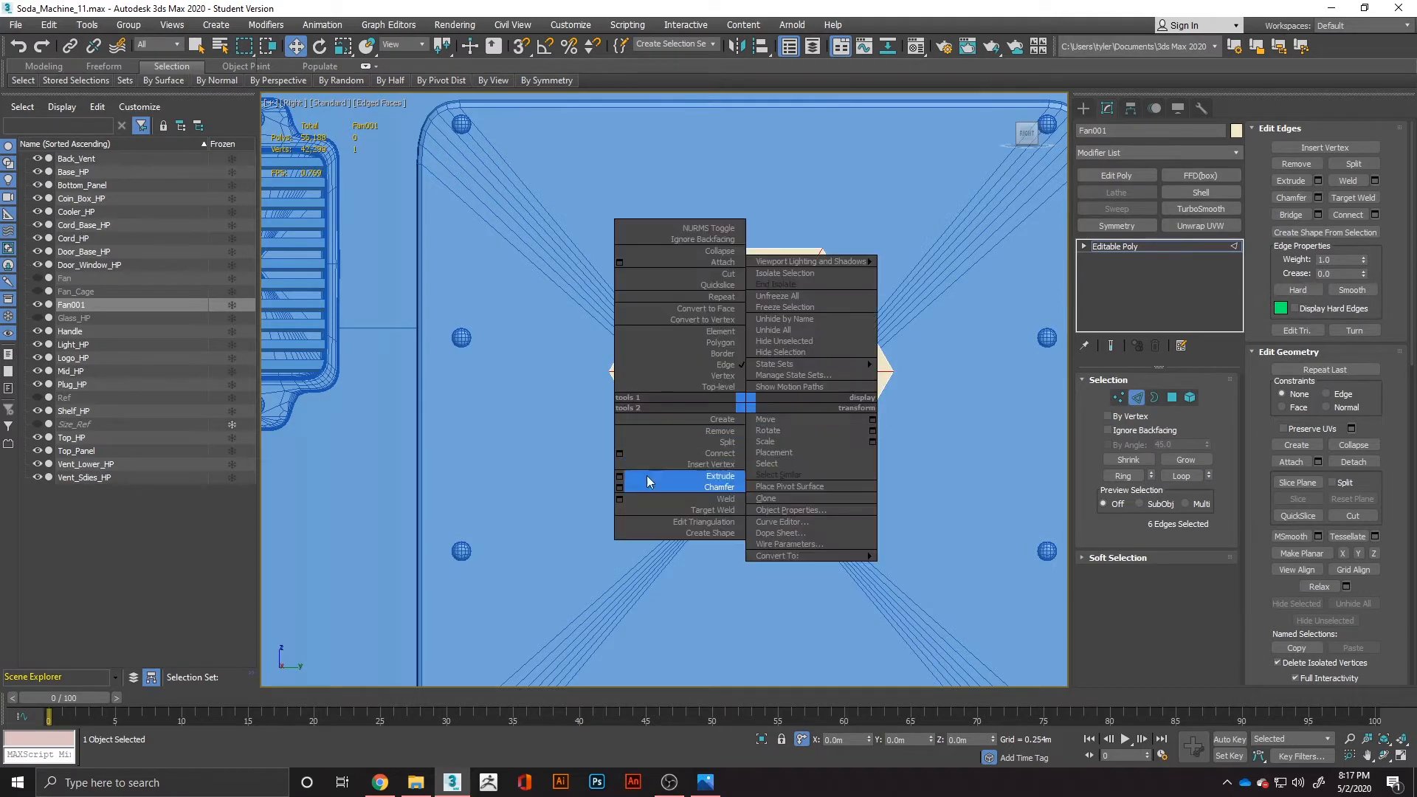
left_click(624, 481)
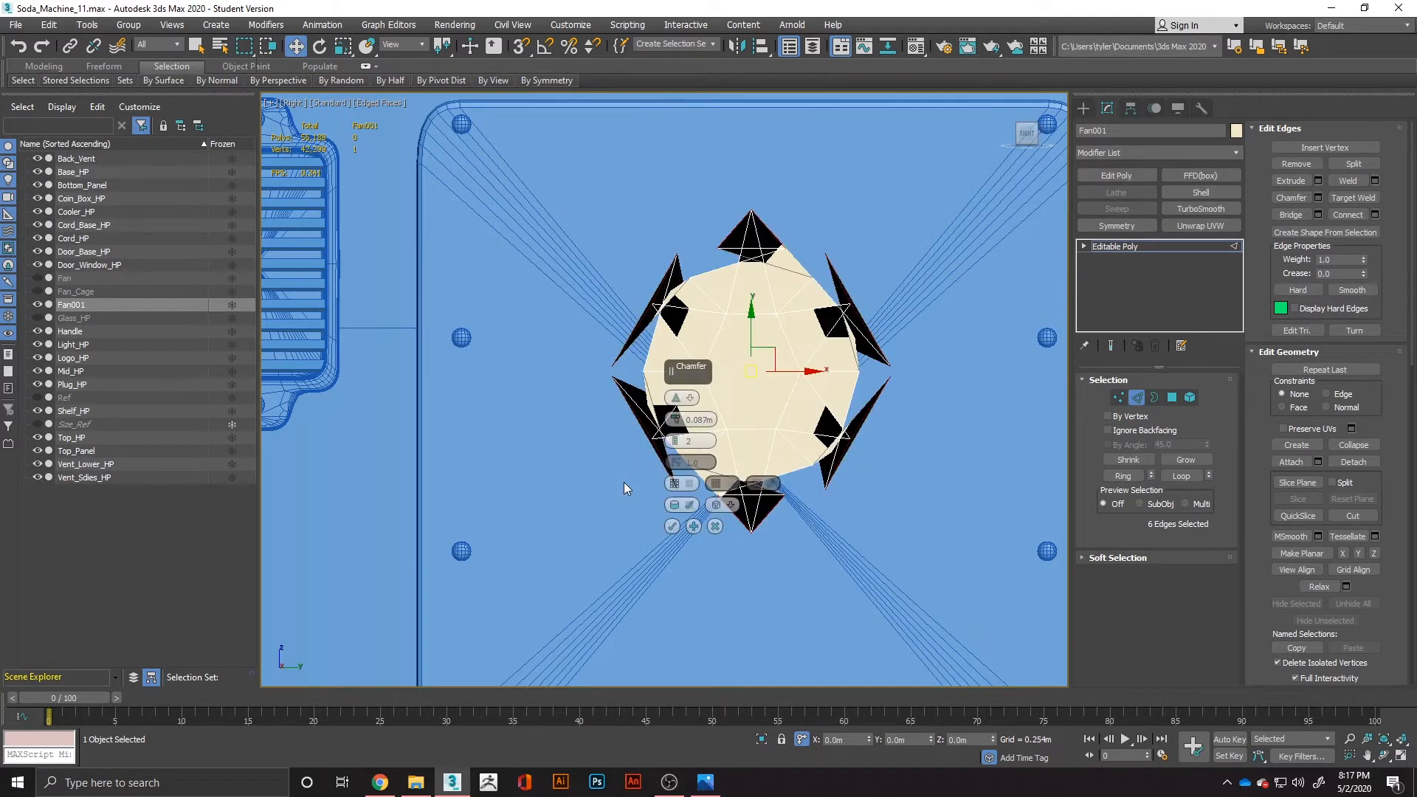
right_click(676, 419)
left_click(675, 416)
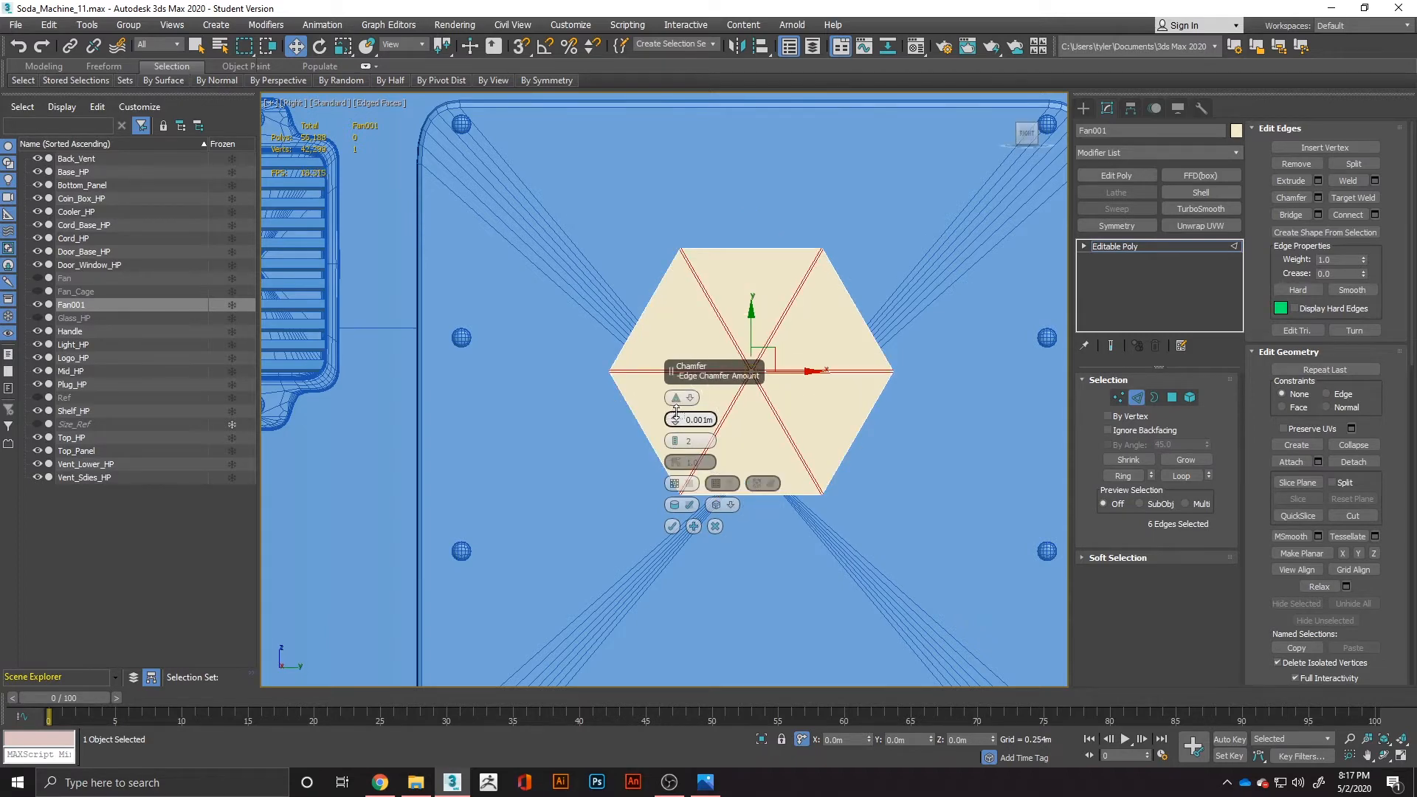
left_click(676, 415)
left_click(675, 445)
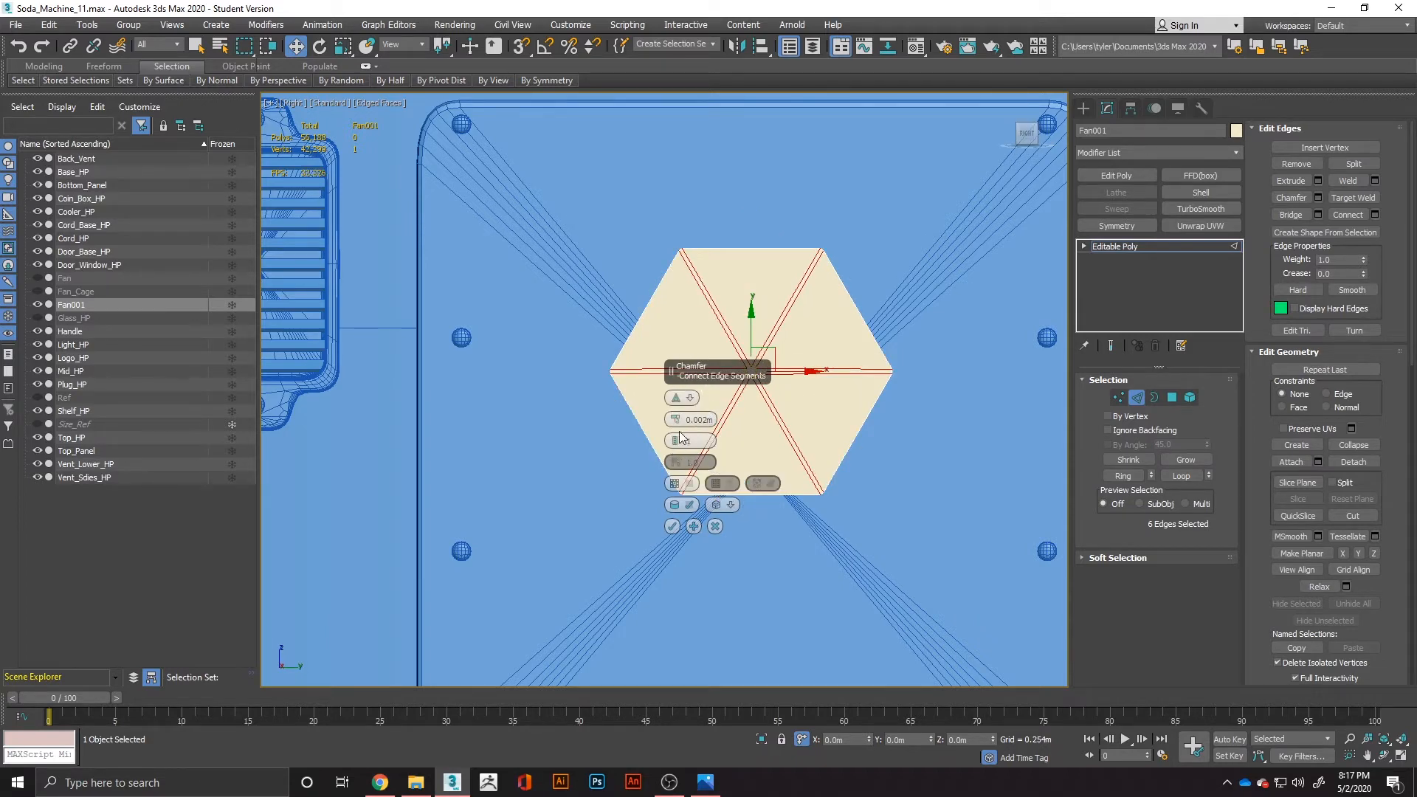
left_click(676, 415)
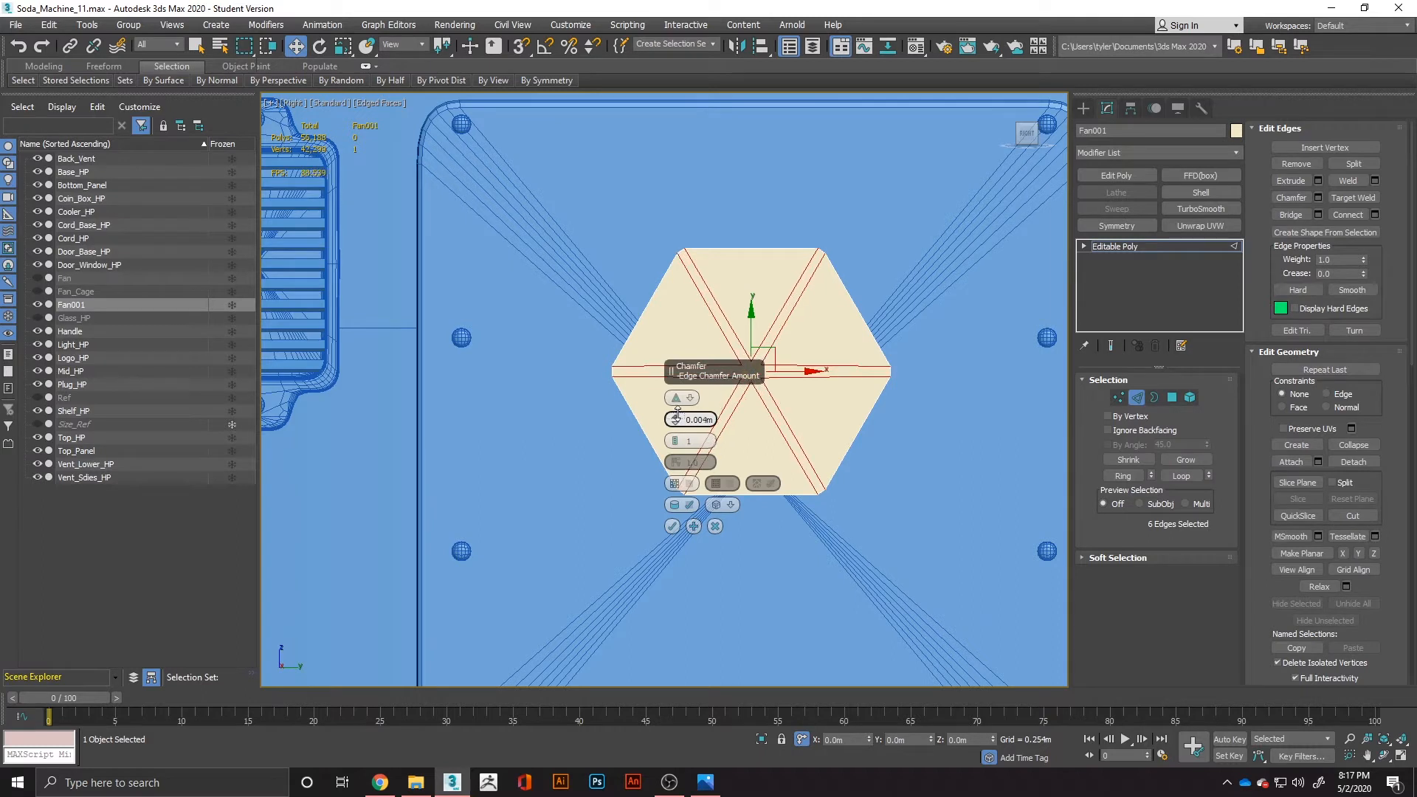
left_click(678, 415)
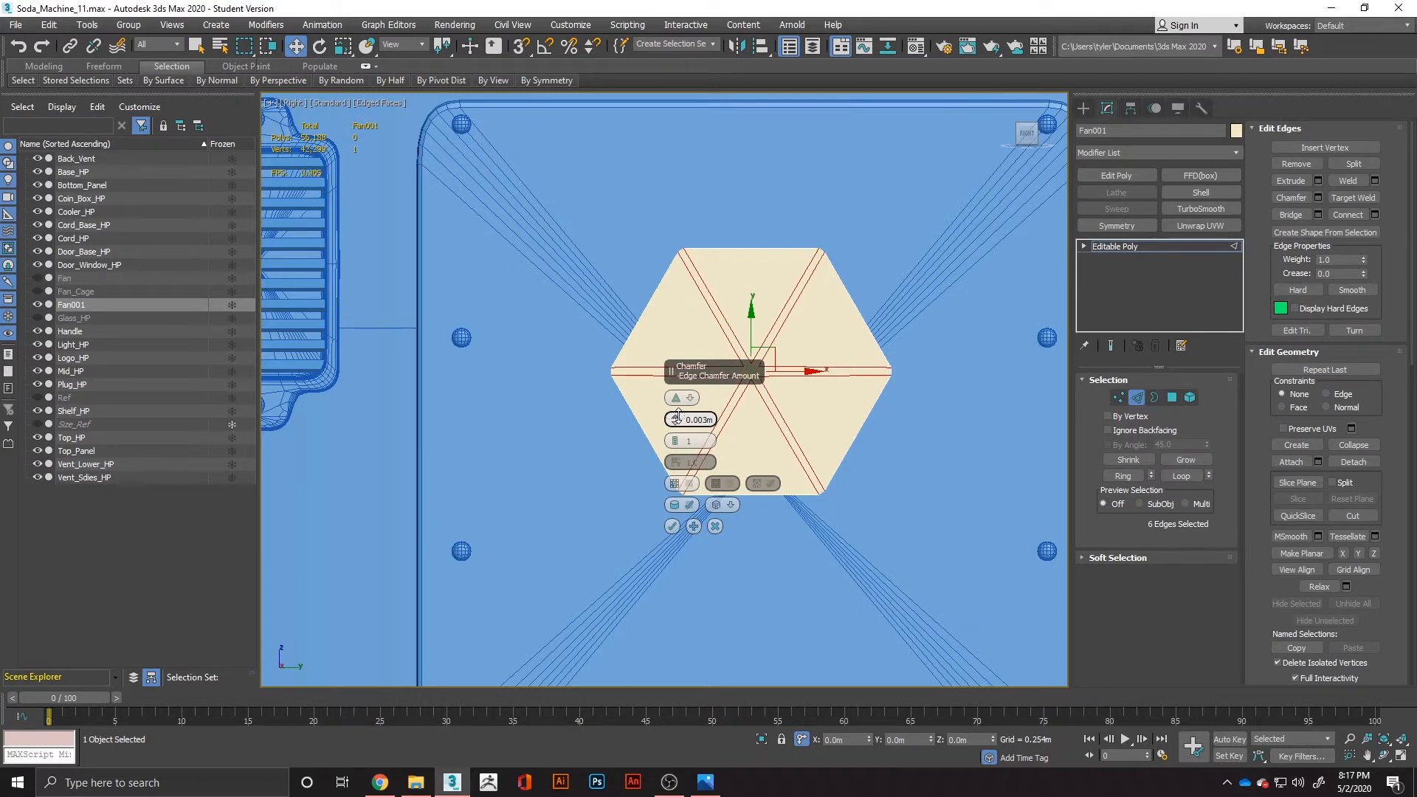
left_click(679, 415)
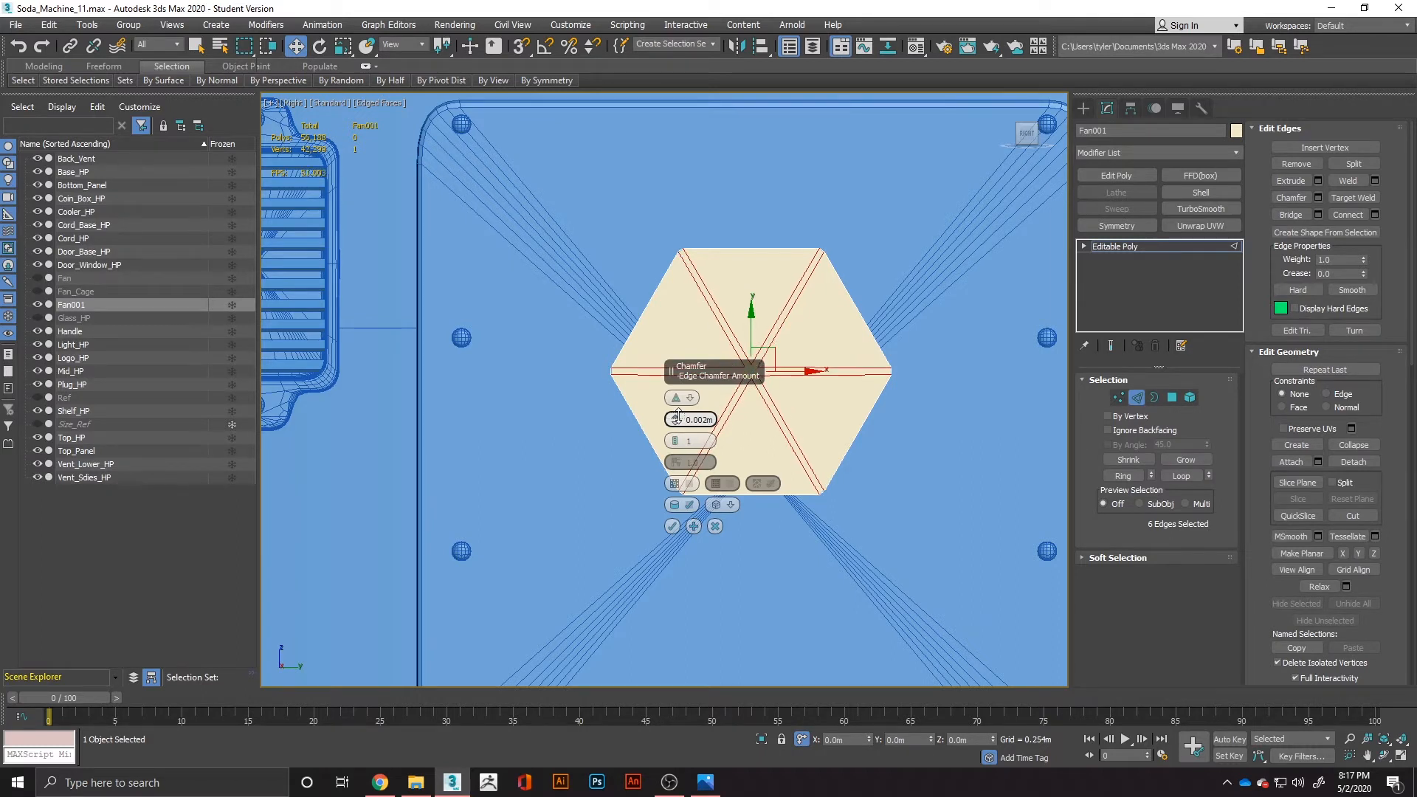
left_click(672, 527)
Move the small hexagonal polygon at the centre outward along X by about 0.009 m.
middle_click_drag(761, 350, 839, 371, "alt")
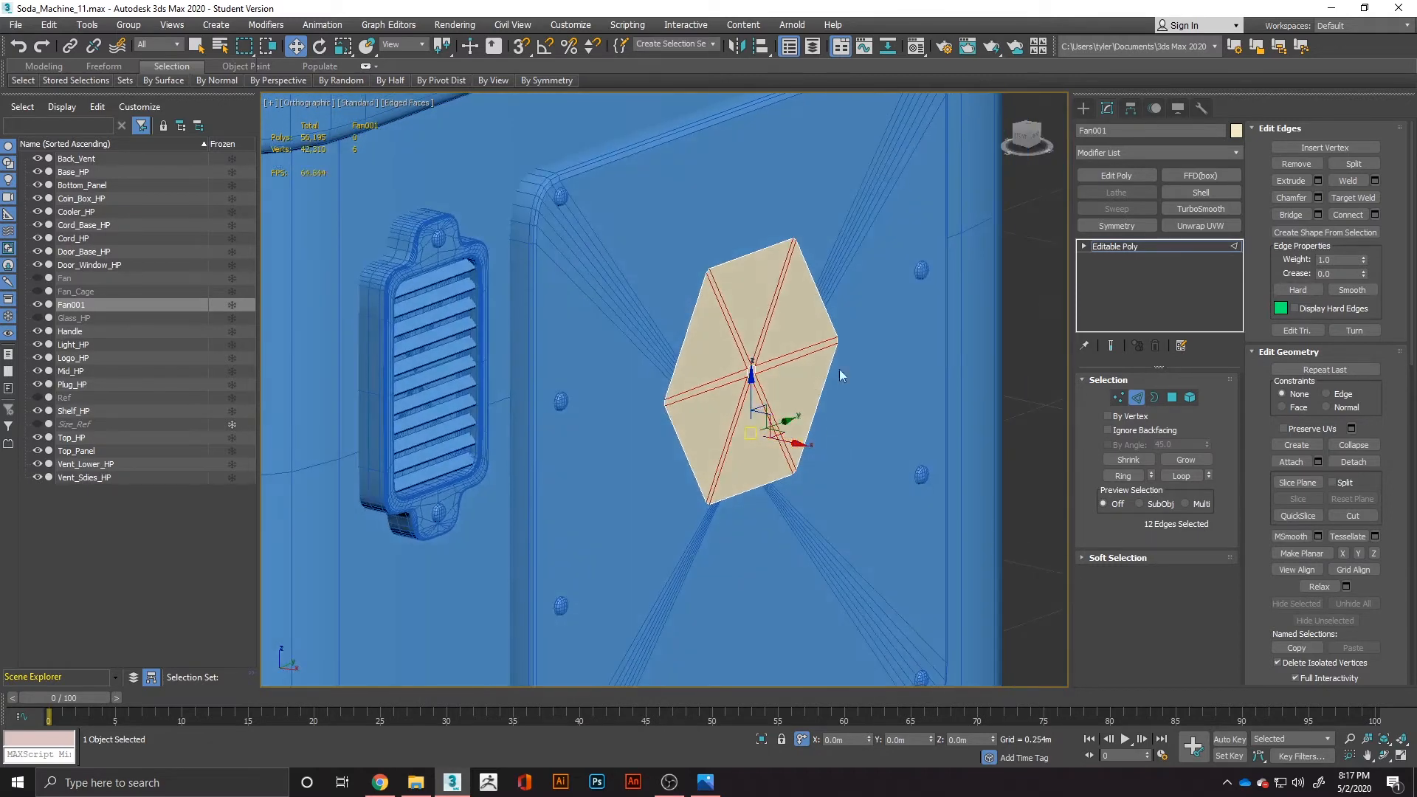
left_click(1177, 397)
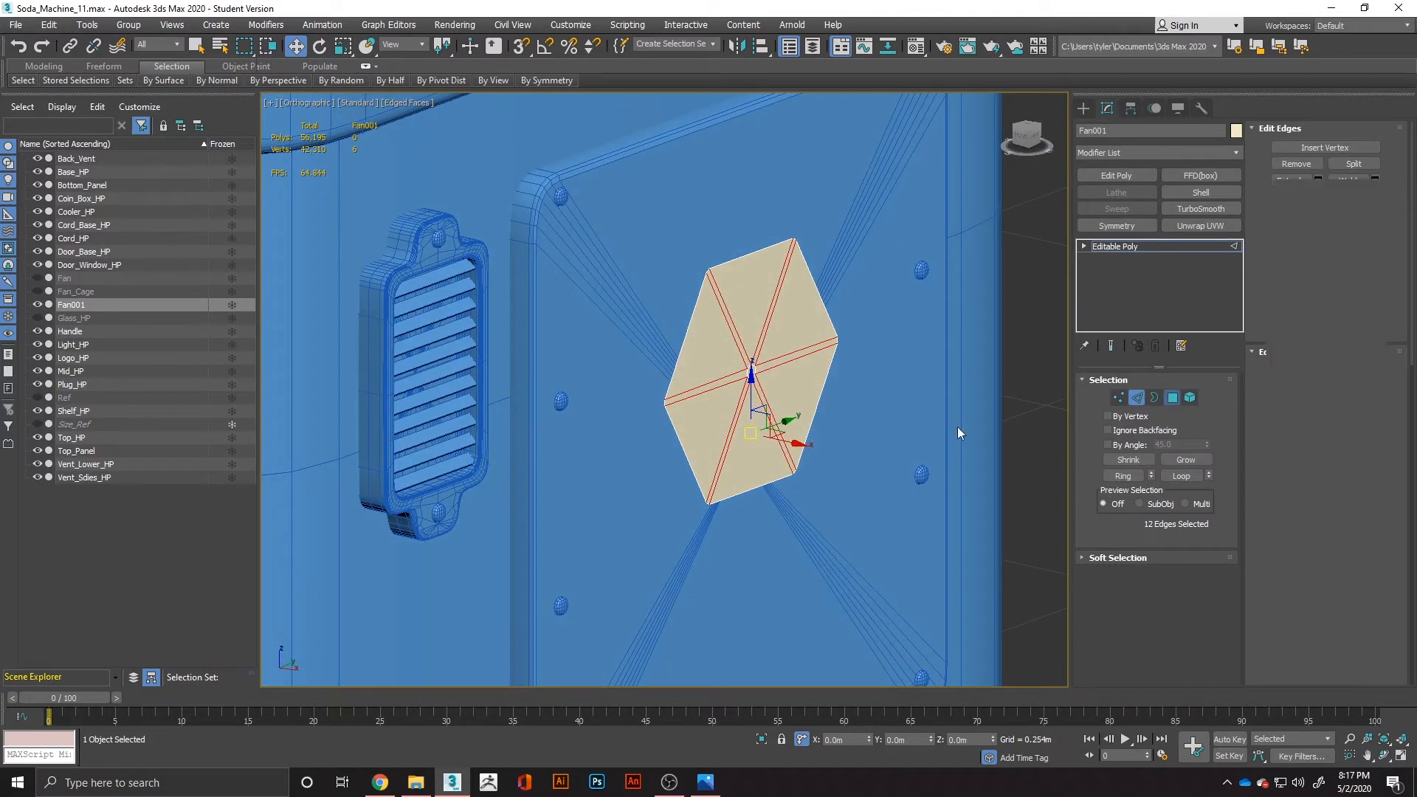
left_click(751, 371)
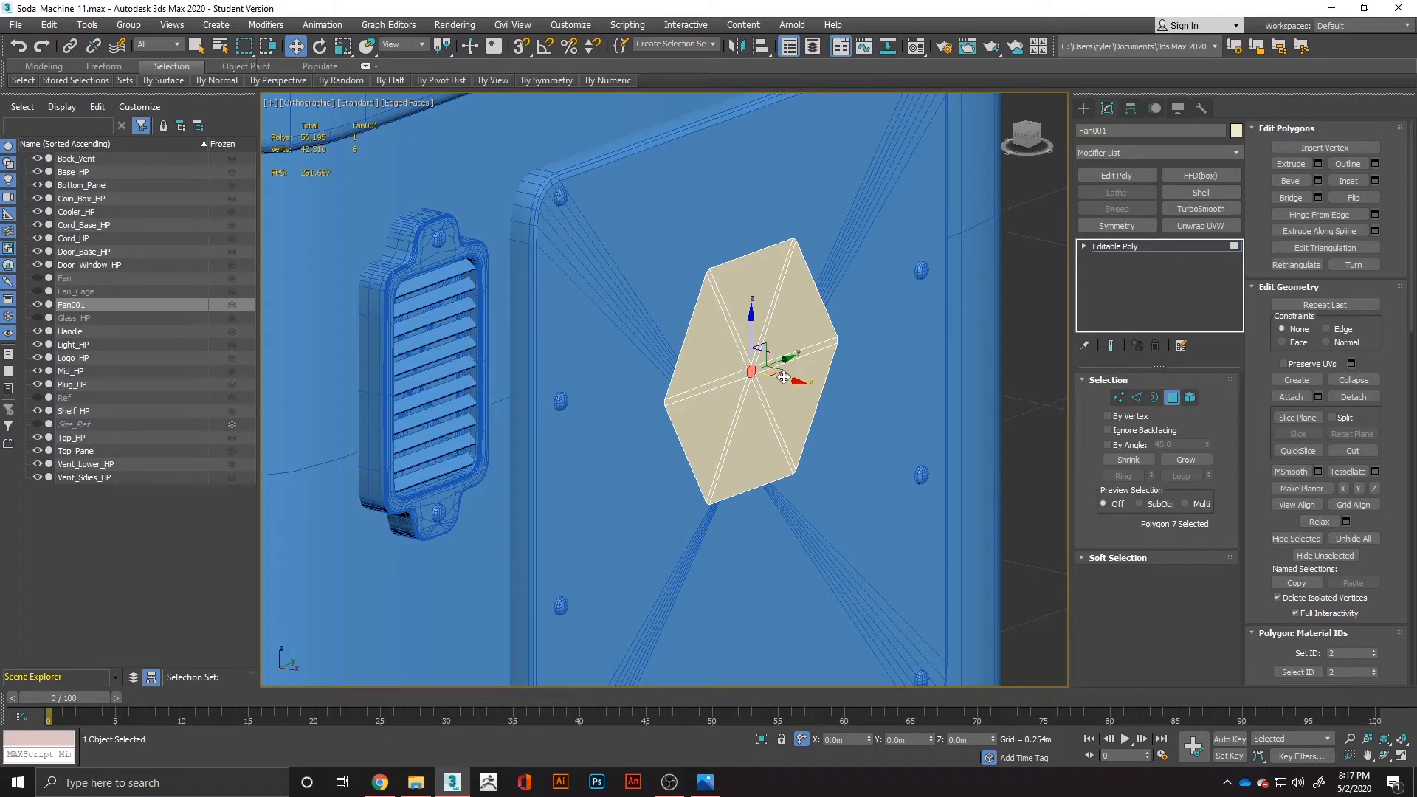
left_click_drag(783, 378, 796, 388)
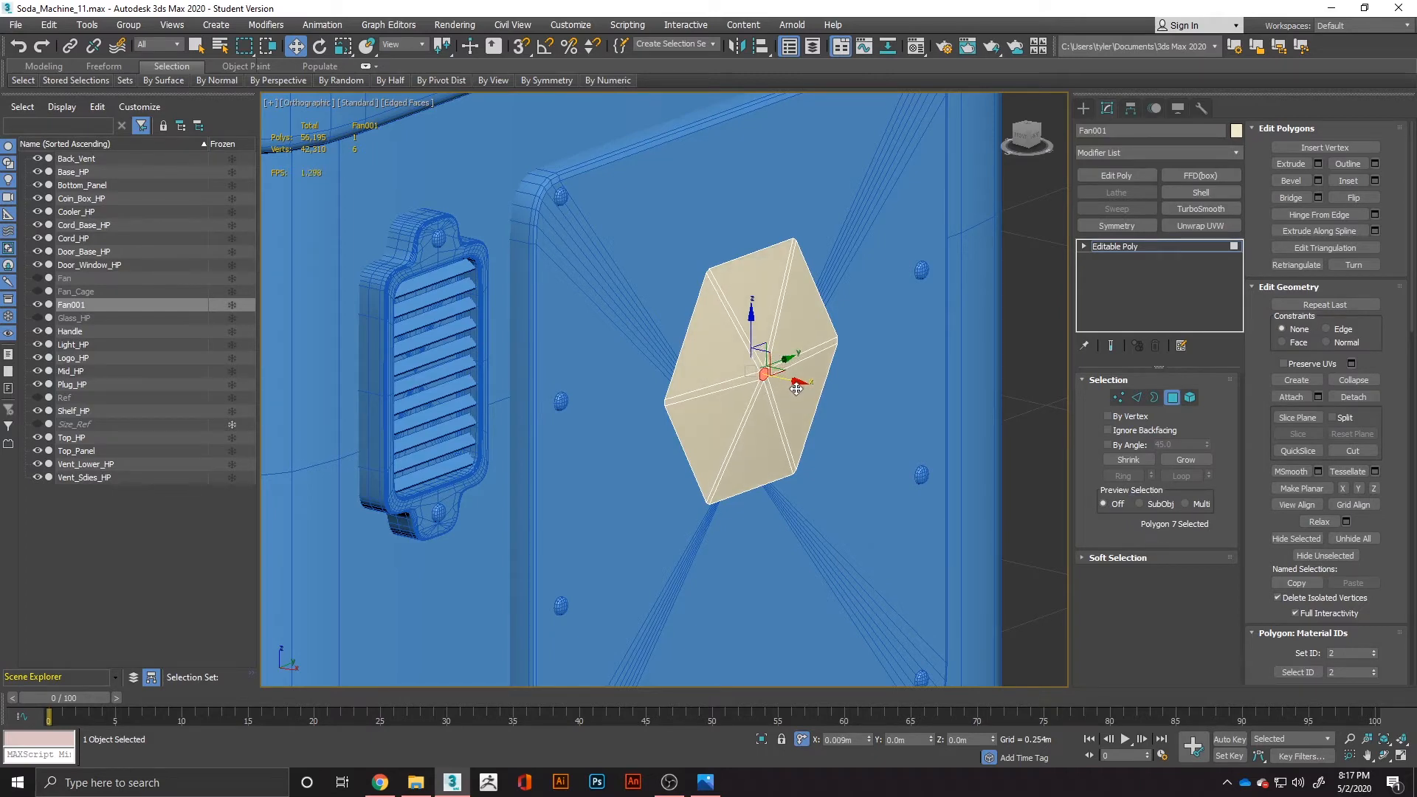
Delete the six large triangular polygons between the chamfered strips, leaving only the spokes and hub.
left_click(710, 415)
left_click(716, 358, "ctrl")
left_click(757, 315, "ctrl")
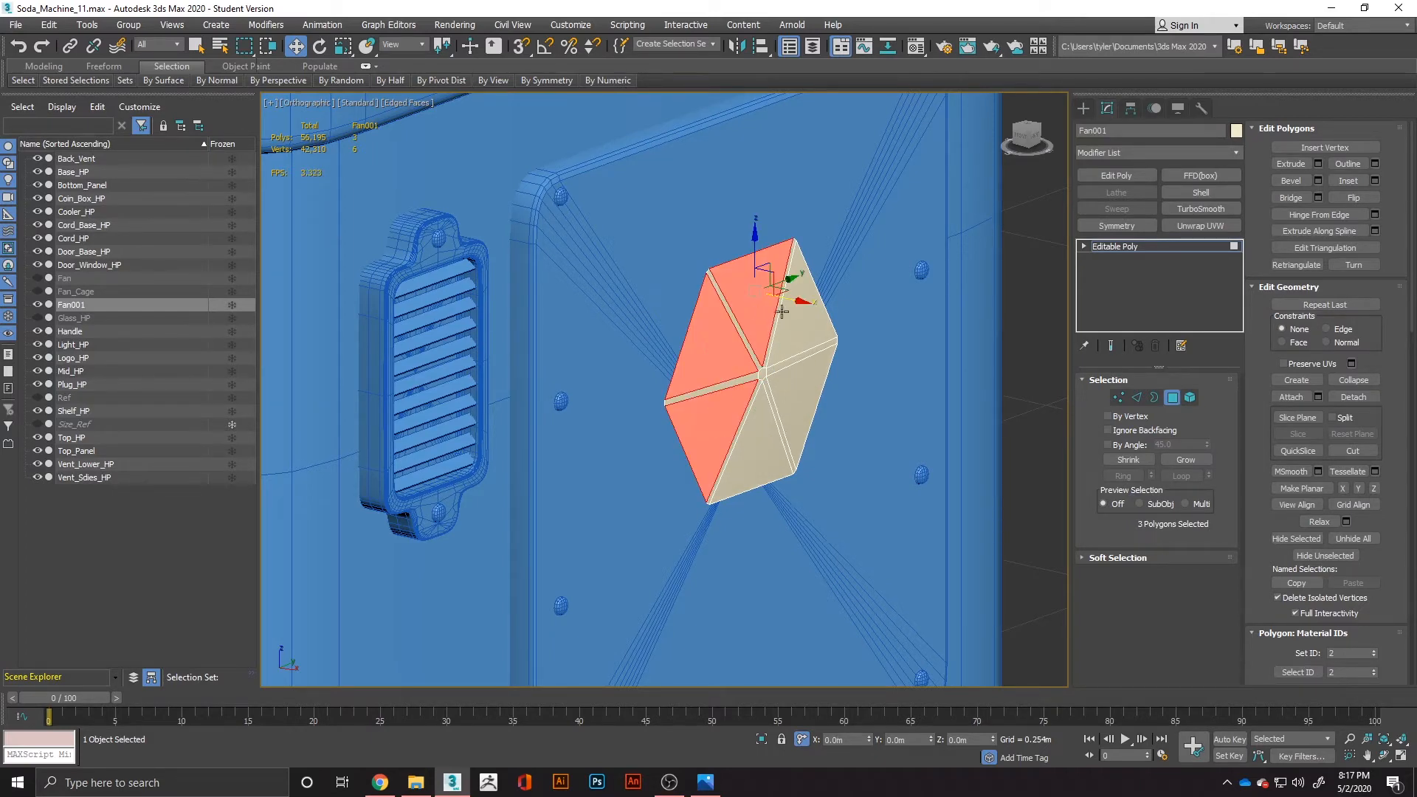
left_click(794, 322, "ctrl")
left_click(796, 378, "ctrl")
left_click(763, 427, "ctrl")
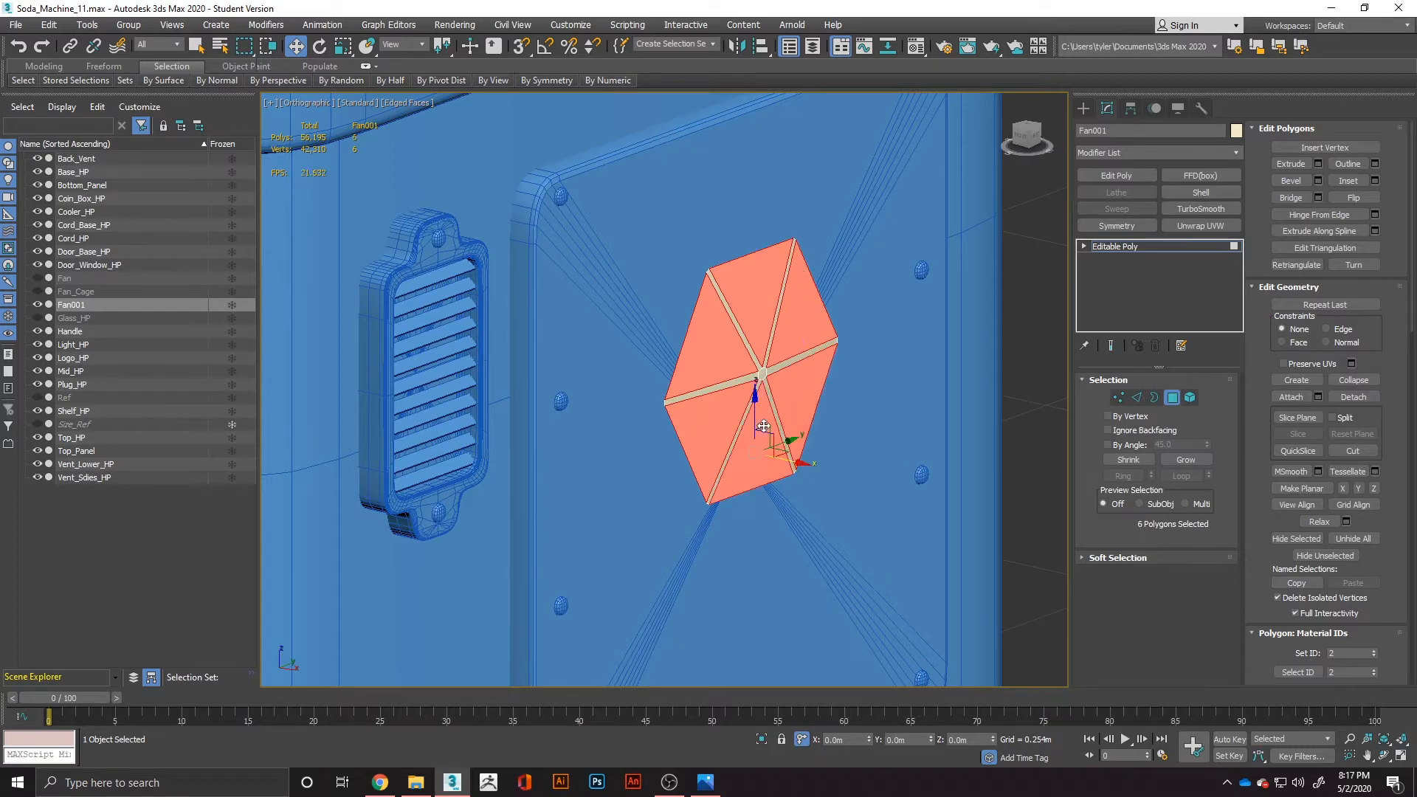
key("Delete")
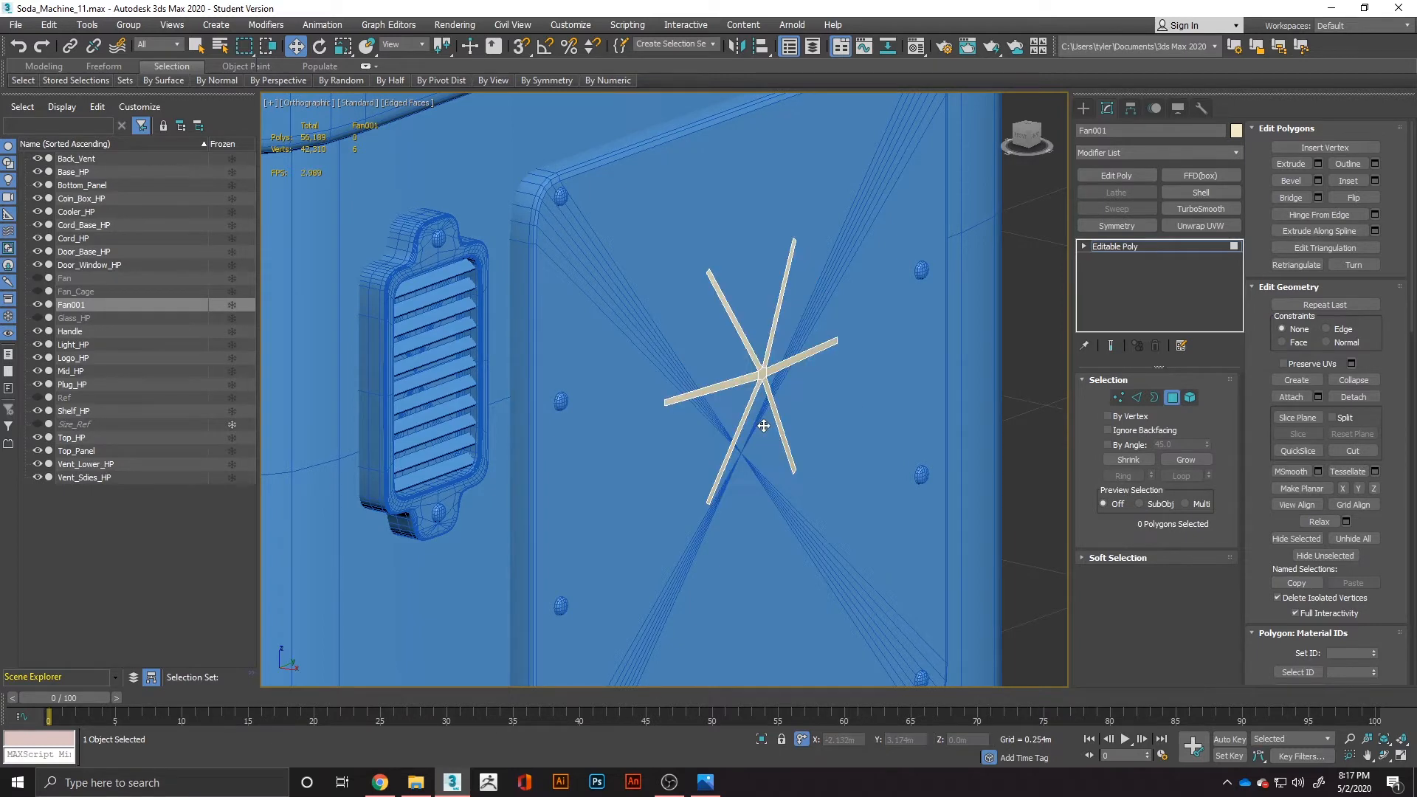
Add a Shell modifier and a TurboSmooth modifier to the six-spoked Fan001 shape.
left_click(1201, 193)
left_click(1183, 209)
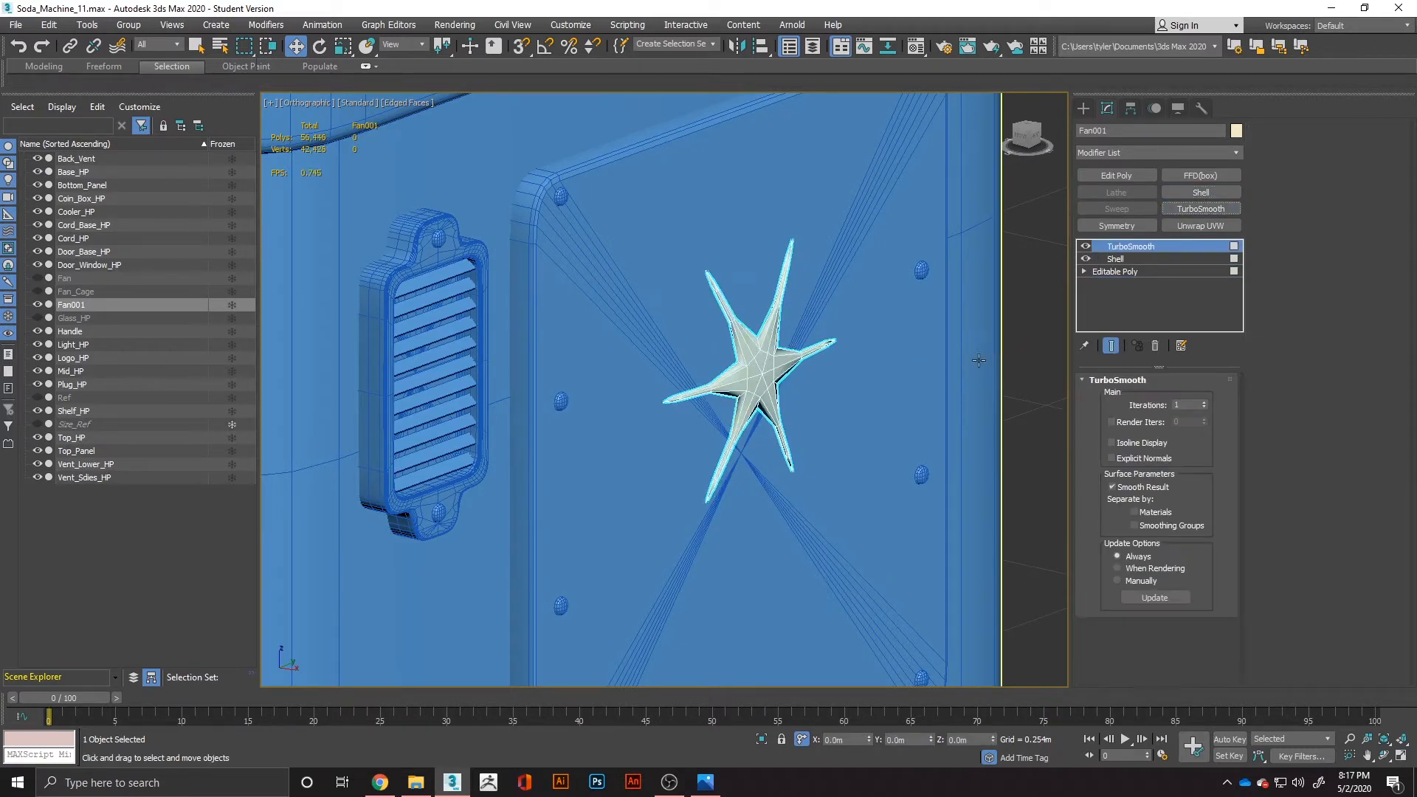
middle_click_drag(691, 442, 616, 465, "alt")
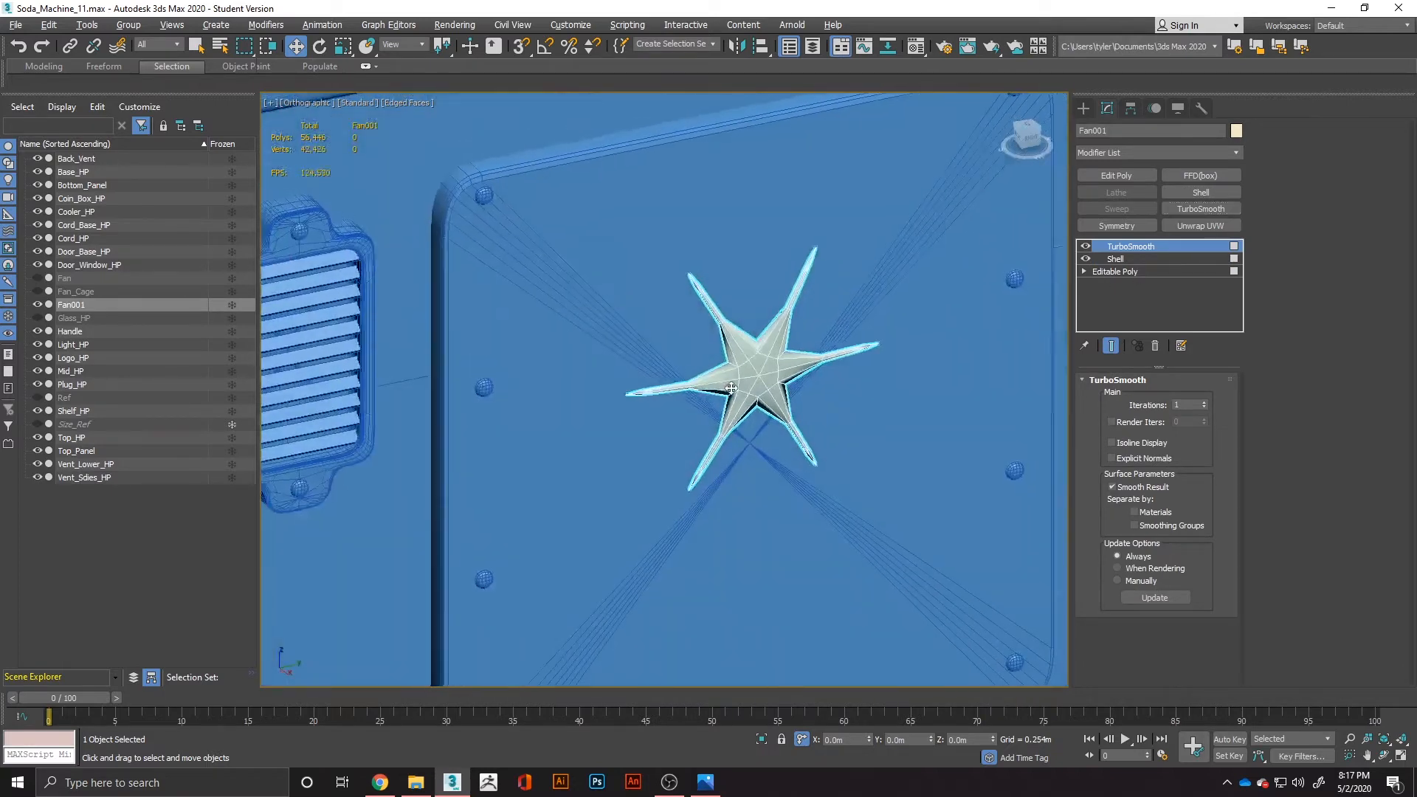
Insert an Edit Poly modifier directly above Shell, and delete the TurboSmooth modifier.
left_click(1141, 256)
left_click(1116, 175)
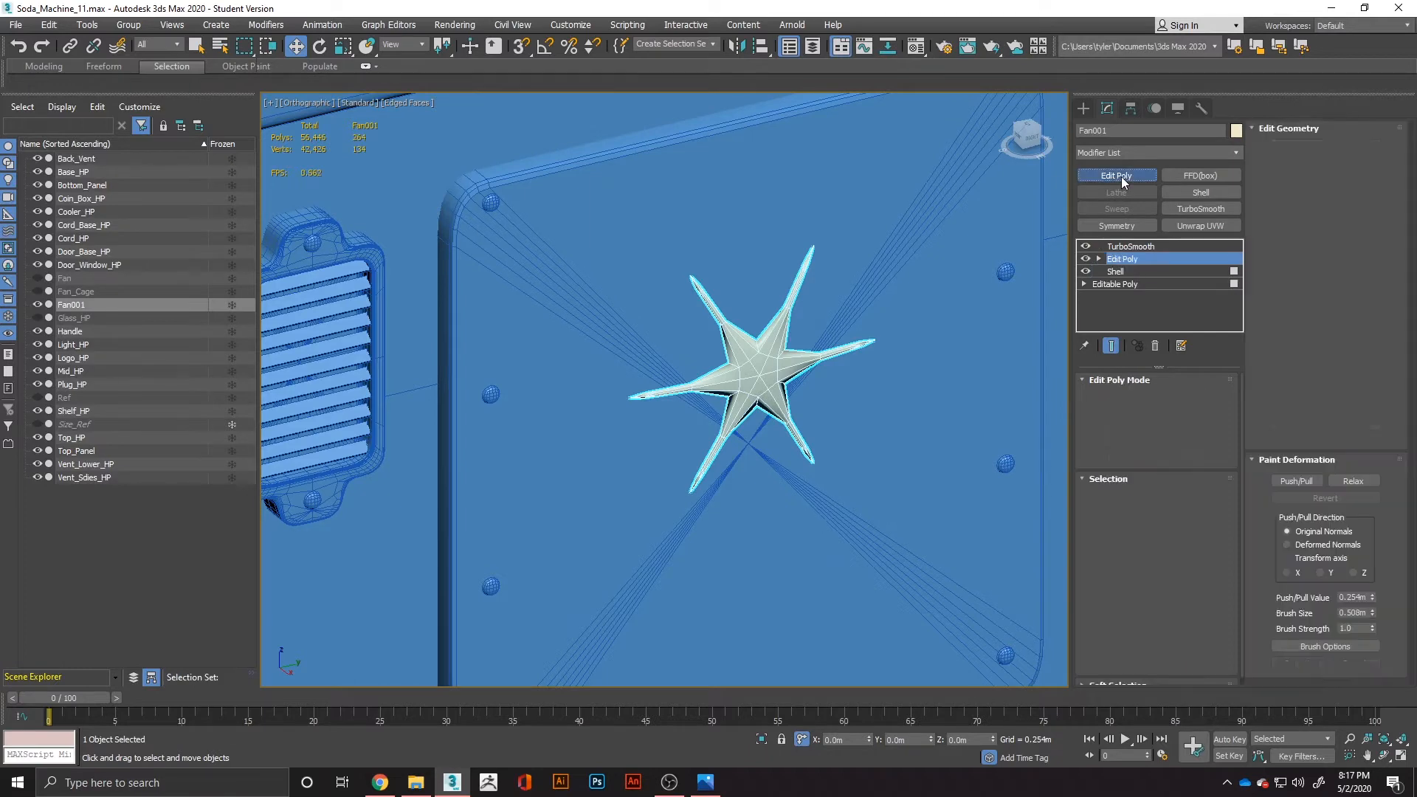
left_click(1122, 247)
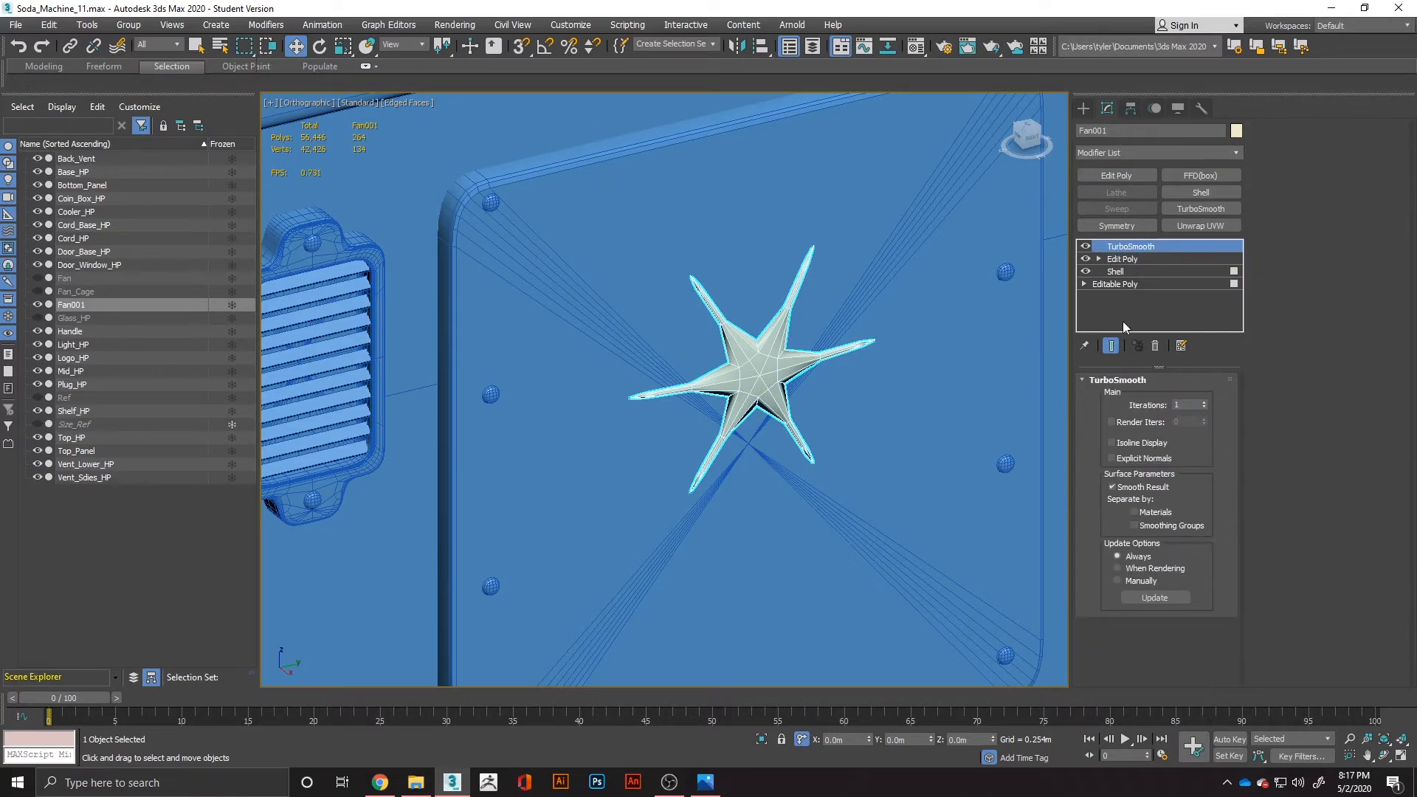
left_click(1156, 347)
Insert an edge loop across each of the six spokes of Fan001, close to the central hub.
scroll(746, 373, "up", 3)
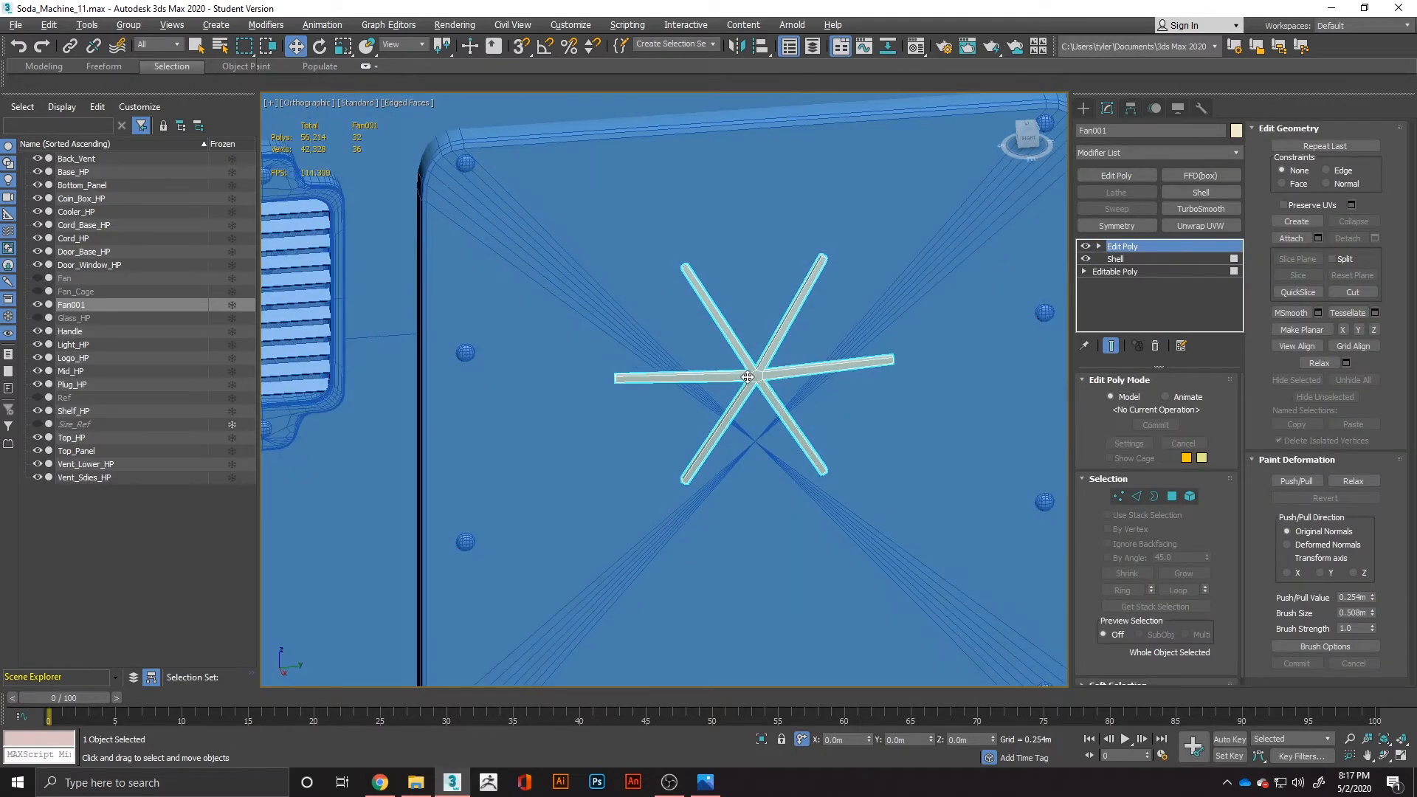
scroll(746, 373, "up", 3)
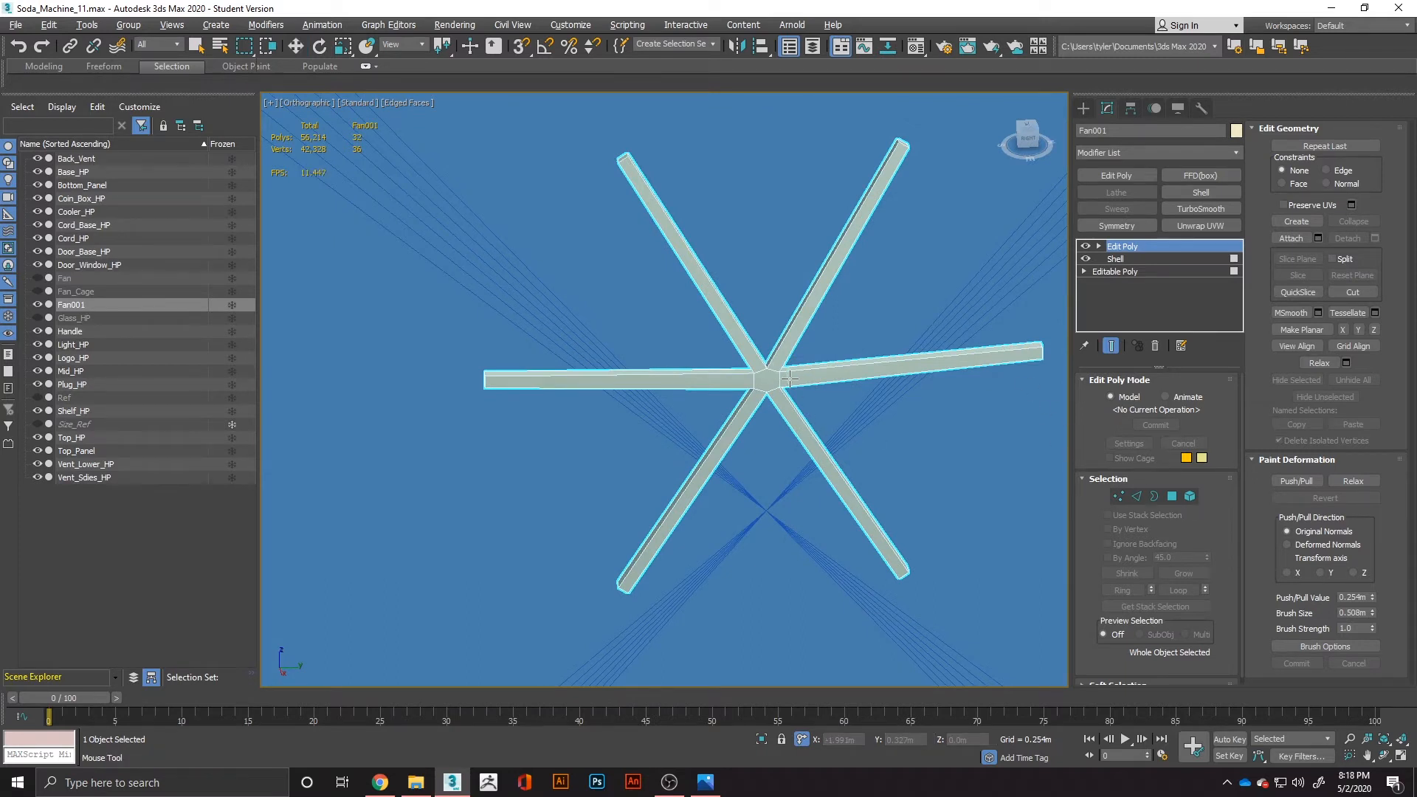
key("2")
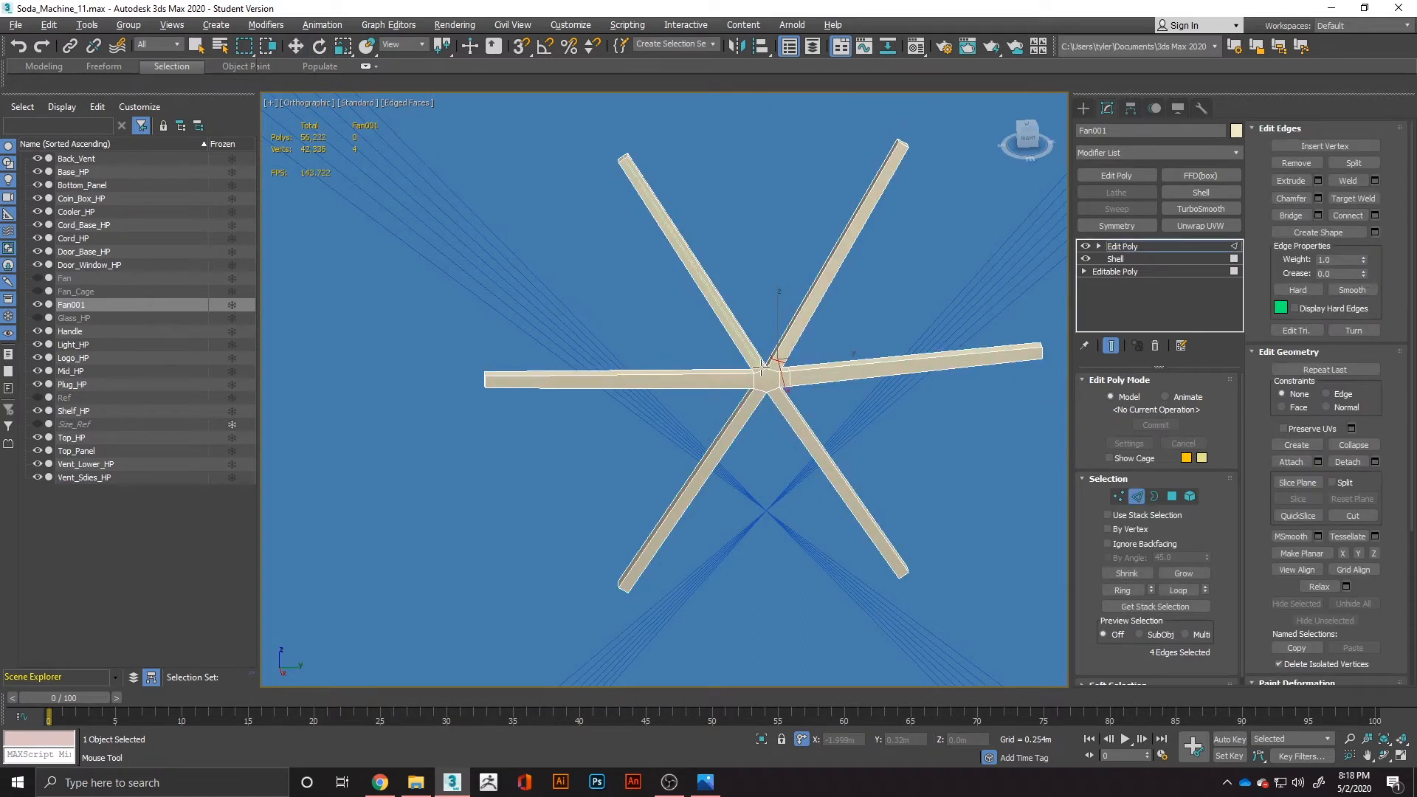
left_click_drag(758, 366, 777, 399, "shift")
left_click(778, 399)
scroll(800, 400, "up", 3)
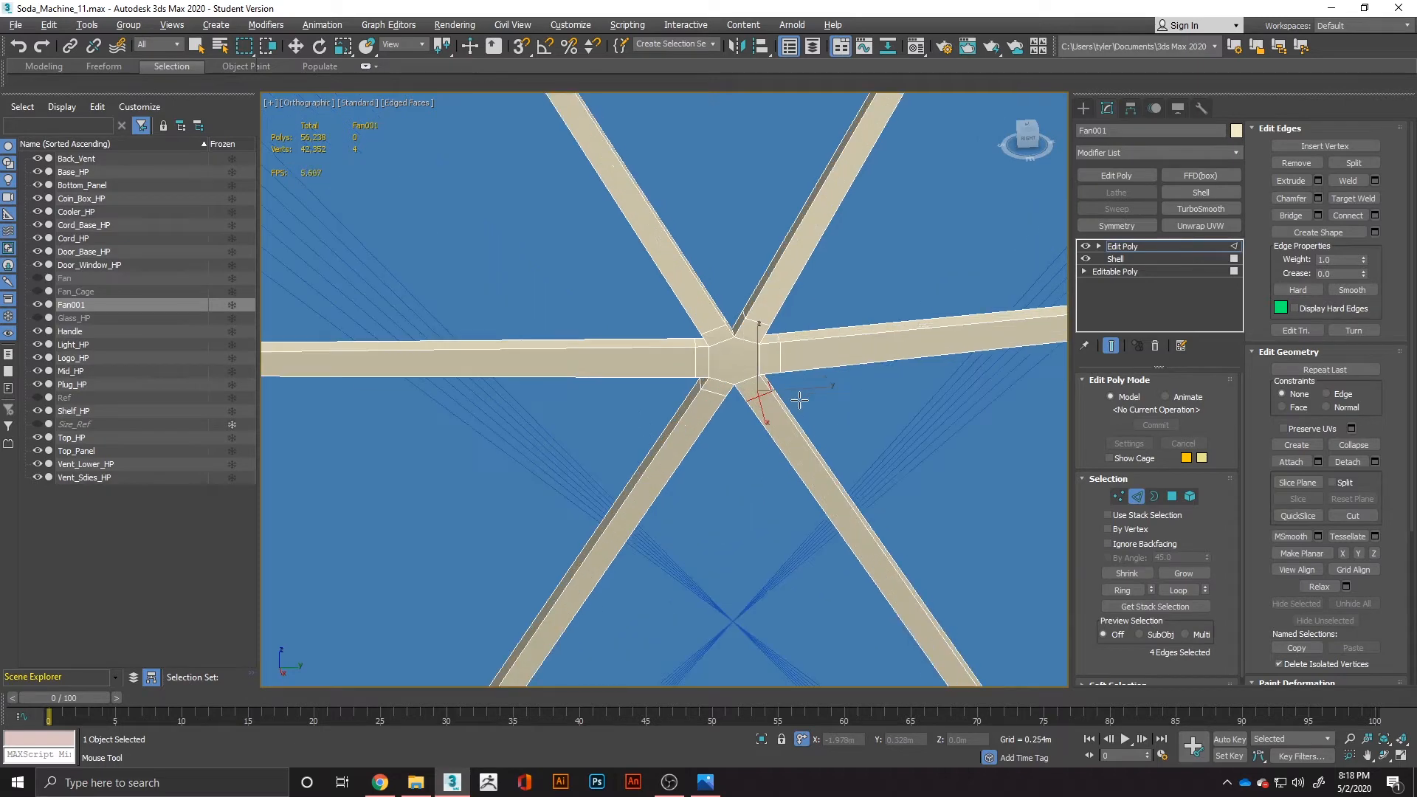
right_click(801, 399)
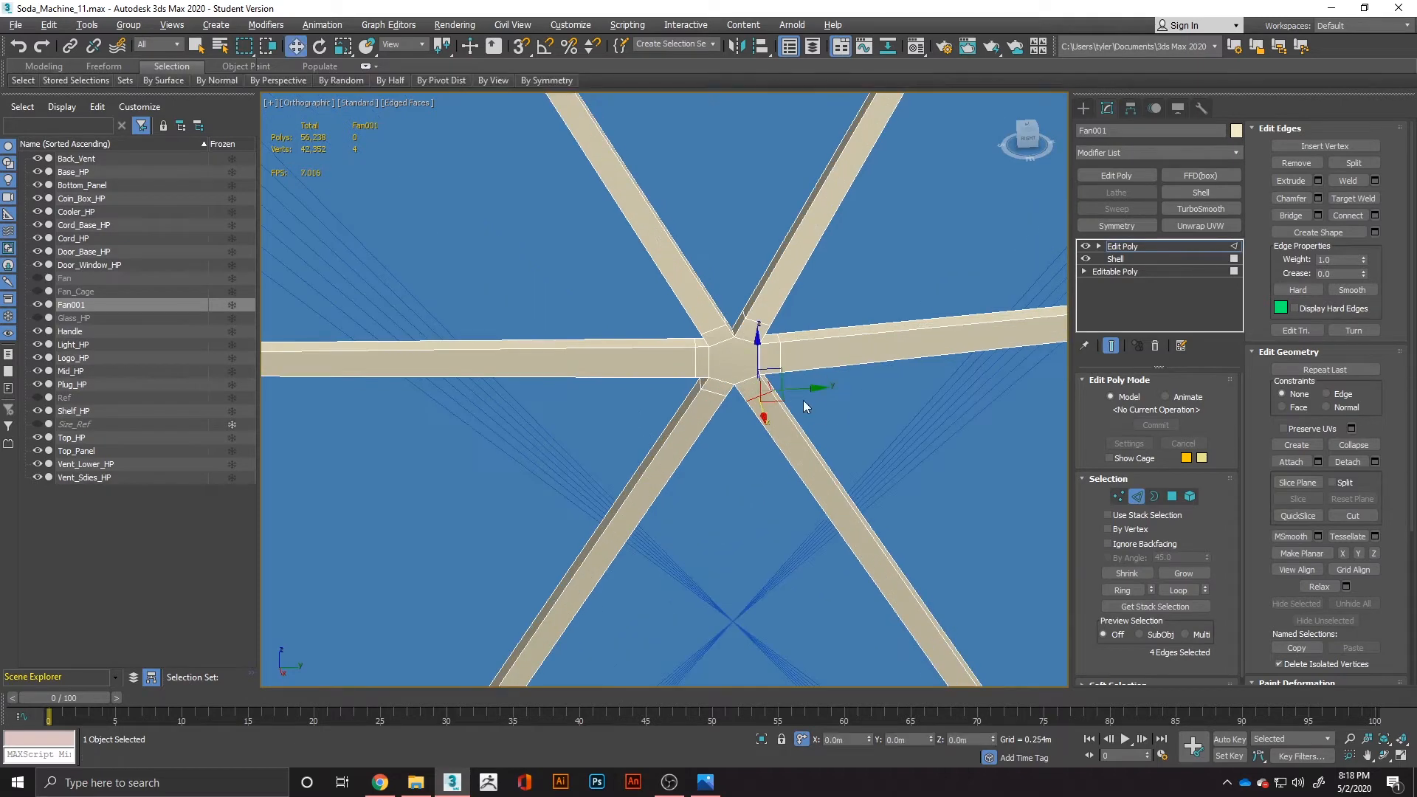
Select the six edge loops around the hub and chamfer them with 1 segment.
left_click(708, 395, "ctrl")
double_click(696, 372, "ctrl")
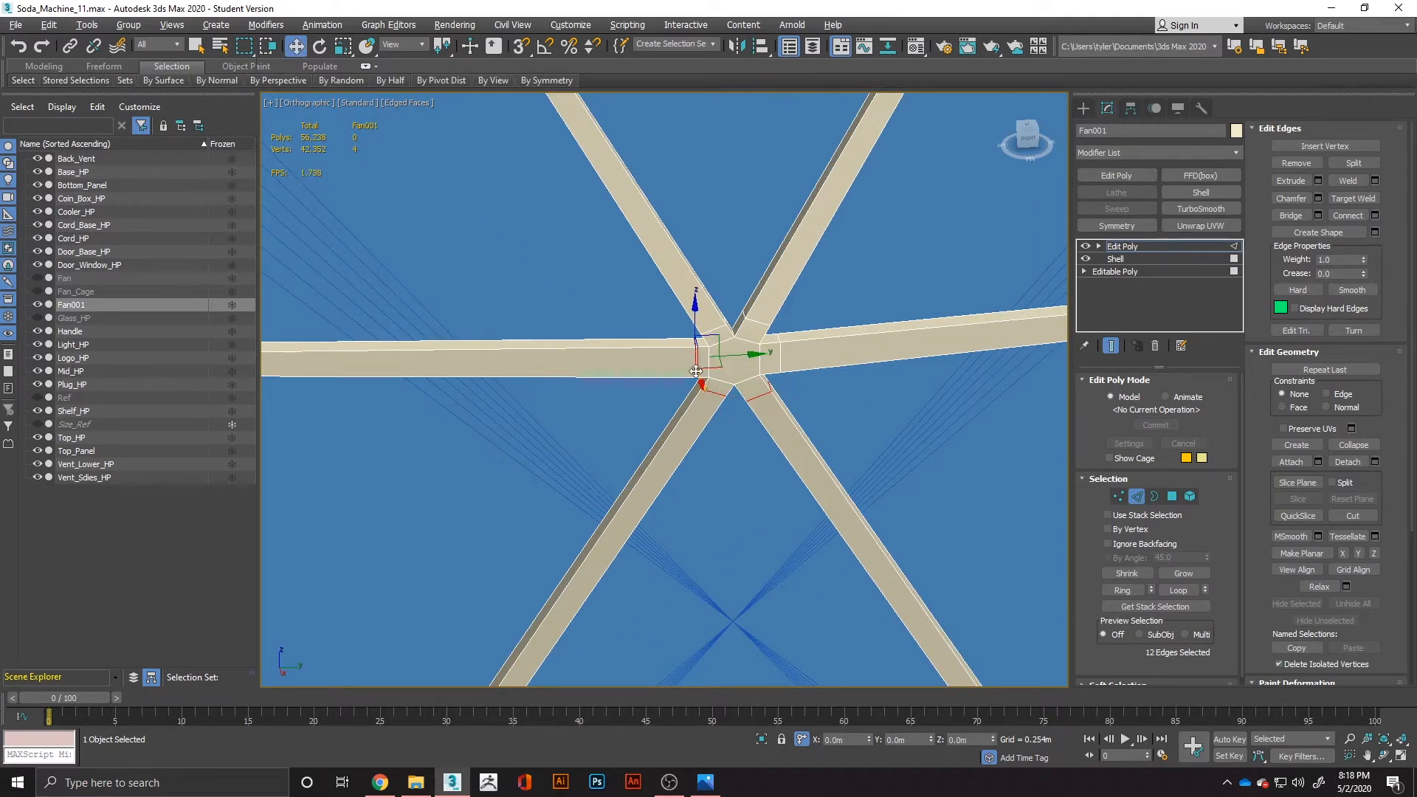
double_click(715, 332, "ctrl")
double_click(770, 333, "ctrl")
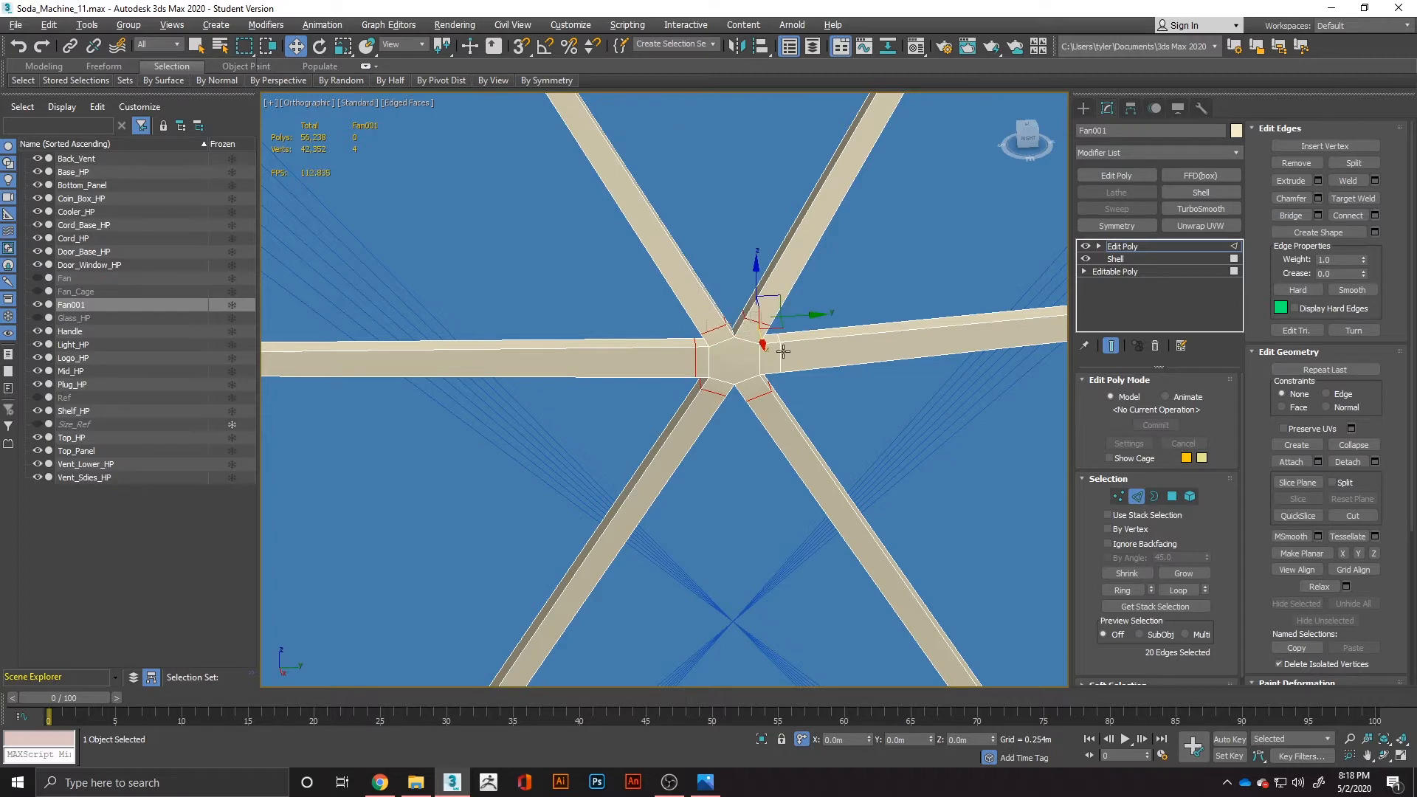
double_click(782, 351, "ctrl")
right_click(777, 349)
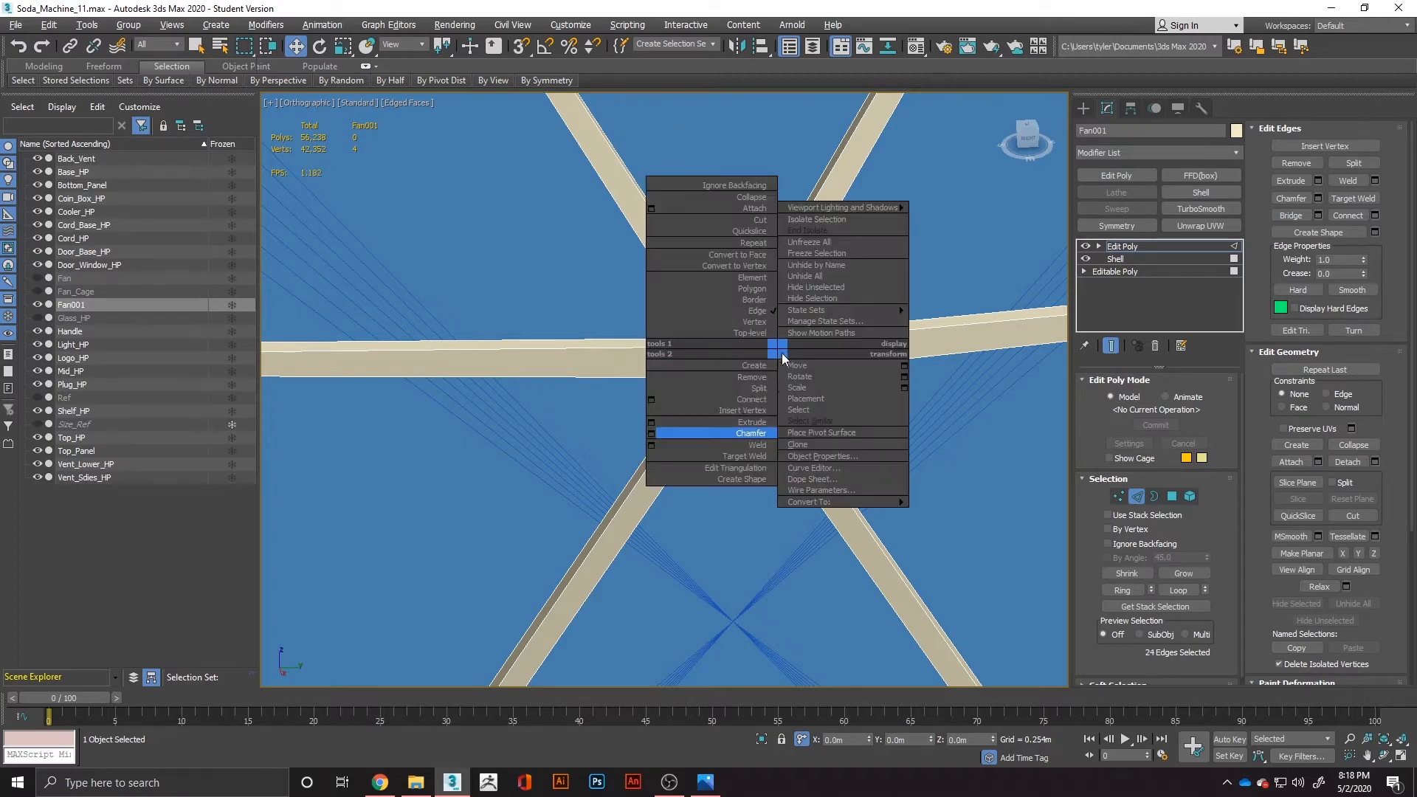
left_click(651, 434)
left_click_drag(678, 424, 701, 596)
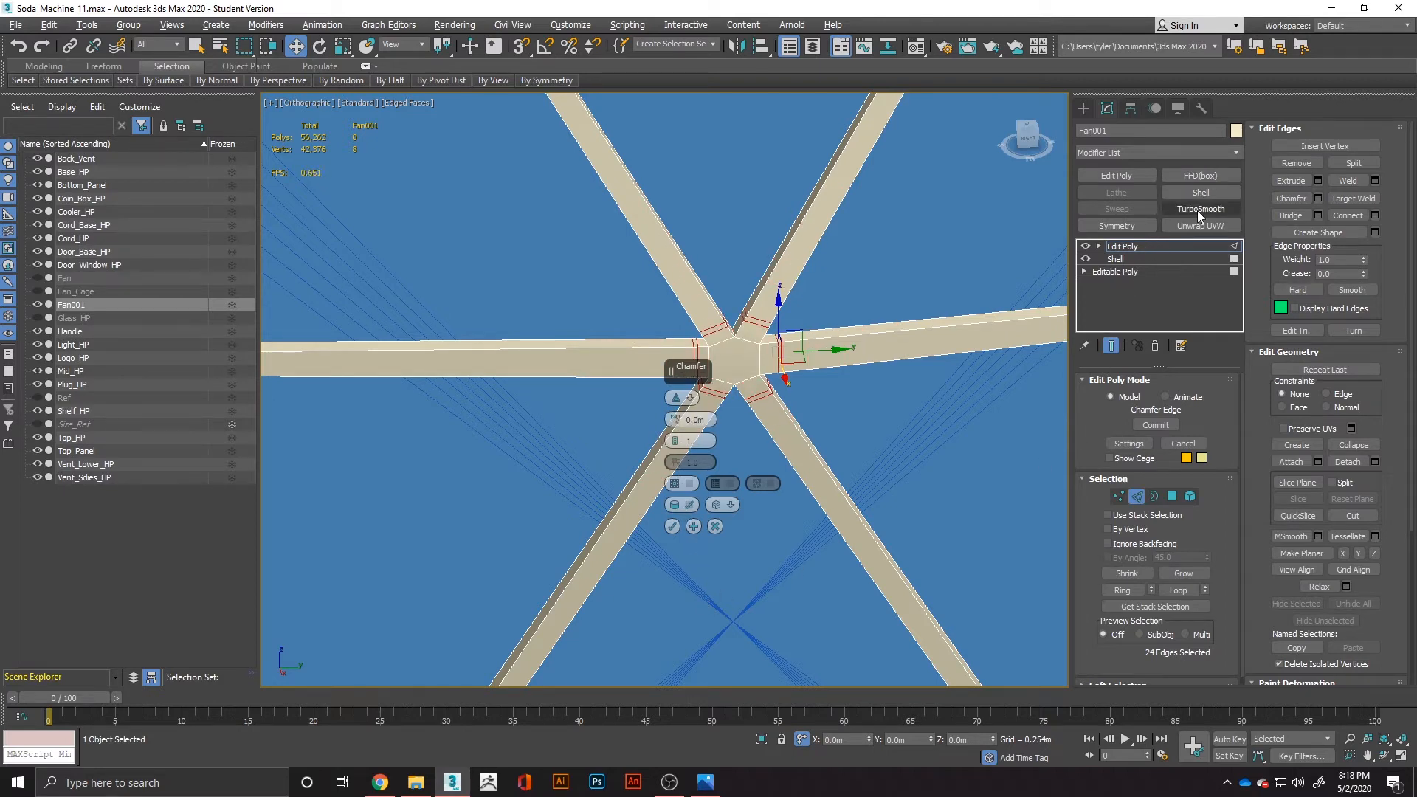
left_click(672, 526)
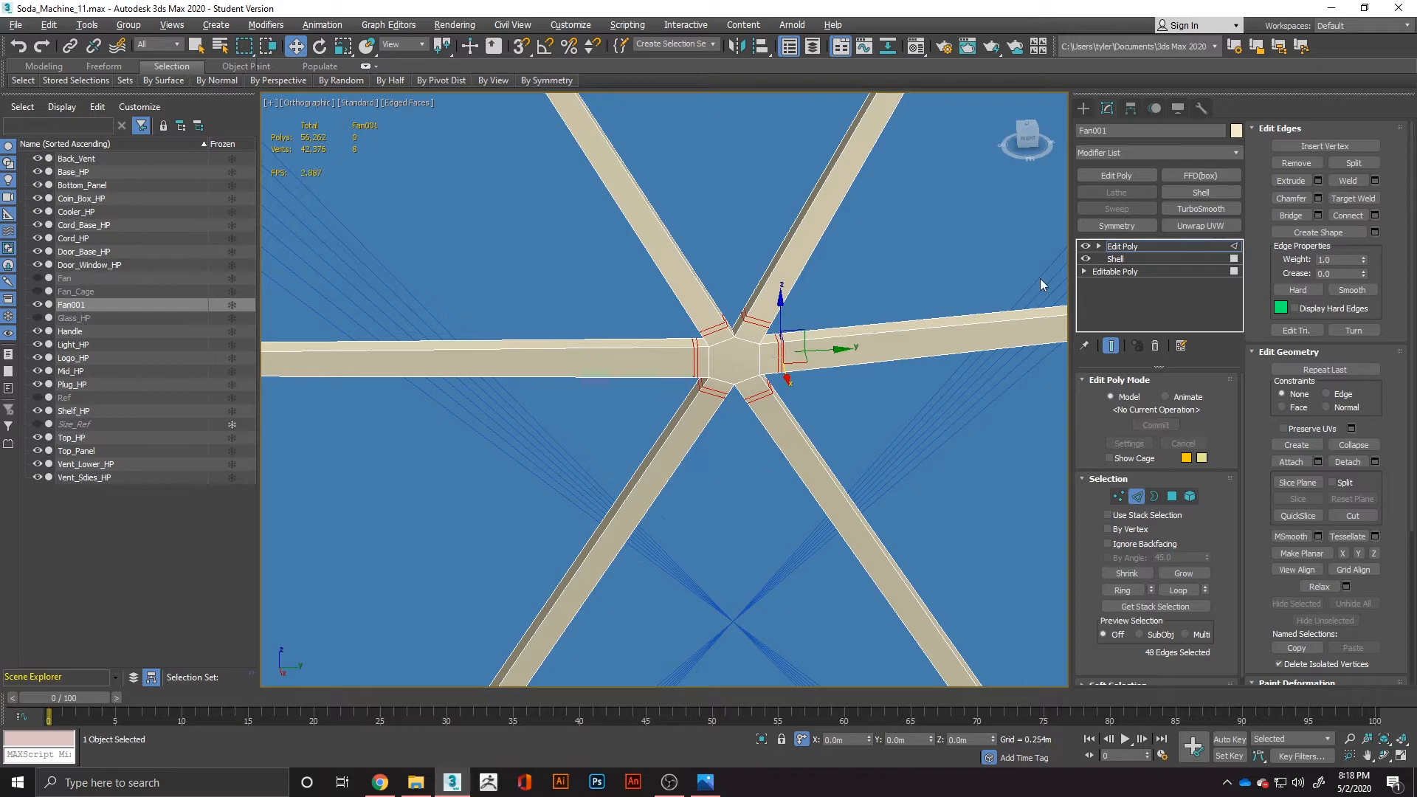
Try a TurboSmooth modifier on the six-spoked piece, and delete it from the stack.
left_click(1194, 212)
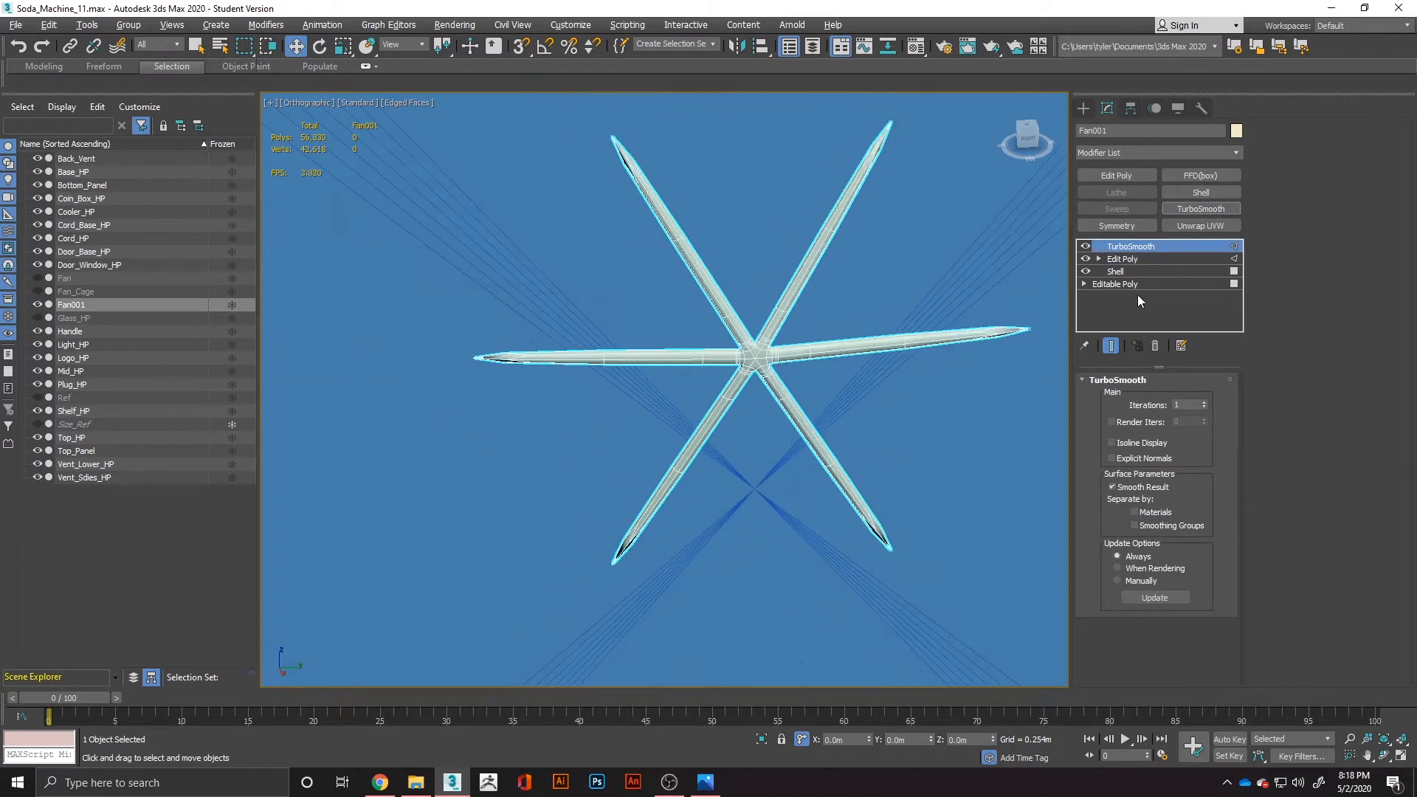
left_click(1144, 259)
mouse_move(649, 392)
middle_mouse_down("alt")
mouse_move(623, 422)
mouse_move(638, 415)
middle_mouse_up("alt")
left_click(1129, 246)
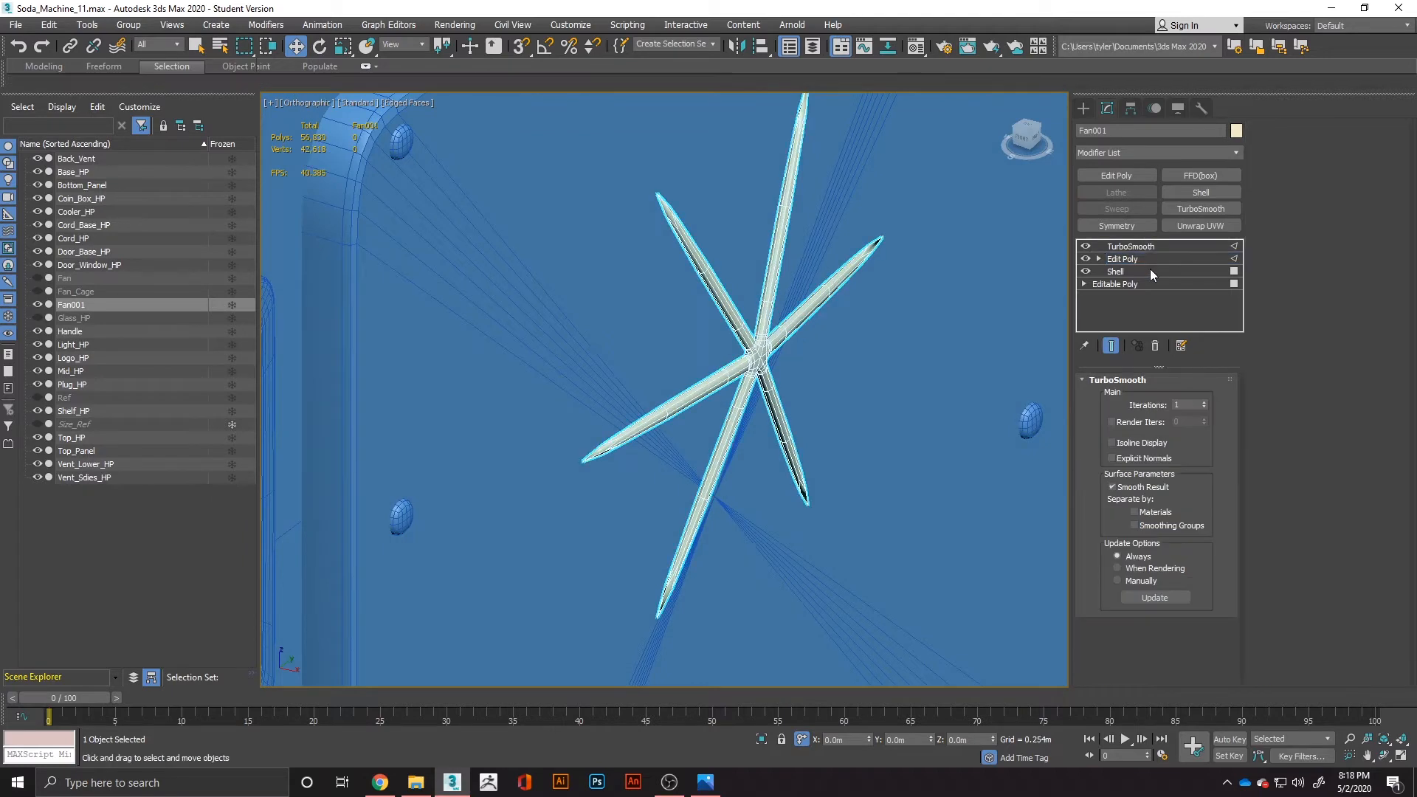
left_click(1155, 346)
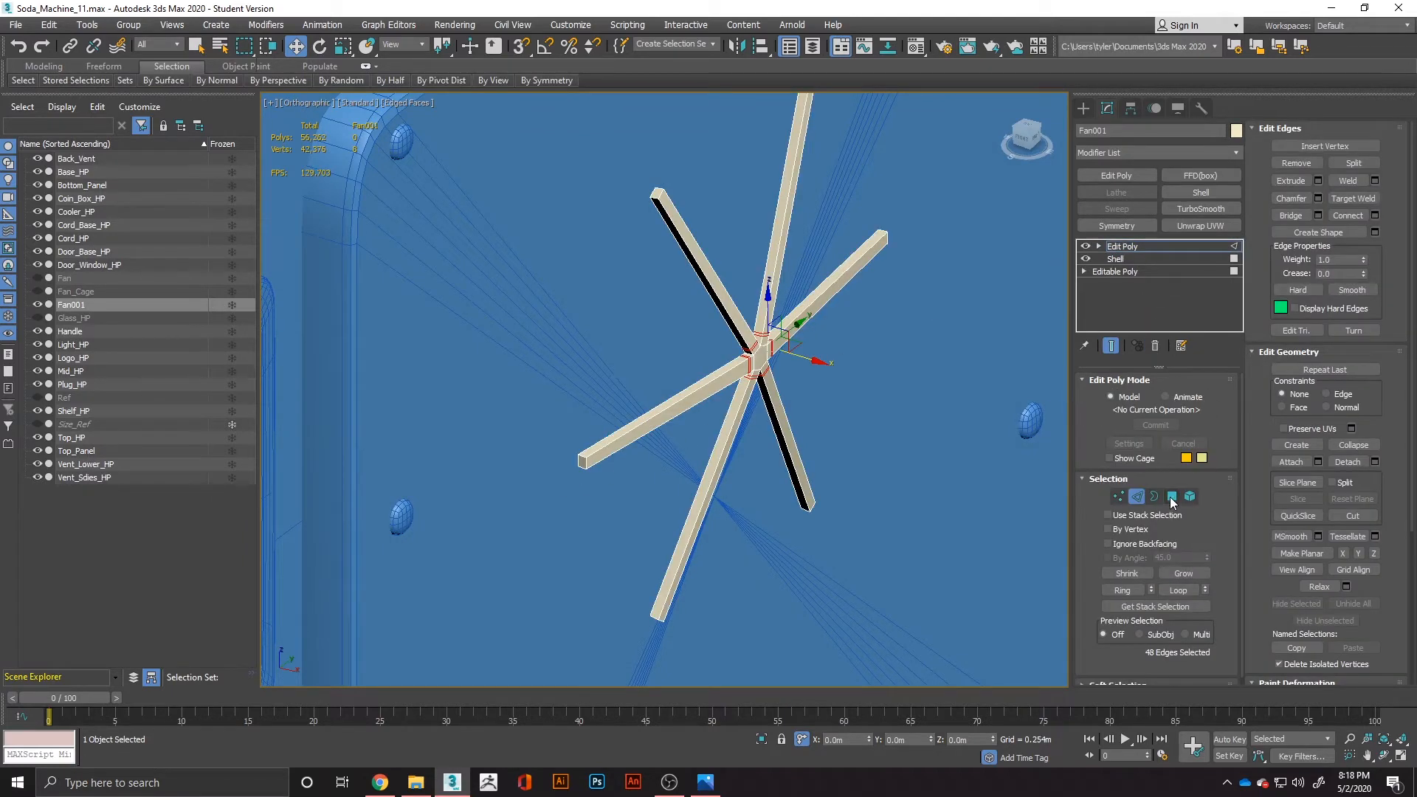
Select the end-cap polygons at the outer tips of all six spokes and delete them.
left_click(1173, 497)
left_click_drag(546, 442, 594, 498)
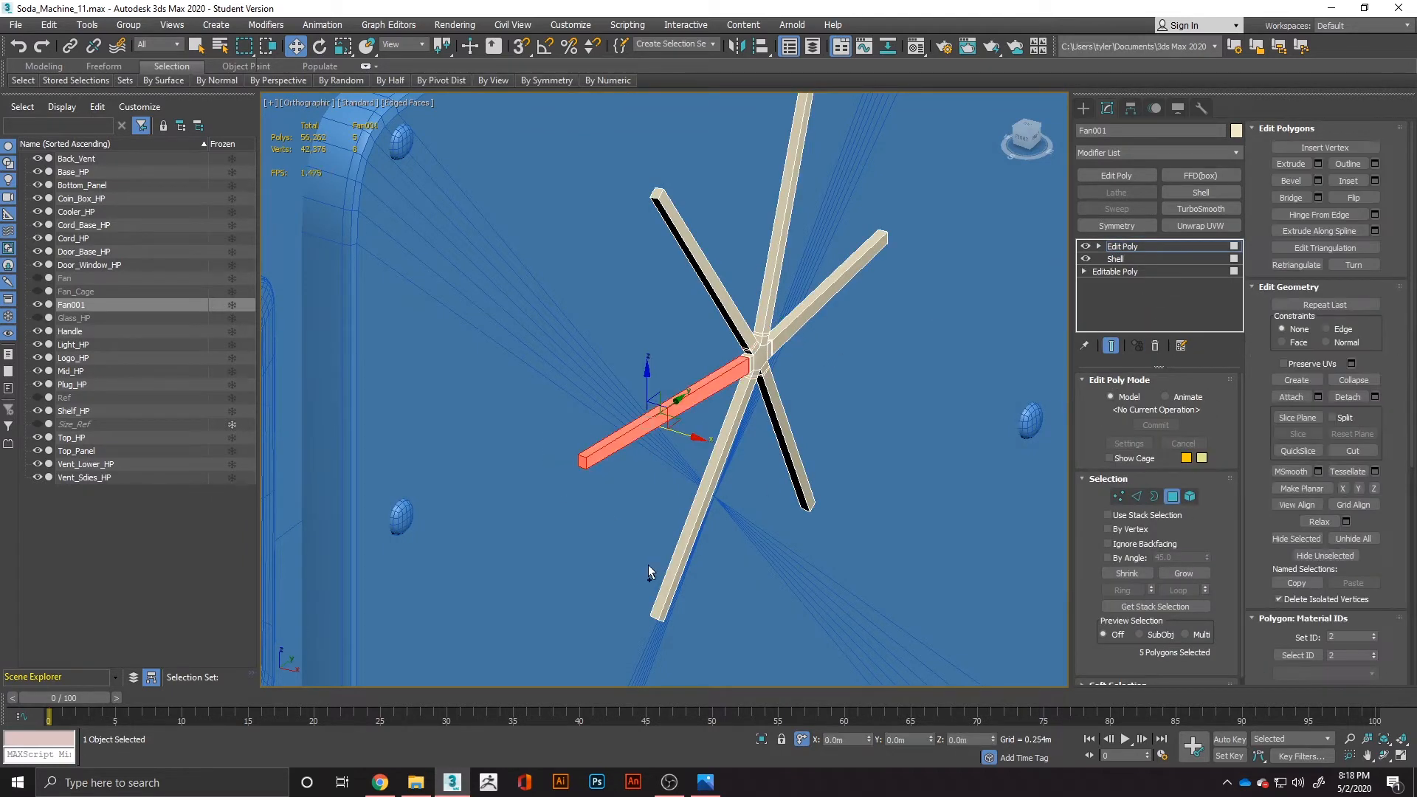
left_click_drag(724, 475, 724, 477, "alt")
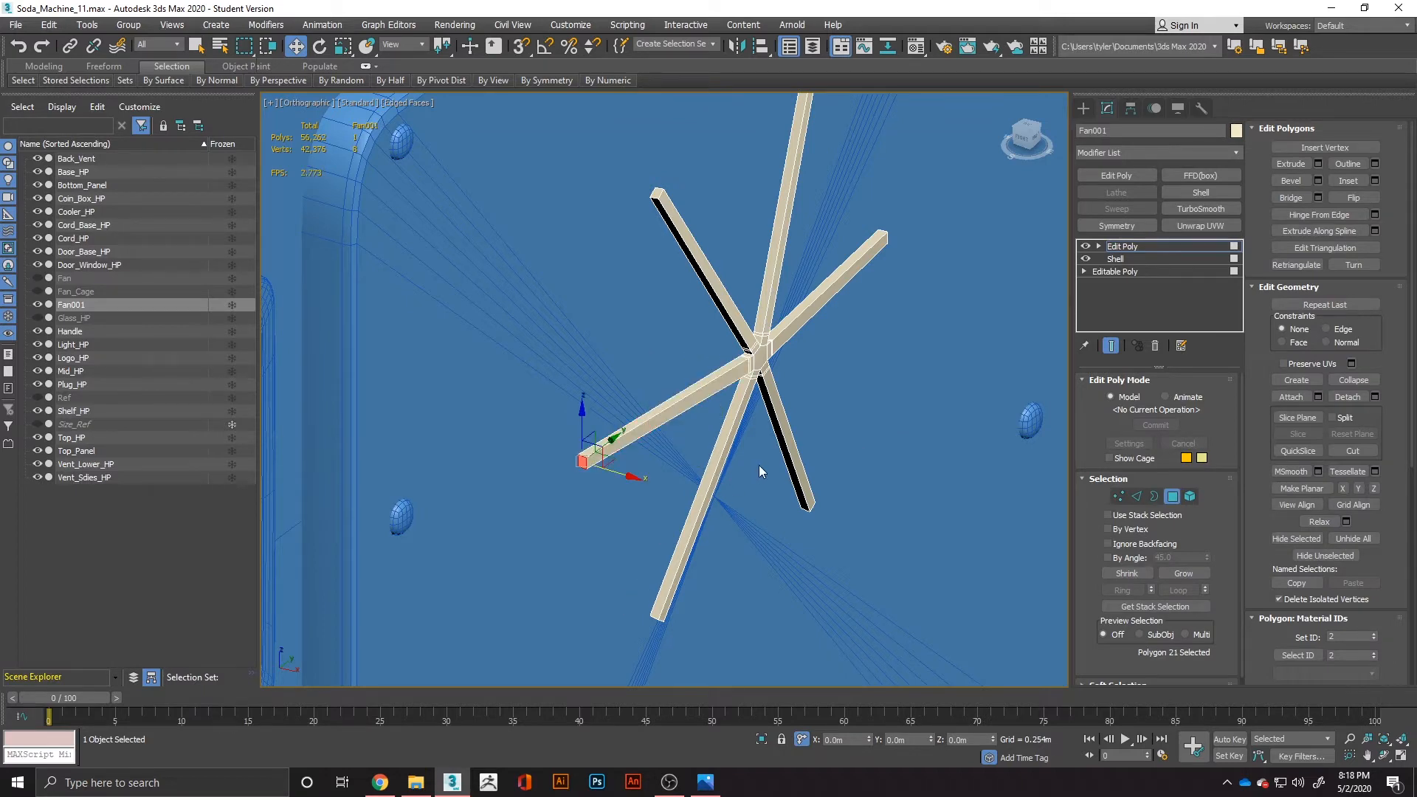
key("ctrl+a")
left_click_drag(671, 294, 812, 404, "alt")
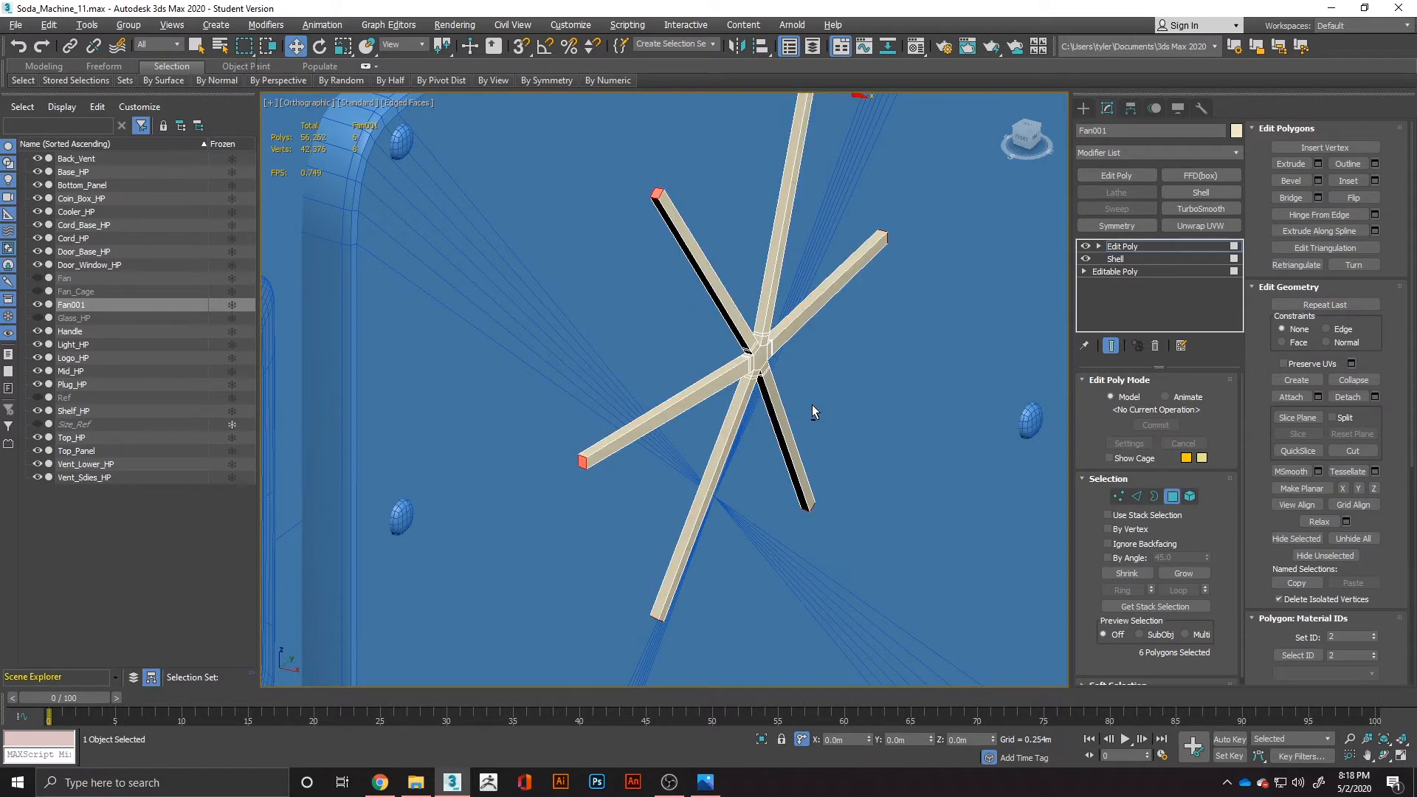
left_click(840, 382)
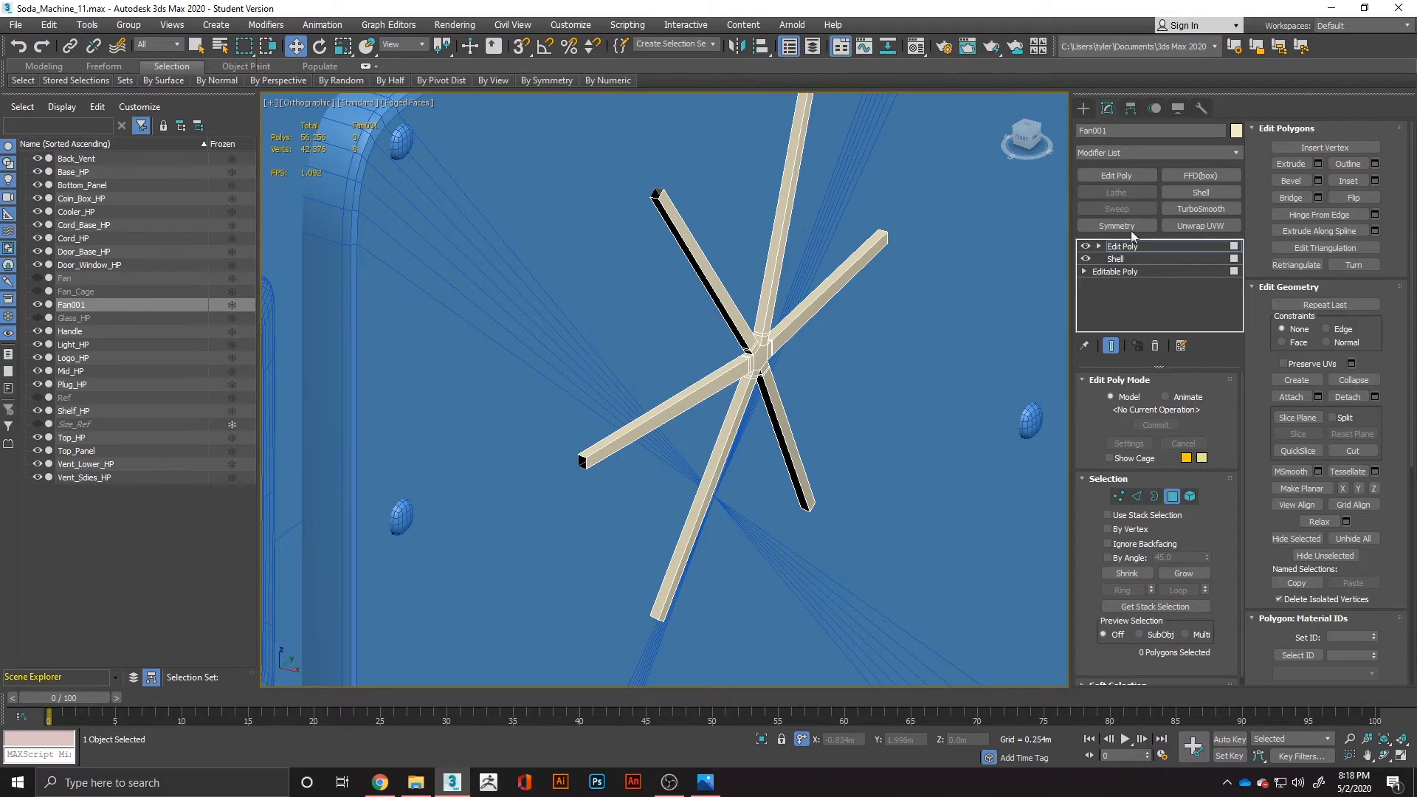
Add a TurboSmooth modifier to the open-ended spokes, and unhide Fan and Fan_Cage.
left_click(1210, 209)
mouse_move(781, 382)
middle_mouse_down()
mouse_move(822, 383)
mouse_move(626, 392)
mouse_move(800, 388)
middle_mouse_up()
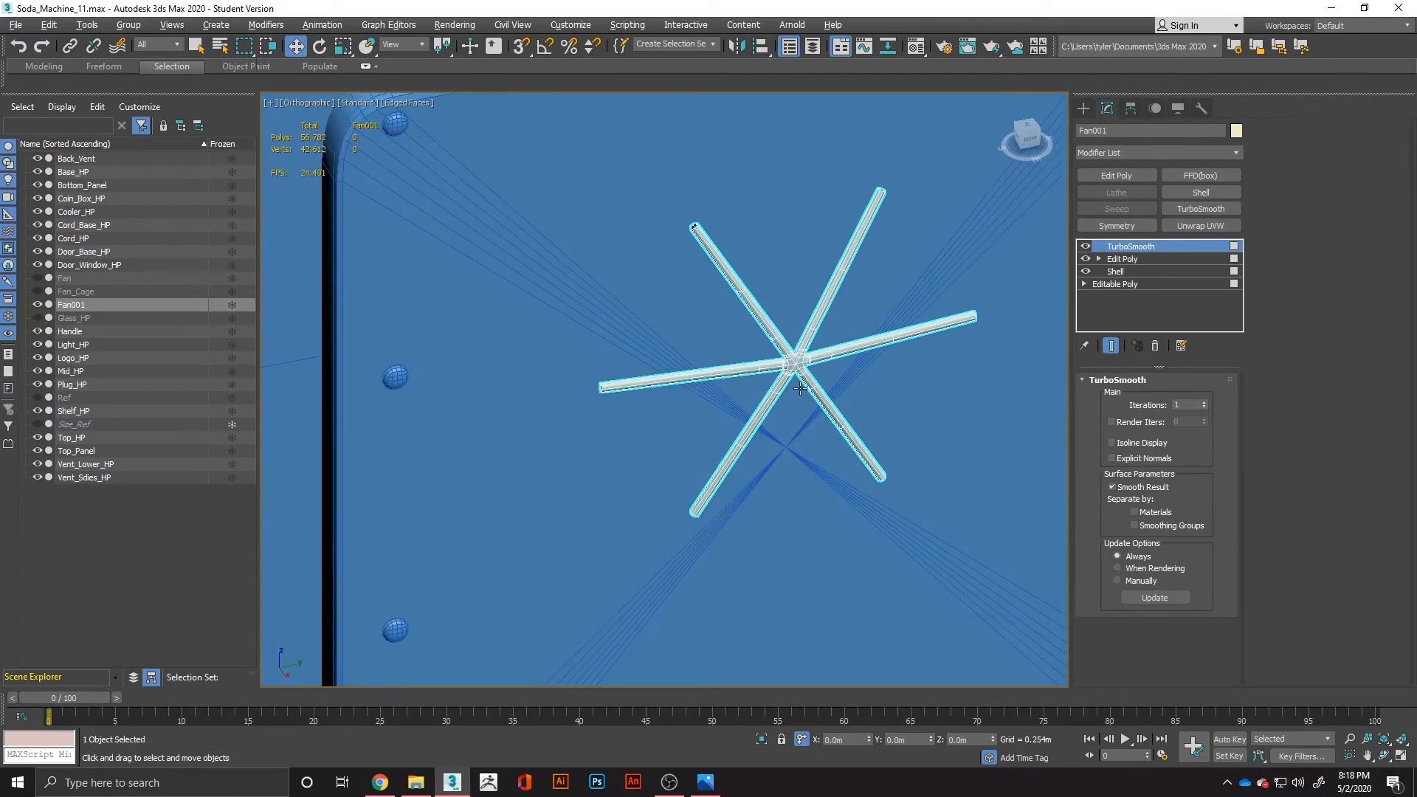
left_click(39, 278)
left_click(38, 292)
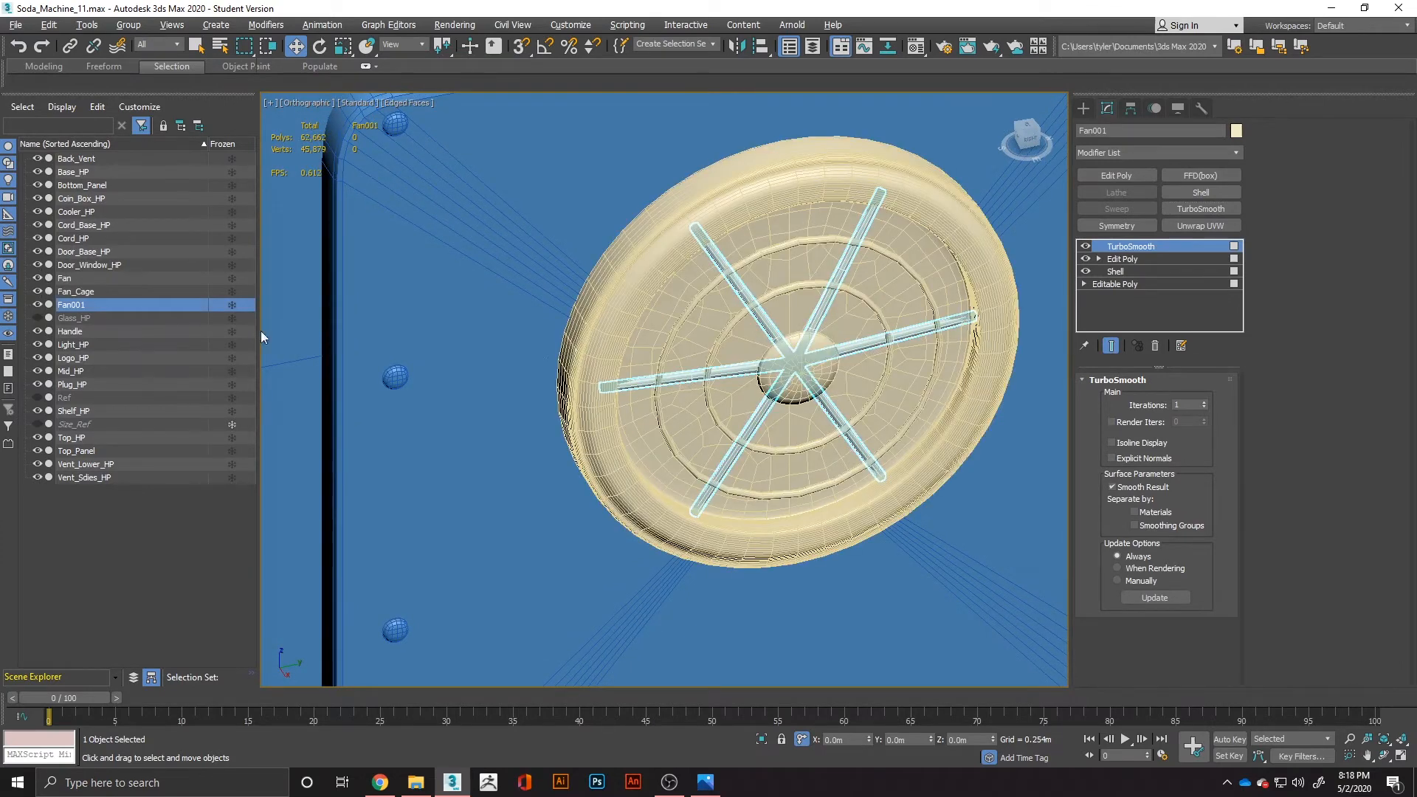
middle_click_drag(266, 330, 797, 333, "alt")
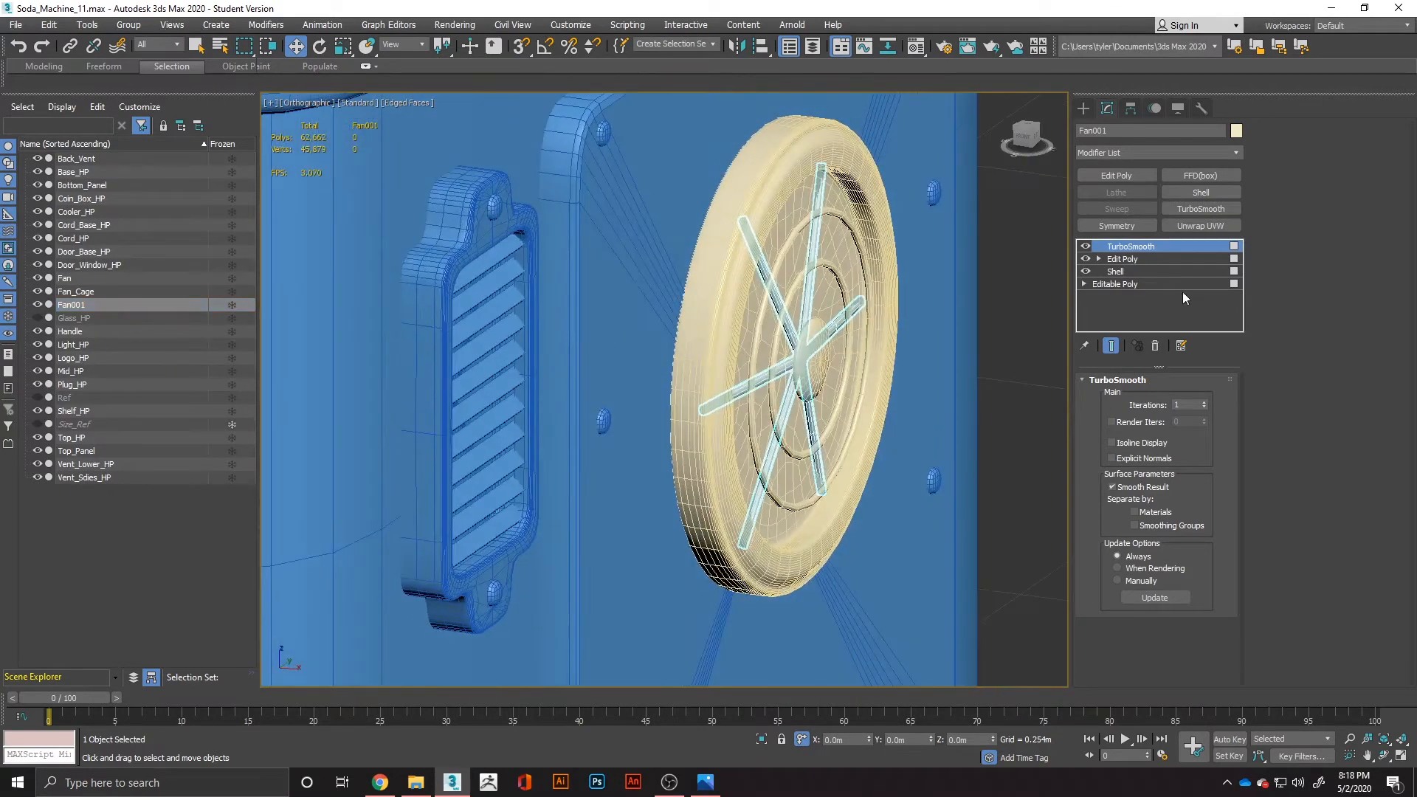
Add an Edit Poly modifier above TurboSmooth and center the six-spoked piece's pivot on the object.
left_click(1123, 175)
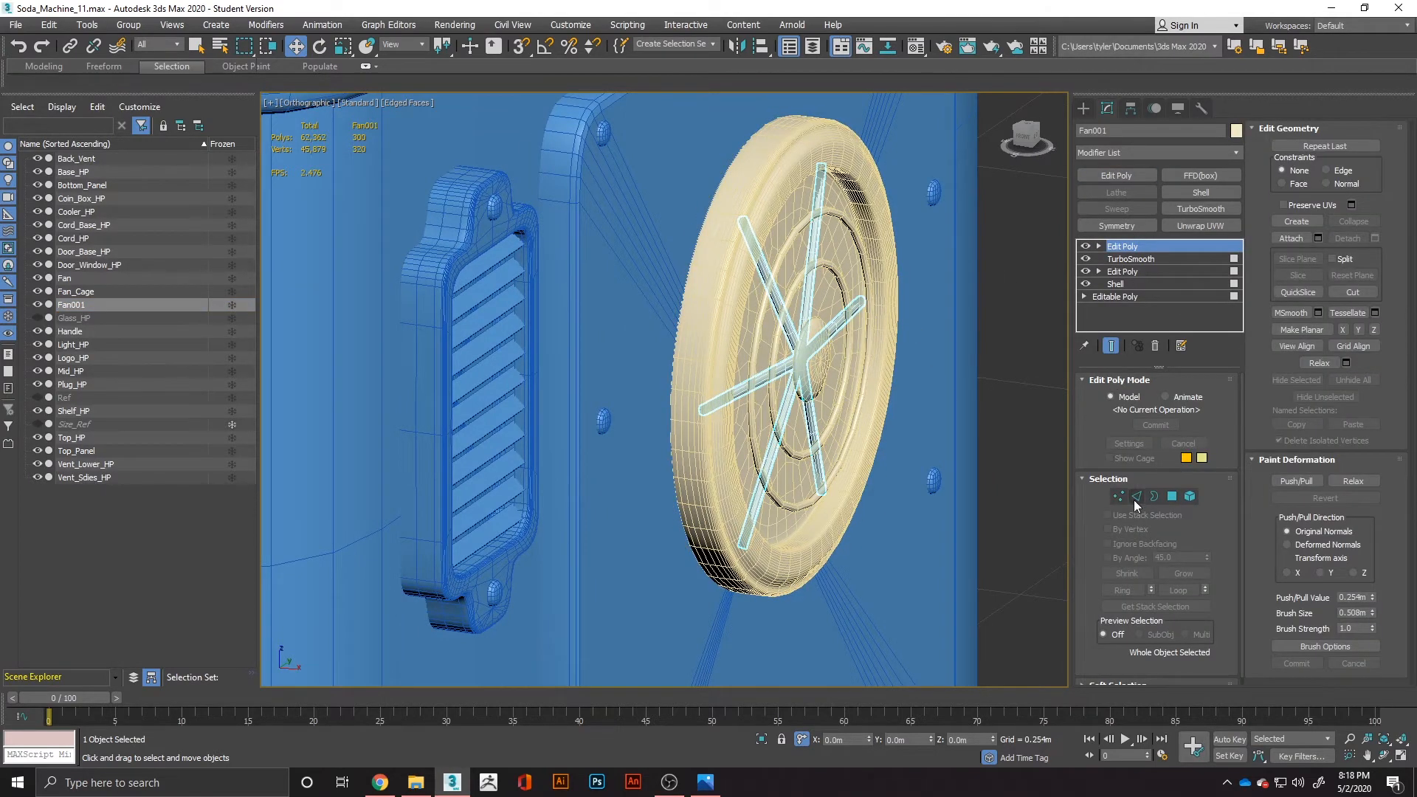
left_click(1130, 108)
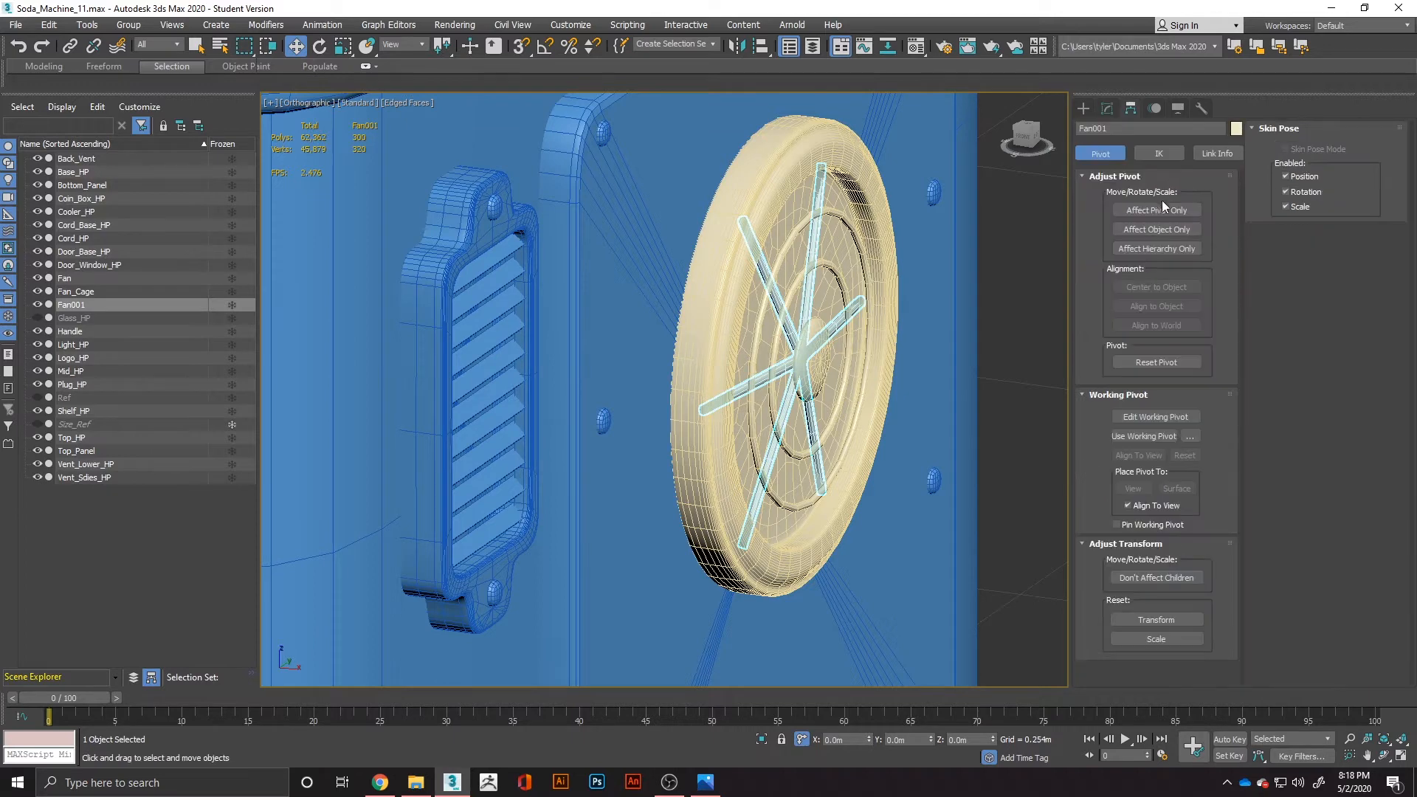
left_click(1162, 210)
left_click(1157, 287)
left_click(1158, 211)
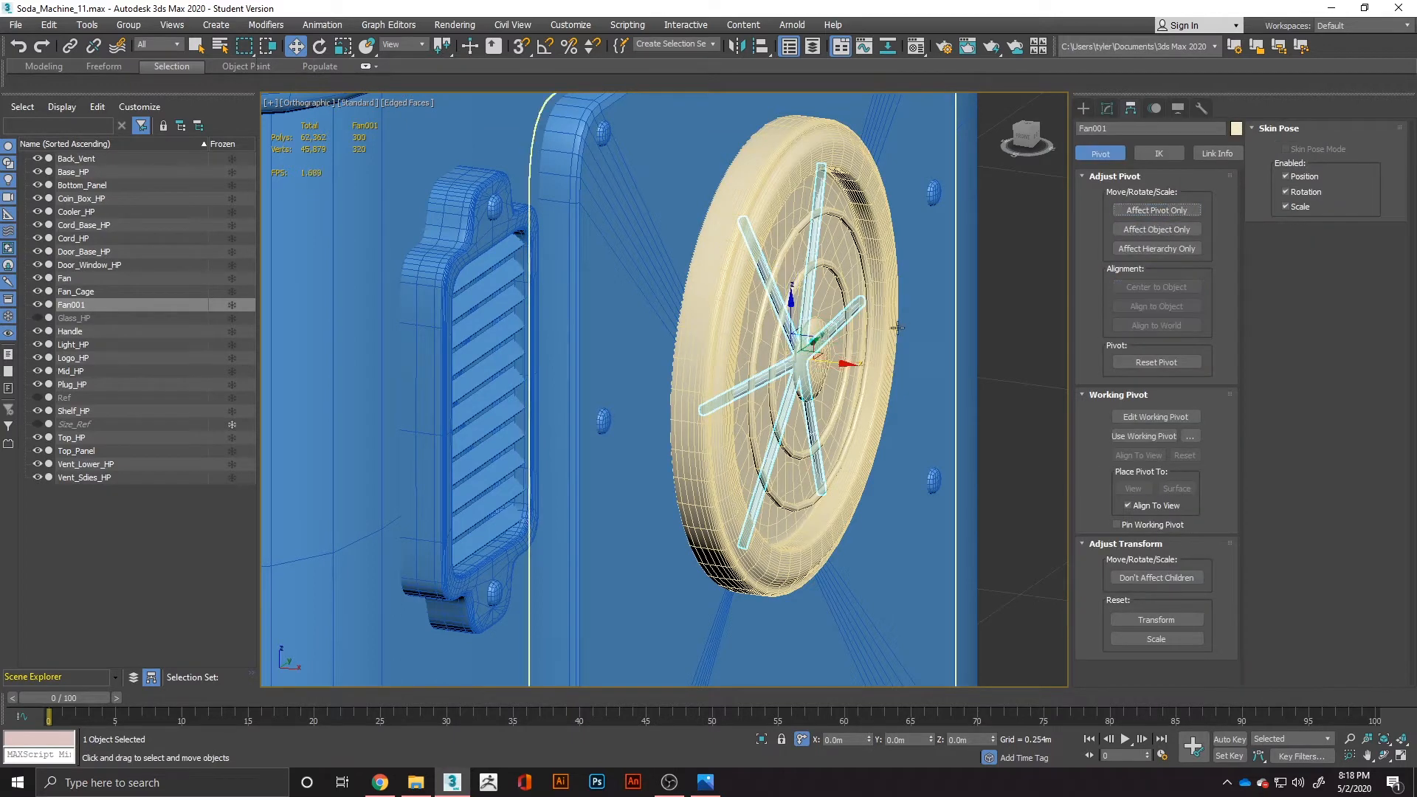
Move the six-spoked Fan001 outward along X by about 0.006 m, and pull Fan_Cage outward along X in front of the spokes.
left_click_drag(831, 365, 840, 374)
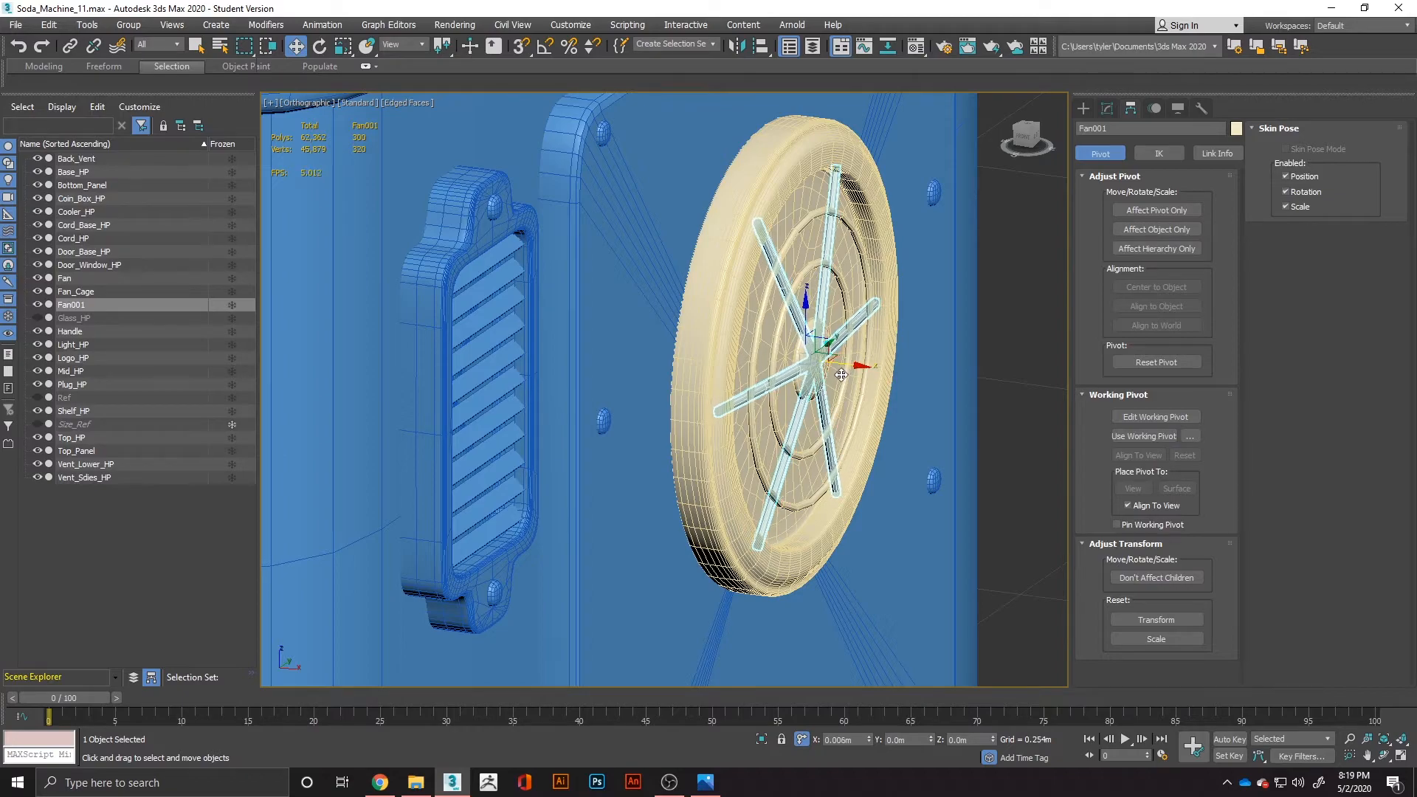
middle_click_drag(839, 359, 624, 345, "alt")
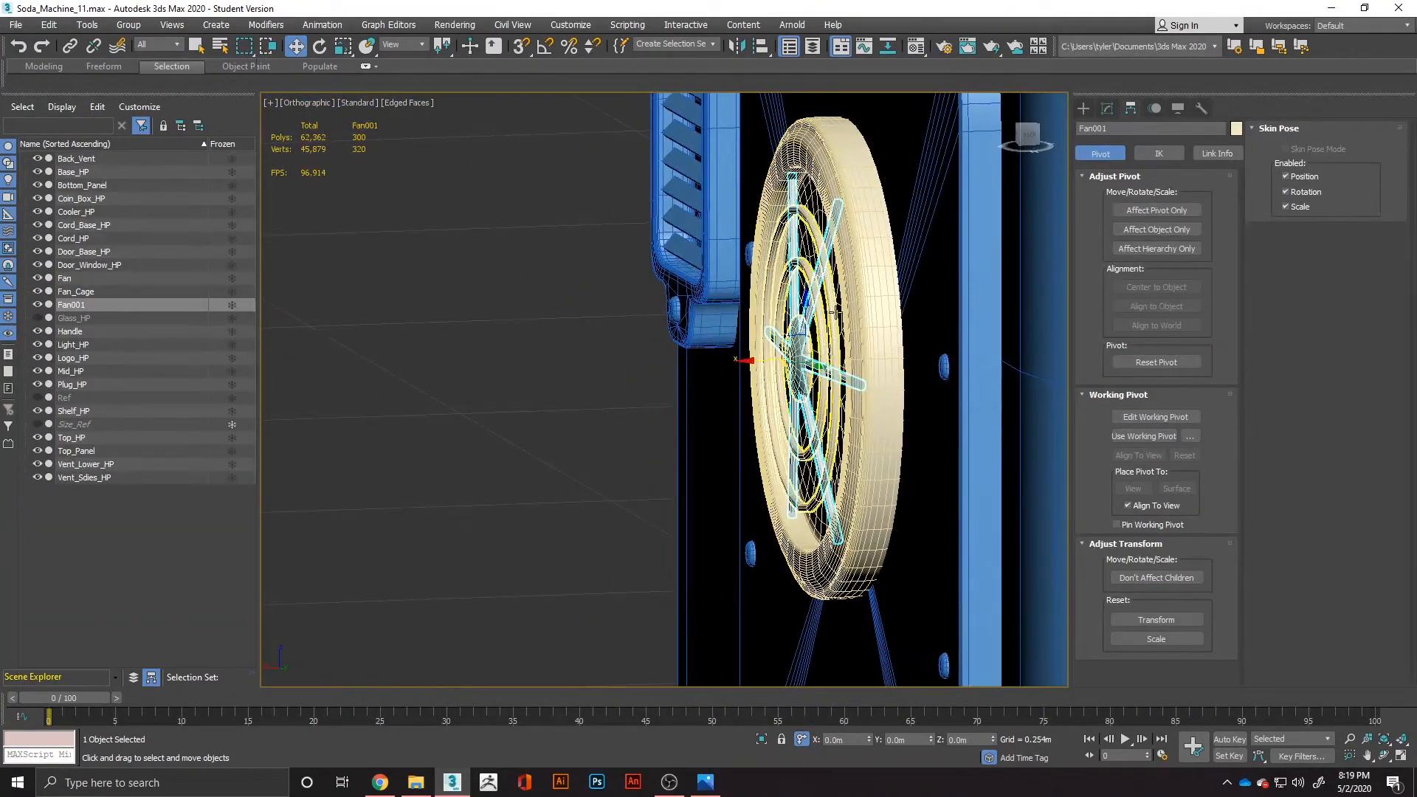
left_click(761, 365)
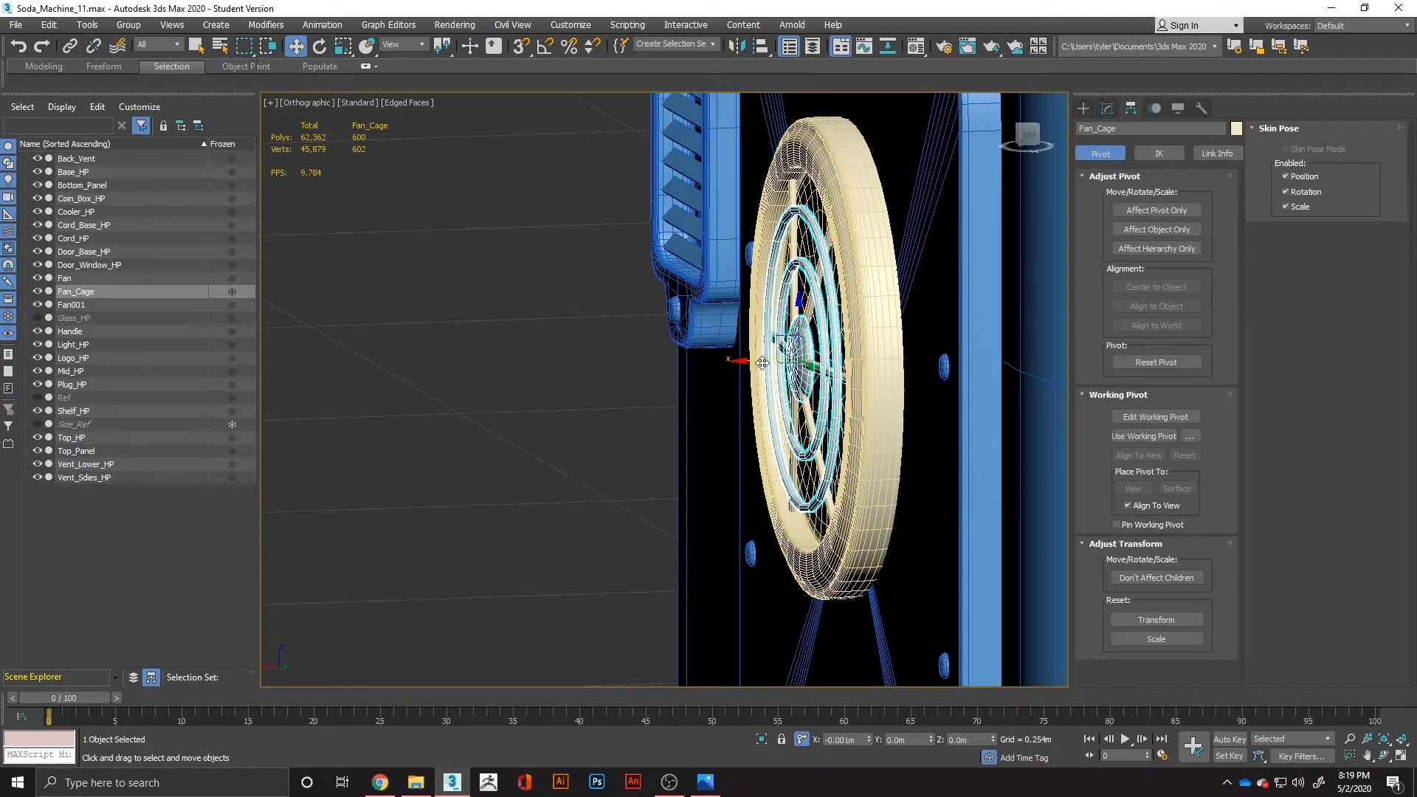
scroll(811, 314, "up", 5)
middle_click_drag(811, 314, 727, 353, "alt")
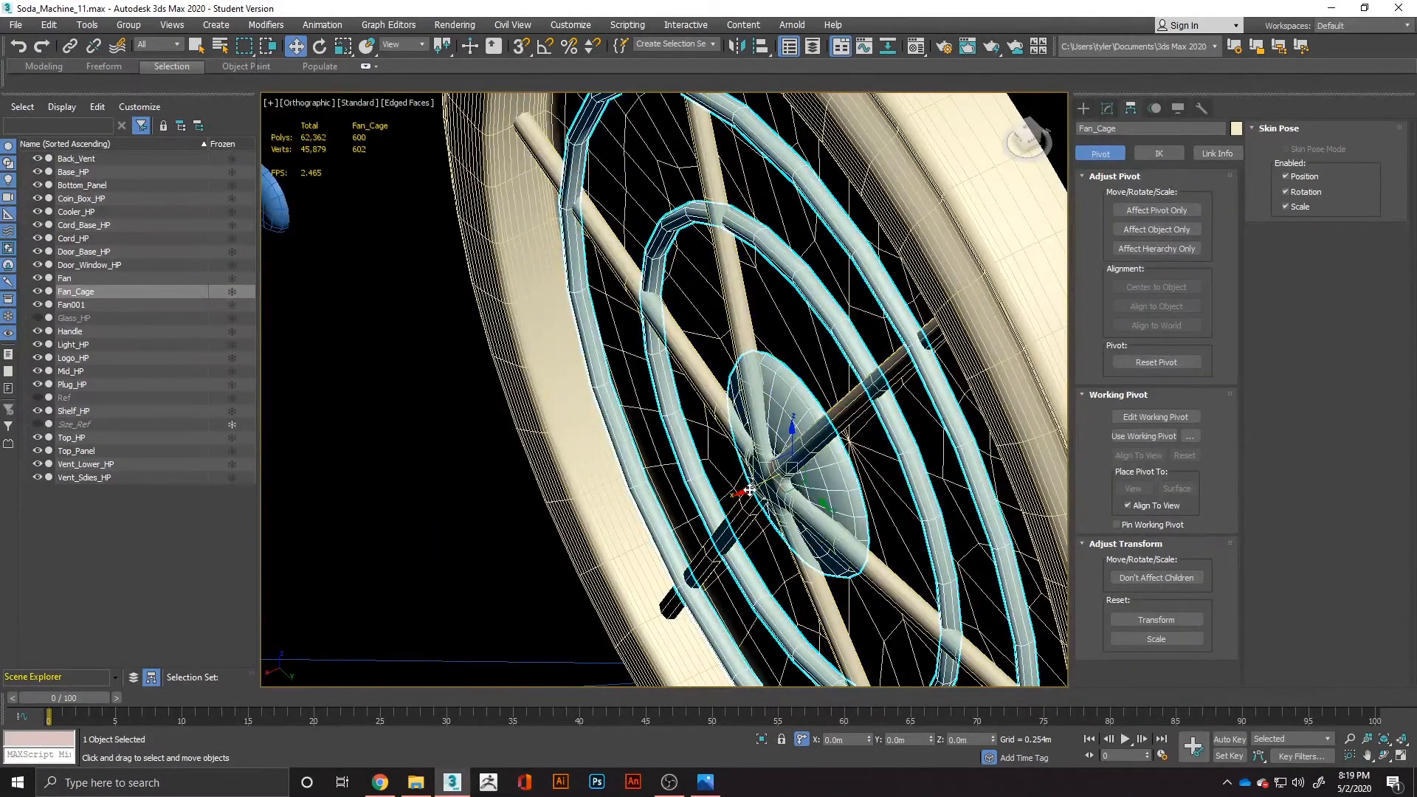
left_click_drag(750, 490, 719, 499)
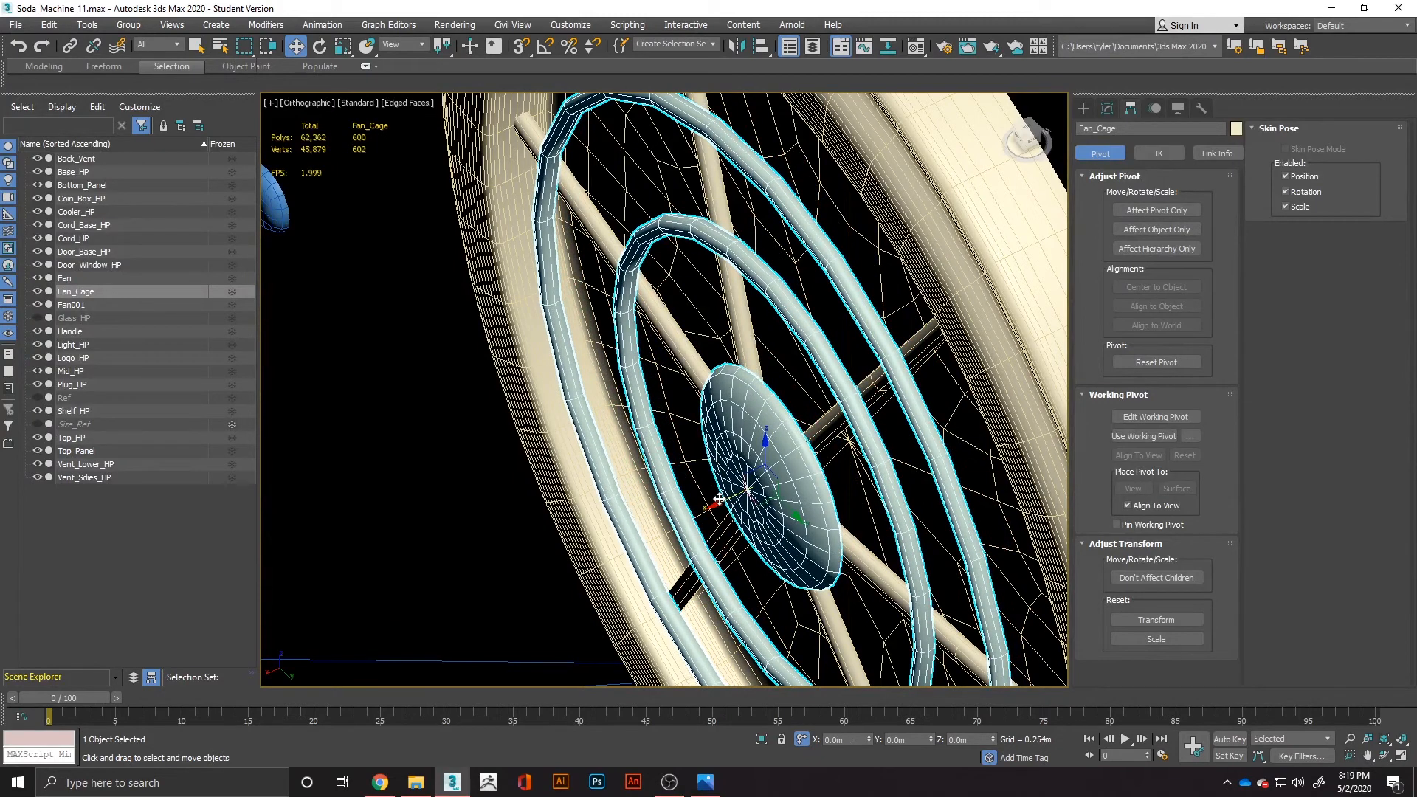
Select the two ring elements of Fan_Cage and move them back inward along X onto the spokes, leaving the central dome in place.
left_click(1105, 109)
left_click(1188, 498)
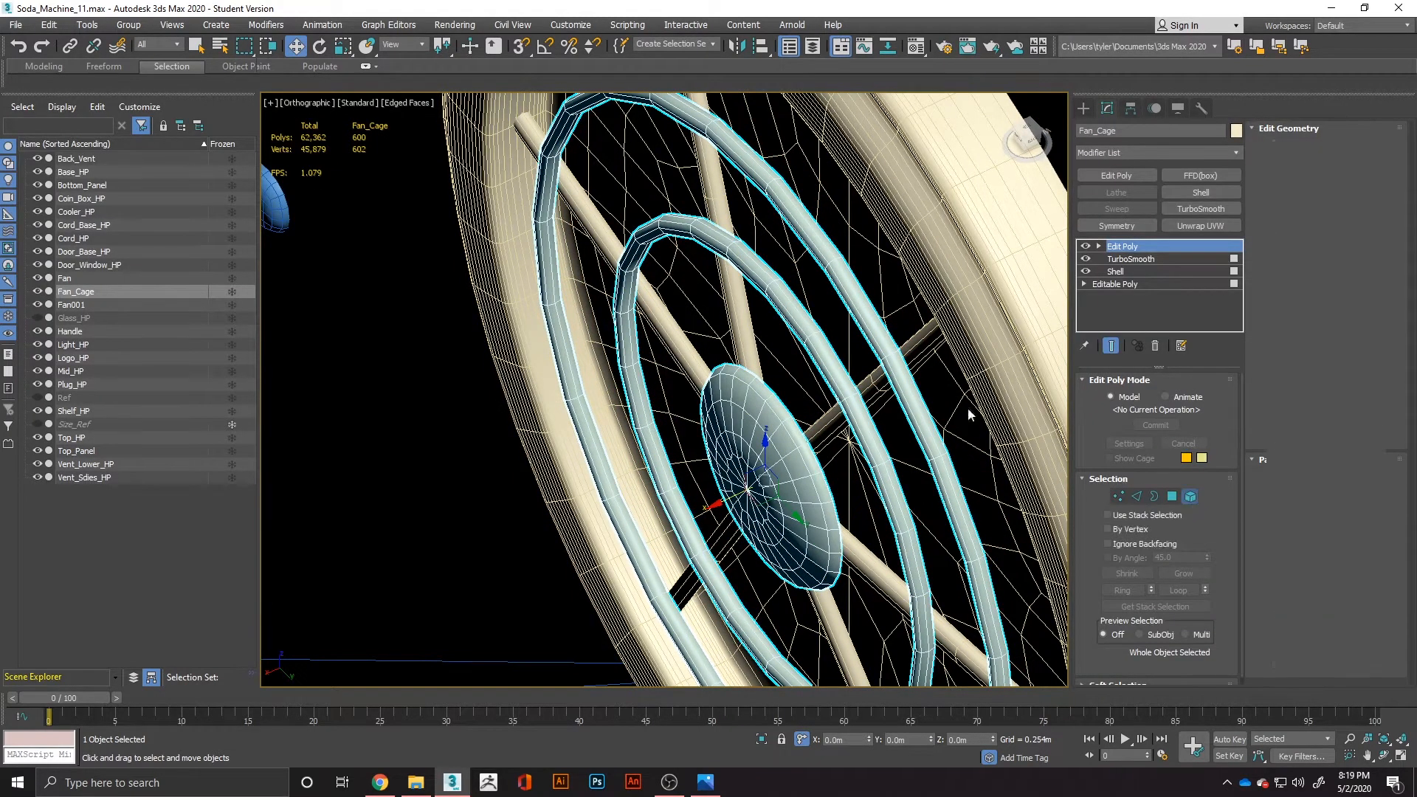
left_click(869, 422)
left_click_drag(724, 503, 769, 508)
left_click(893, 372)
left_click(472, 488)
Examine the assembled fan on the back panel and compare it with the back view in the reference image Soda_Machine_Ref_3.jpg.
scroll(471, 488, "down", 4)
middle_click_drag(472, 488, 698, 460, "alt")
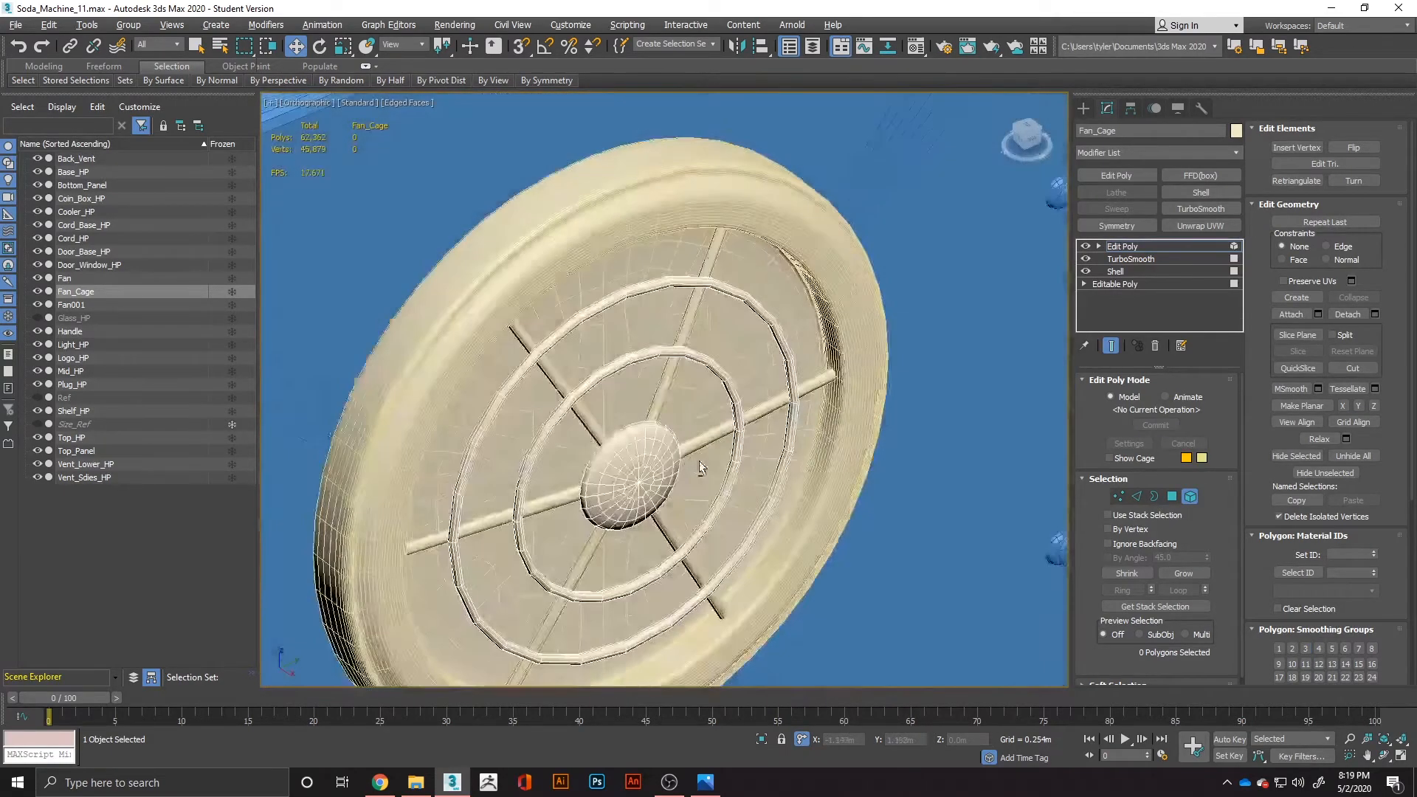
scroll(699, 460, "down", 4)
middle_click_drag(809, 506, 720, 282)
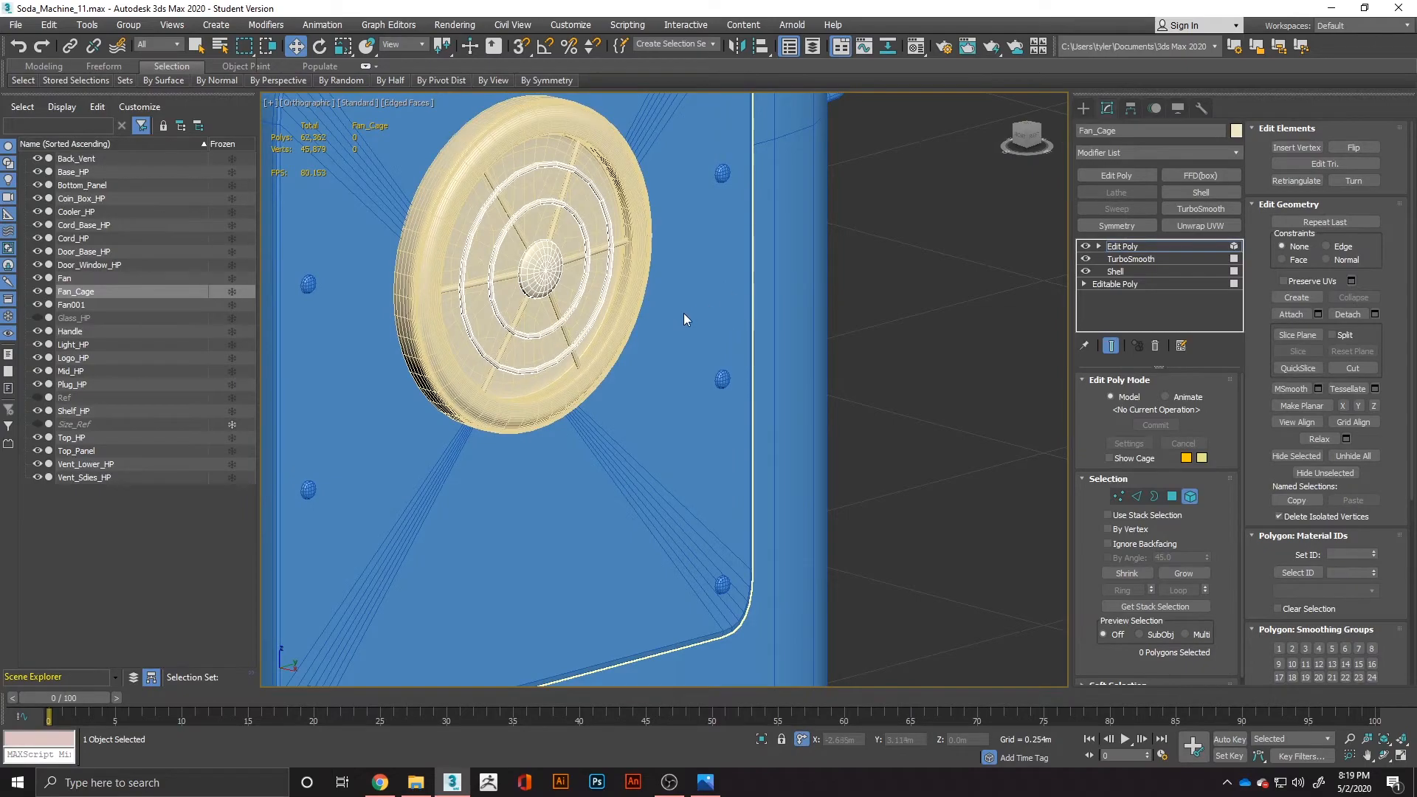
scroll(686, 313, "down", 2)
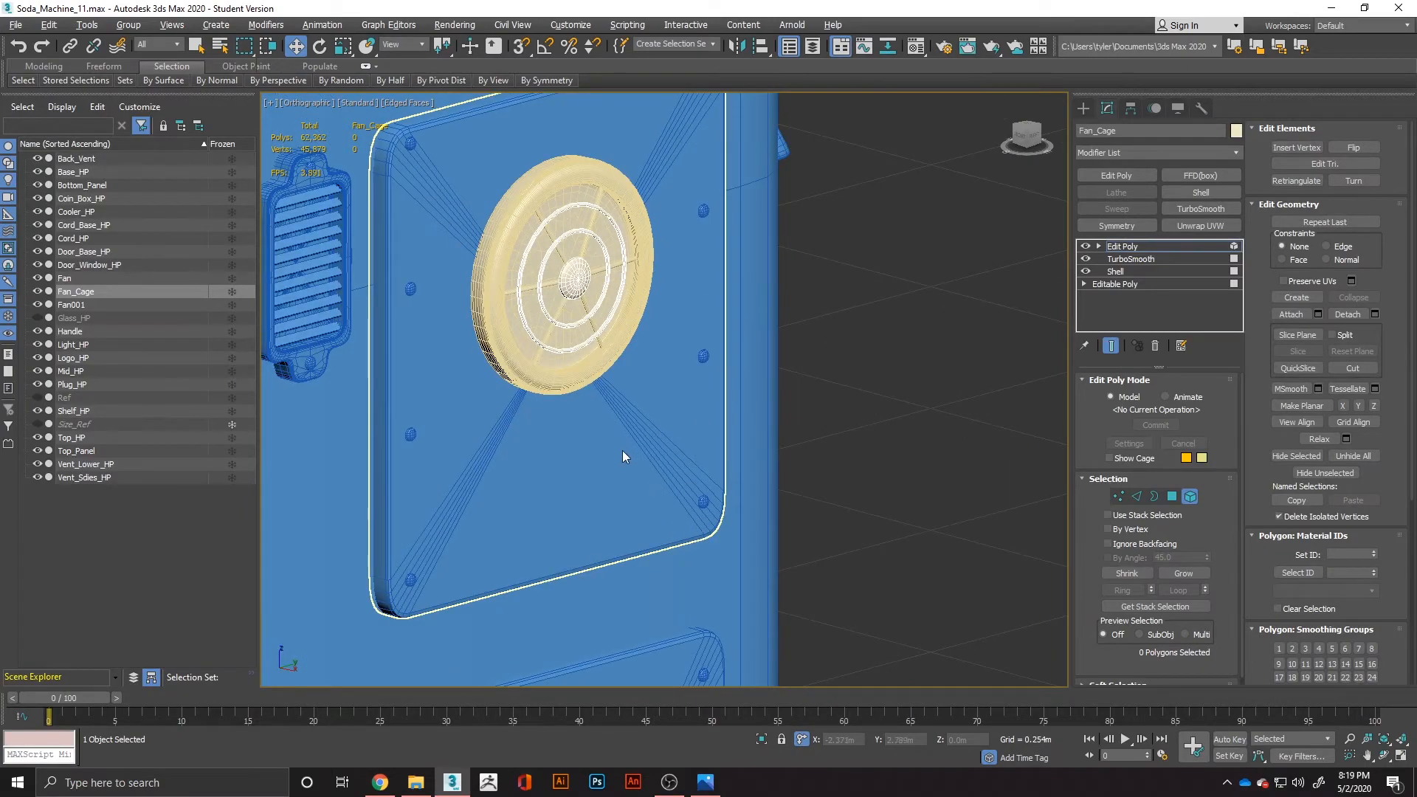
key("alt+Tab")
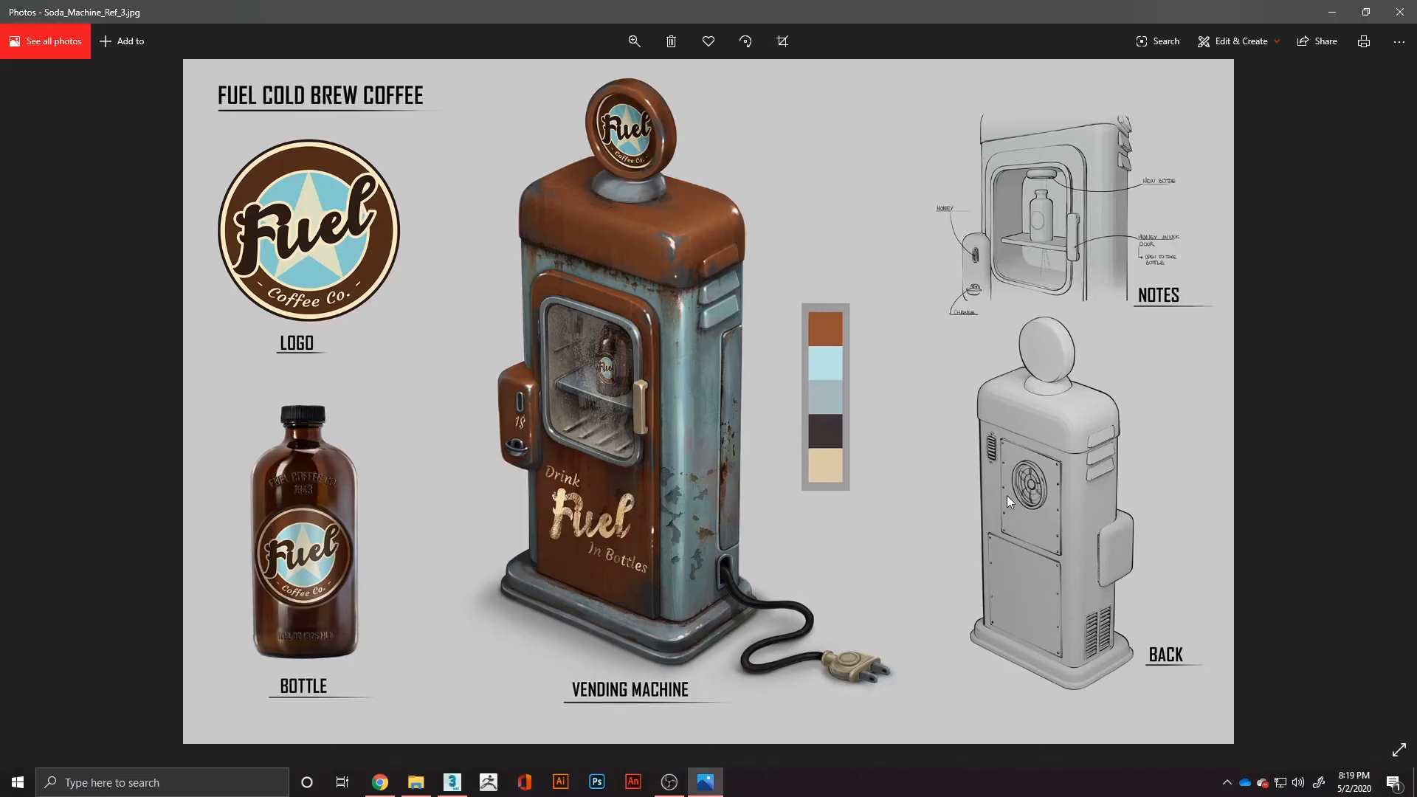
key("alt+Tab")
scroll(822, 419, "up", 4)
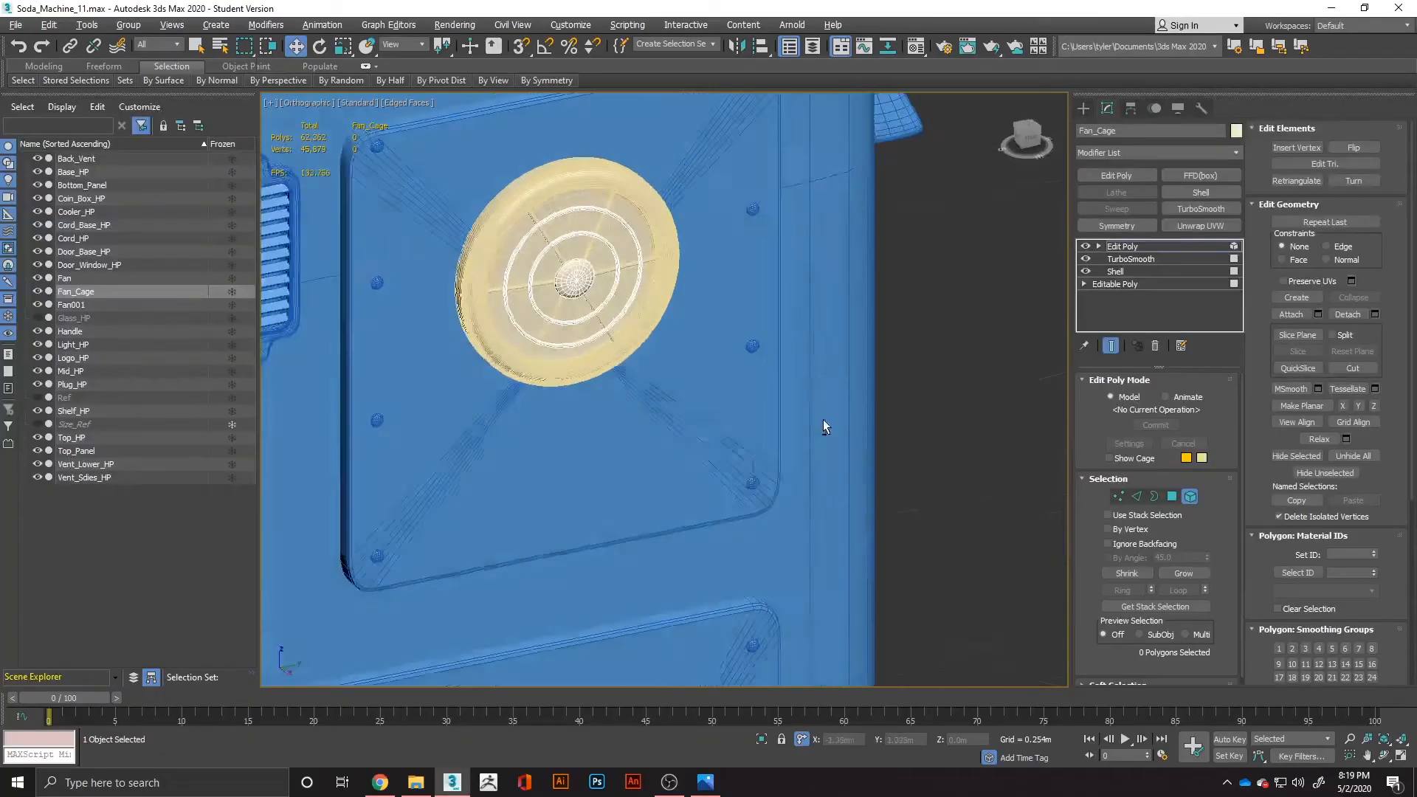
key("alt+Tab")
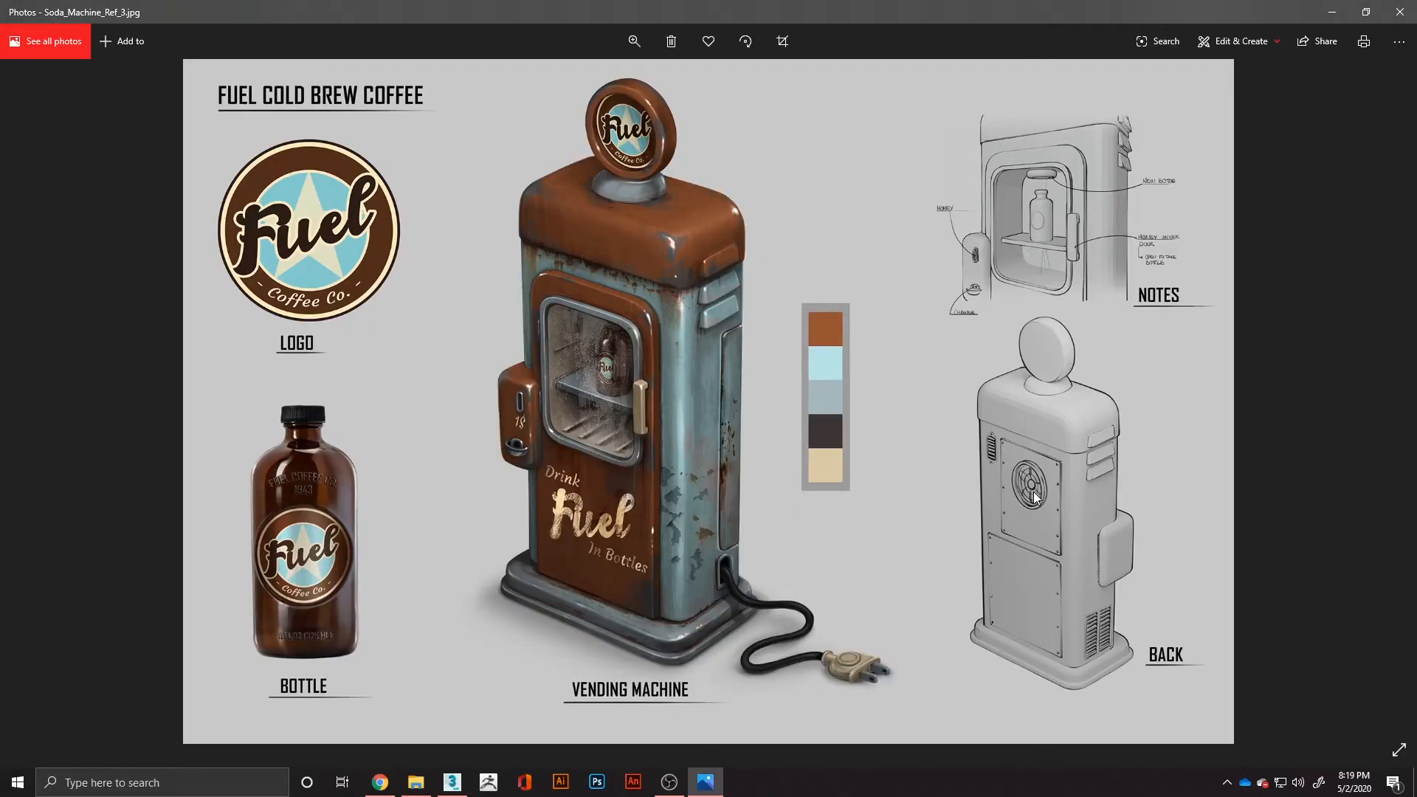
Switch back to 3ds Max and create a box about 0.262 m wide, 0.086 m long and 0.015 m high beside the machine.
key("alt+Tab")
middle_click_drag(611, 330, 636, 351, "alt")
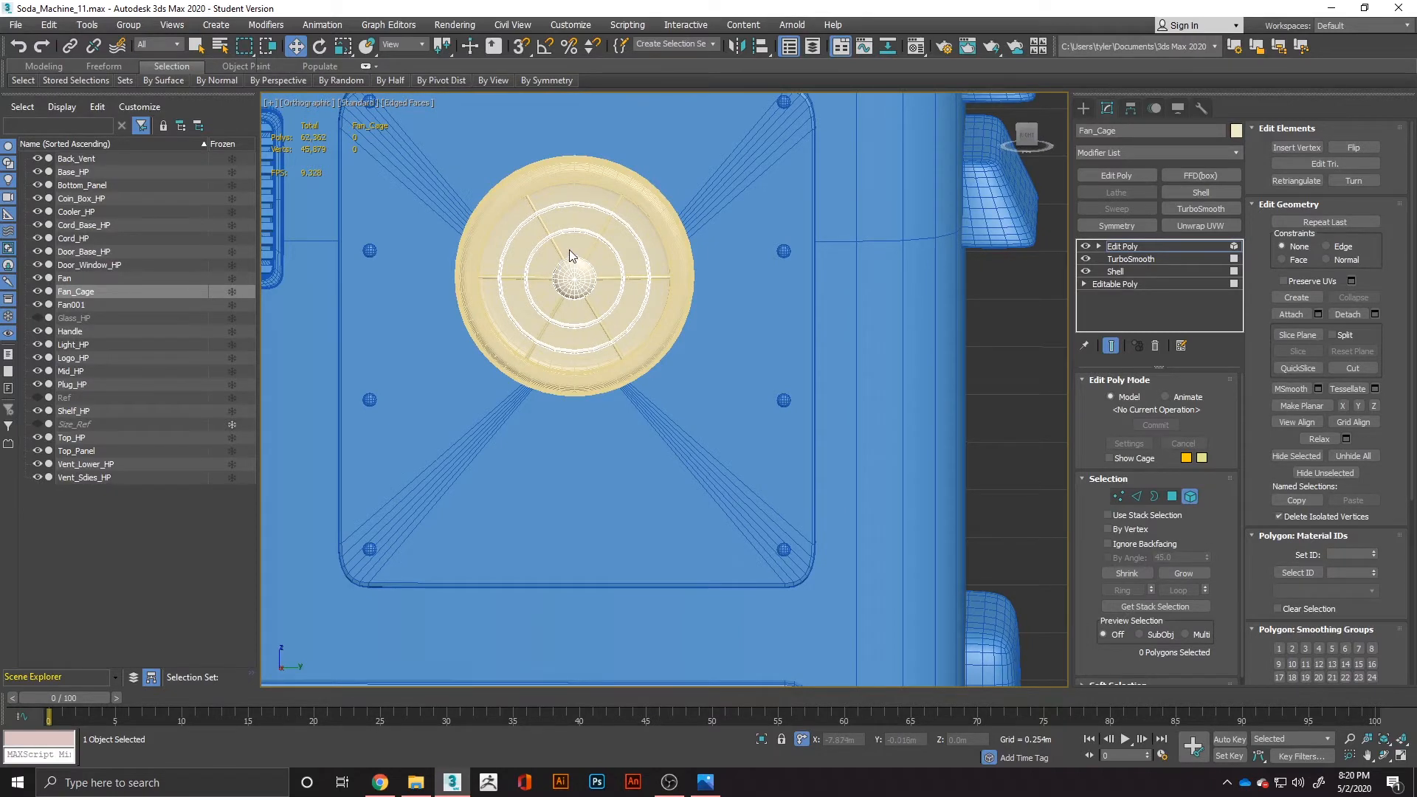
scroll(546, 293, "up", 2)
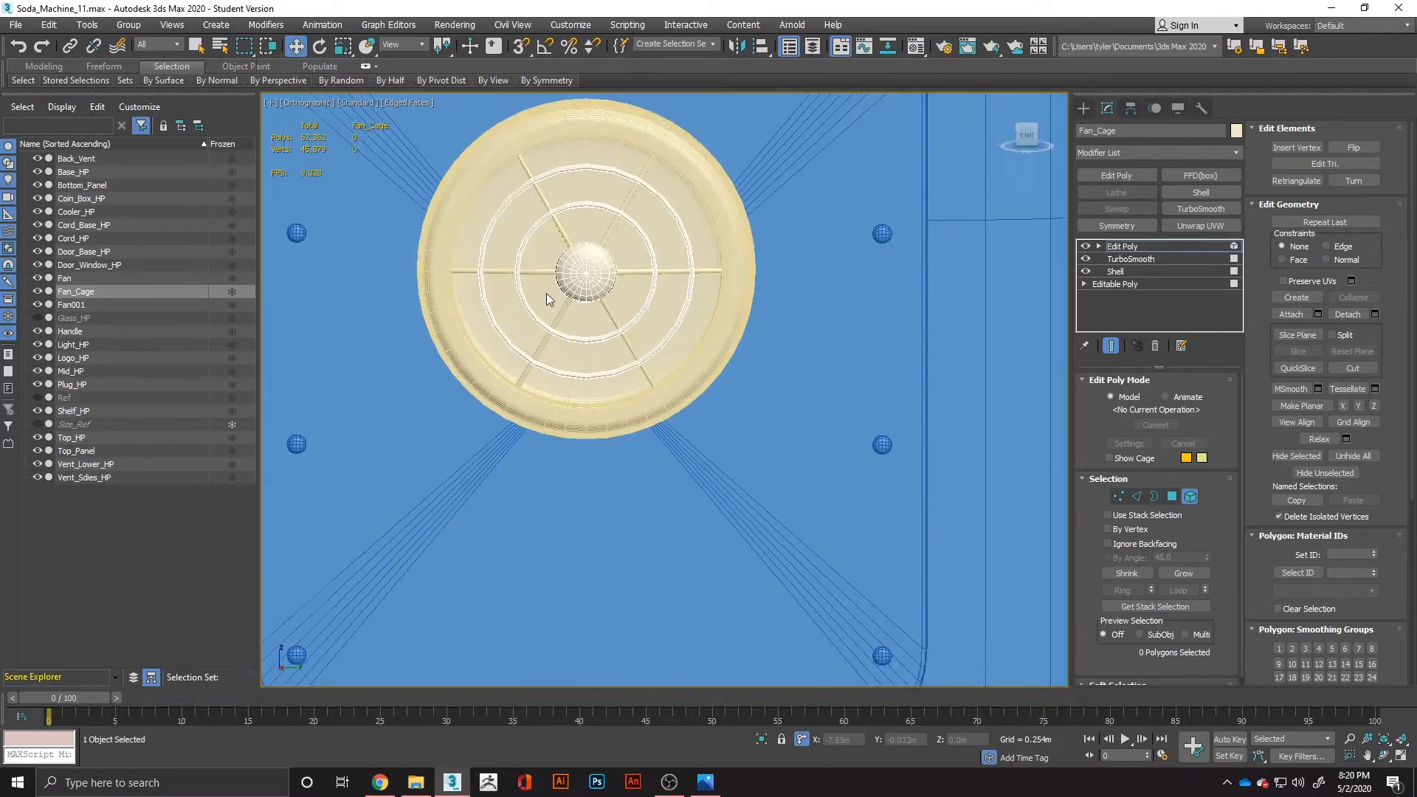
middle_click_drag(546, 294, 473, 414)
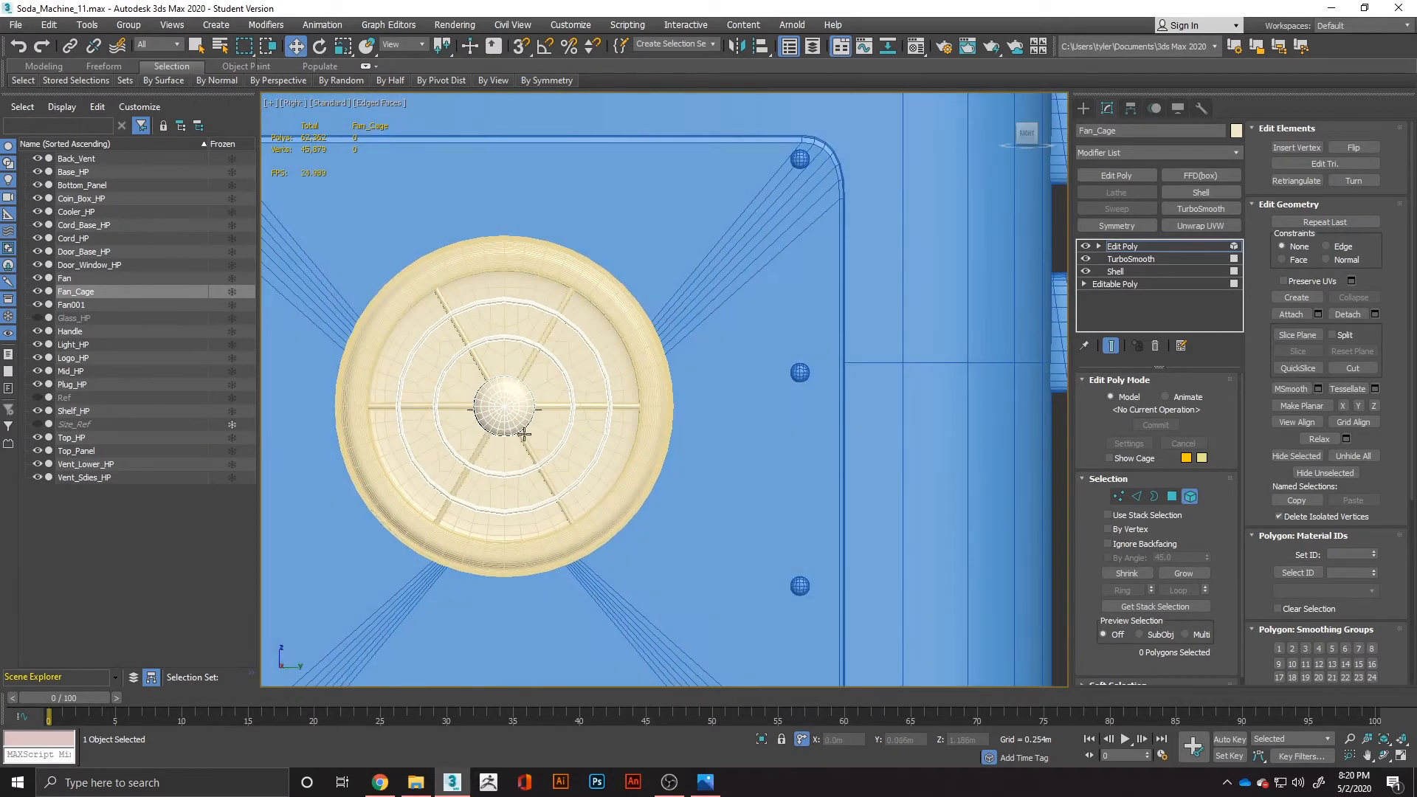
scroll(502, 447, "down", 2)
scroll(905, 493, "down", 3)
middle_click_drag(904, 493, 767, 245)
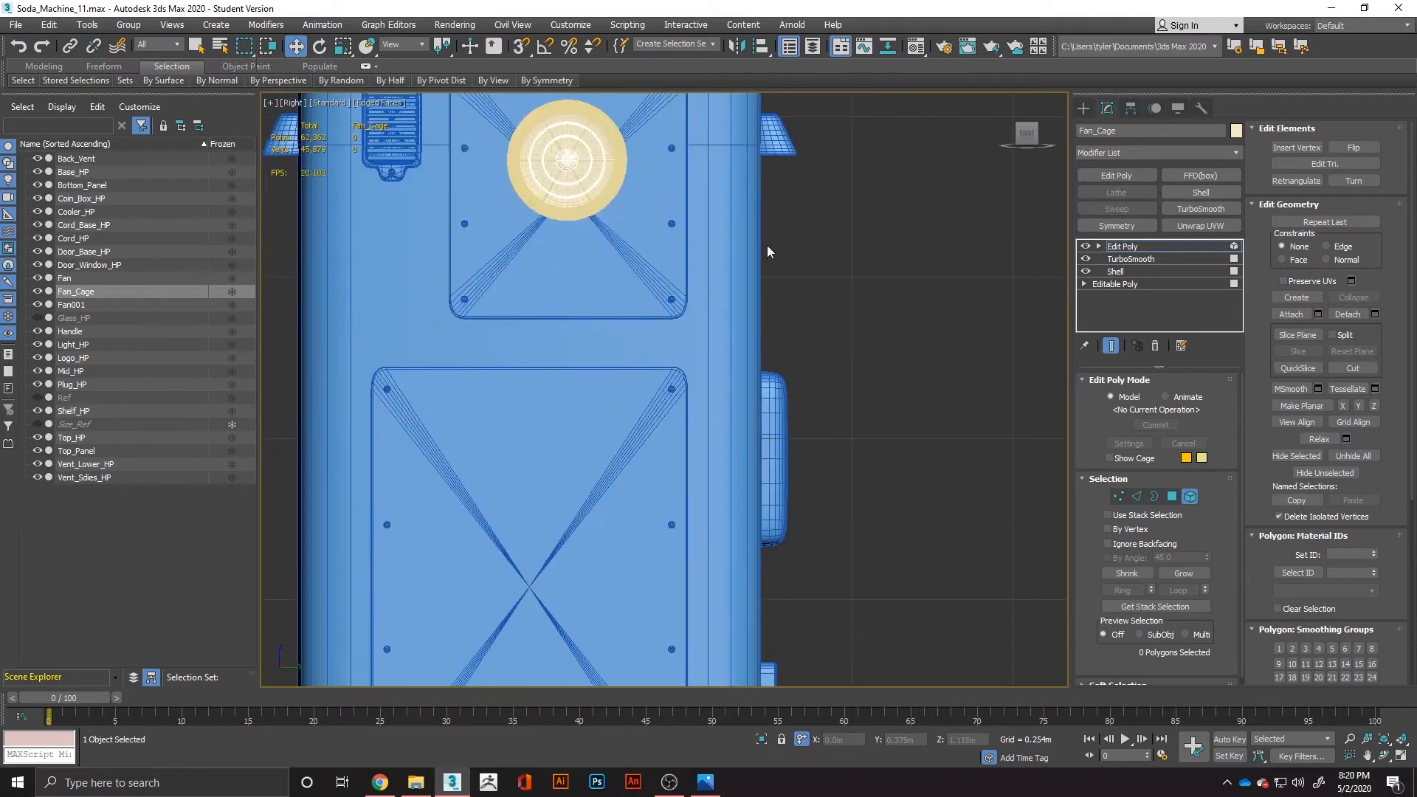
left_click(892, 304)
left_click_drag(829, 292, 996, 347)
middle_click_drag(1011, 344, 952, 385, "alt")
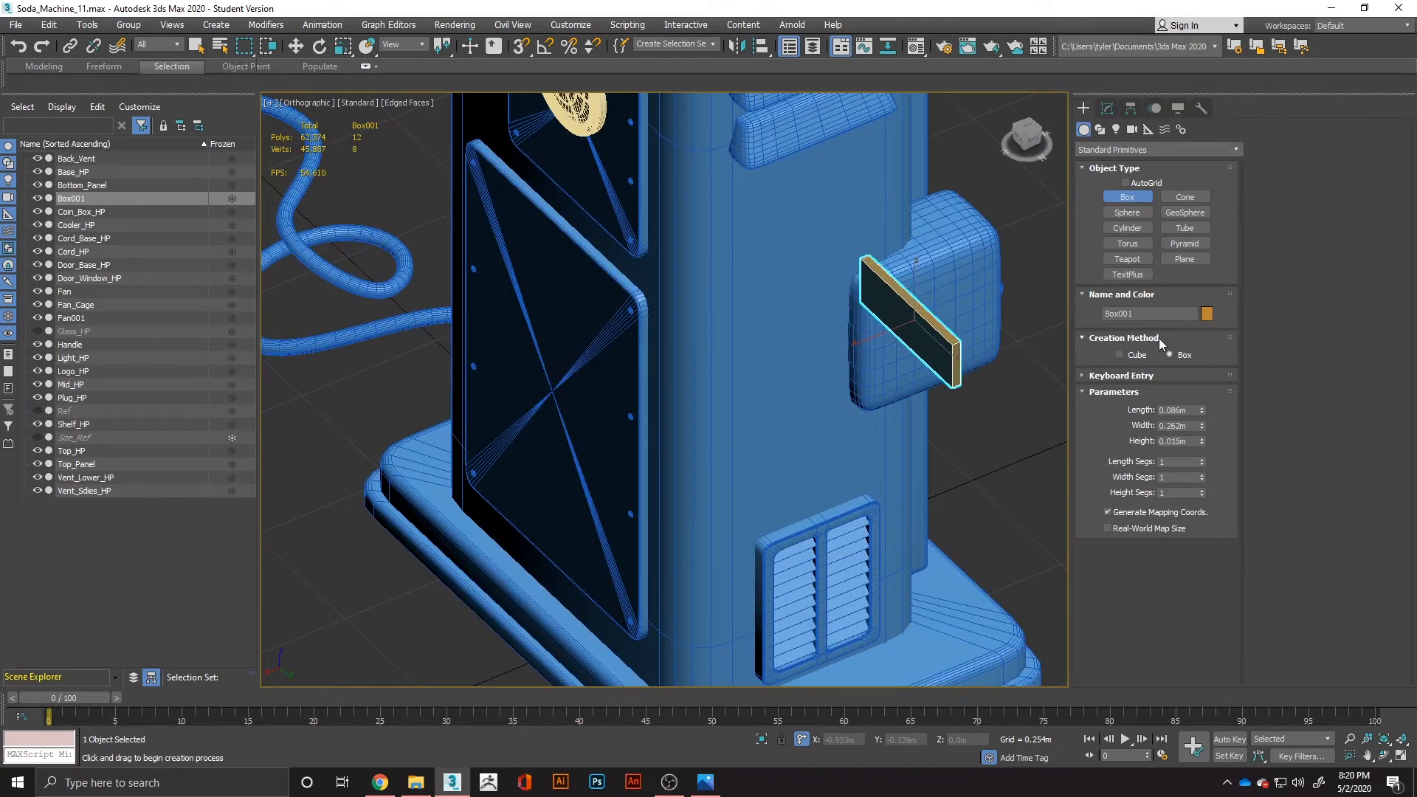
middle_click_drag(983, 409, 1064, 383, "alt")
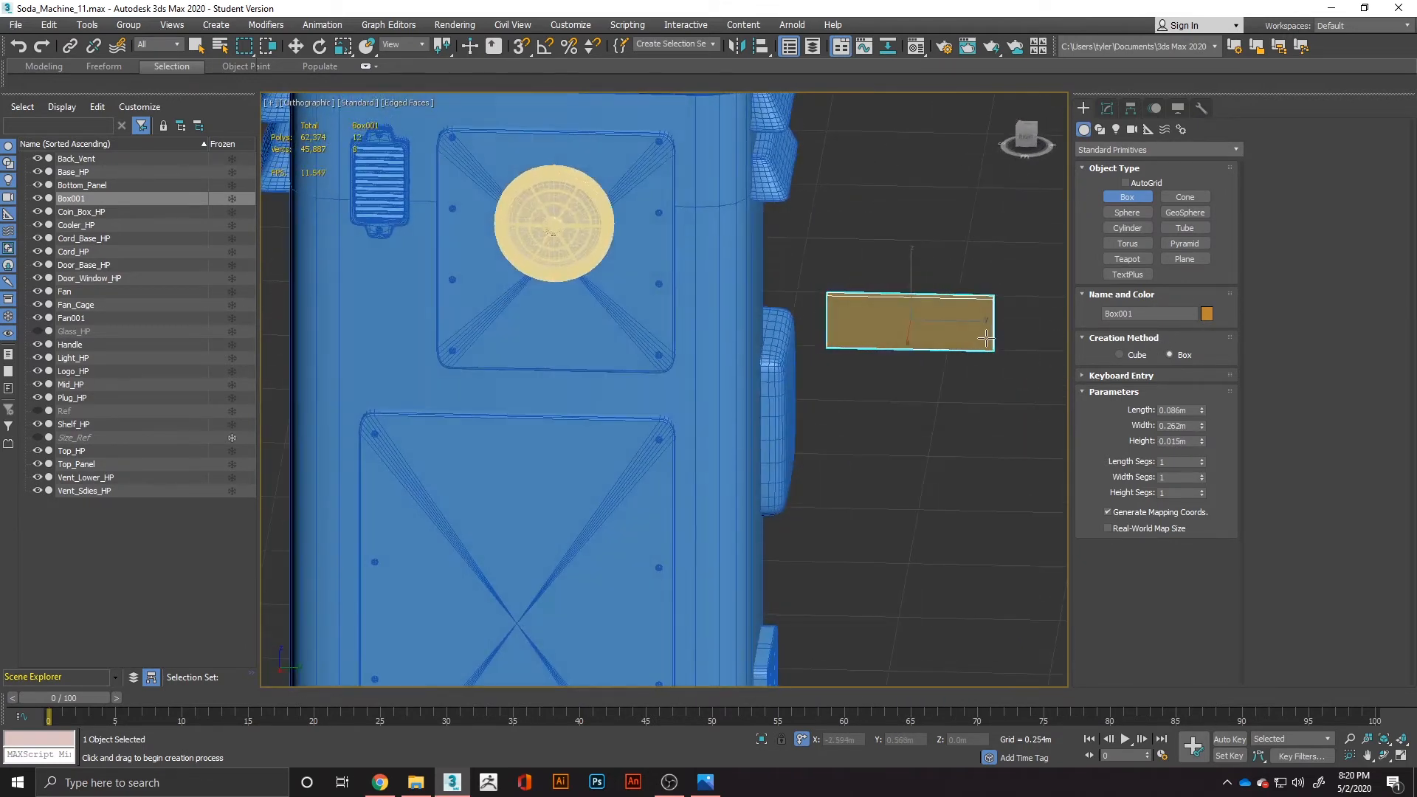
Check the fan in the reference image Soda_Machine_Ref_3.jpg and convert the new box to an Editable Poly.
key("alt+Tab")
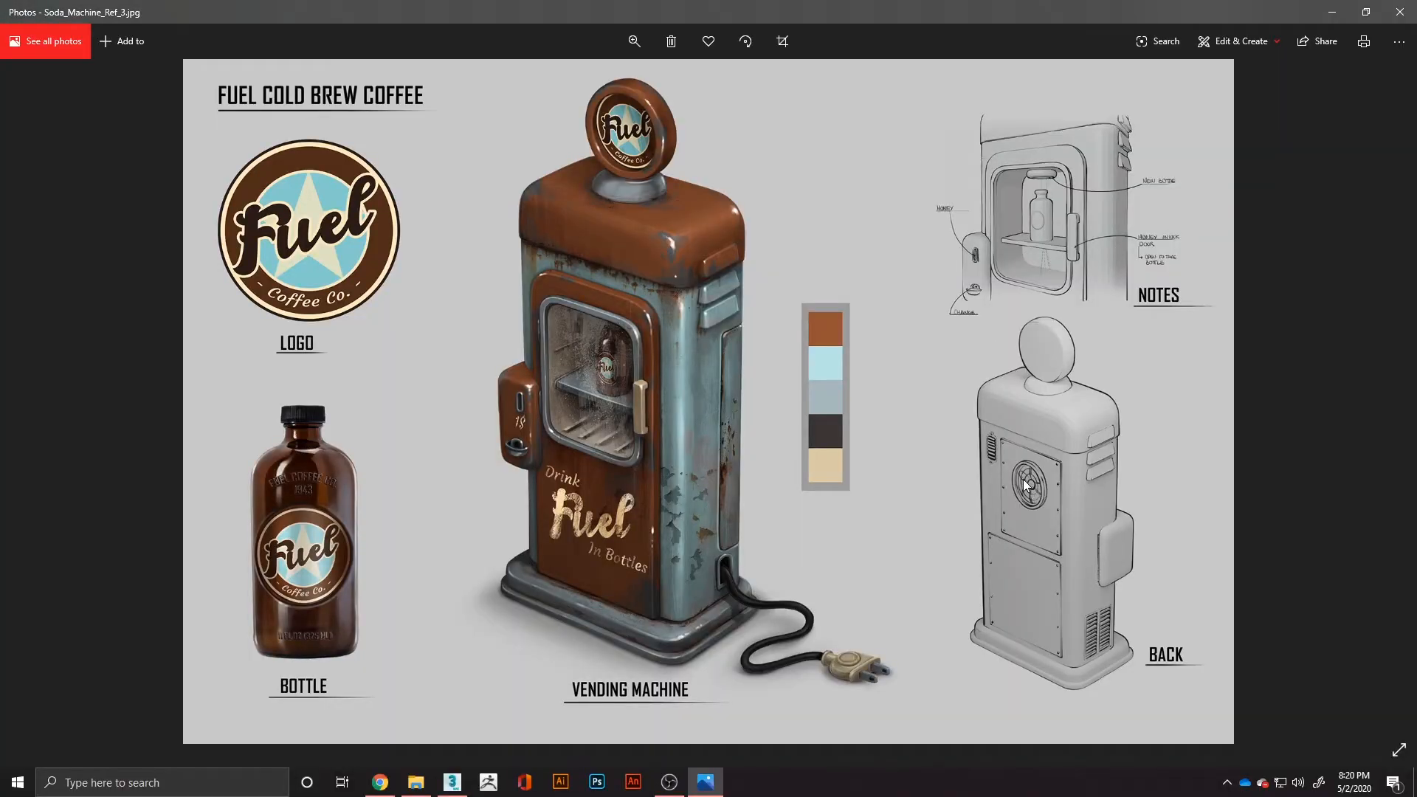
key("alt+Tab")
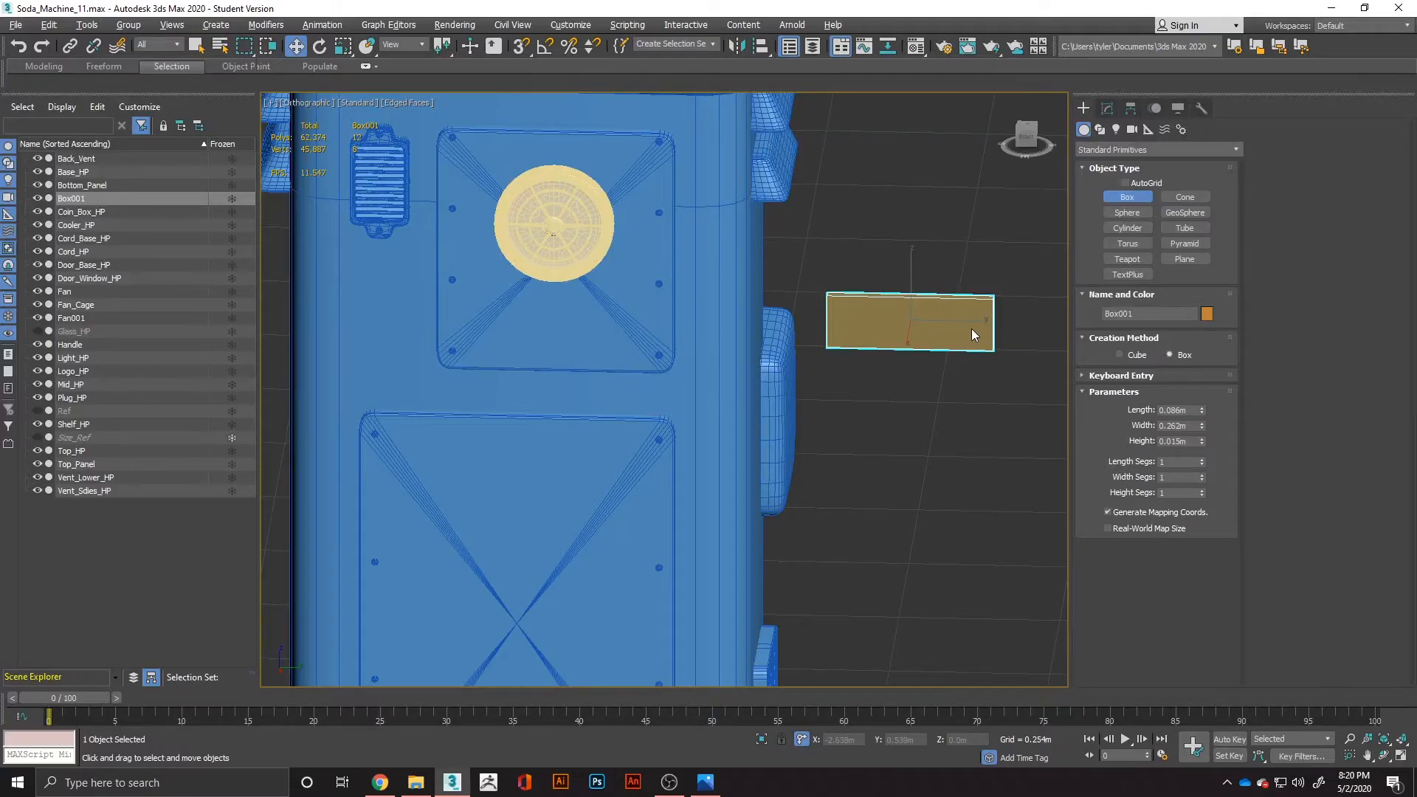
right_click(974, 334)
right_click(967, 334)
mouse_move(1007, 487)
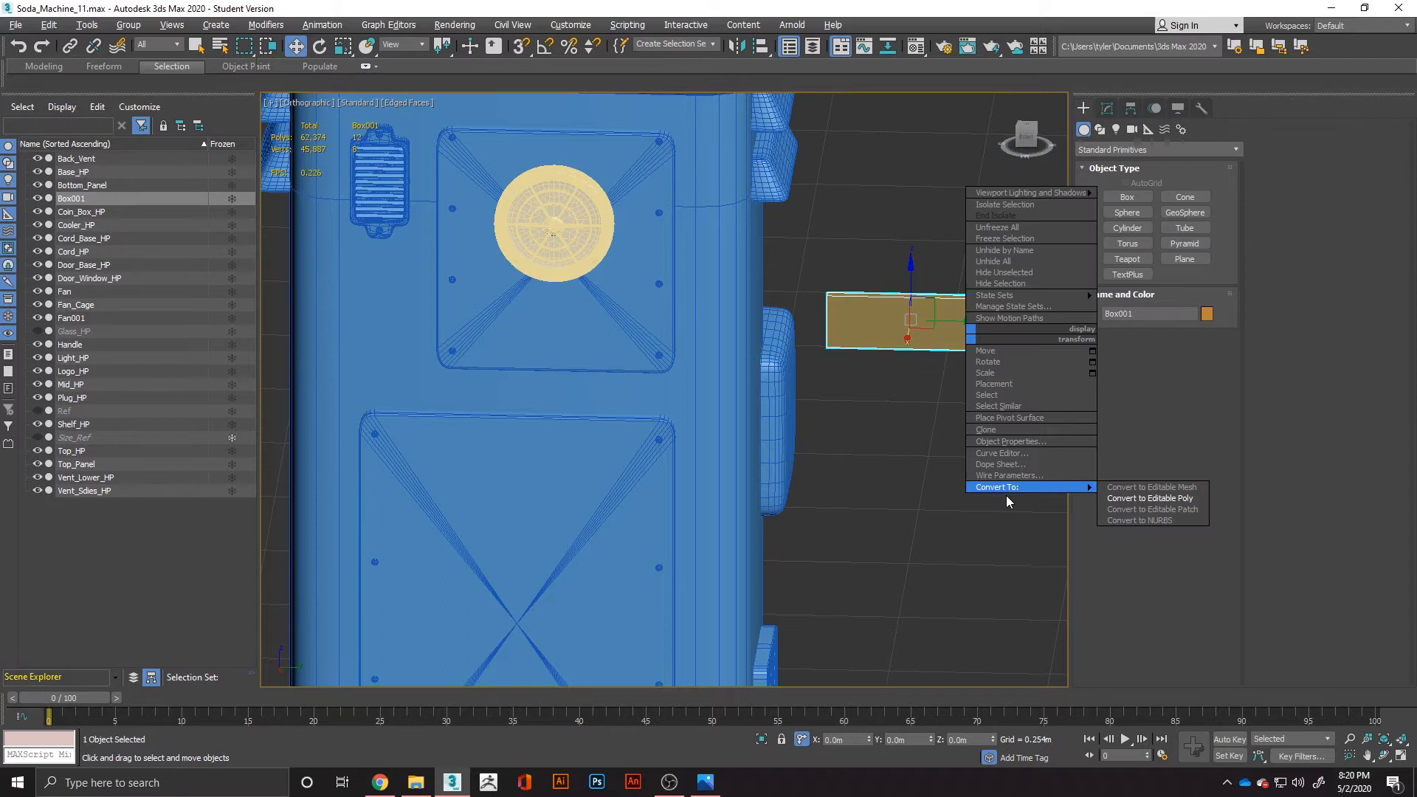
left_click(1144, 499)
Select the box's four long edges and connect them with 1 segment, 0 pinch and 0 slide.
left_click(1137, 397)
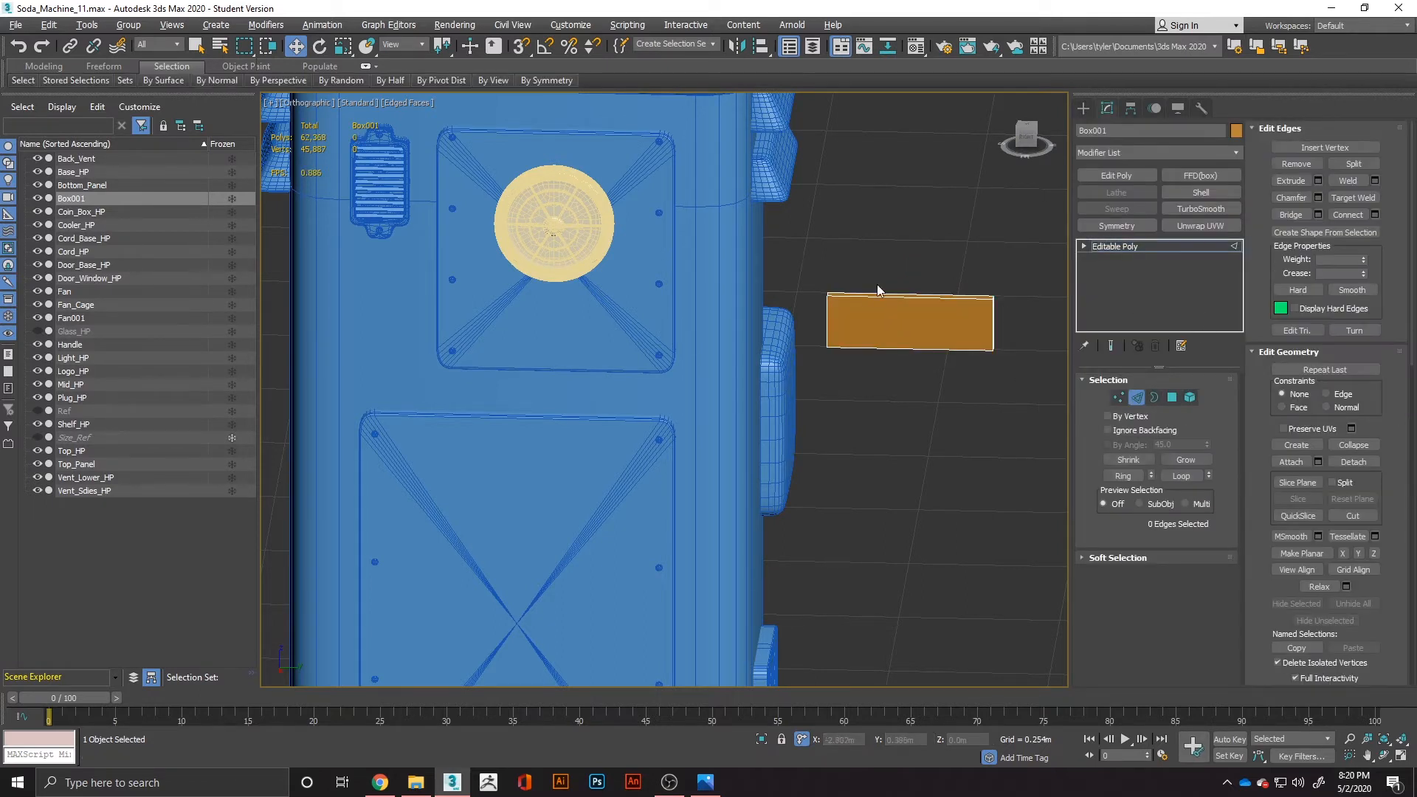
left_click_drag(893, 387, 893, 385)
right_click(879, 302)
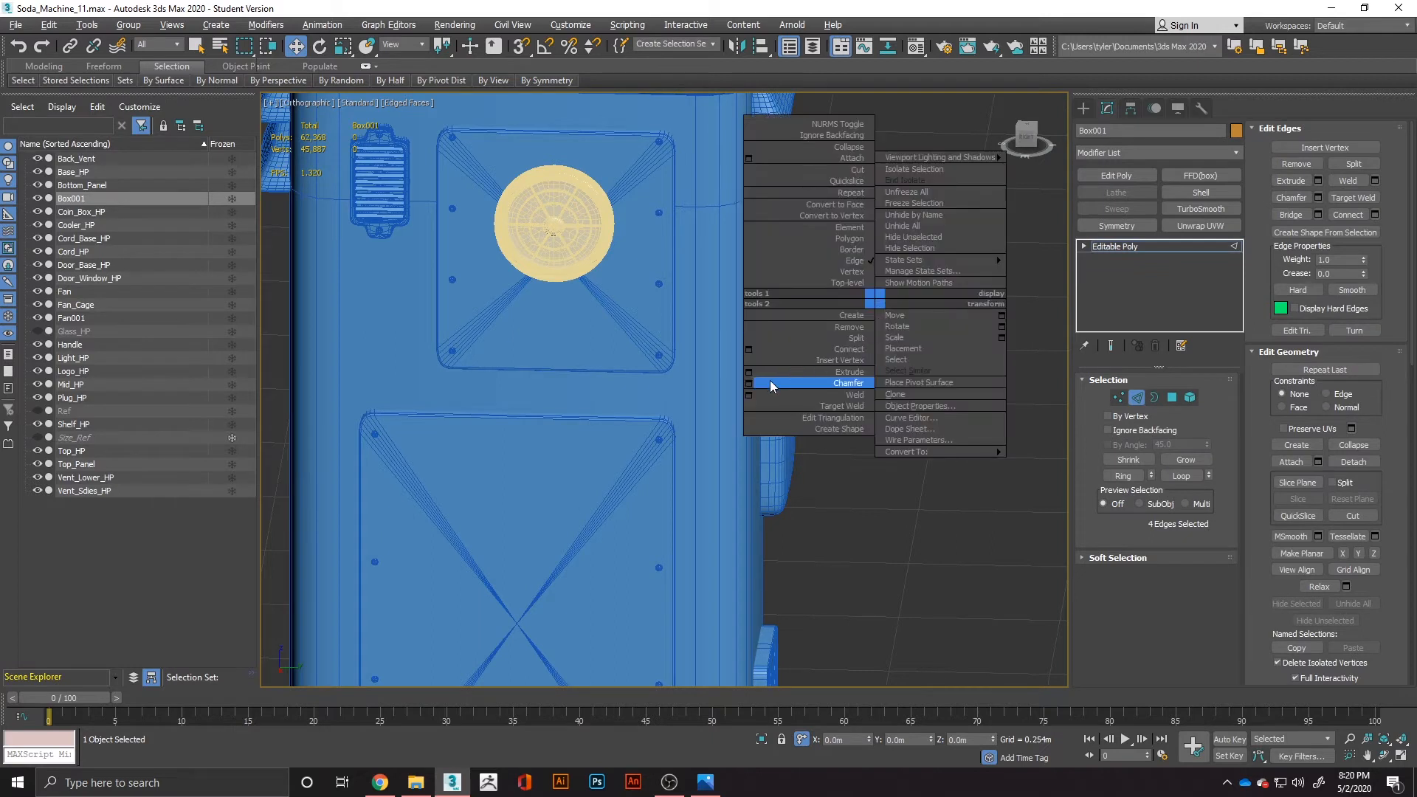
left_click(750, 351)
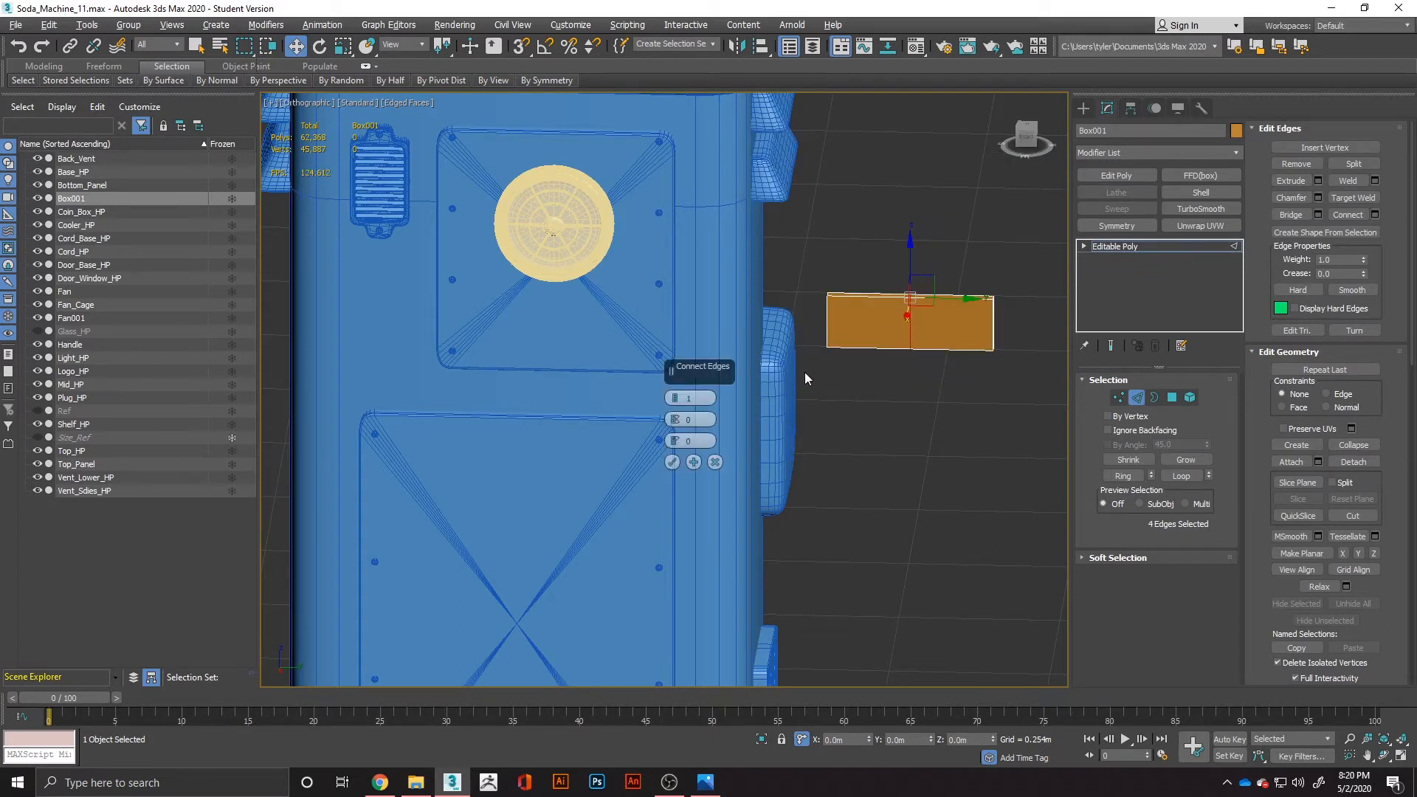
left_click(673, 462)
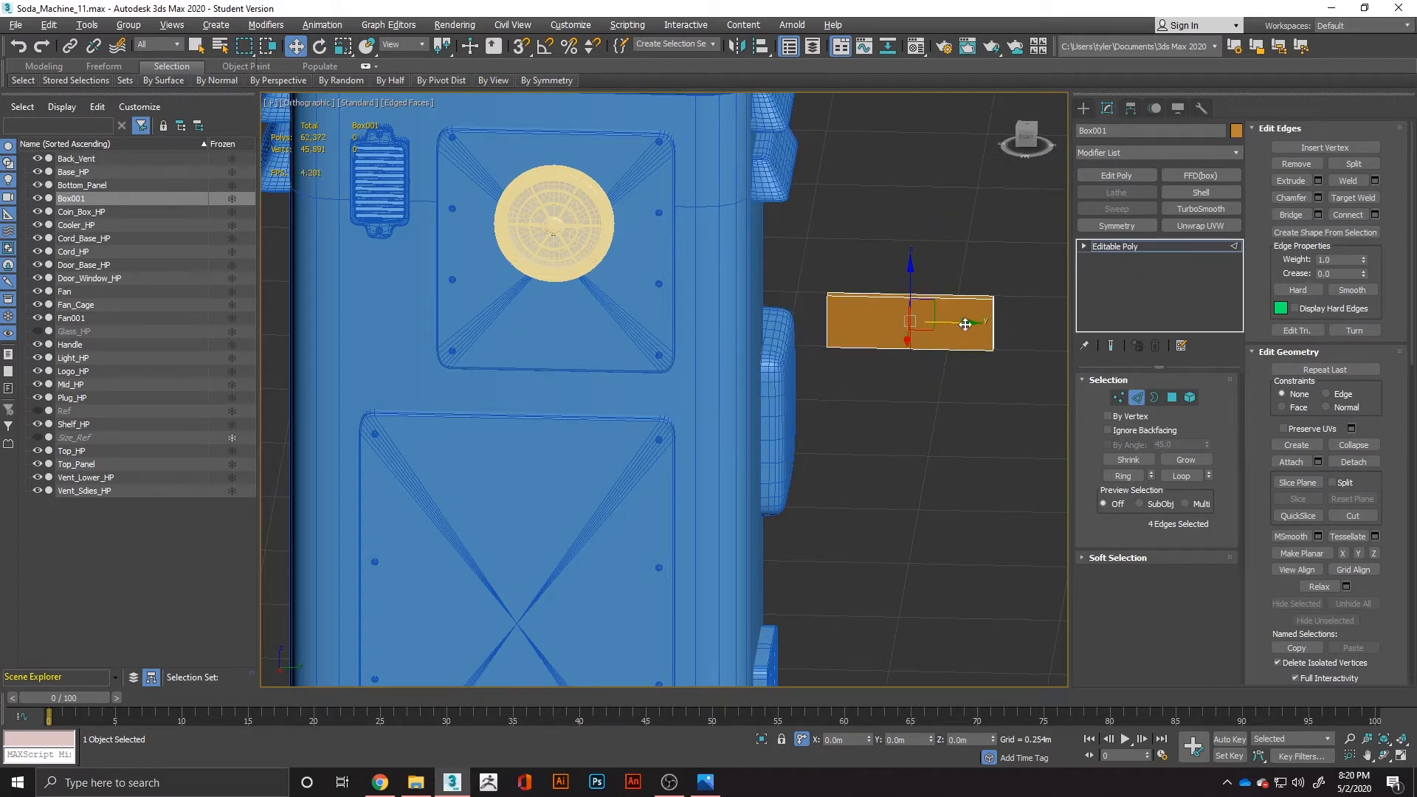
Move the middle edge loop along Y toward the box's machine-side end and scale it along Z to about 179%.
left_click_drag(965, 324, 920, 333)
key("e")
key("r")
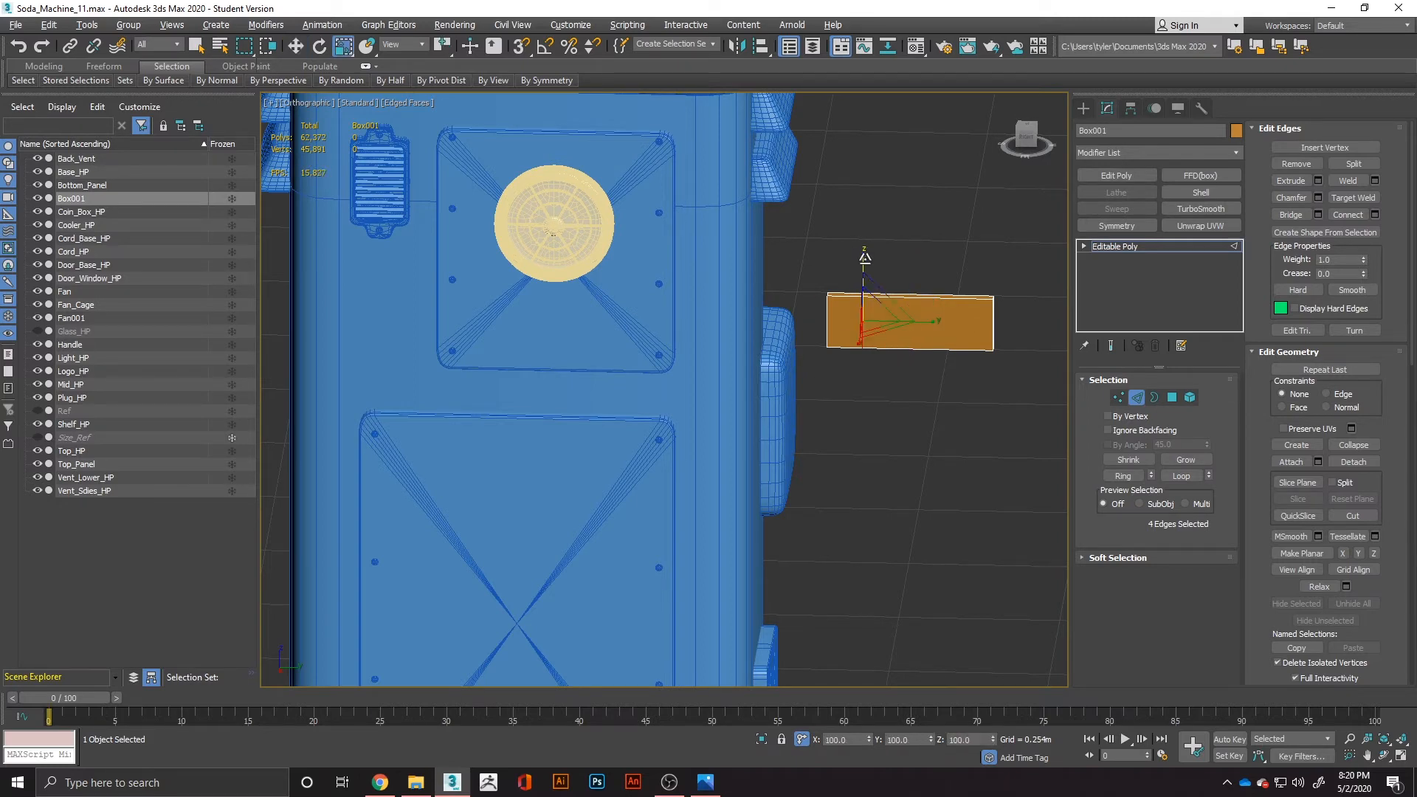
left_click_drag(865, 260, 862, 218)
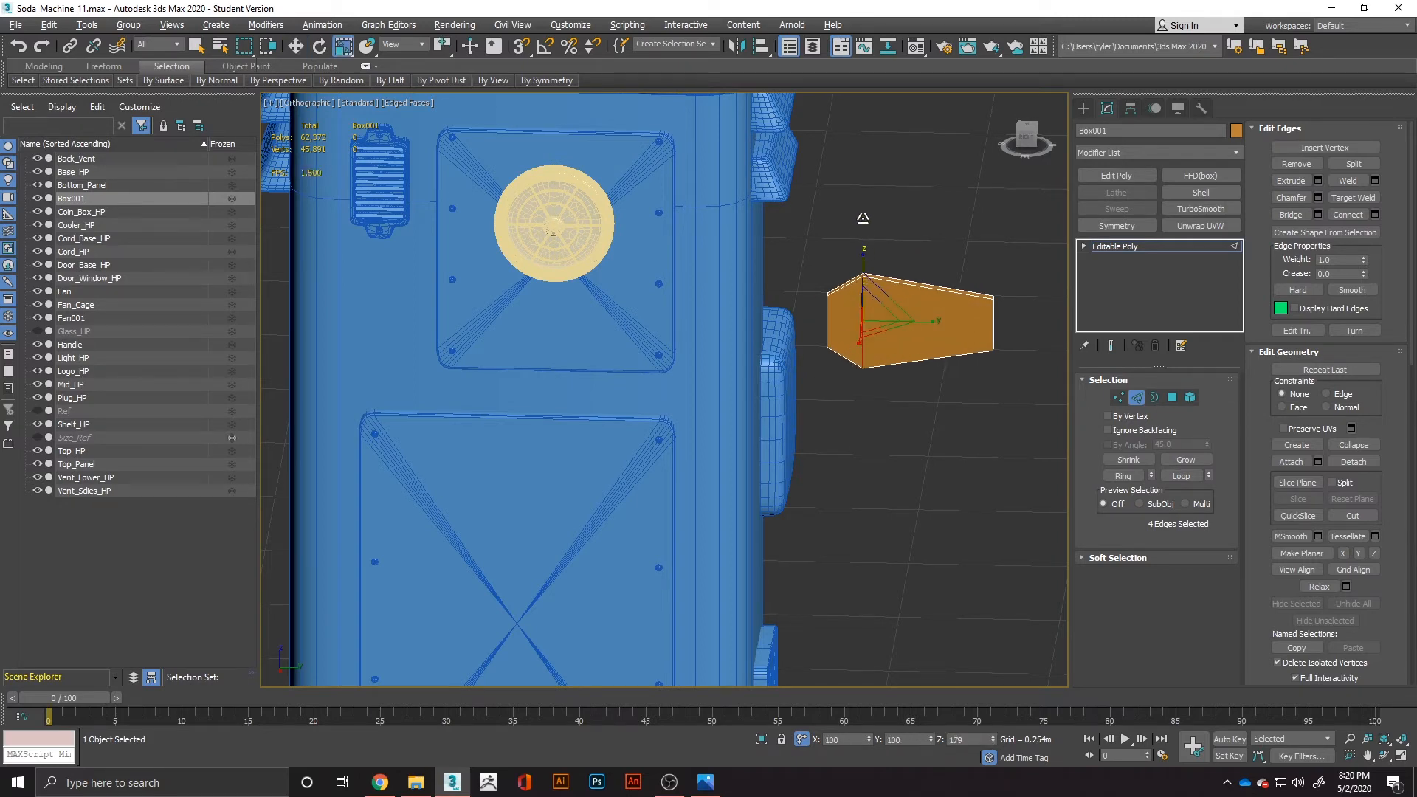
Connect the four long edges between the widened loop and the box's far end with one edge loop.
middle_click_drag(948, 327, 980, 319, "alt")
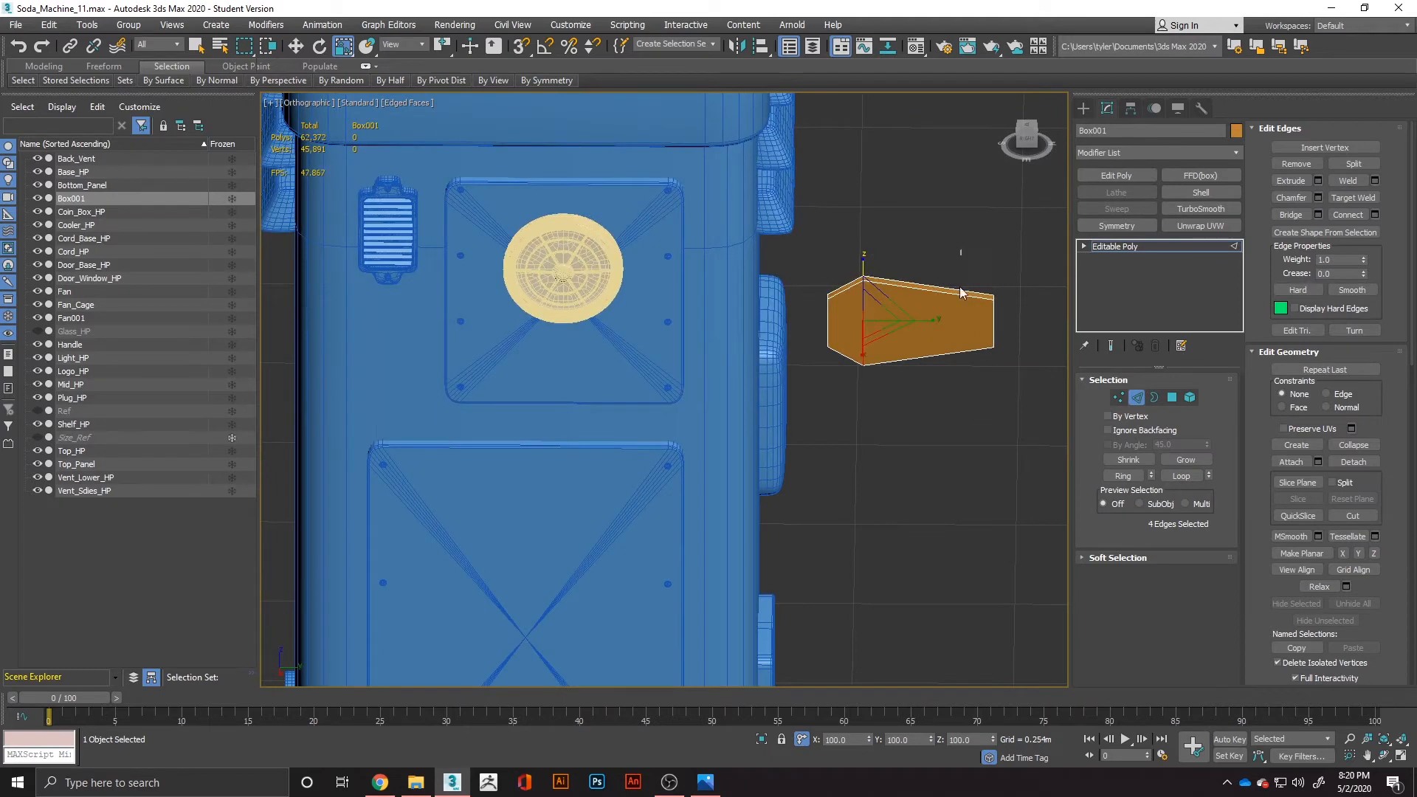
right_click(941, 387)
left_click(836, 379)
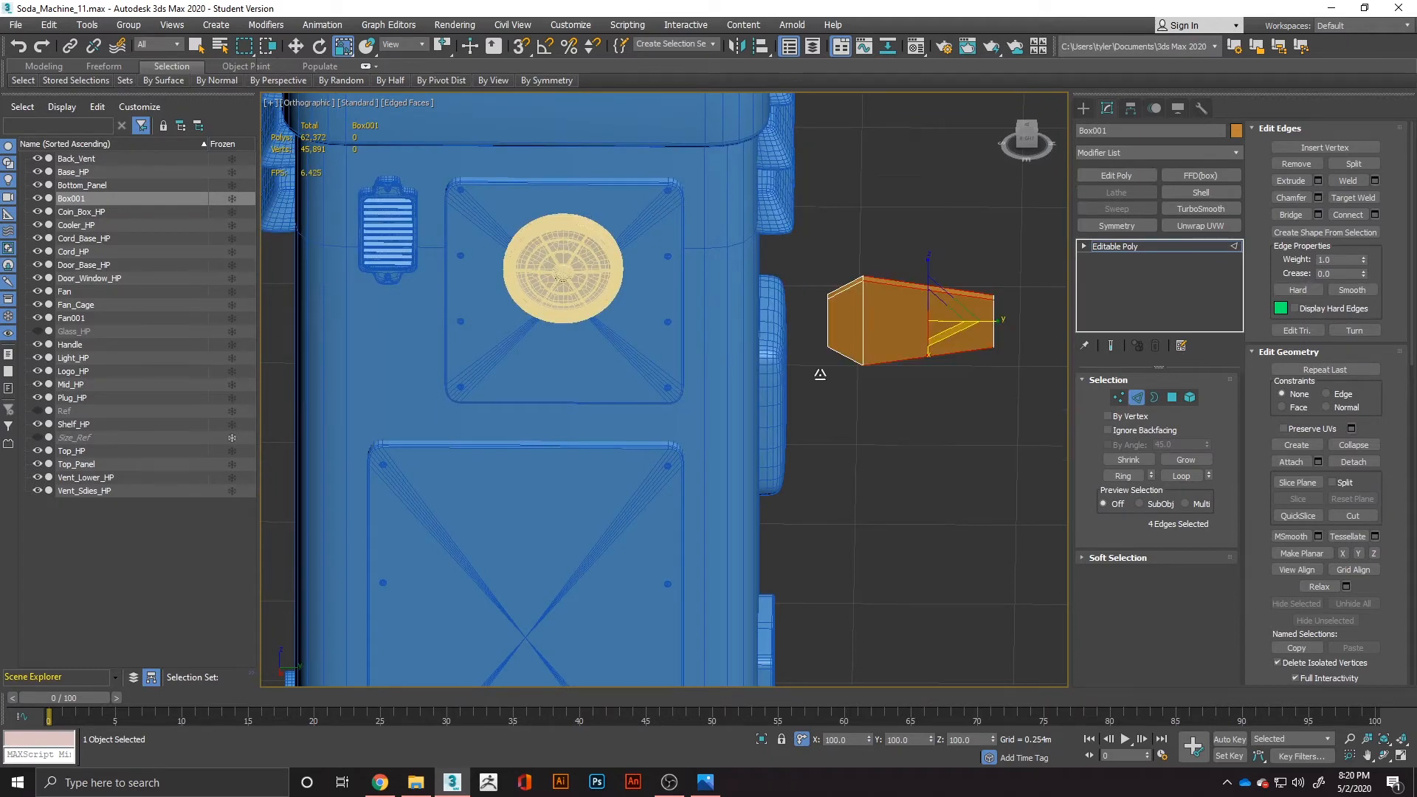
left_click(671, 463)
Move the new edge loop along Y toward the box's far end and scale it down along Z to form a narrow neck.
key("s")
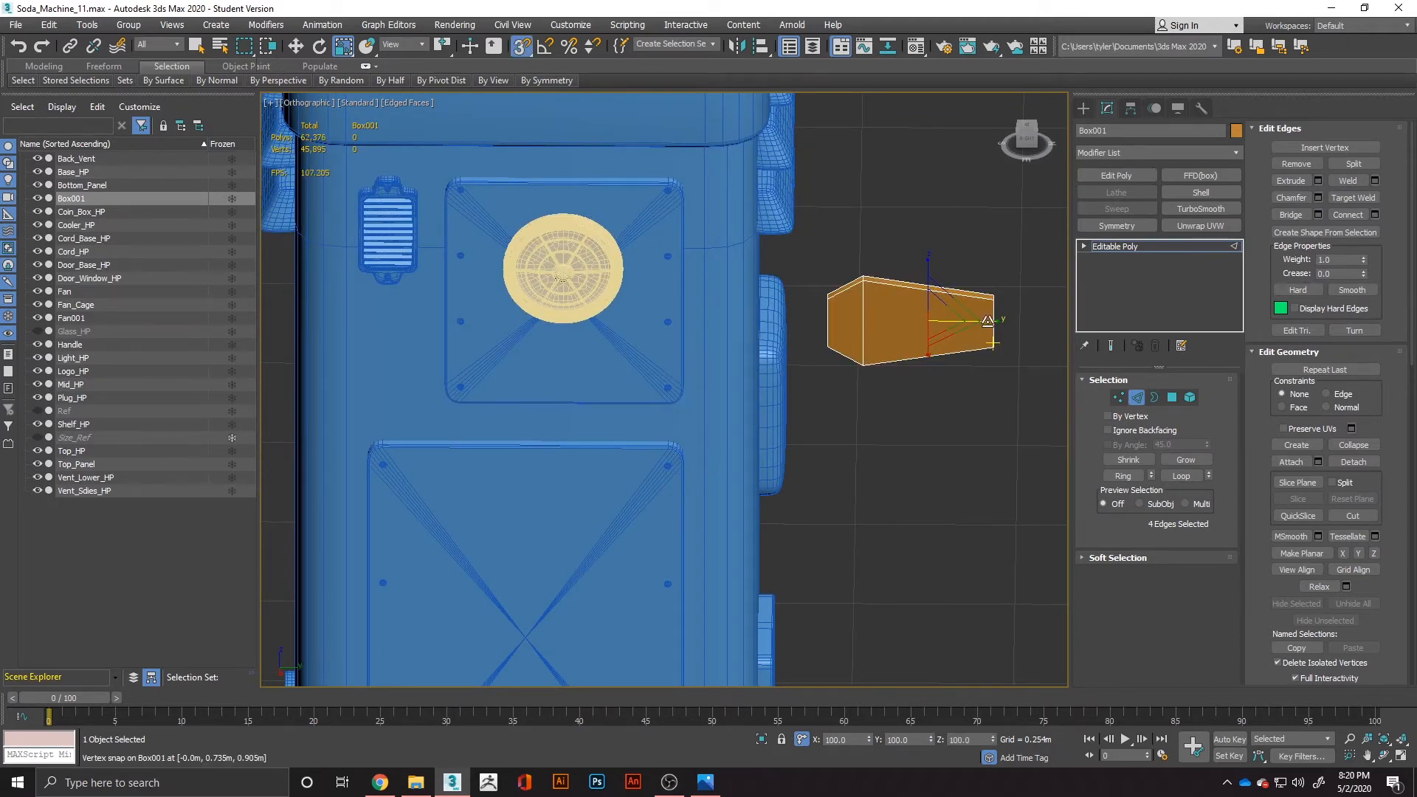
key("w")
key("s")
left_click_drag(987, 321, 1019, 327)
key("r")
left_click_drag(962, 284, 963, 290)
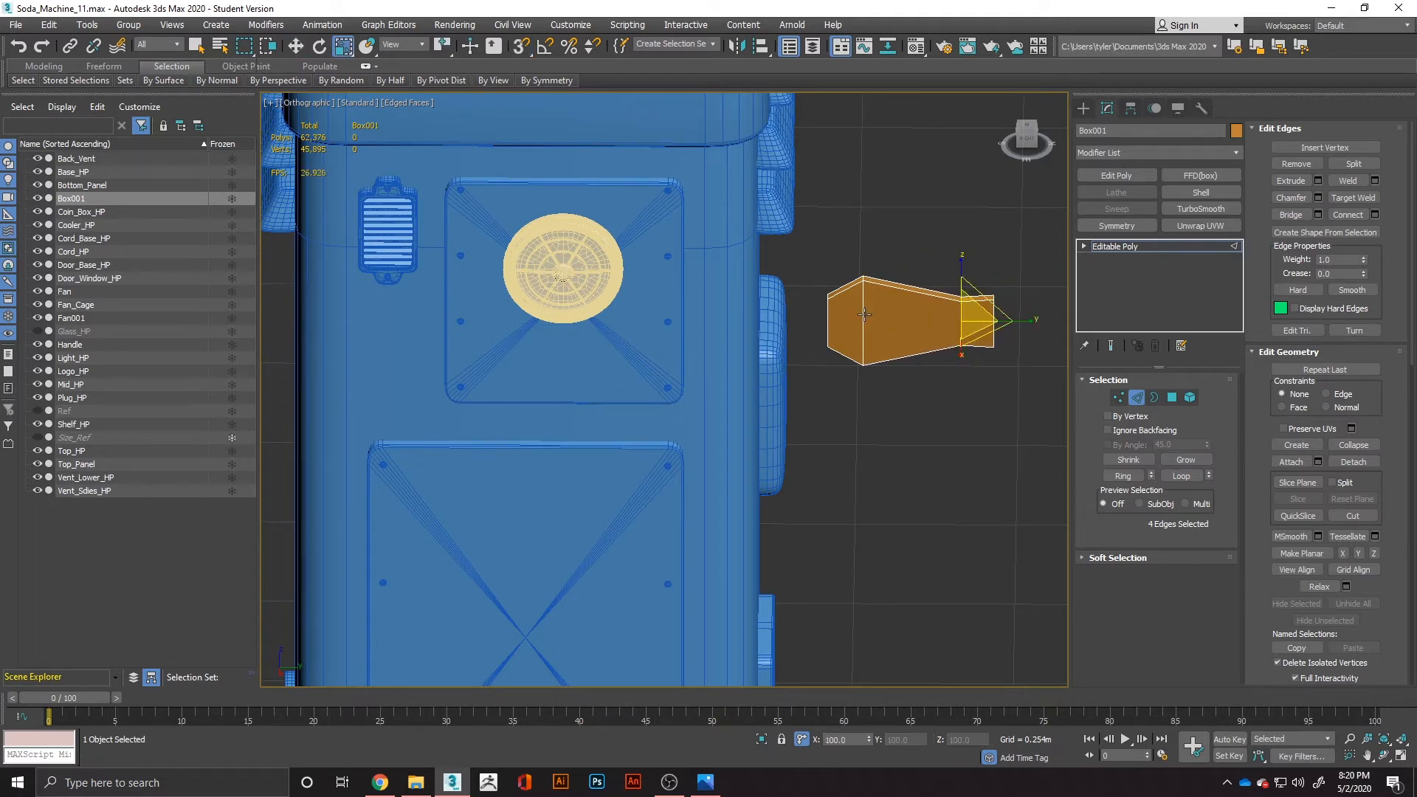
Select the end polygon on the box's machine-side end and move it outward along Y to lengthen the tip.
middle_click_drag(839, 325, 865, 330, "alt")
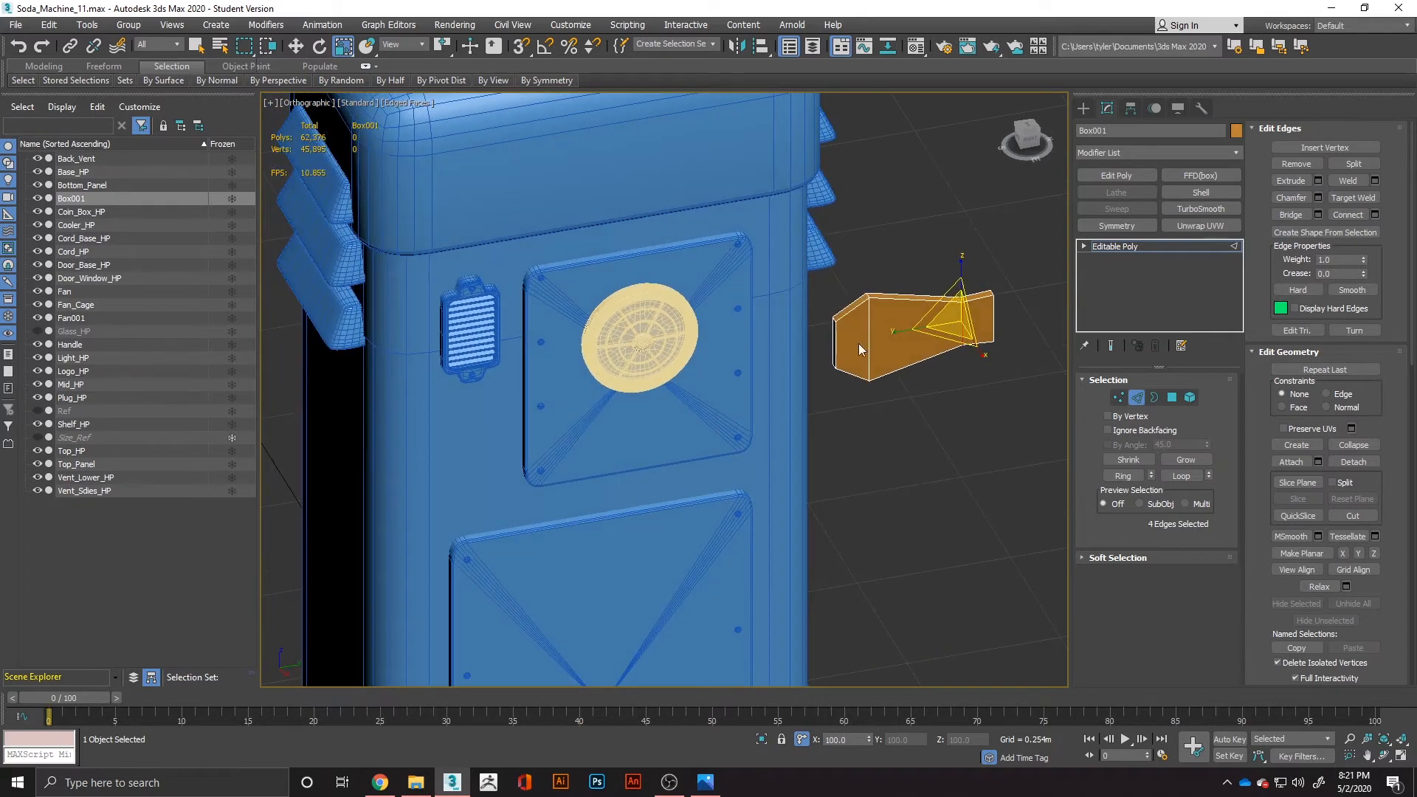
left_click(1173, 397)
left_click(845, 343)
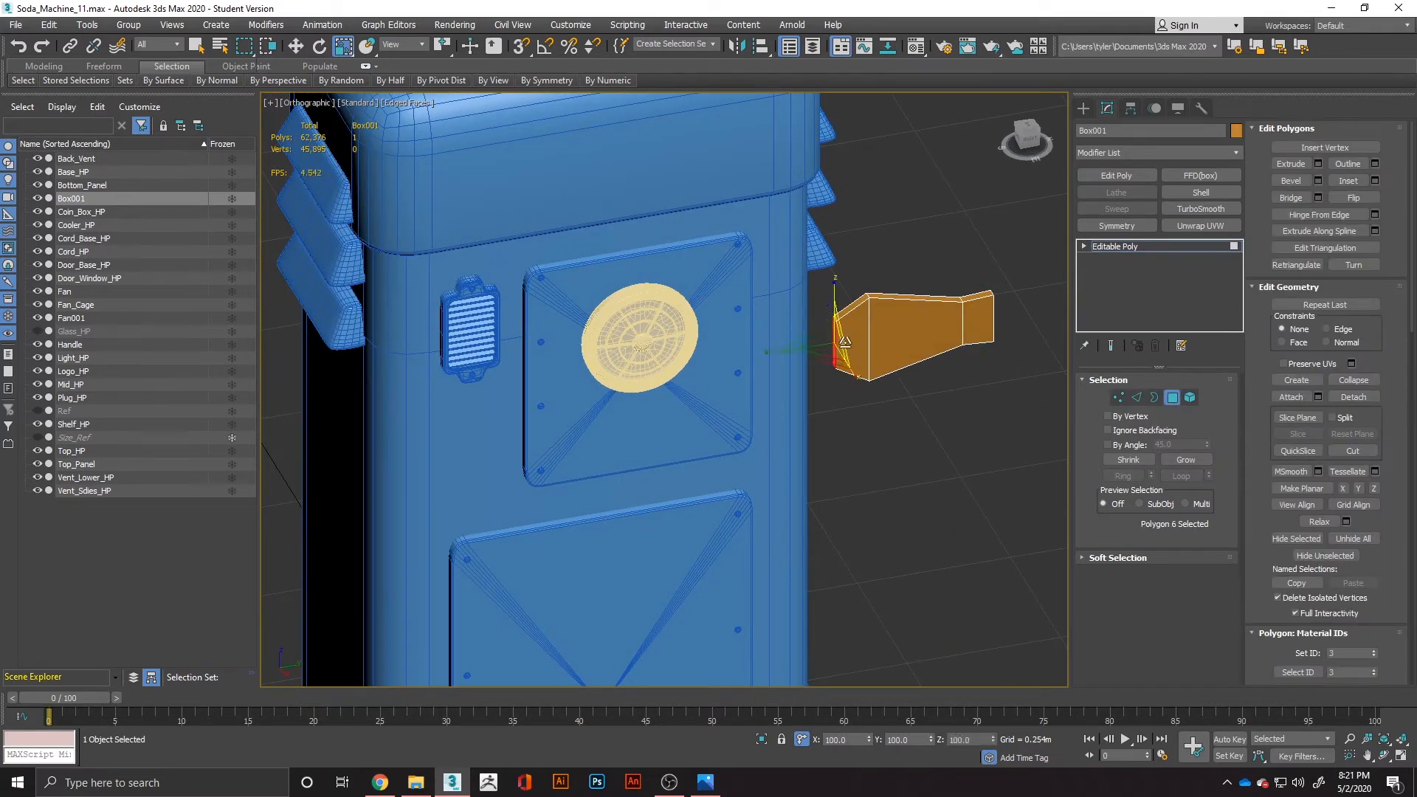
key("w")
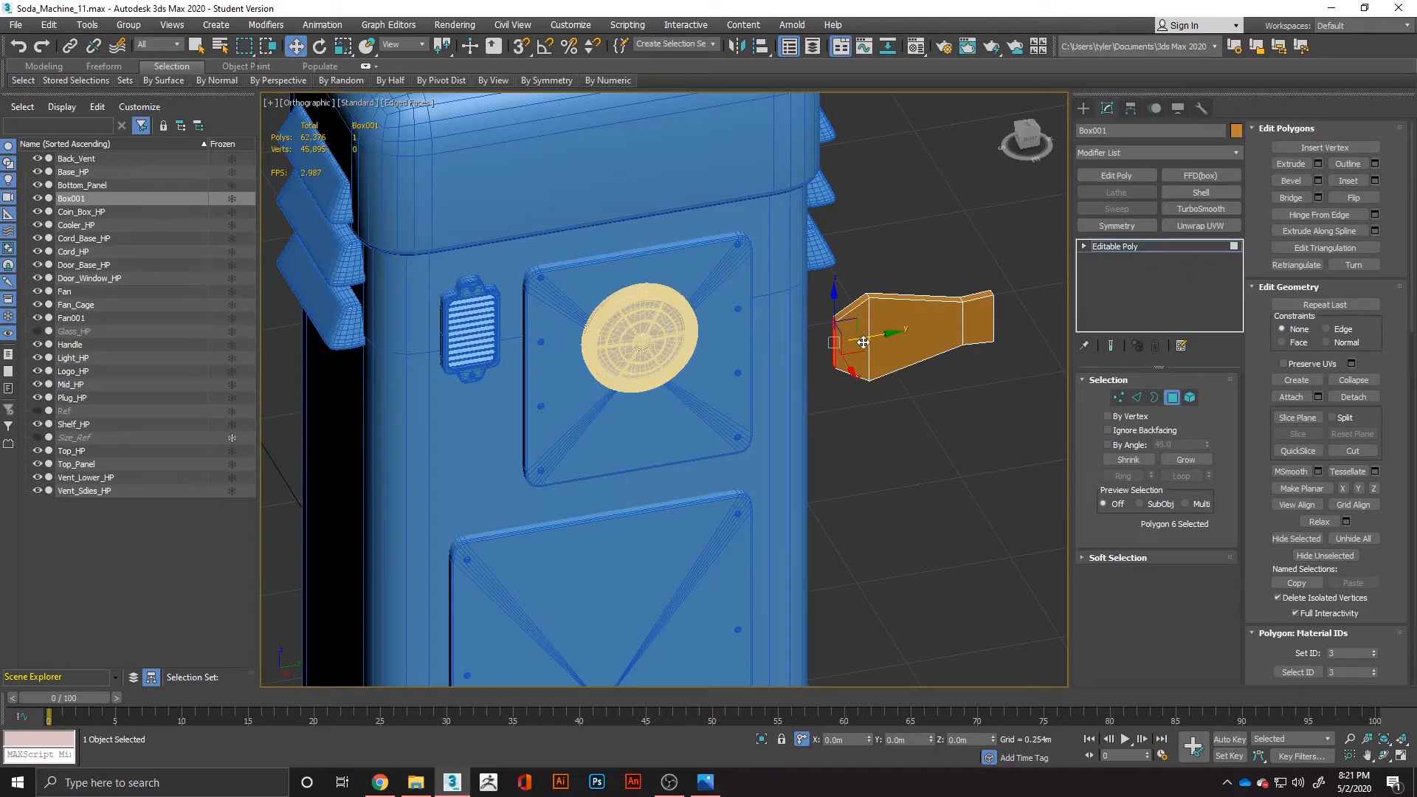
left_click_drag(863, 342, 829, 330)
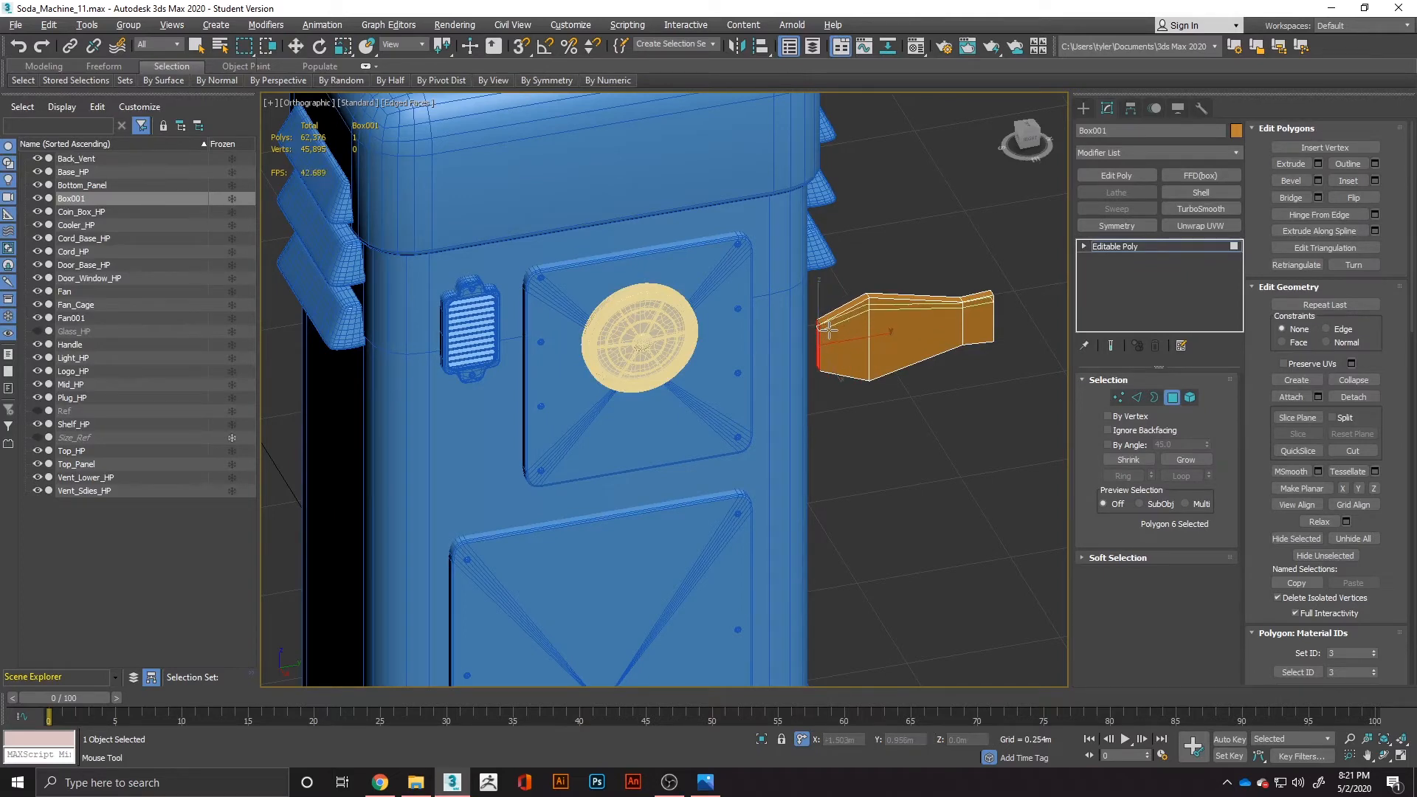
Insert supporting edge loops around the blade-shaped box, one near its machine-side tip and one just before the narrow neck.
left_click(828, 327)
left_click(957, 304)
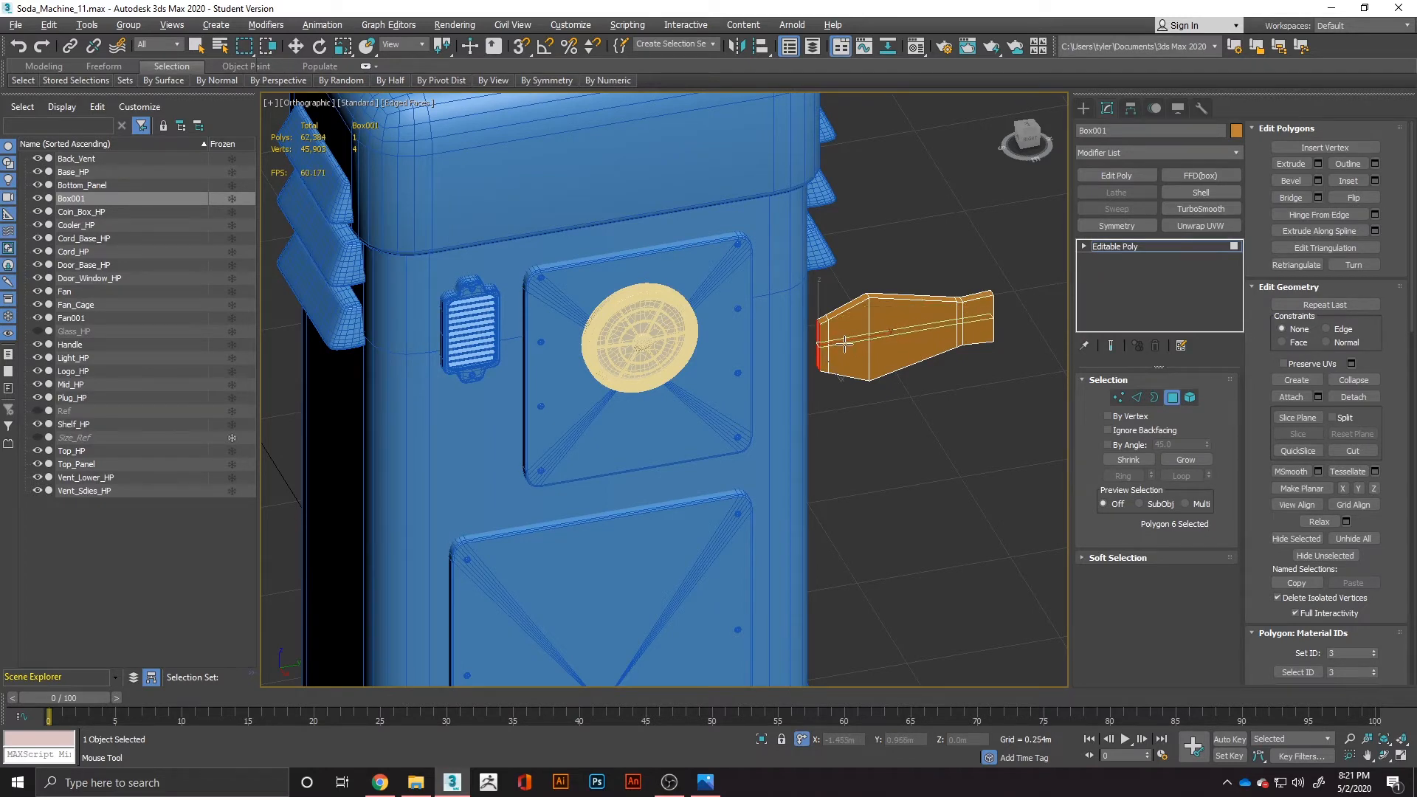
Connect the blade's vertical edges with two lengthwise edge loops, pinched apart toward the upper and lower borders.
key("w")
left_click(1141, 397)
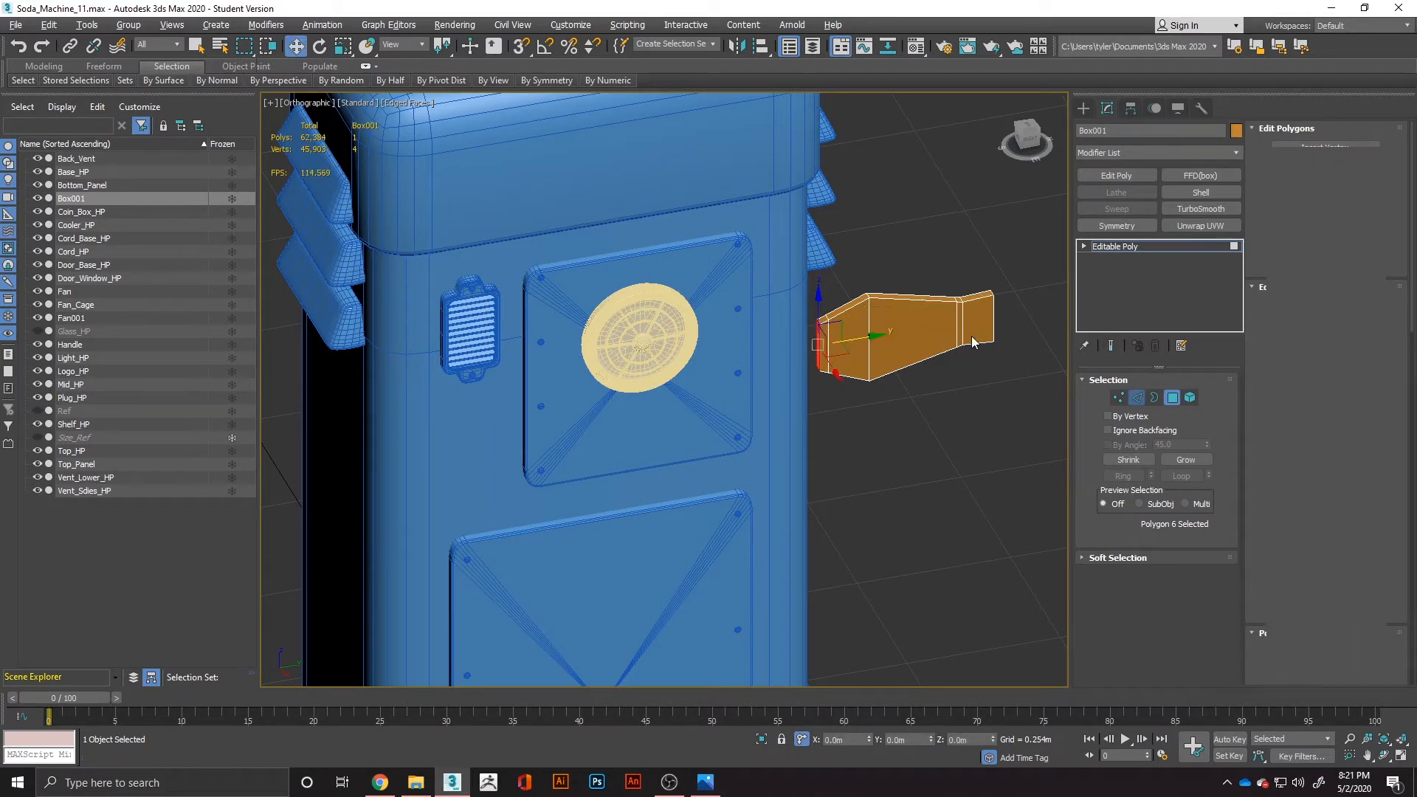
middle_click_drag(975, 341, 948, 299, "alt")
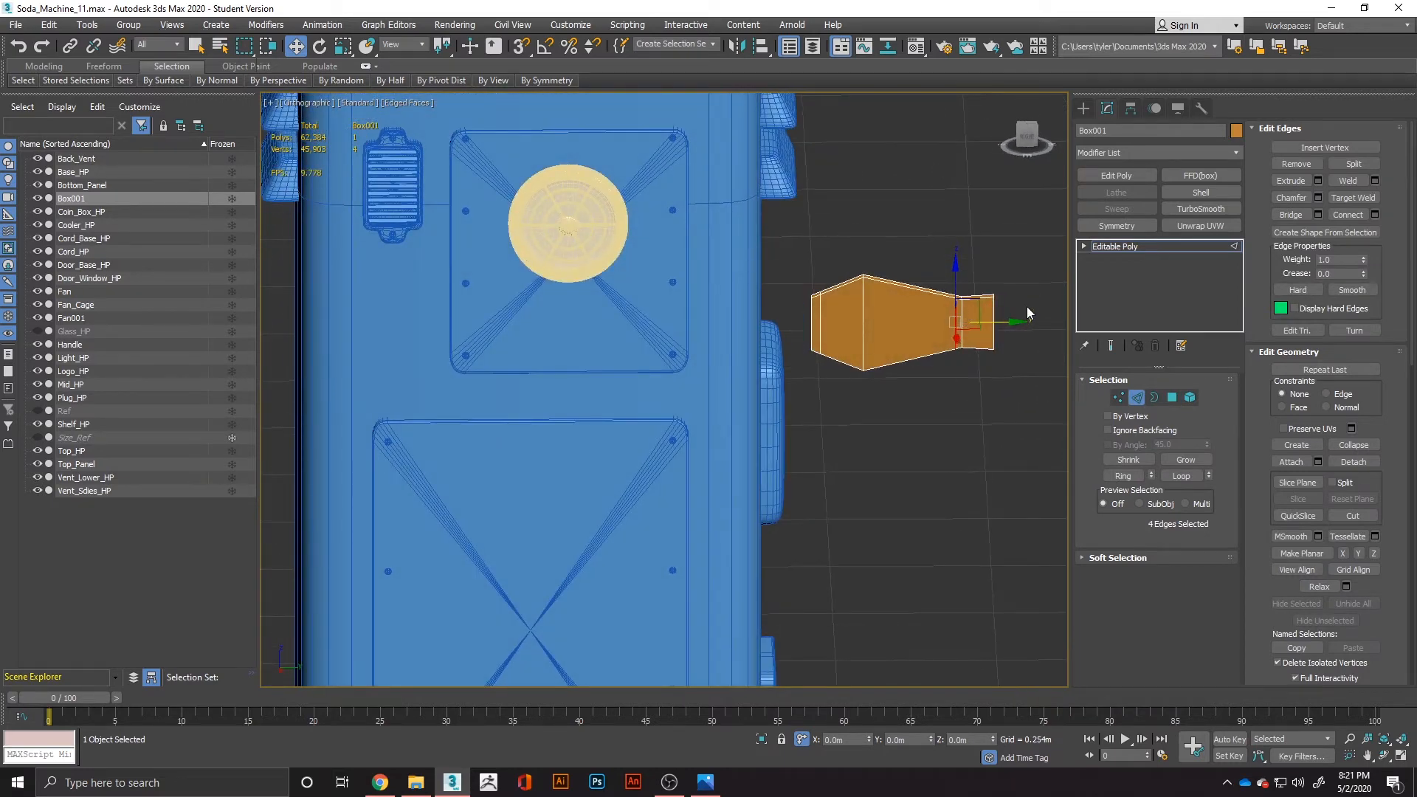
left_click_drag(1026, 306, 804, 329)
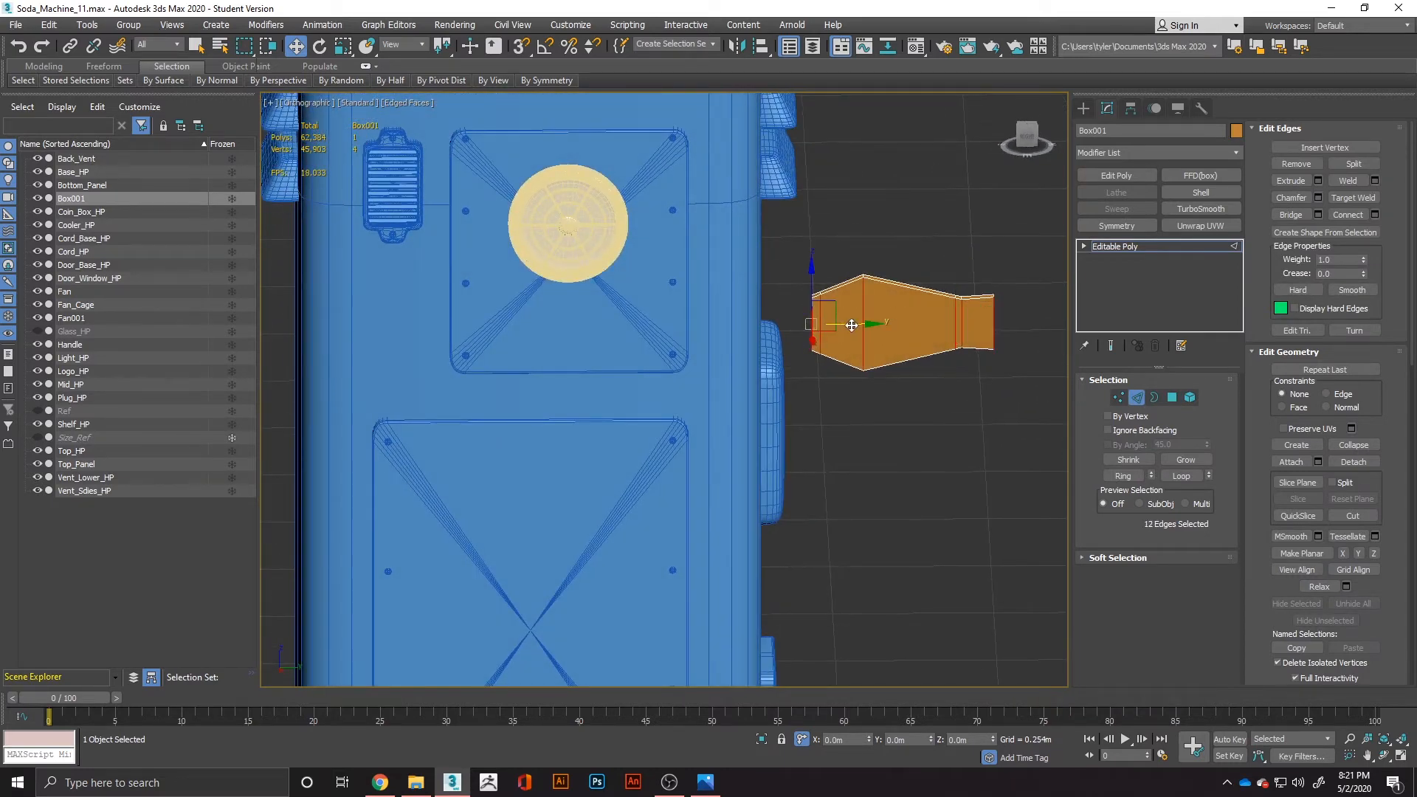
right_click(846, 321)
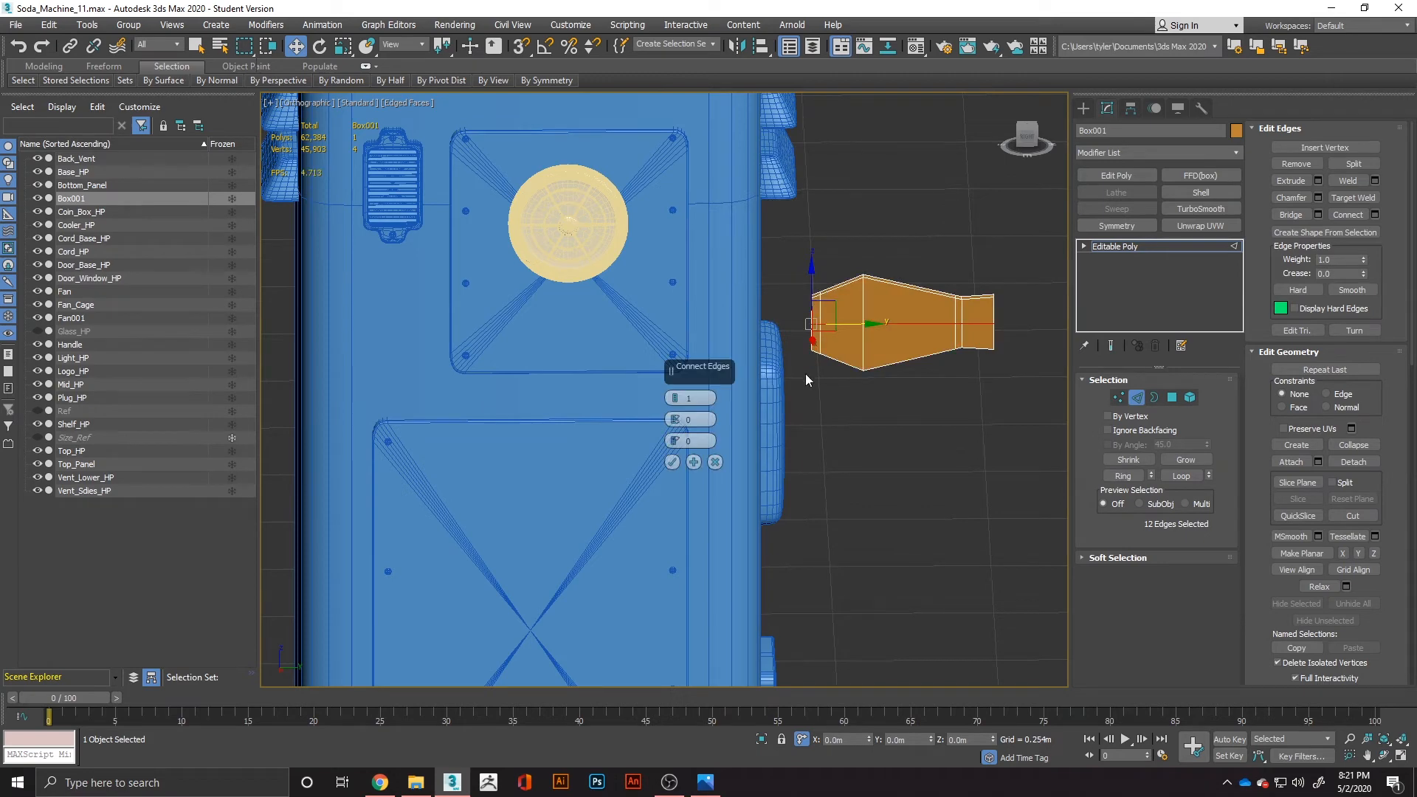
left_click(673, 397)
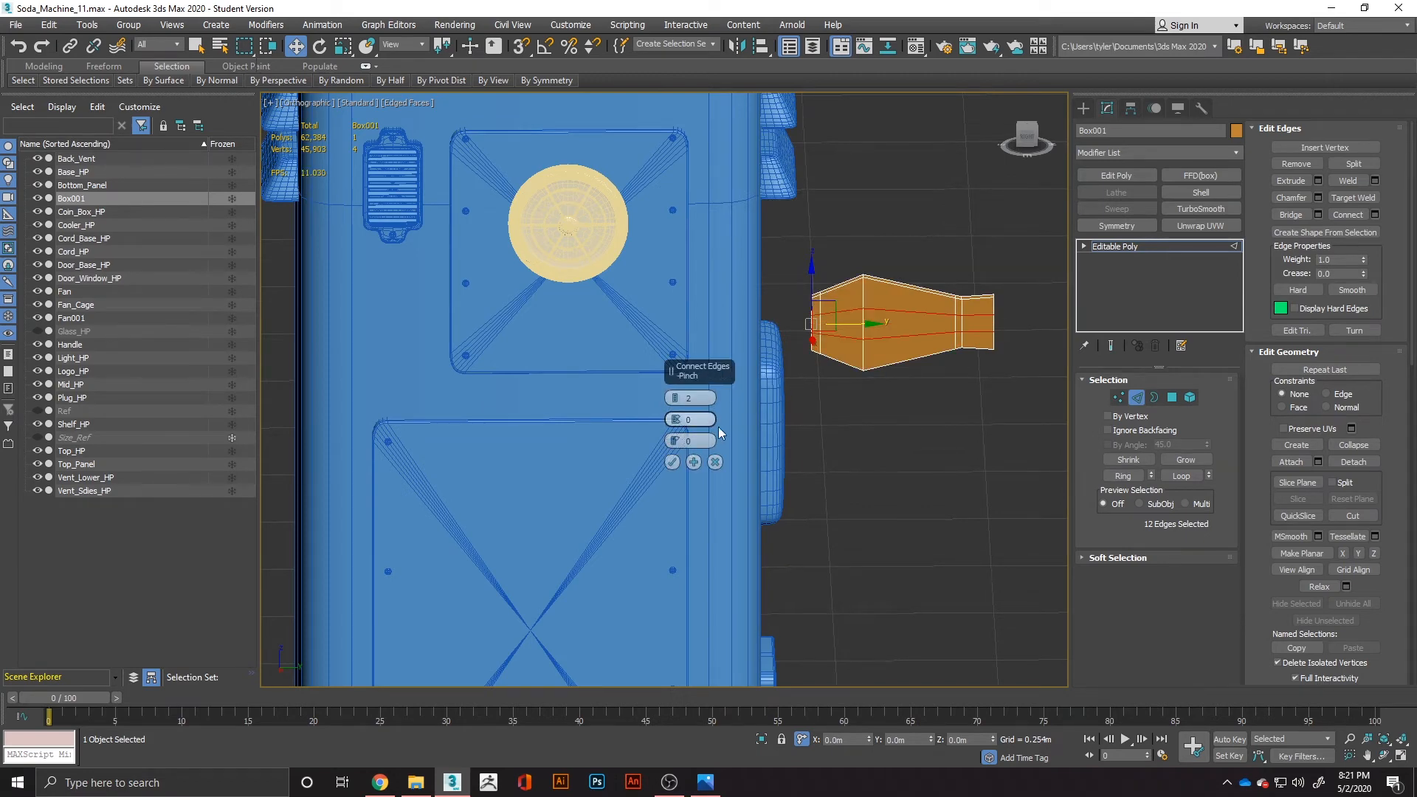
left_click_drag(676, 419, 681, 219)
left_click(673, 462)
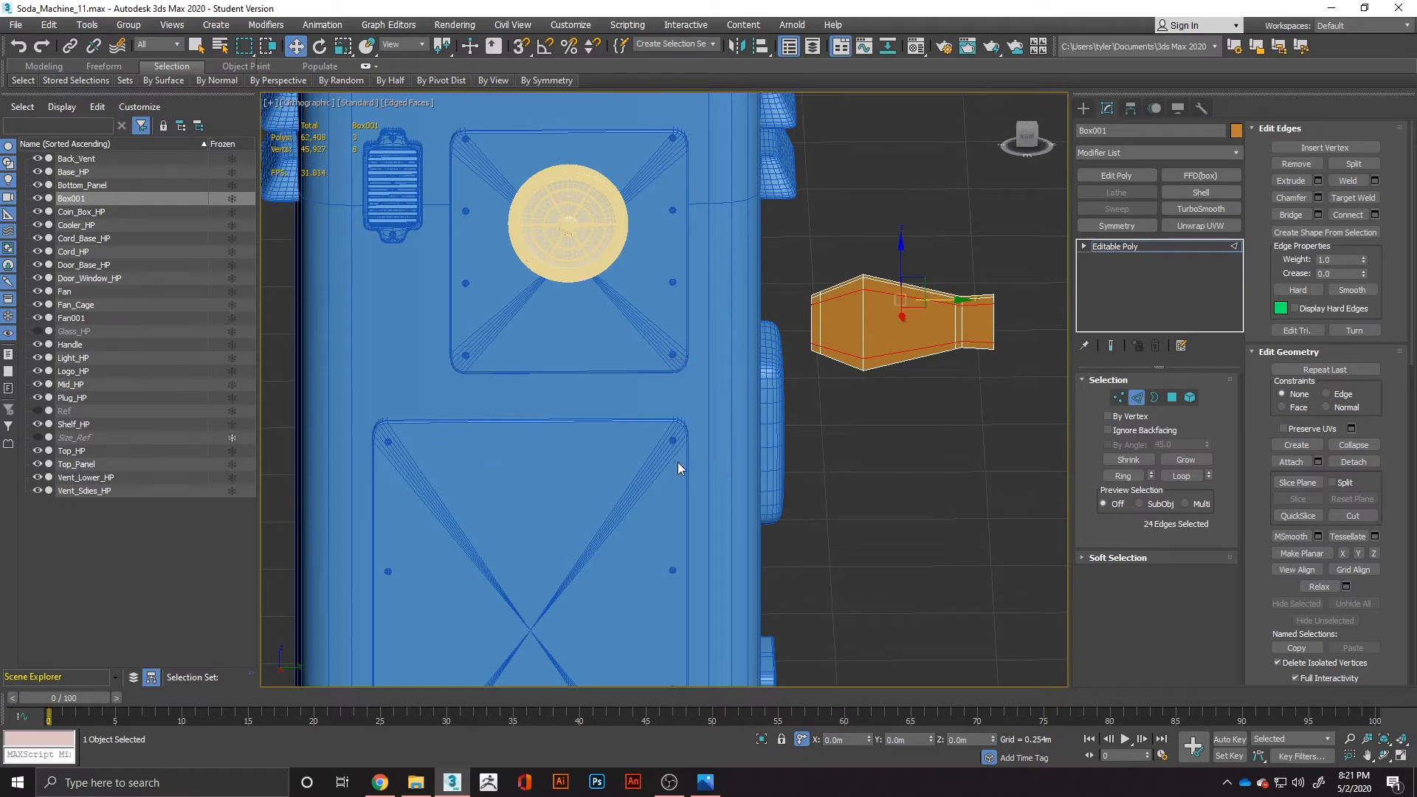
Apply a TurboSmooth modifier to the blade and isolate the blade in the viewport, with its base mesh open for editing.
left_click(950, 459)
left_click(1201, 209)
mouse_move(967, 352)
middle_mouse_down("alt")
mouse_move(707, 382)
mouse_move(935, 382)
mouse_move(962, 361)
middle_mouse_up("alt")
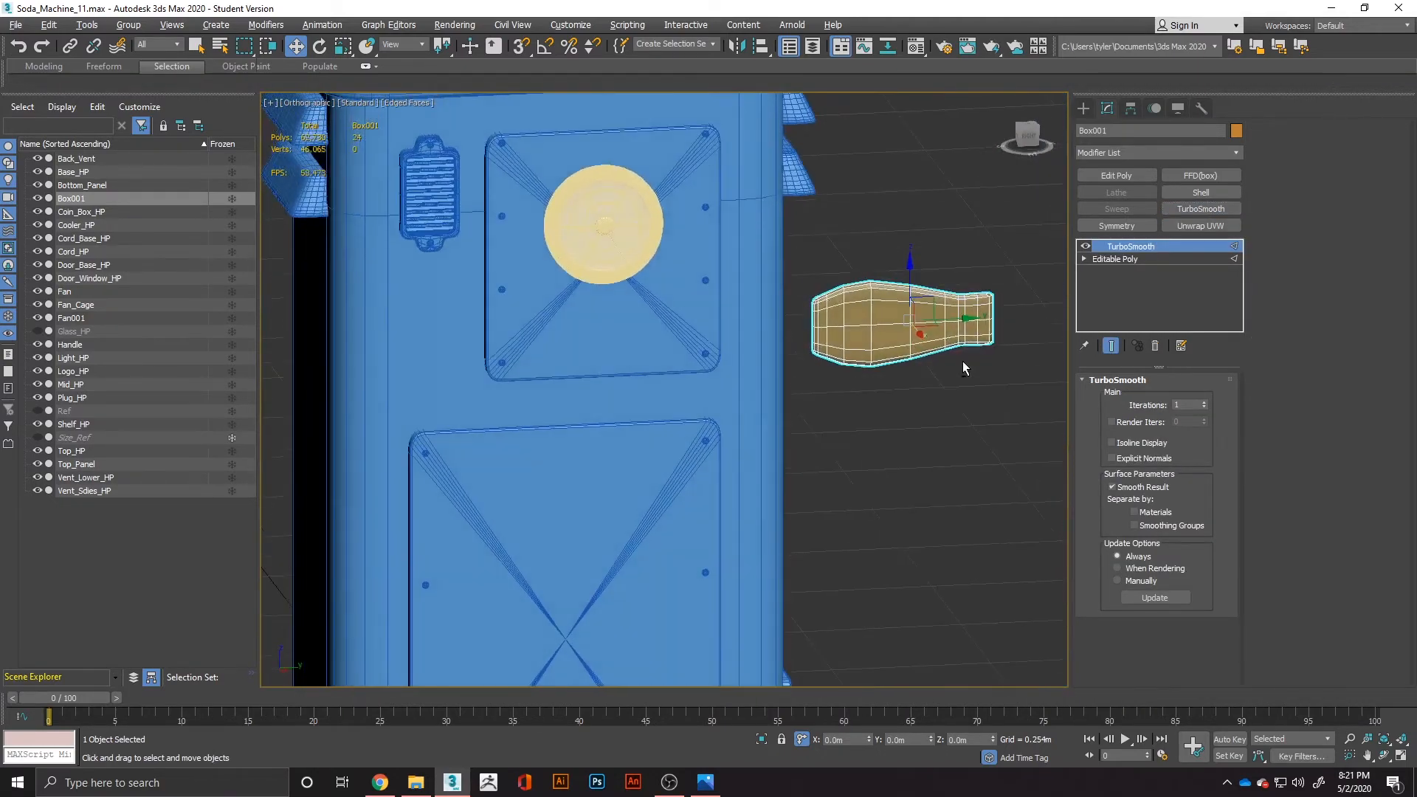
left_click(1118, 259)
key("2")
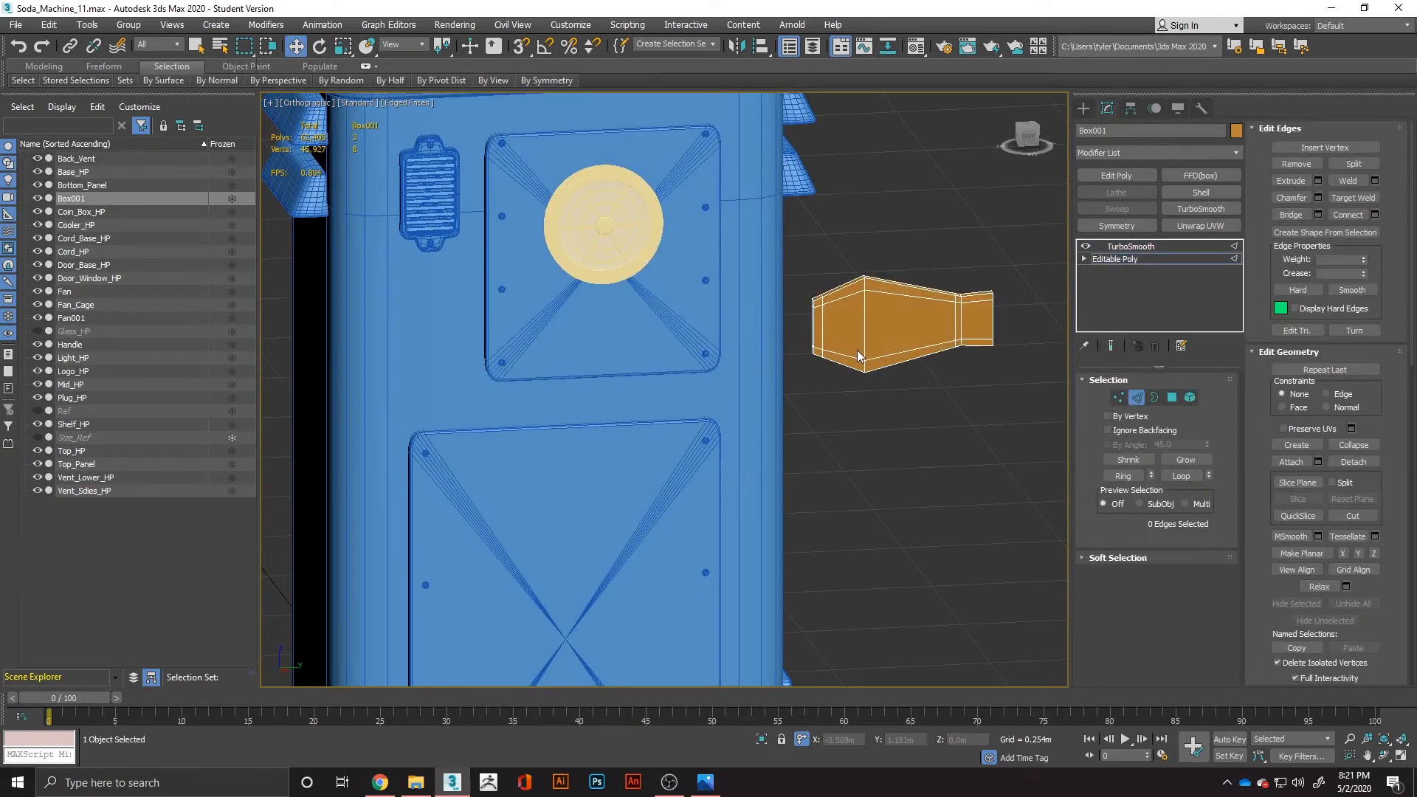
key("alt+q")
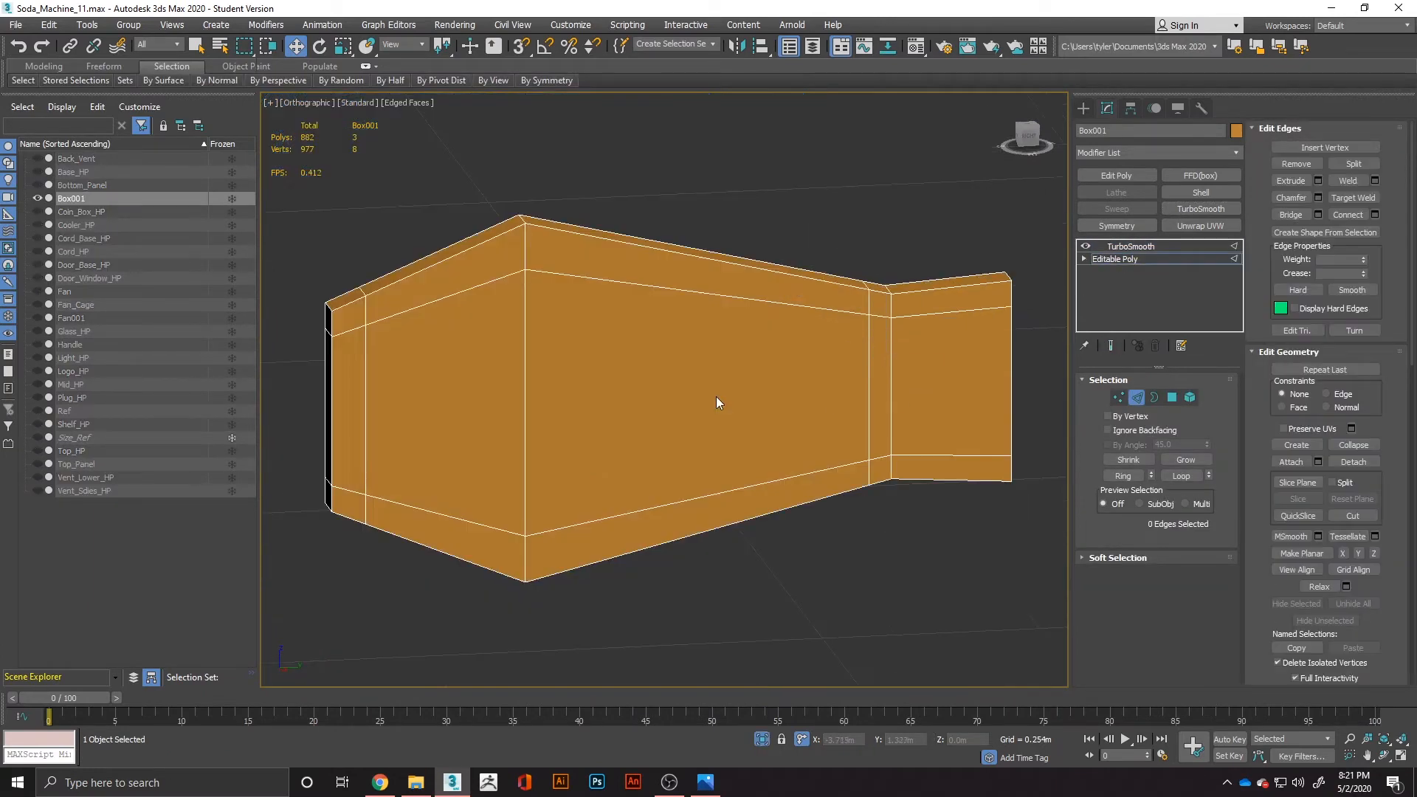
middle_click_drag(715, 396, 719, 405, "alt")
Move the central polygon on the blade's machine-side tip farther outward along Y.
left_click(1172, 398)
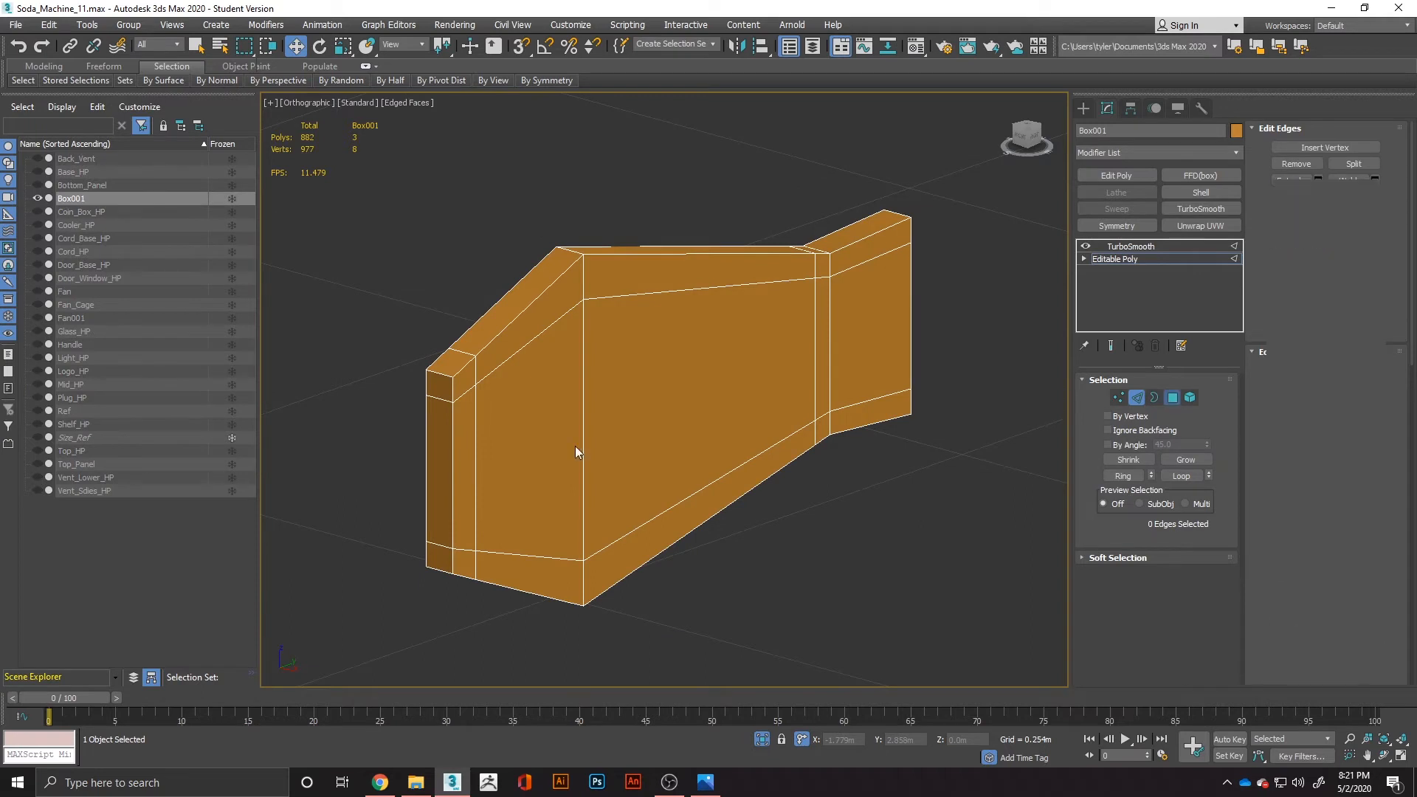
left_click(434, 452)
left_click_drag(476, 460, 455, 467)
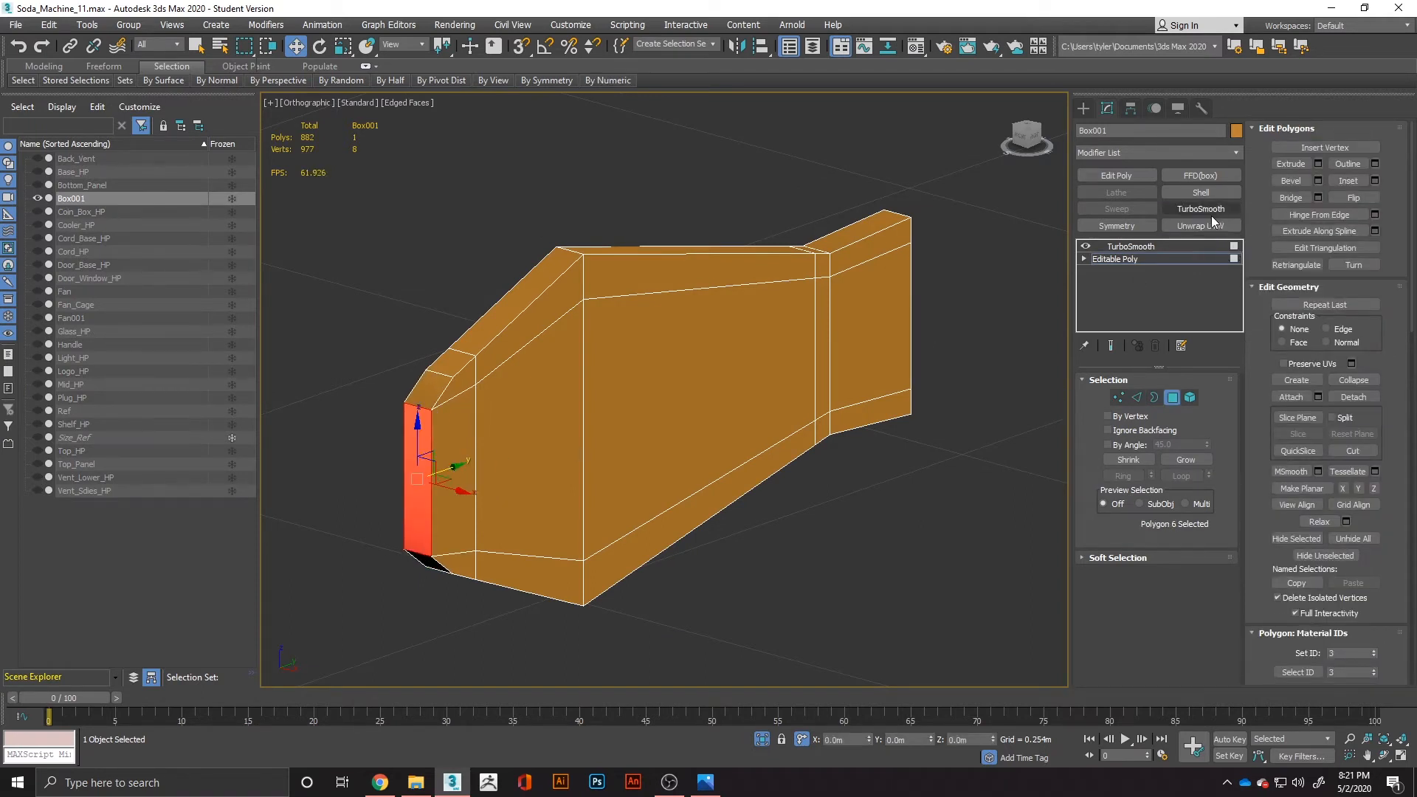
Set the blade's TurboSmooth iterations to 2 and inspect the smoothed shape.
left_click(1169, 246)
middle_click_drag(915, 353, 858, 380, "alt")
left_click(1203, 402)
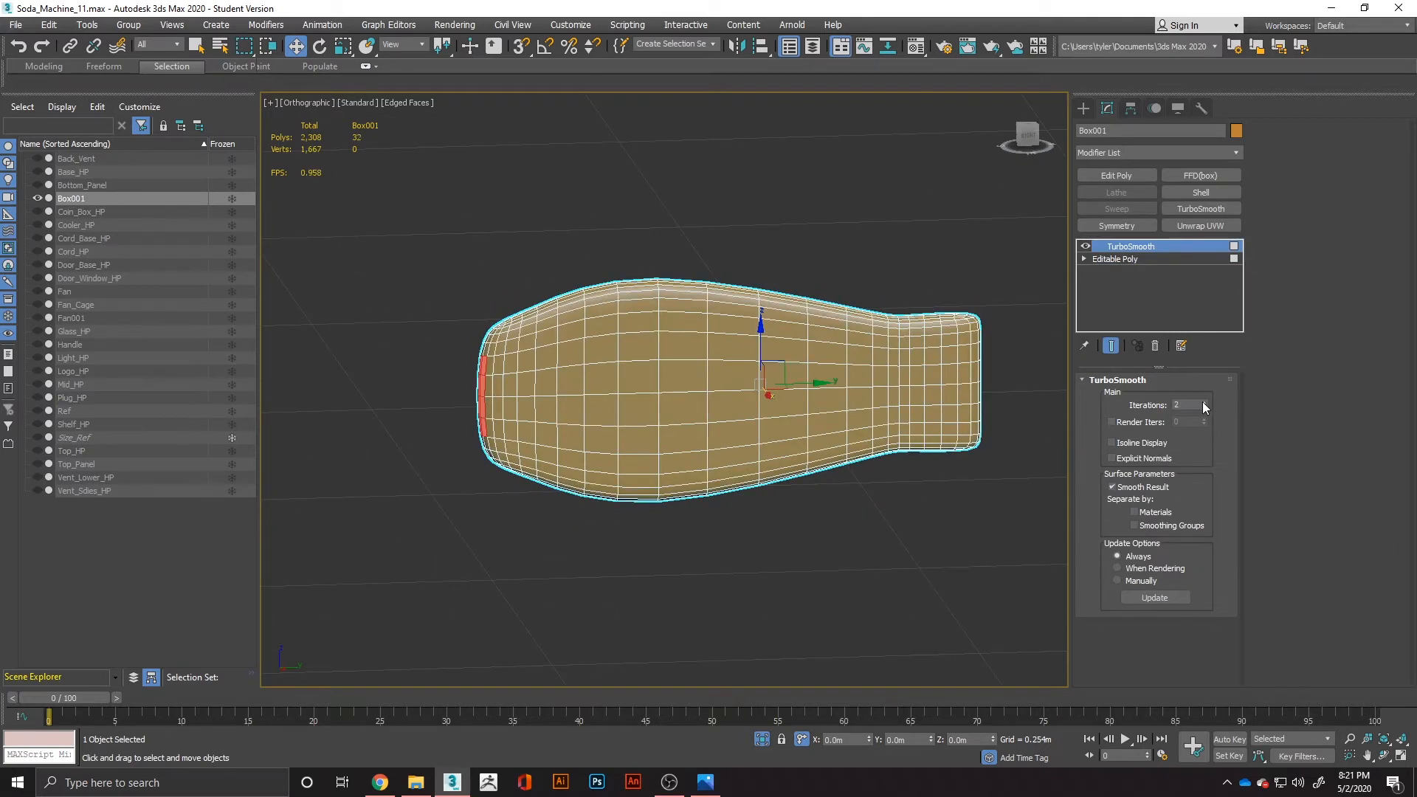
middle_click_drag(800, 434, 879, 449, "alt")
Select all polygons of the blade's machine-side tip, up to the nearest supporting loop, and delete them.
left_click(1138, 260)
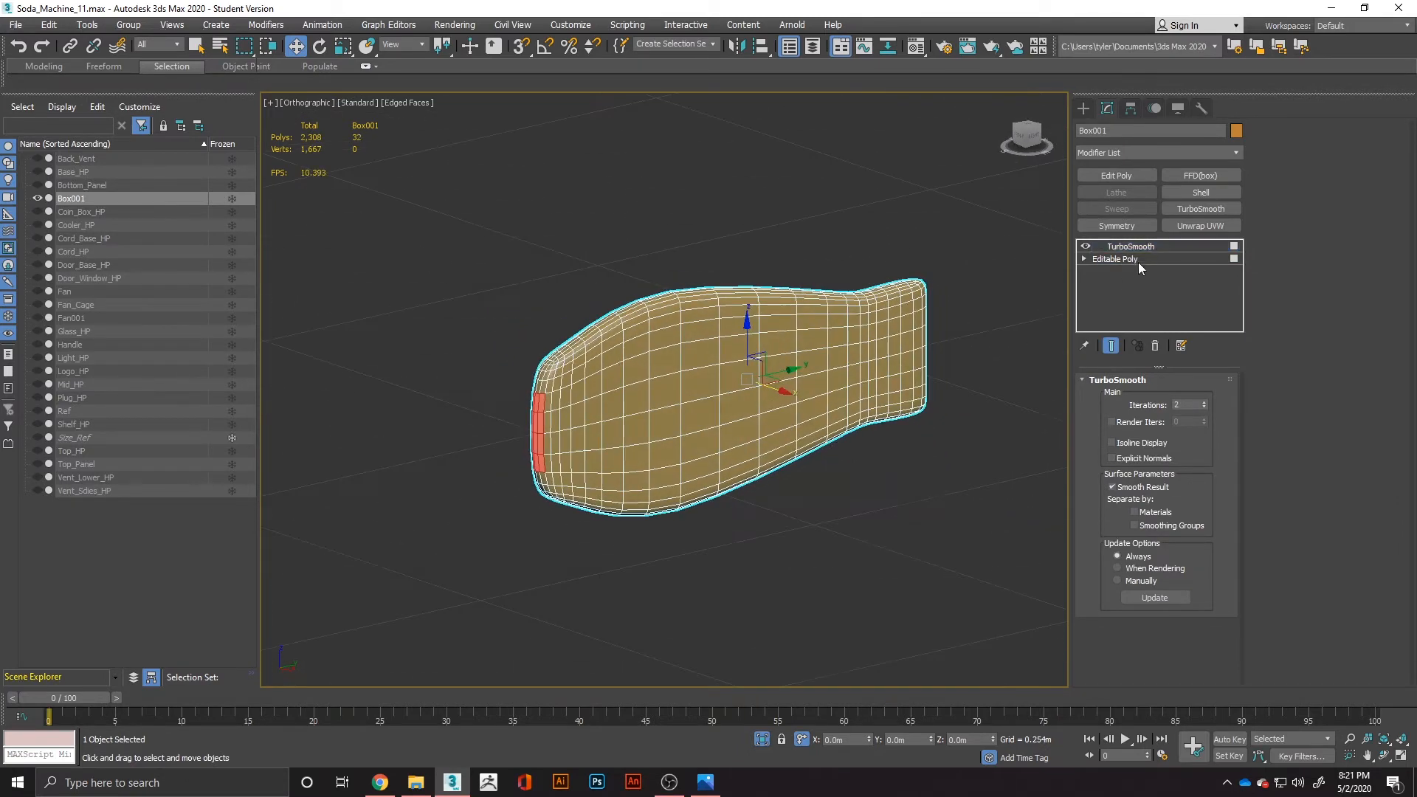
key("4")
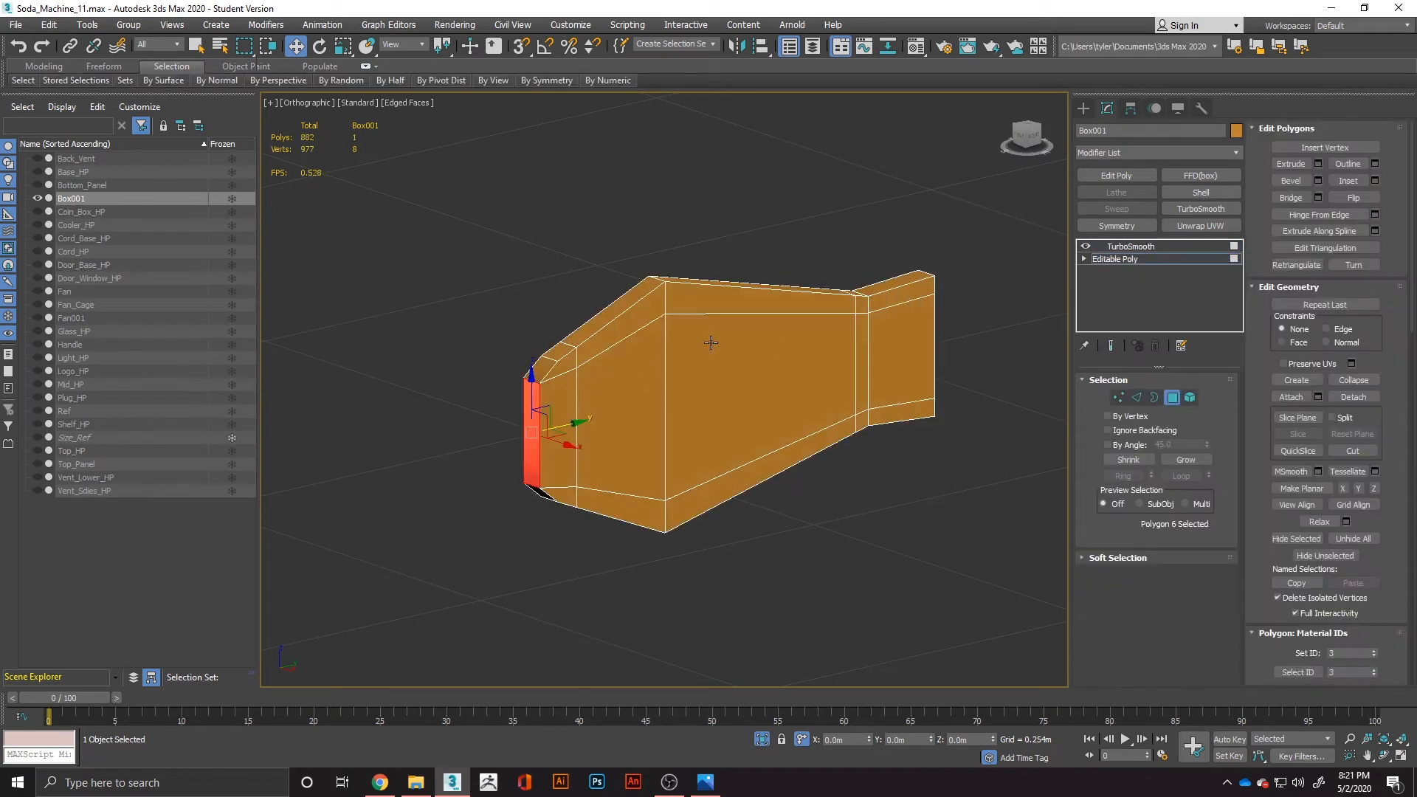
left_click(547, 360)
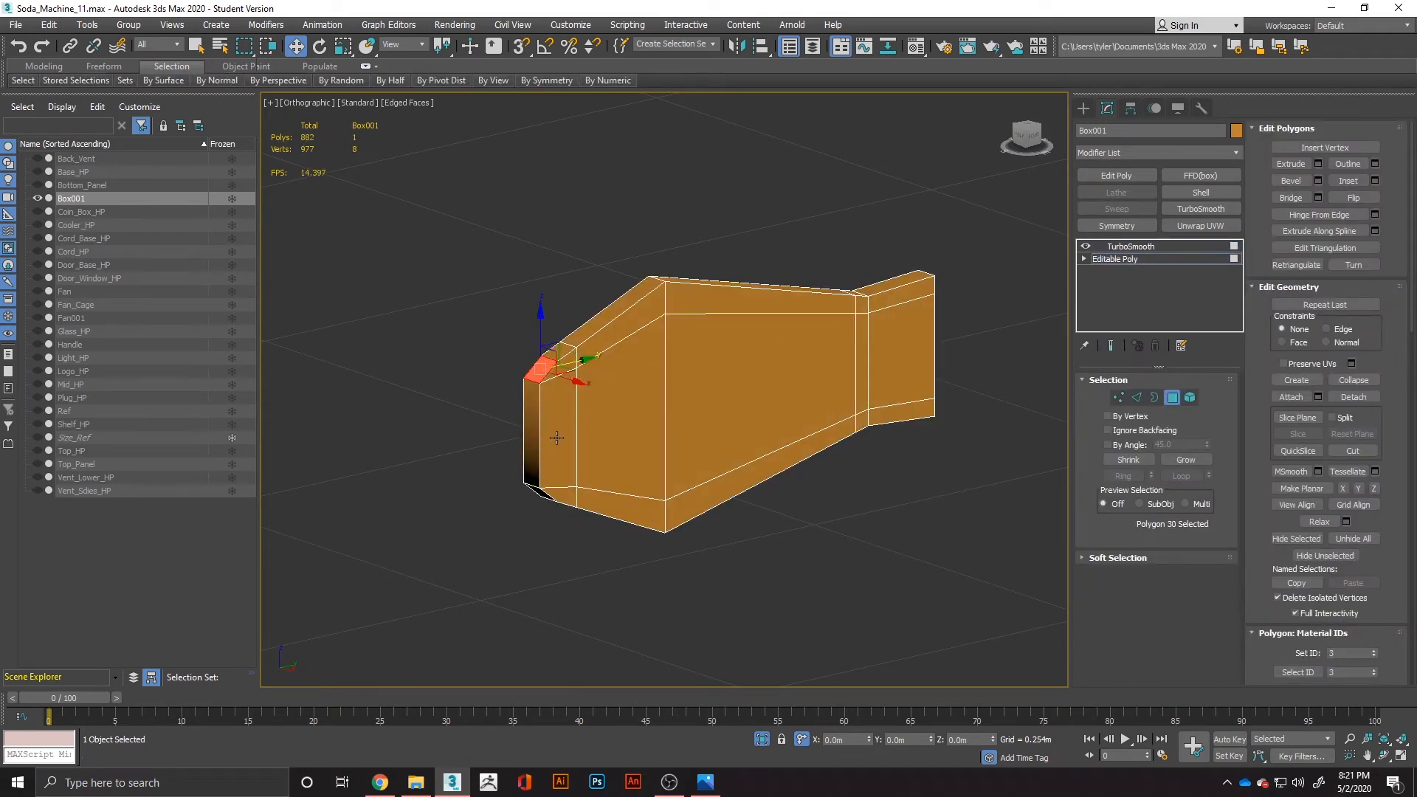
mouse_move(495, 343)
middle_mouse_down("alt")
mouse_move(516, 338)
mouse_move(493, 326)
middle_mouse_up("alt")
left_click_drag(553, 513, 552, 512)
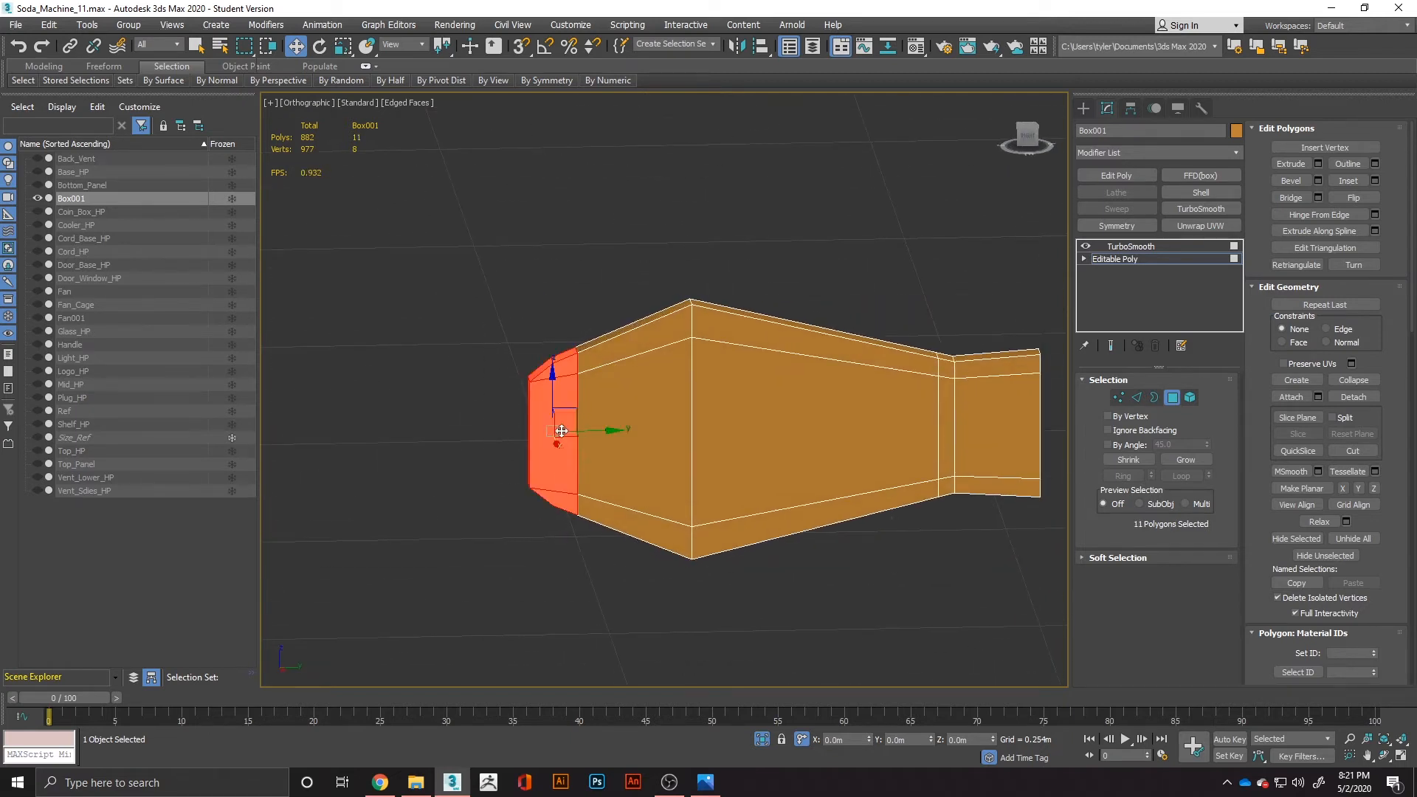
key("q")
key("Delete")
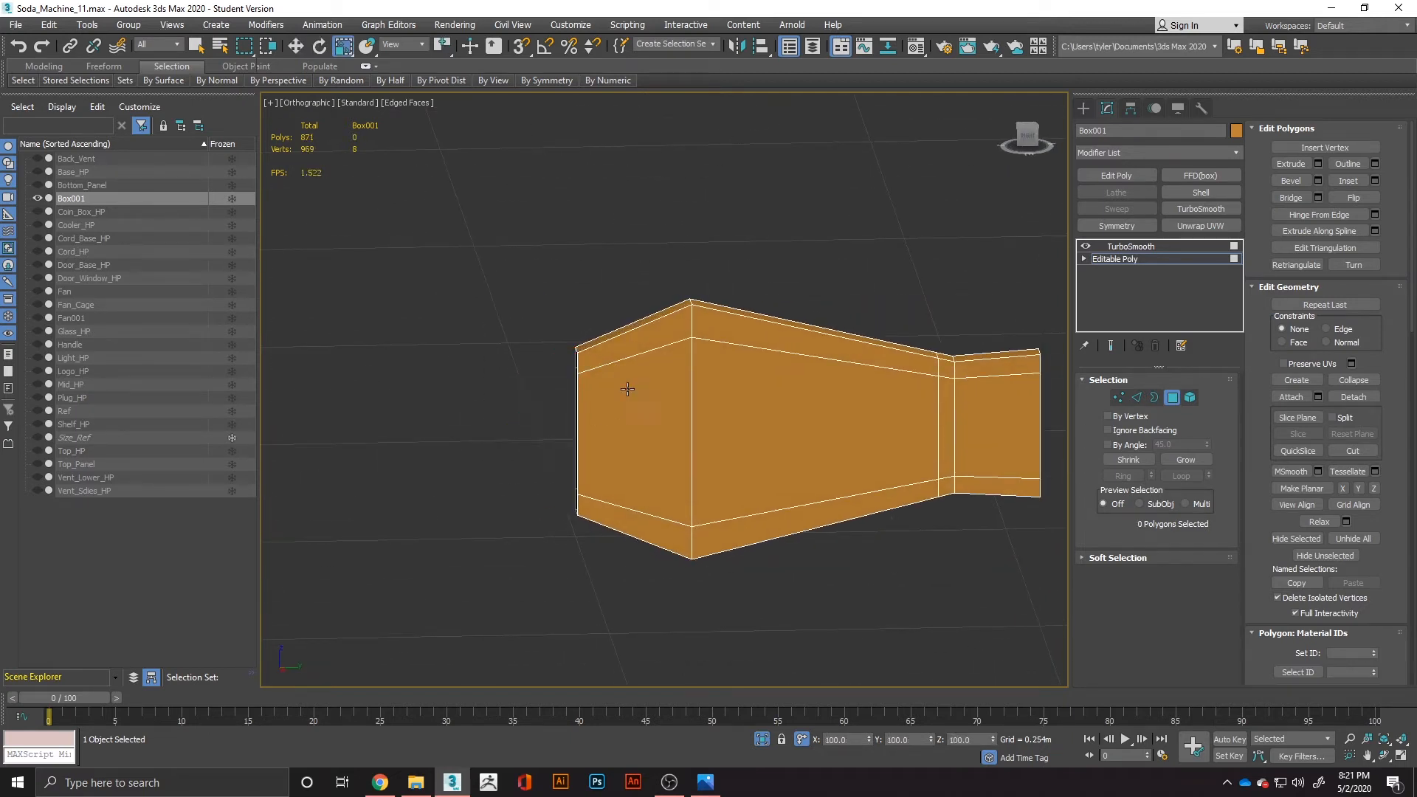
Select the open border at the blade's machine-side end and cap it.
left_click(1153, 397)
left_click(575, 402)
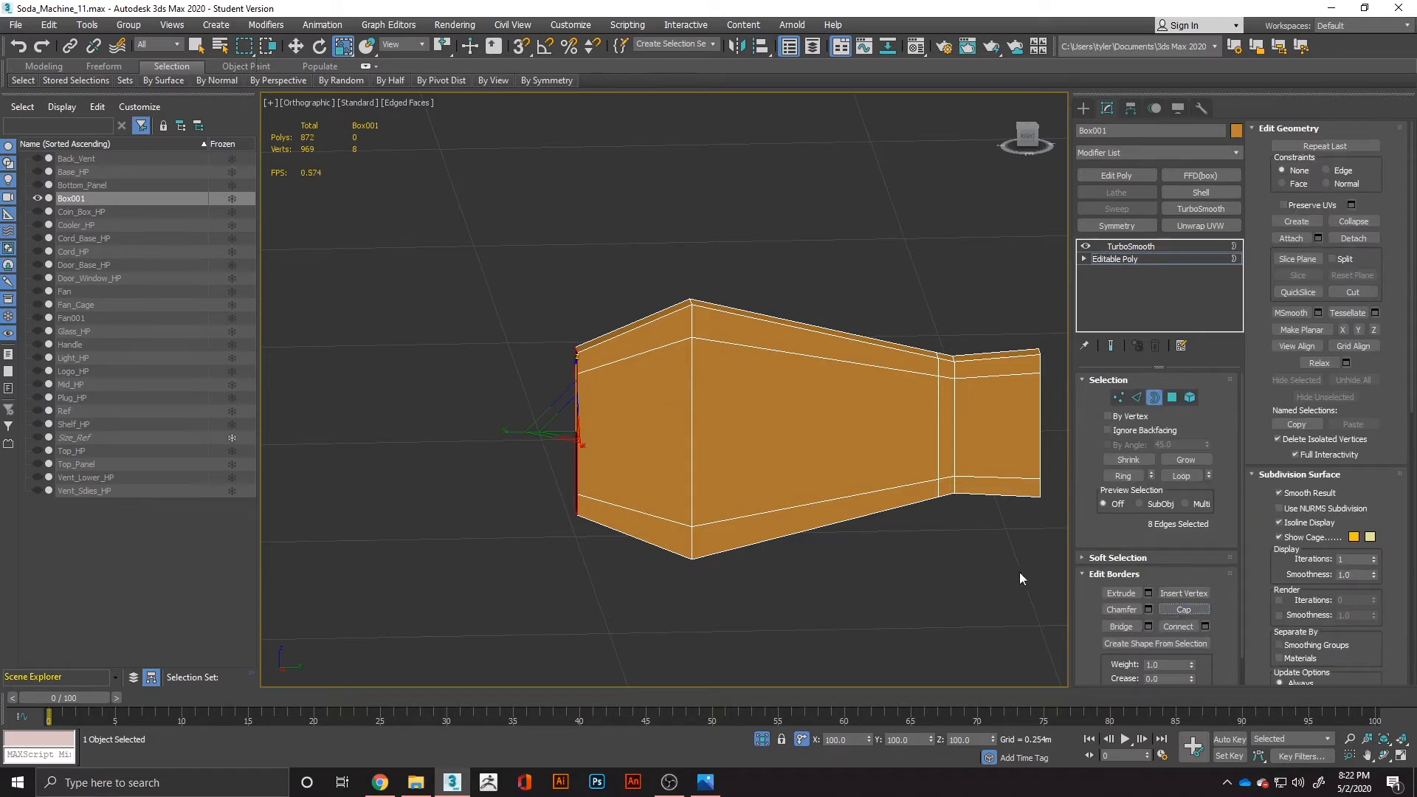
middle_click_drag(1019, 577, 765, 518, "alt")
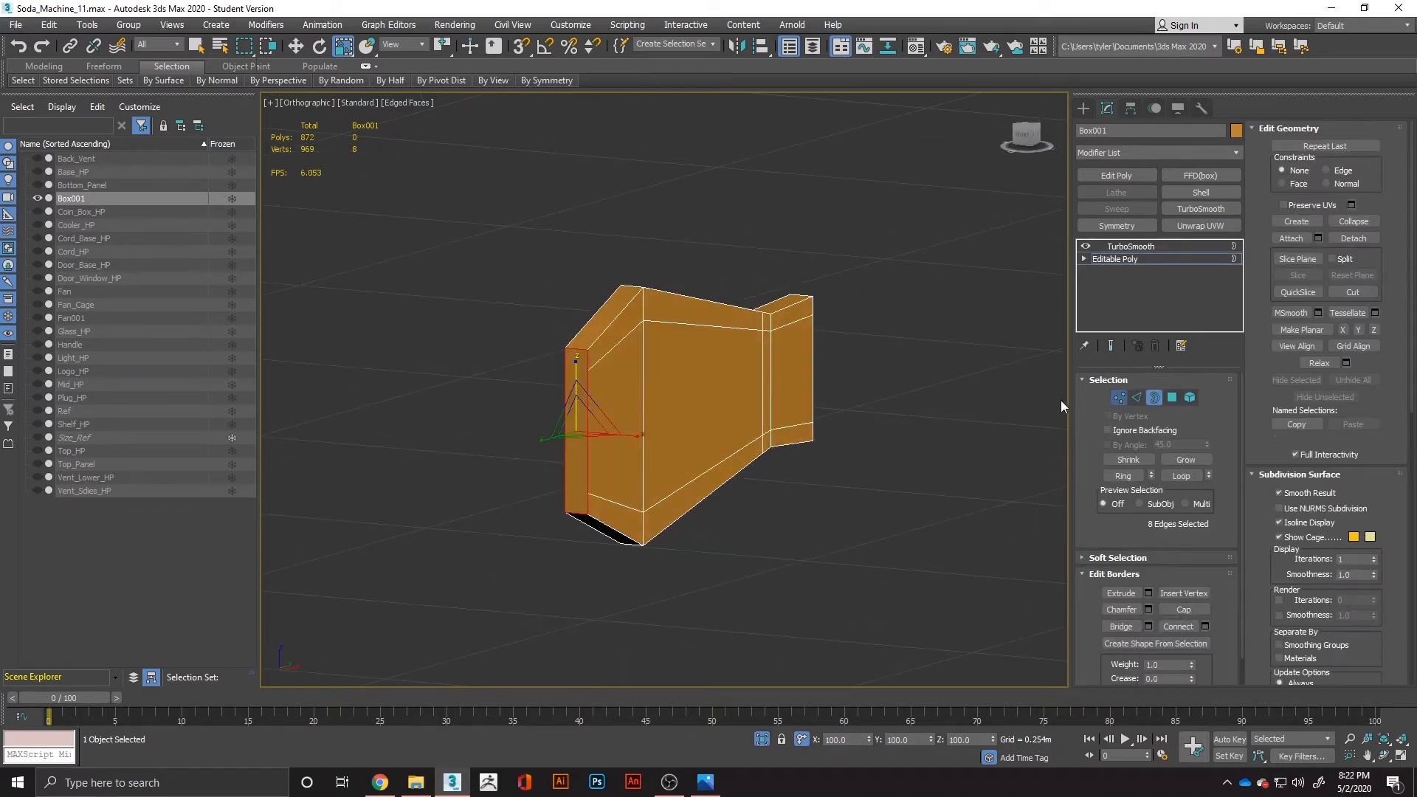
Connect the opposite upper and lower vertex pairs across the new end cap so the lengthwise loops run through it.
key("1")
left_click_drag(592, 371, 596, 375)
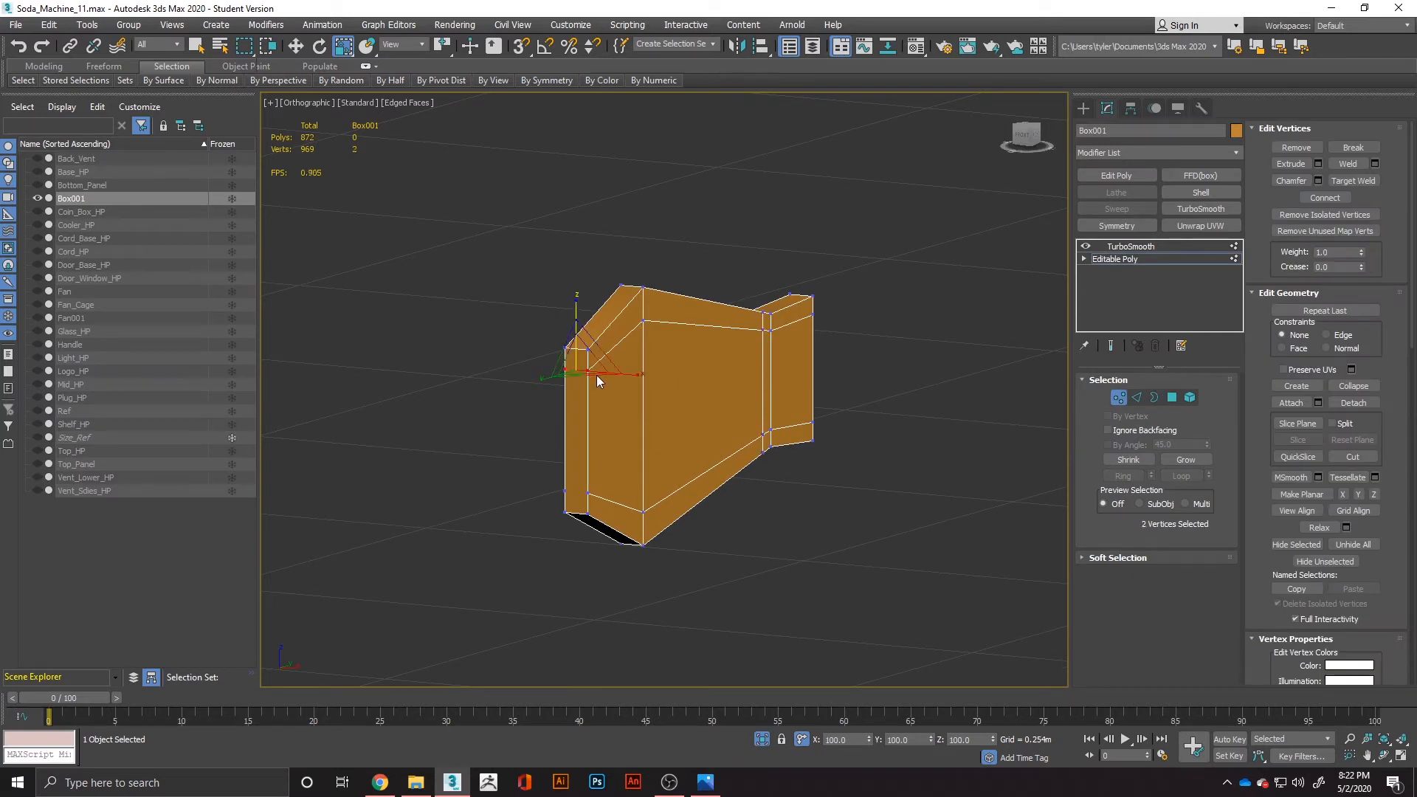
key("alt+c")
left_click(503, 447)
key("q")
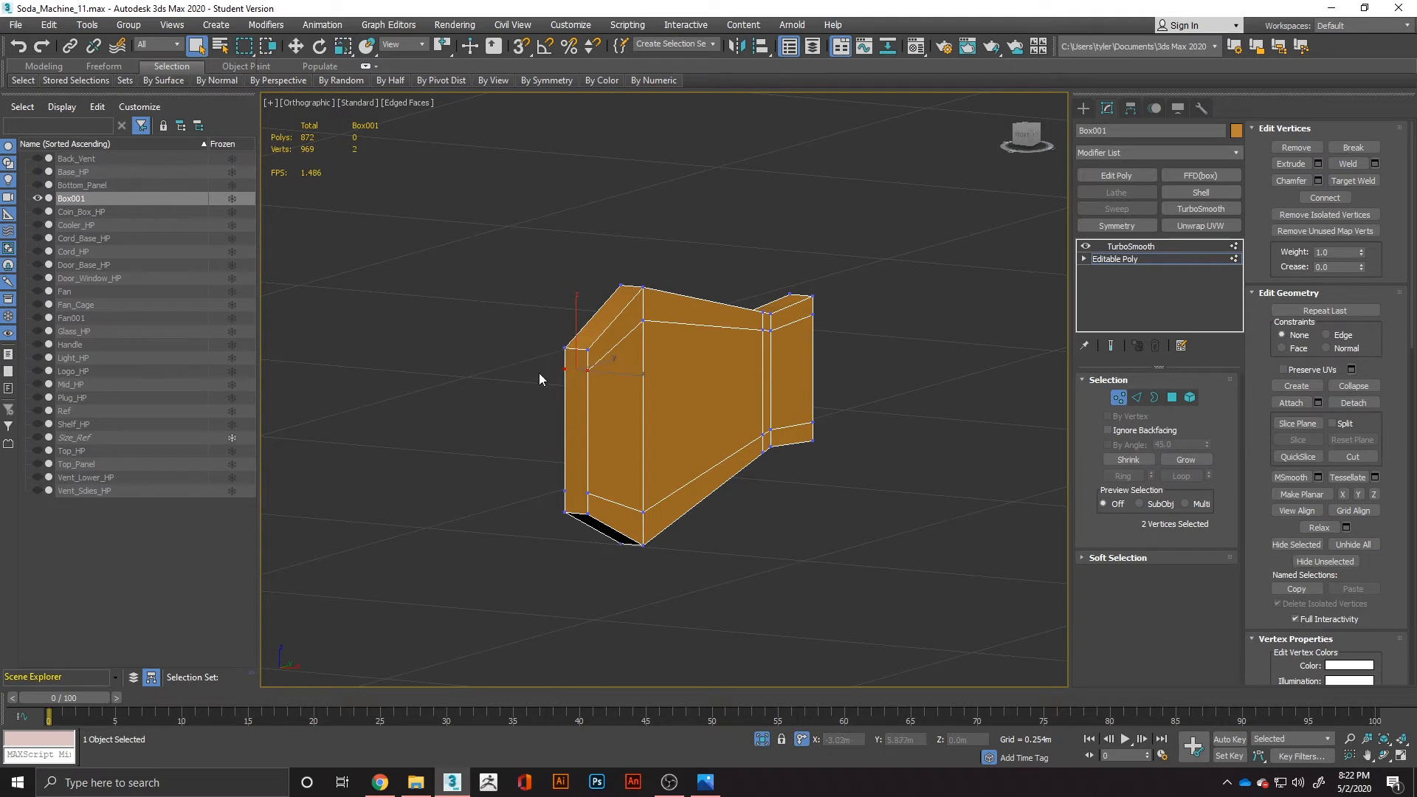
key("alt+c")
left_click(472, 419)
key("ctrl+shift+e")
middle_click_drag(735, 459, 697, 456, "alt")
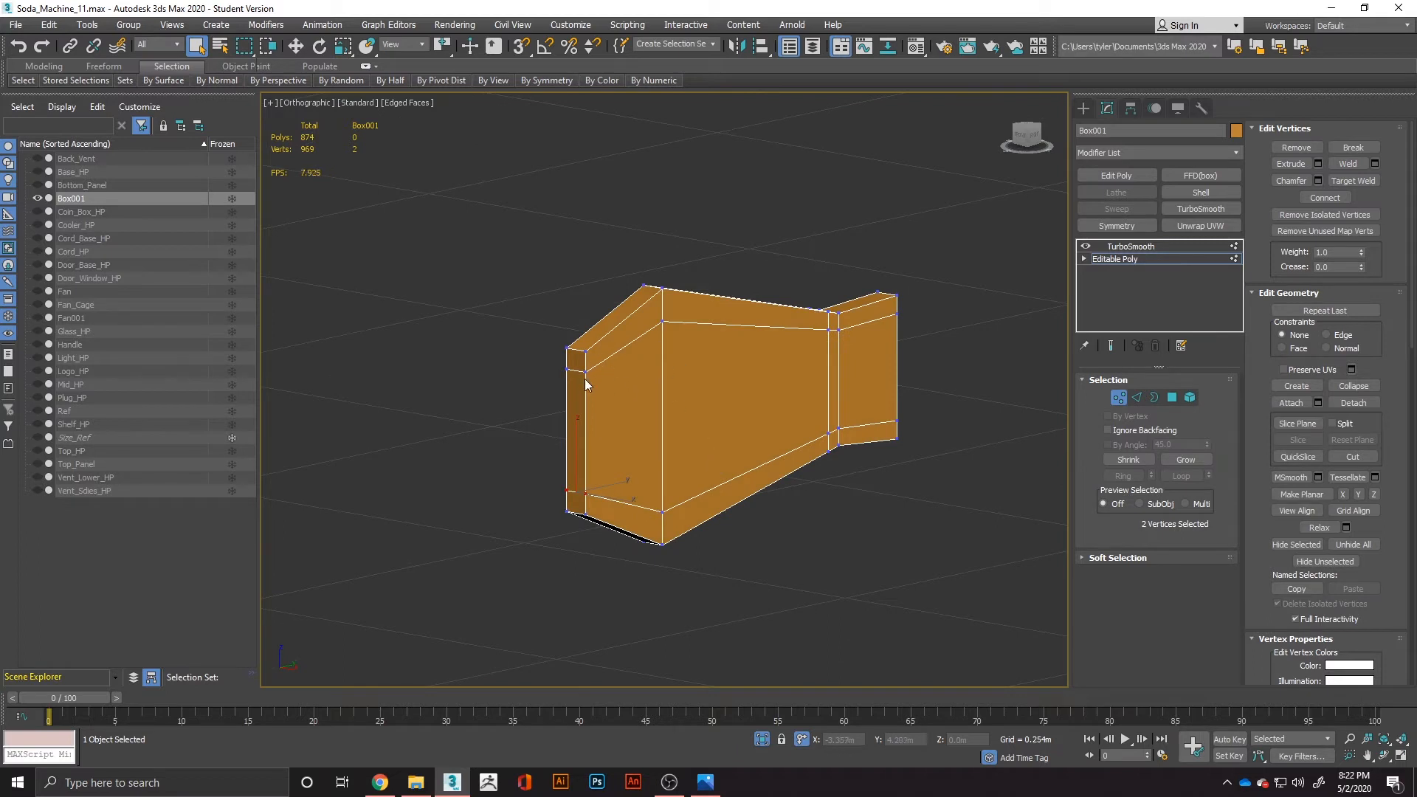
Select the two new cross edges on the end cap and scale them closer together along Z.
left_click(1136, 397)
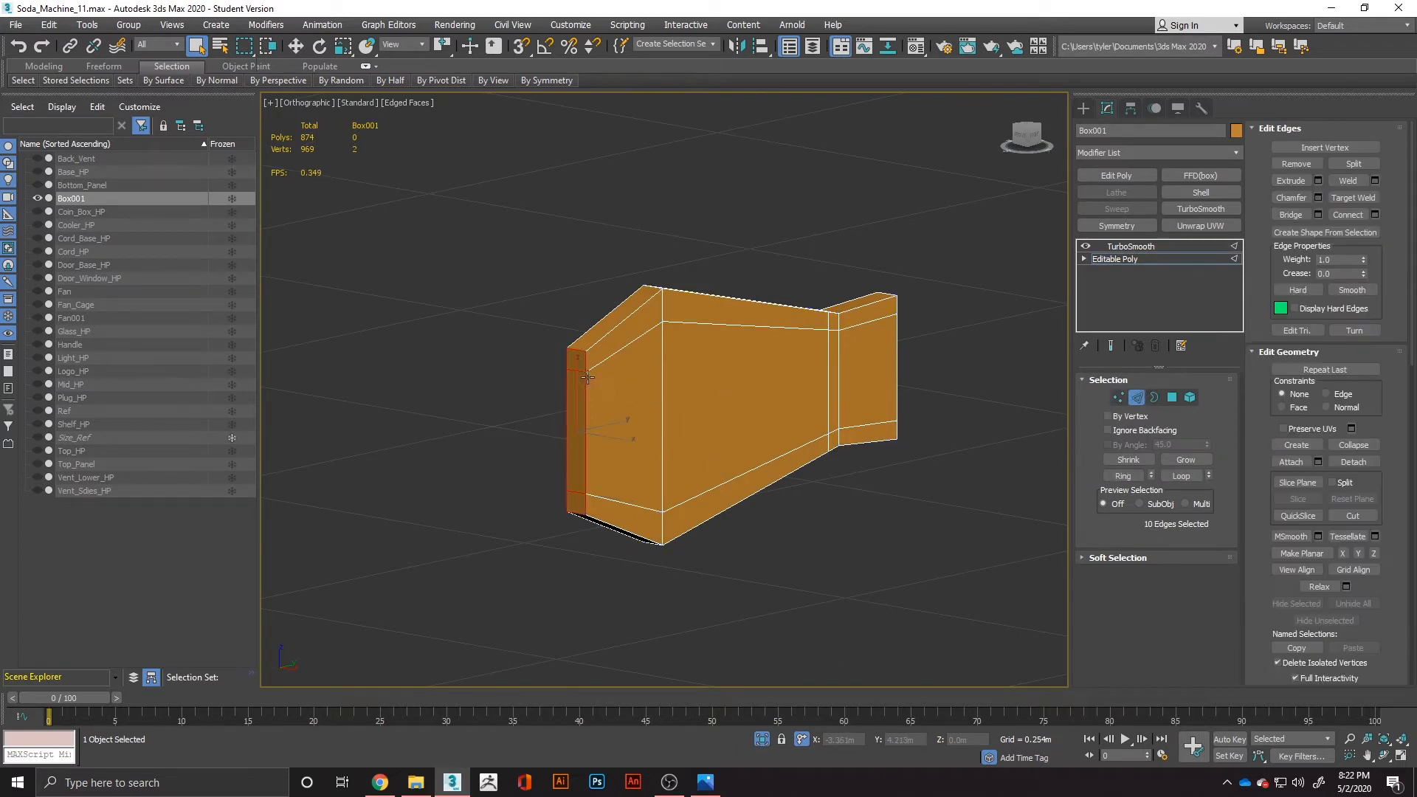
left_click(572, 438)
key("r")
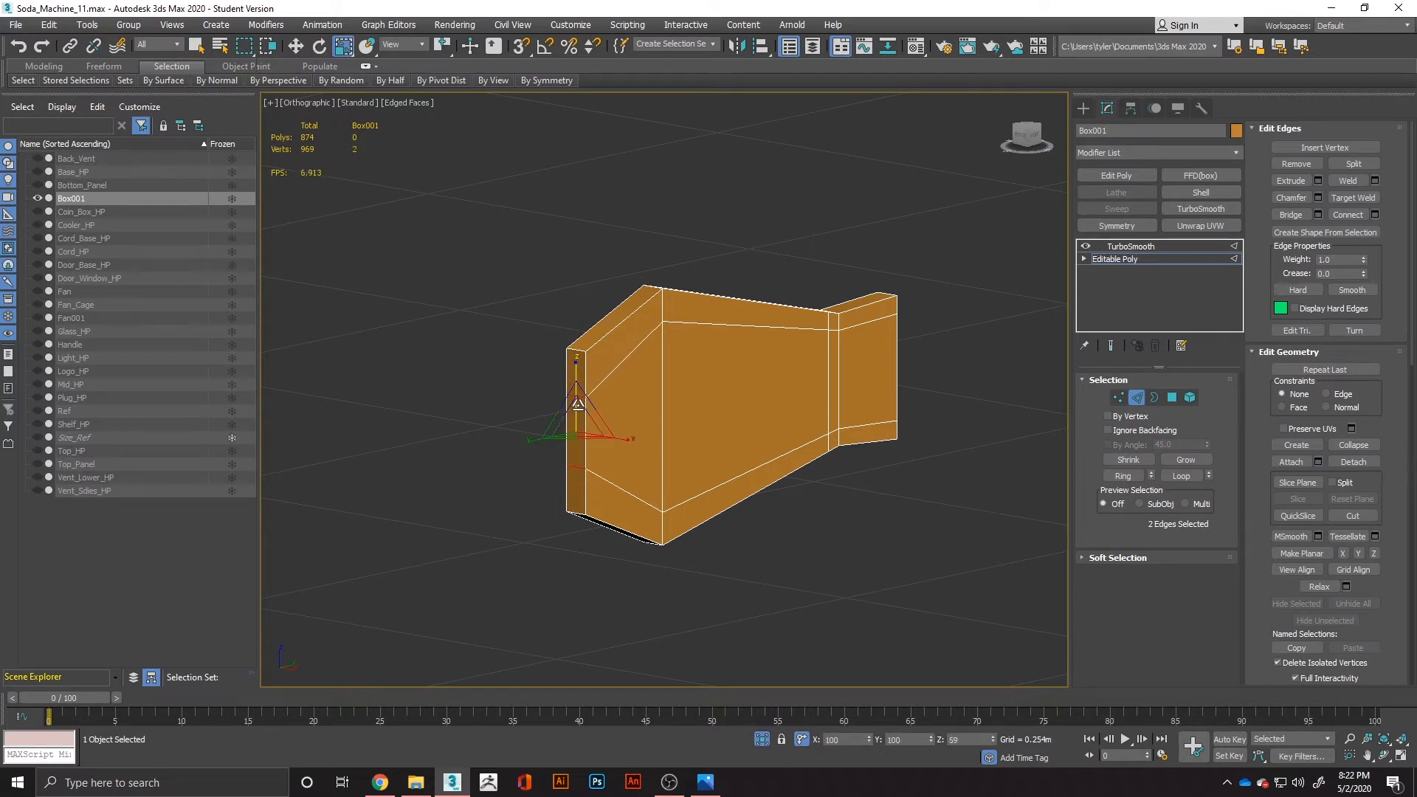
Chamfer the end cap's top and bottom edges by 0.014 m with multiple segments, and check the smoothed result.
left_click(574, 477)
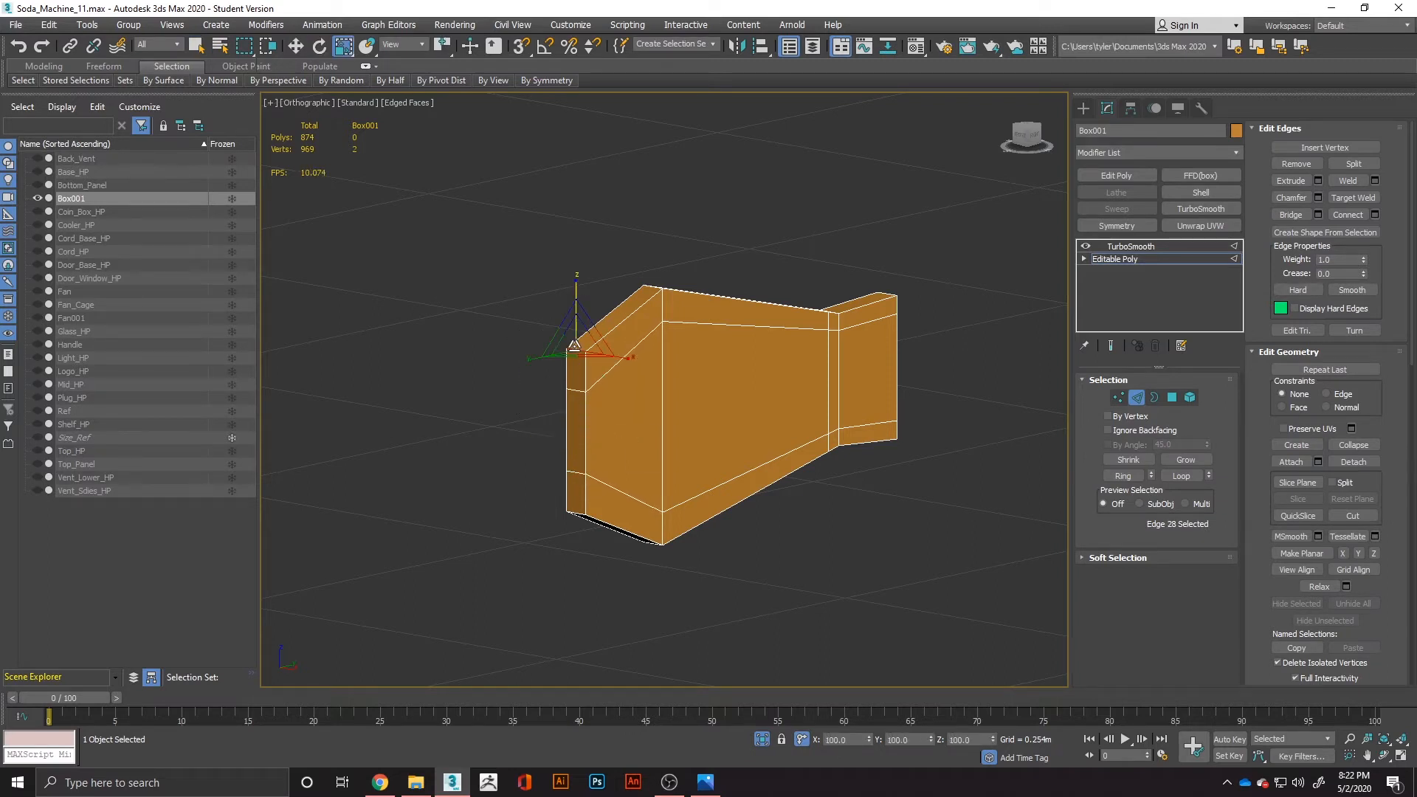
left_click(574, 512, "ctrl")
right_click(571, 507)
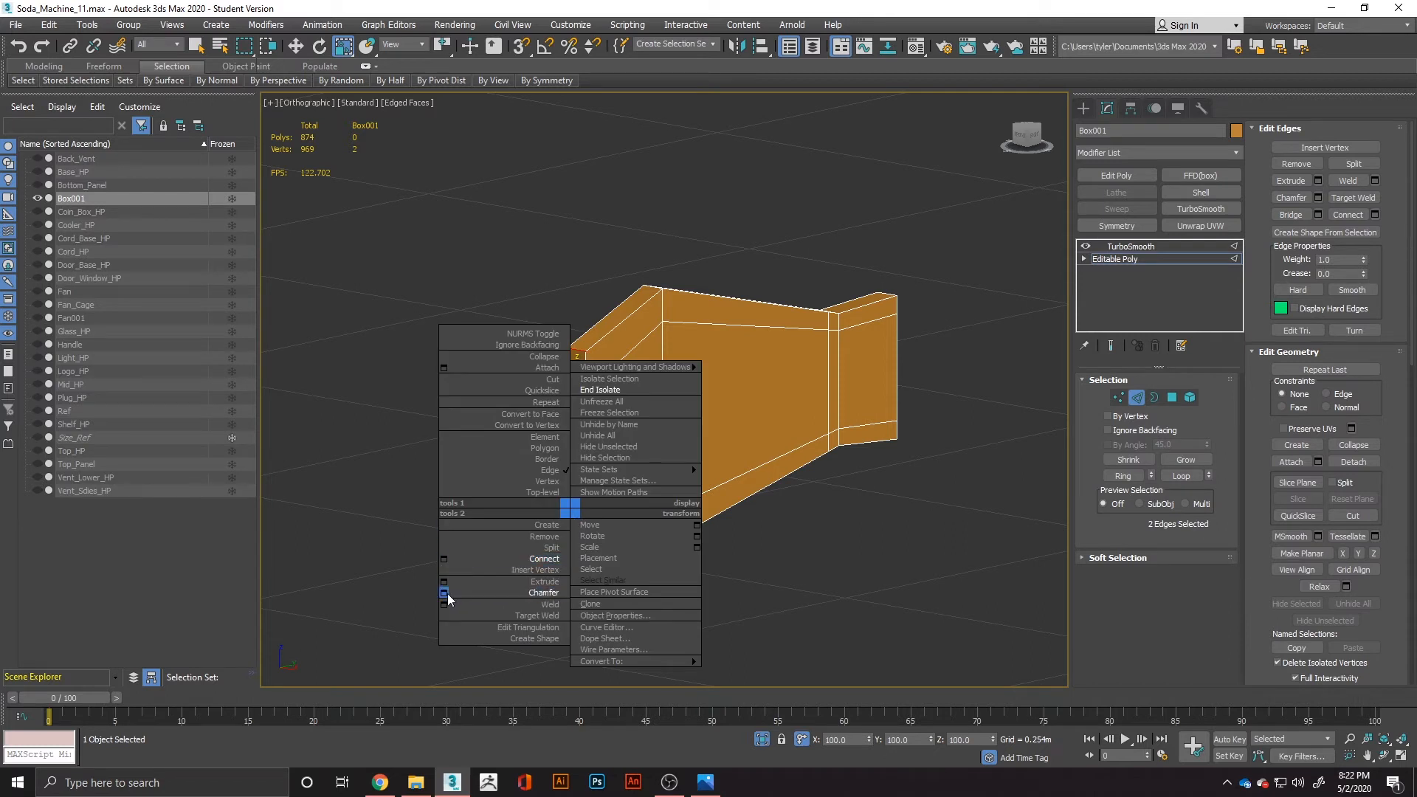
left_click(444, 592)
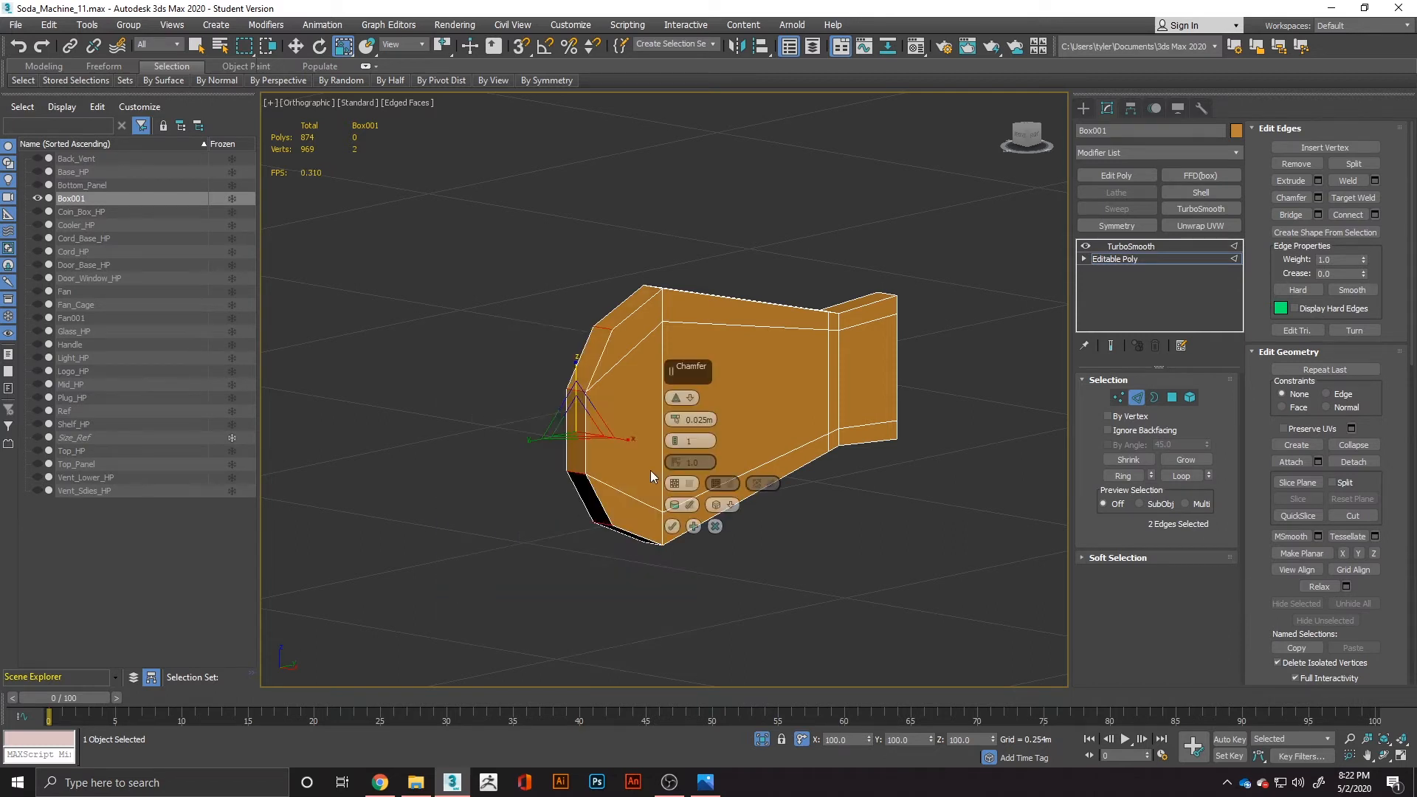
left_click(676, 439)
left_click(676, 440)
left_click_drag(675, 421, 682, 438)
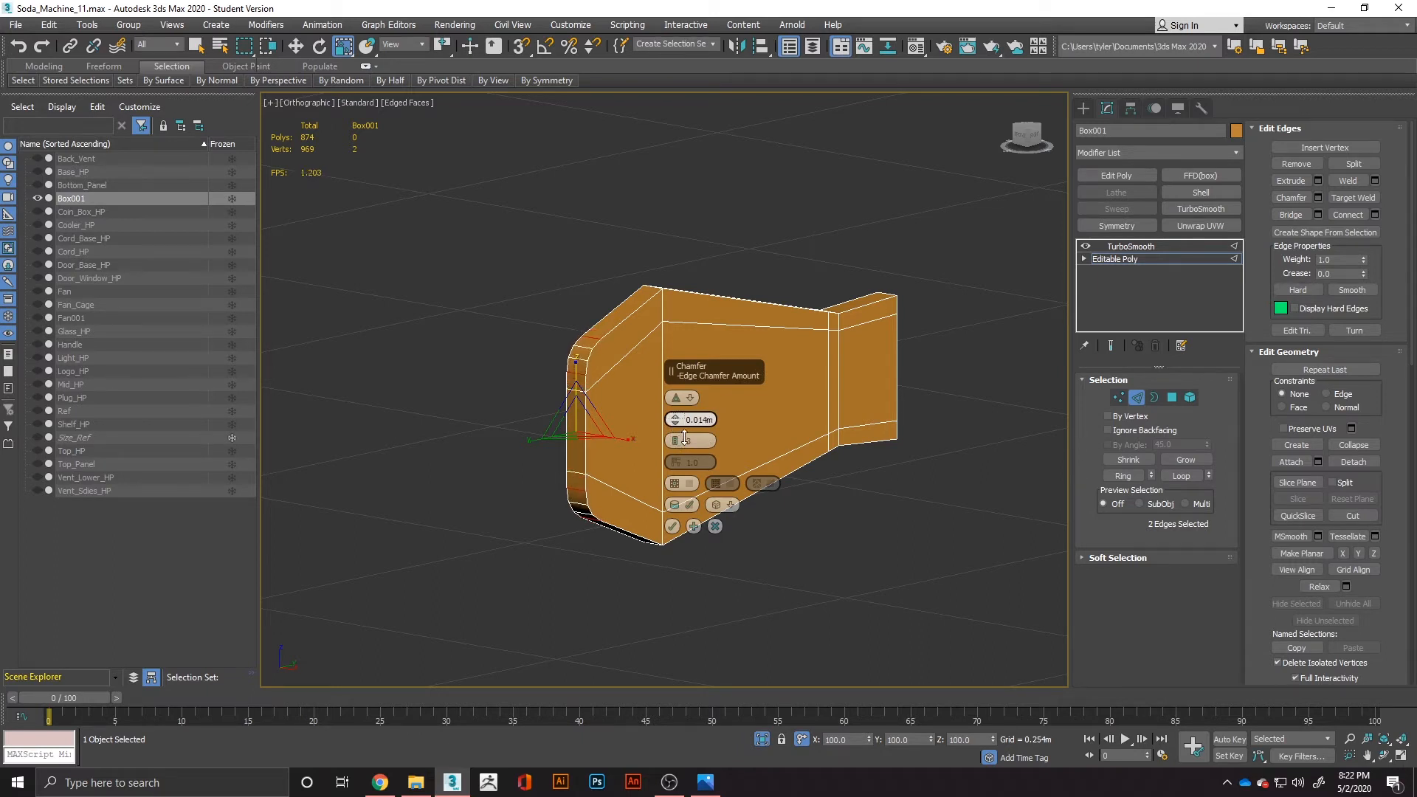
left_click(672, 526)
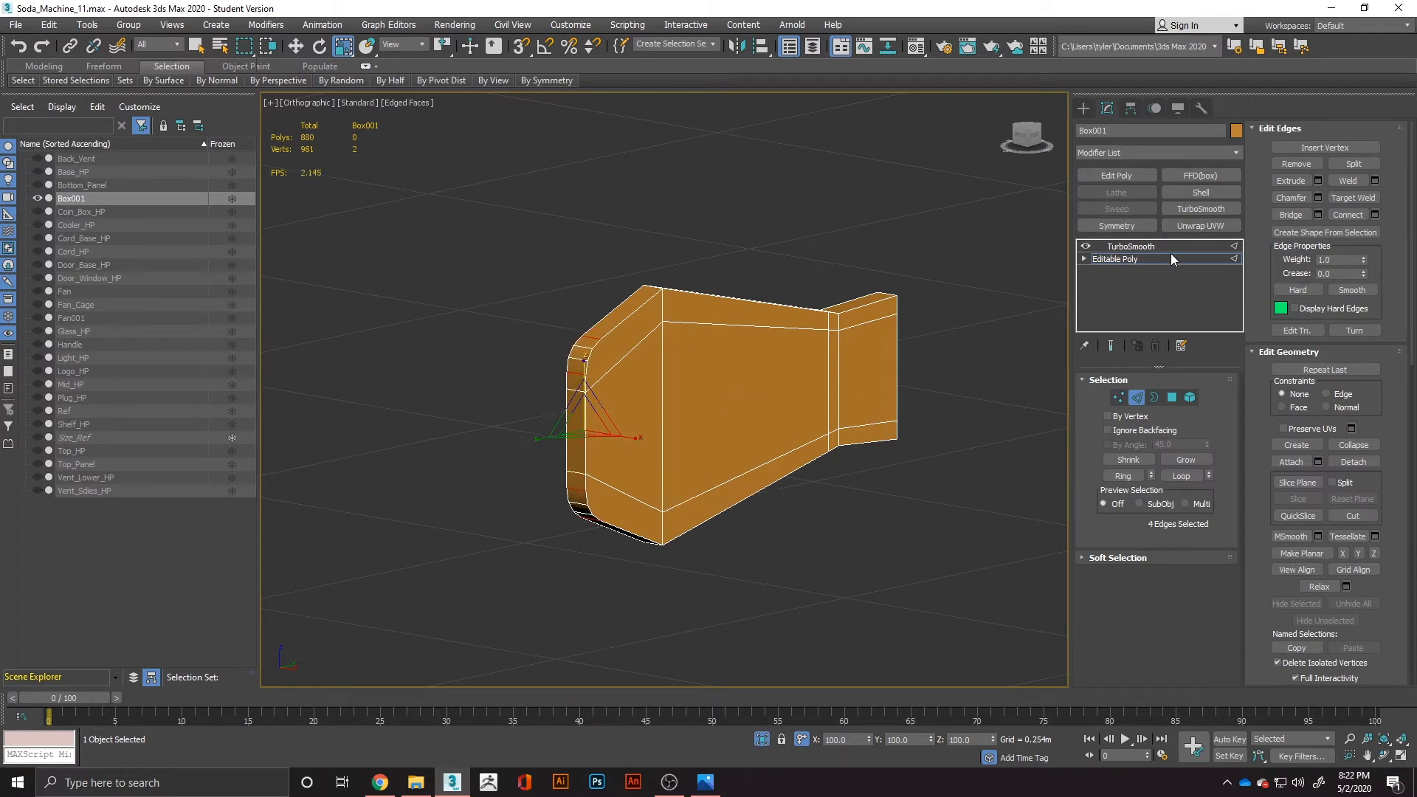
left_click(1170, 246)
middle_click_drag(738, 428, 1057, 314, "alt")
Remove both lengthwise edge loops and their vertices from the blade's base mesh, and check the smoothed result.
left_click(1136, 261)
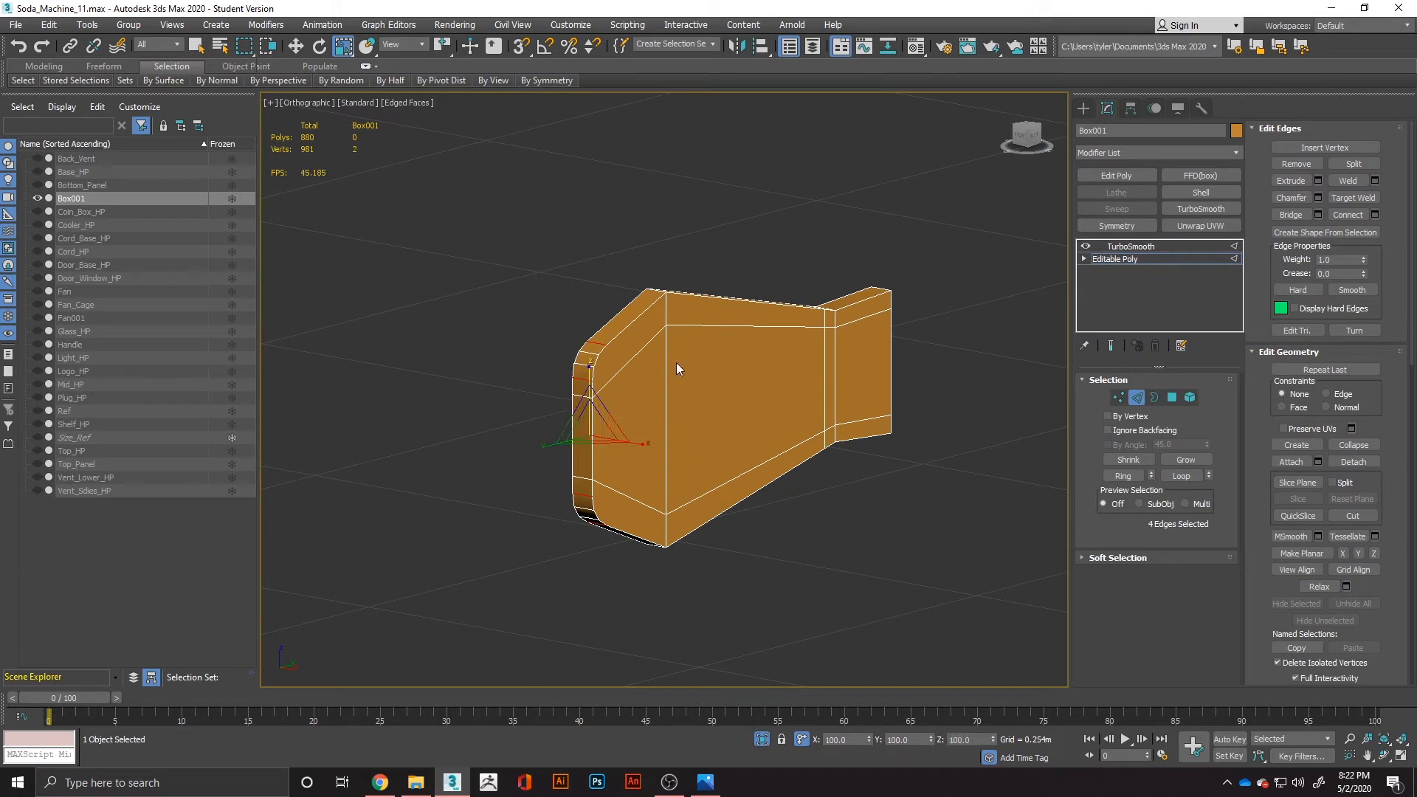
double_click(720, 329)
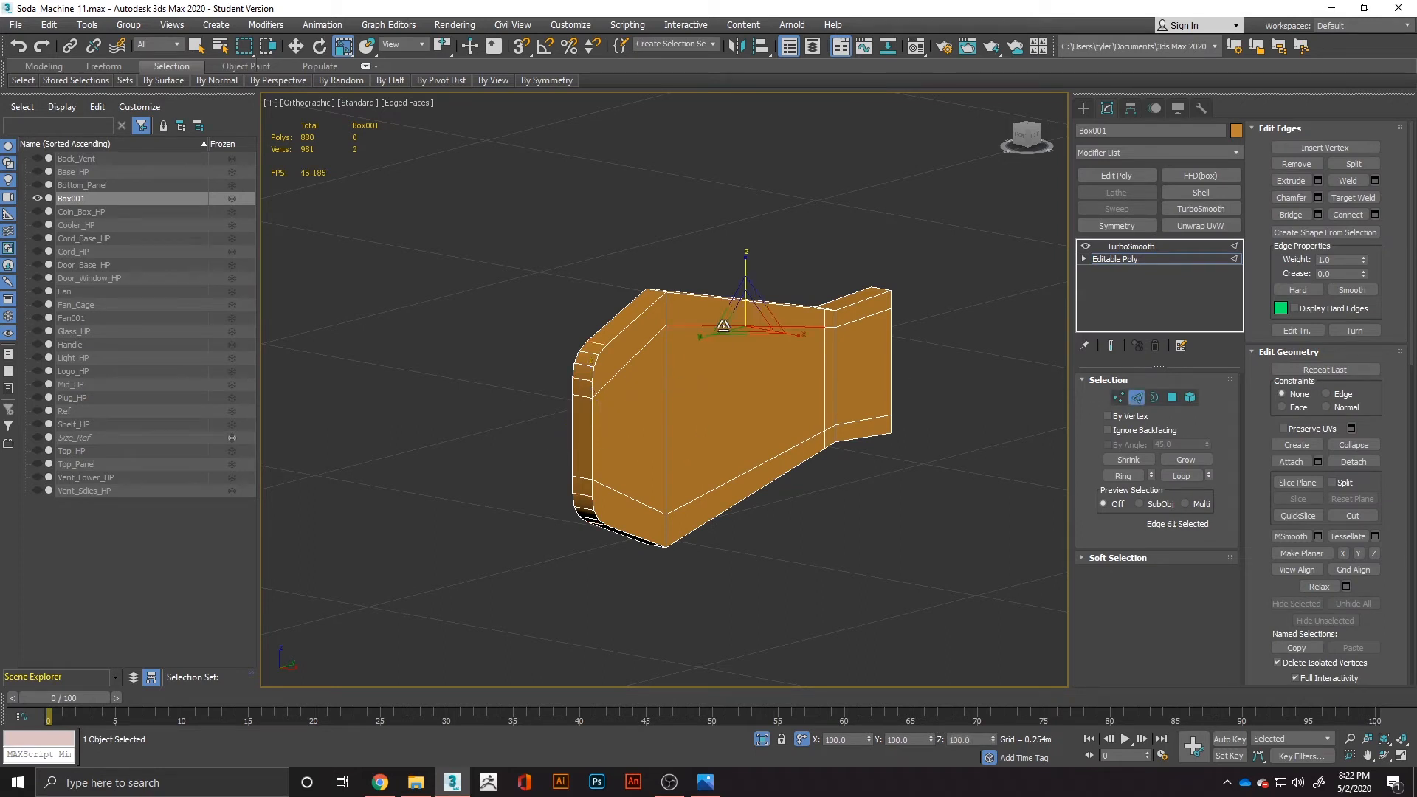
double_click(719, 488, "ctrl")
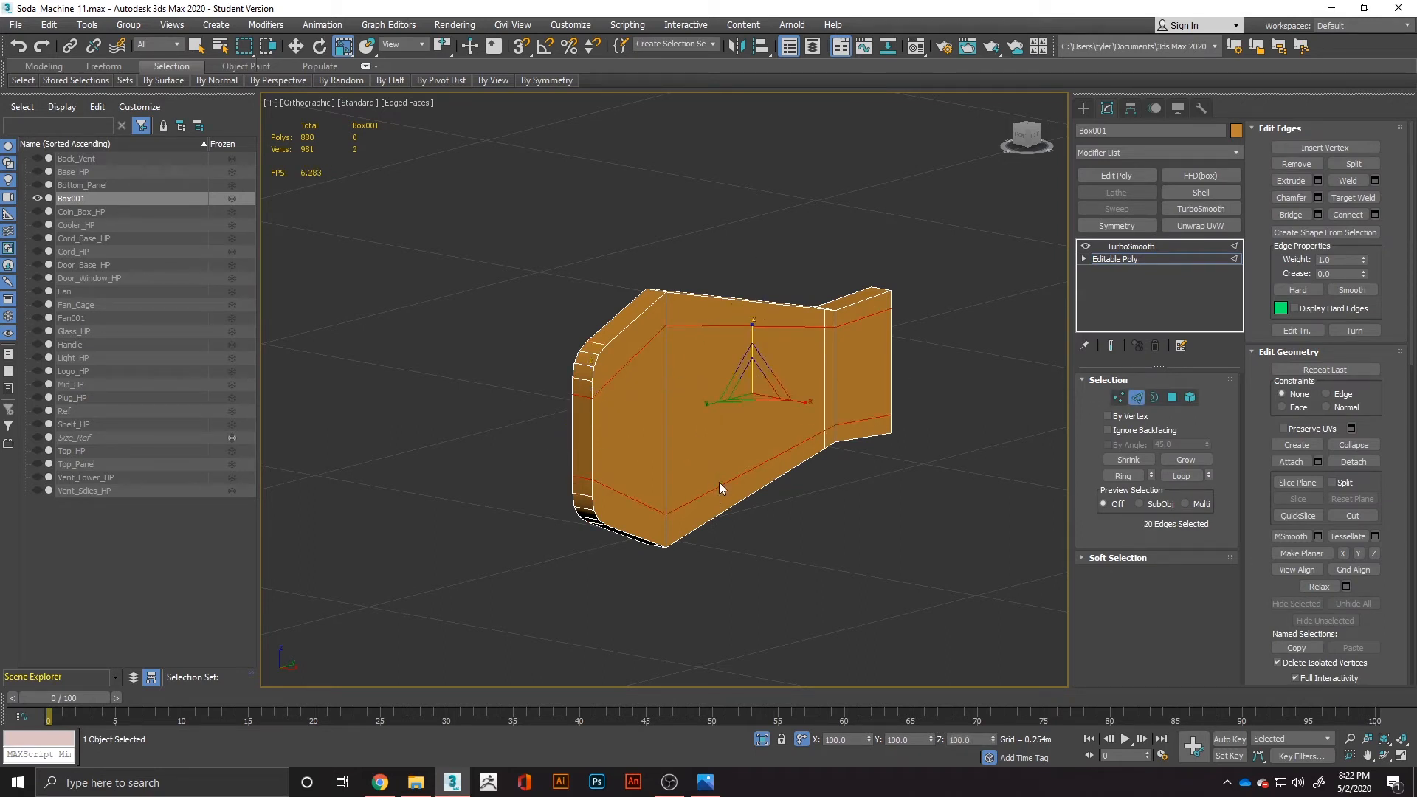
key("ctrl+BackSpace")
left_click(1137, 246)
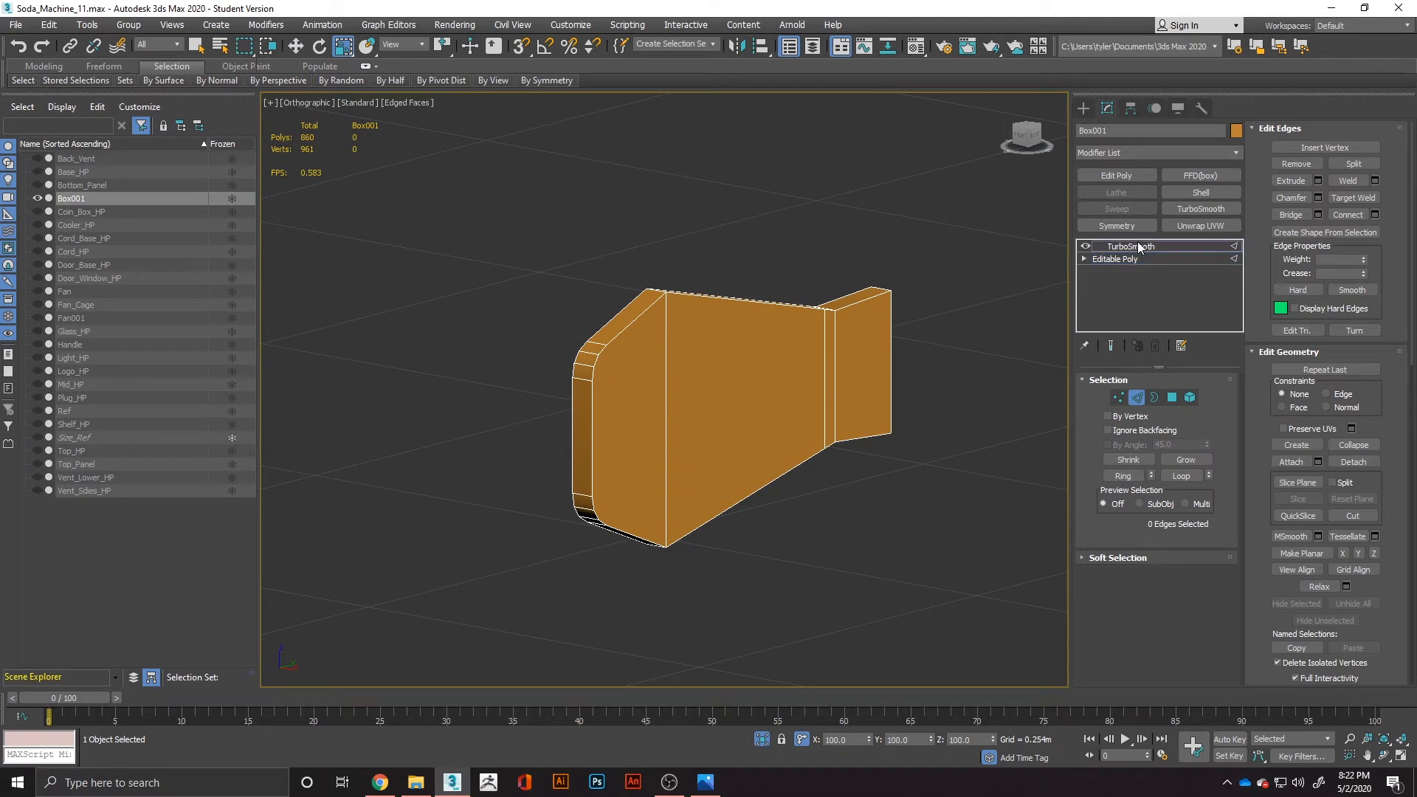
left_click(1131, 260)
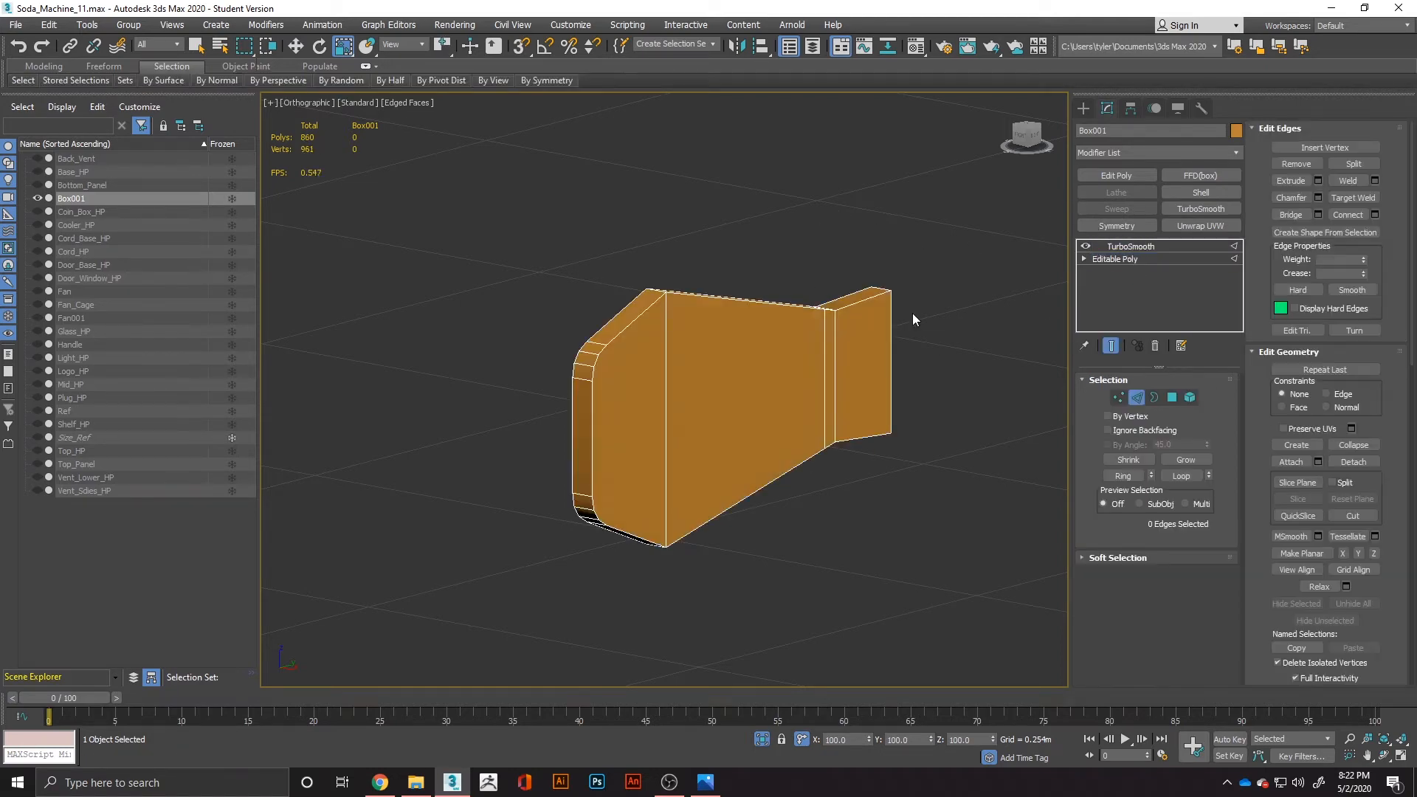
middle_click_drag(630, 400, 629, 430, "alt")
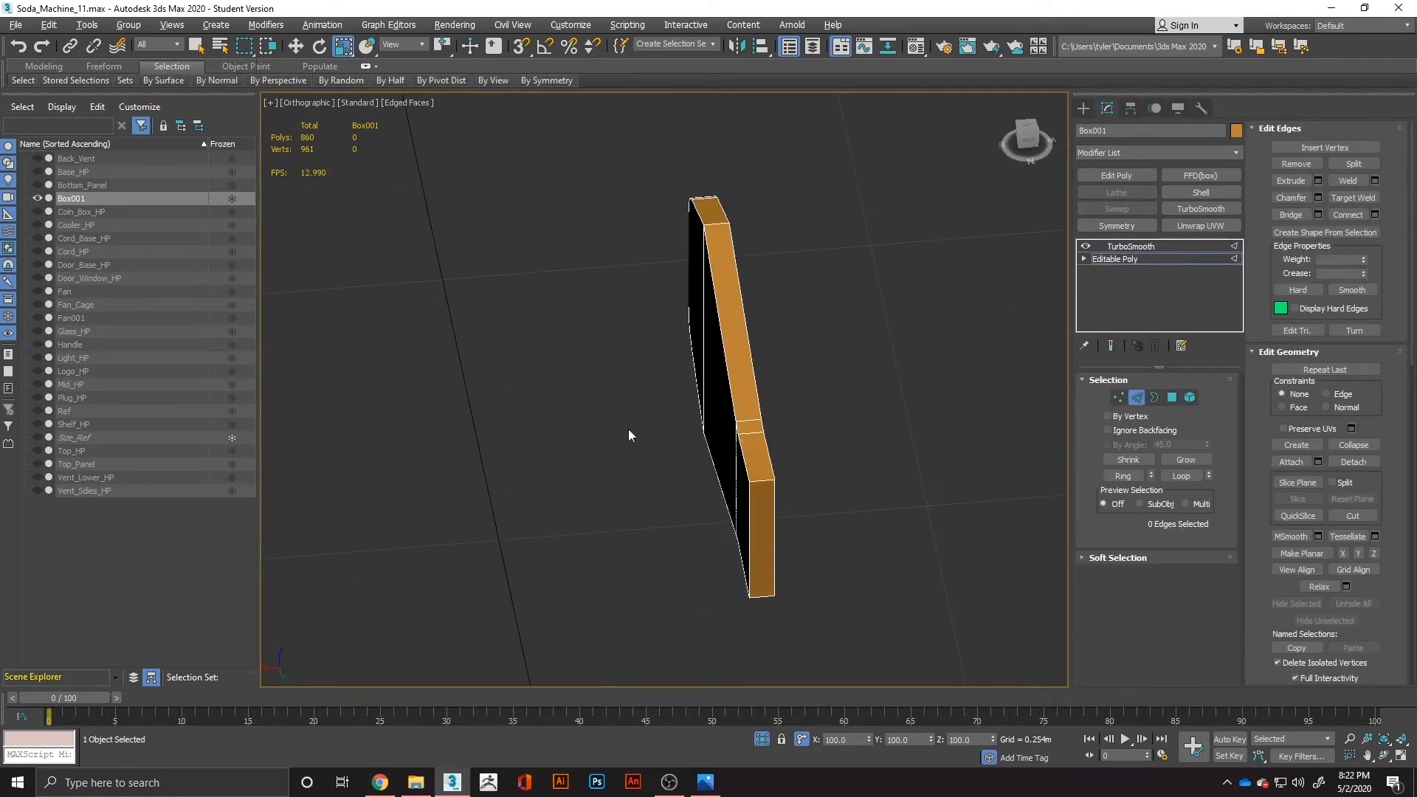
Select the ring of edges across the blade's thickness and connect it with two new lengthwise loops.
key("w")
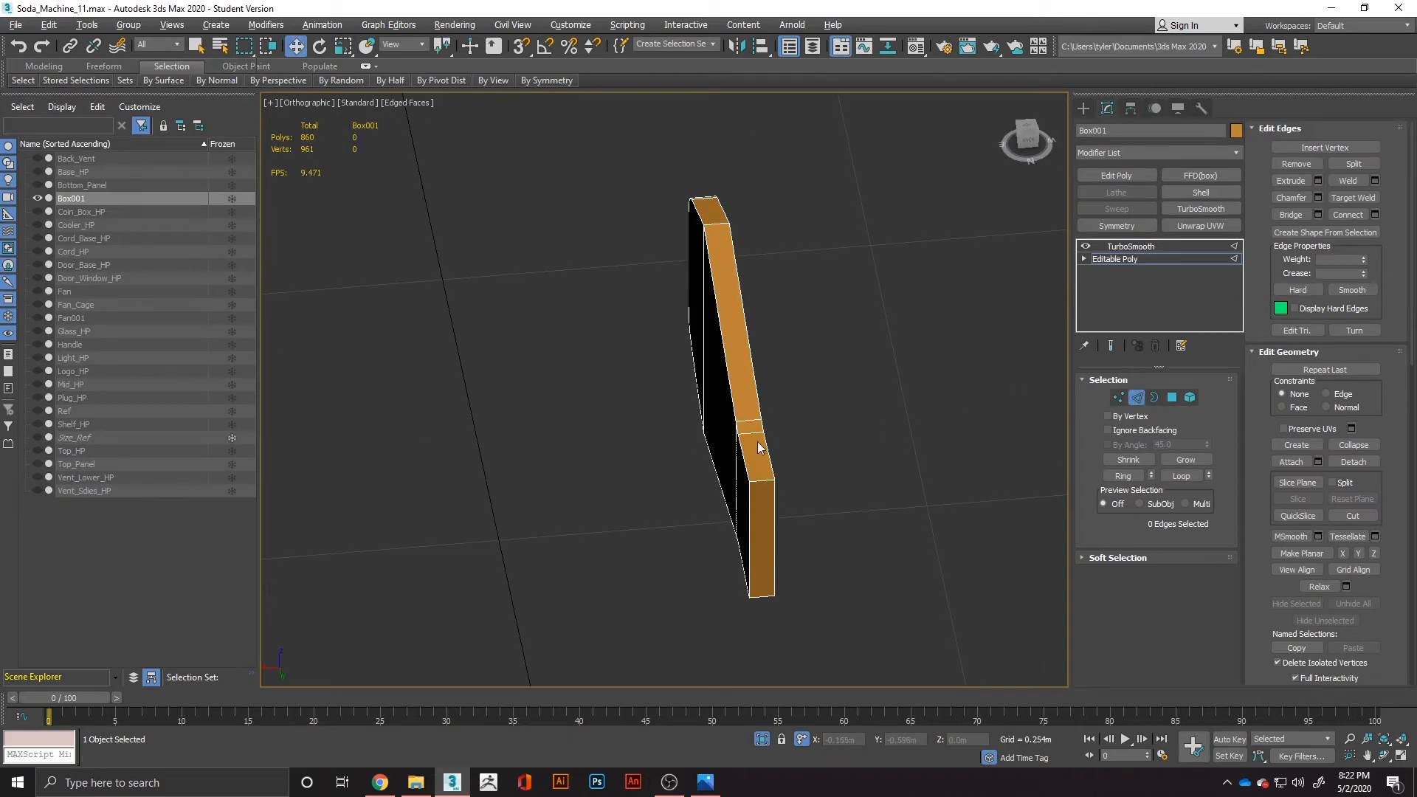
left_click(746, 434)
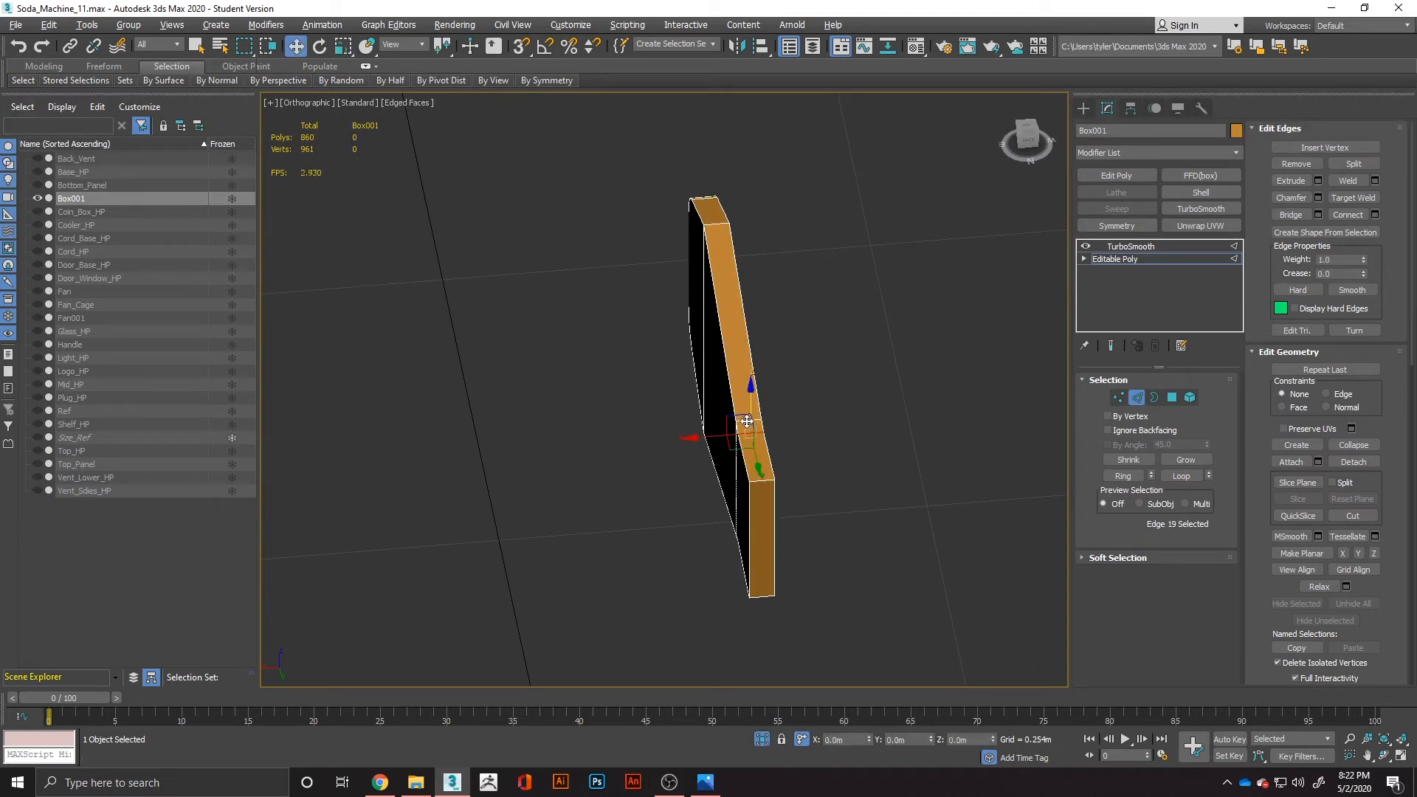
left_click(746, 421, "shift")
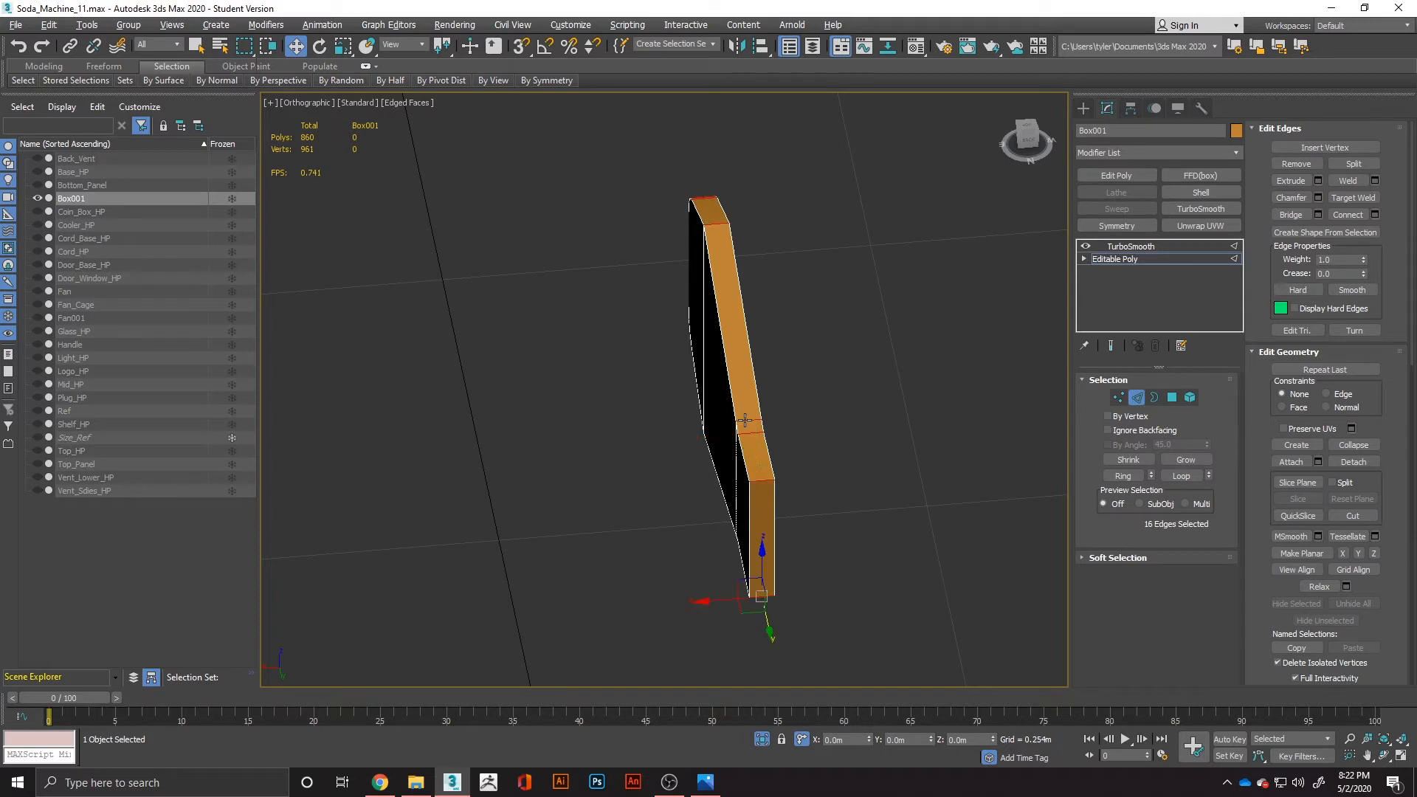
right_click(759, 455)
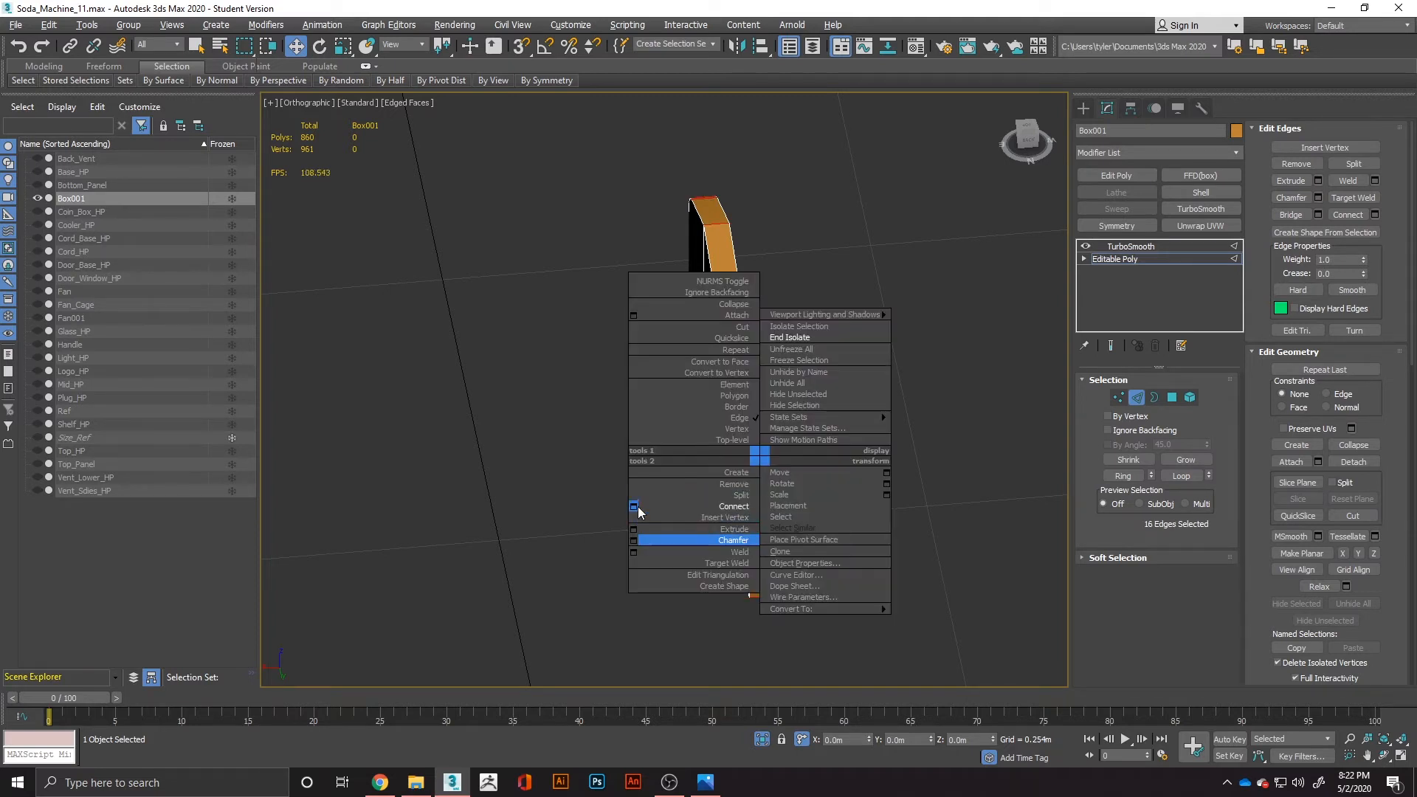
left_click(634, 506)
left_click(672, 462)
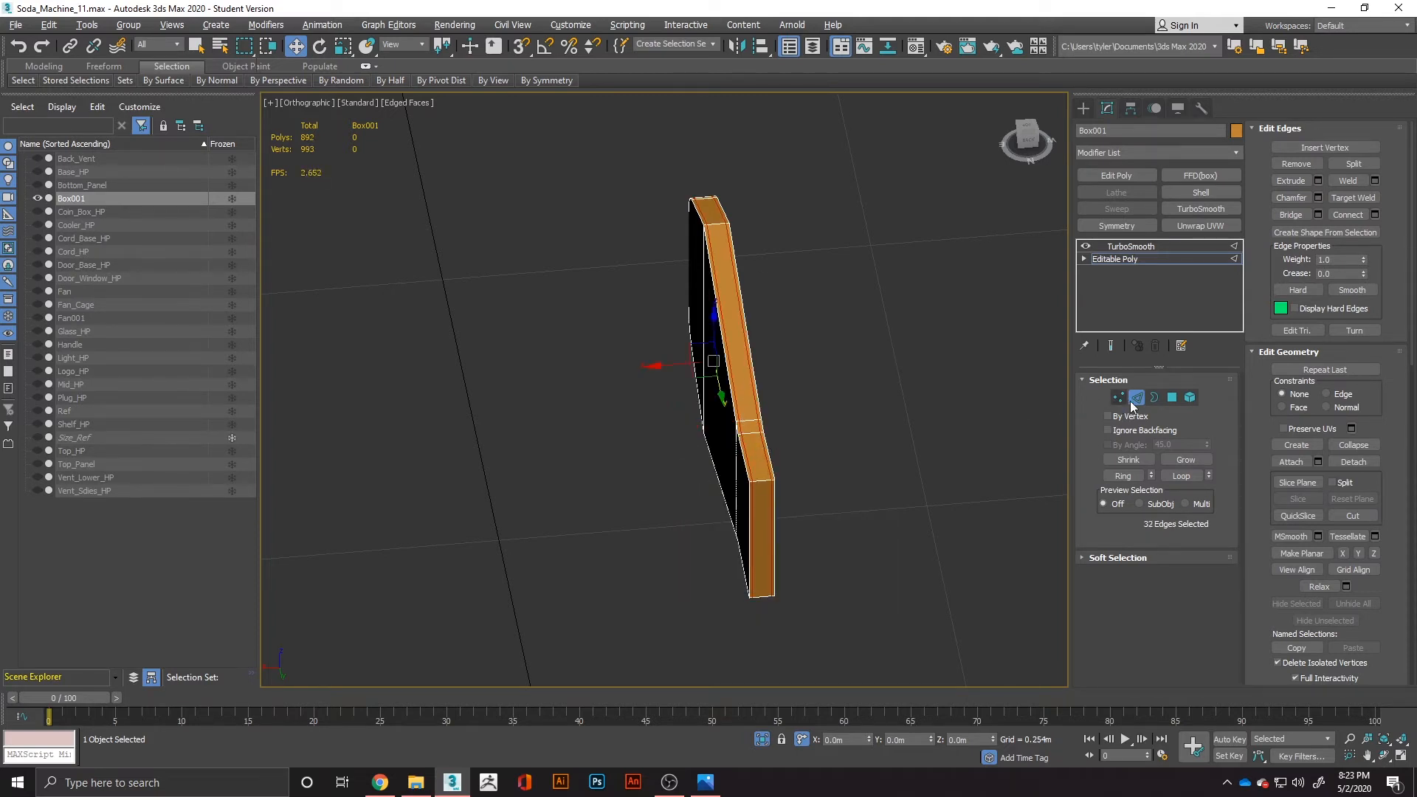
Delete the three polygons capping the blade's narrow end and check the smoothed result with plain shading.
left_click(1173, 398)
middle_click_drag(846, 520, 928, 493, "alt")
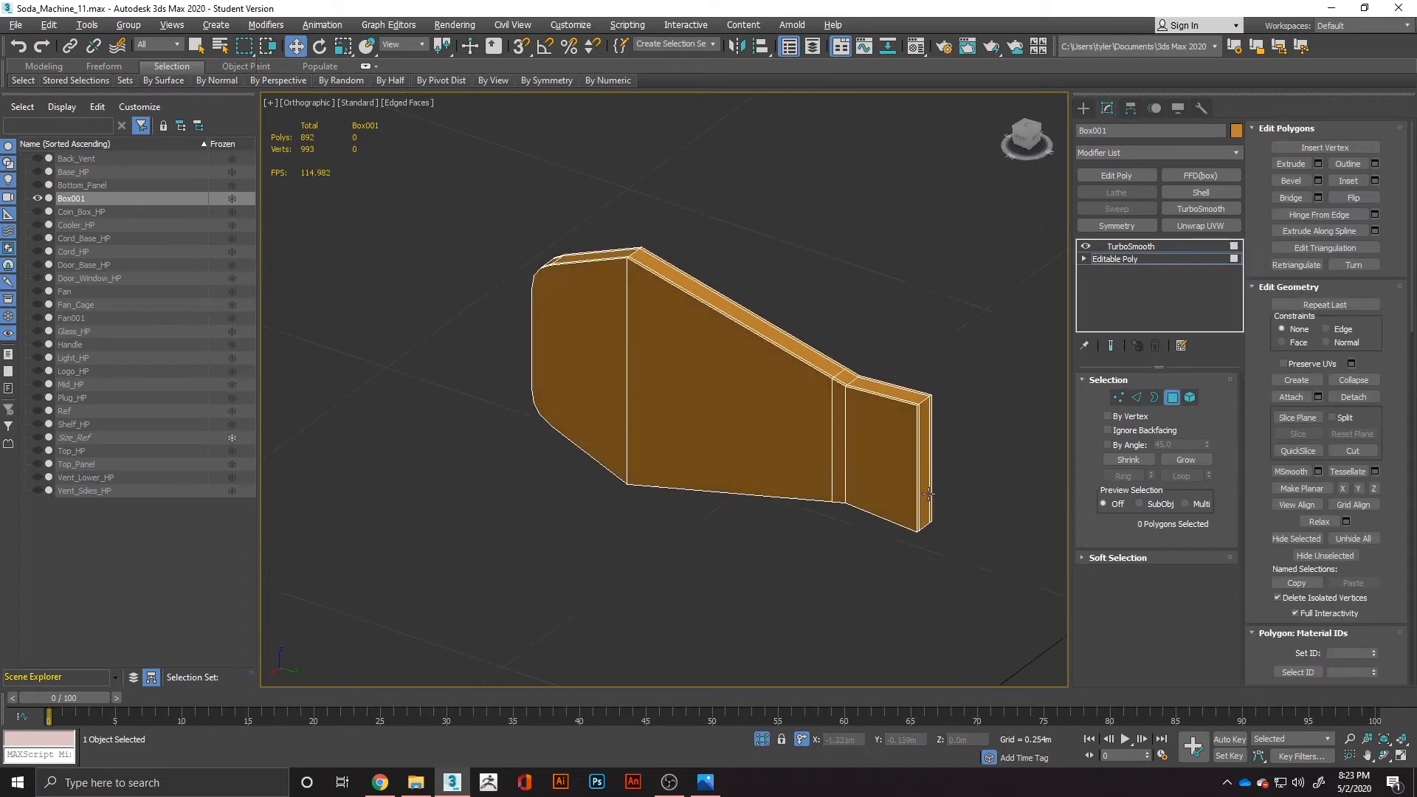
left_click_drag(912, 574, 865, 671)
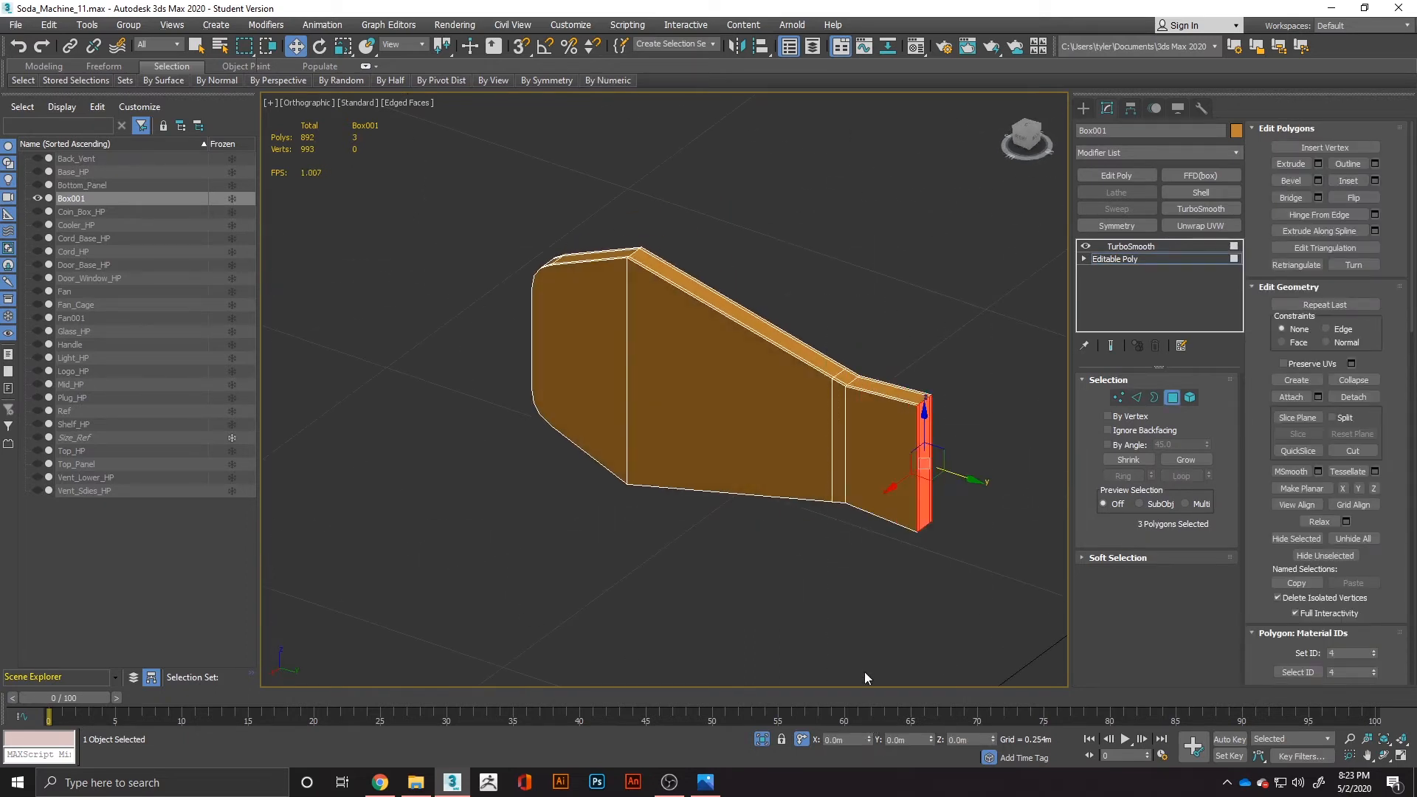
key("Delete")
left_click(1131, 247)
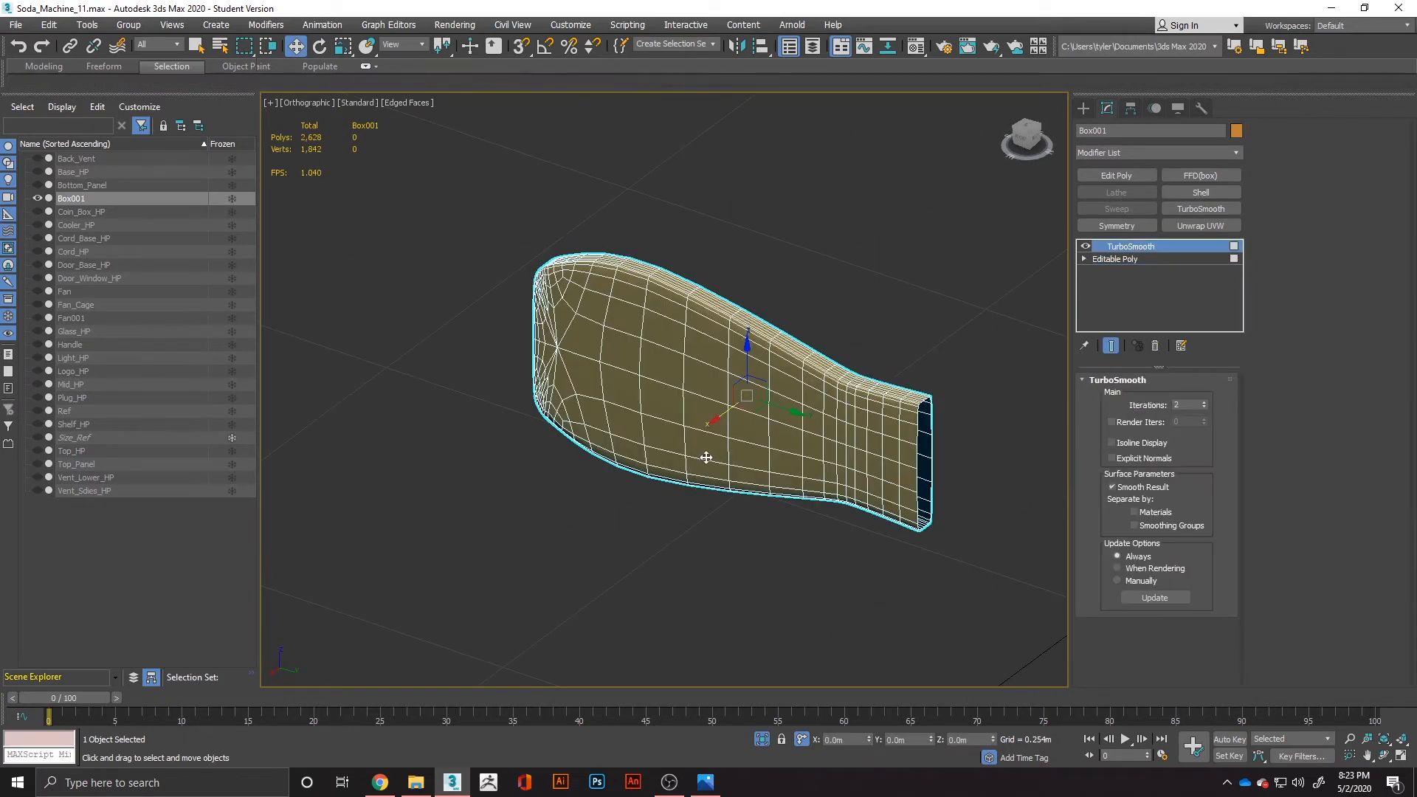
scroll(695, 507, "down", 3)
key("F4")
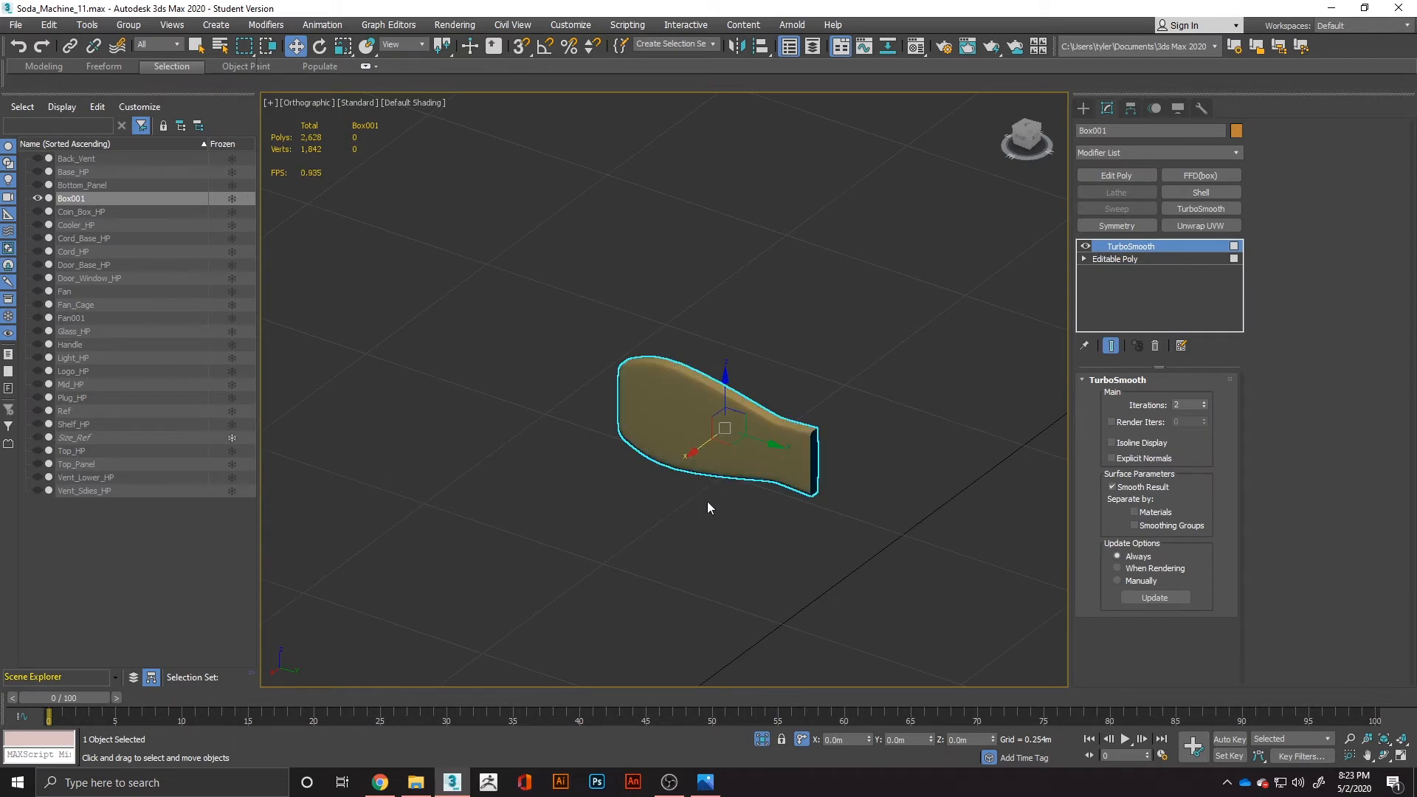
mouse_move(707, 501)
middle_mouse_down("alt")
mouse_move(849, 481)
mouse_move(818, 494)
middle_mouse_up("alt")
Compare the smoothed blade with the vending machine reference, and delete all polygons of its base mesh.
key("alt+Tab")
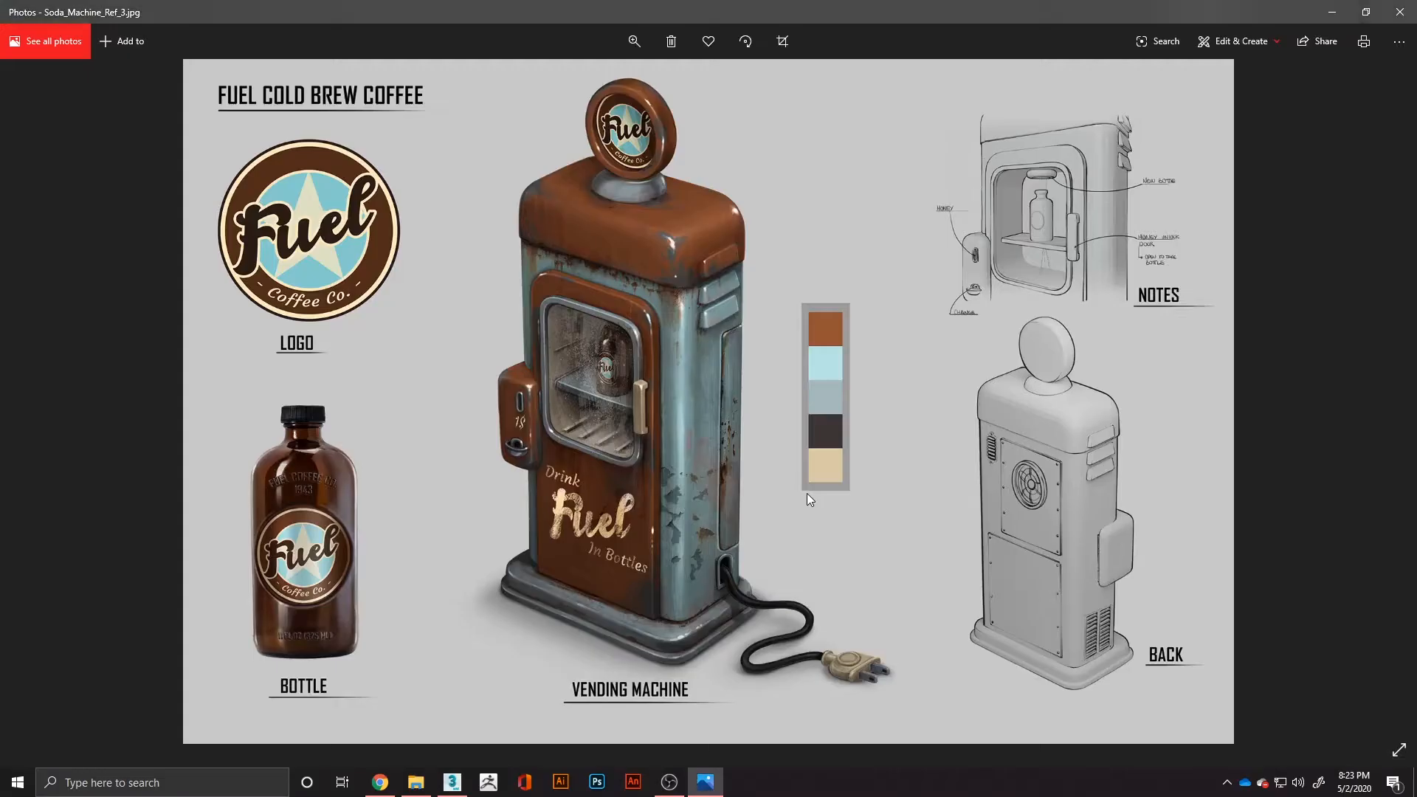
key("alt+Tab")
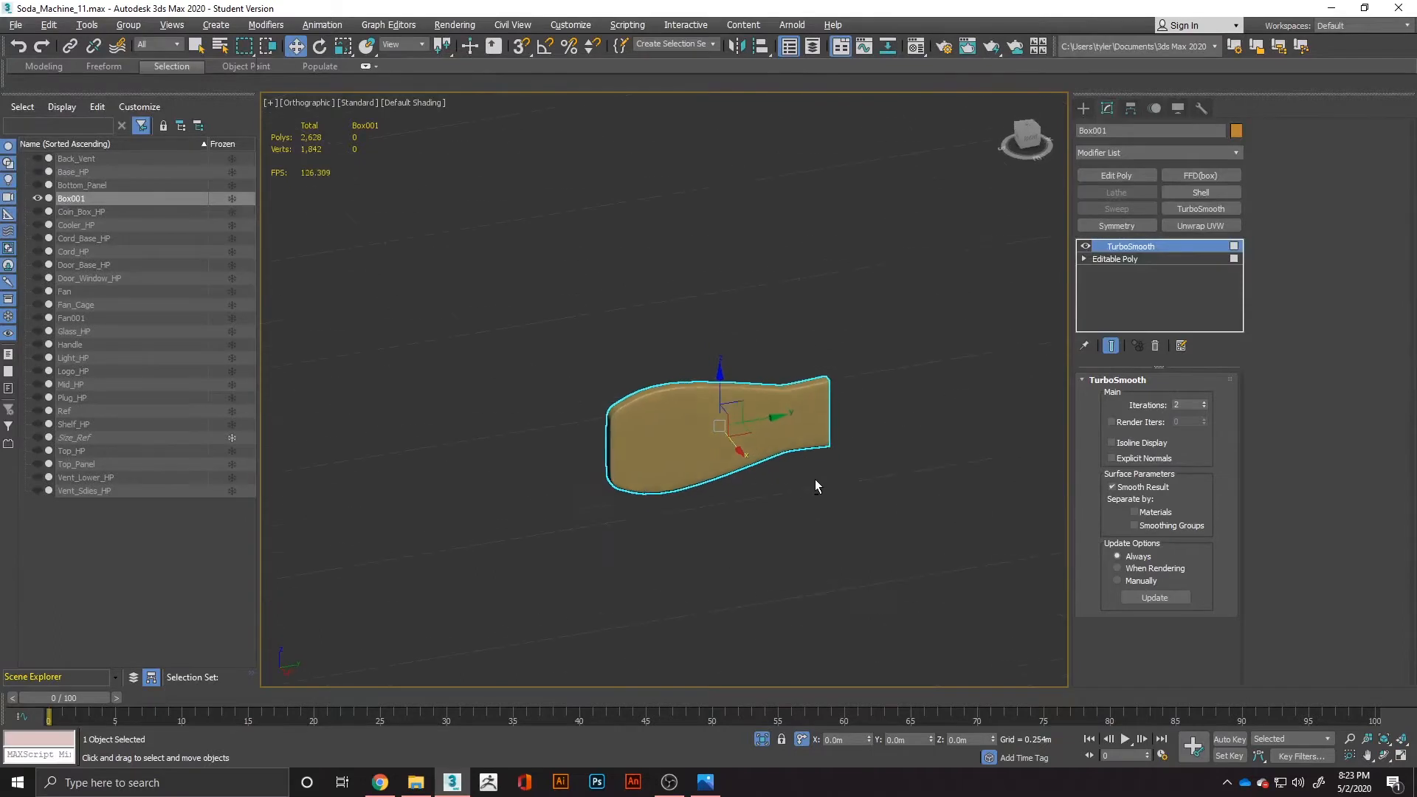
middle_click_drag(815, 480, 856, 480, "alt")
left_click(1122, 260)
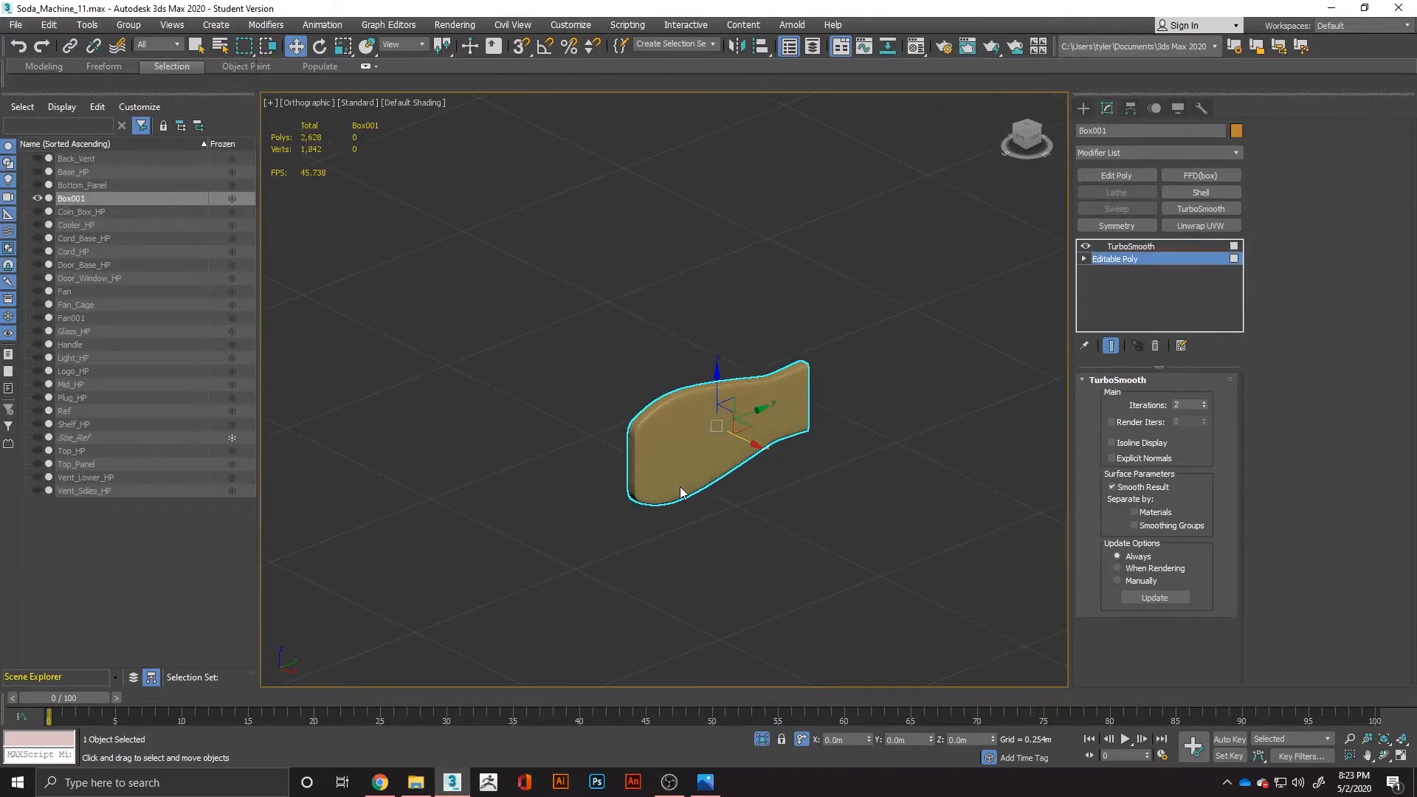
key("4")
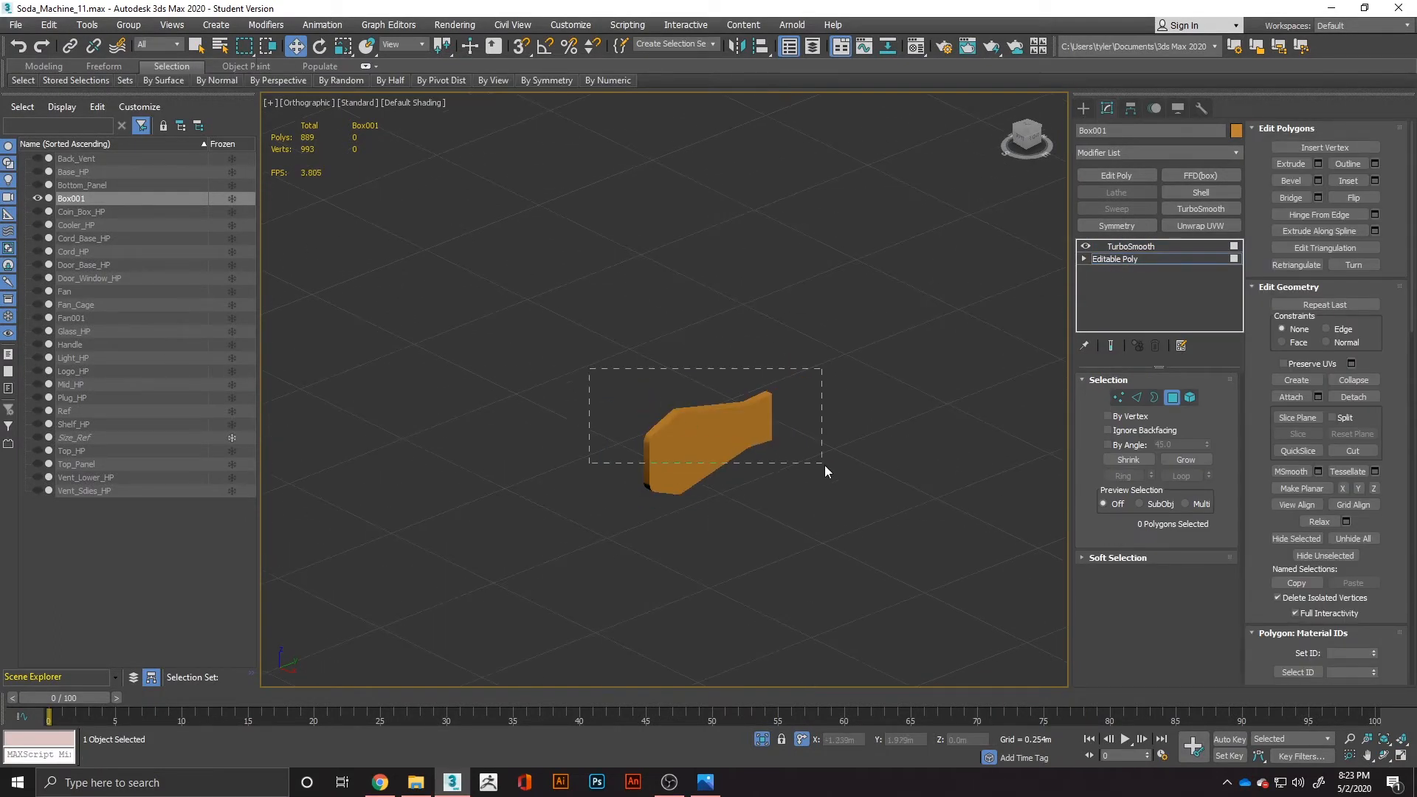
left_click_drag(825, 466, 823, 465)
key("Delete")
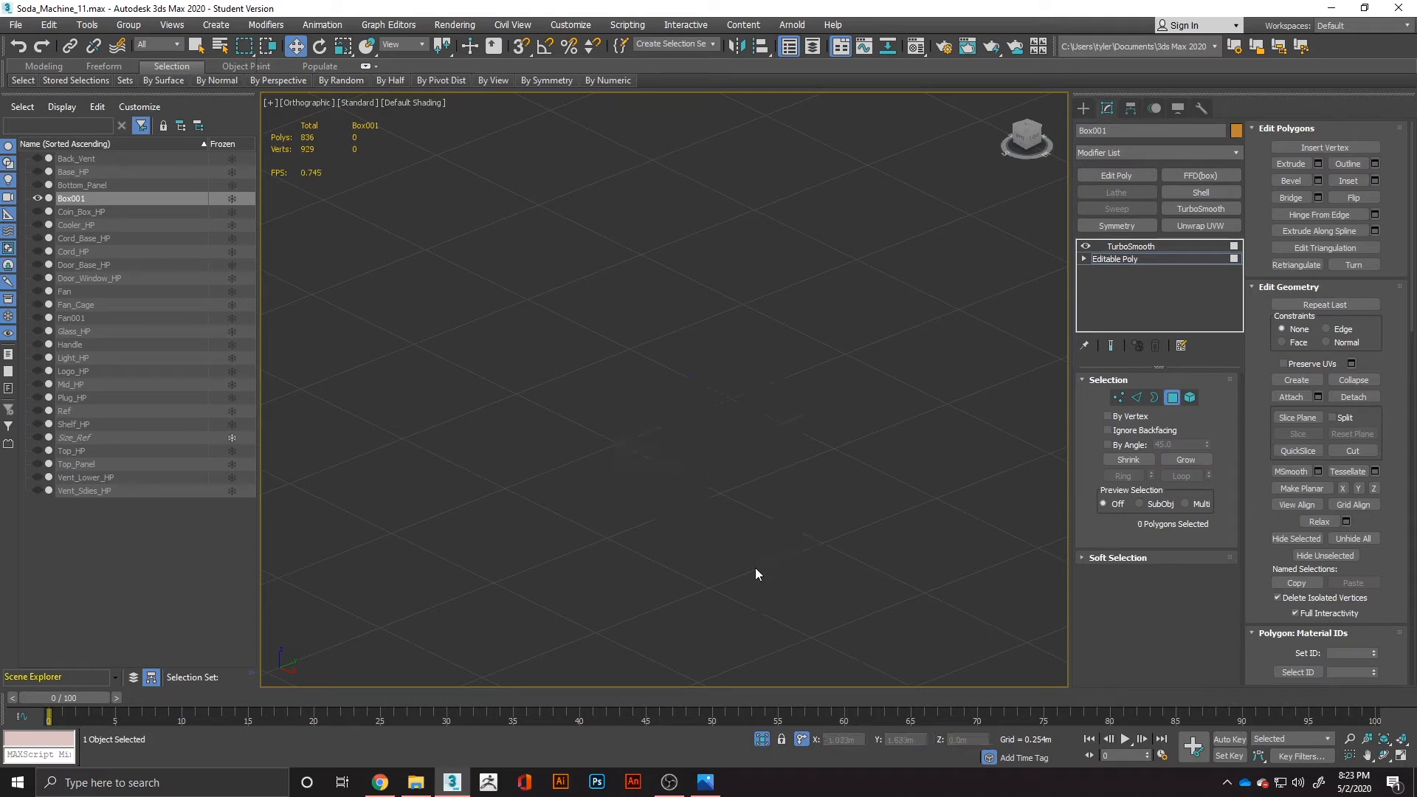
Draw a new thin rectangular box for the blade in the Front view and convert it to an editable poly.
key("f")
scroll(670, 469, "up", 5)
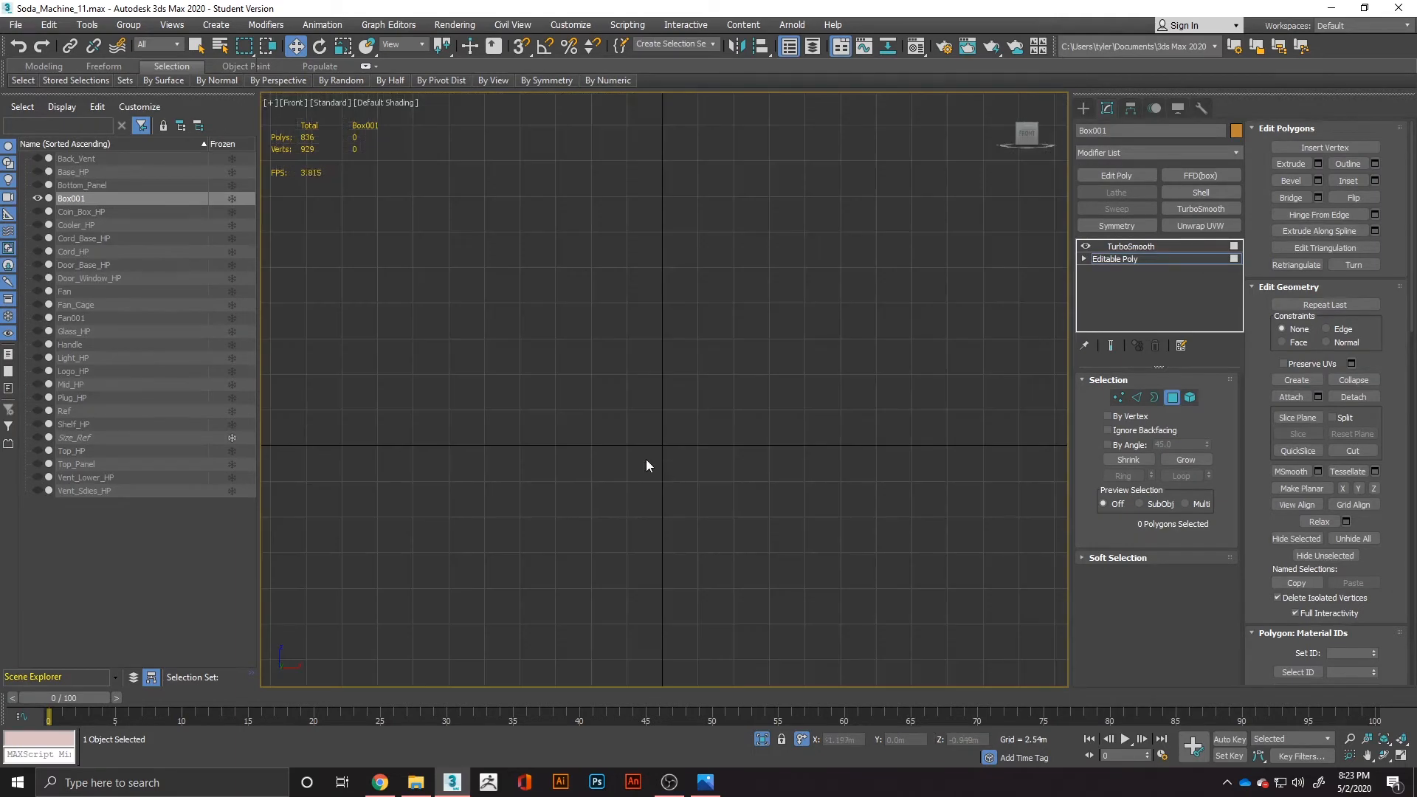
right_click(790, 466)
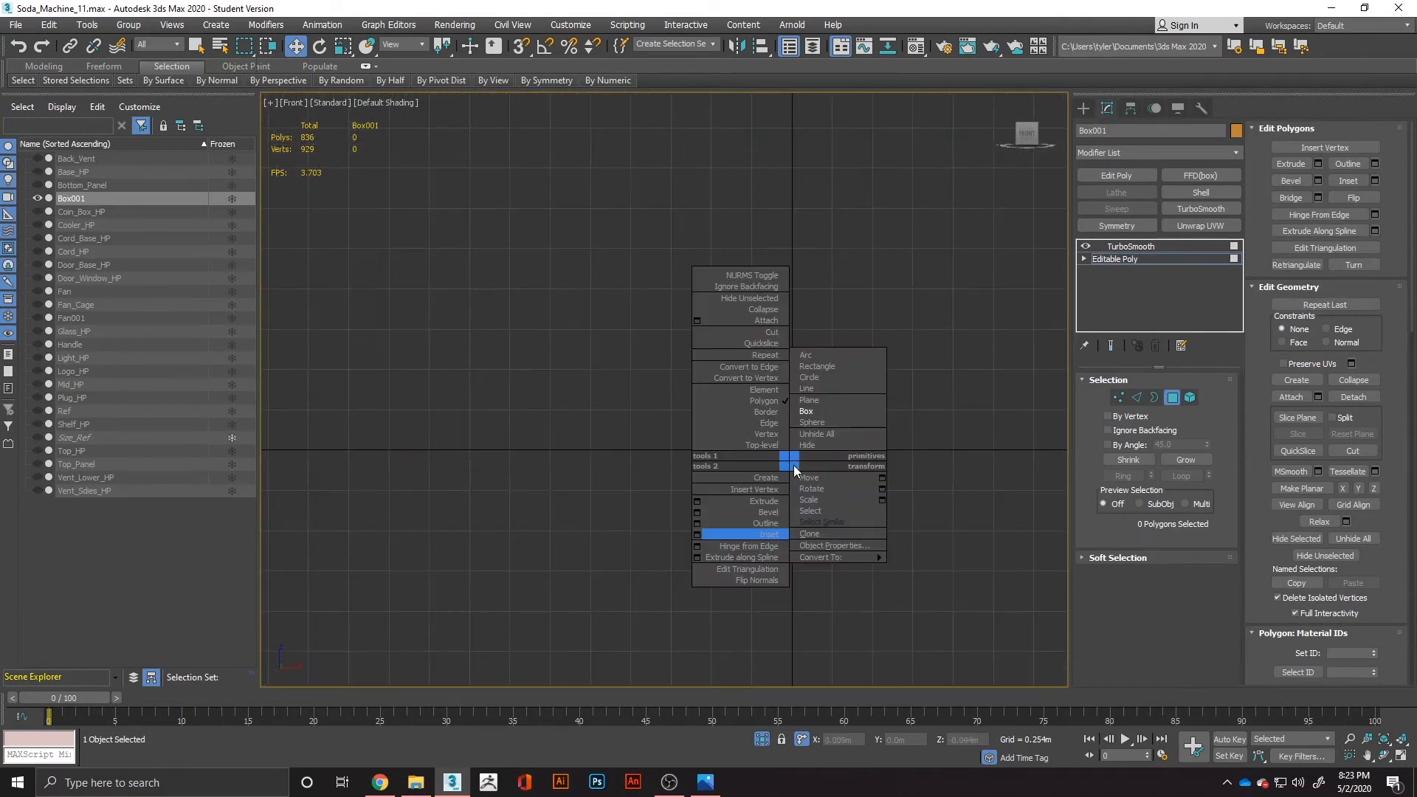
left_click(808, 412)
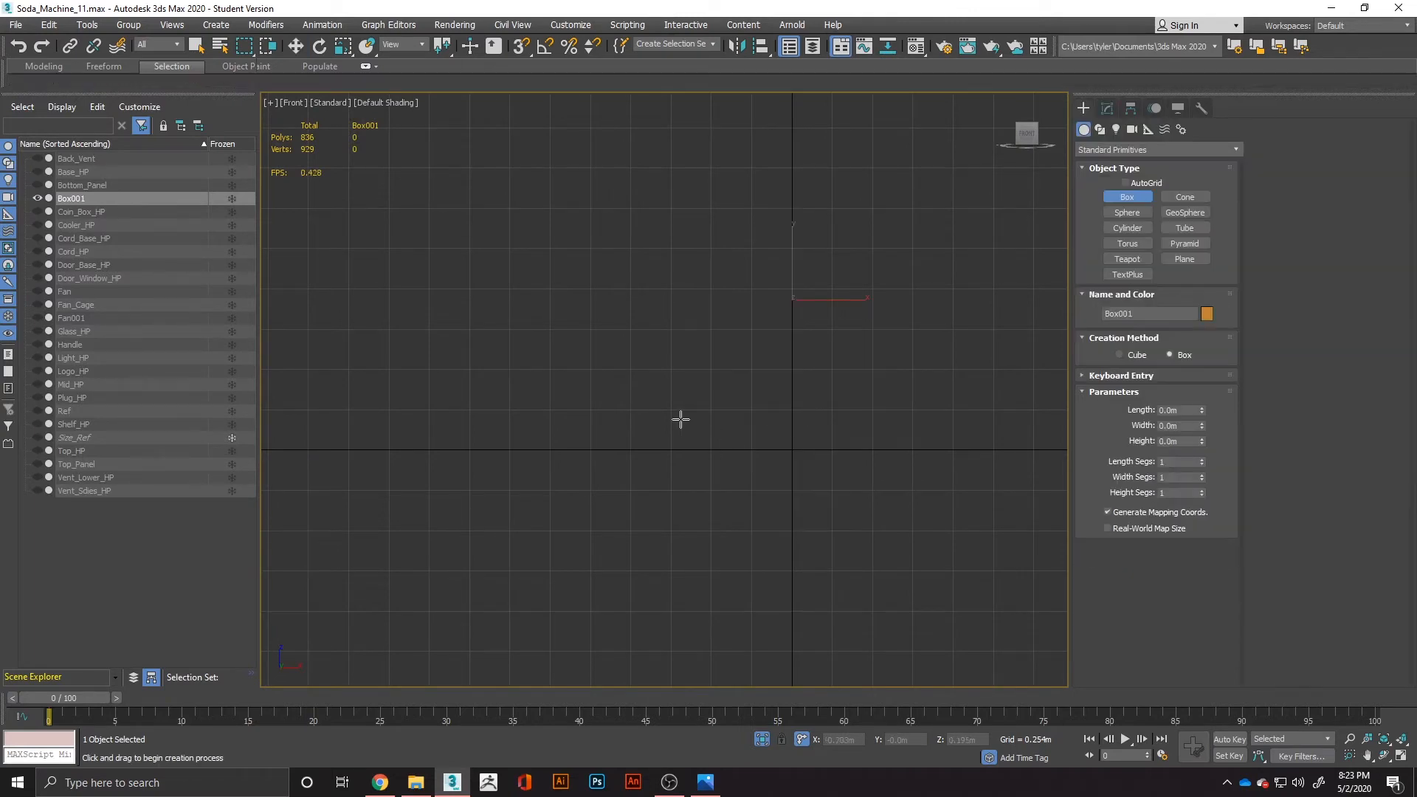
left_click_drag(680, 418, 904, 528)
left_click(926, 515)
middle_click_drag(924, 515, 849, 509, "alt")
key("w")
right_click(832, 485)
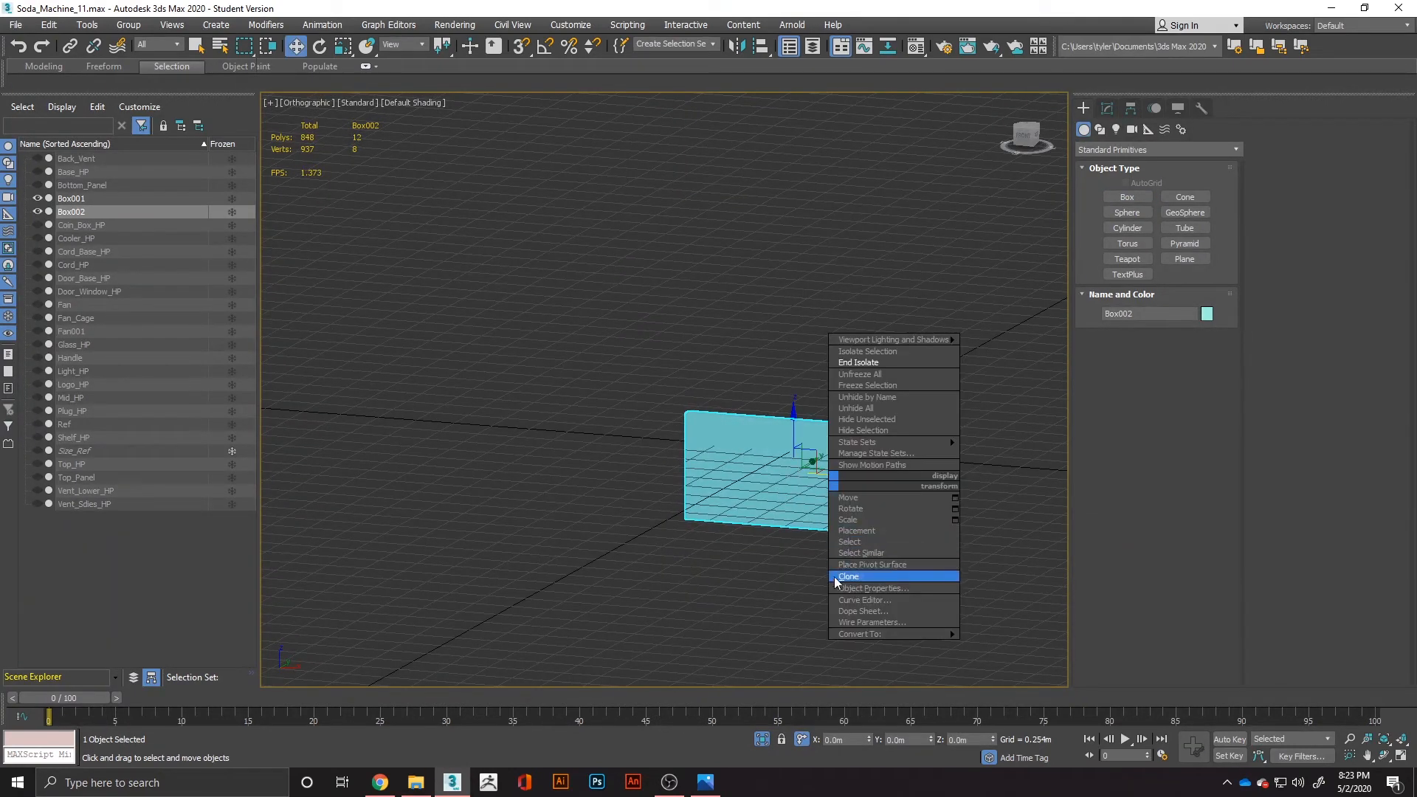
mouse_move(952, 633)
left_click(1023, 632)
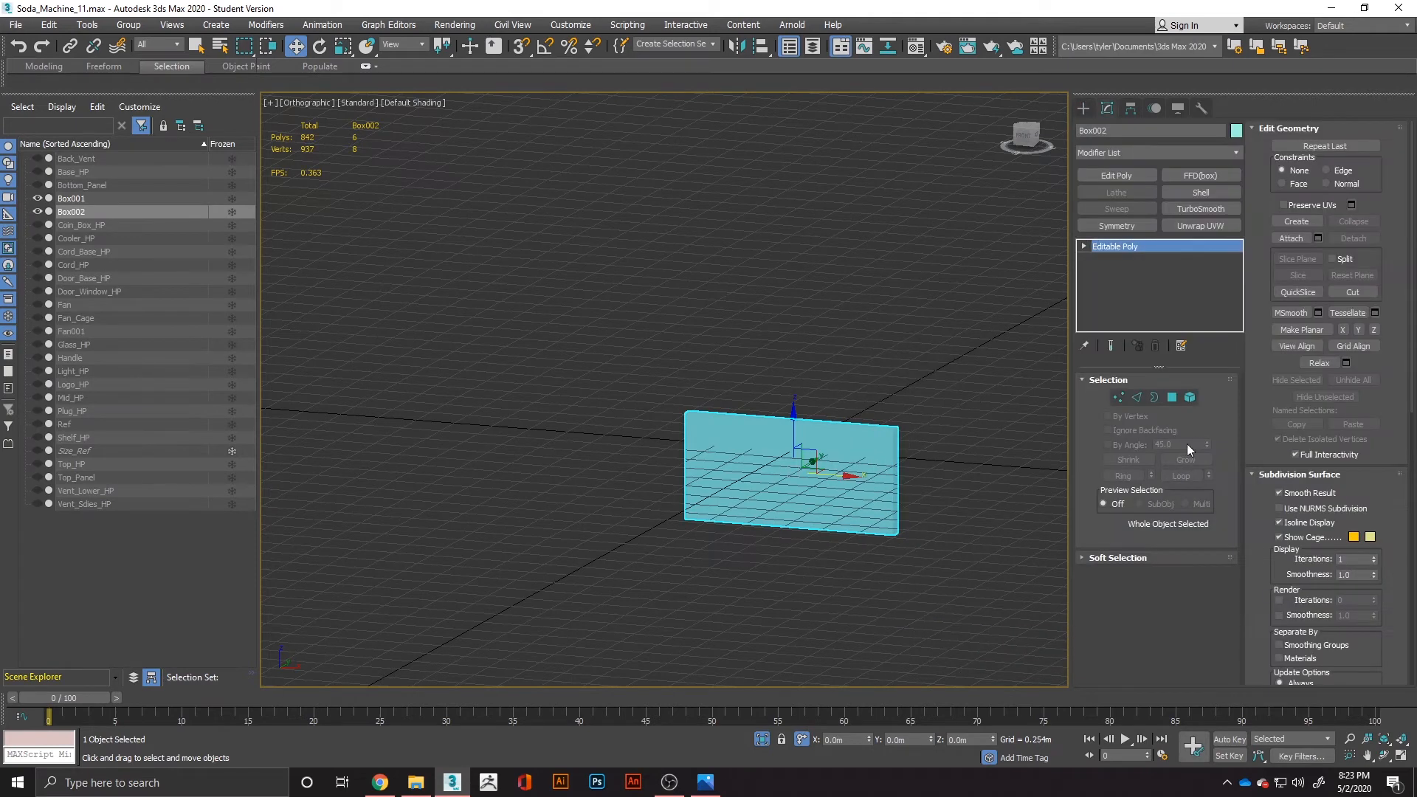
Try to reduce the new box to its front face by deleting the other five polygons.
left_click(1173, 398)
left_click(846, 508)
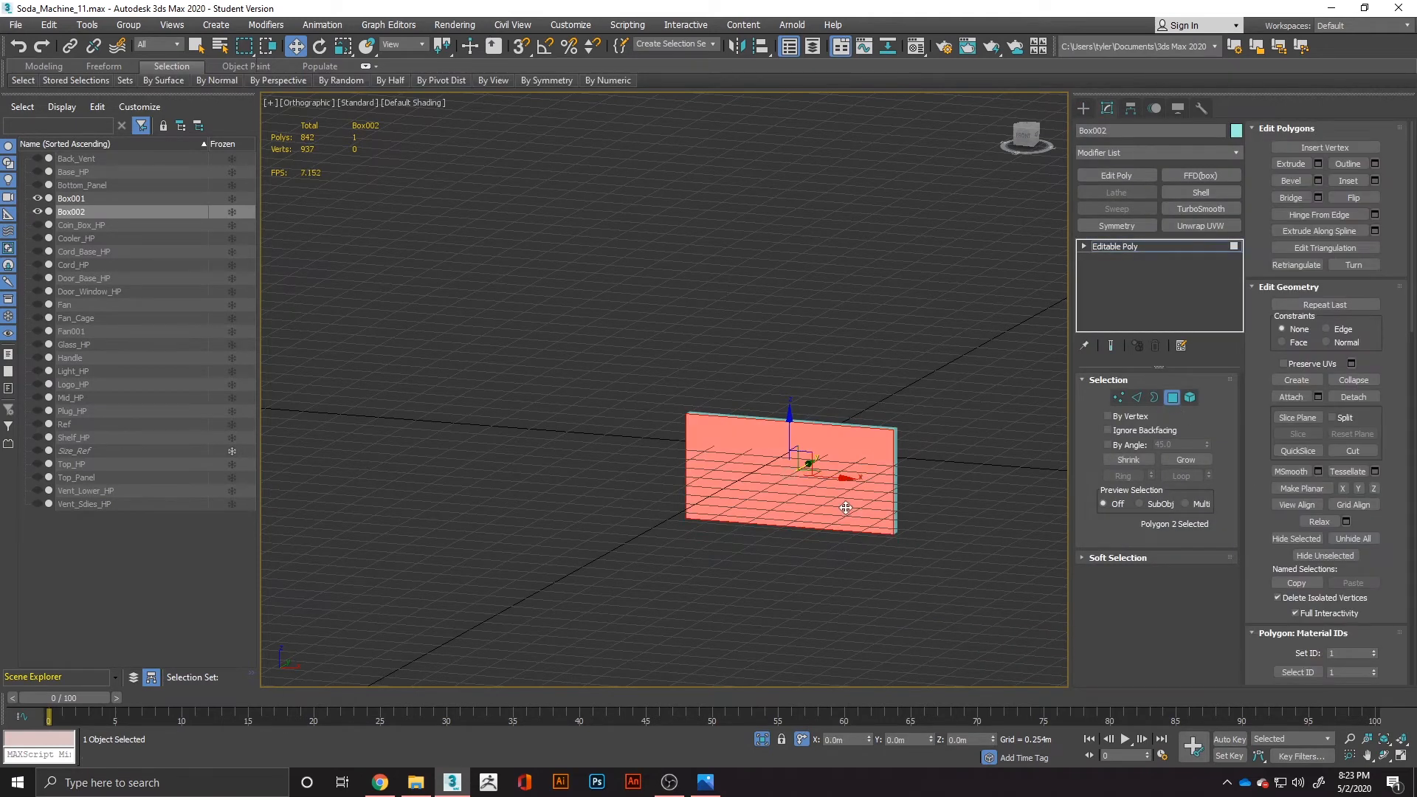
key("ctrl+i")
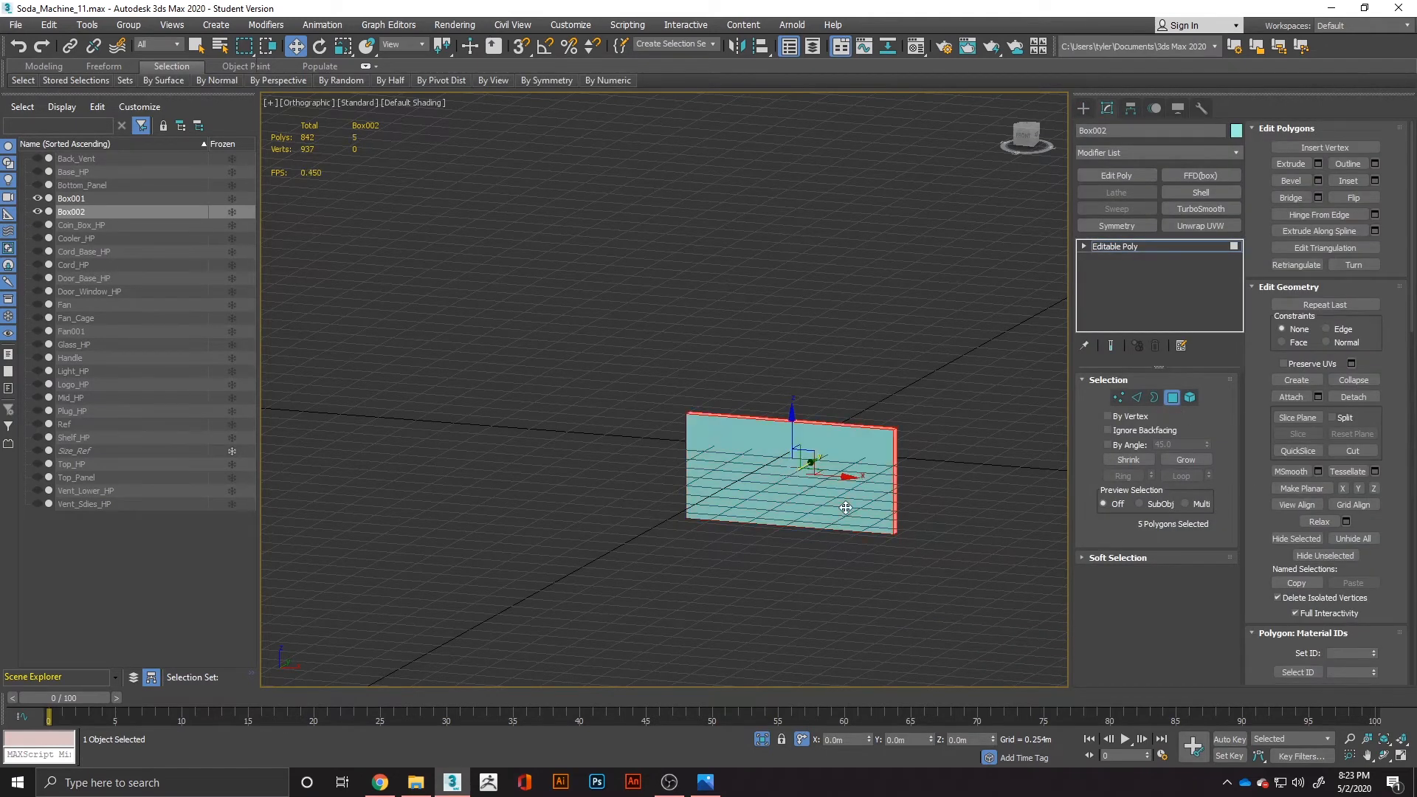
key("Delete")
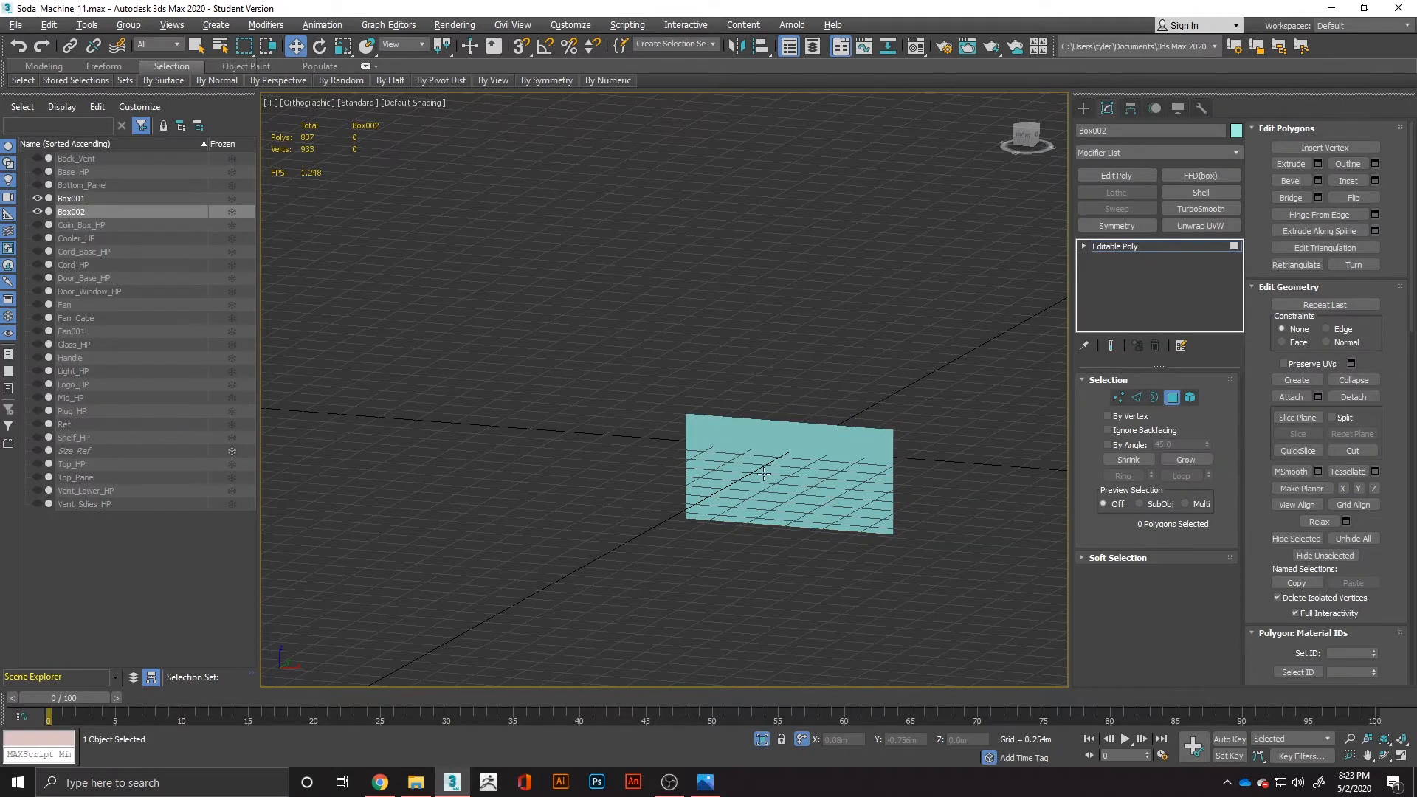
middle_click_drag(765, 474, 806, 471, "alt")
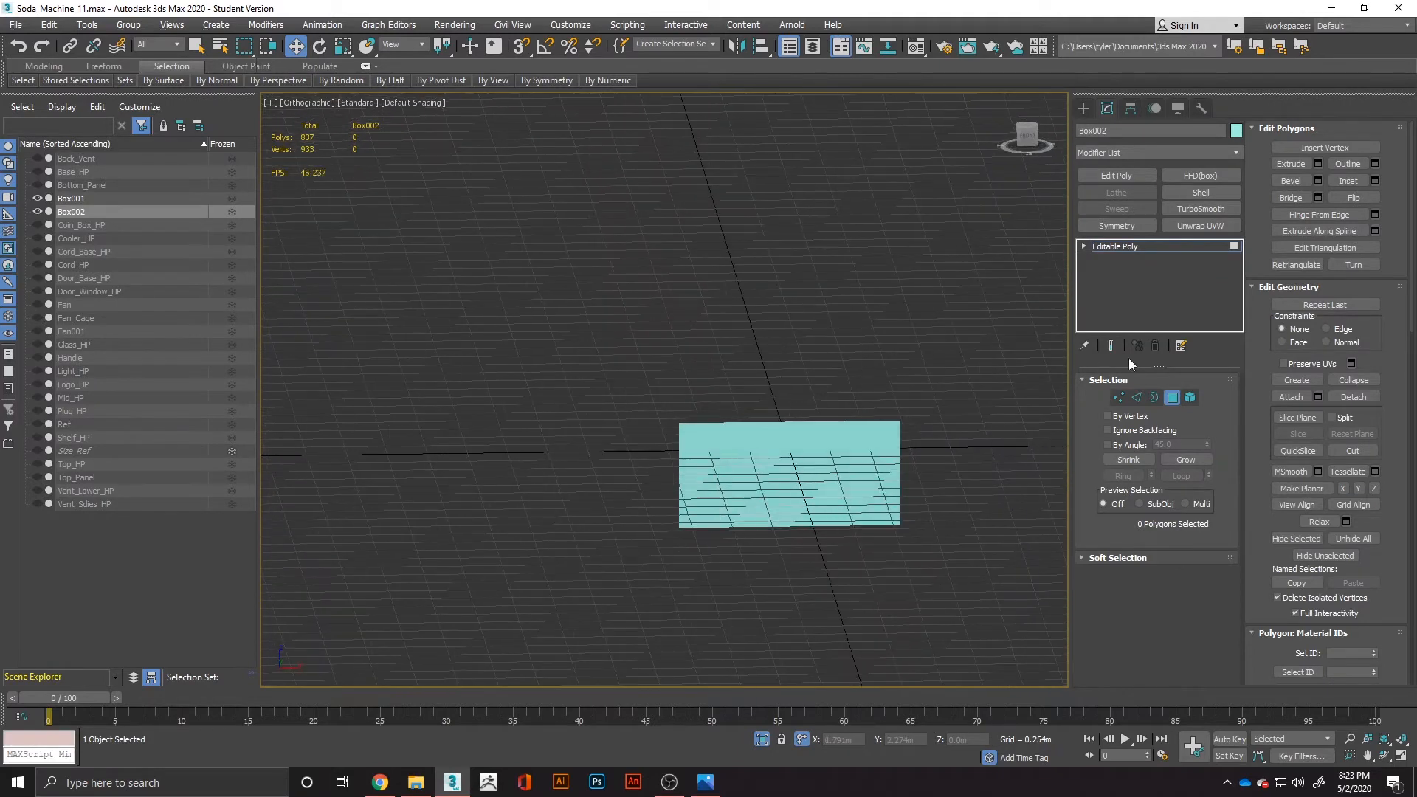
key("ctrl+z")
key("shift+z")
Round the box's two corners at the blade tip by chamfering their short edges 0.216 m with 3 segments.
left_click(1135, 397)
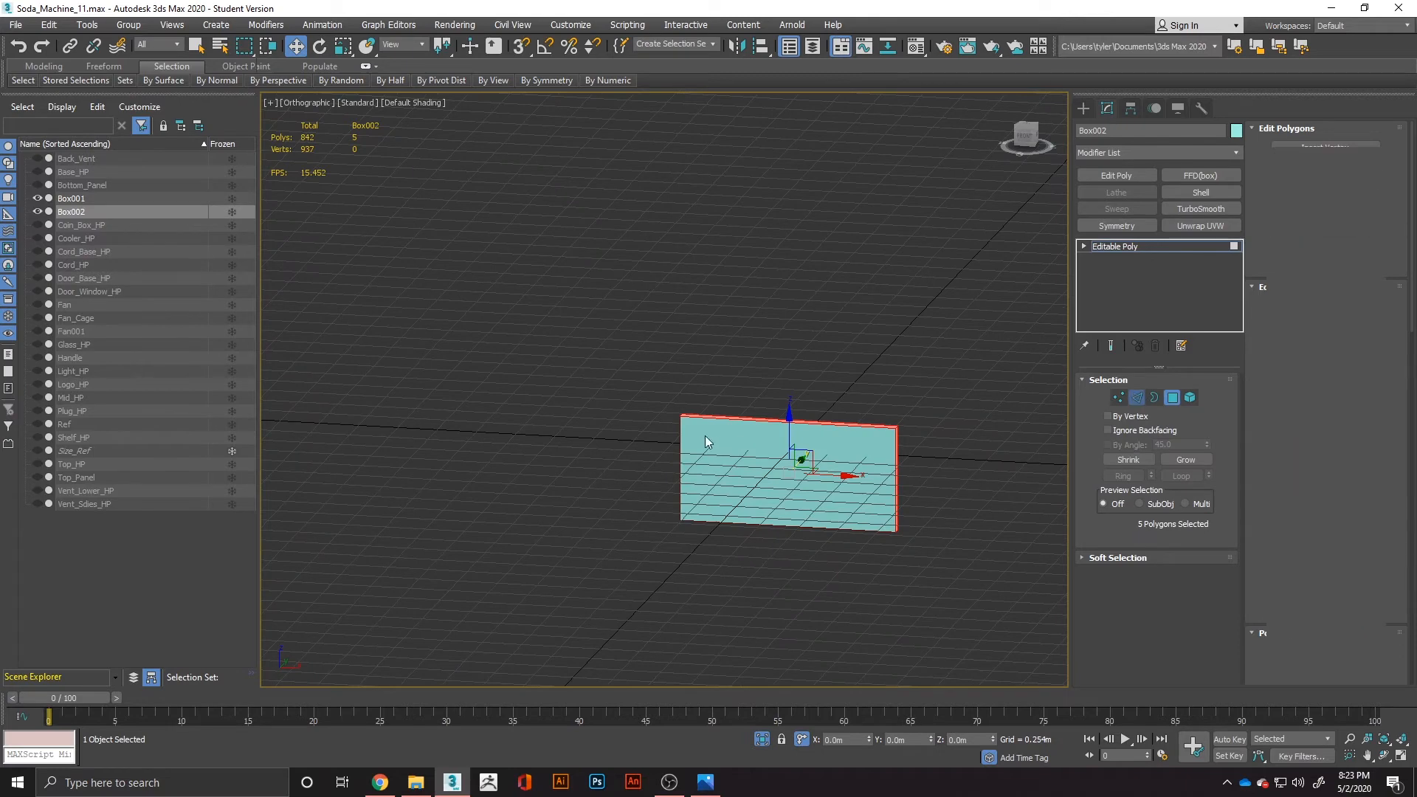
left_click_drag(674, 361, 697, 552)
left_click_drag(809, 348, 776, 623)
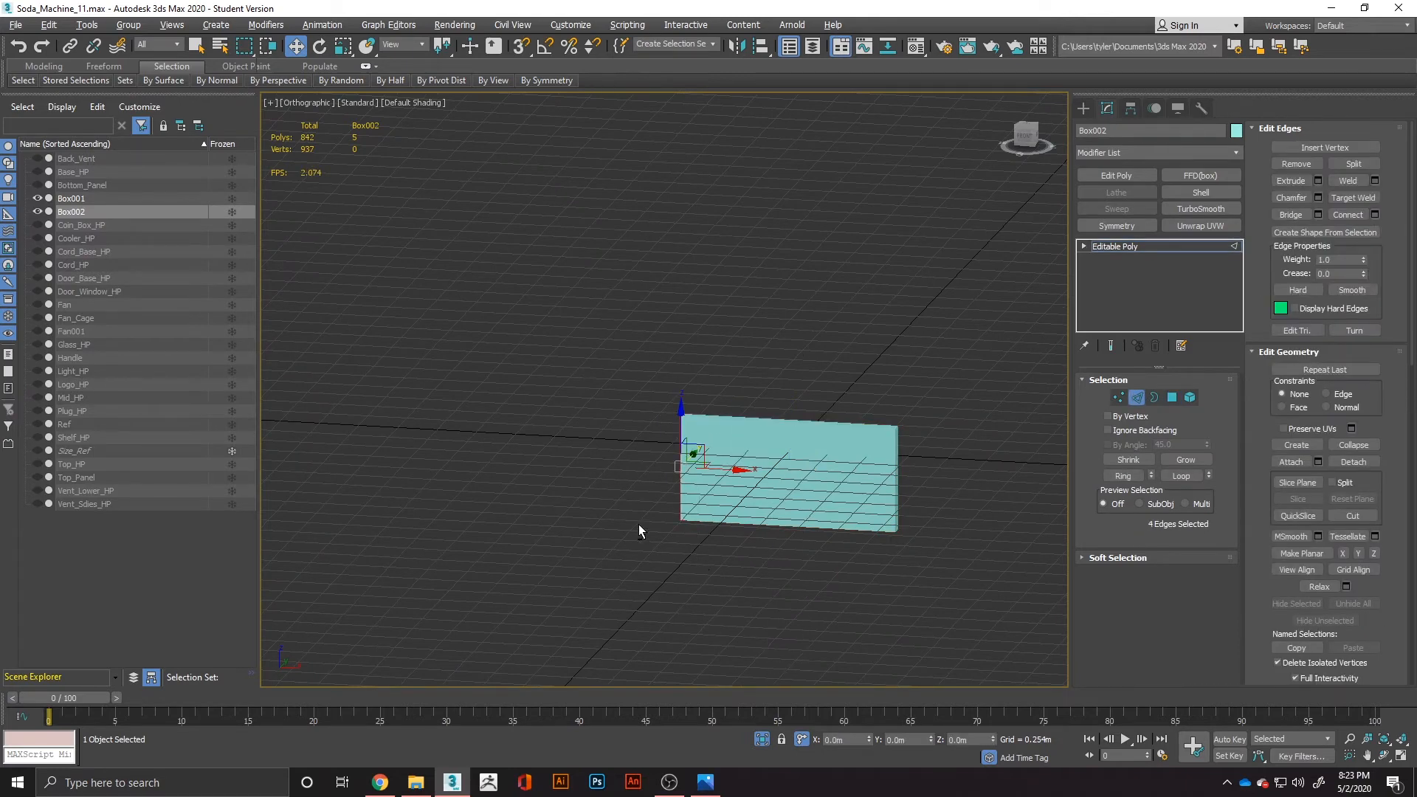
left_click_drag(1034, 476, 1055, 473, "alt")
right_click(764, 445)
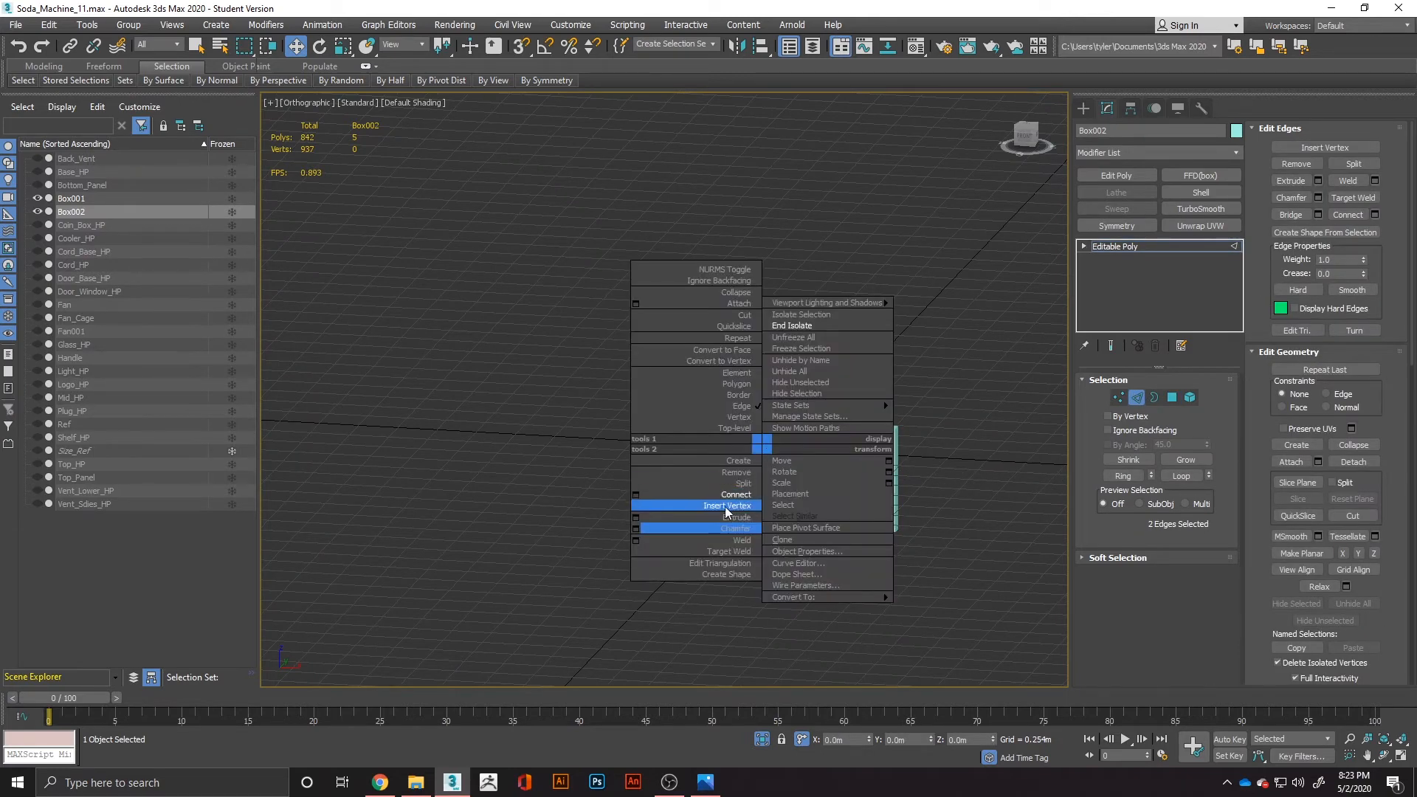
left_click(636, 529)
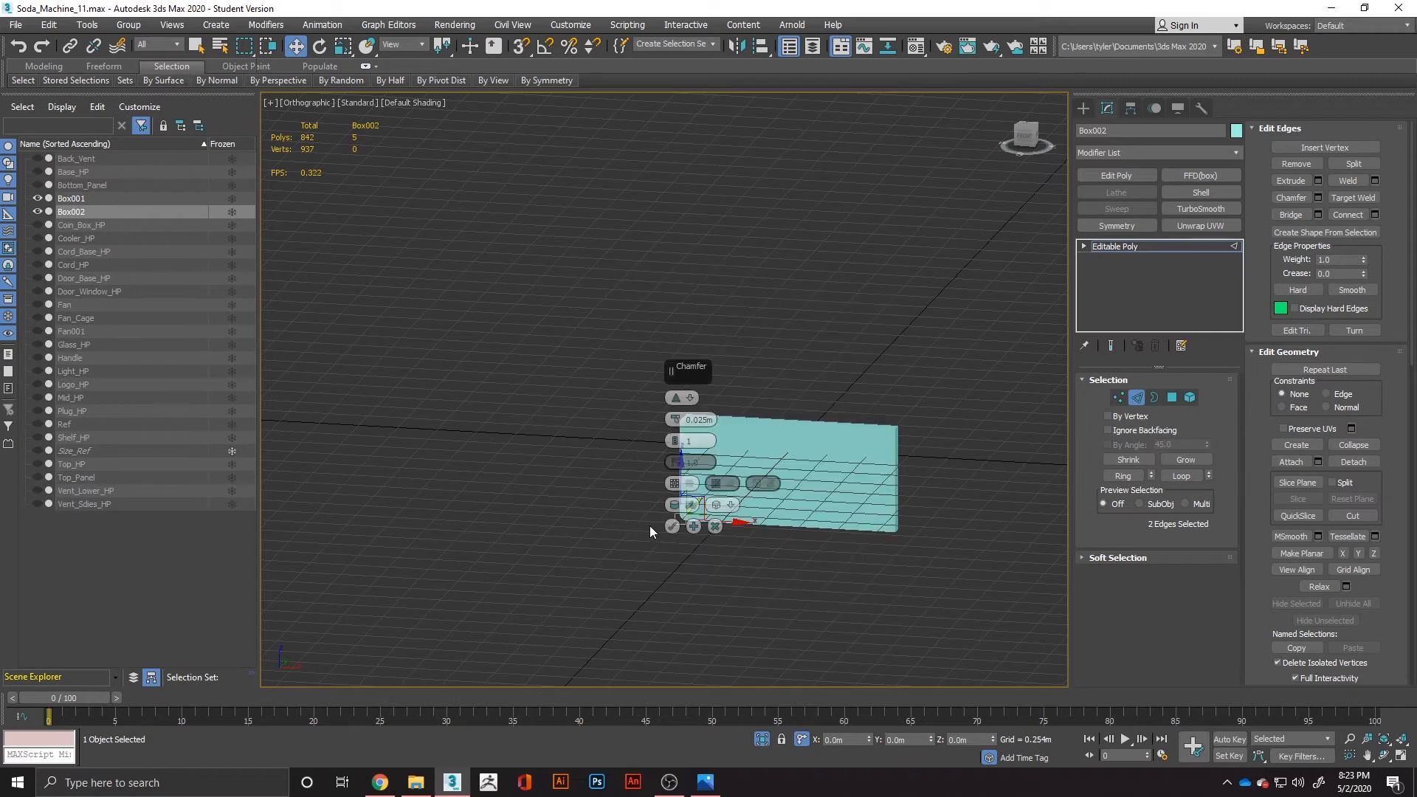
left_click_drag(675, 440, 676, 422)
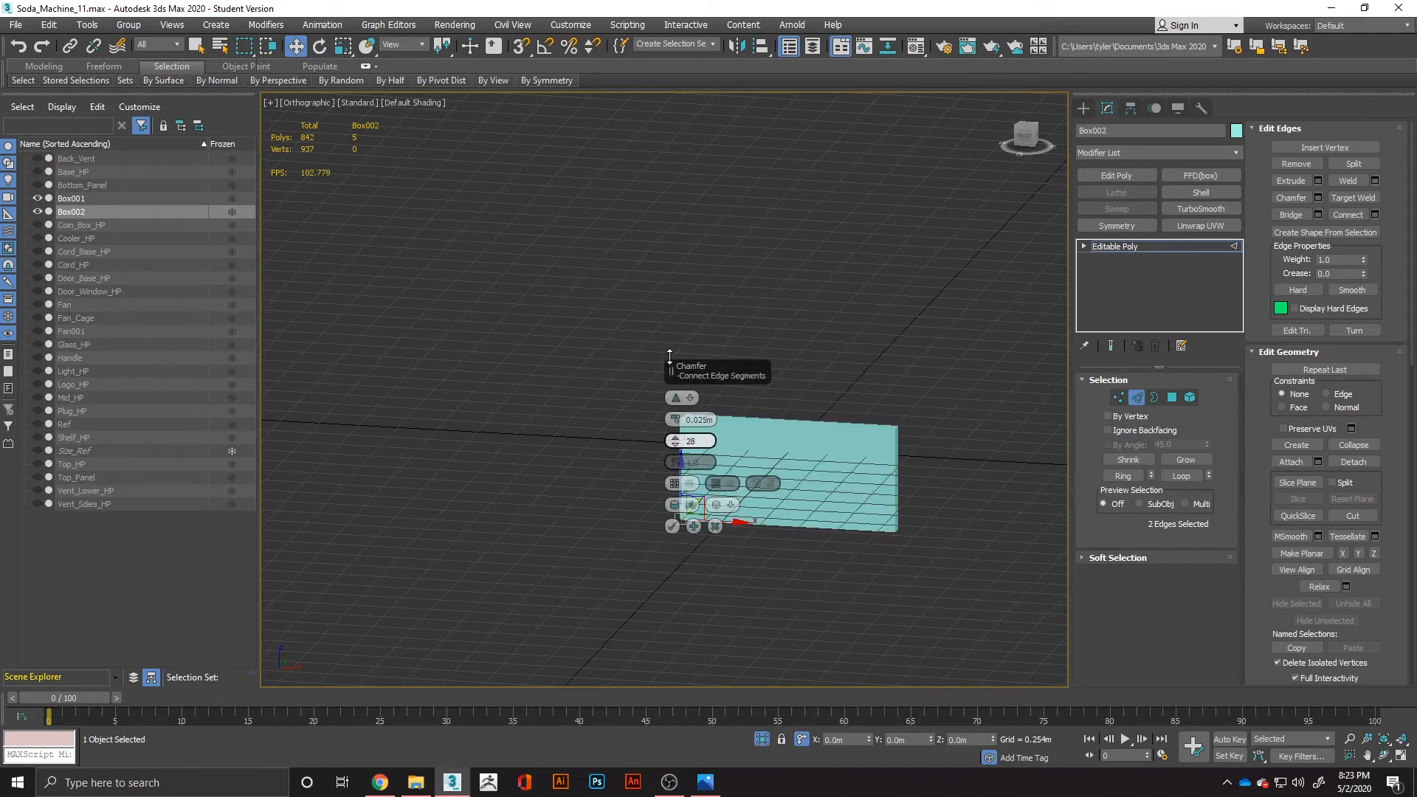
left_click_drag(670, 357, 675, 432)
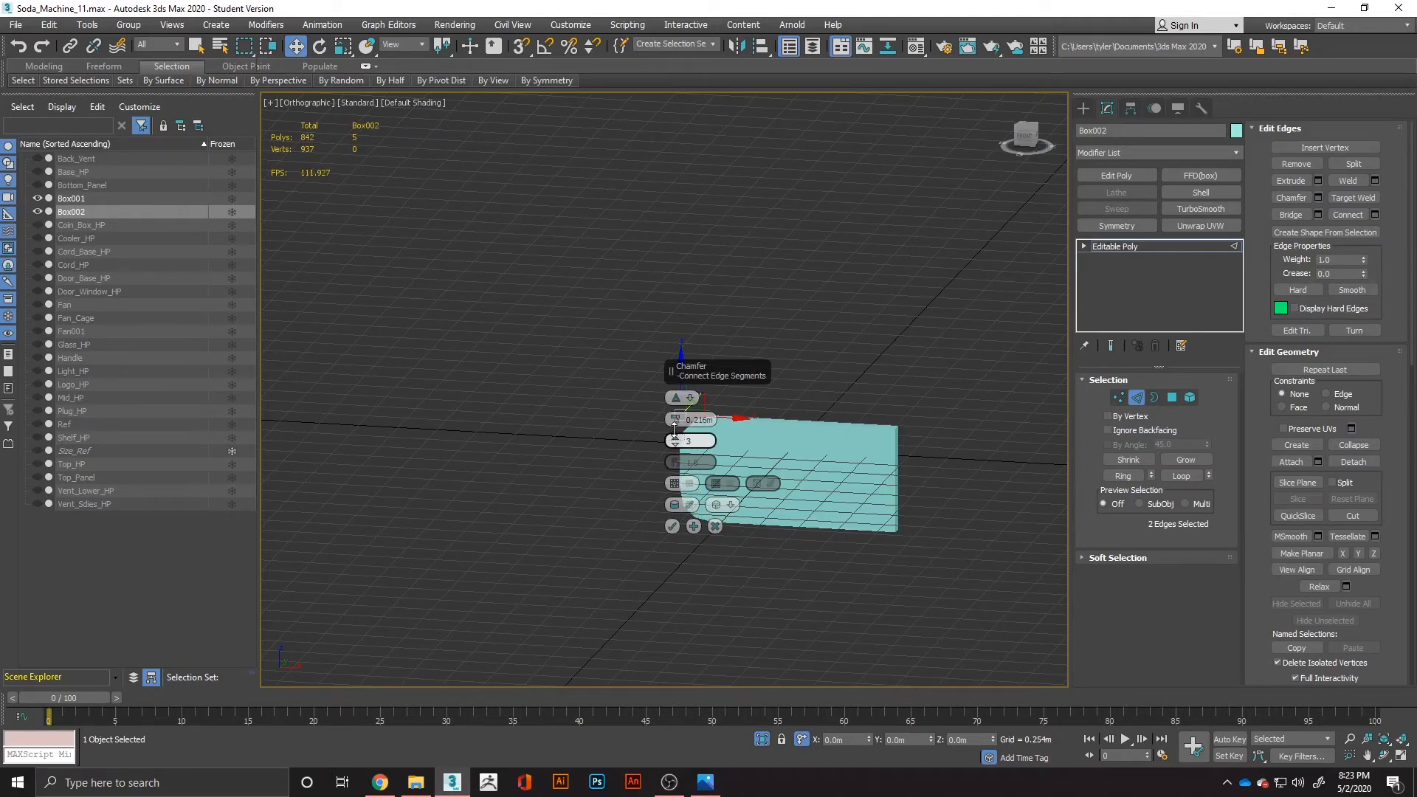
left_click(672, 526)
Taper the blade by scaling the end face opposite the rounded corners down along Z, and compare it with the reference.
left_click(1172, 398)
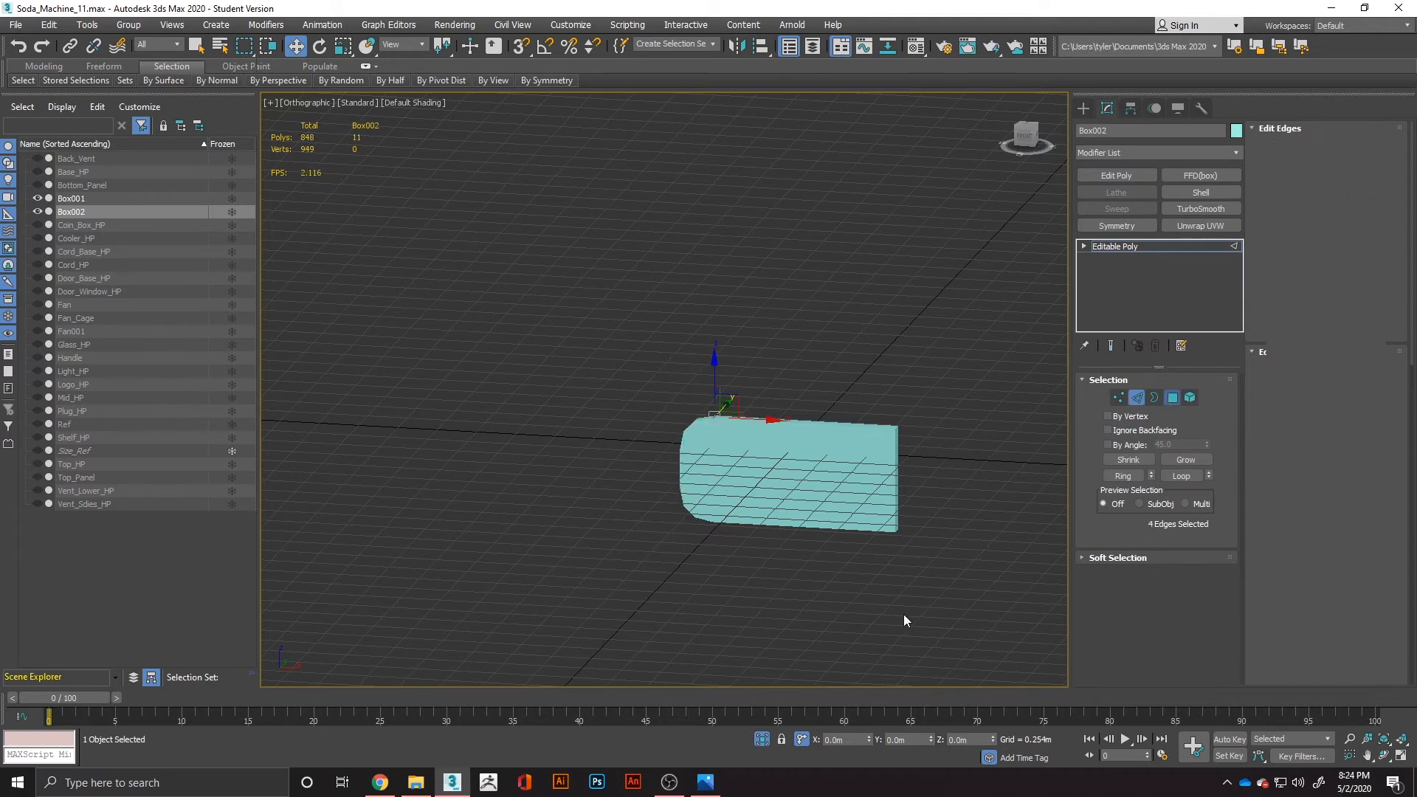
left_click_drag(923, 386, 883, 610)
left_click_drag(837, 382, 868, 608, "alt")
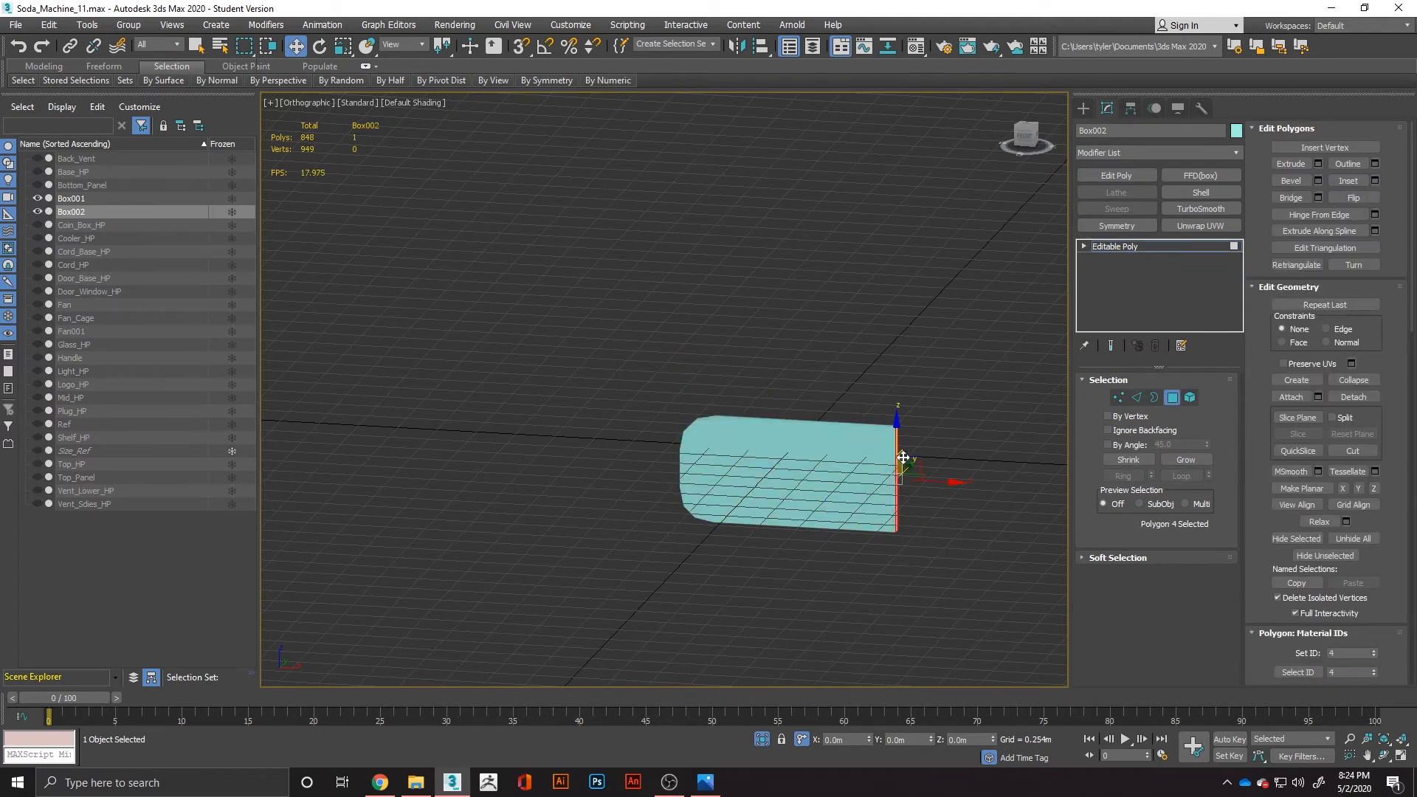
key("r")
left_click_drag(896, 415, 900, 522)
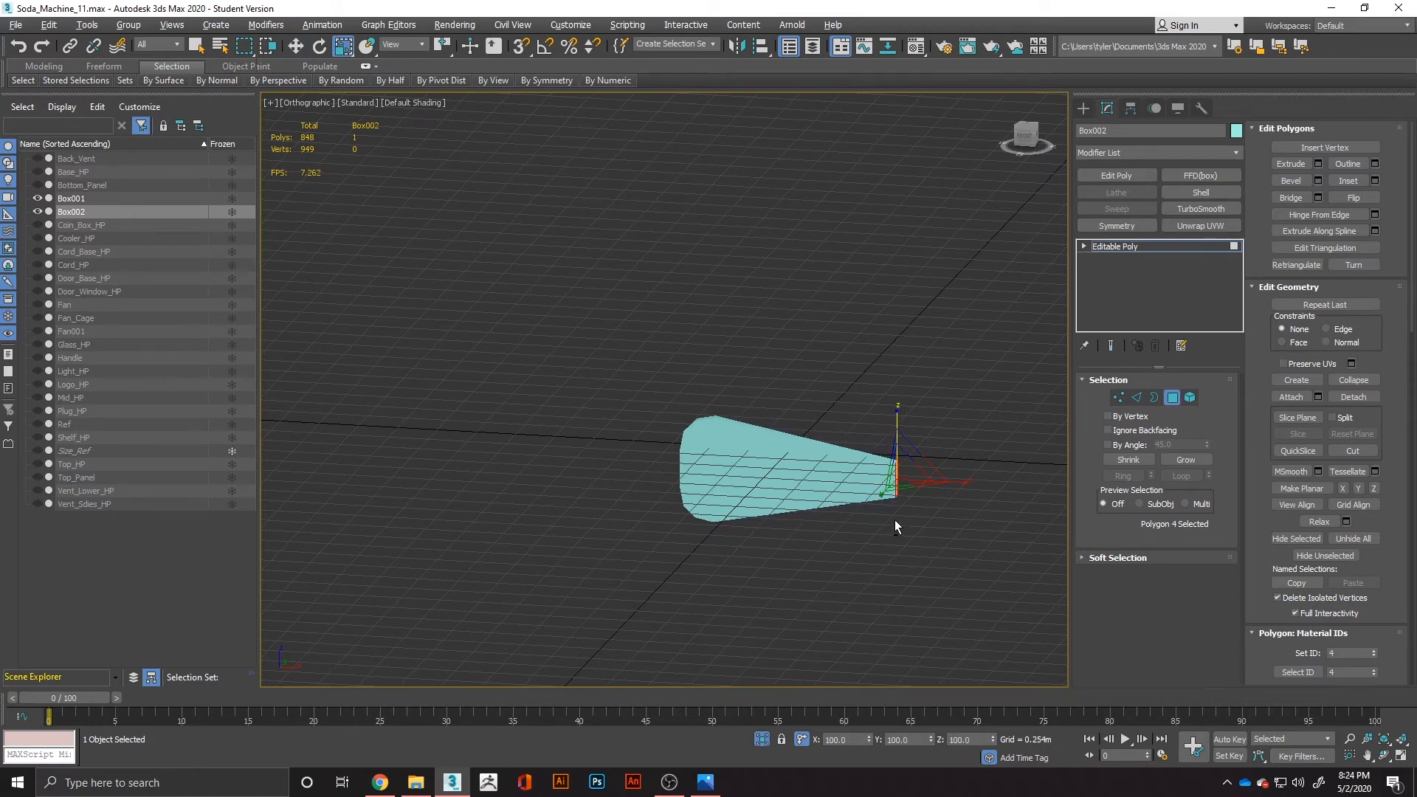
key("alt+Tab")
key("alt+Tab")
middle_click_drag(901, 517, 820, 509, "alt")
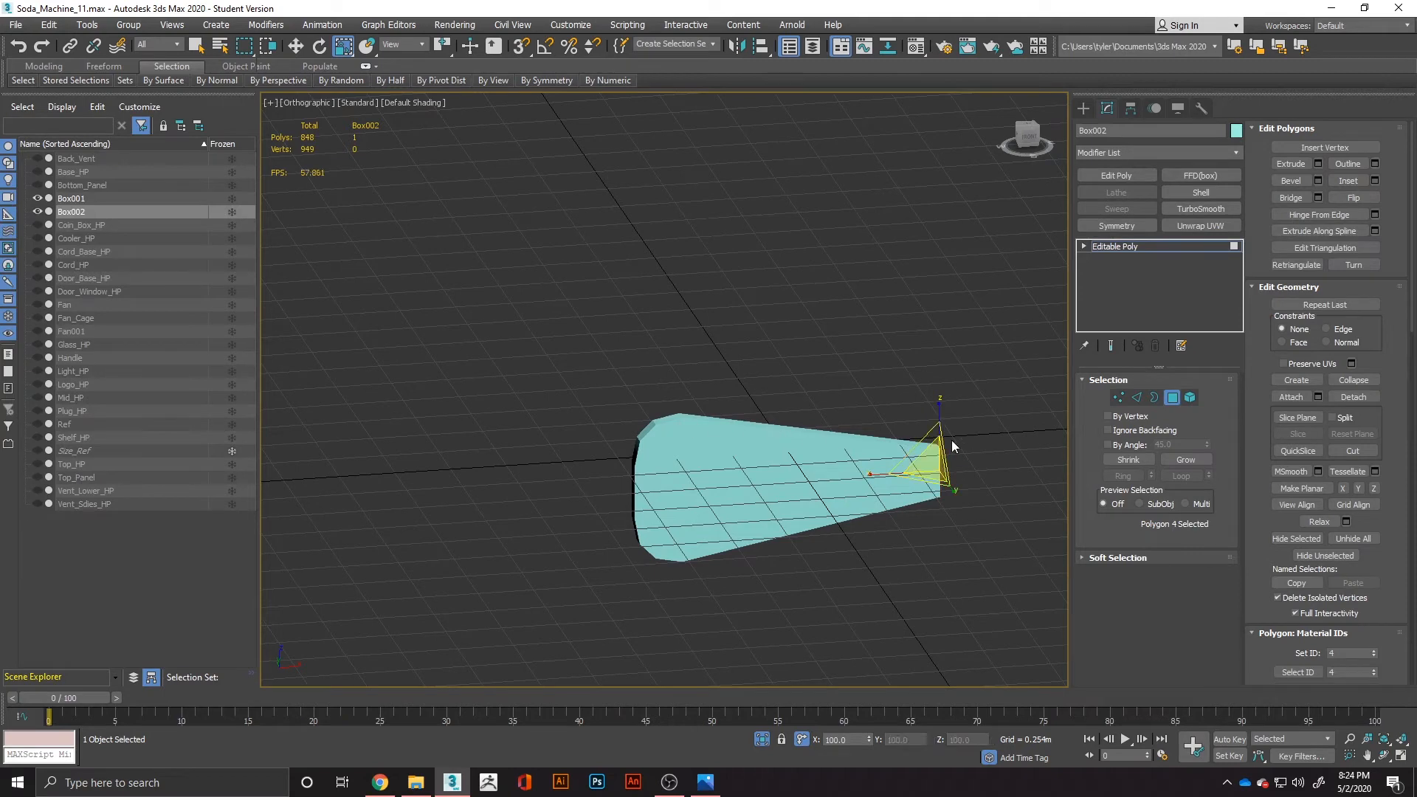
Connect the blade's four lengthwise edges with 1 segment and move the new edge loop along X toward the narrow end.
left_click(1136, 397)
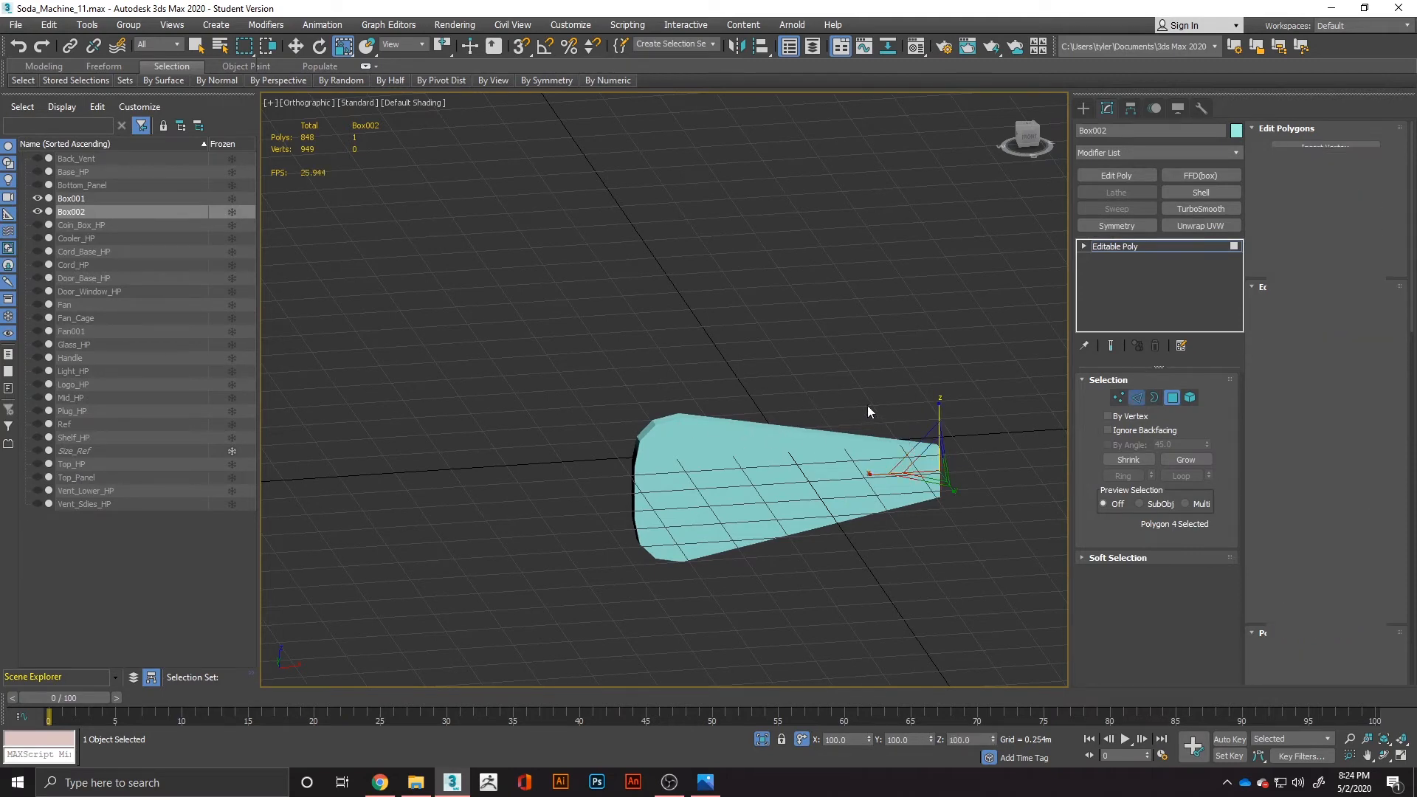
right_click(849, 505)
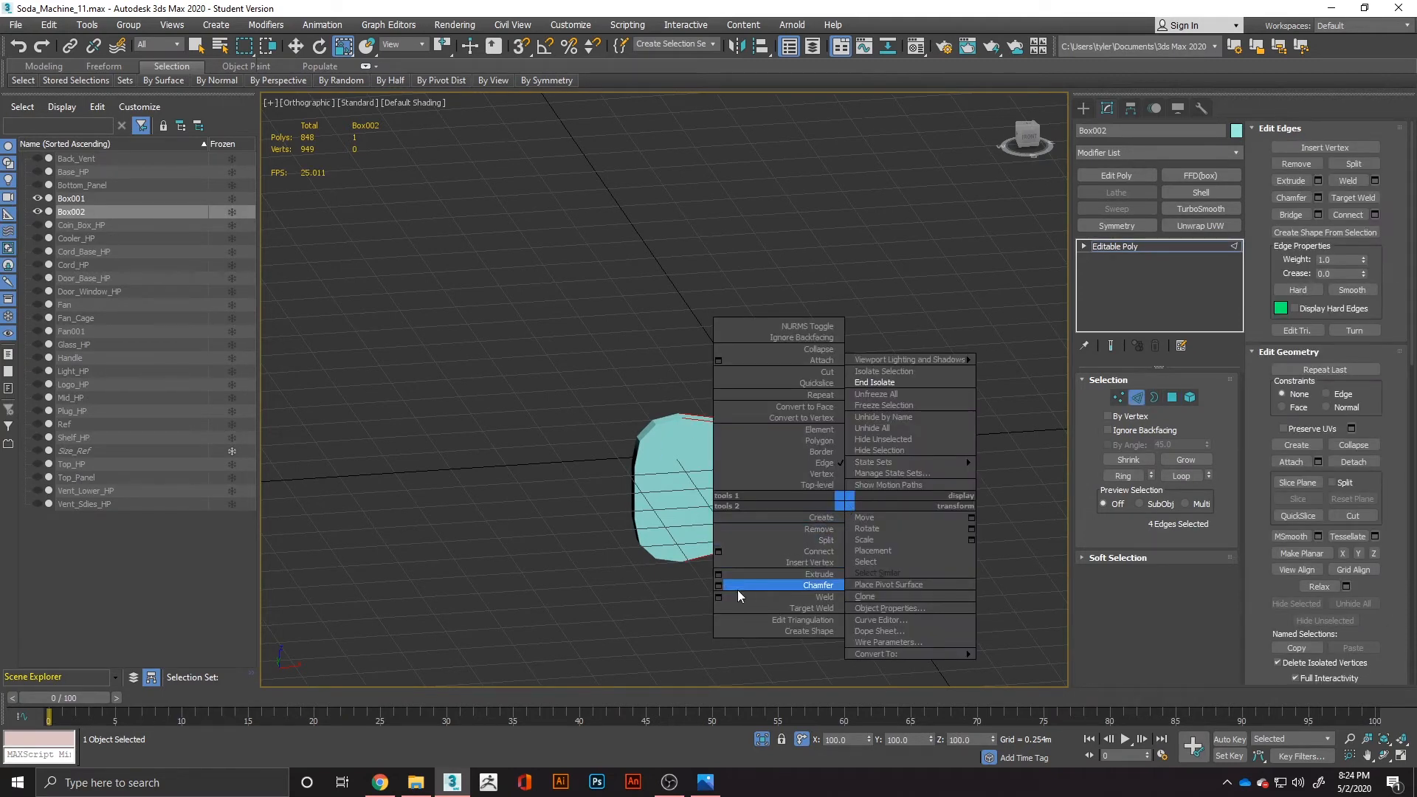
left_click(719, 551)
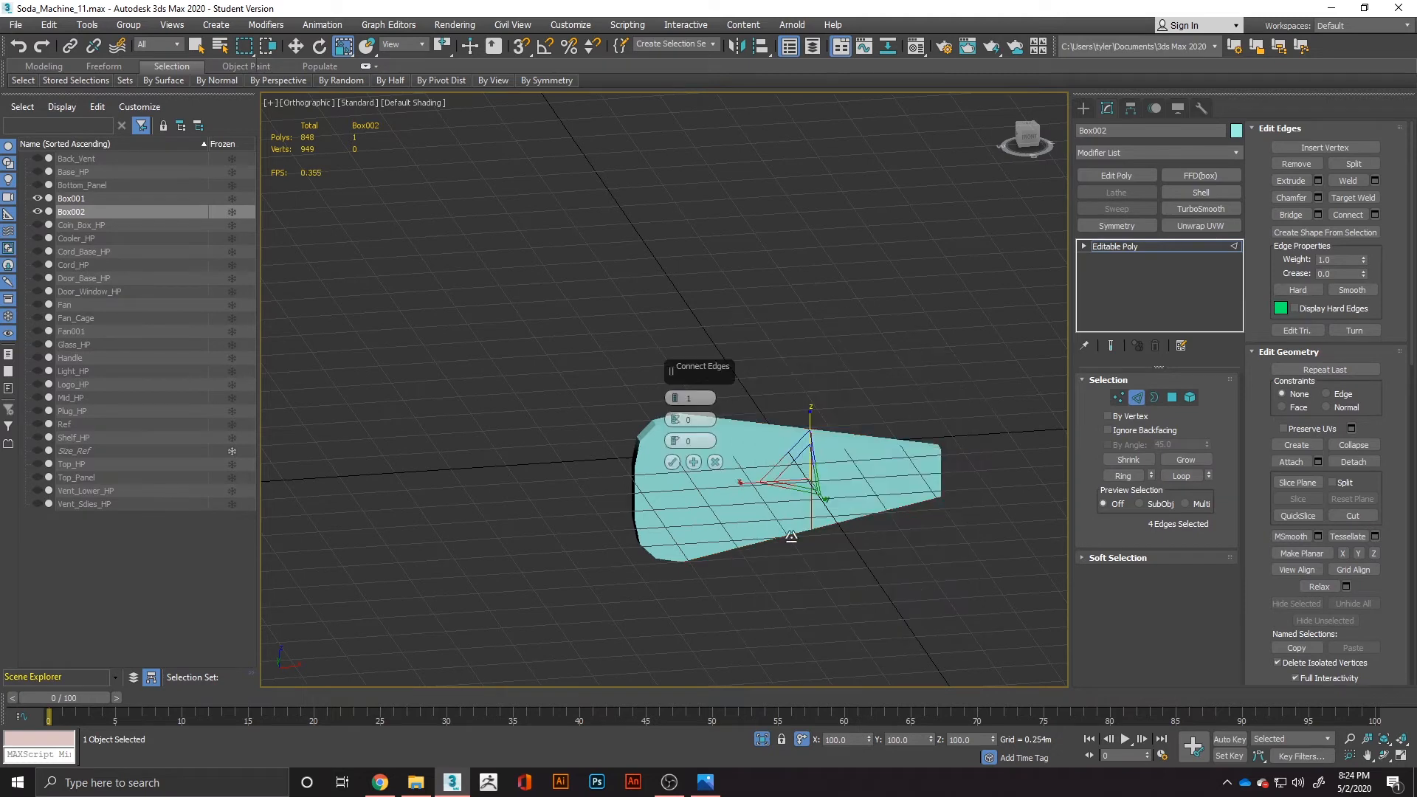
left_click(672, 462)
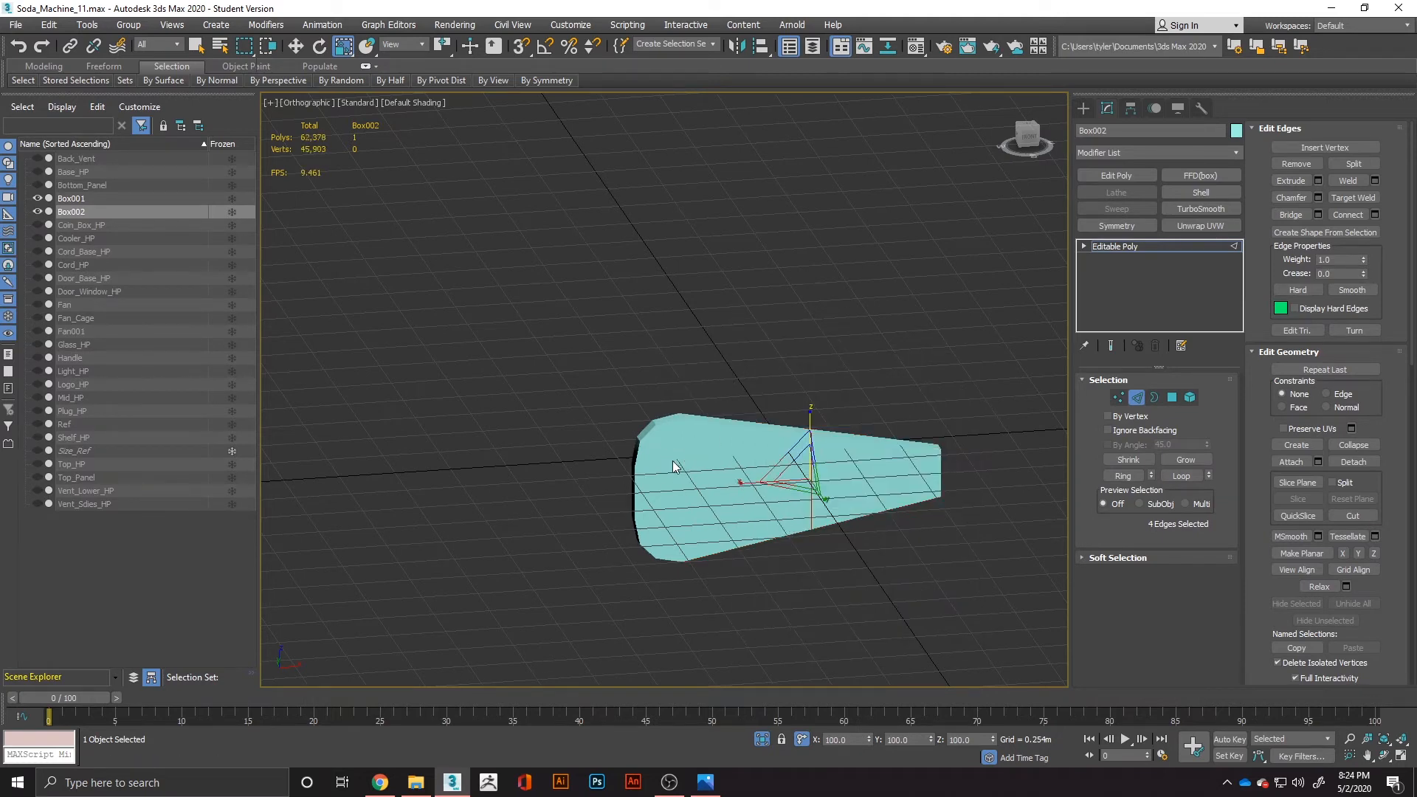
key("w")
left_click_drag(849, 473, 917, 477)
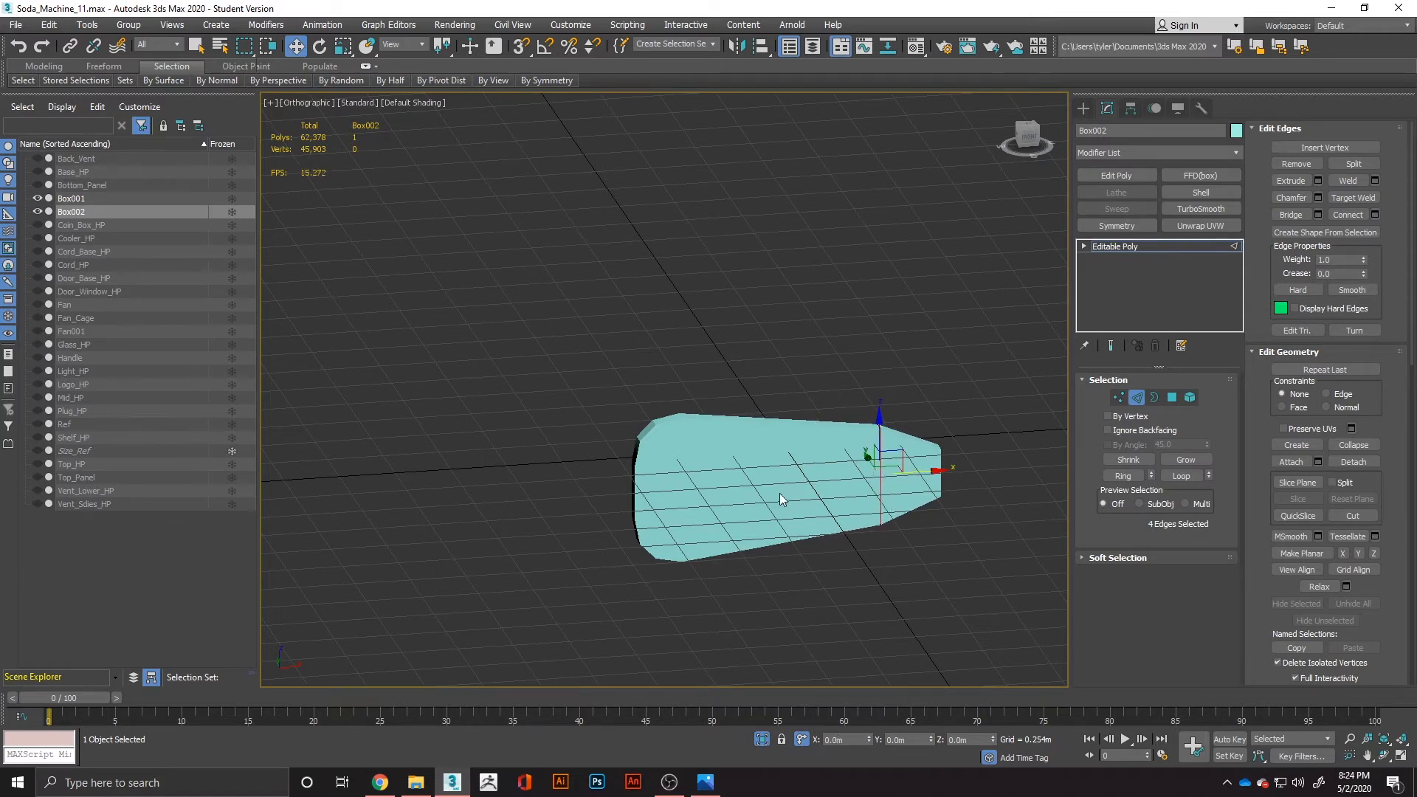
Delete the end polygon at the blade's narrow end.
left_click(1172, 397)
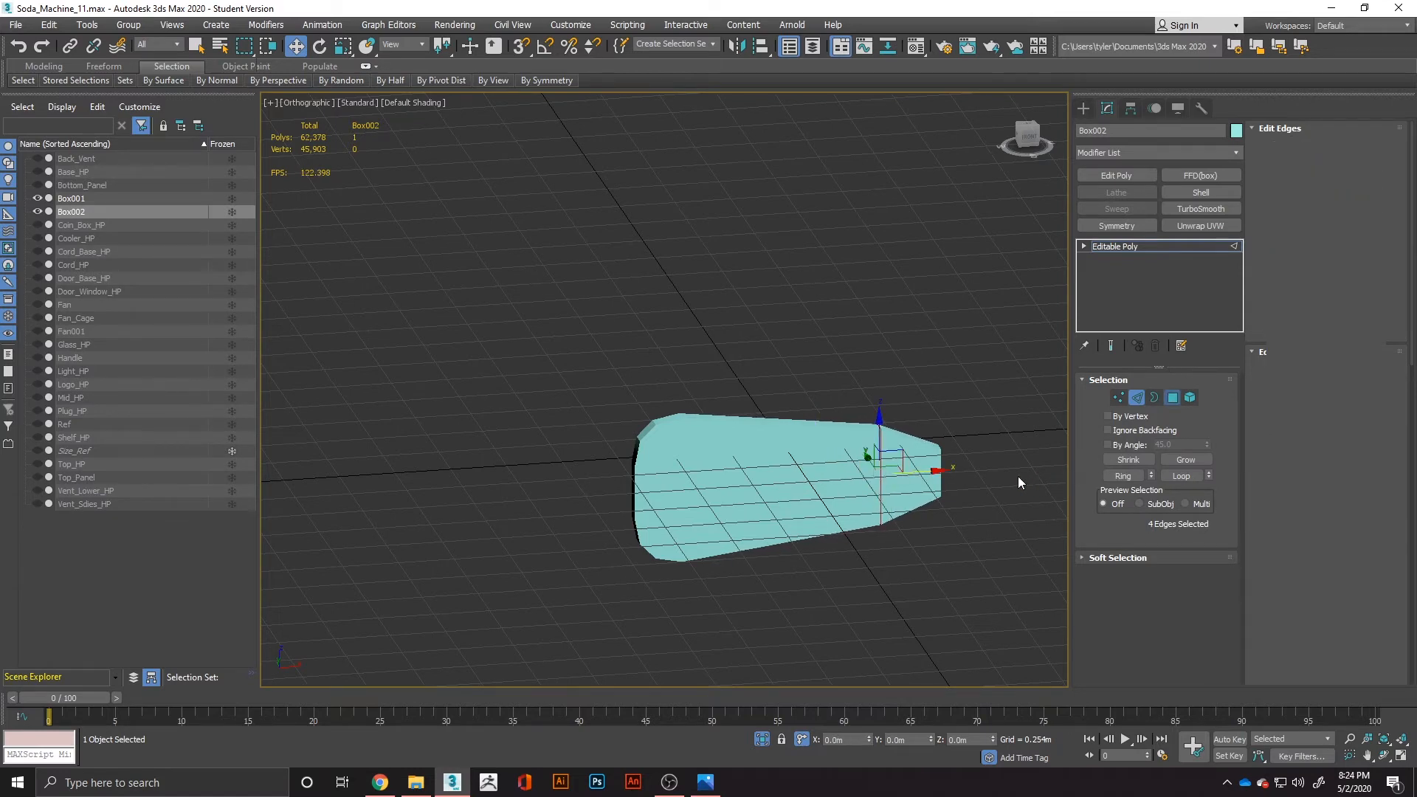
mouse_move(960, 476)
middle_mouse_down("alt")
mouse_move(916, 477)
mouse_move(942, 474)
middle_mouse_up("alt")
key("Delete")
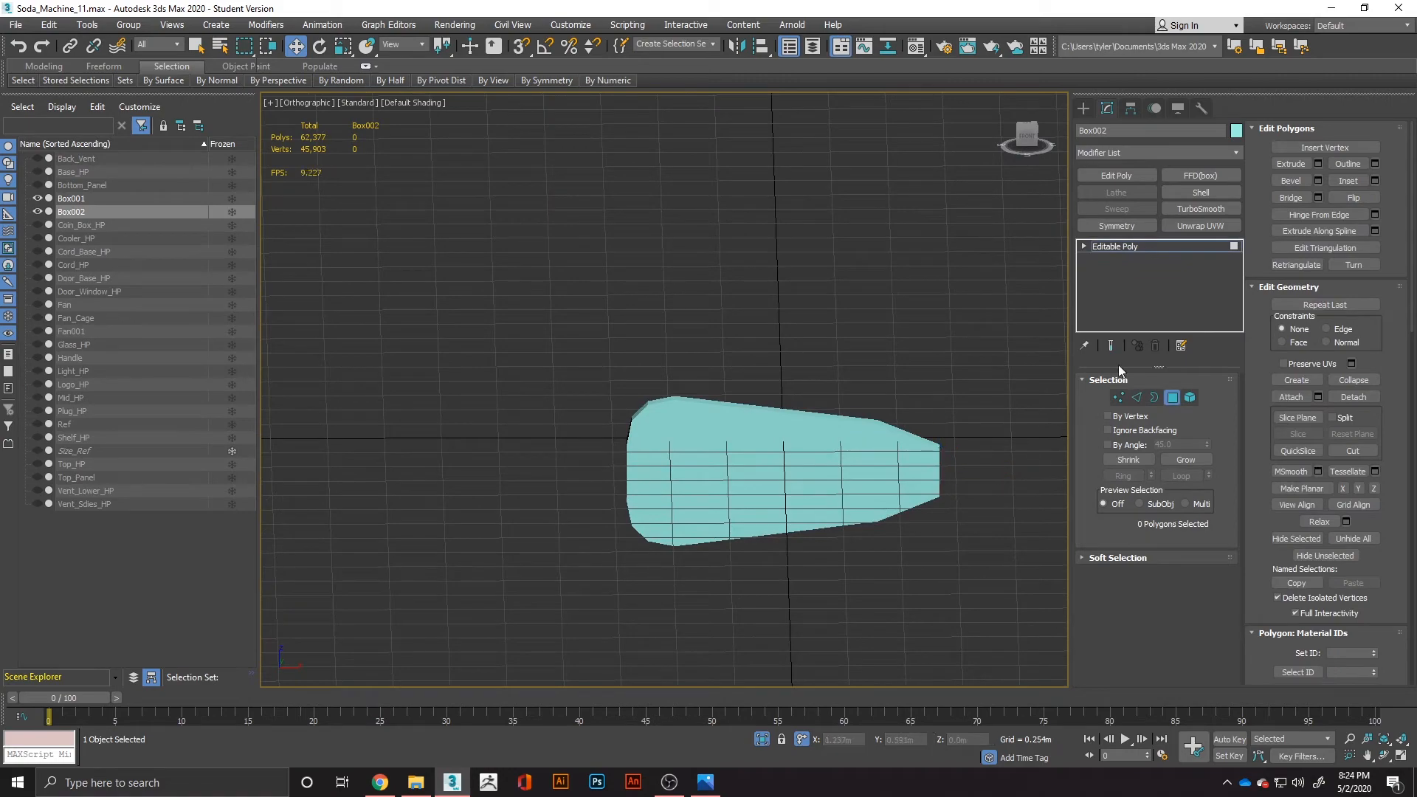
Try a TurboSmooth modifier on the blade and undo it.
left_click(1201, 209)
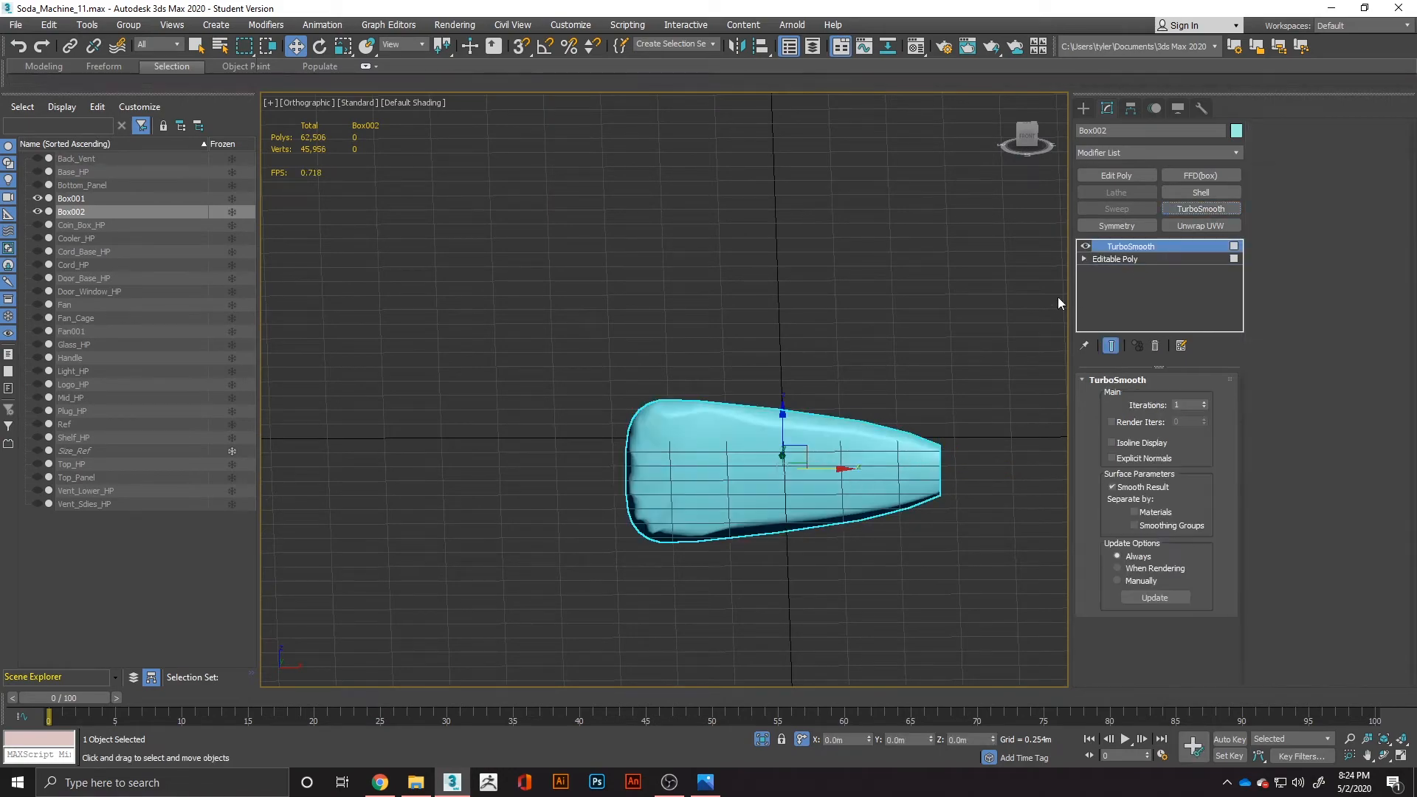
key("ctrl+z")
middle_click_drag(750, 468, 857, 484, "alt")
Show edged faces and connect the ring of edges spanning the blade's thickness with 1 segment, centred along the rim.
left_click(1173, 399)
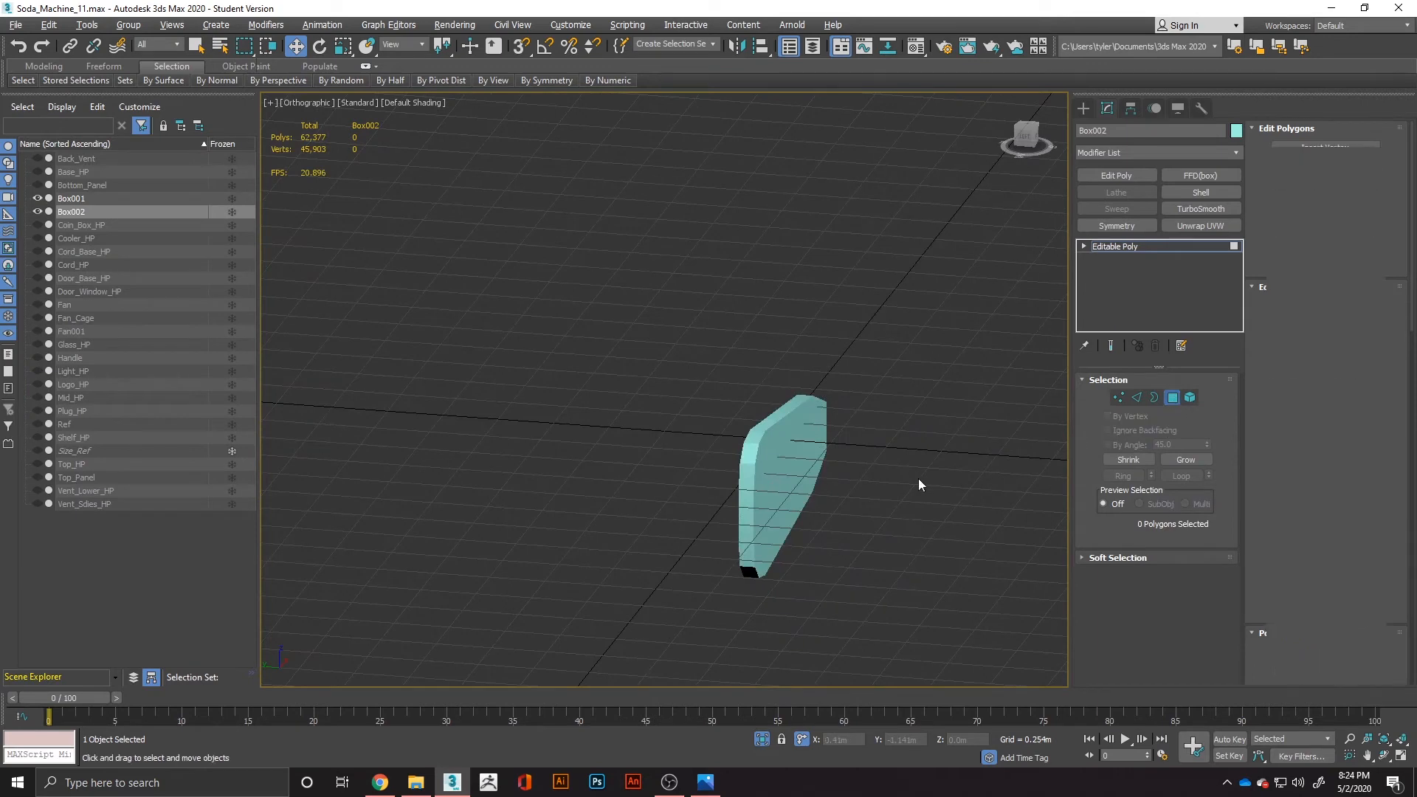
left_click(1137, 398)
key("4")
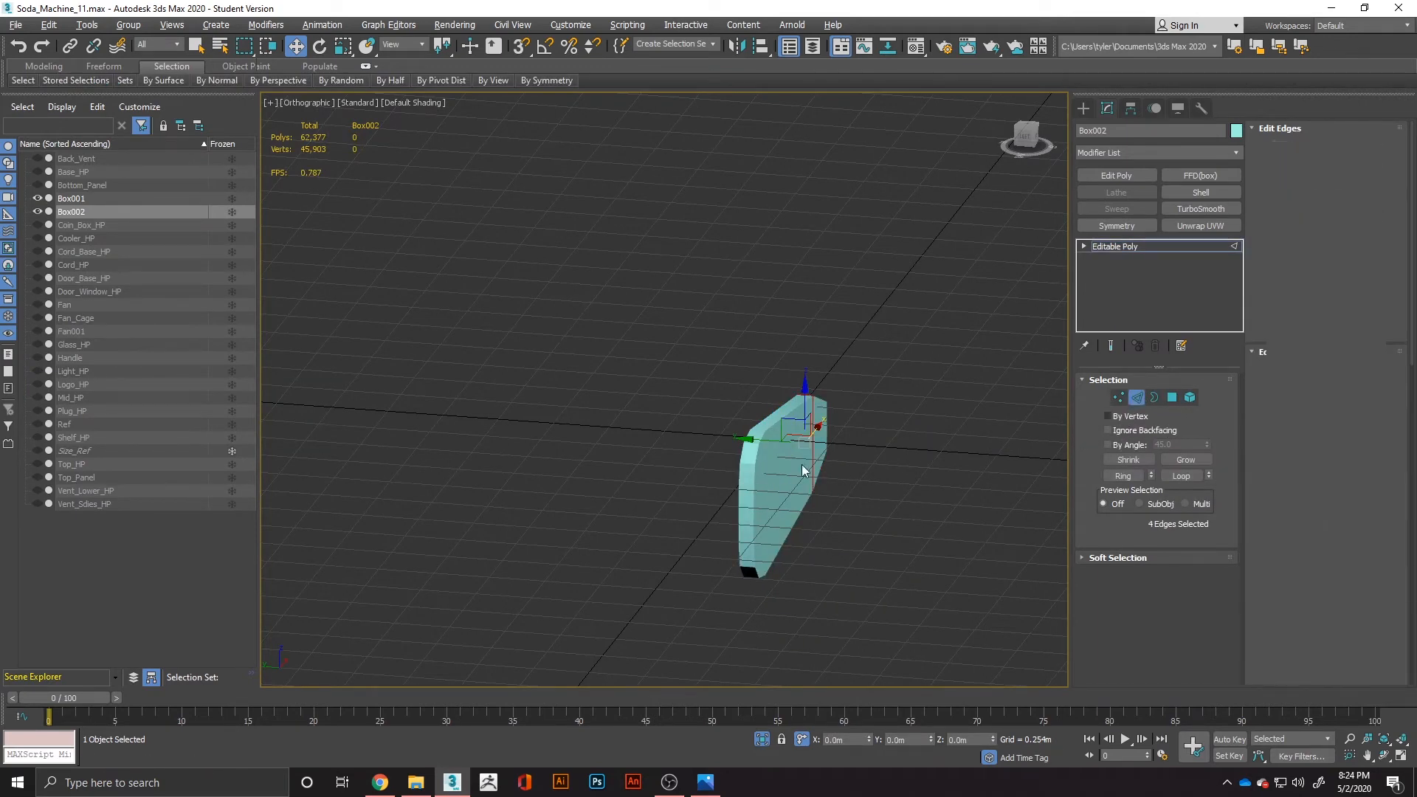
scroll(738, 480, "up", 3)
key("F4")
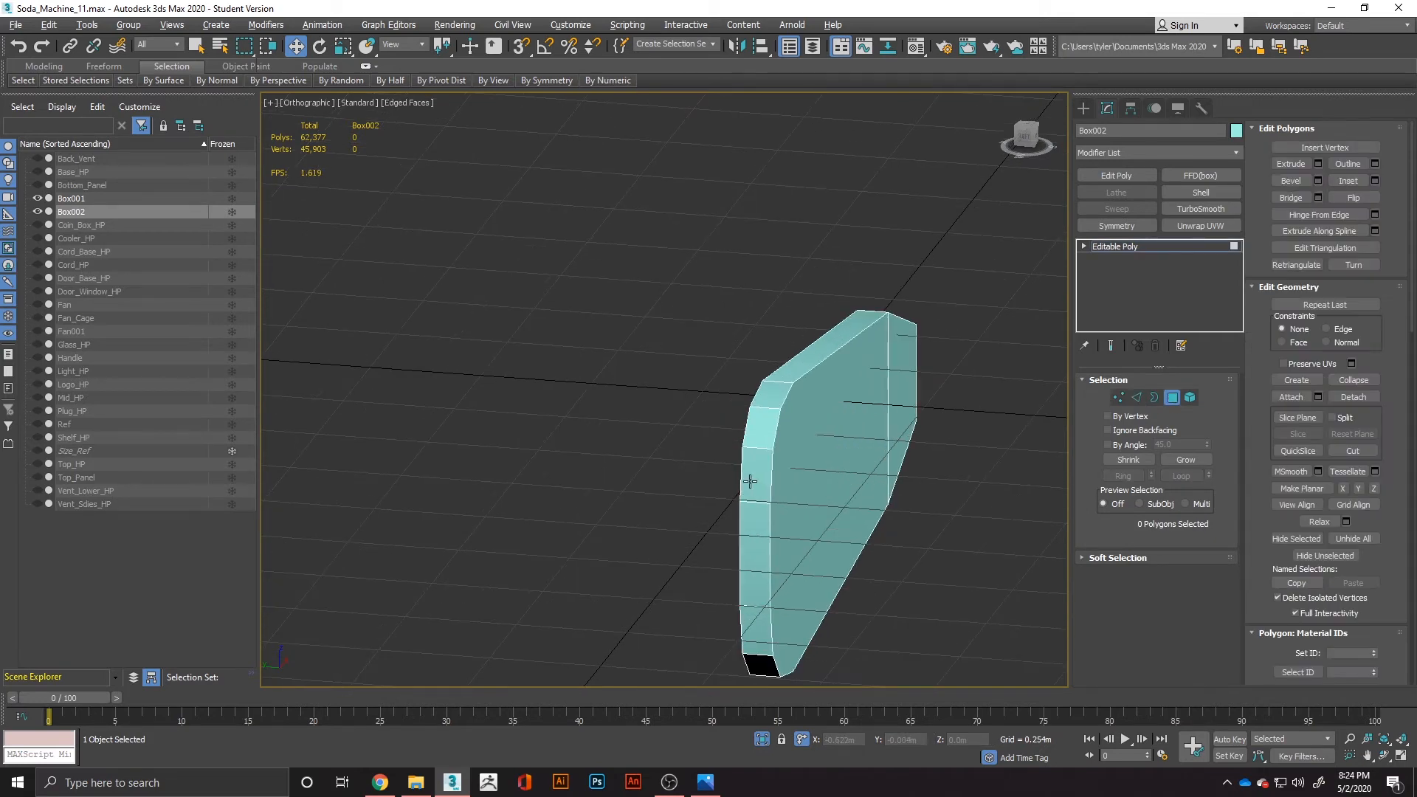
left_click(760, 502)
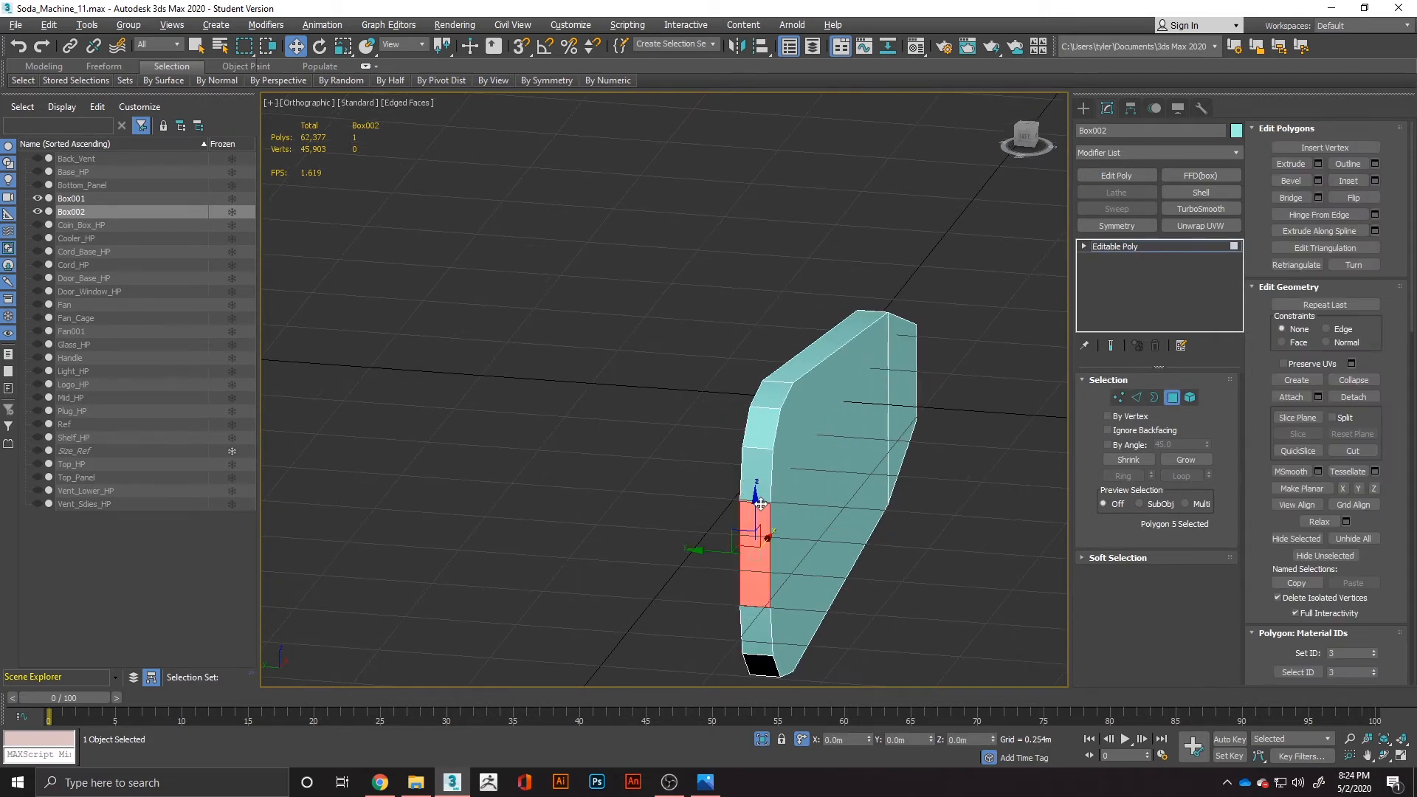
left_click(1137, 397)
left_click(761, 448)
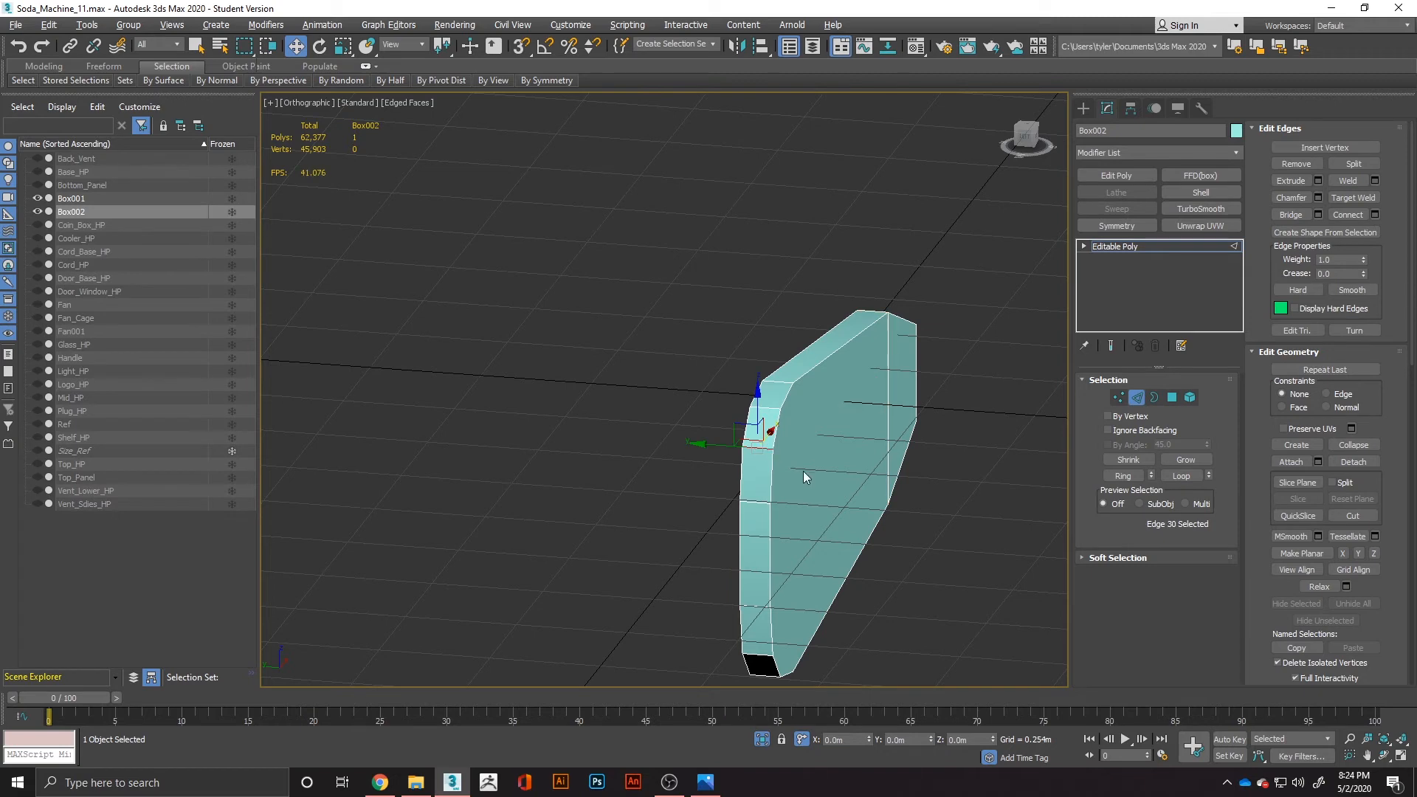
key("alt+r")
right_click(750, 494)
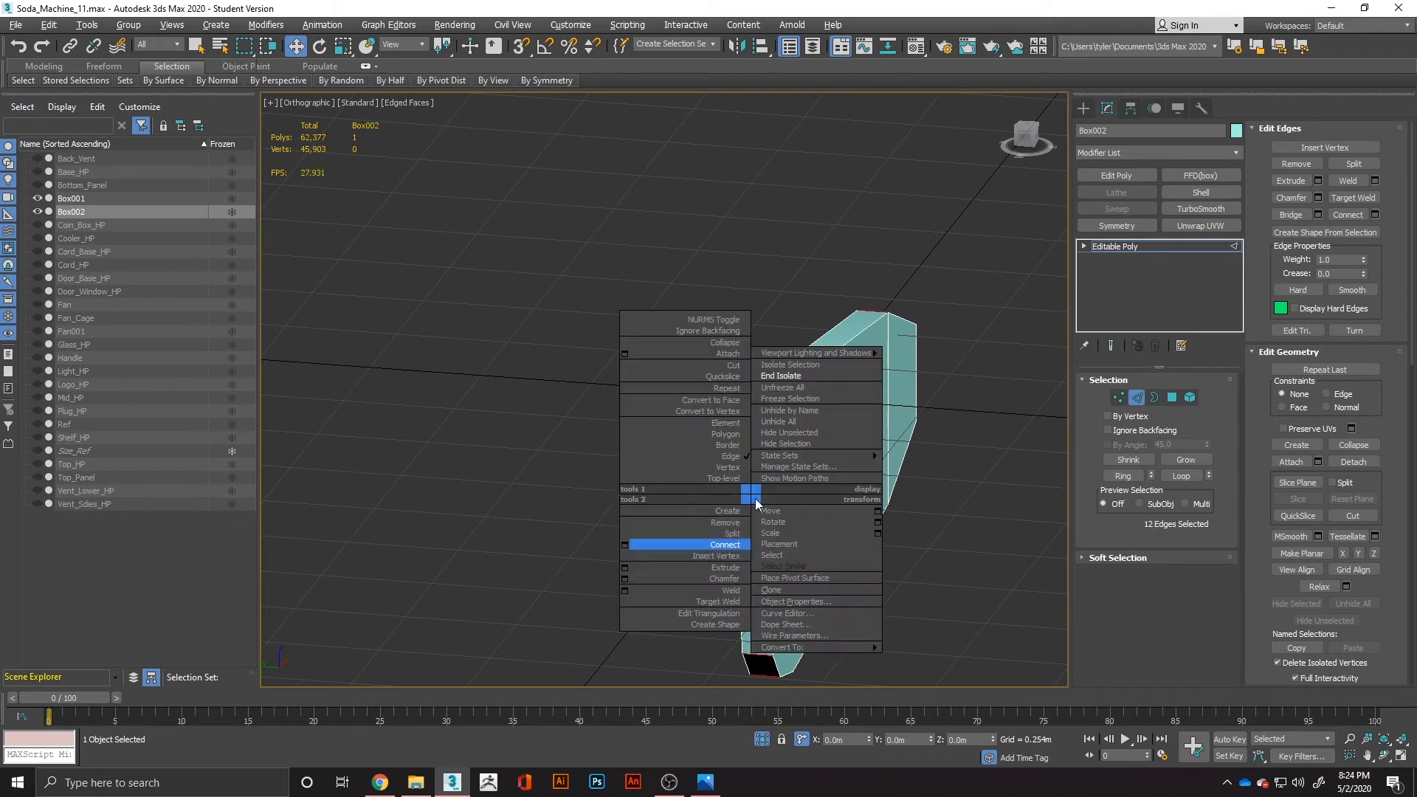
left_click(624, 545)
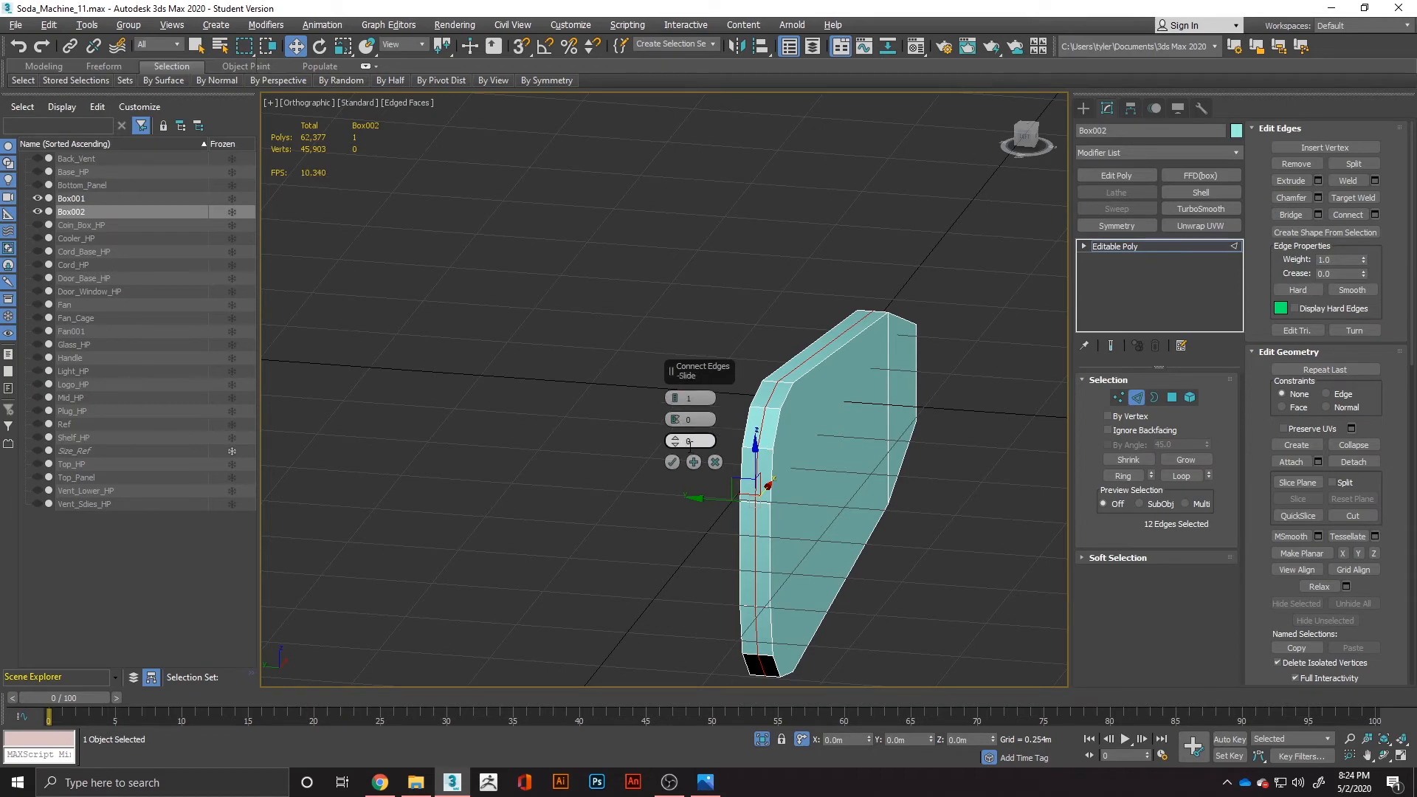
left_click(672, 462)
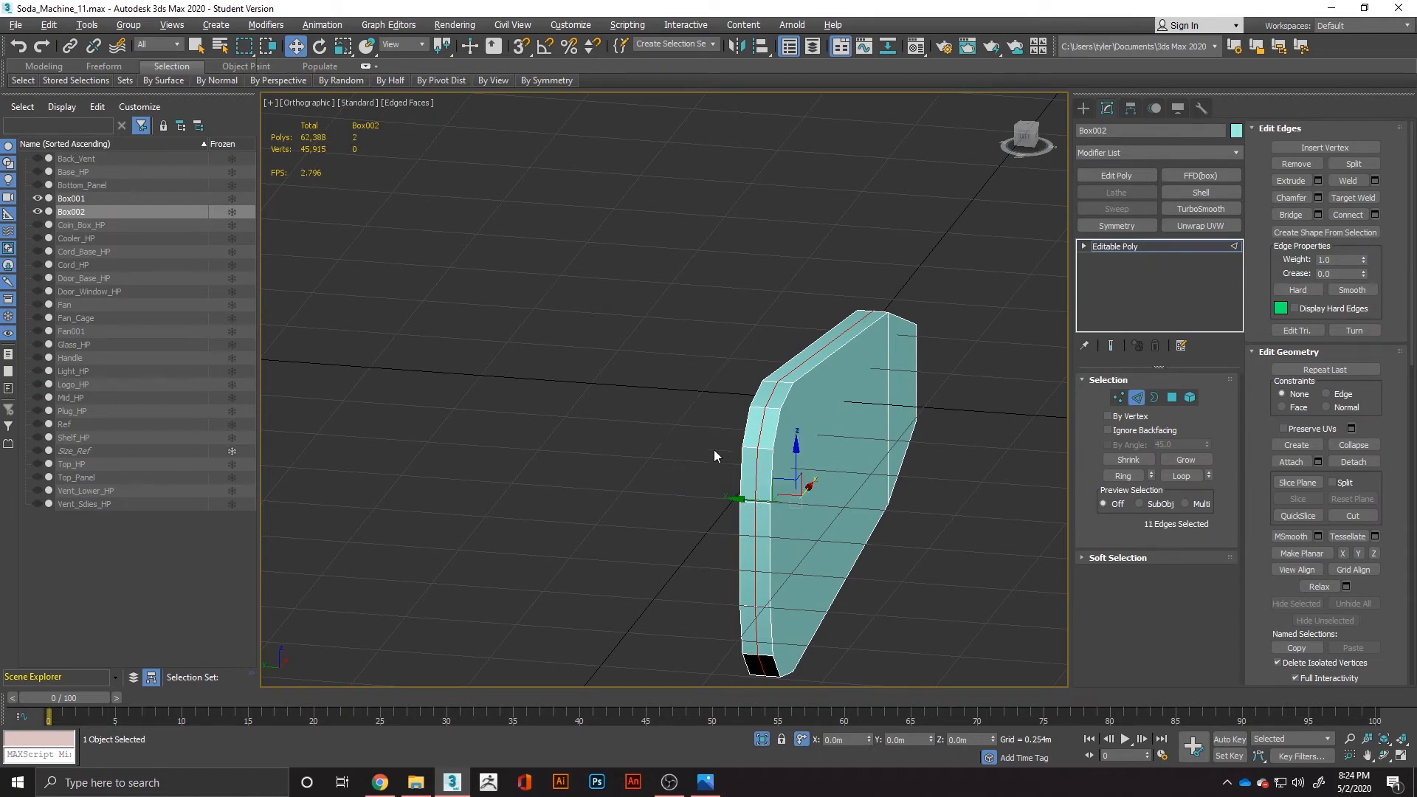
Chamfer the outline edges of the blade's front and back faces 0.015 m with 3 segments, excluding the crosswise and open-end edges.
left_click(1170, 397)
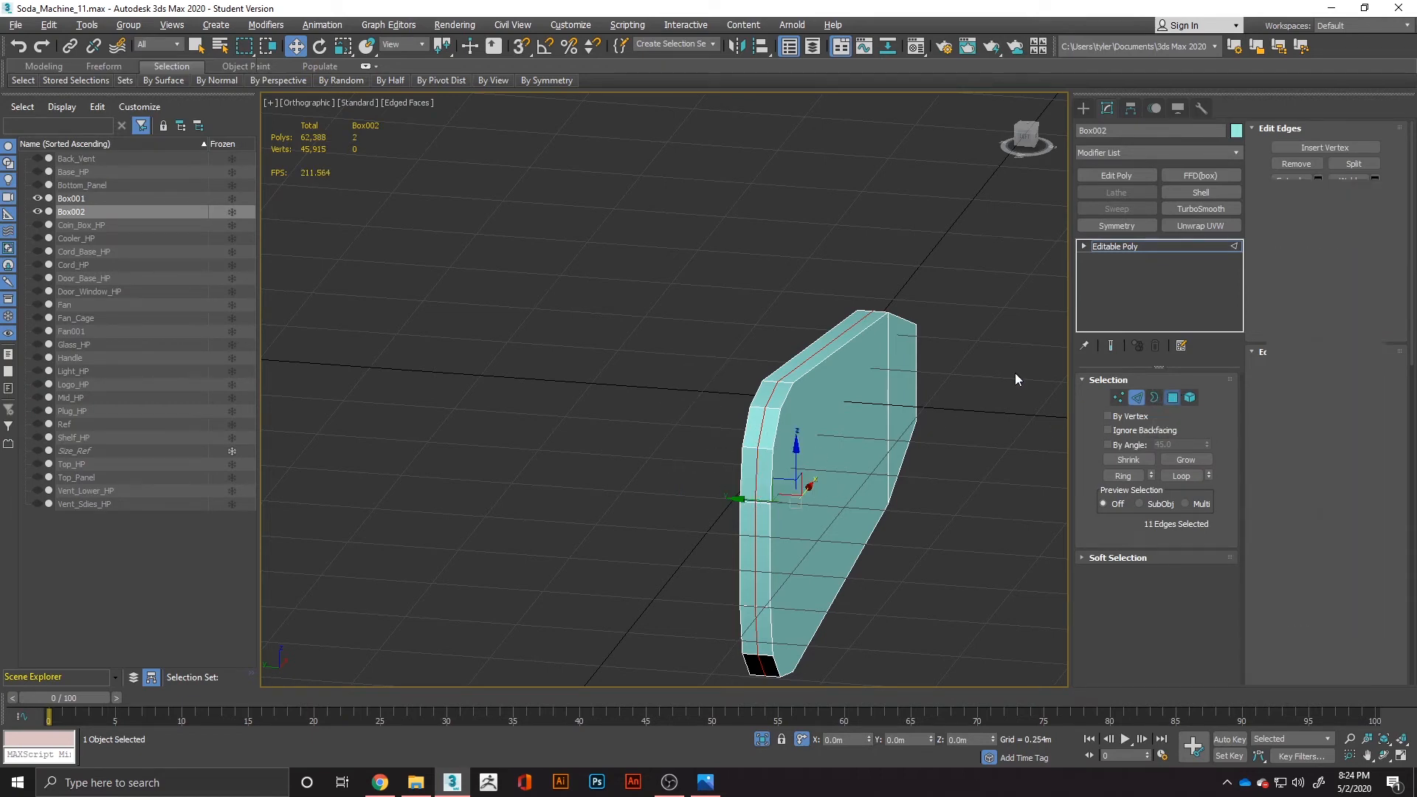
left_click(899, 371)
middle_click_drag(817, 455, 939, 453, "alt")
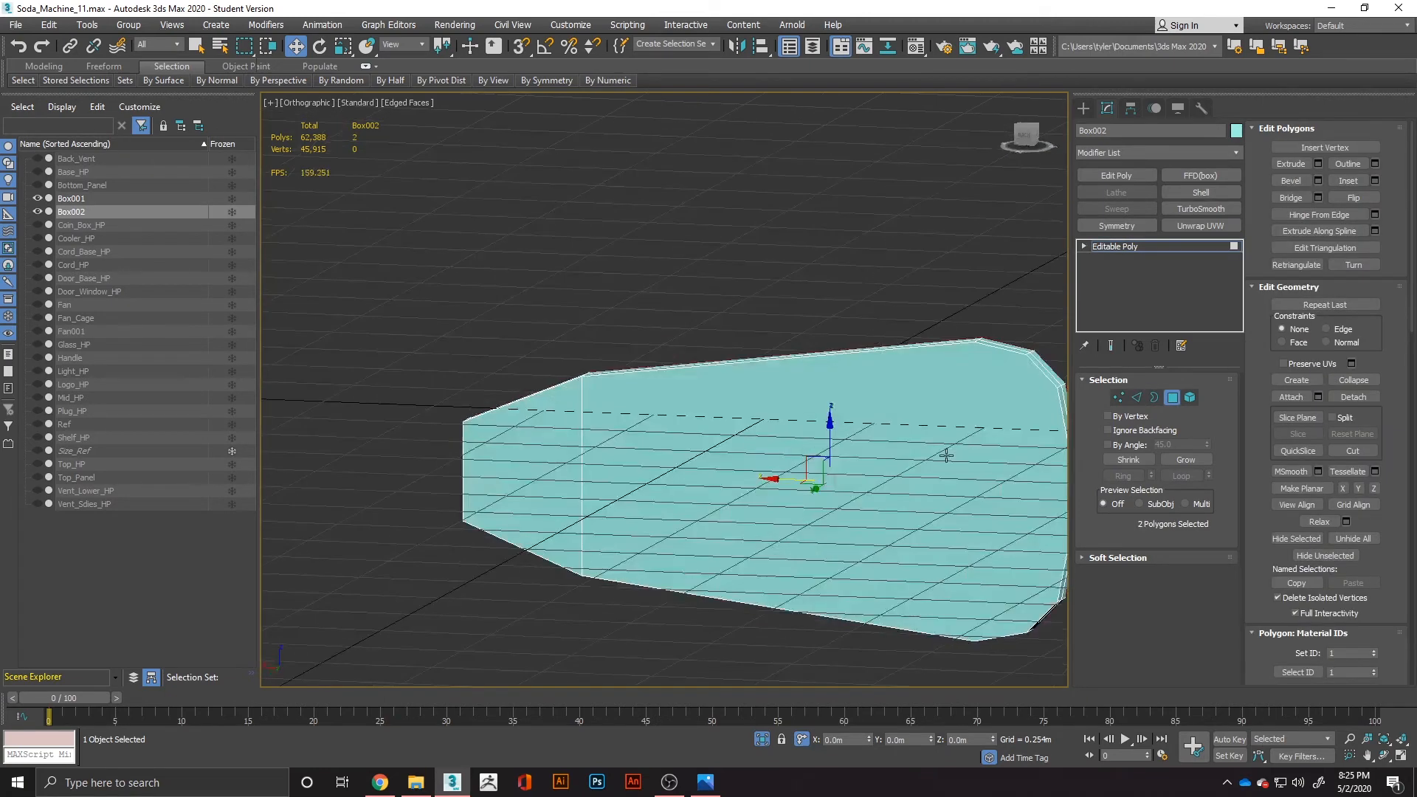
left_click(945, 455, "ctrl")
left_click(535, 456, "ctrl")
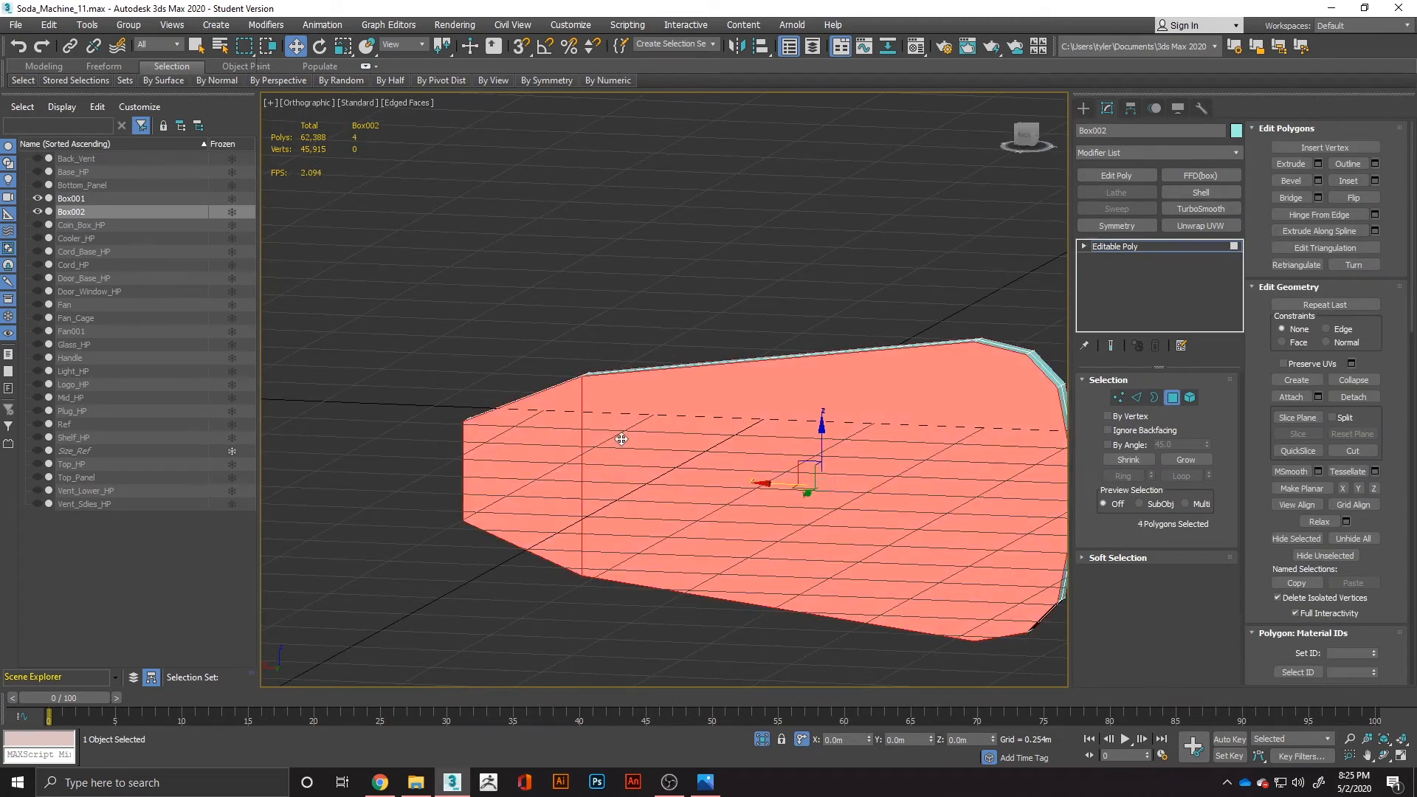
left_click(1135, 399, "ctrl")
middle_click_drag(852, 449, 671, 468, "alt")
middle_click_drag(982, 351, 609, 347, "alt")
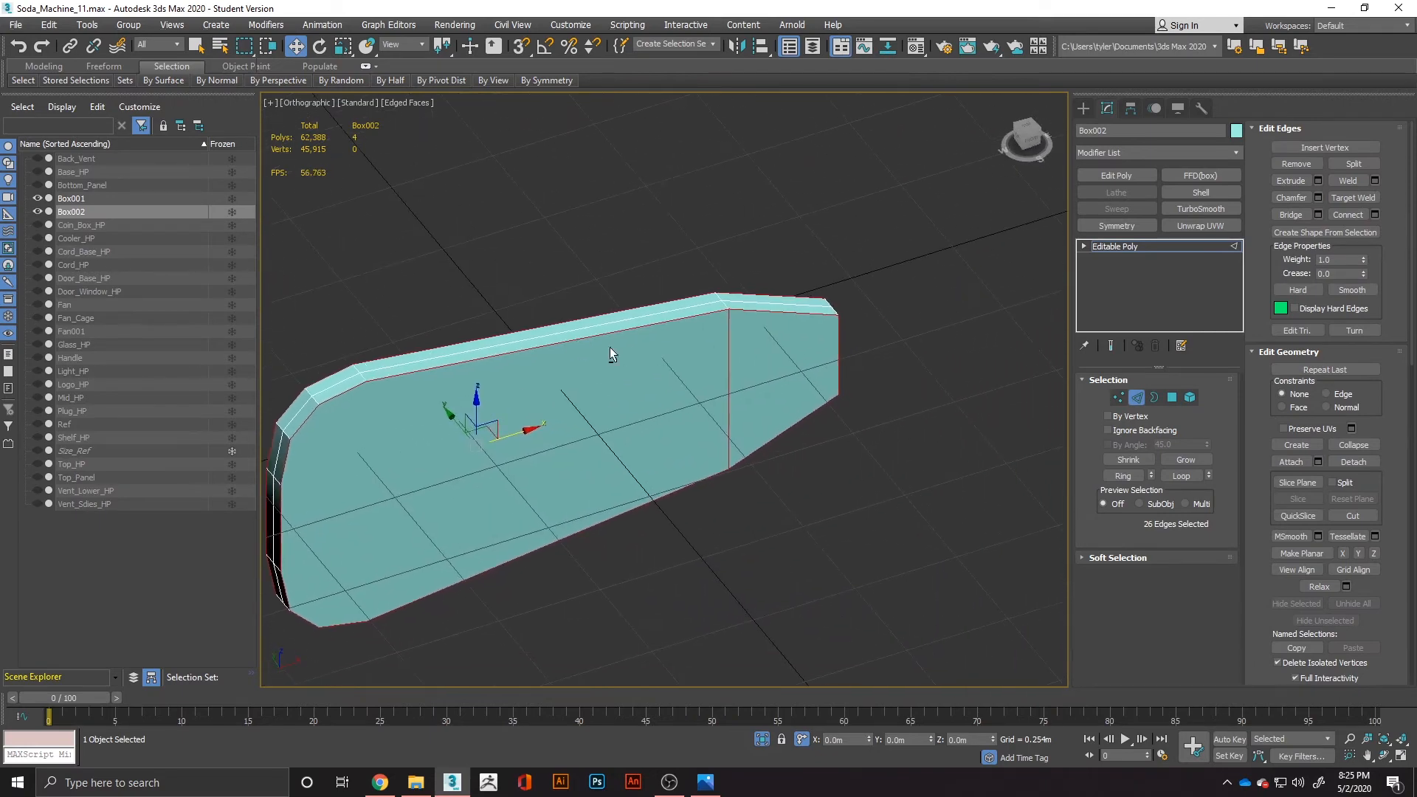
left_click_drag(869, 377, 872, 373, "alt")
middle_click_drag(872, 373, 1051, 363, "alt")
right_click(611, 430)
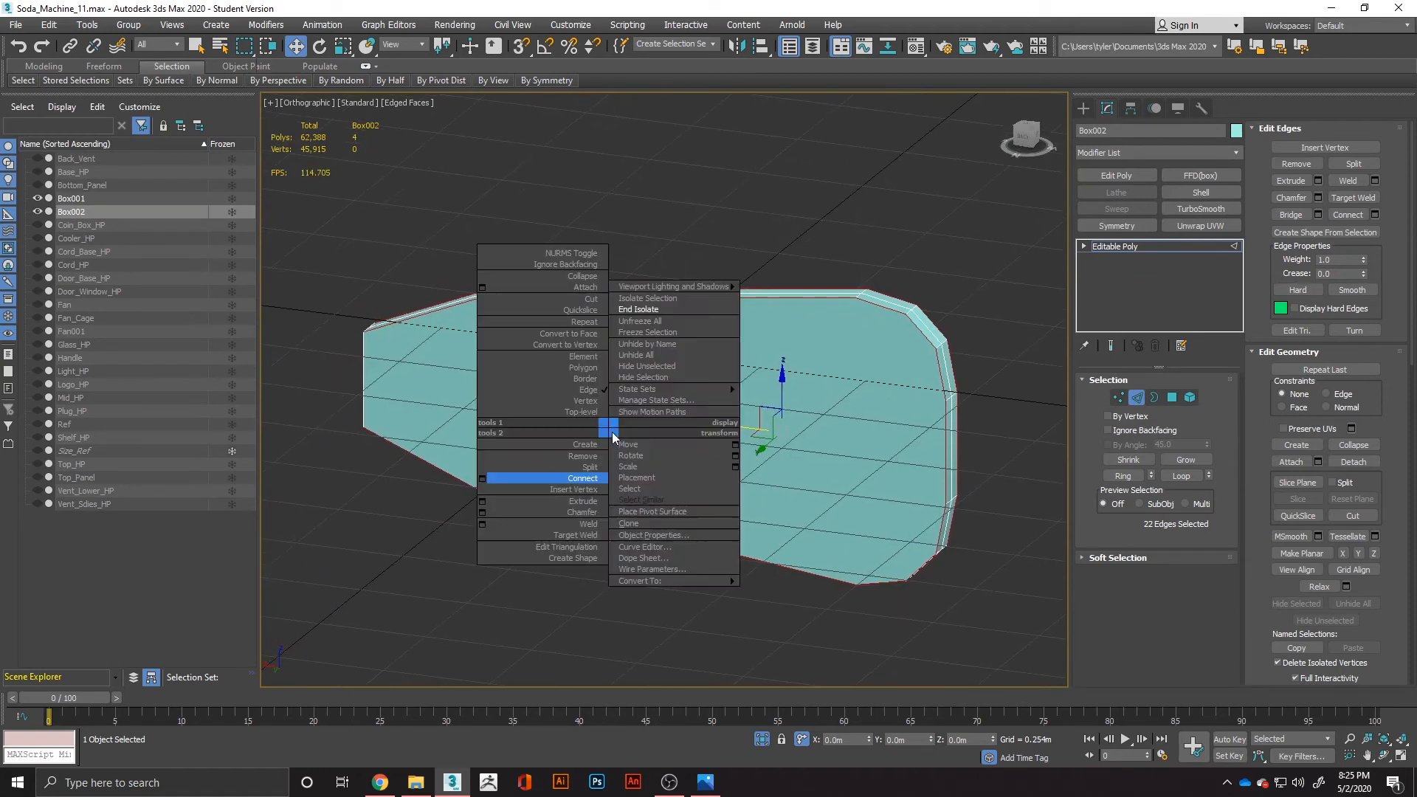
left_click(483, 512)
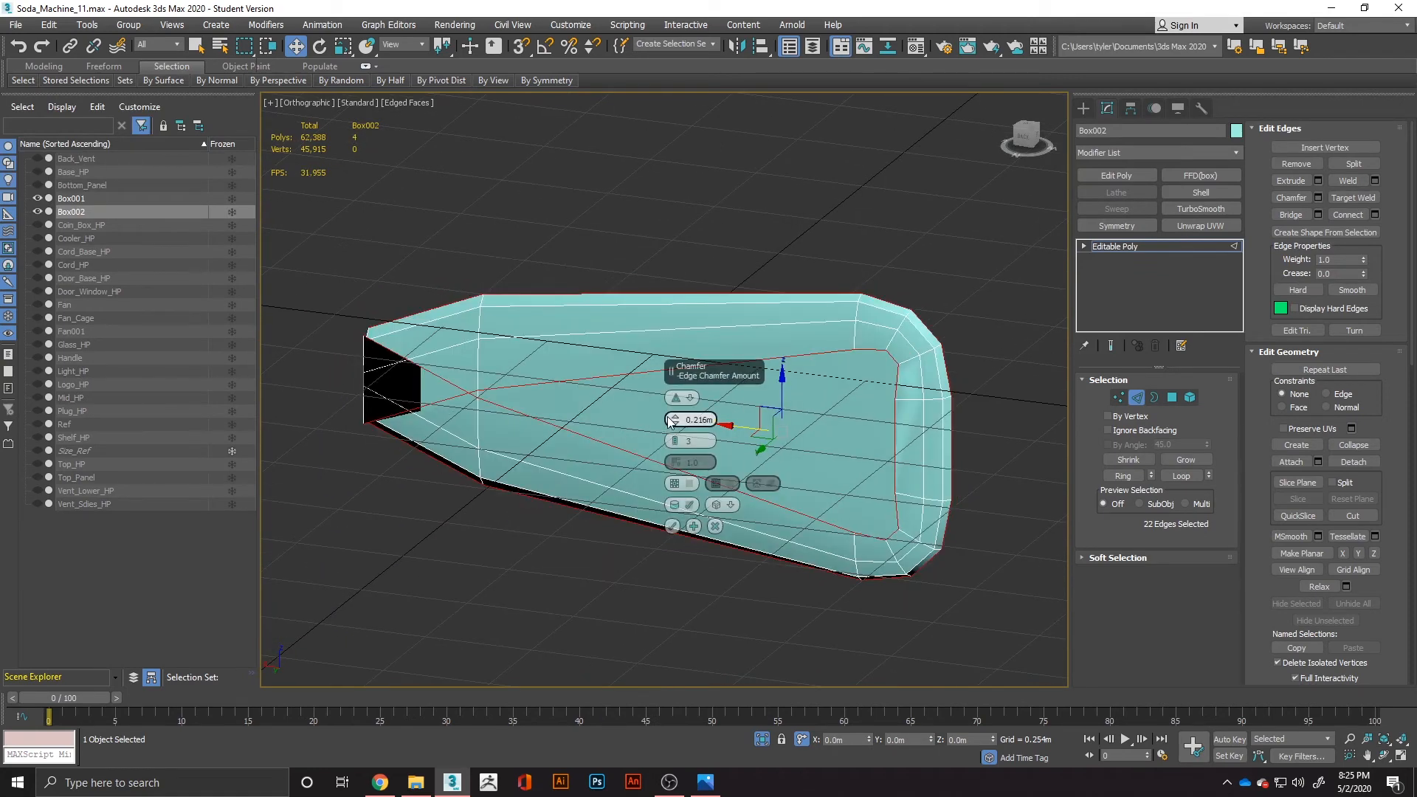
right_click(675, 426)
left_click_drag(676, 425, 676, 404)
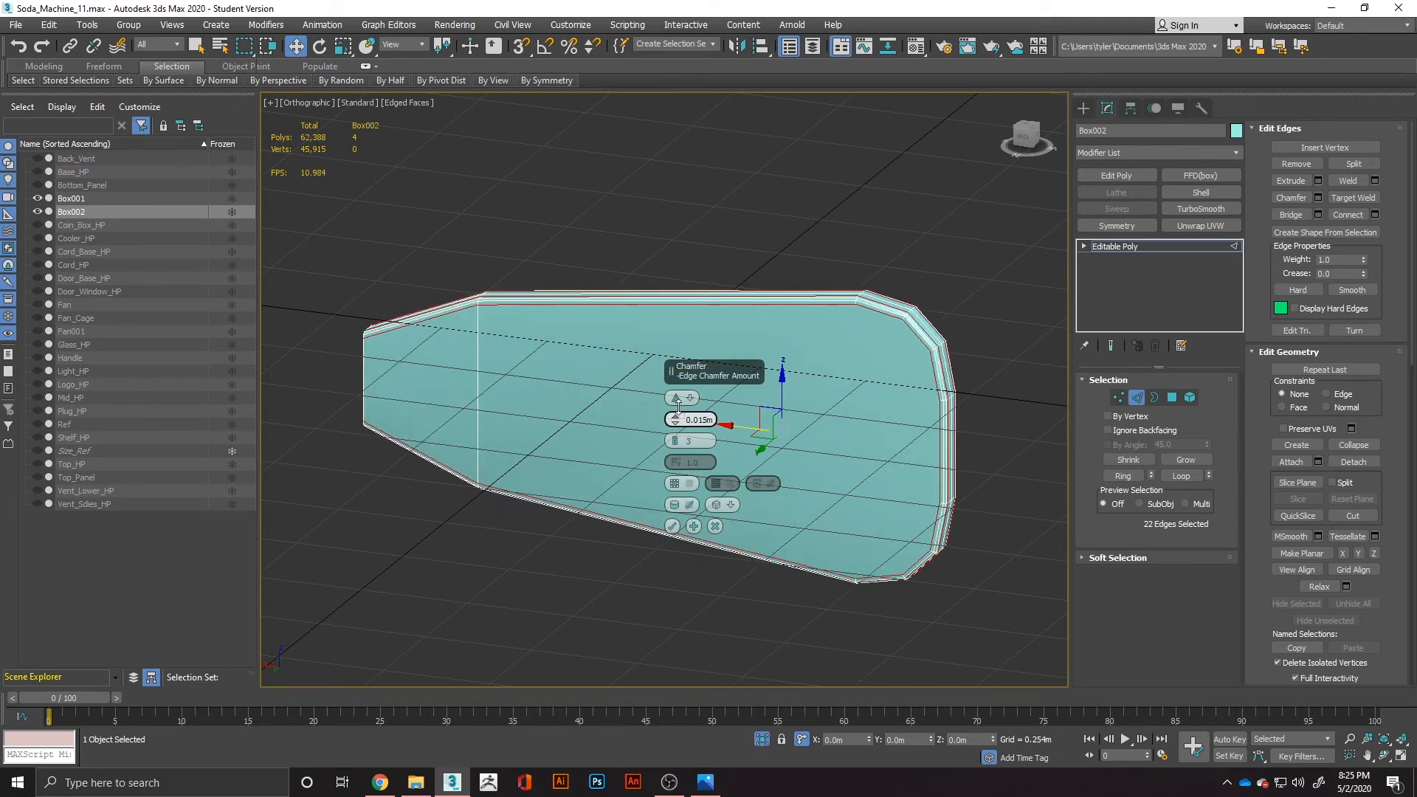
middle_click_drag(739, 423, 662, 502, "alt")
left_click(672, 527)
Smooth the blade with a 1-iteration TurboSmooth and convert it to an editable poly.
left_click(1201, 209)
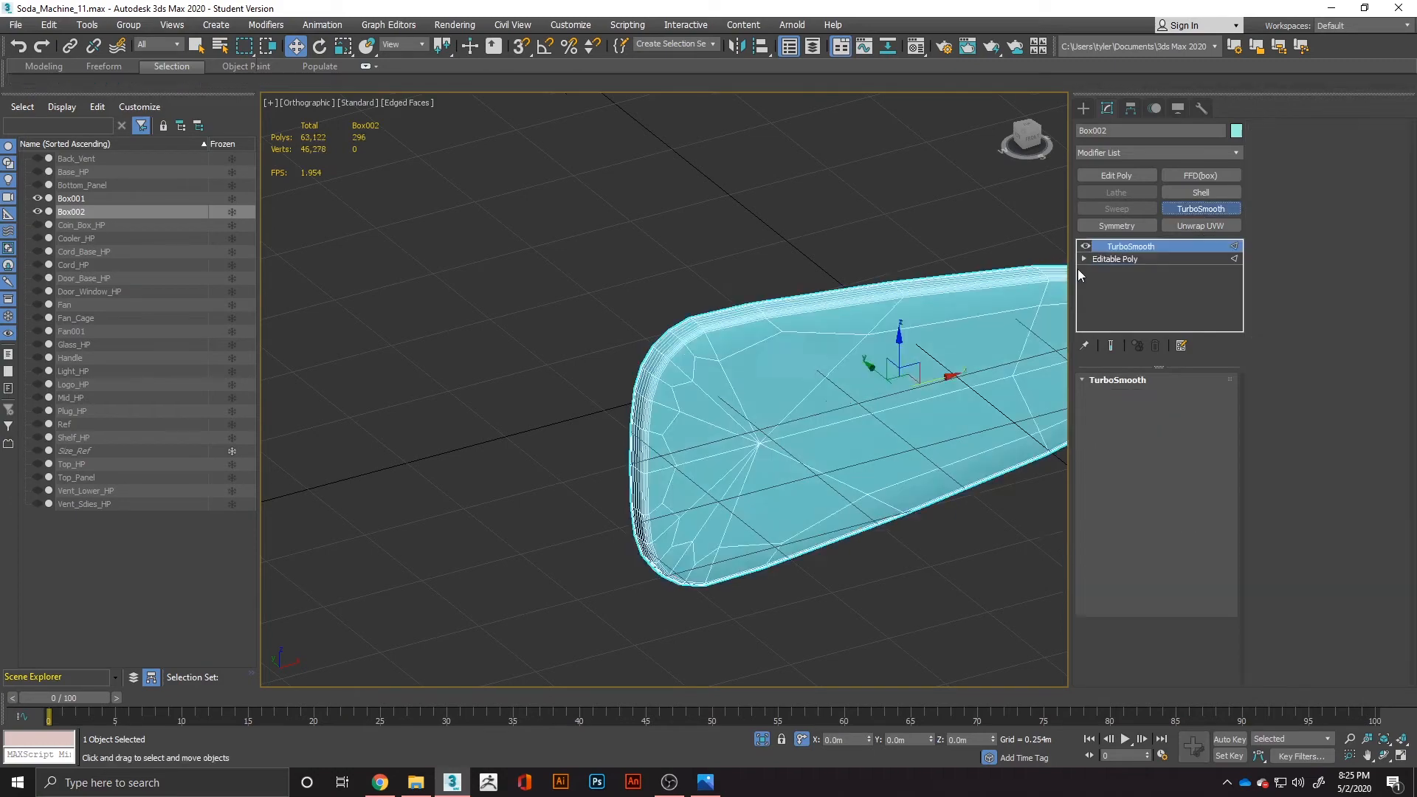
middle_click_drag(843, 398, 782, 413, "alt")
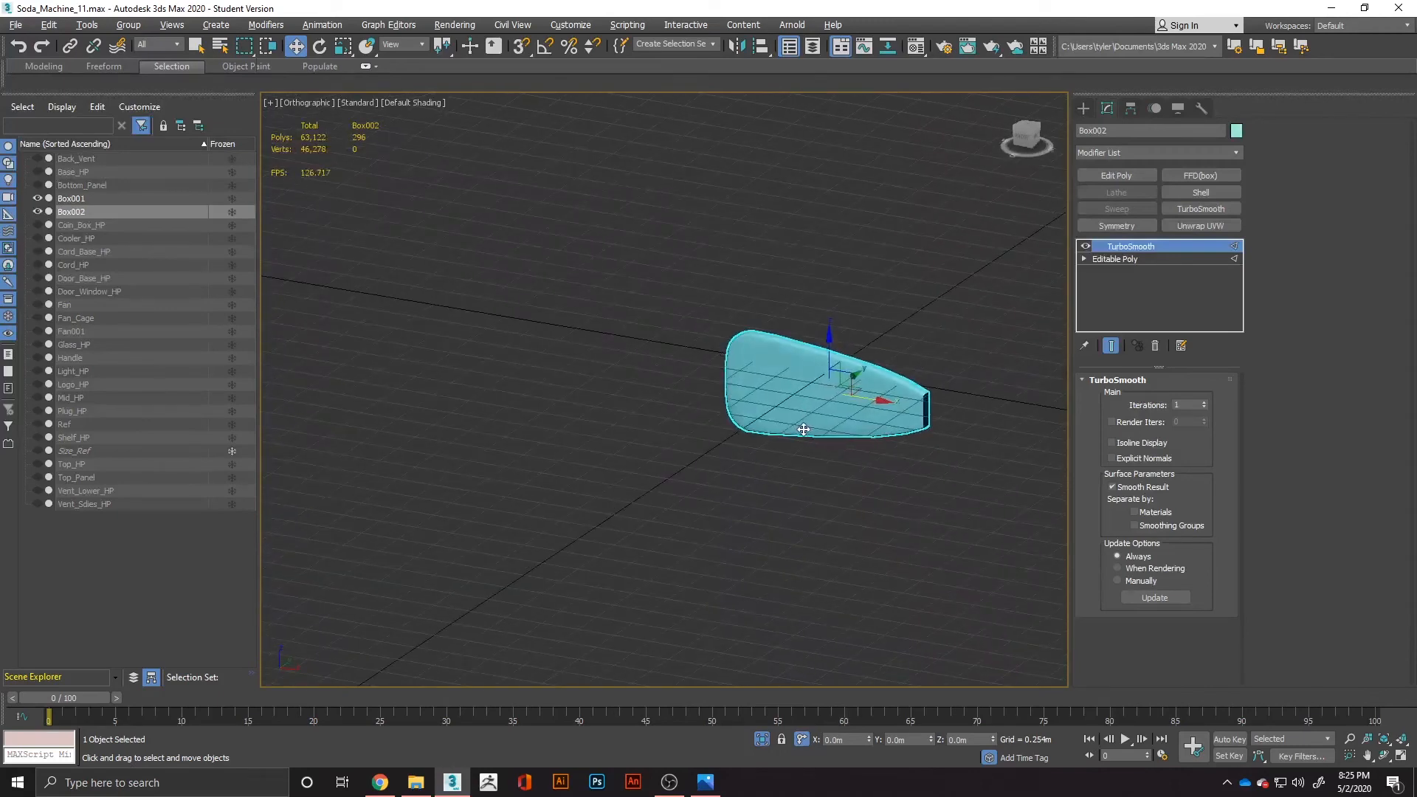
right_click(789, 410)
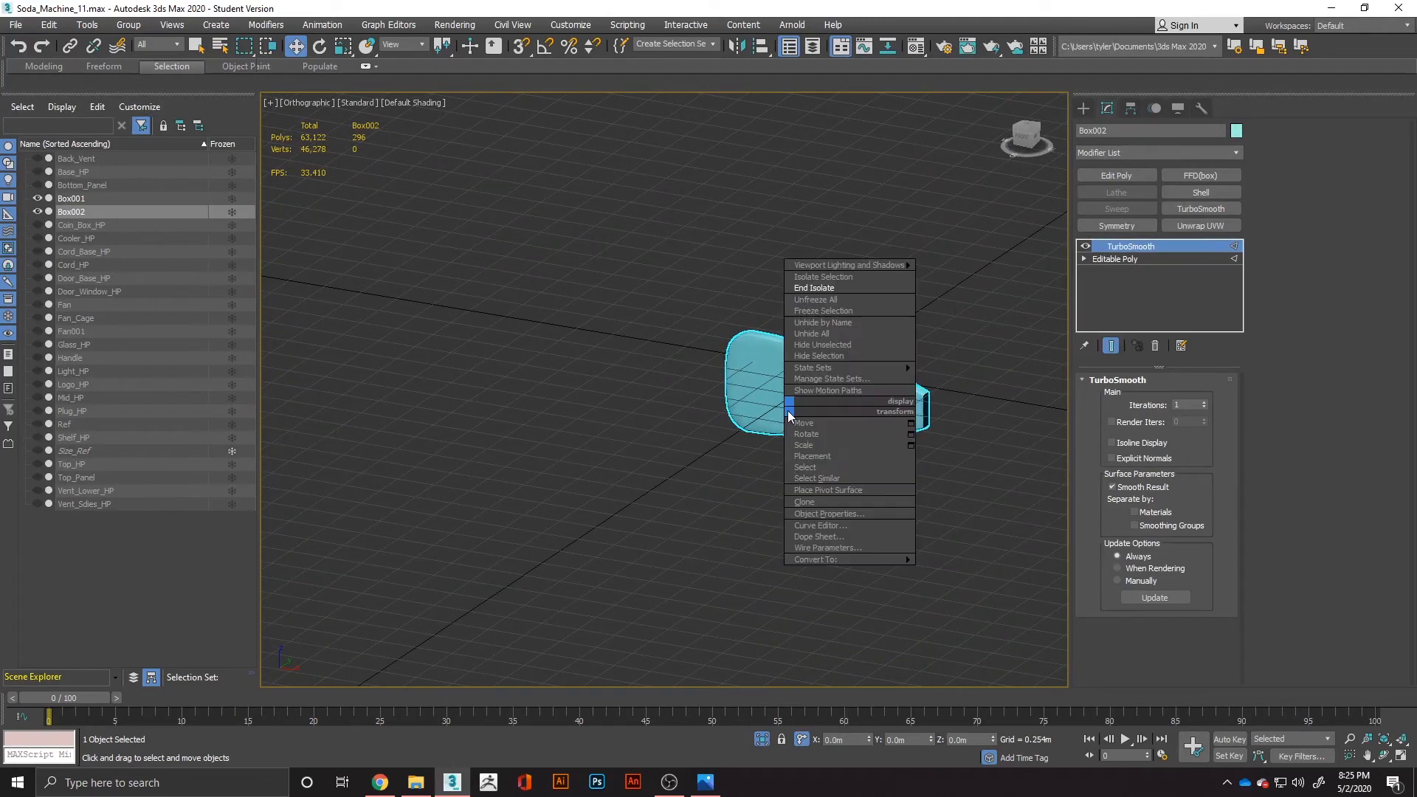
mouse_move(818, 560)
left_click(967, 570)
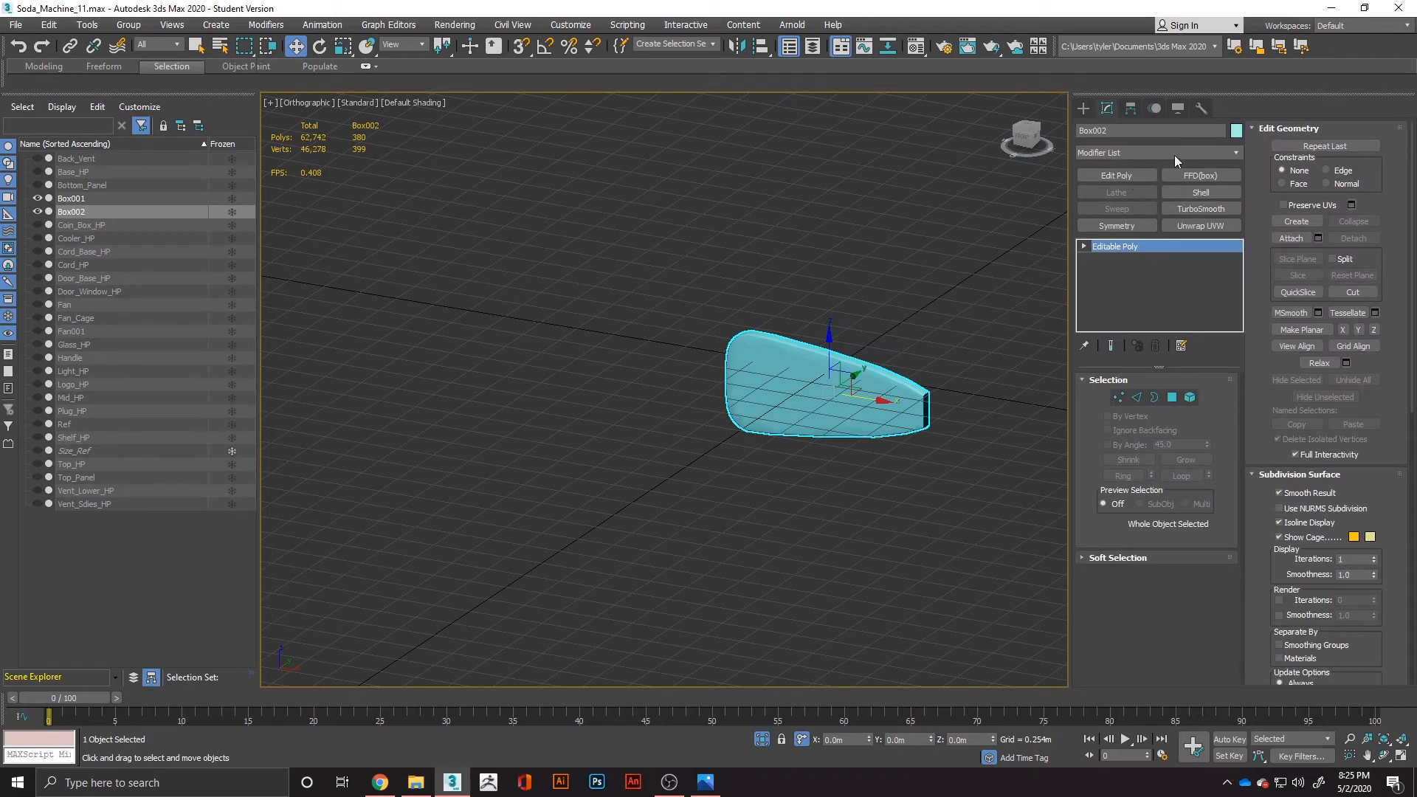
Try to curve the blade with a Bend modifier on the Y and X axes, and delete the modifier.
left_click(1153, 152)
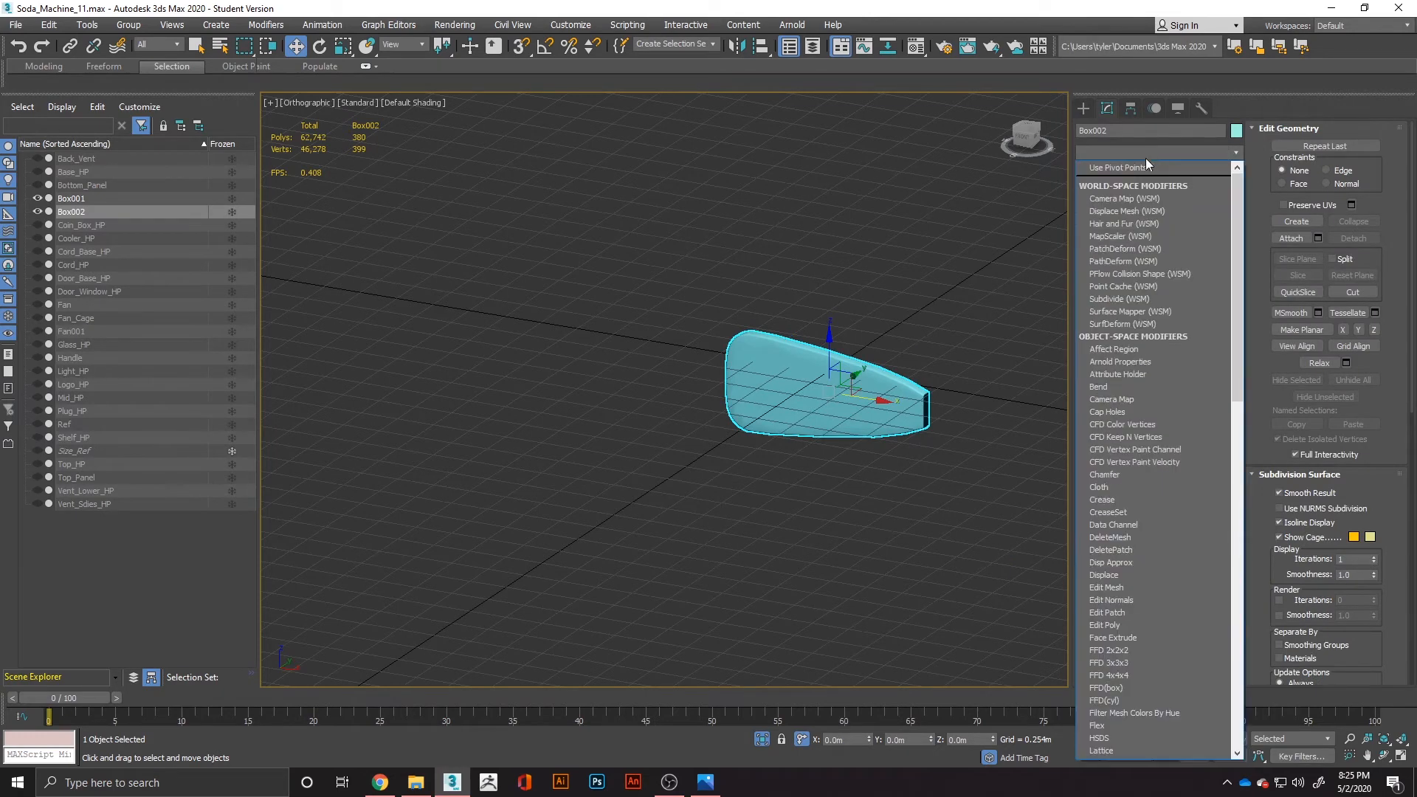
scroll(1112, 223, "down", 6)
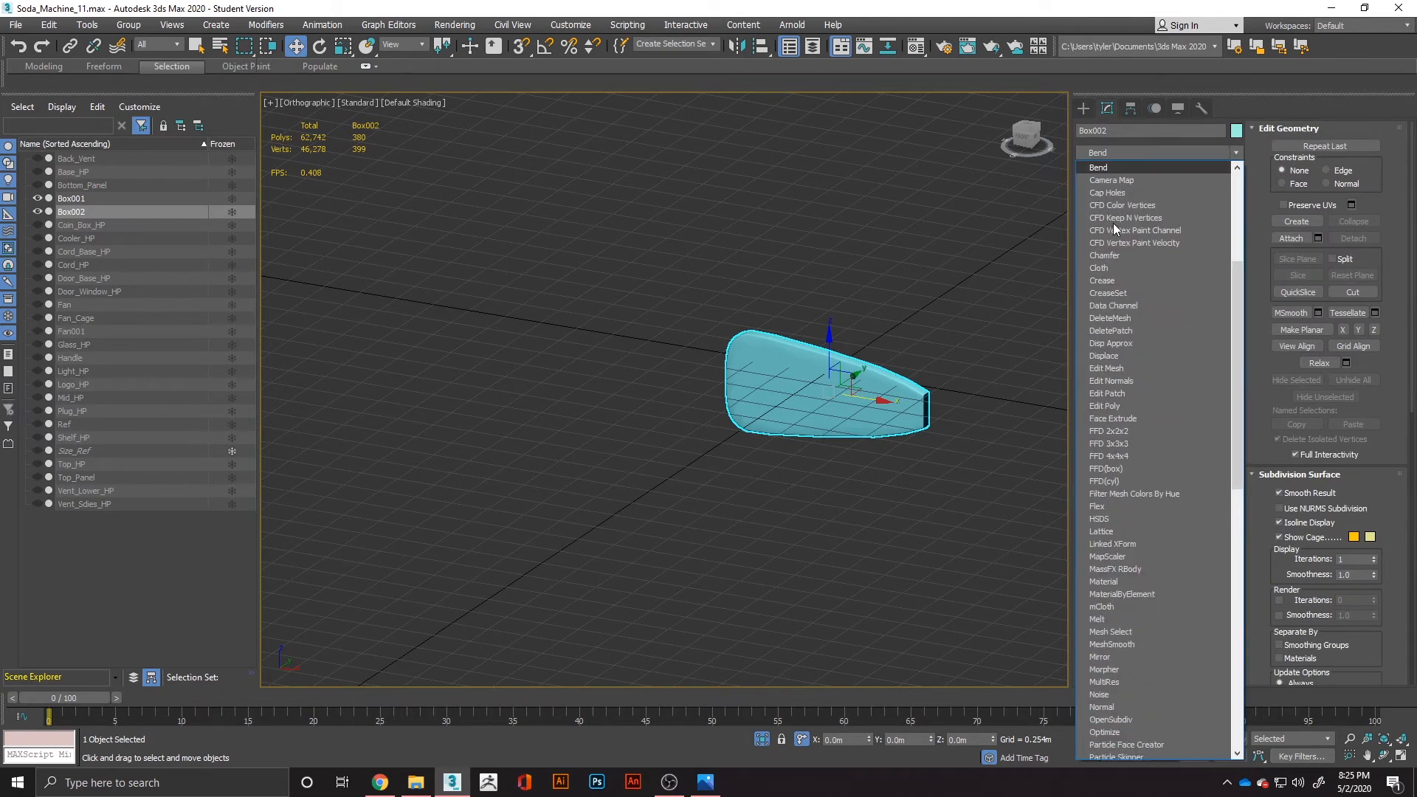
left_click(1119, 170)
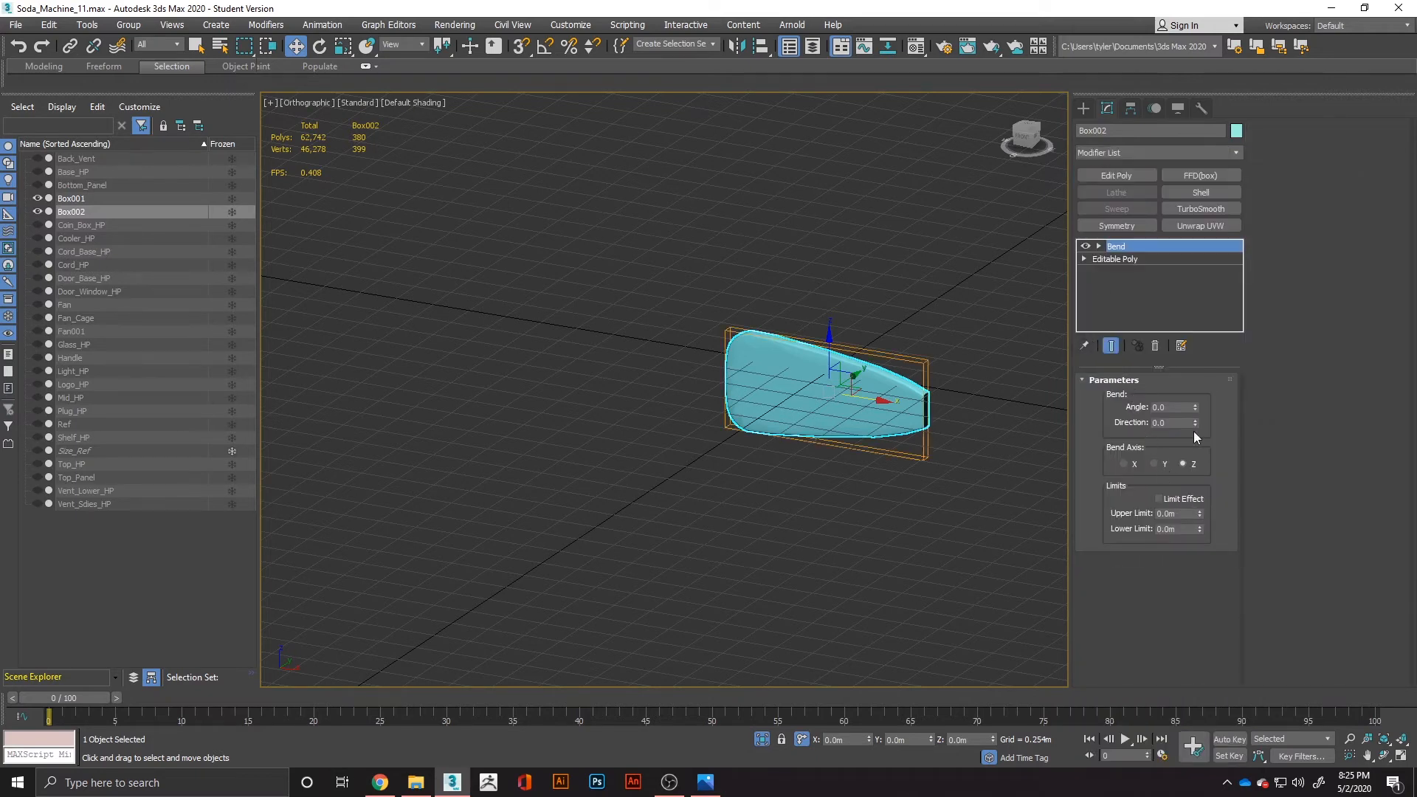
left_click_drag(1196, 408, 1225, 404)
left_click(1155, 463)
mouse_move(1195, 408)
left_mouse_down()
mouse_move(1179, 422)
mouse_move(1202, 410)
left_mouse_up()
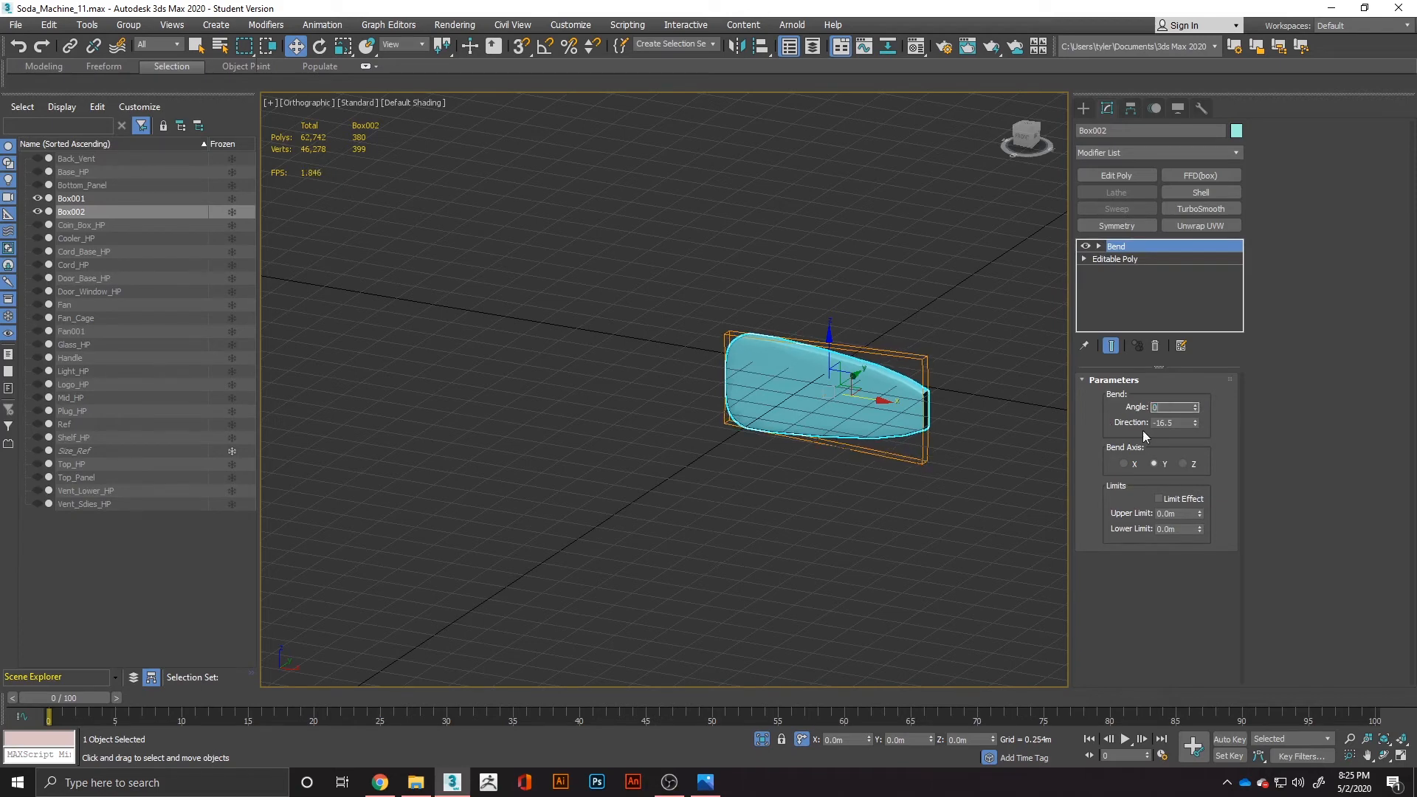
left_click(1125, 464)
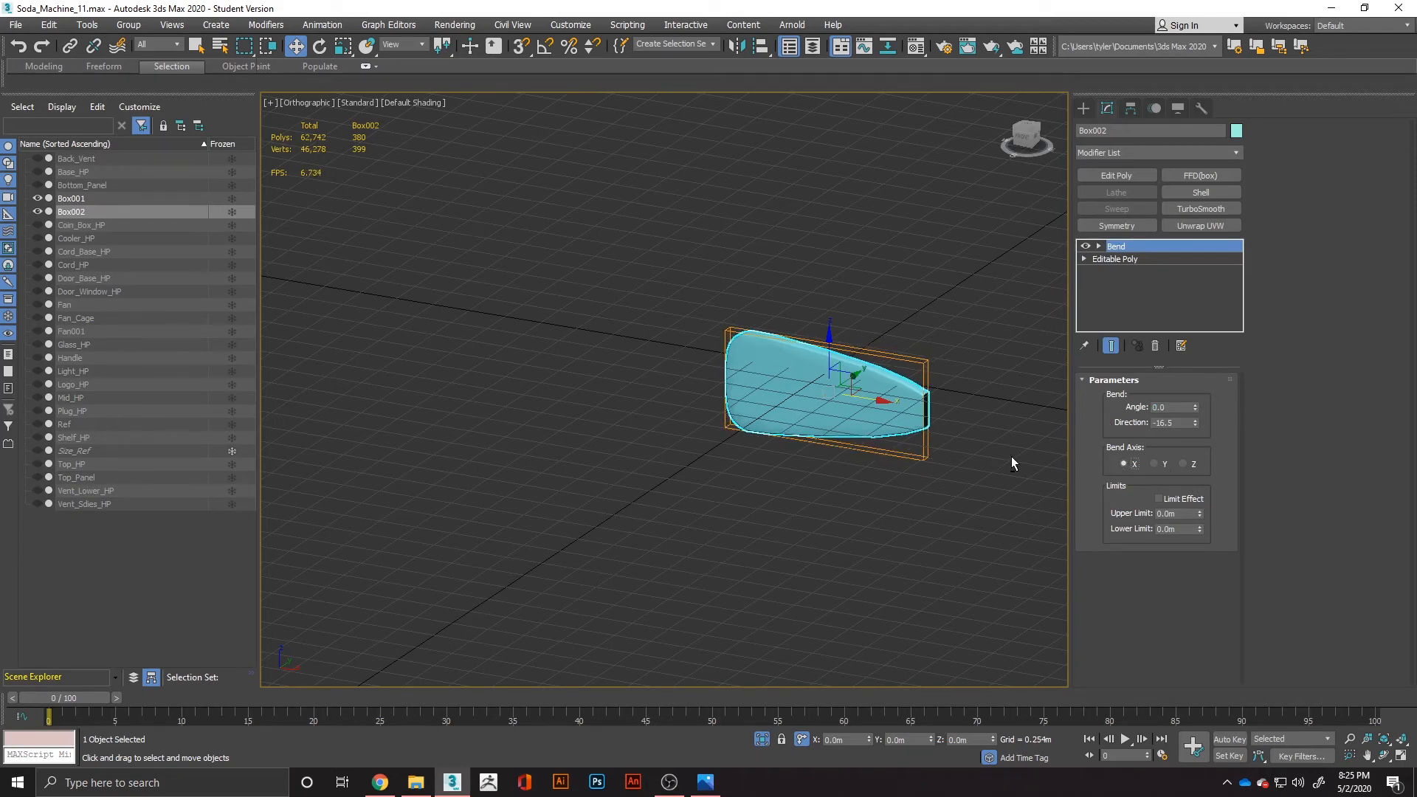
middle_click_drag(1012, 457, 921, 499, "alt")
left_click_drag(1194, 406, 1201, 380)
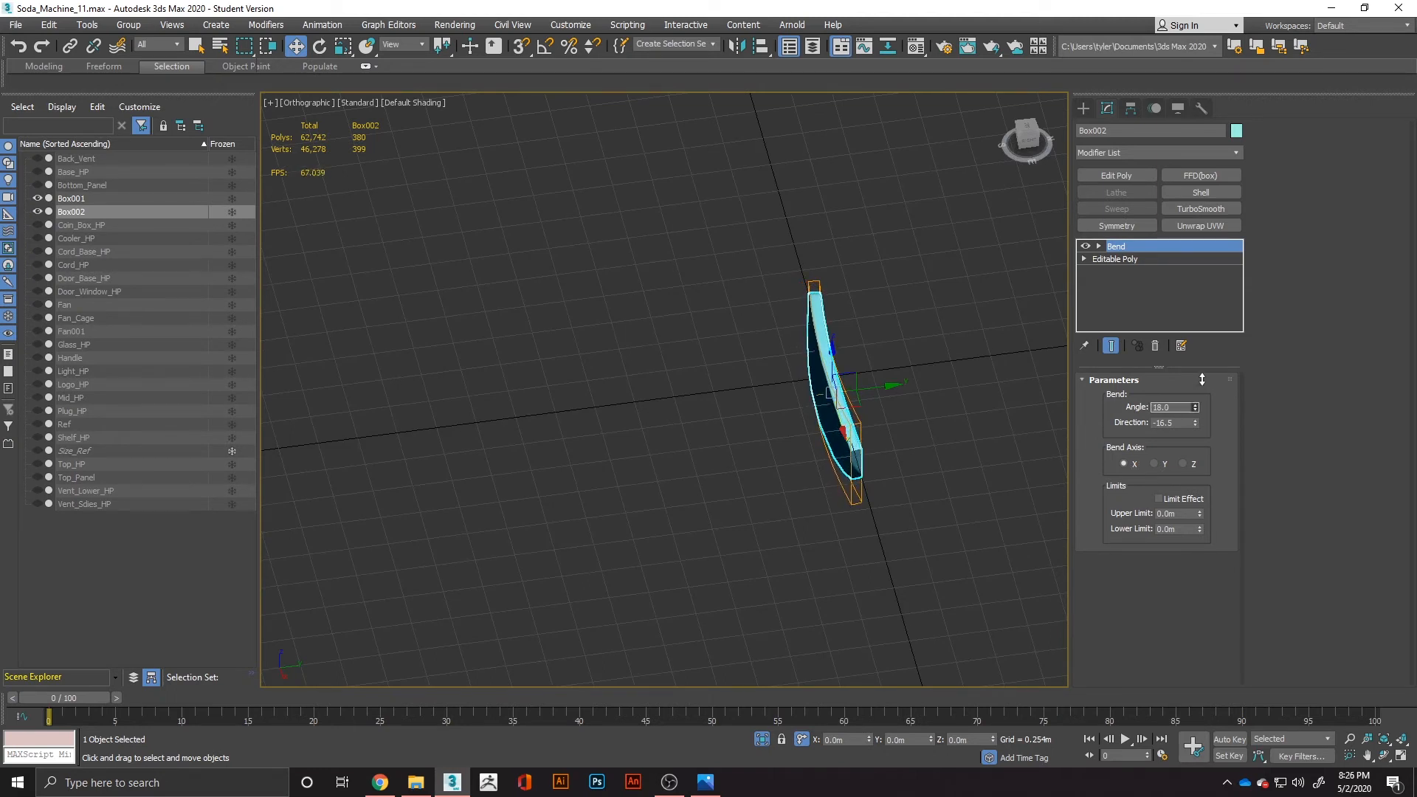
key("ctrl+z")
right_click(1175, 245)
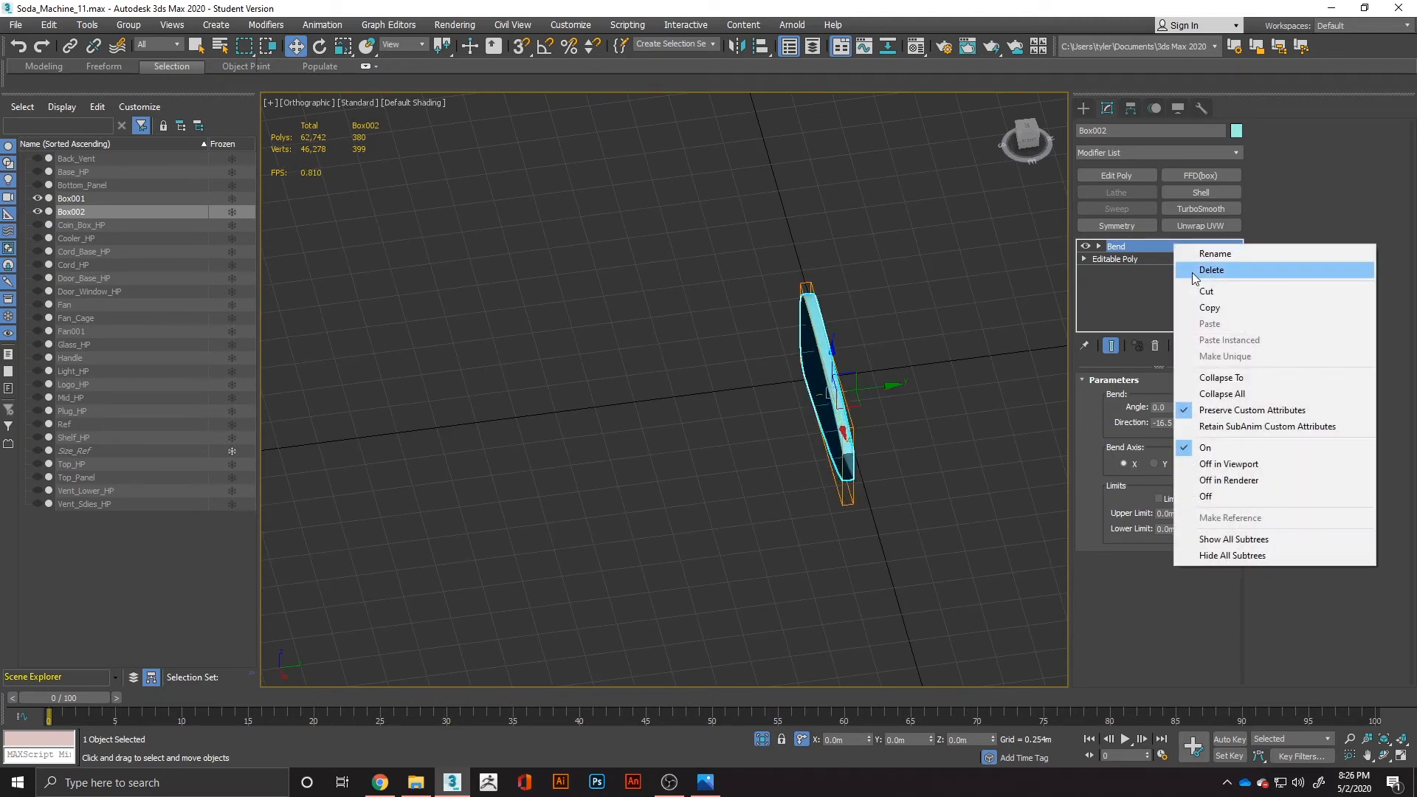
left_click(1193, 270)
Apply a Twist modifier to the blade with a 7.5 angle on the Y axis, and convert it to an editable poly.
left_click(1125, 153)
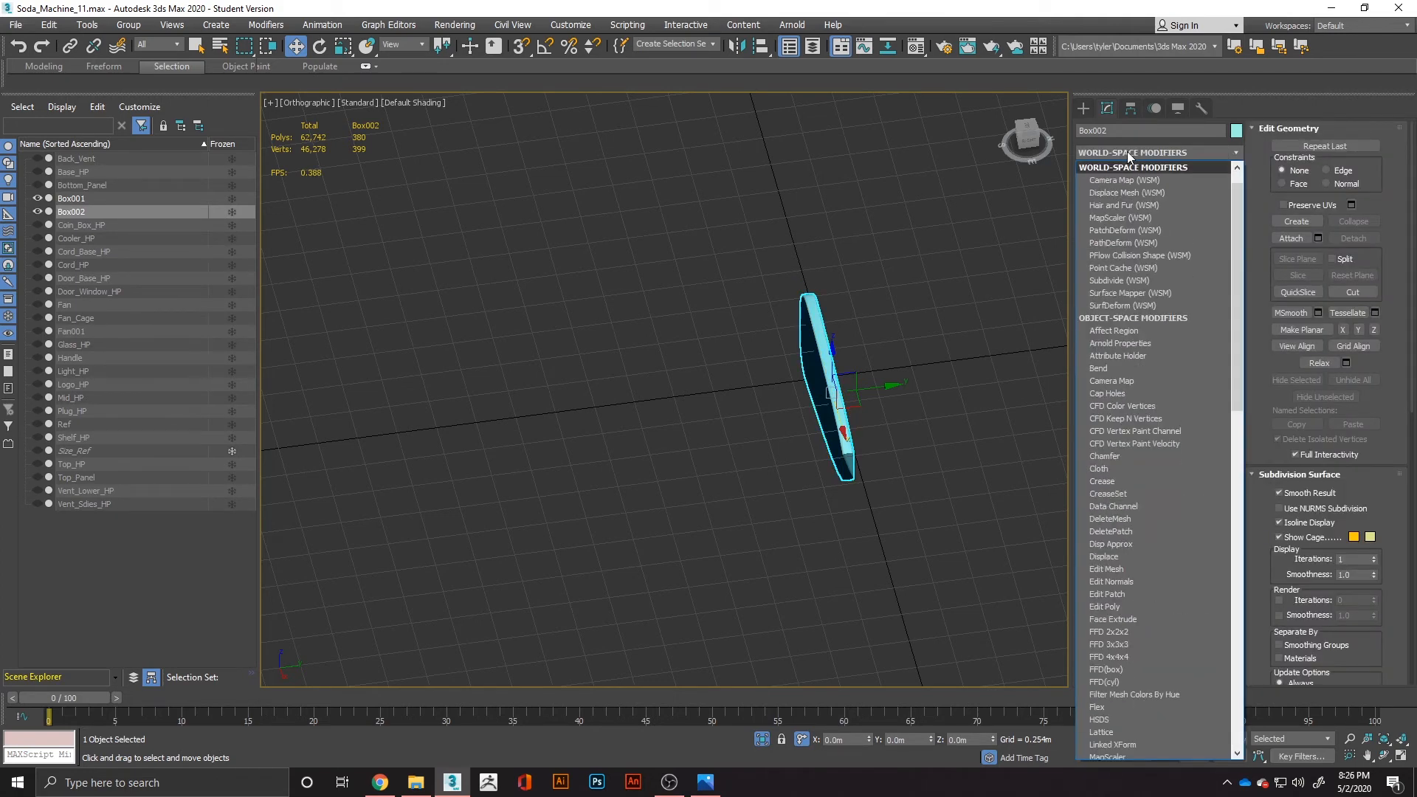
left_click(1127, 152)
left_click(1126, 152)
type("tw")
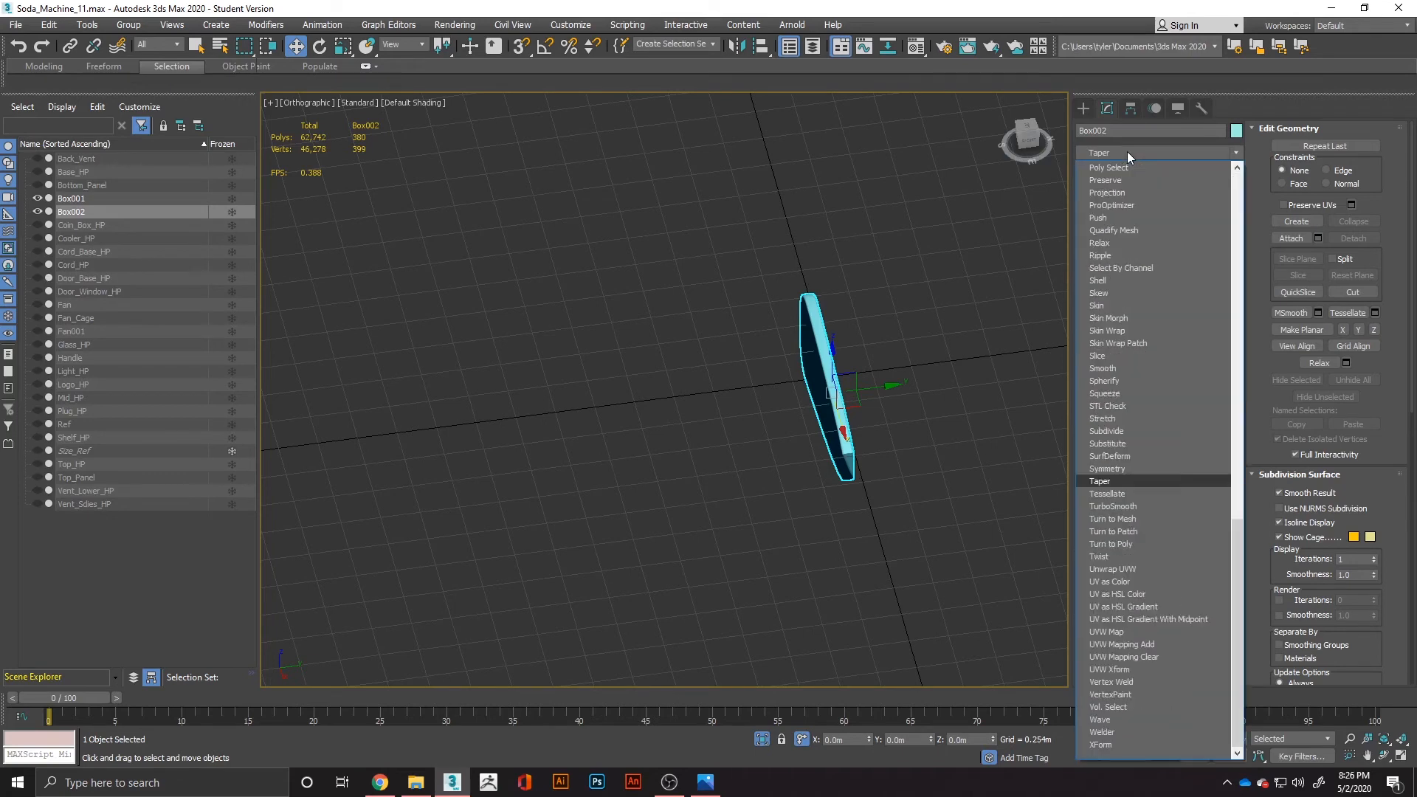
left_click(1110, 557)
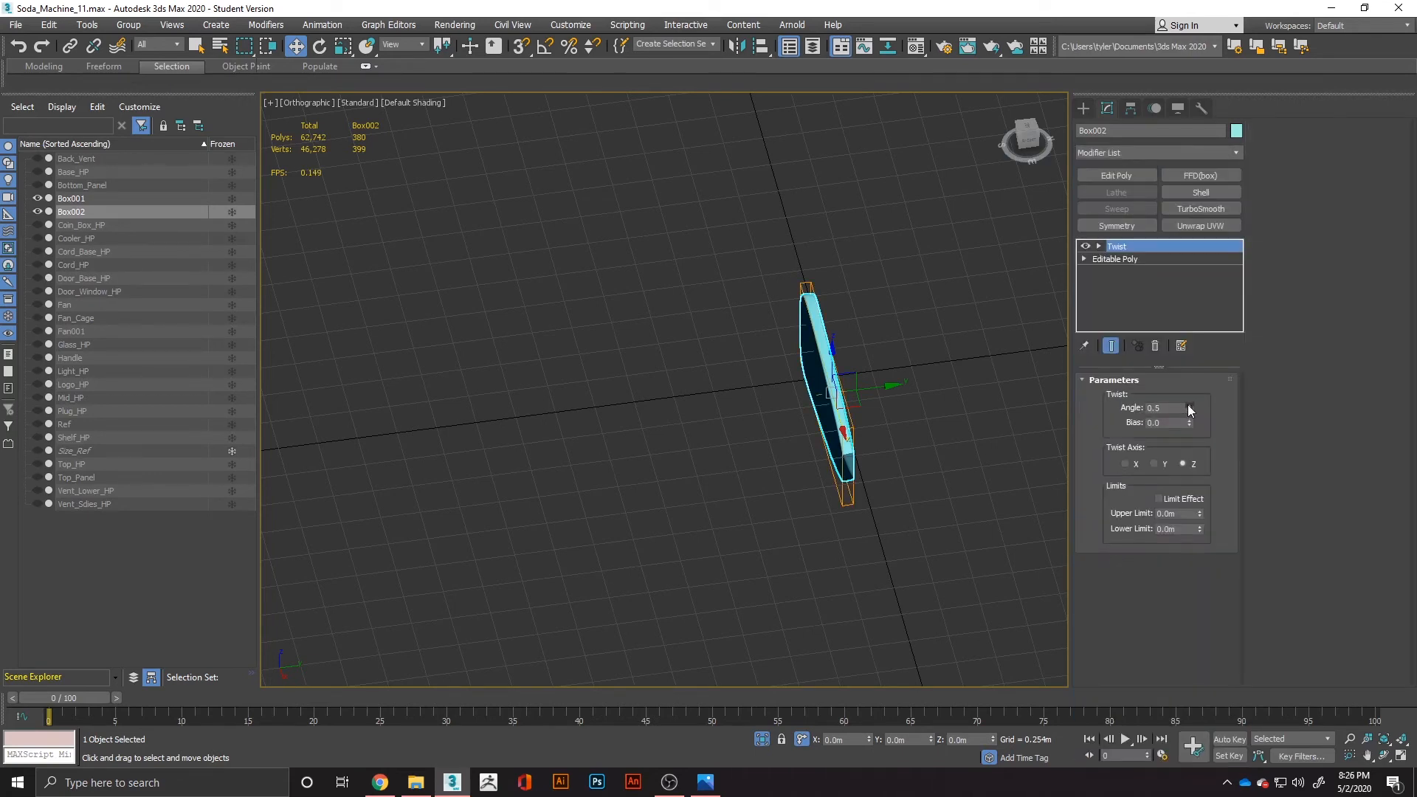
left_click_drag(1189, 406, 1192, 395)
right_click(1189, 408)
middle_click_drag(961, 476, 1037, 493, "alt")
right_click(805, 417)
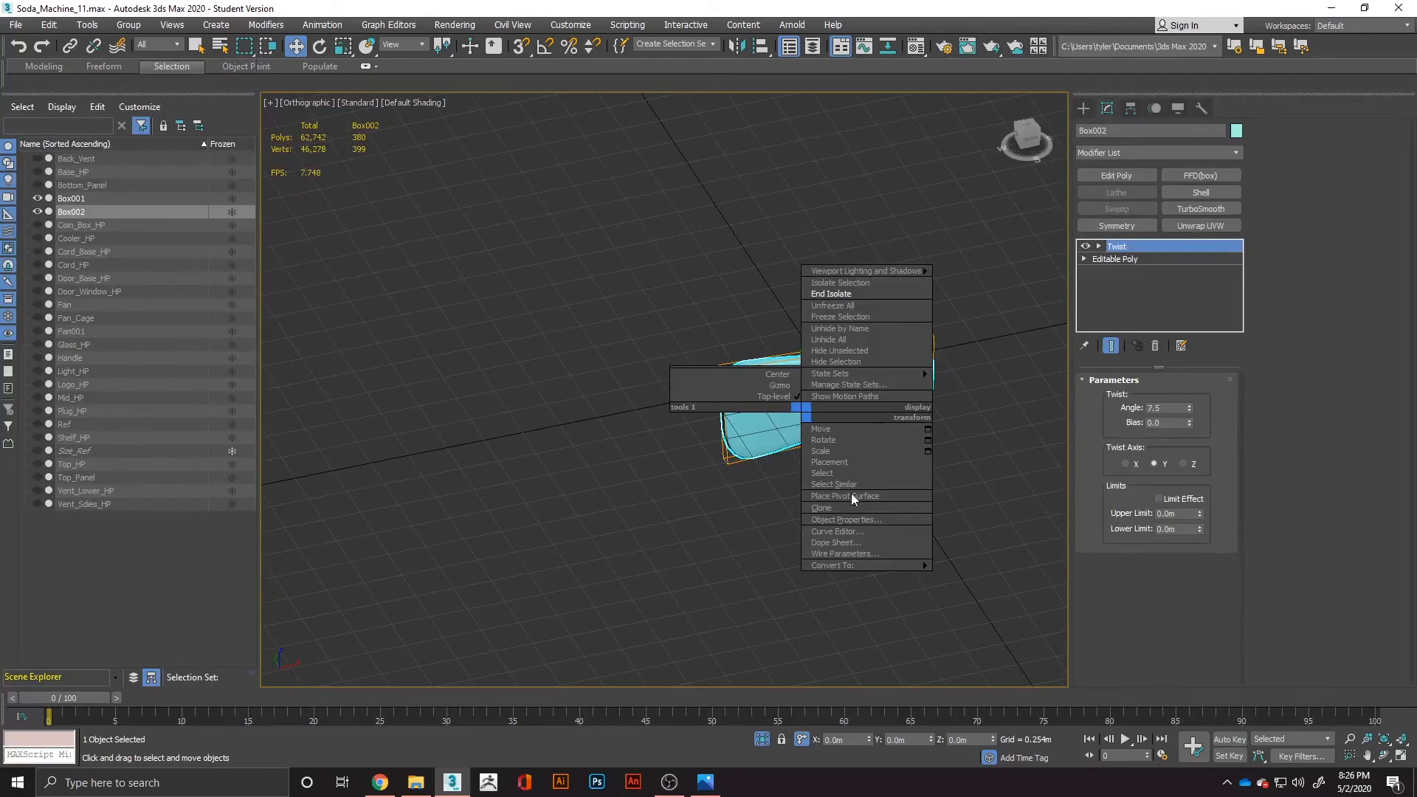
mouse_move(857, 565)
left_click(959, 577)
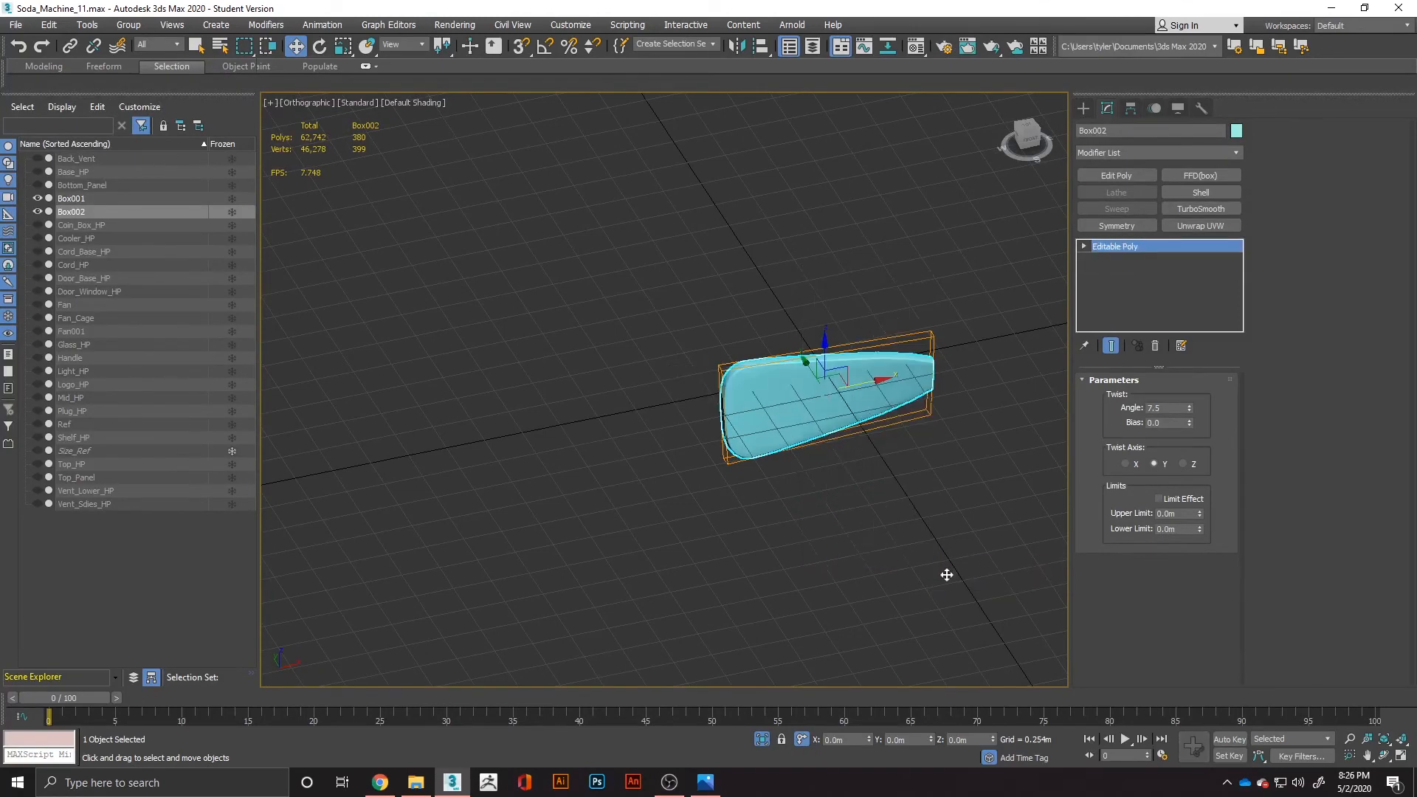
End the isolation to bring back the whole machine and delete the leftover Box001.
scroll(915, 413, "down", 5)
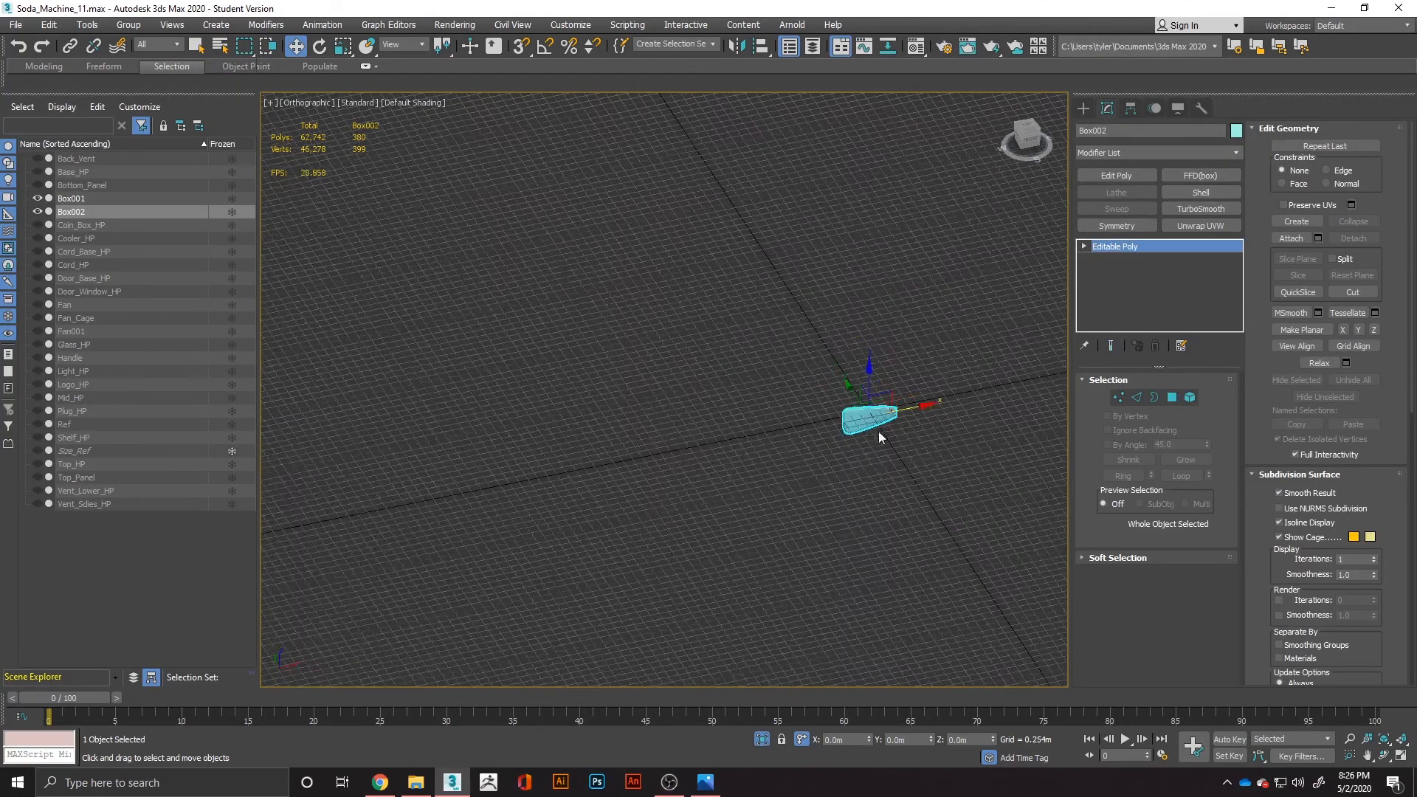
right_click(595, 373)
left_click(642, 250)
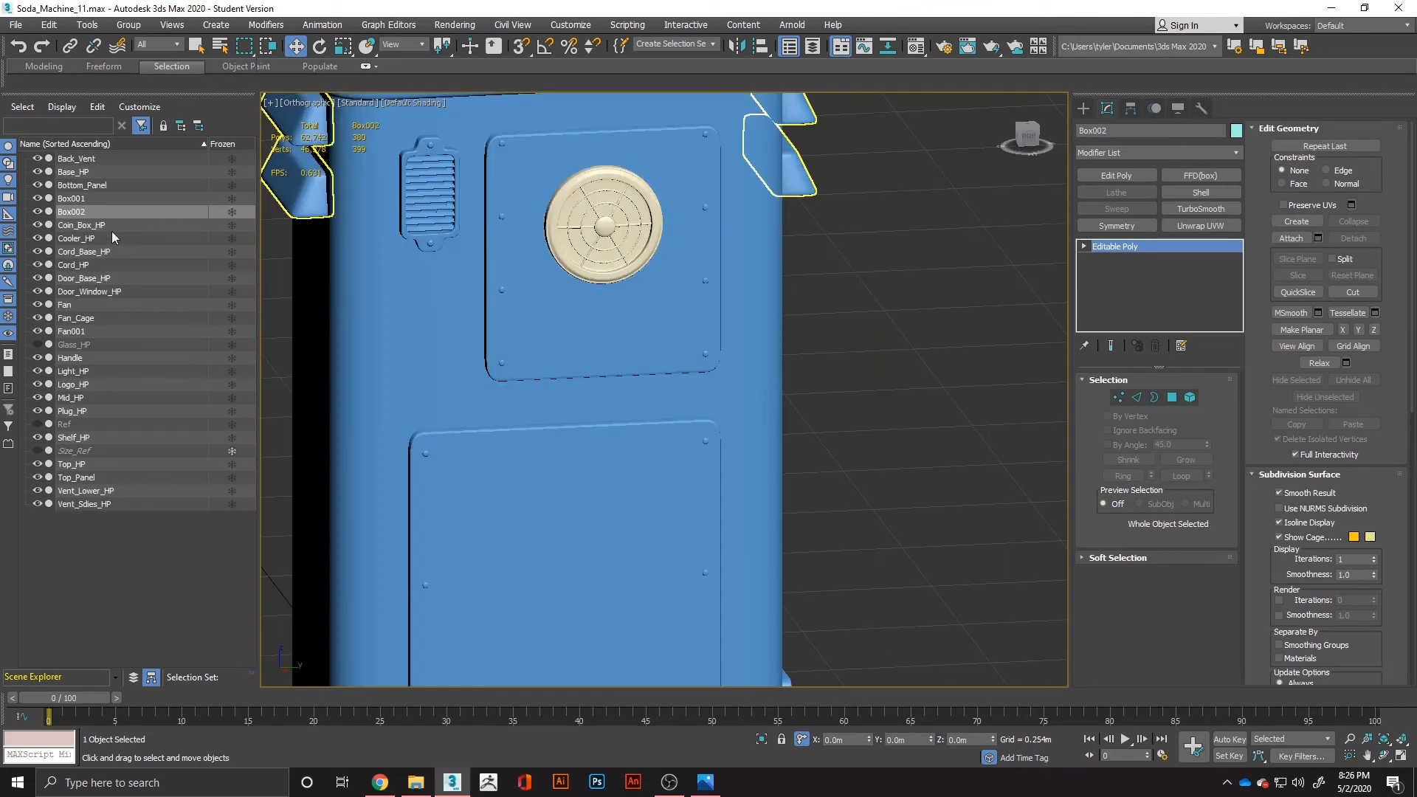
left_click(82, 197)
key("Delete")
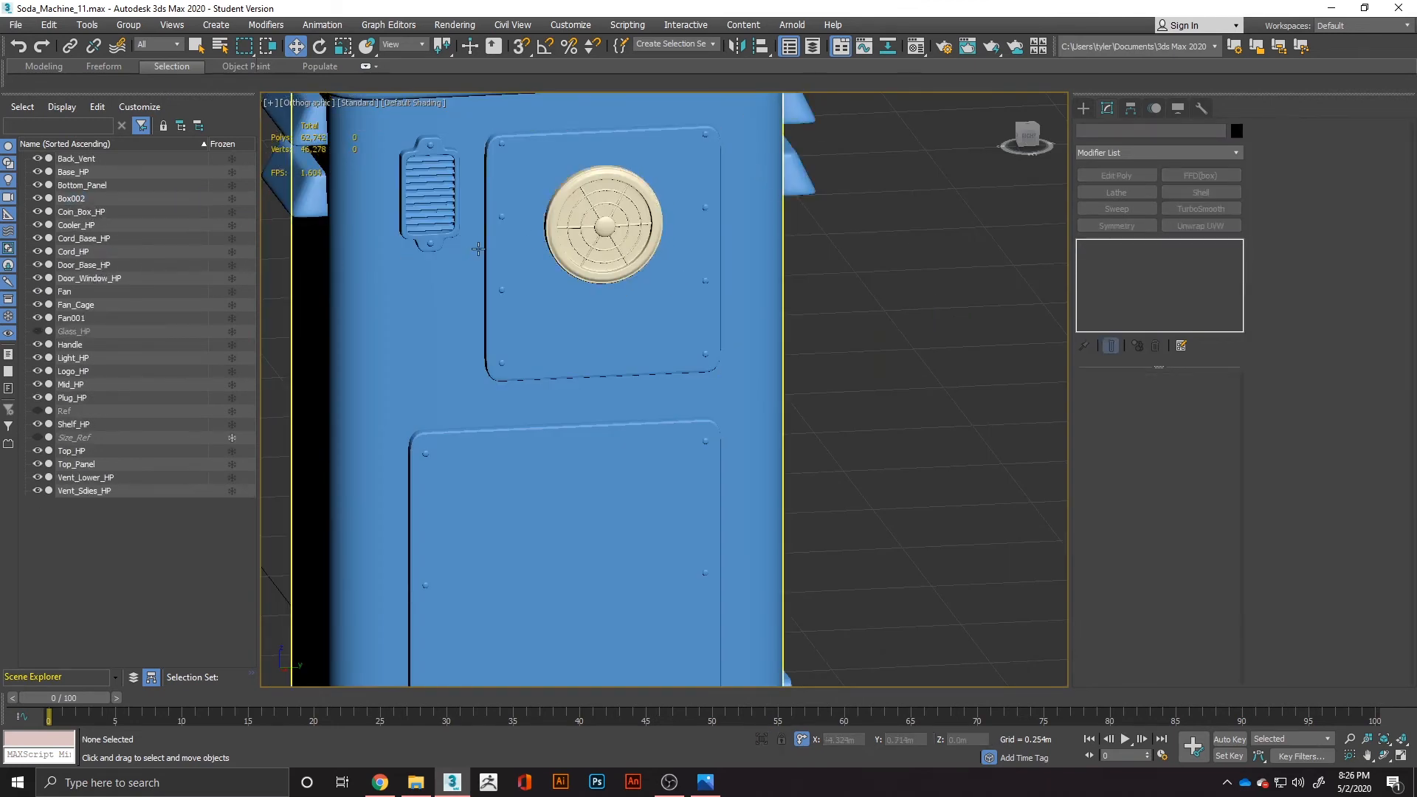
Select the blade Box002 and rotate it 90 degrees in the right view so it lies parallel to the back panel.
scroll(478, 247, "down", 3)
left_click(74, 200)
scroll(579, 436, "down", 2)
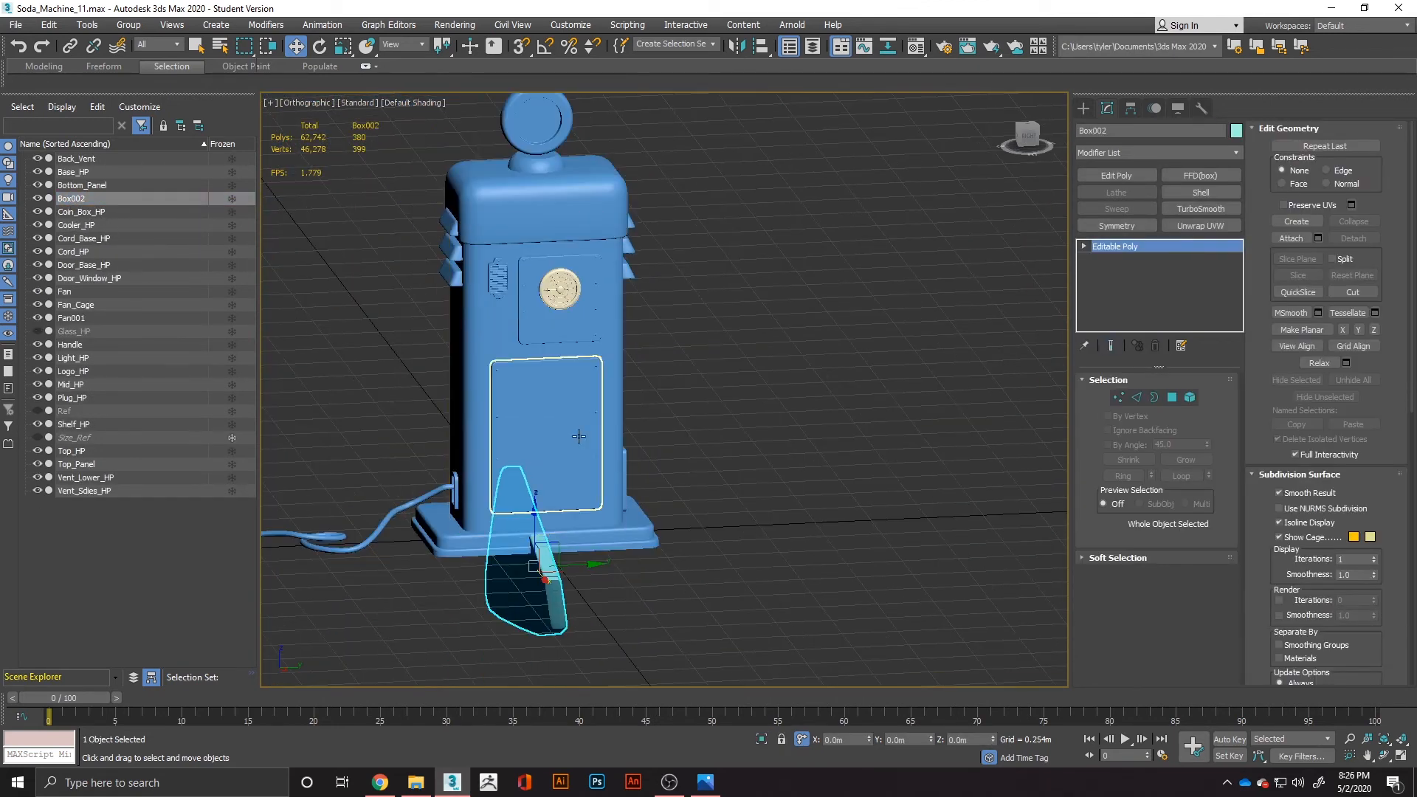
mouse_move(520, 572)
middle_mouse_down("alt")
mouse_move(560, 545)
mouse_move(509, 562)
mouse_move(526, 566)
middle_mouse_up("alt")
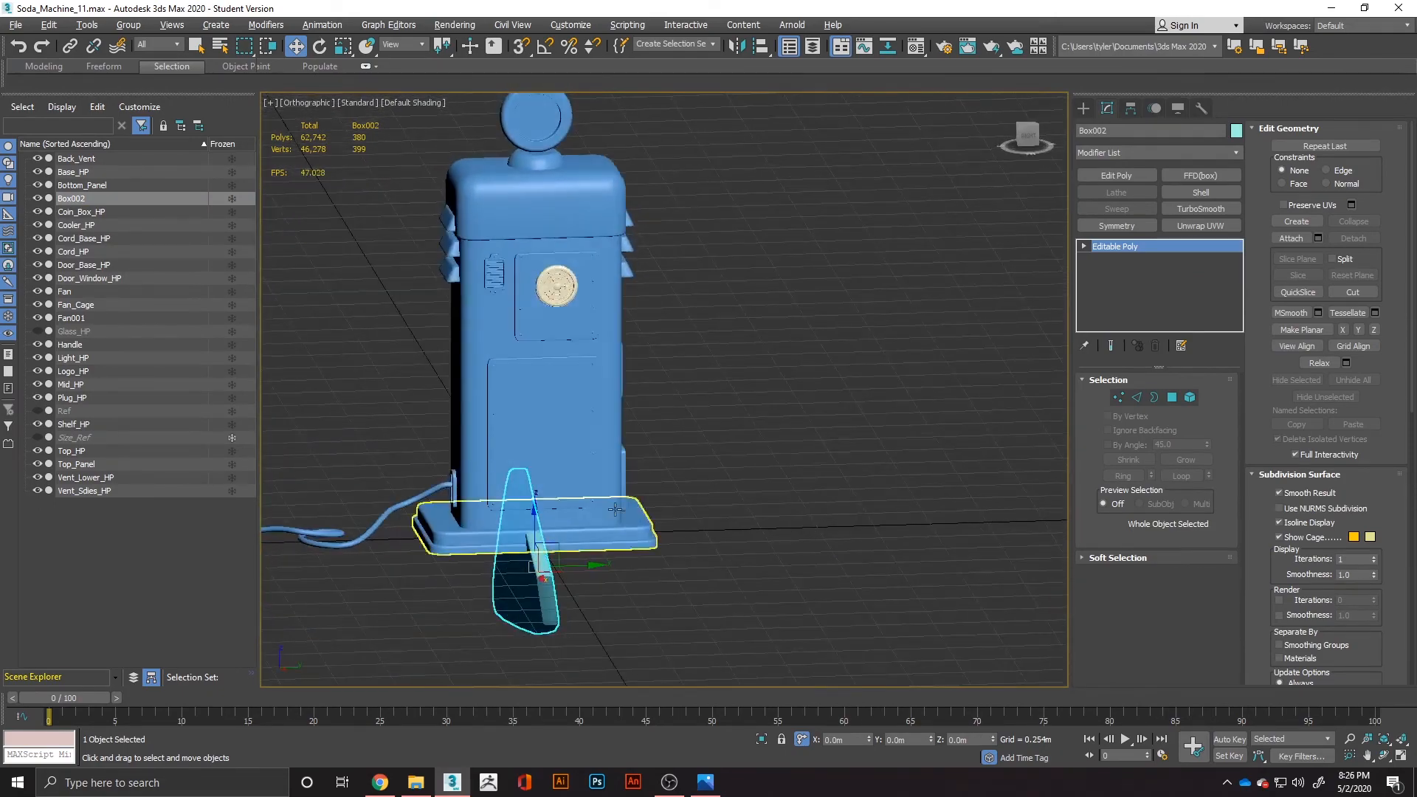
left_click(1023, 140)
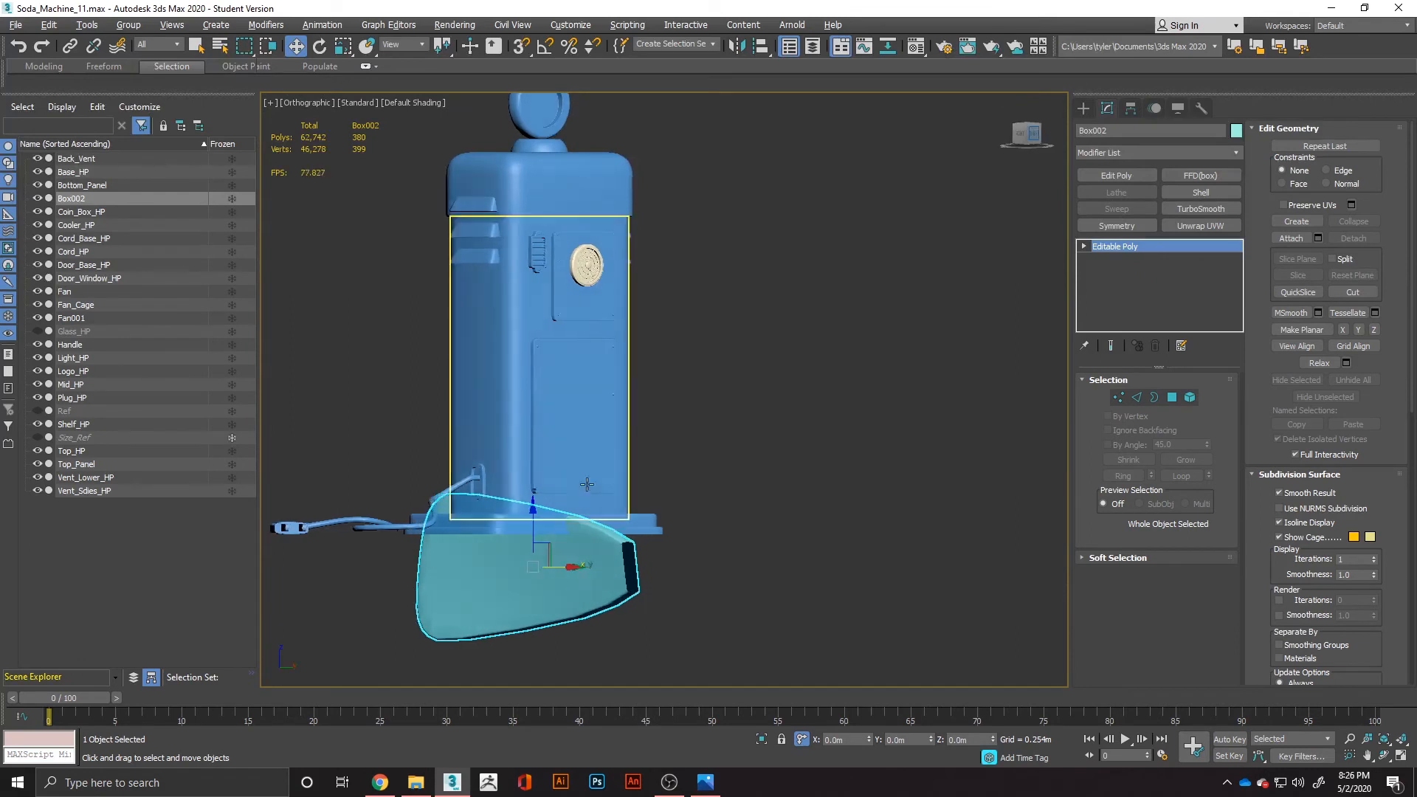
key("e")
left_click_drag(554, 567, 687, 562)
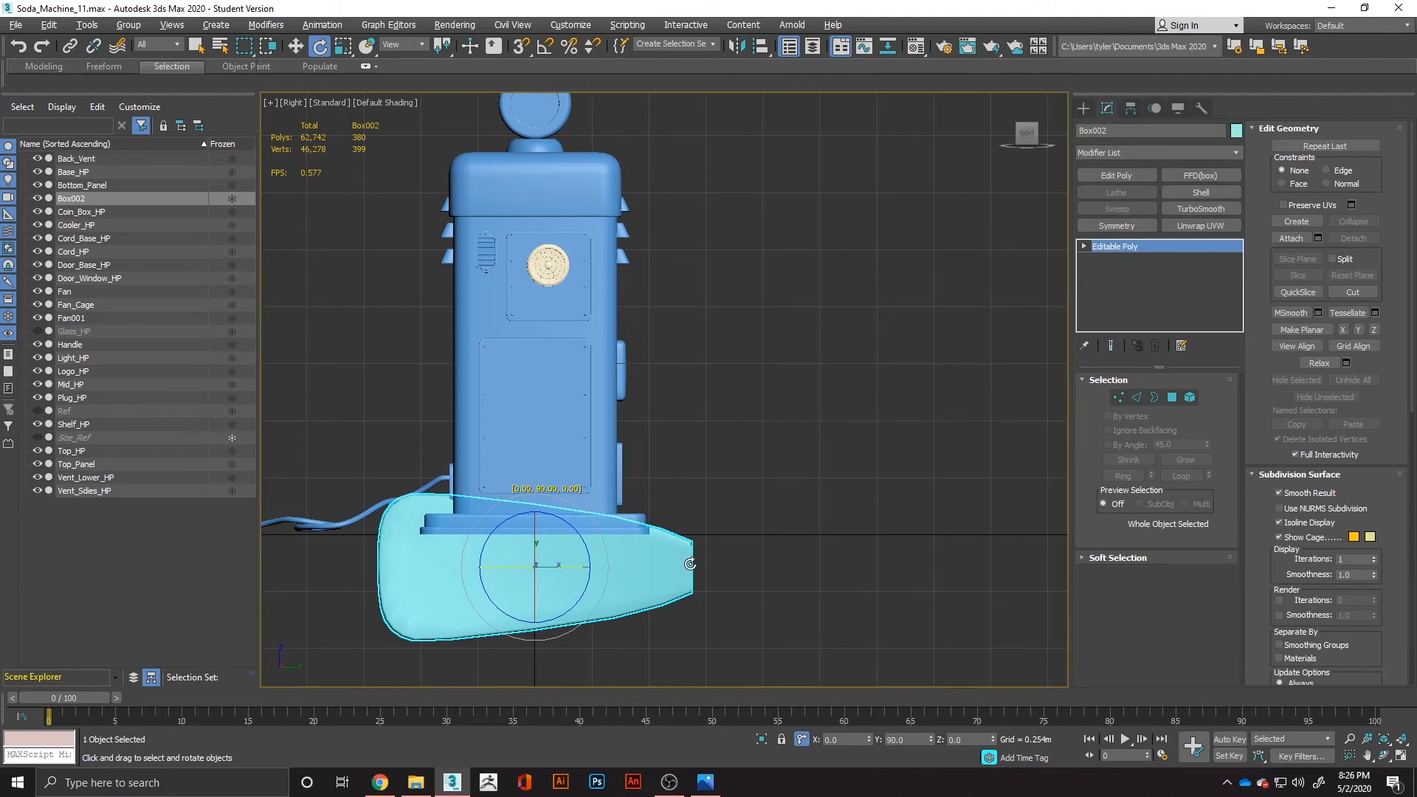
left_click_drag(690, 564, 690, 564)
Scale the blade down uniformly to fit the fan and move it up so its narrow end meets the hub.
key("r")
left_click_drag(554, 566, 389, 693)
left_click_drag(196, 46, 949, 533)
left_click_drag(561, 567, 484, 617)
key("w")
left_click_drag(533, 527, 535, 266)
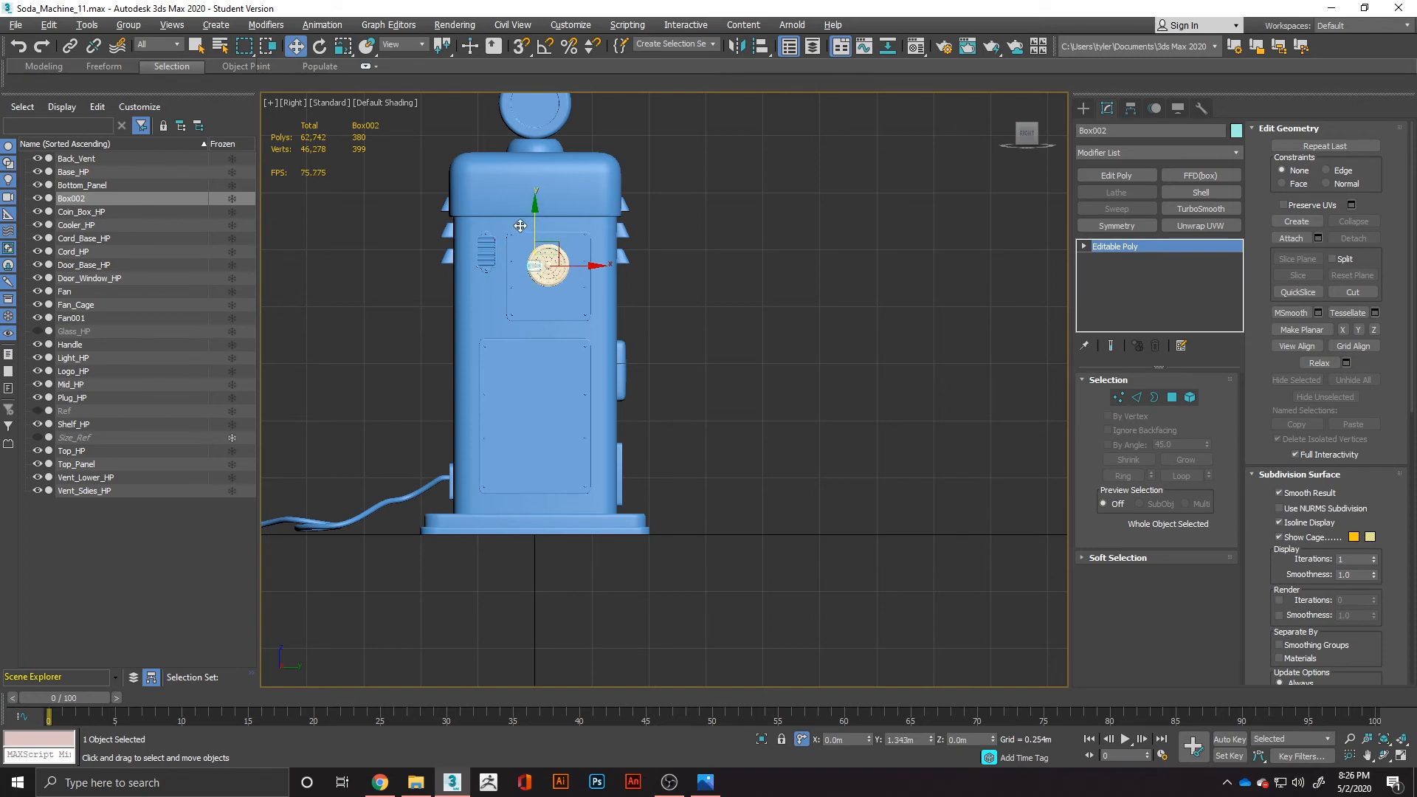
scroll(535, 255, "up", 8)
left_click_drag(602, 351, 629, 349)
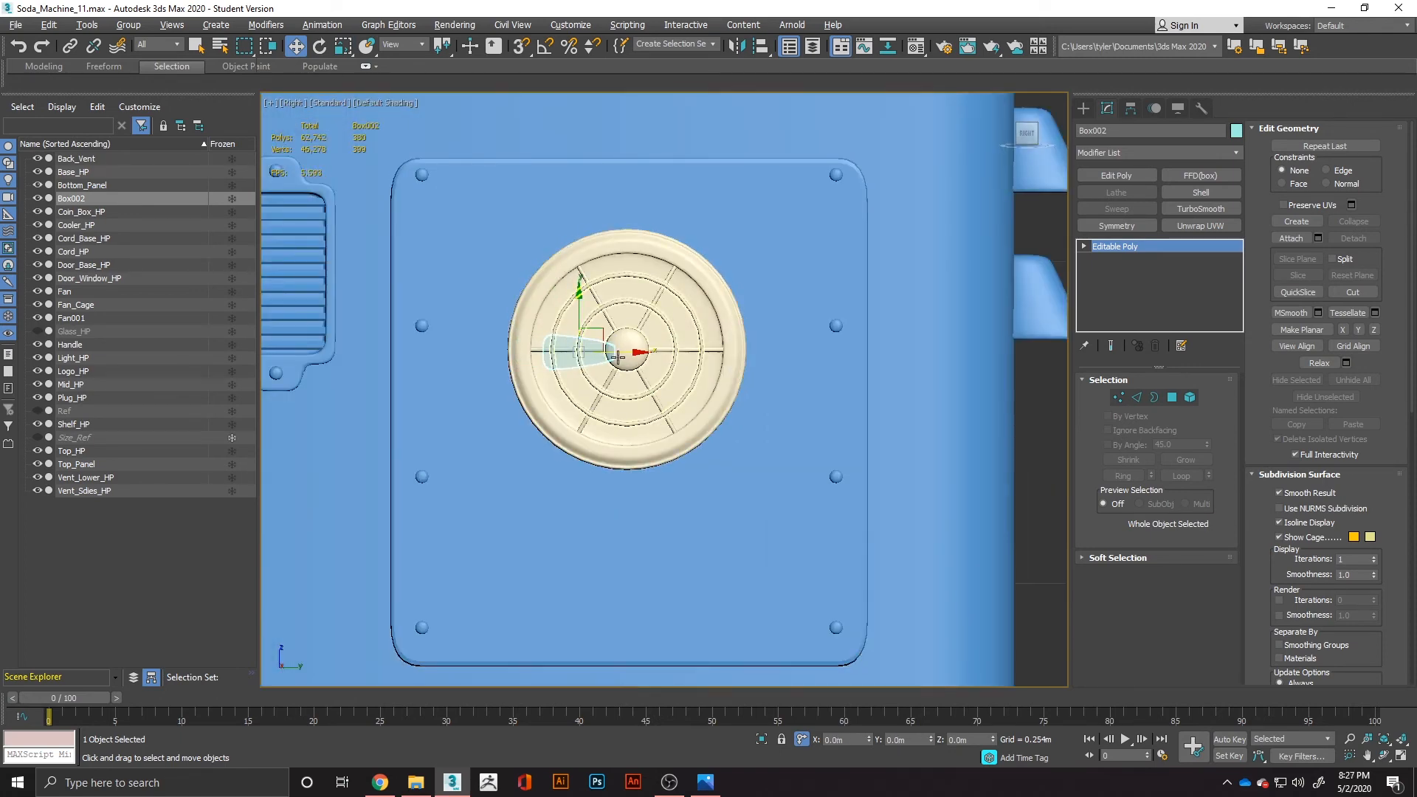
Move the blade in depth into the fan housing, behind the cage bars, with its narrow end tucked under the hub.
scroll(618, 358, "down", 2)
middle_click_drag(666, 377, 583, 369, "alt")
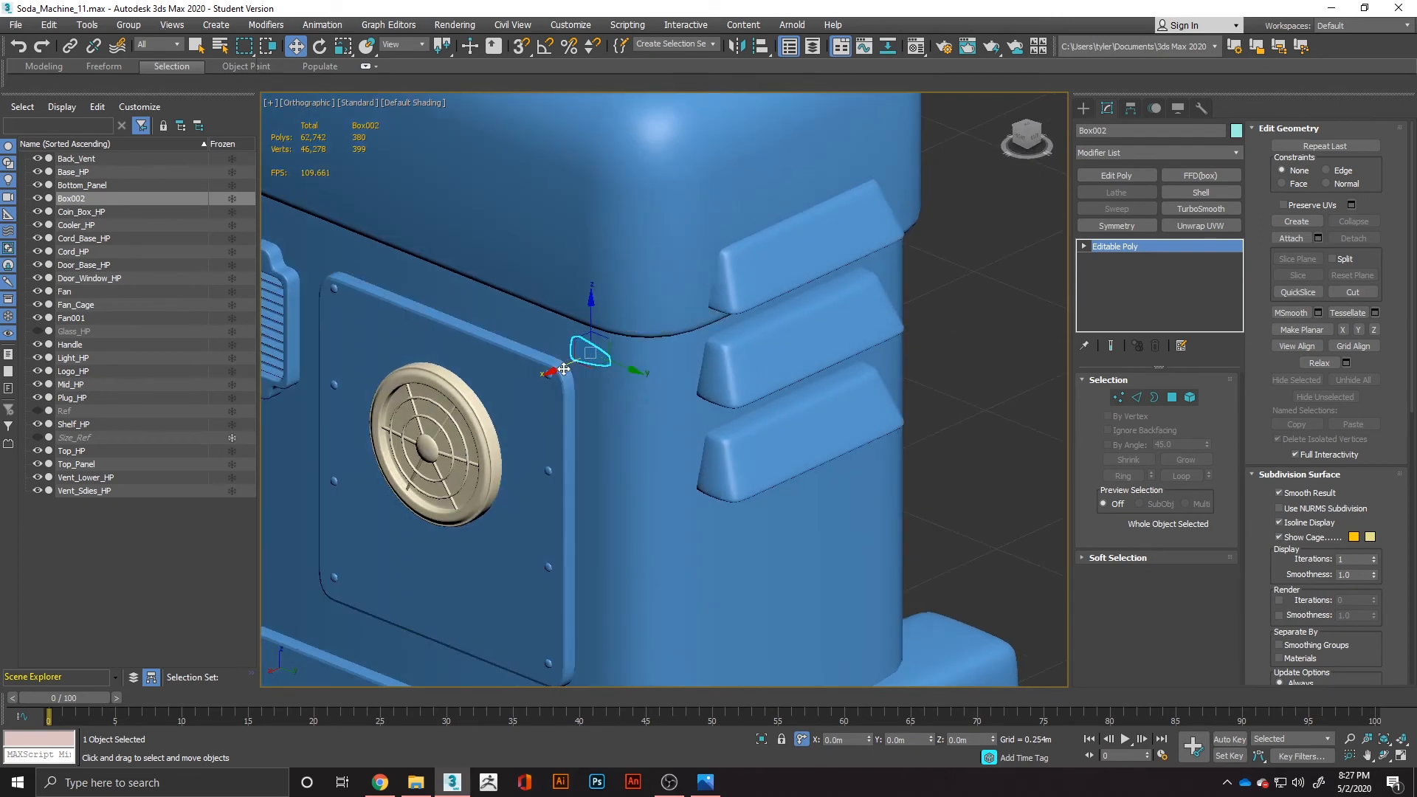
mouse_move(406, 460)
left_mouse_down()
mouse_move(382, 475)
mouse_move(396, 472)
left_mouse_up()
middle_click_drag(405, 466, 514, 452, "alt")
scroll(420, 448, "up", 5)
left_click_drag(444, 413, 445, 416)
middle_click_drag(442, 417, 383, 408, "alt")
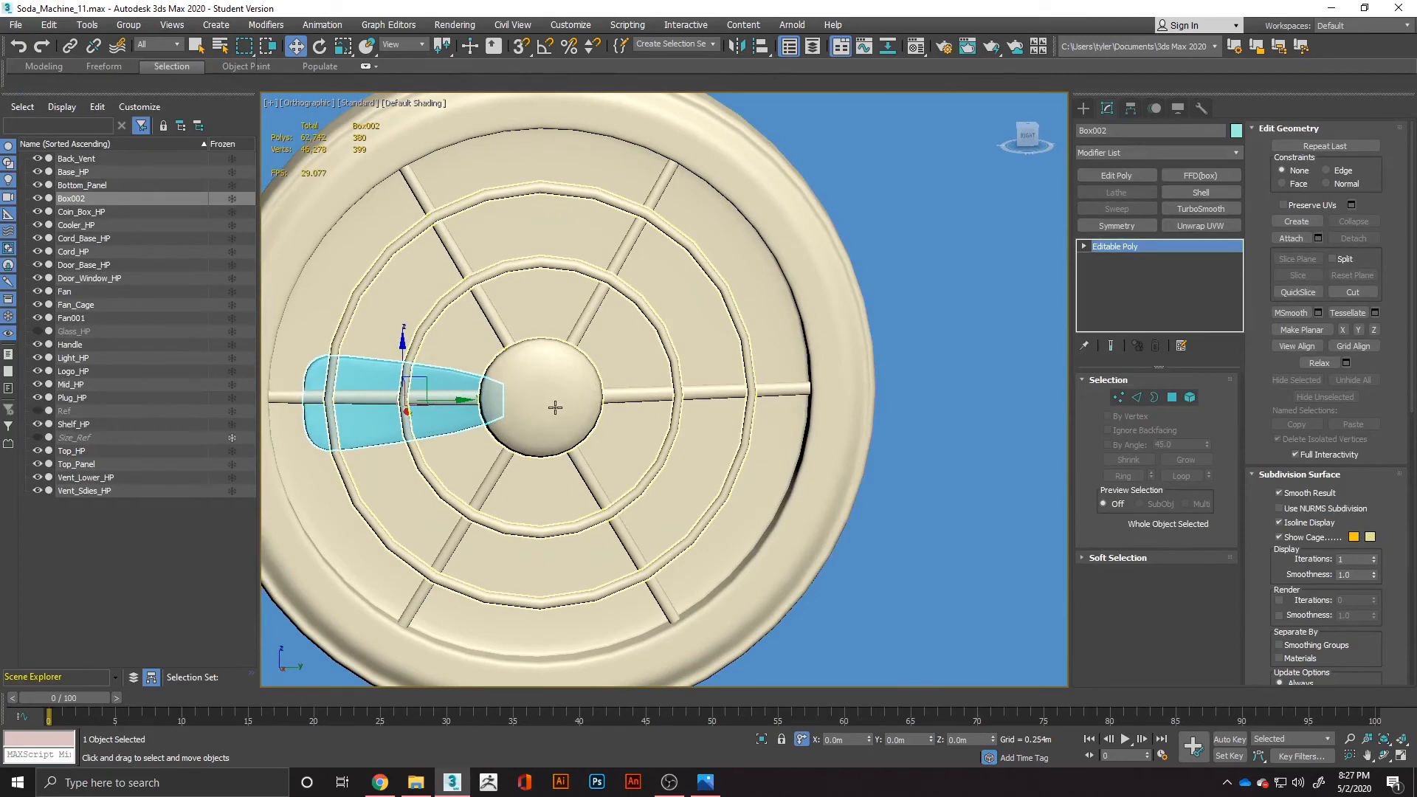
Center the blade's pivot to the object and move only the pivot to the middle of the hub with vertex snap on.
left_click(1028, 138)
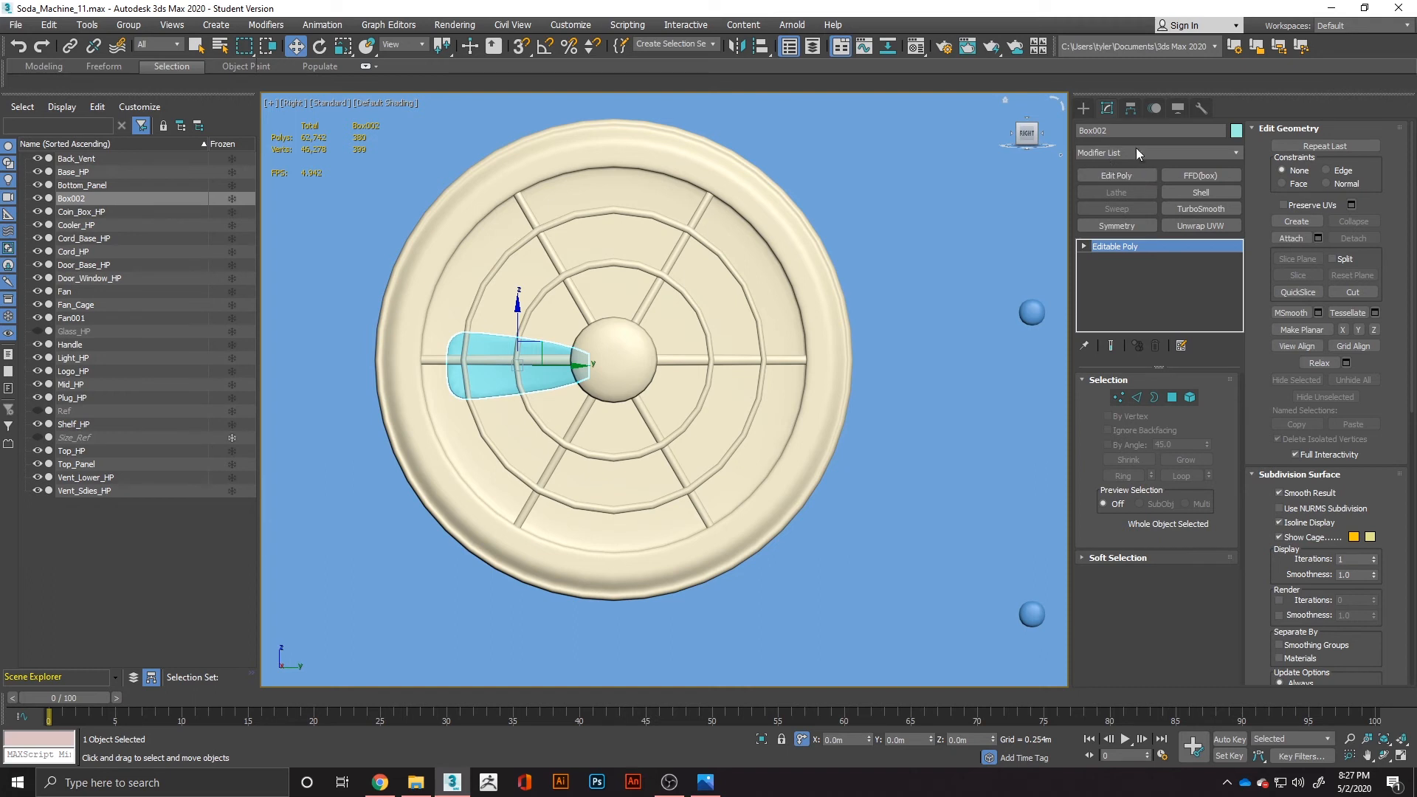
left_click(1130, 109)
left_click(1183, 209)
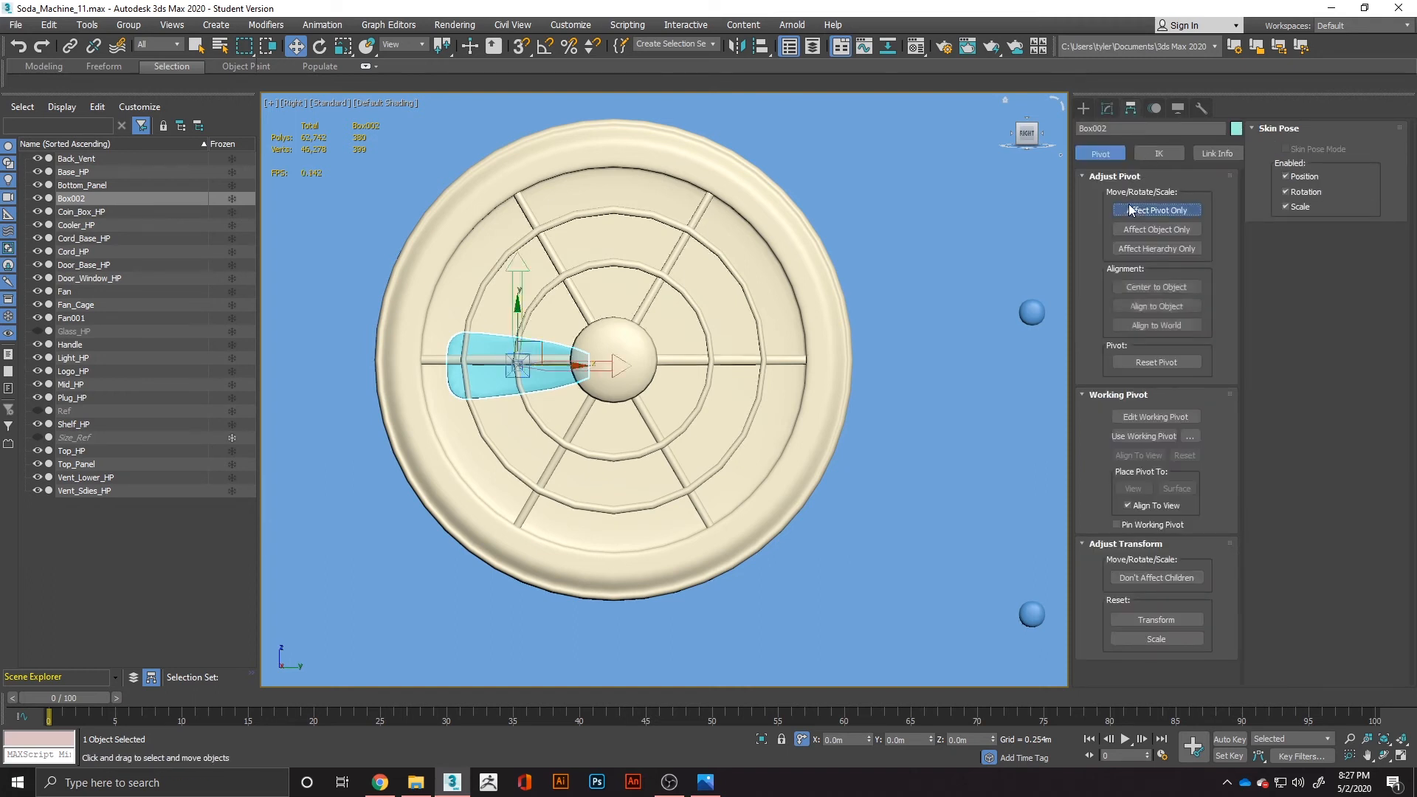
left_click(1157, 287)
key("s")
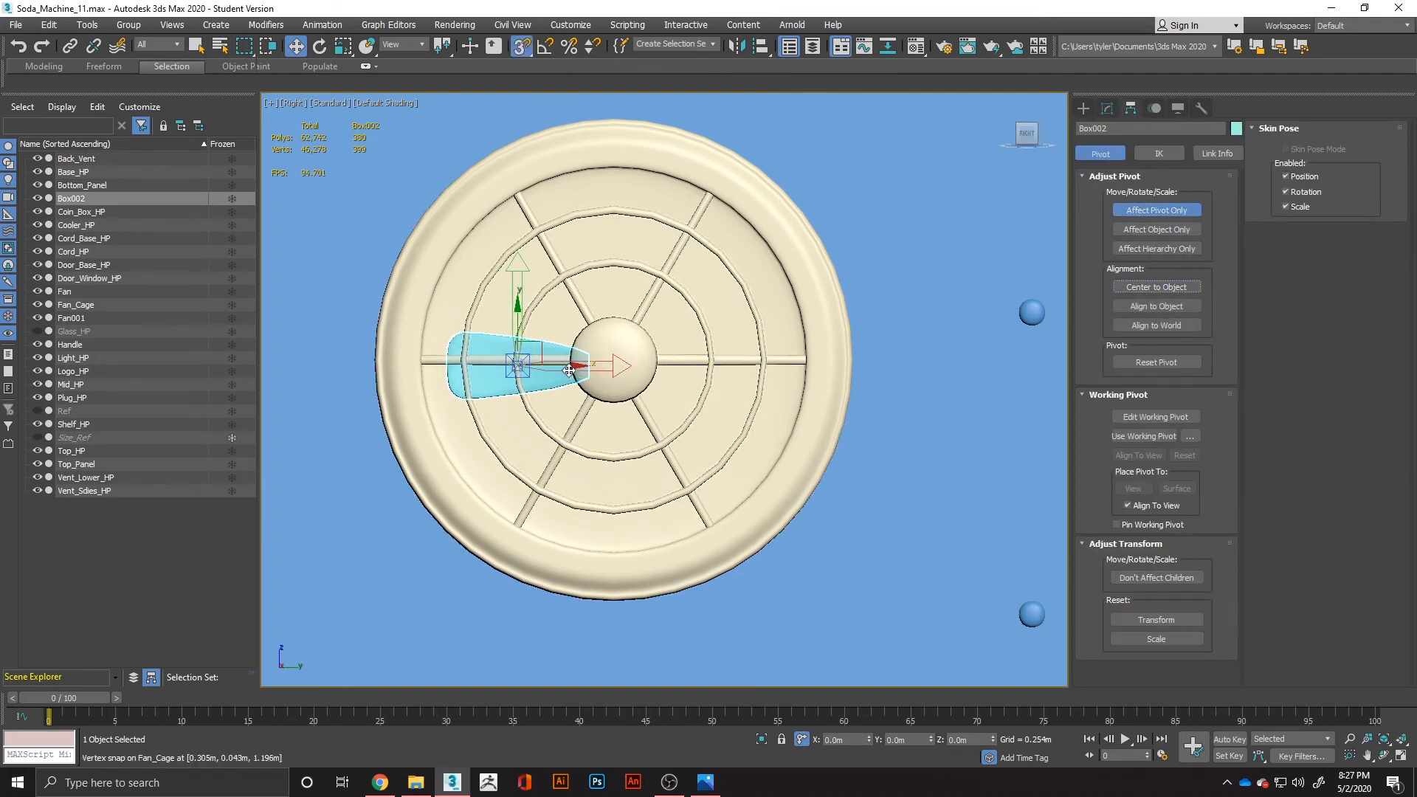
left_click_drag(569, 370, 615, 359)
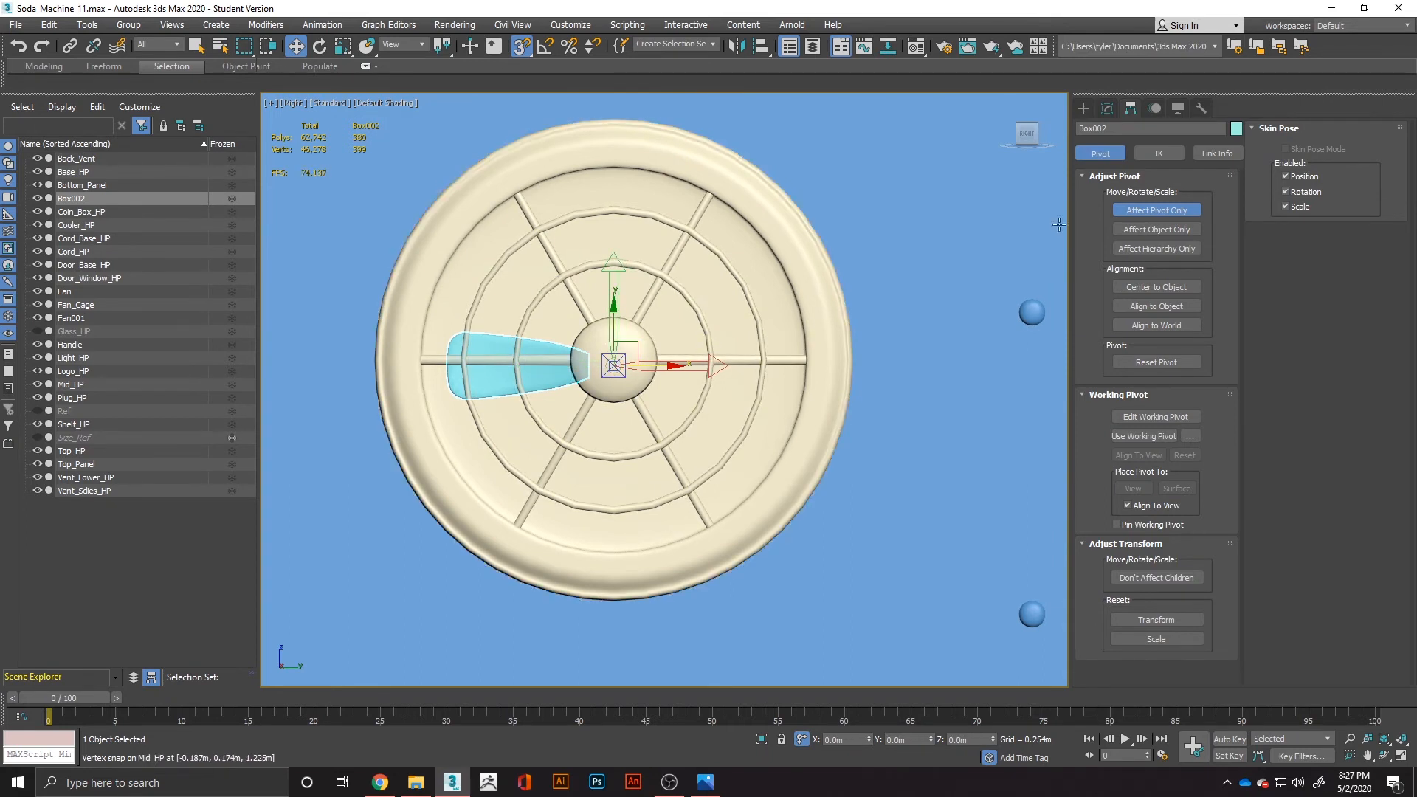
left_click(1164, 210)
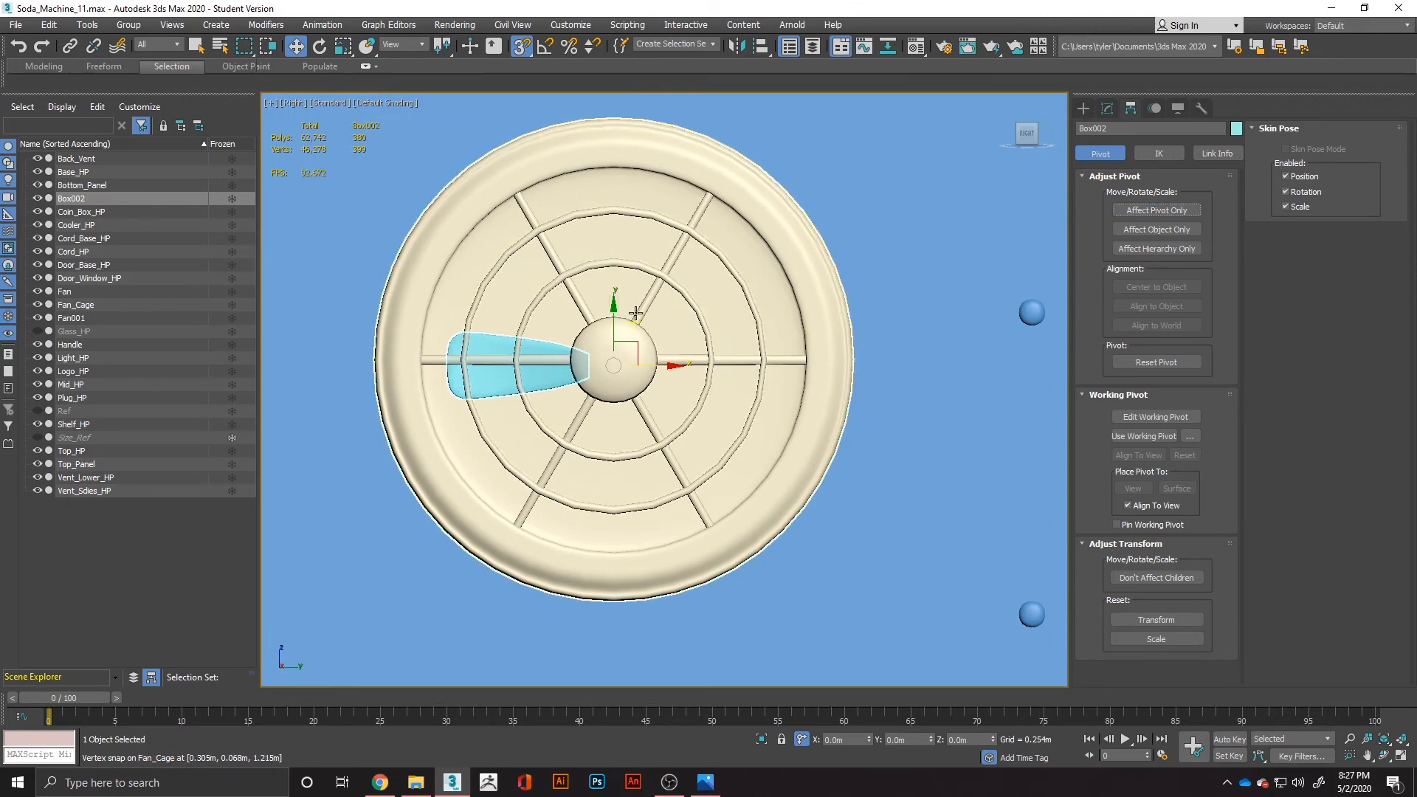
Show edged faces and snap the blade so its pivot sits on the hub's centre vertex.
key("F4")
scroll(616, 334, "up", 5)
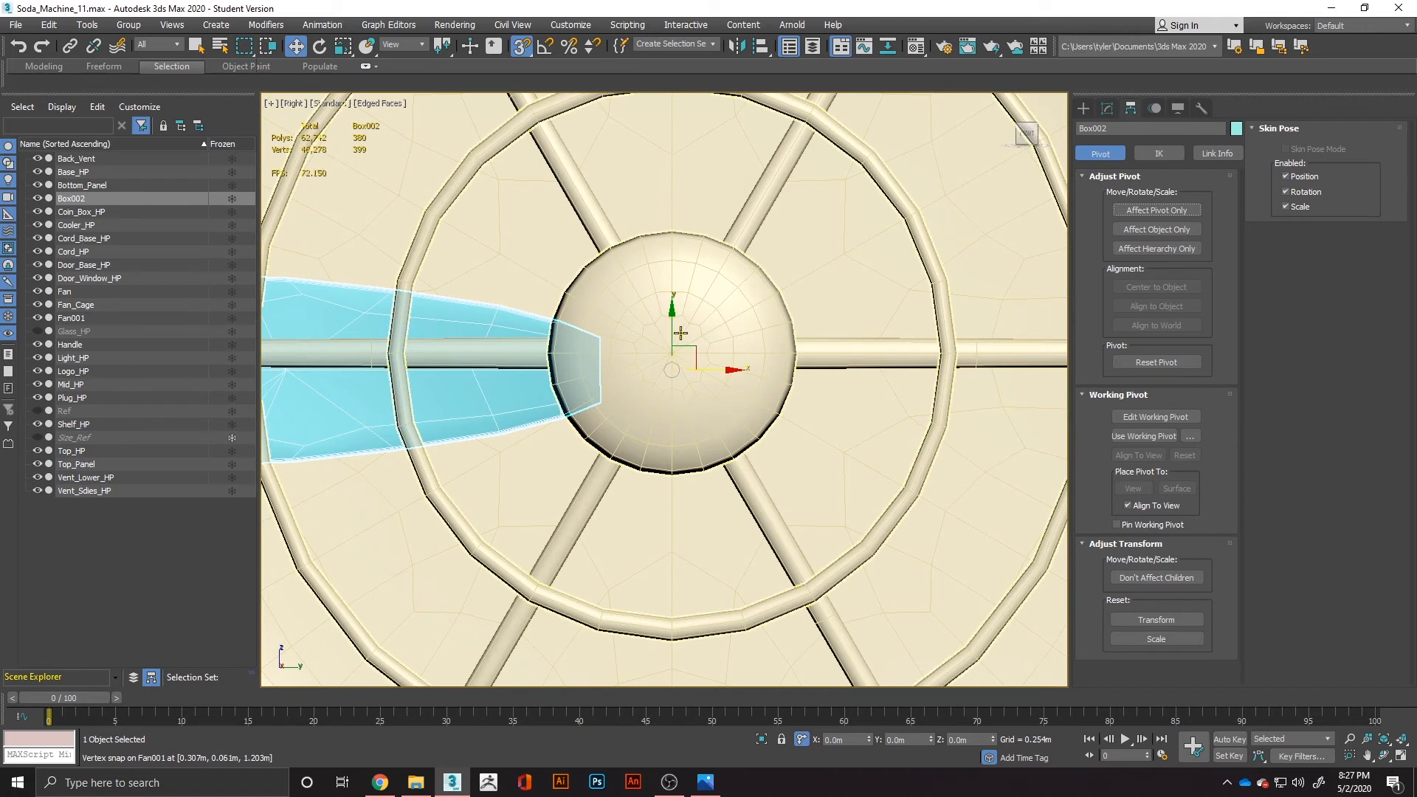
mouse_move(693, 358)
left_mouse_down()
mouse_move(673, 327)
mouse_move(667, 355)
left_mouse_up()
scroll(666, 354, "down", 4)
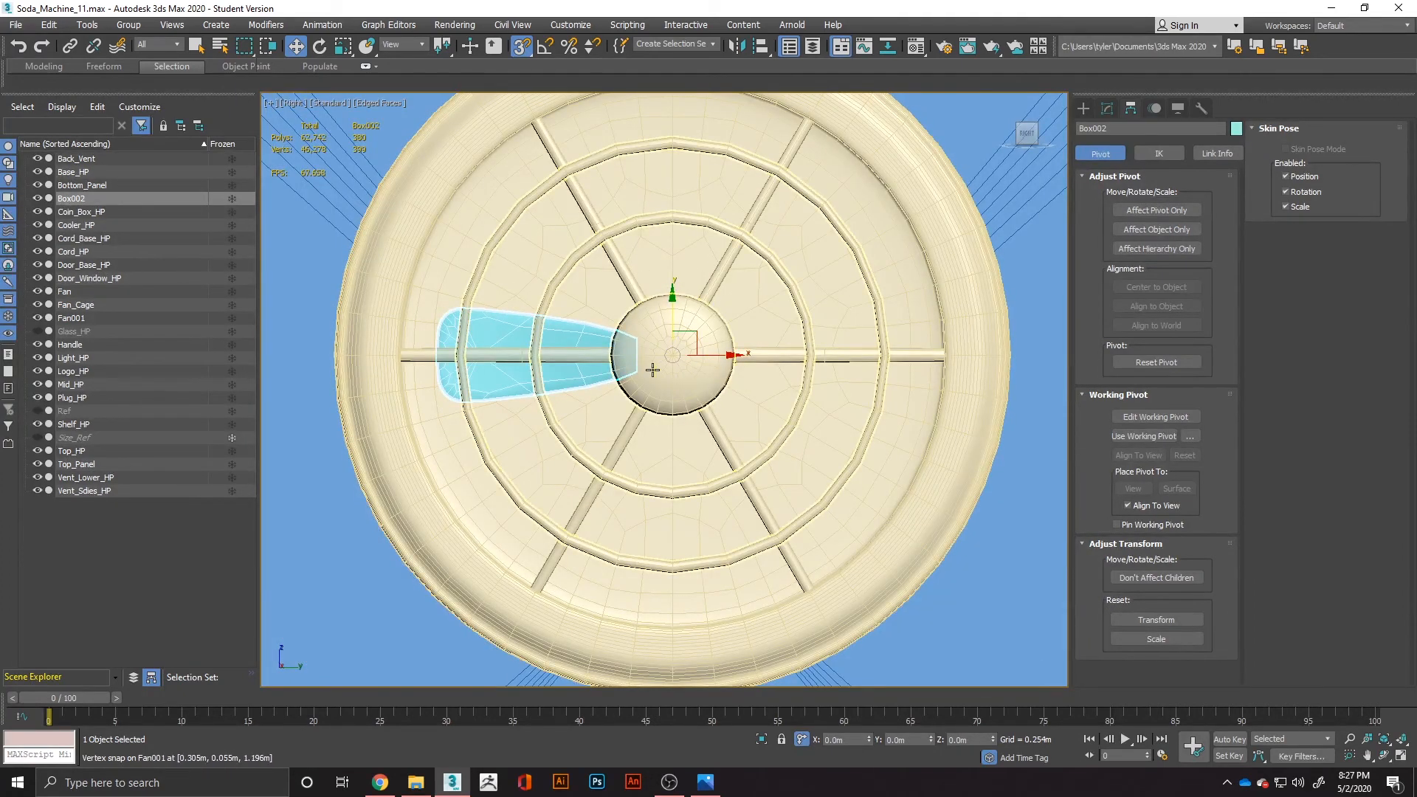
Try to rotate the blade freely around the hub, and undo the rotation.
key("e")
left_click_drag(708, 315, 966, 487)
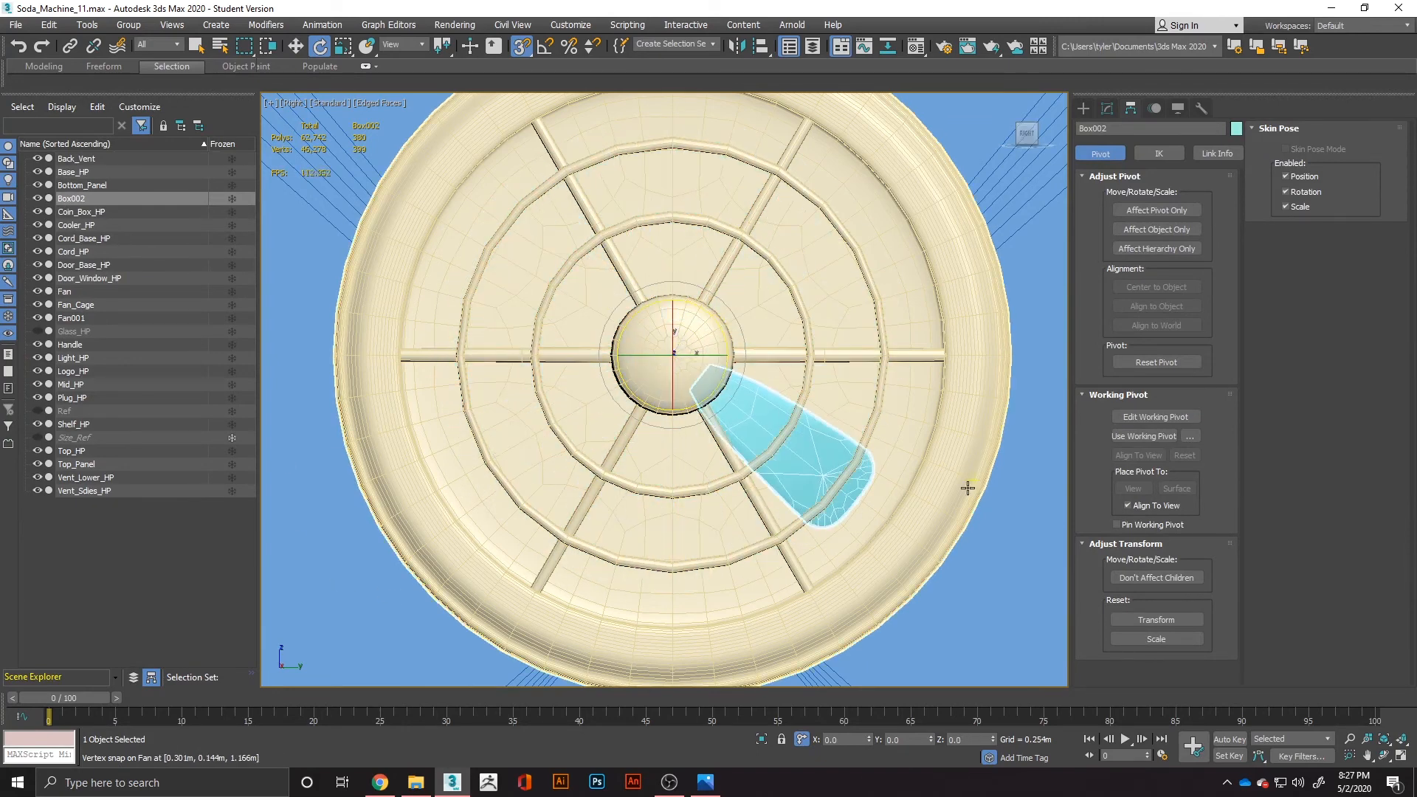
key("ctrl+z")
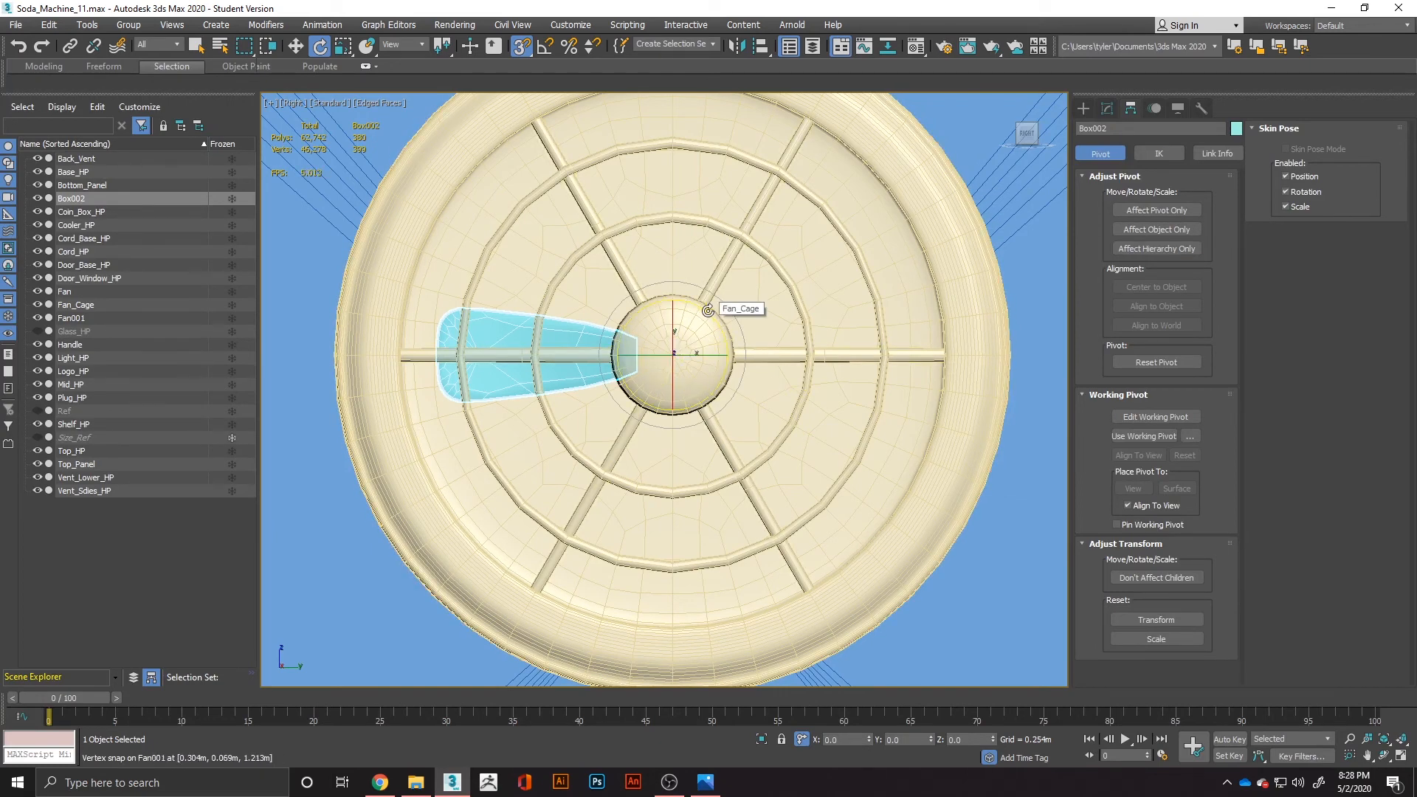
mouse_move(707, 310)
left_mouse_down("shift")
mouse_move(689, 449)
mouse_move(649, 481)
mouse_move(738, 437)
left_mouse_up("shift")
left_click(772, 456)
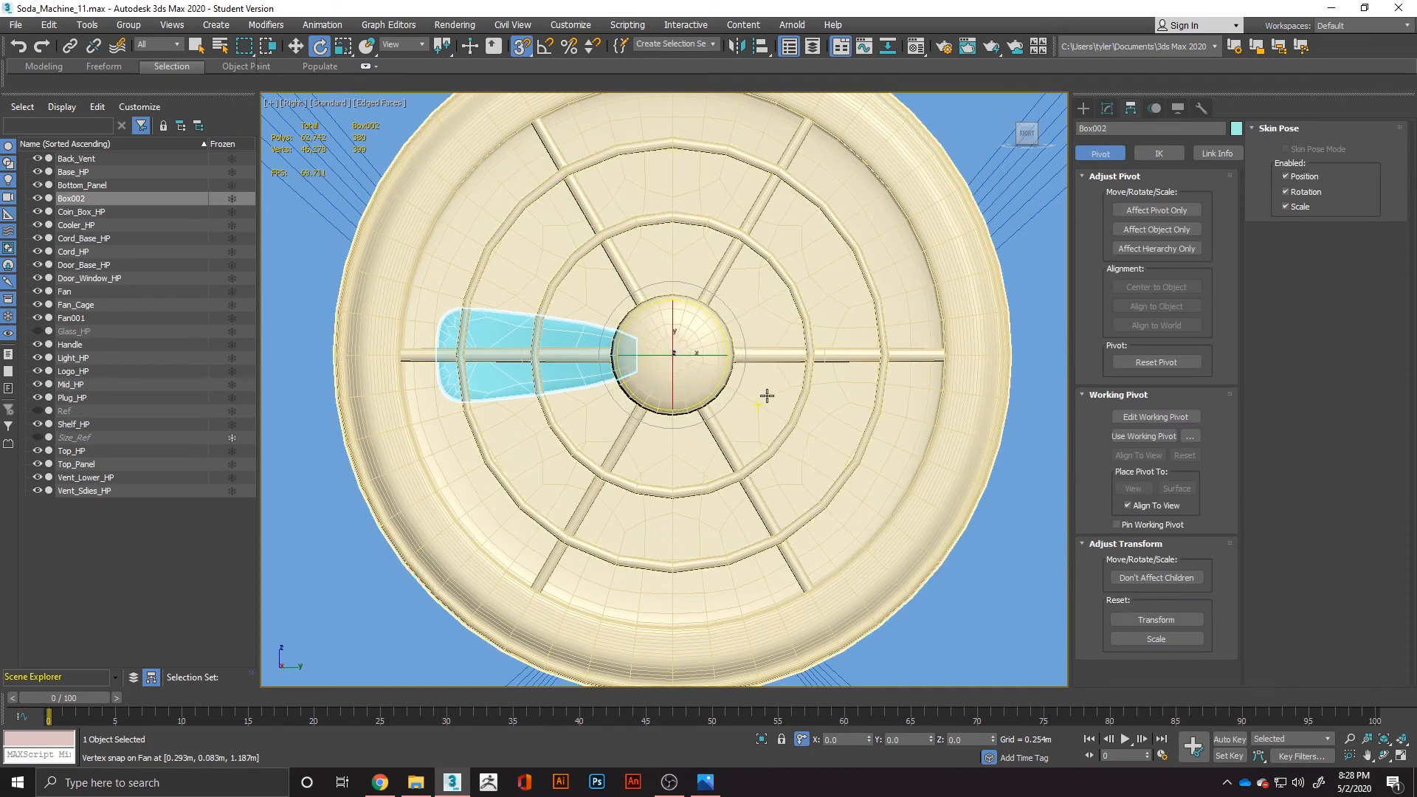
With angle snap on, rotate-clone the blade to the next cage spoke, making 5 copies spaced evenly around the hub.
left_click(545, 46)
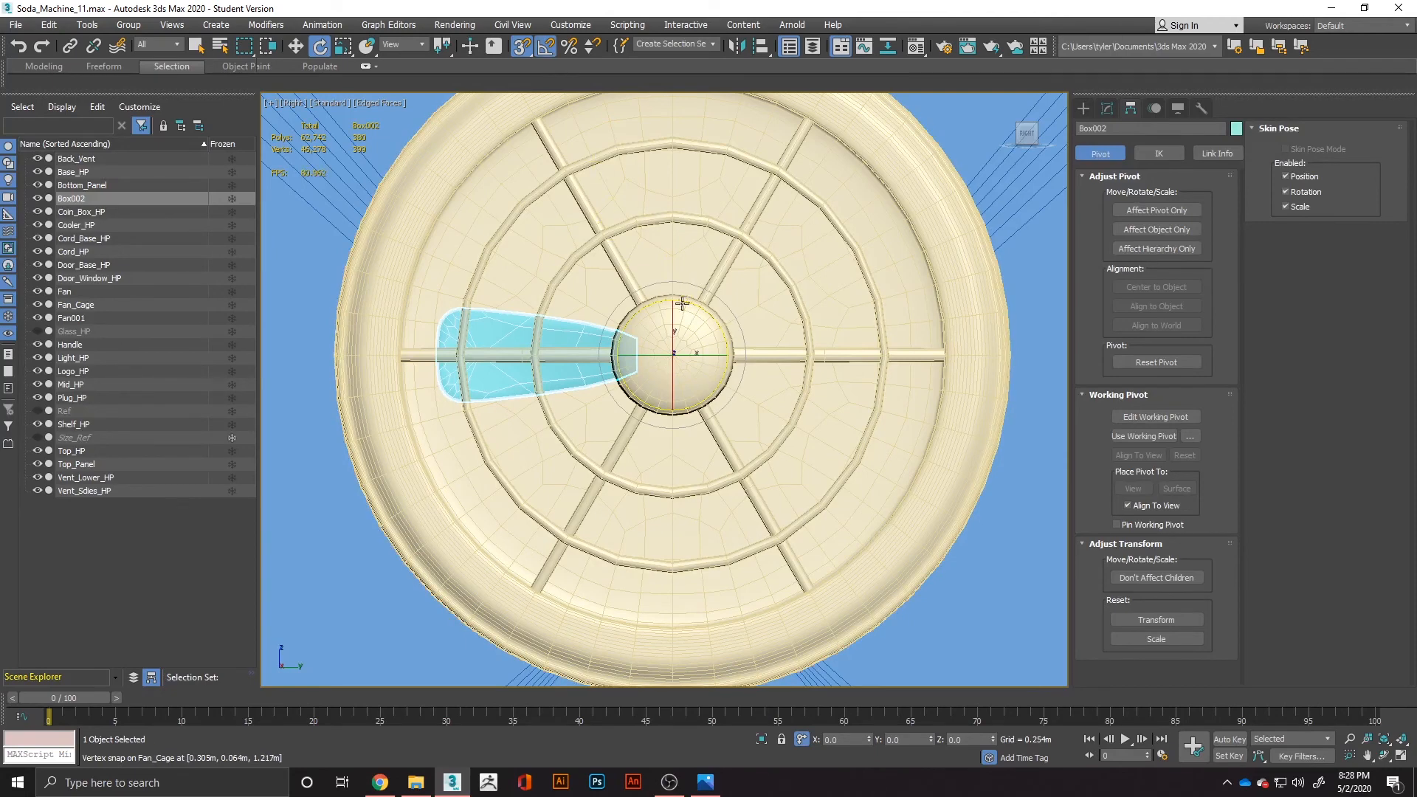
mouse_move(687, 304)
left_mouse_down("shift")
mouse_move(713, 313)
mouse_move(728, 351)
left_mouse_up("shift")
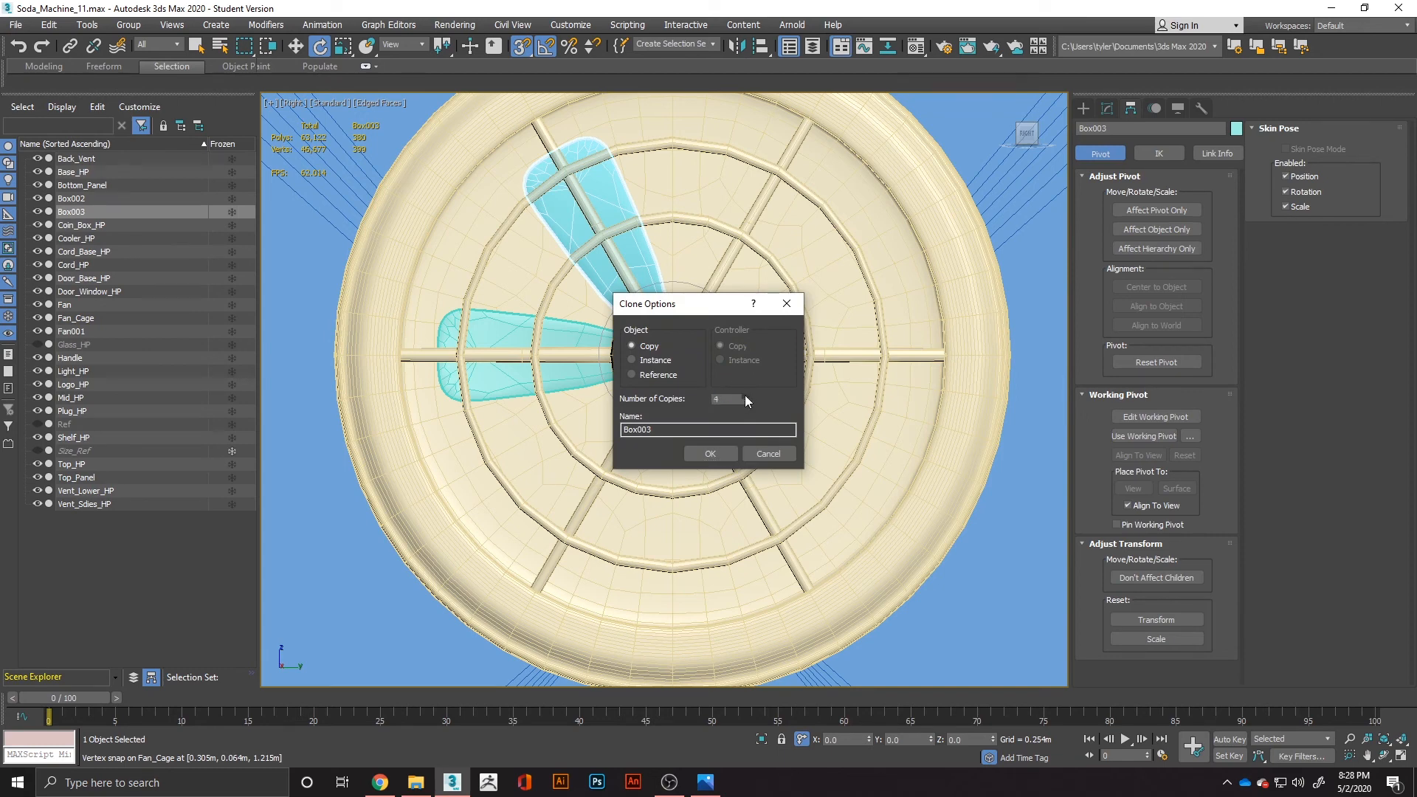
left_click(708, 453)
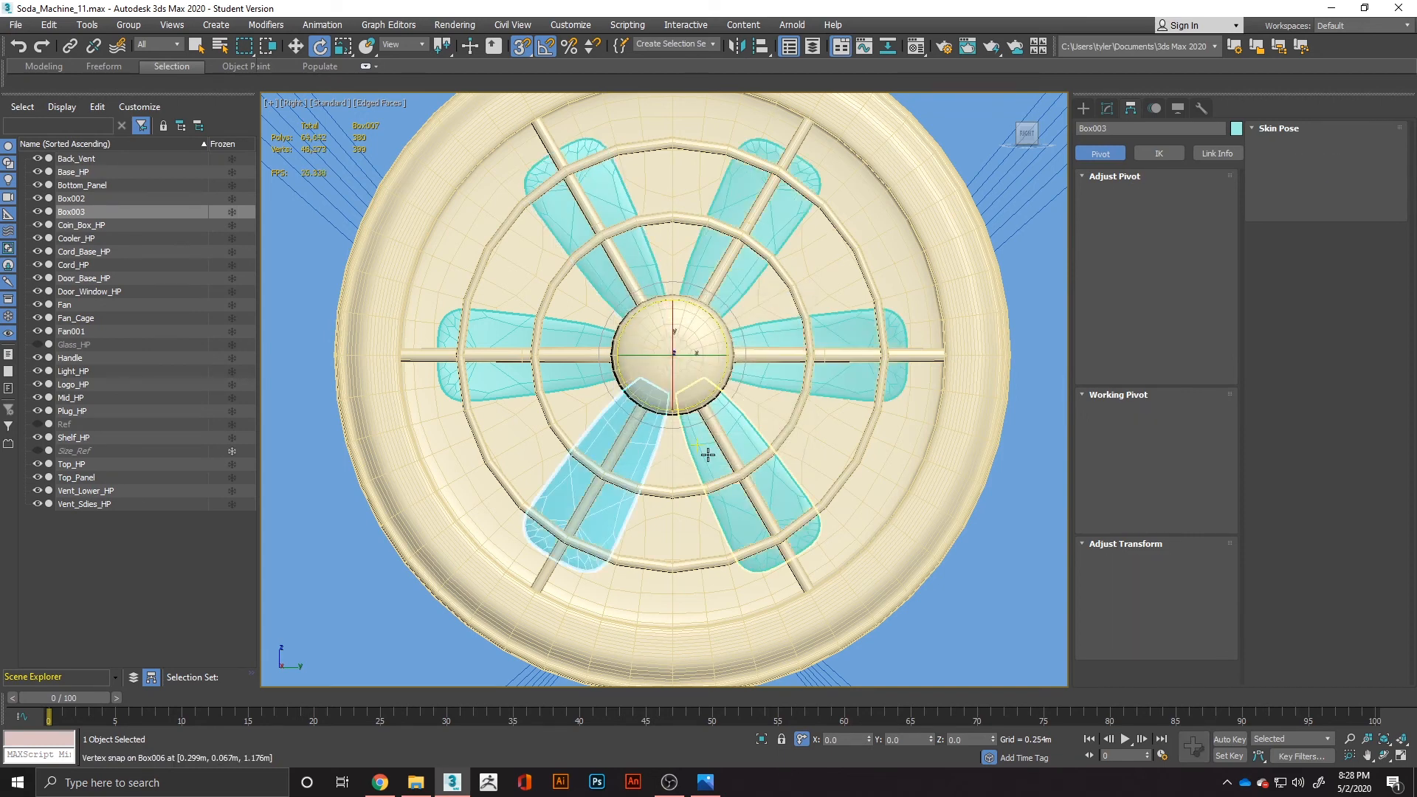
Deselect everything and examine the six-blade fan on the back panel.
left_click(1015, 501)
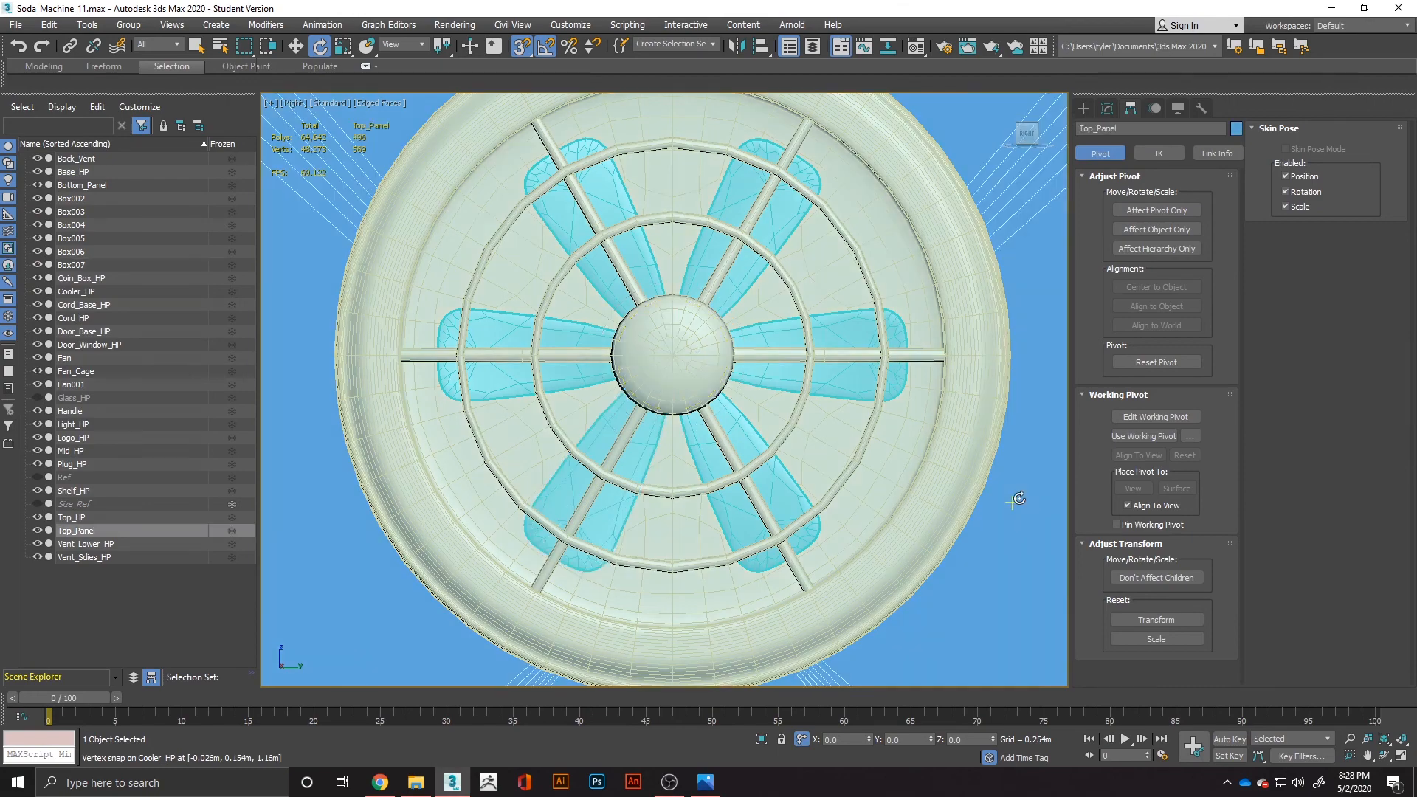
scroll(1019, 499, "down", 5)
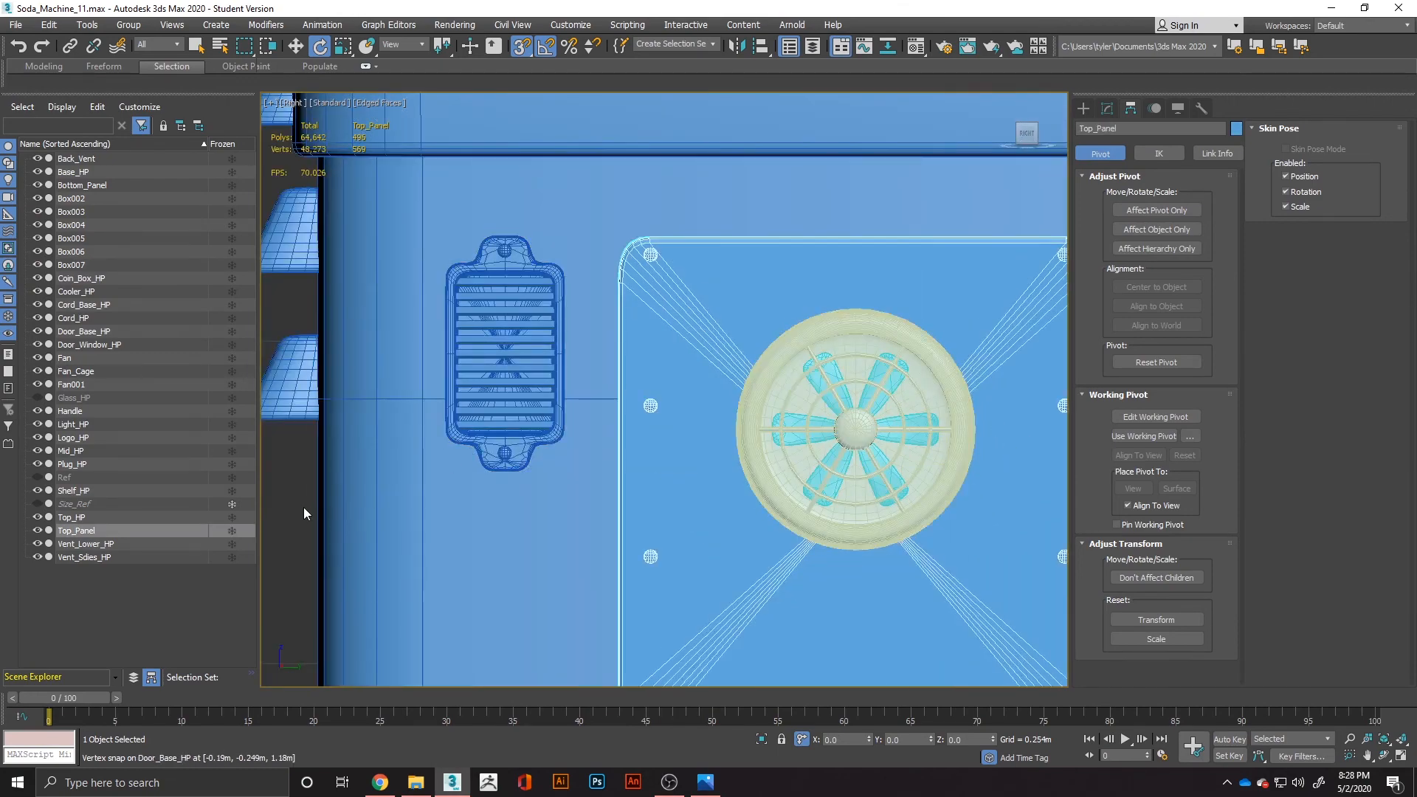
left_click(304, 507)
scroll(731, 407, "down", 5)
mouse_move(793, 446)
middle_mouse_down("alt")
mouse_move(771, 444)
mouse_move(790, 449)
middle_mouse_up("alt")
scroll(799, 422, "up", 7)
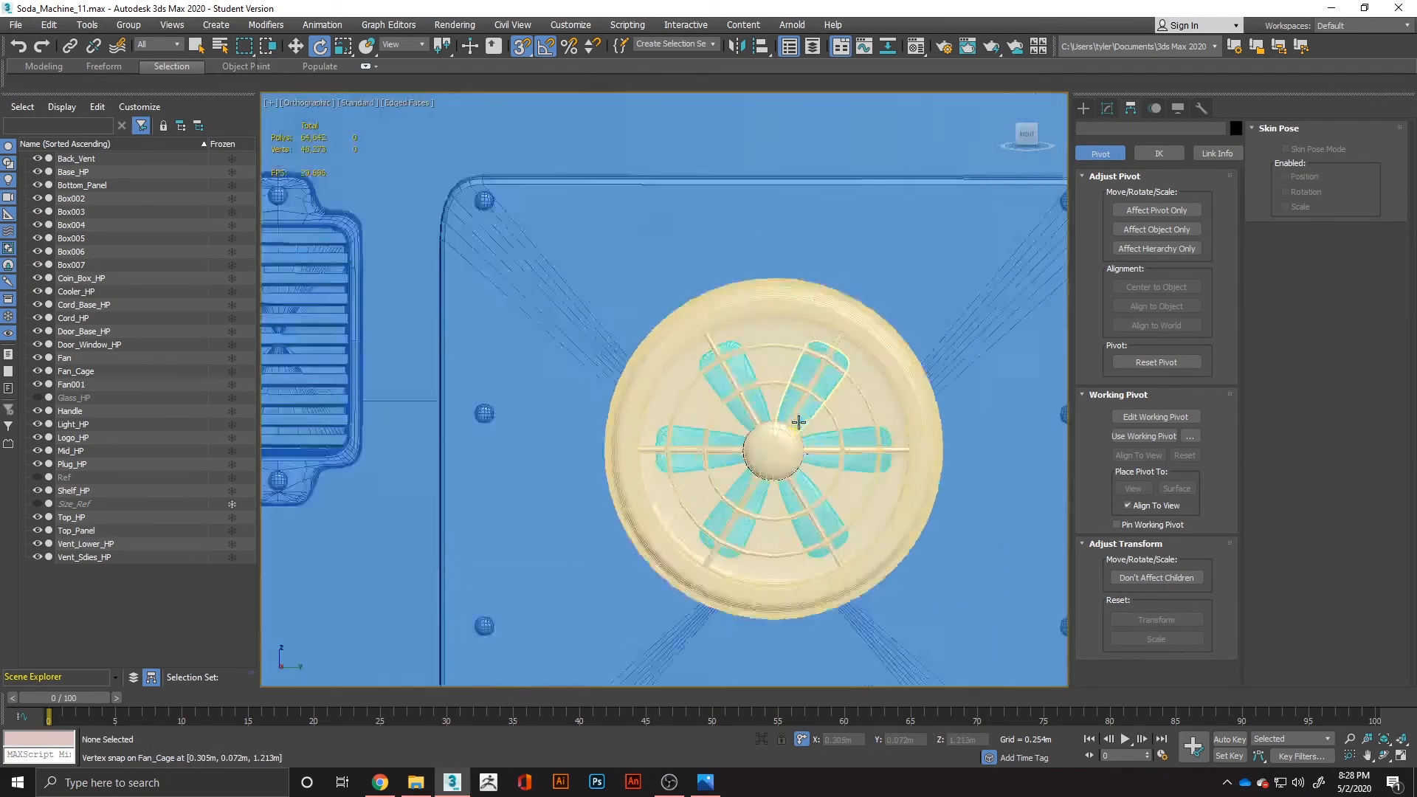
scroll(798, 422, "up", 3)
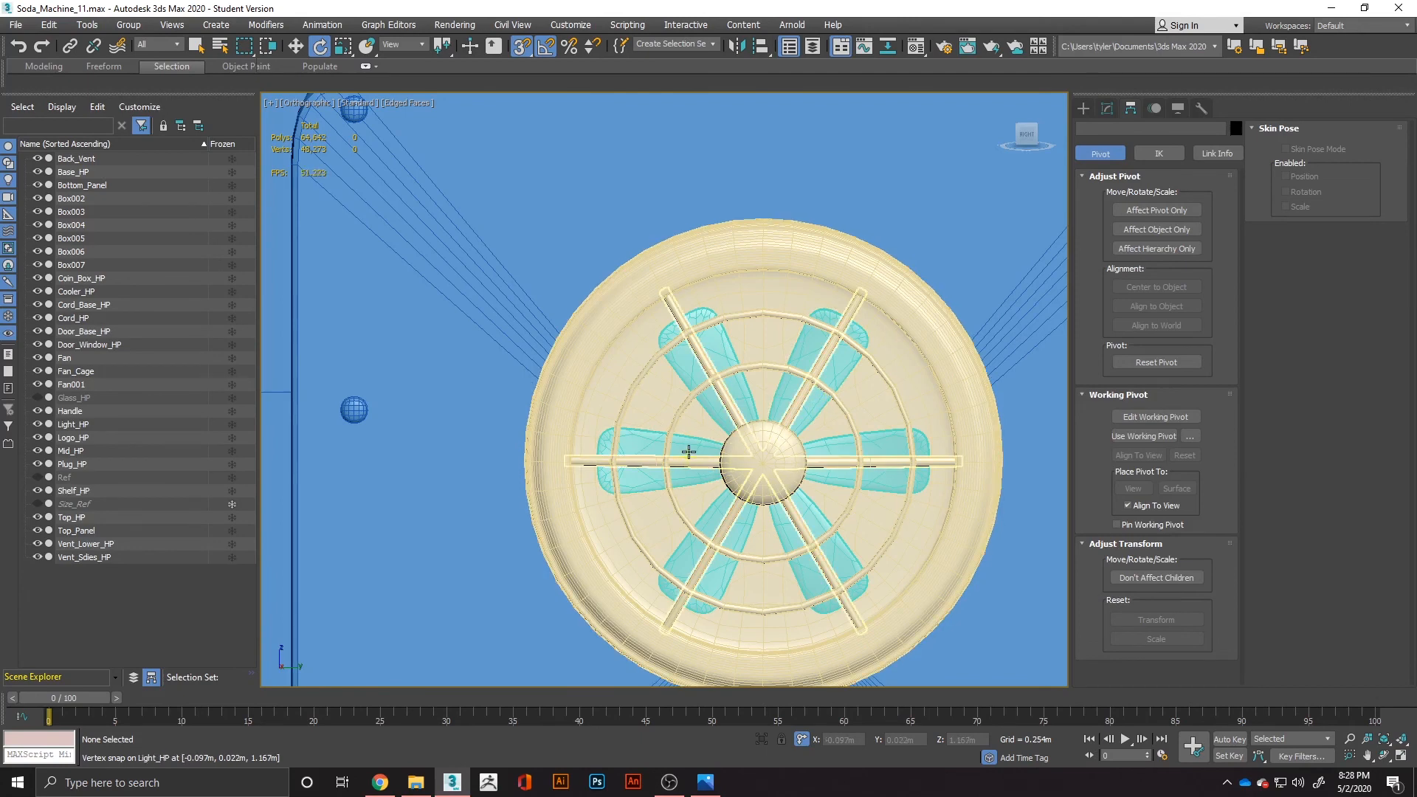
Attach the other five fan blades to the horizontal blade so all six form one editable poly object.
left_click(689, 452)
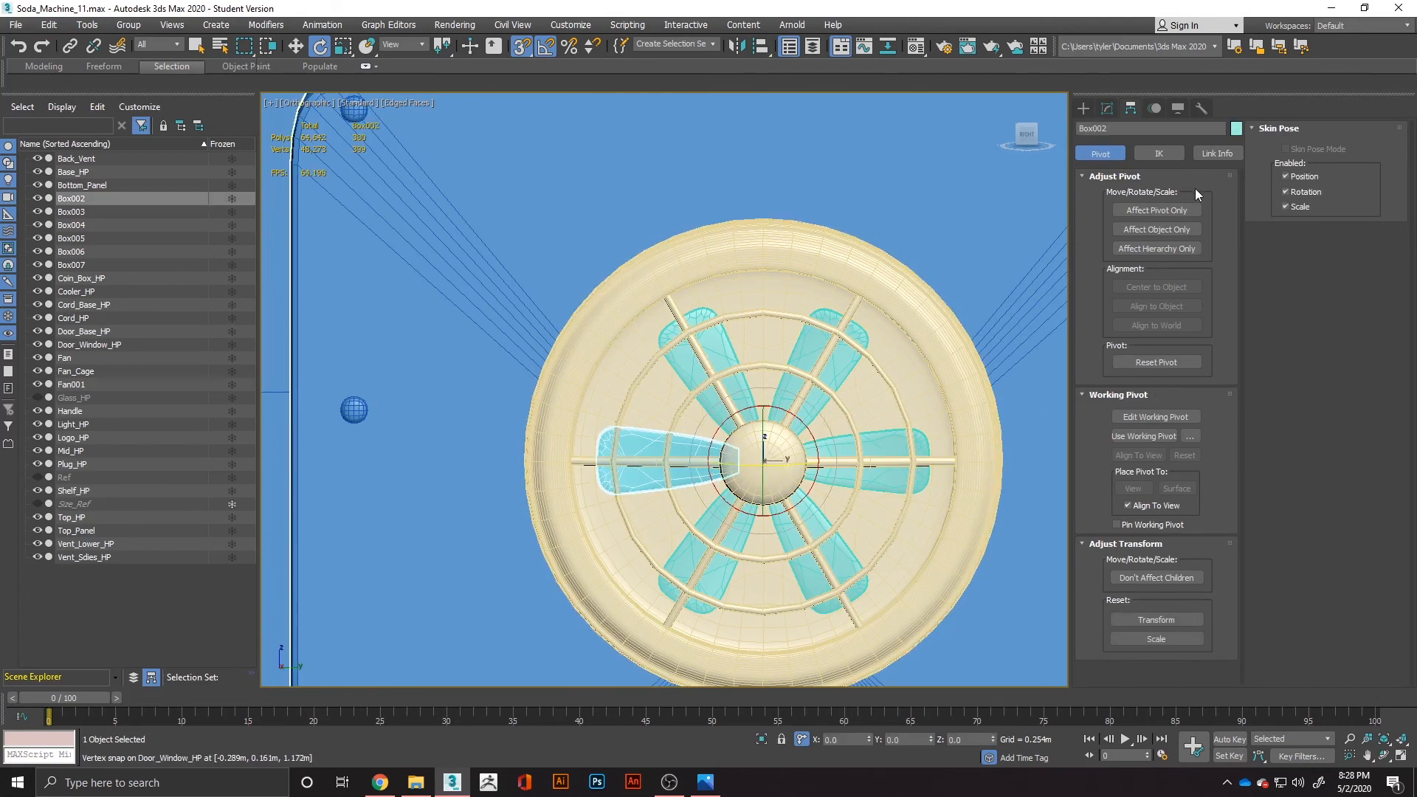
left_click(1107, 109)
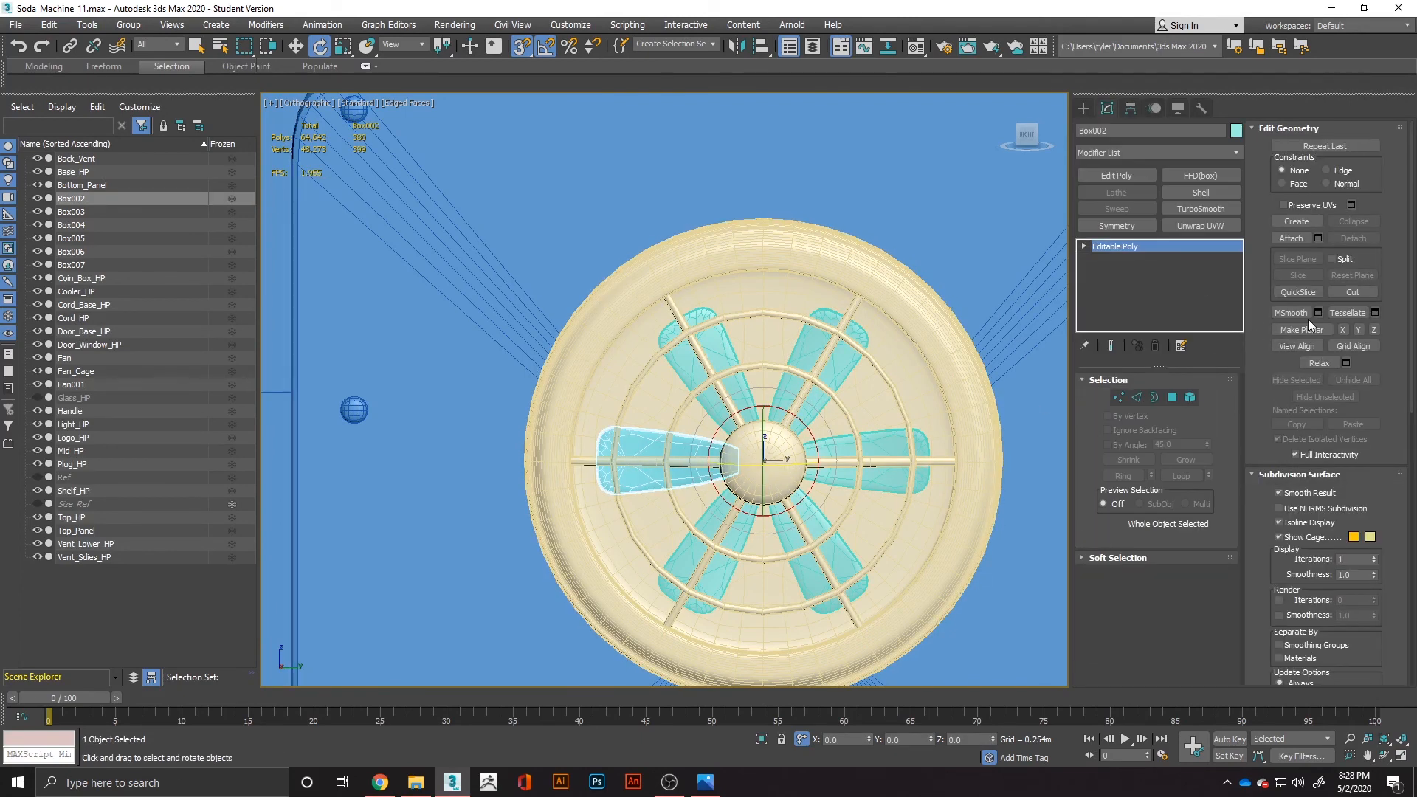
left_click(1304, 238)
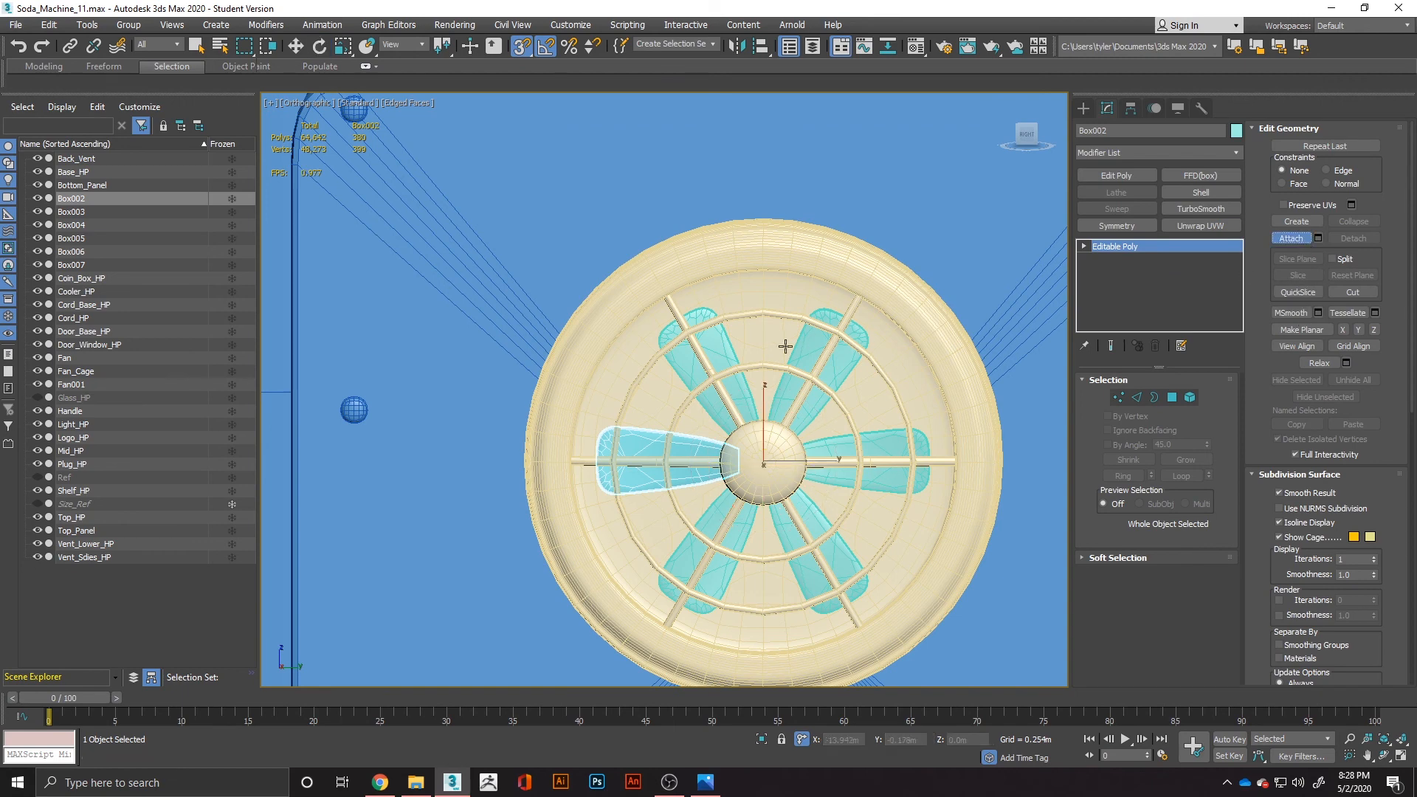
left_click(731, 356)
left_click(819, 343)
left_click(854, 479)
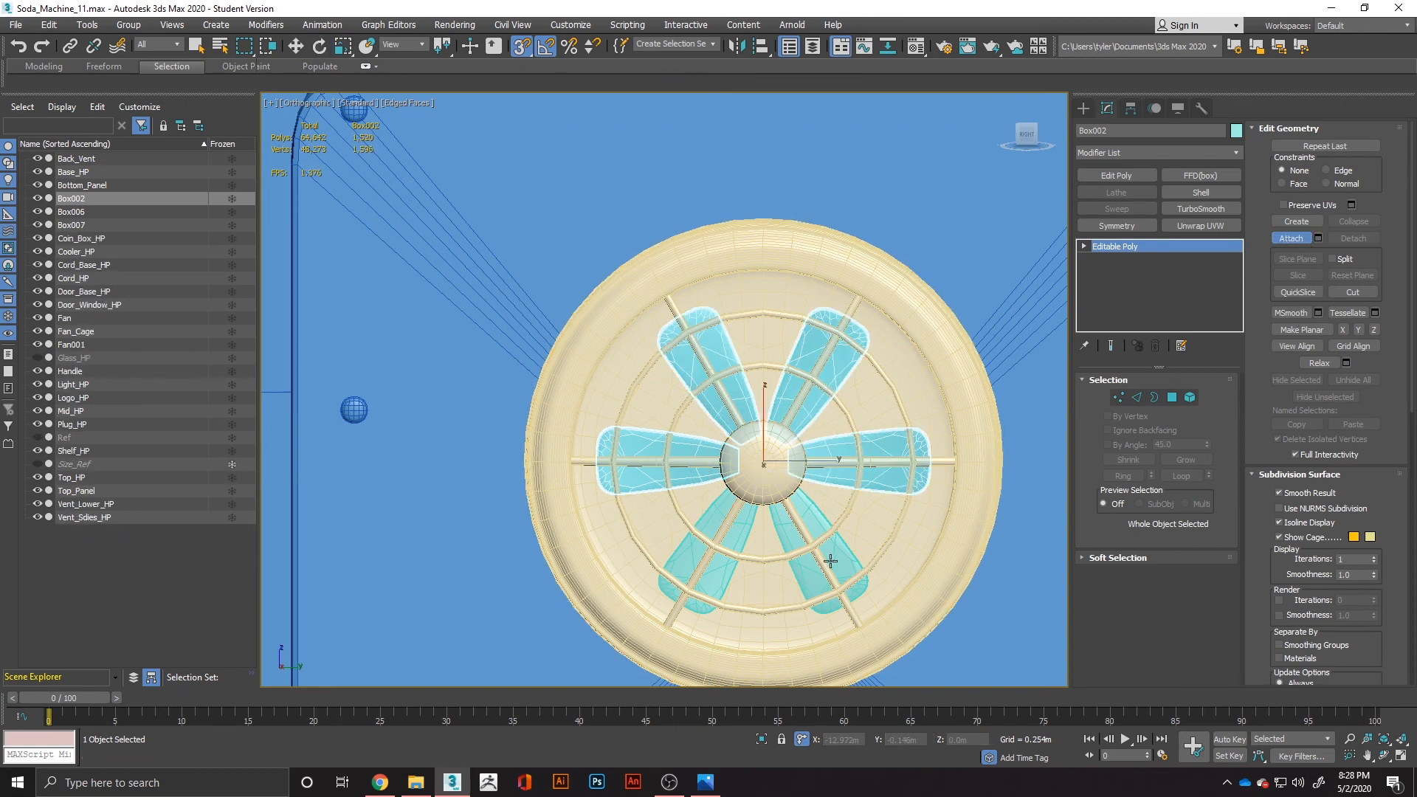
left_click(831, 561)
left_click(723, 583)
Rotate the joined blades around the hub so each blade sits midway between two cage spokes.
key("w")
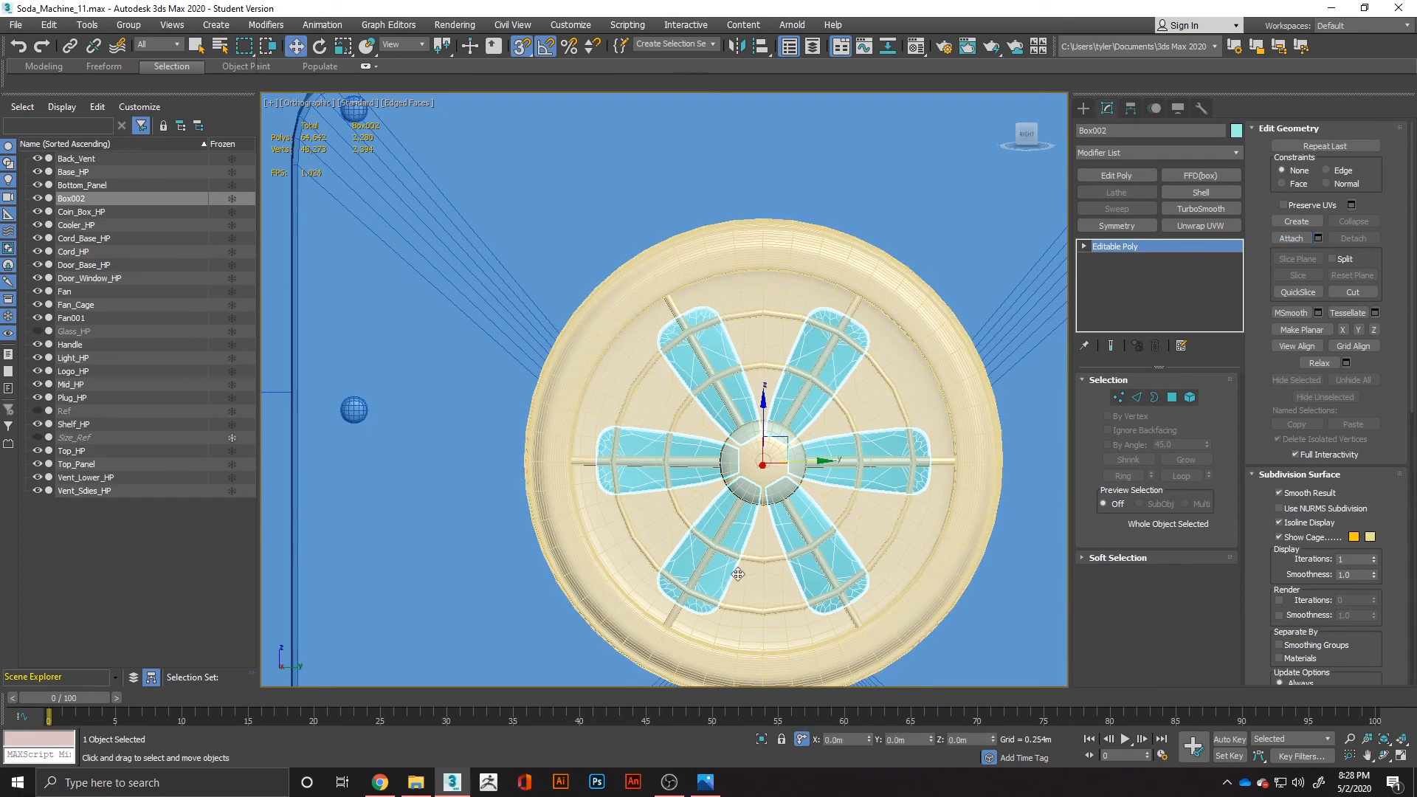
key("e")
left_click_drag(785, 441, 802, 432)
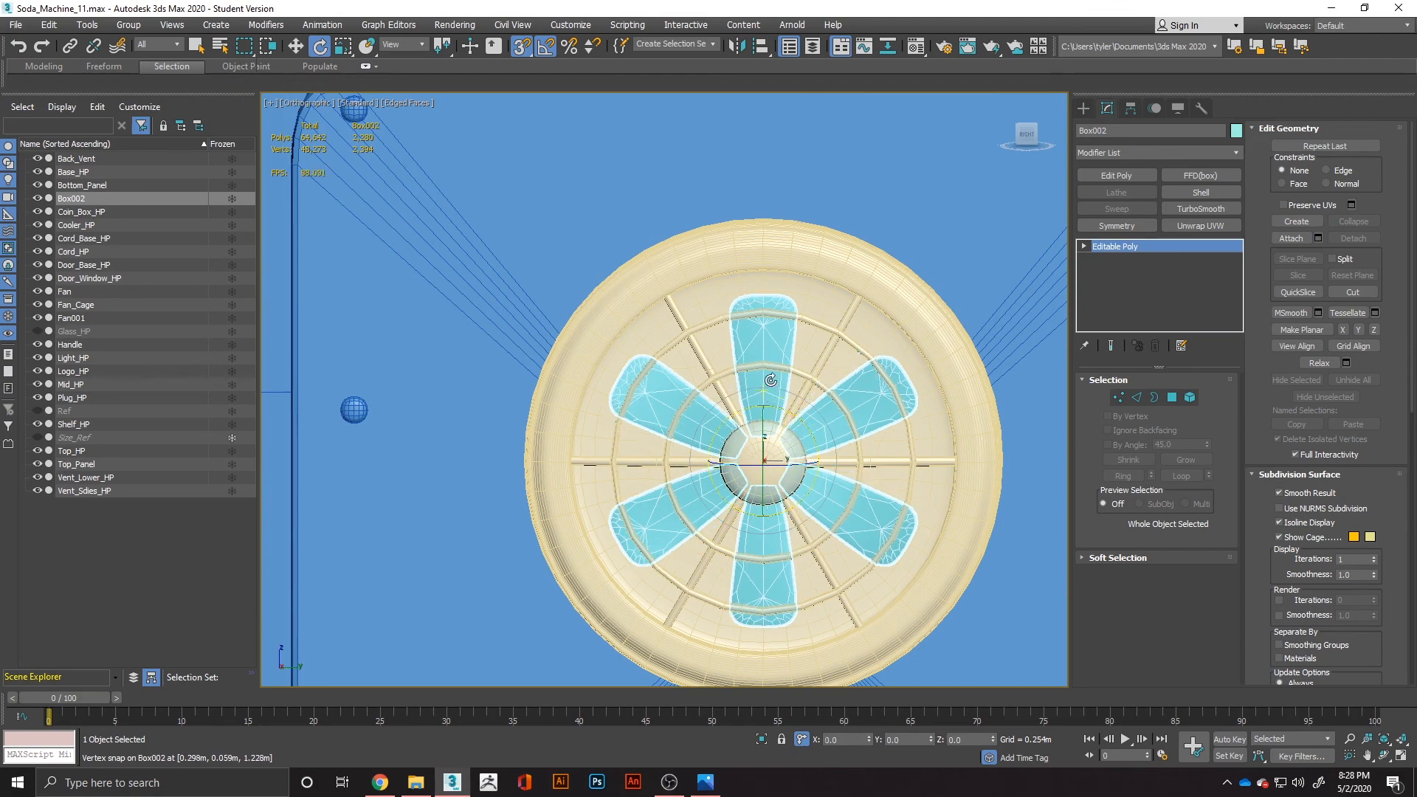
Deselect the blades and examine the rotated fan behind its cage, both close up and from a distance.
scroll(846, 437, "down", 2)
scroll(846, 438, "down", 7)
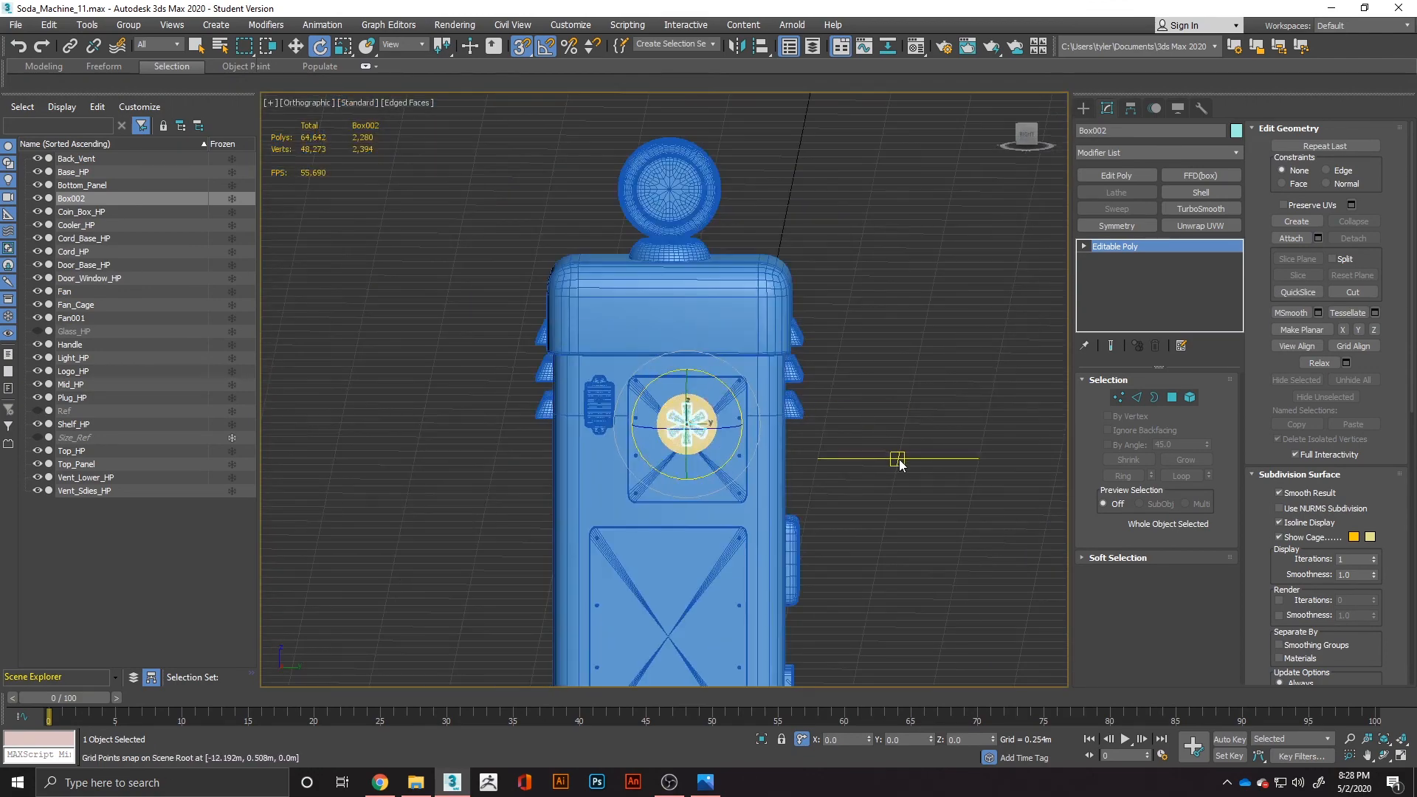
left_click(898, 459)
scroll(658, 432, "up", 6)
middle_click_drag(716, 438, 490, 449, "alt")
scroll(753, 437, "down", 9)
scroll(694, 495, "up", 15)
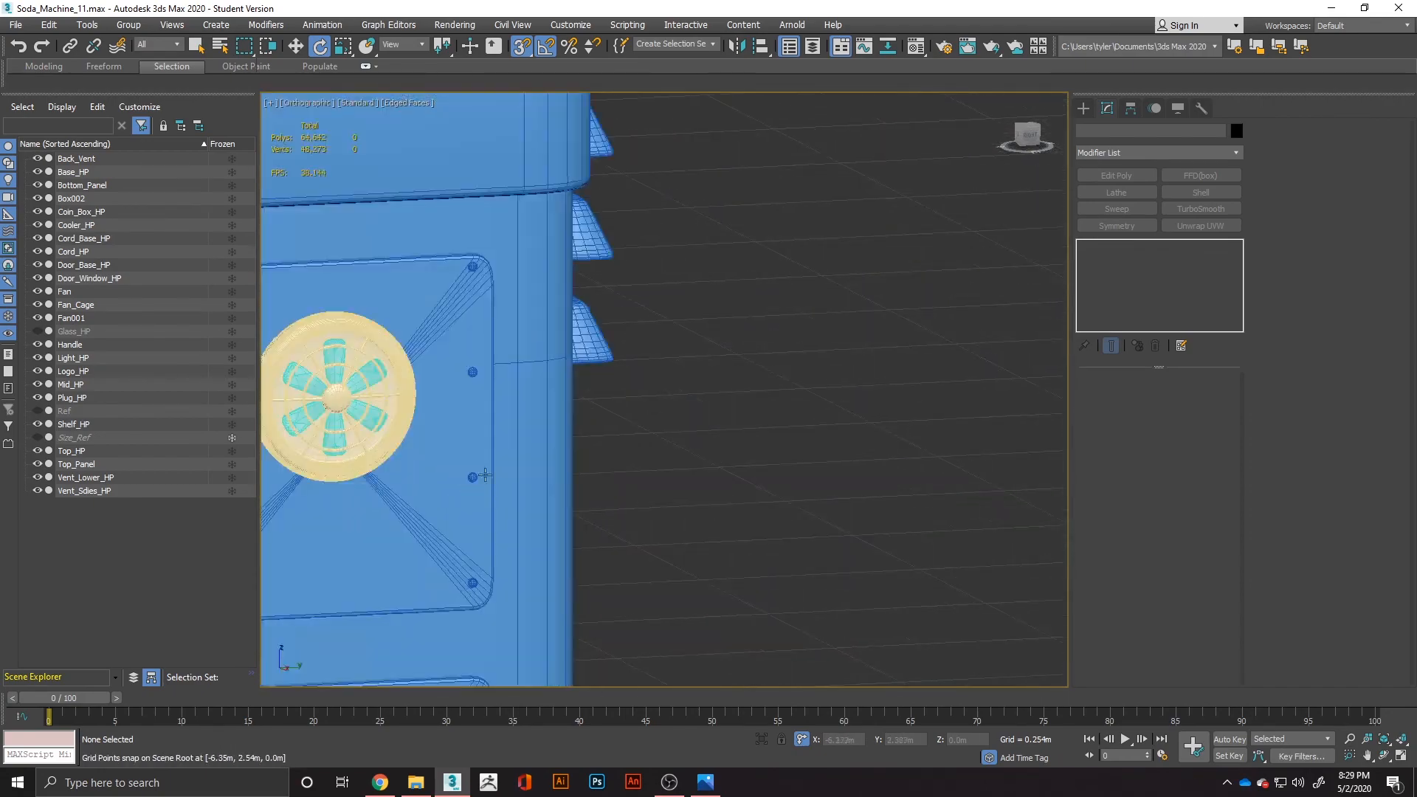
scroll(652, 376, "down", 6)
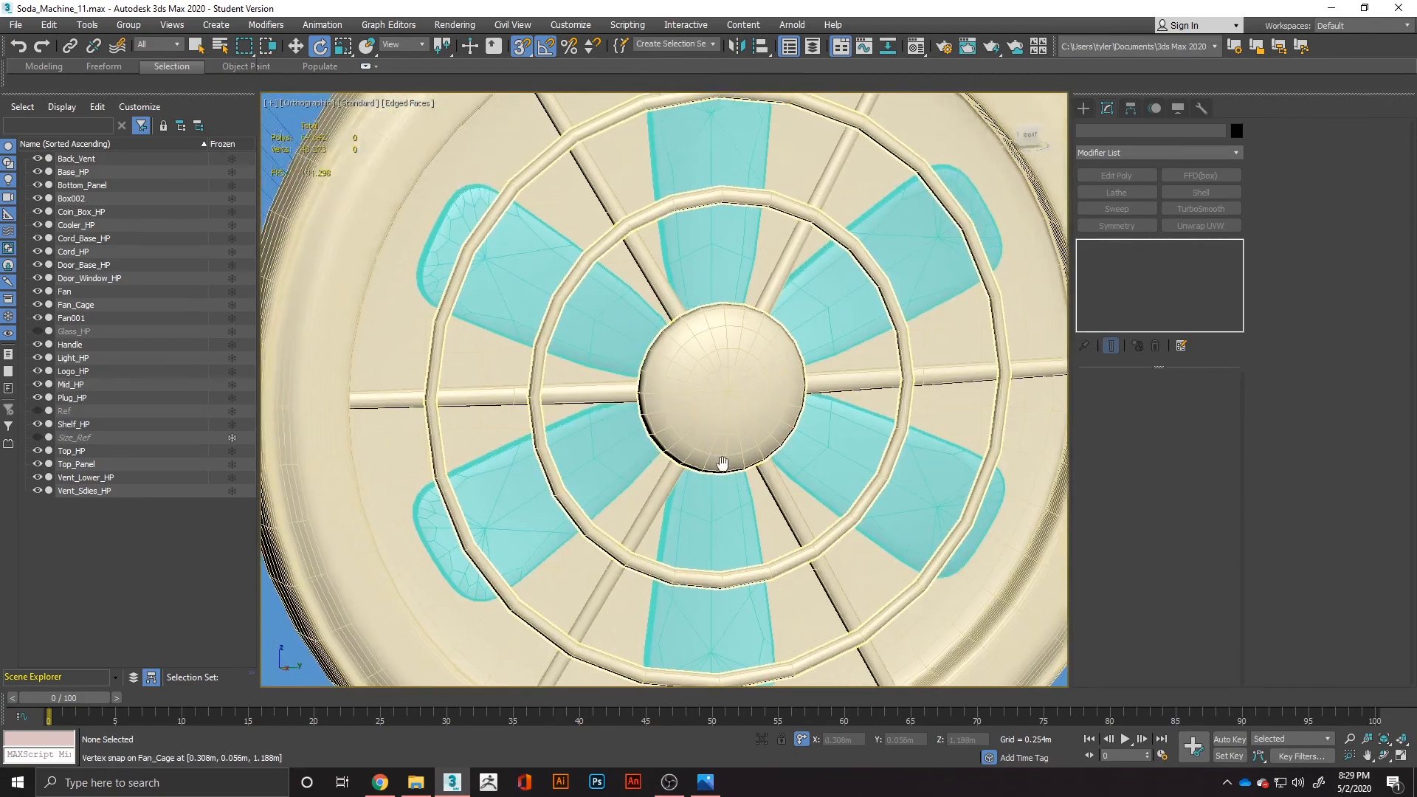
scroll(703, 382, "down", 6)
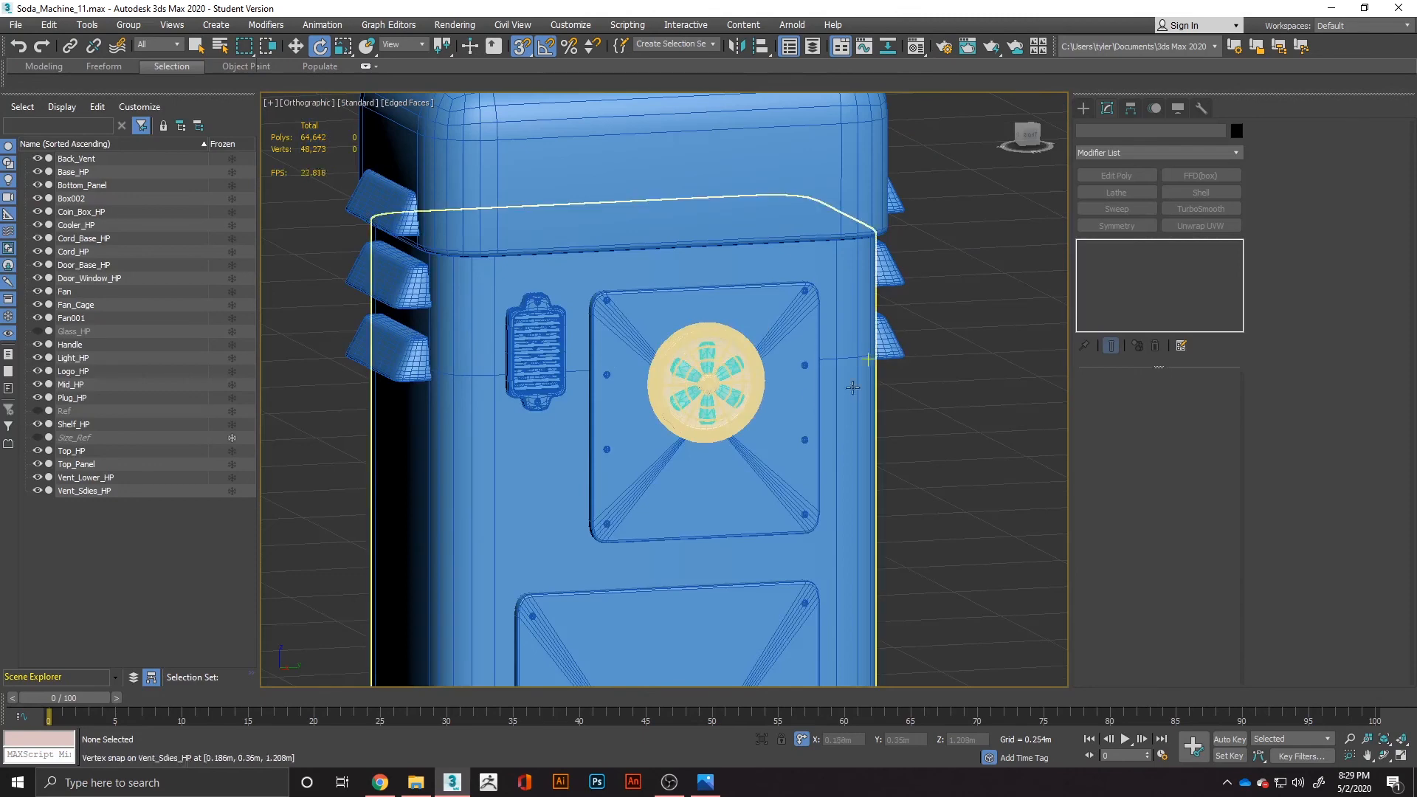
Select the fan together with the surrounding upper back parts and give them all the same blue object colour.
left_click_drag(992, 256, 817, 378)
left_click_drag(558, 478, 558, 479)
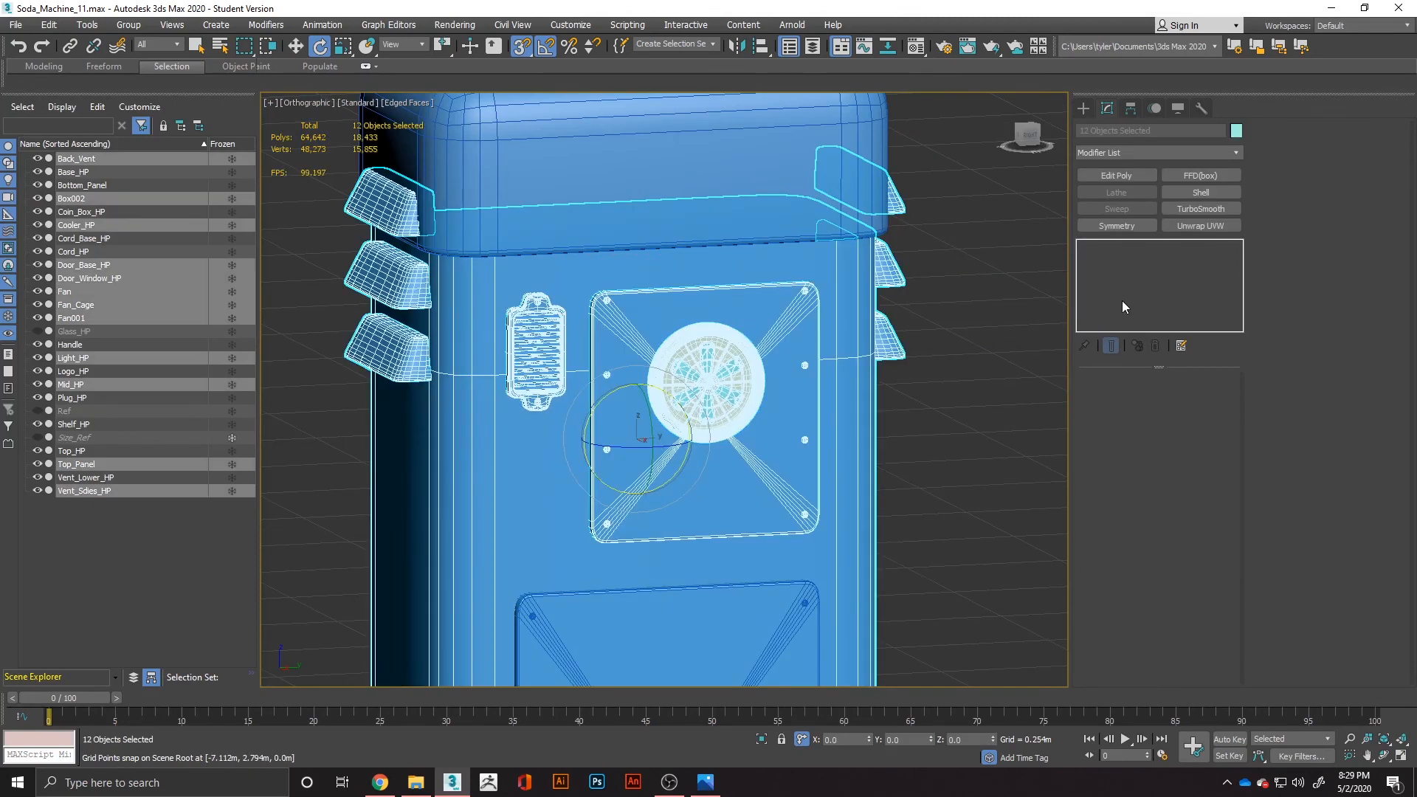
left_click(1236, 130)
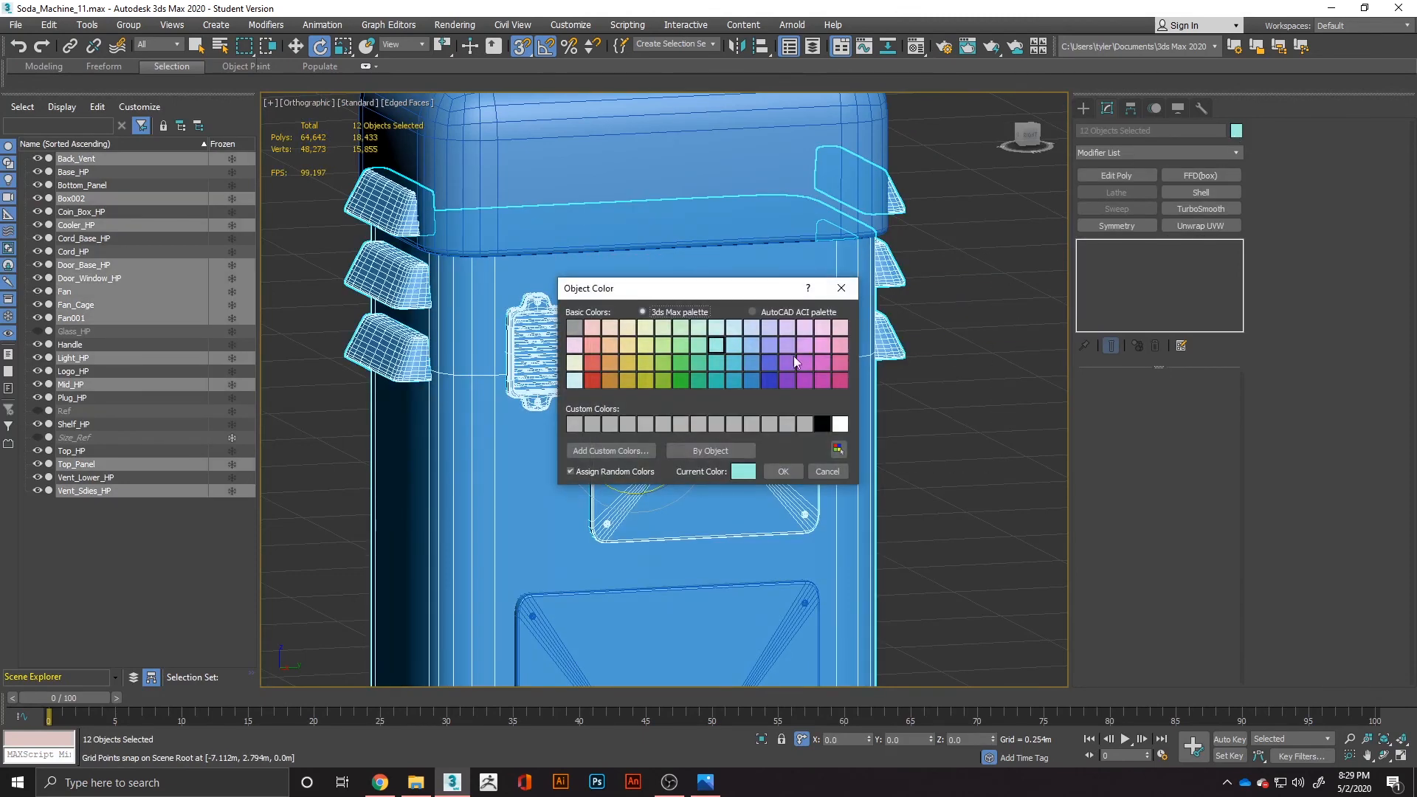
left_click(729, 368)
left_click(747, 366)
left_click(790, 476)
left_click(959, 435)
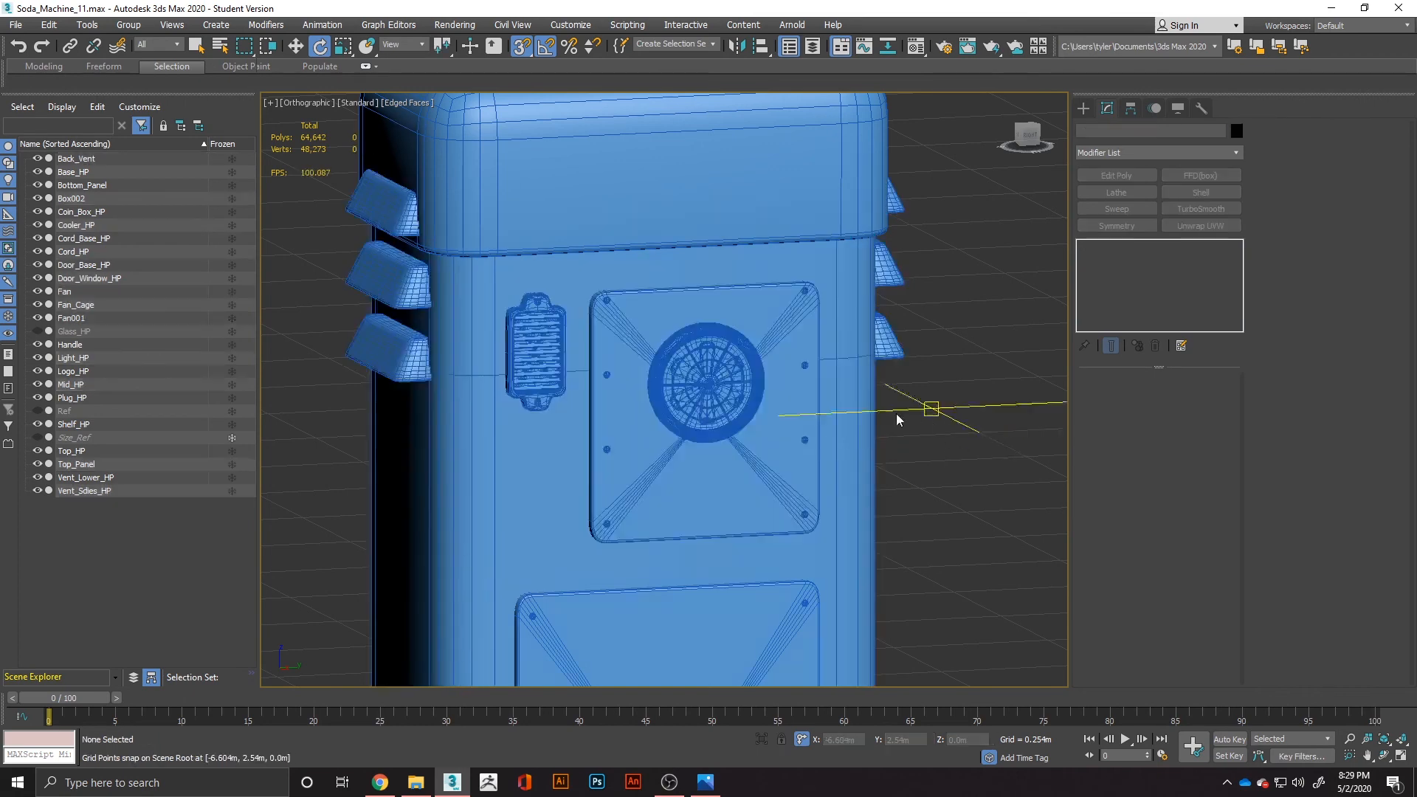
Turn off edged faces and switch the viewport to the perspective view.
key("F4")
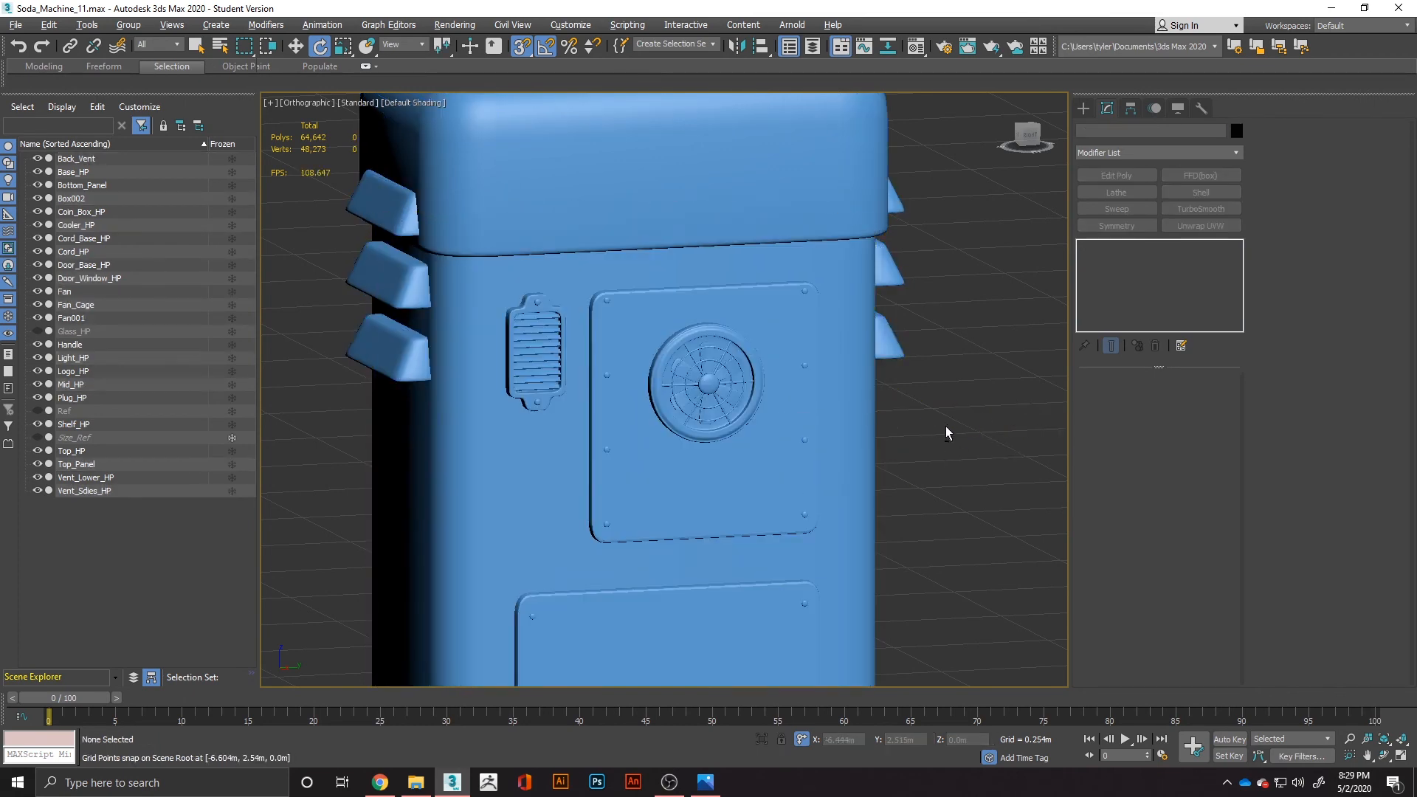
key("shift+g")
key("p")
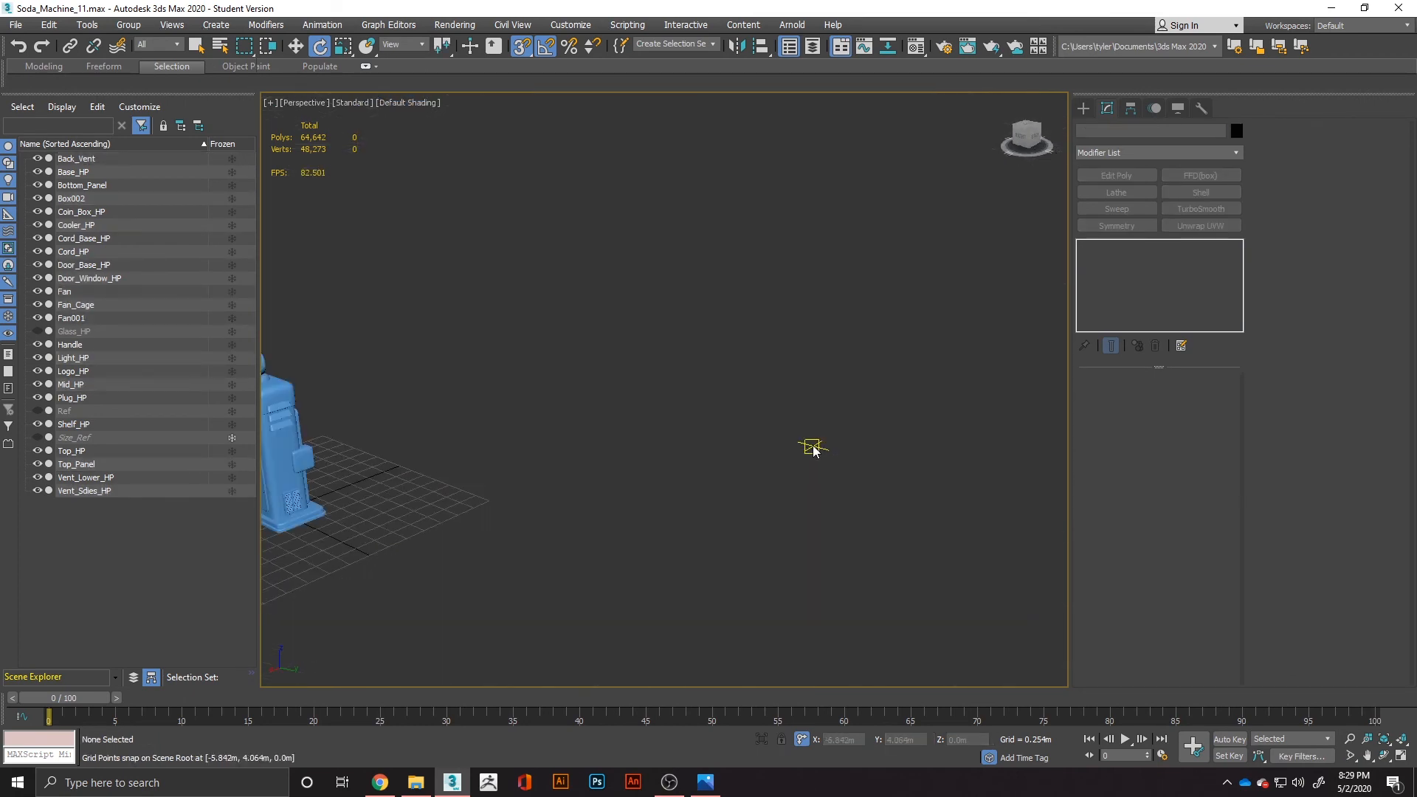
Examine the machine's back, including the fan, vent and both panels, in perspective.
scroll(775, 443, "down", 5)
middle_click_drag(559, 440, 694, 417)
scroll(789, 422, "up", 8)
mouse_move(863, 437)
middle_mouse_down()
mouse_move(750, 433)
mouse_move(667, 345)
mouse_move(667, 321)
middle_mouse_up()
middle_click_drag(772, 360, 718, 328, "alt")
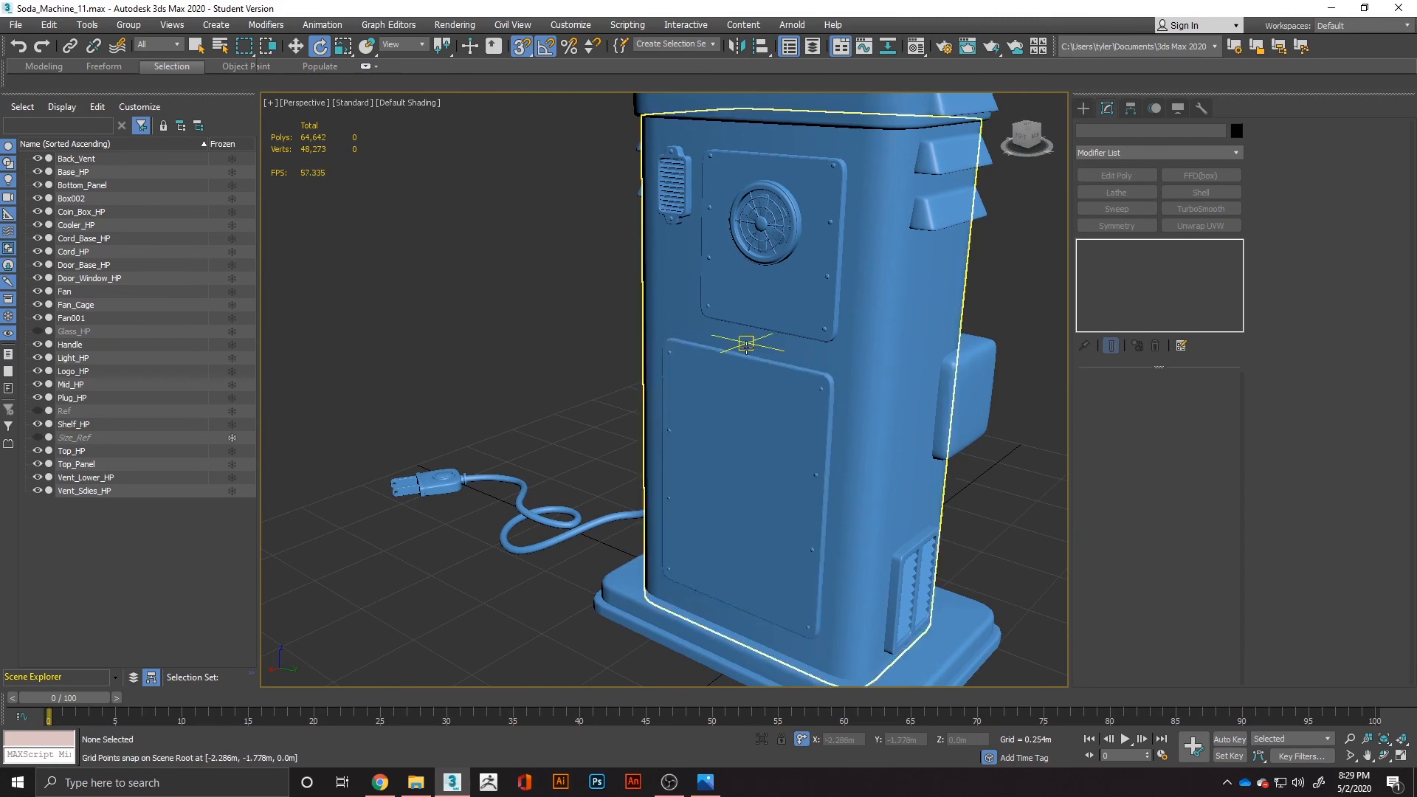
Examine the whole machine from the back around to the front door side.
scroll(744, 336, "down", 3)
middle_click_drag(674, 450, 911, 443, "alt")
scroll(715, 435, "down", 5)
middle_click_drag(711, 459, 1100, 319)
middle_click_drag(760, 459, 874, 463, "alt")
middle_click_drag(616, 399, 877, 373)
middle_click_drag(554, 389, 694, 402, "alt")
middle_click_drag(408, 361, 617, 433)
Toggle the visibility of the door's glass on and back off to check the cooler window.
scroll(569, 413, "up", 4)
scroll(569, 413, "up", 4)
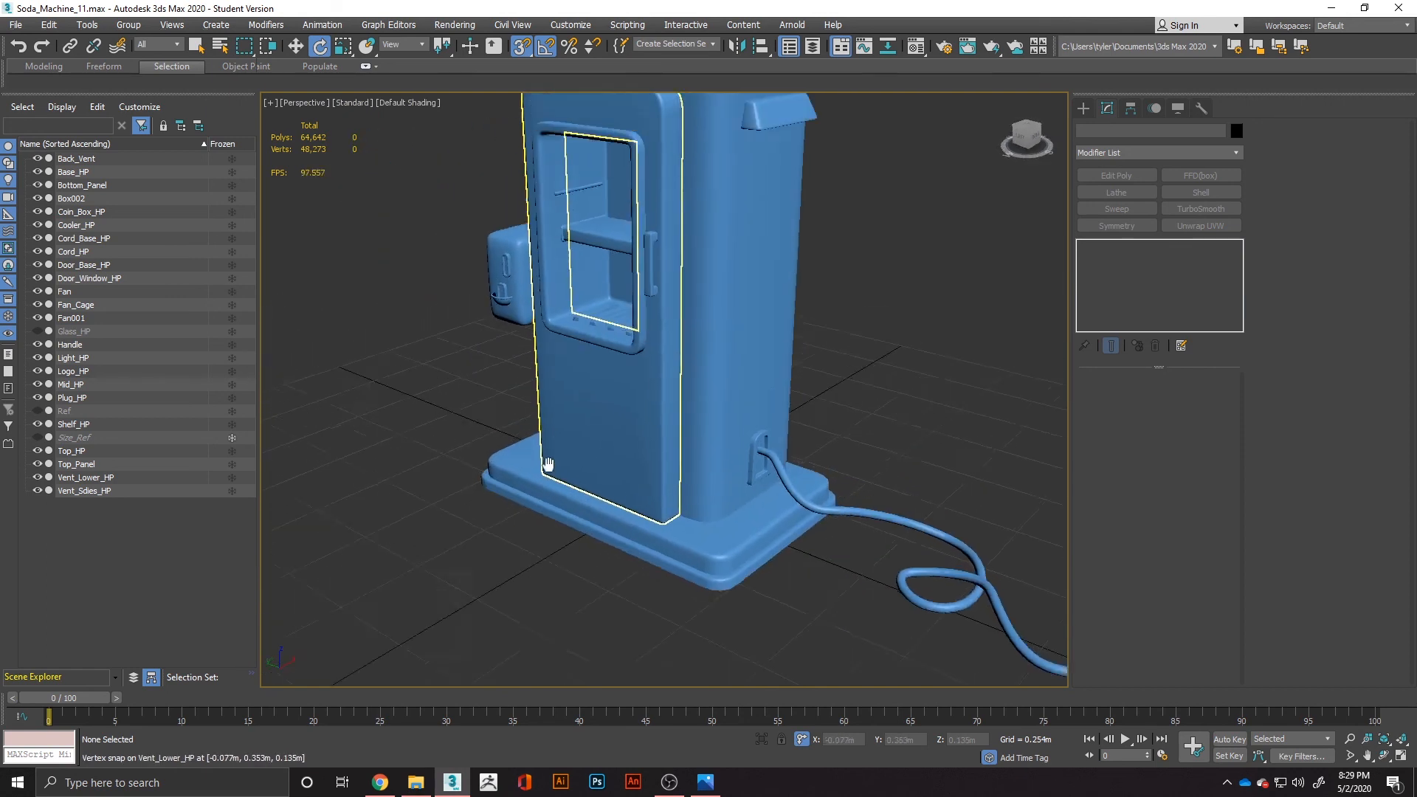
left_click(46, 335)
left_click(45, 336)
Frame the full machine from the front and switch to Photos to compare it with the reference sheet.
scroll(656, 313, "down", 3)
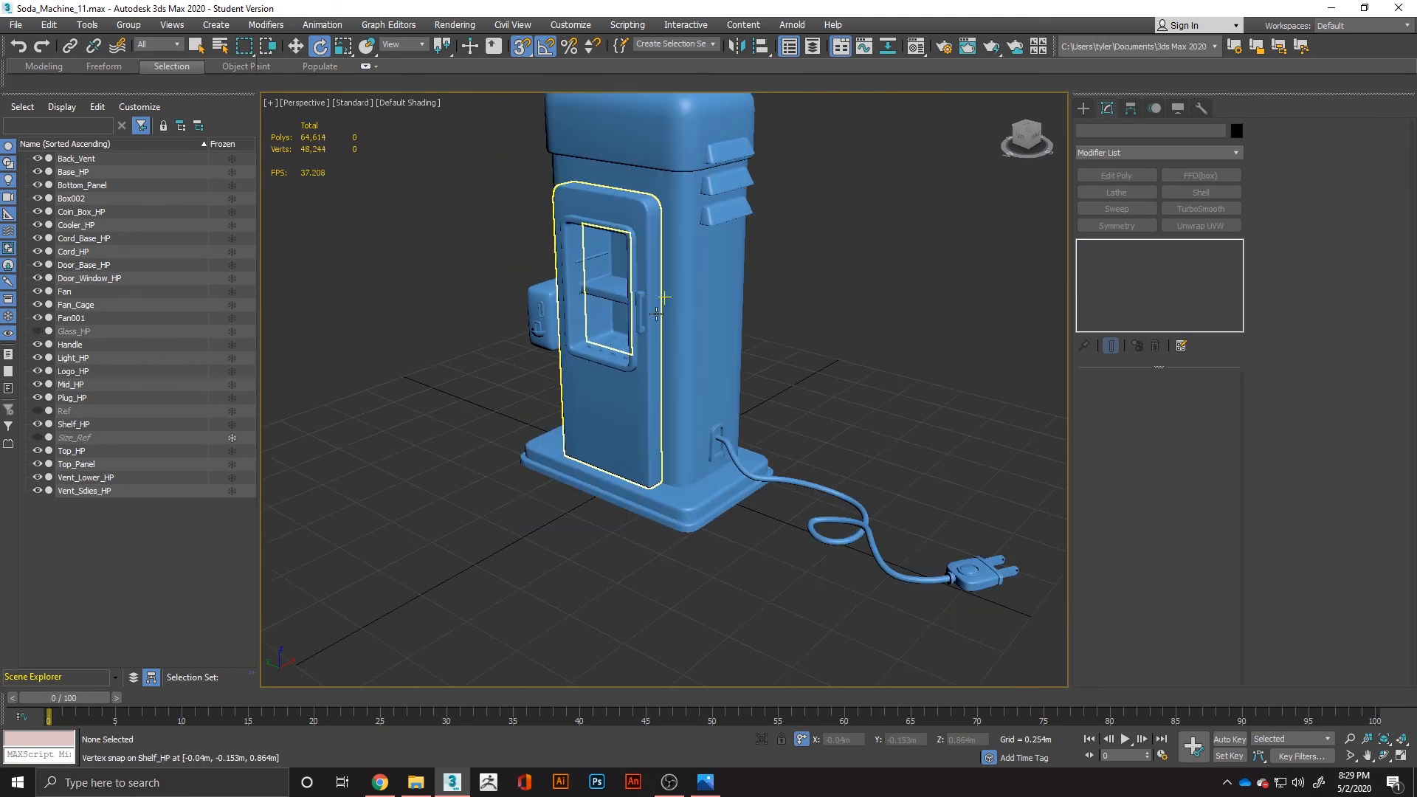
scroll(656, 314, "down", 2)
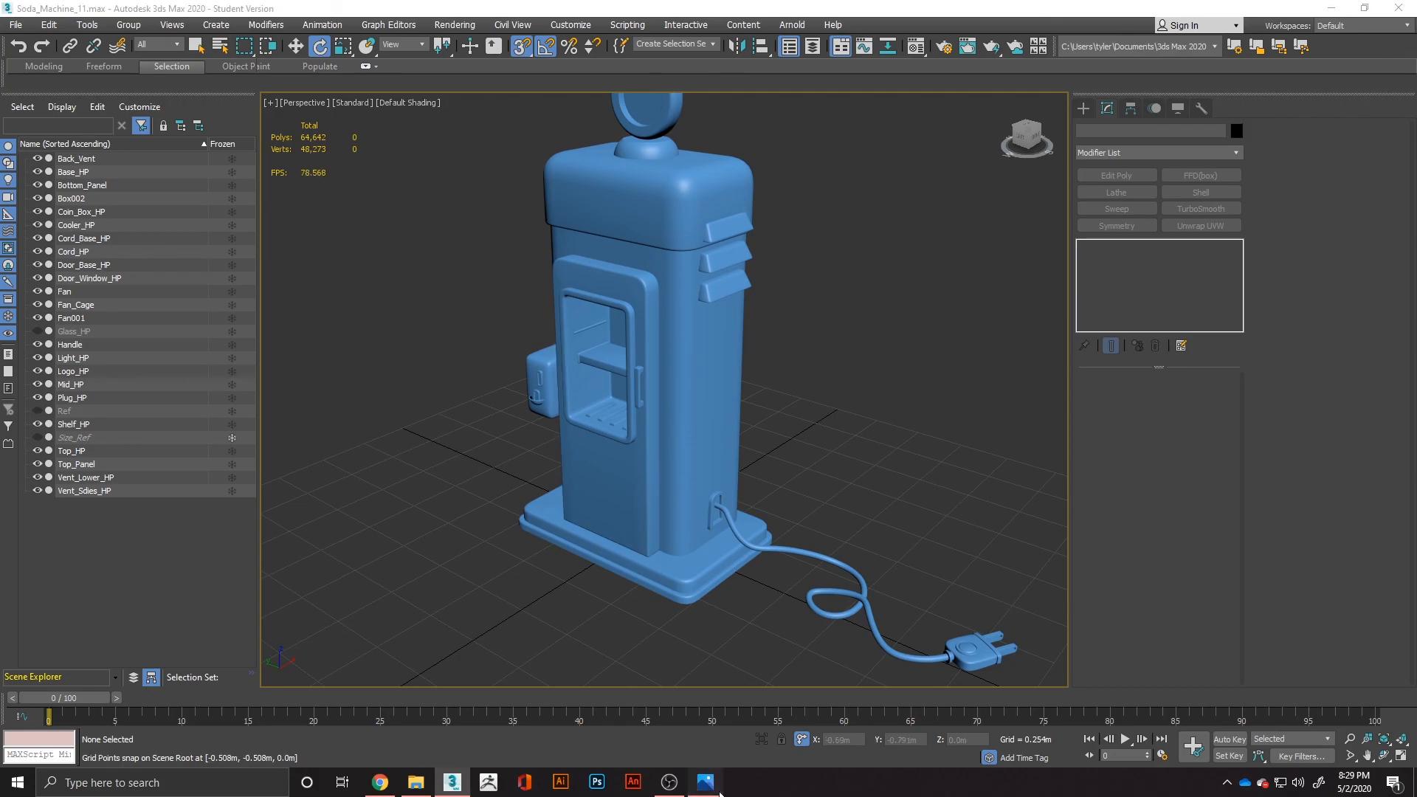
left_click(705, 781)
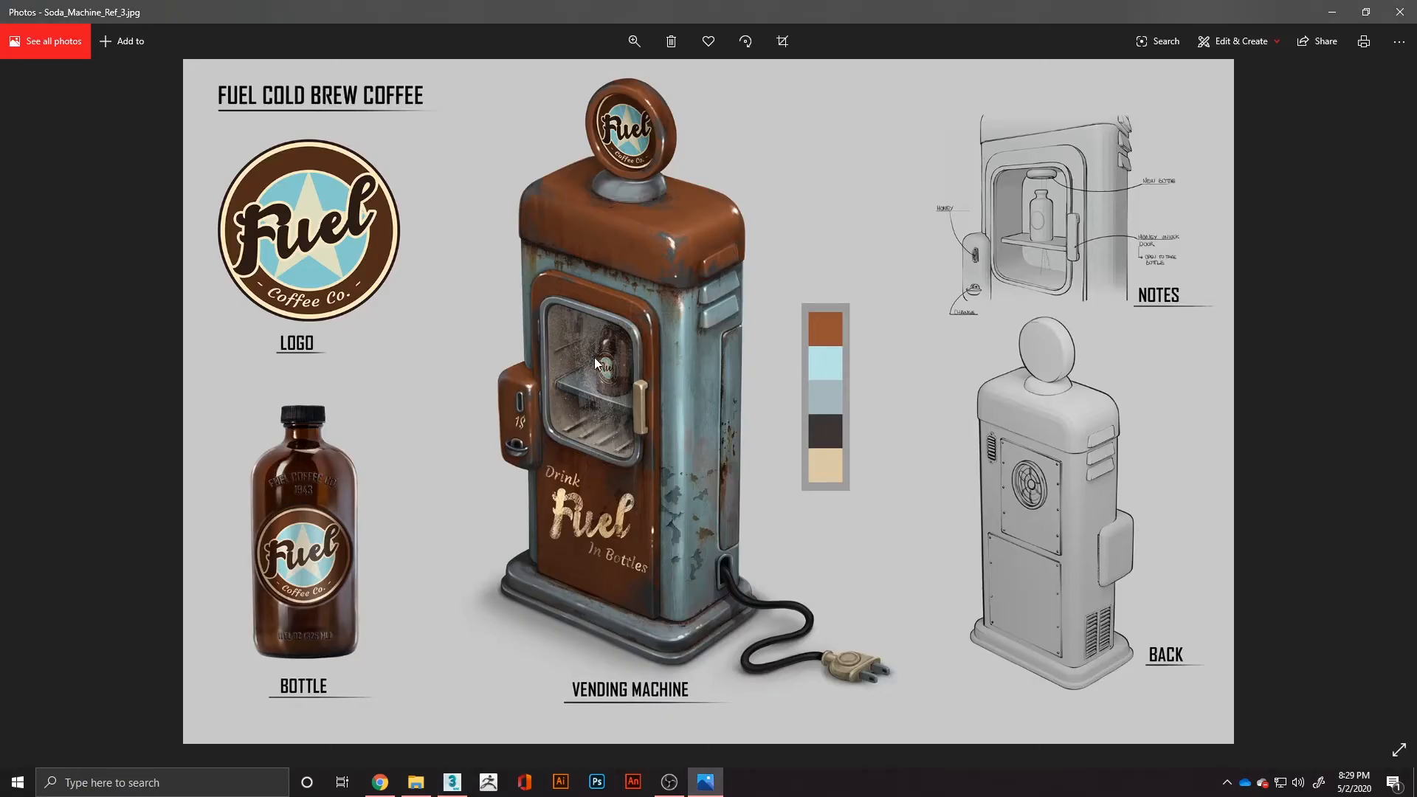